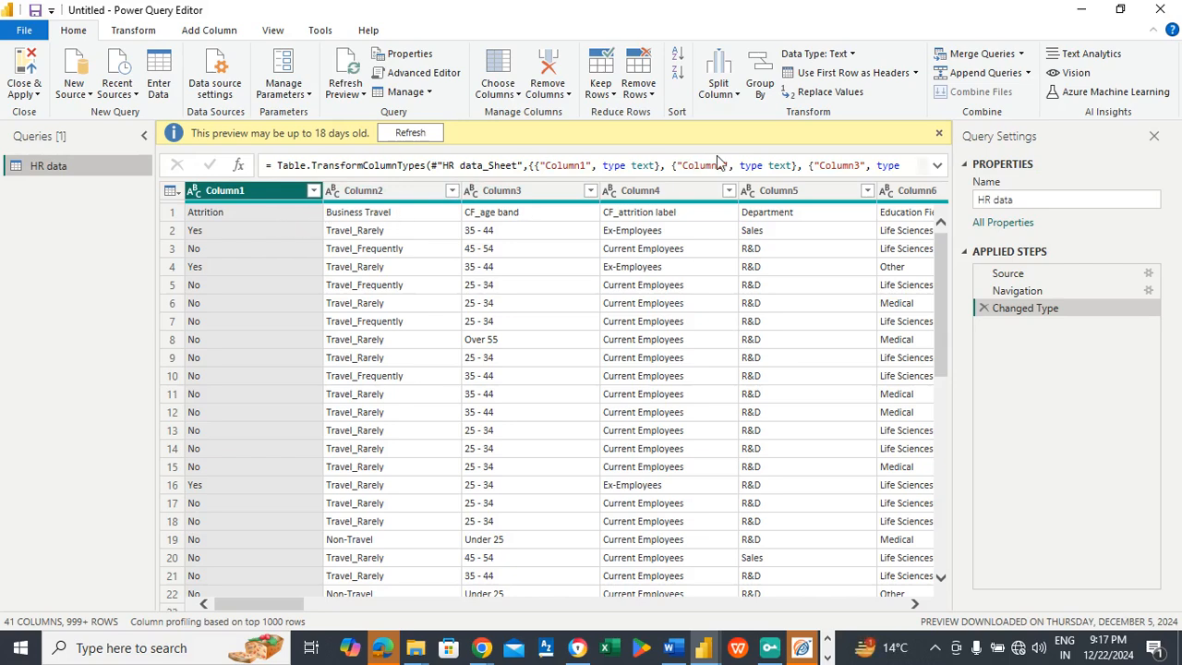
Step: Promote the first row of the HR data table to column headers
left_click(831, 73)
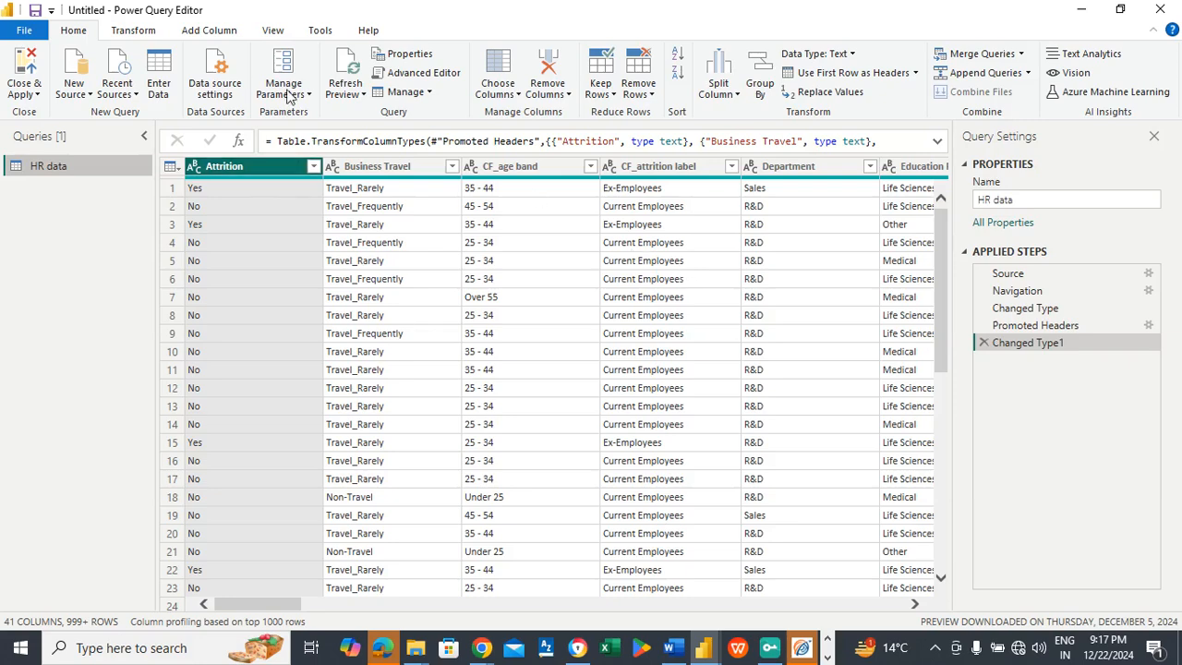
Step: Start a new conditional column in the HR data query and name it "Attrition count"
left_click(214, 32)
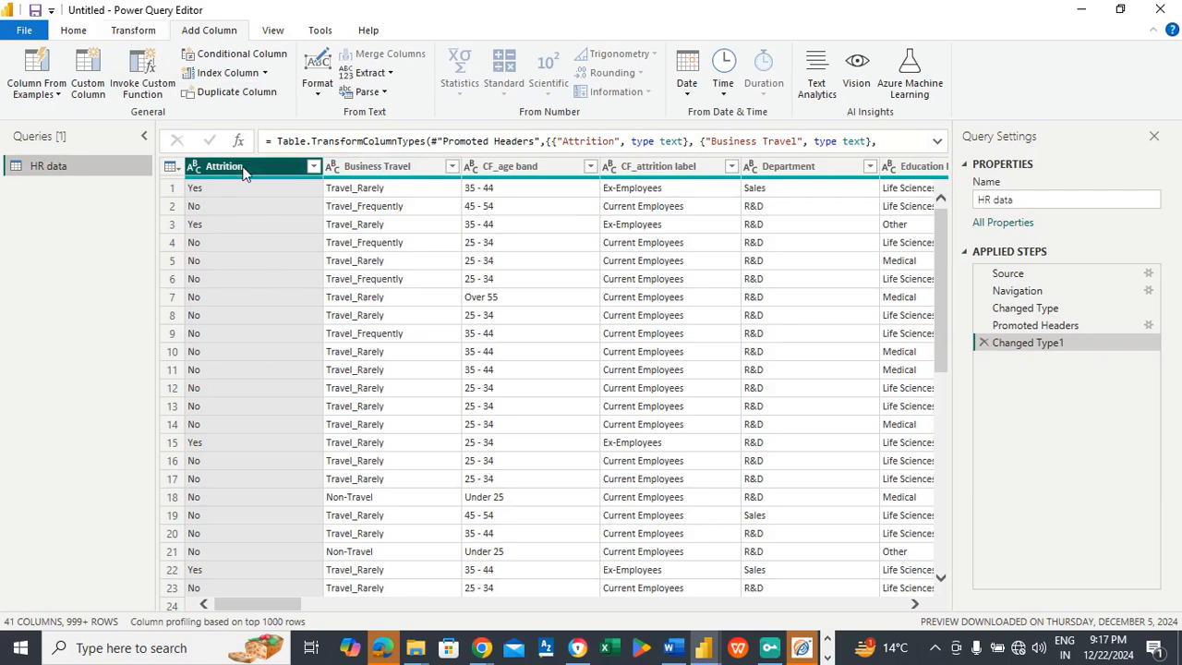
left_click(131, 31)
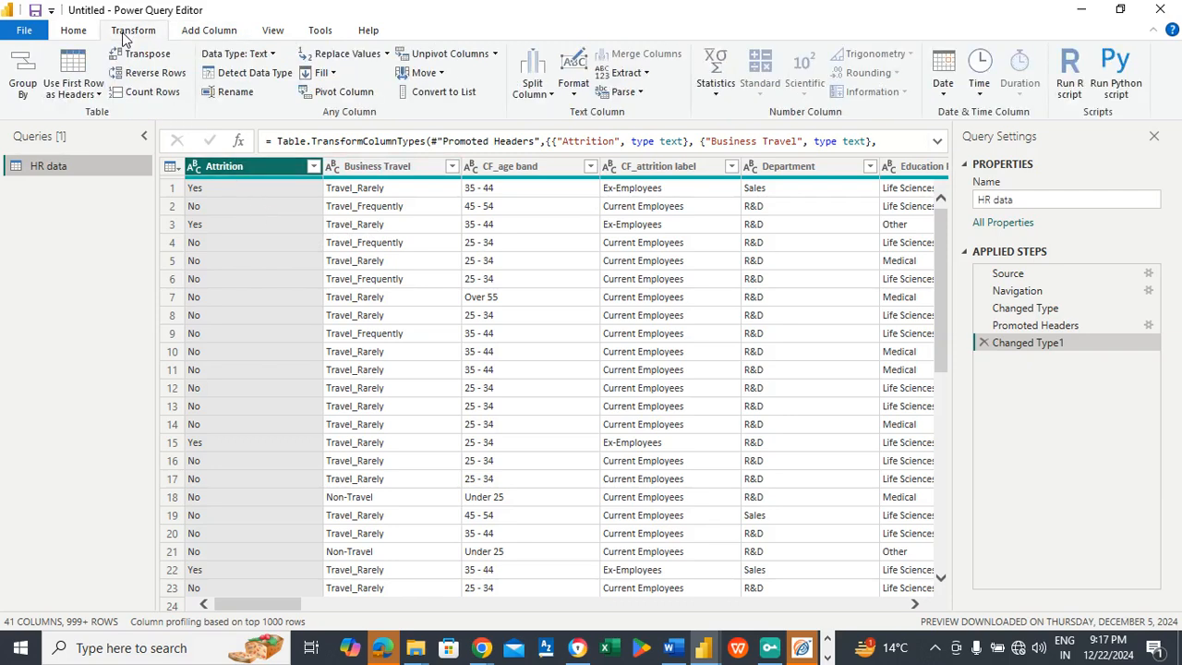
left_click(213, 36)
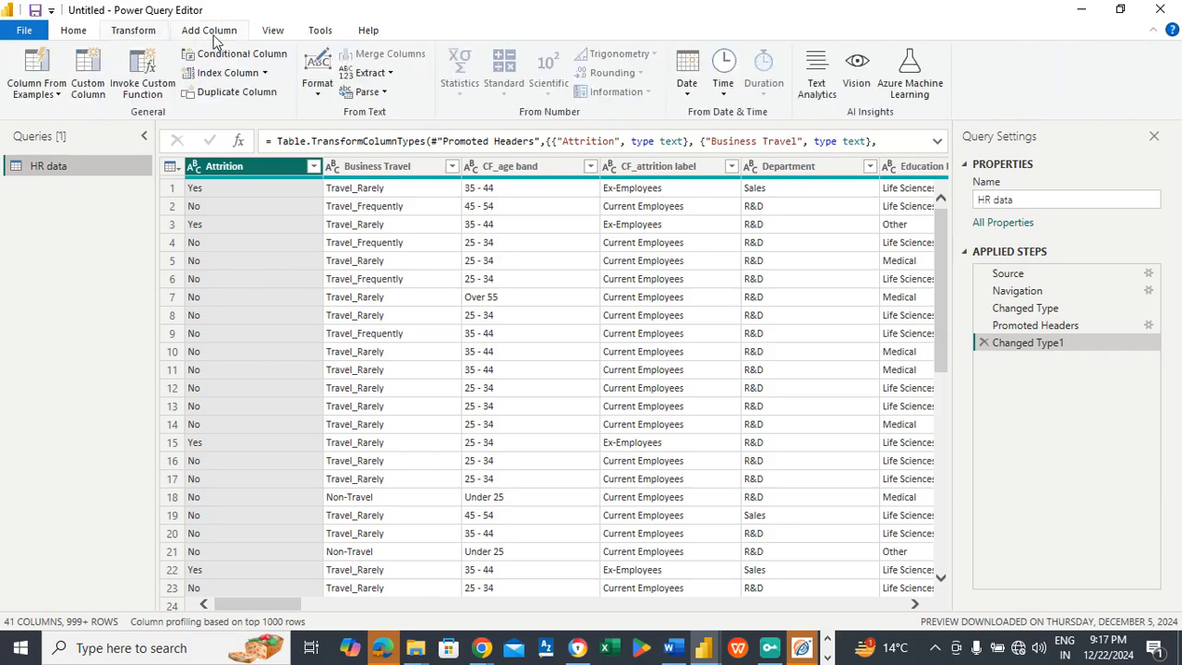
left_click(227, 53)
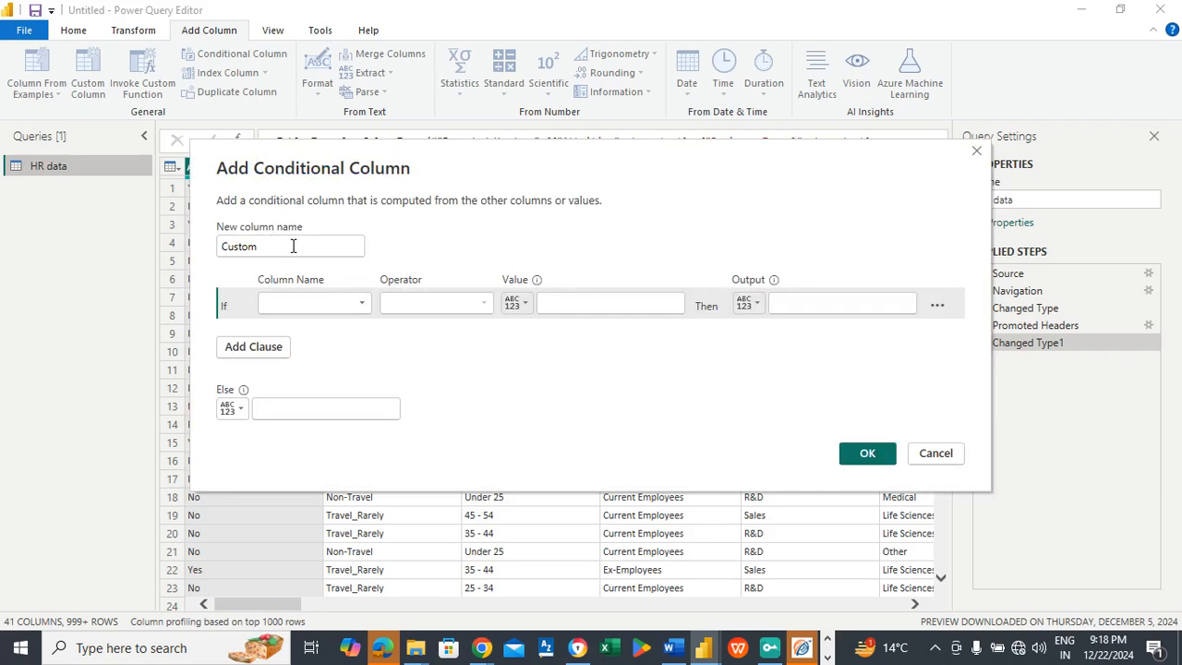
double_click(290, 245)
key("BackSpace")
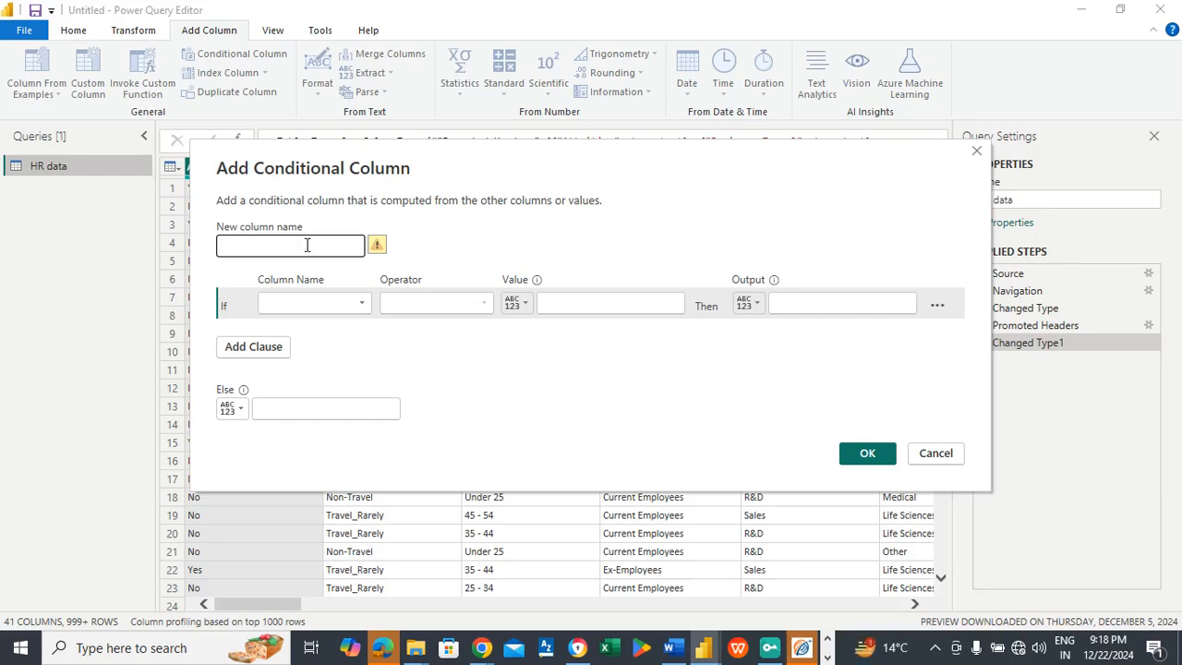
type("ttrition co")
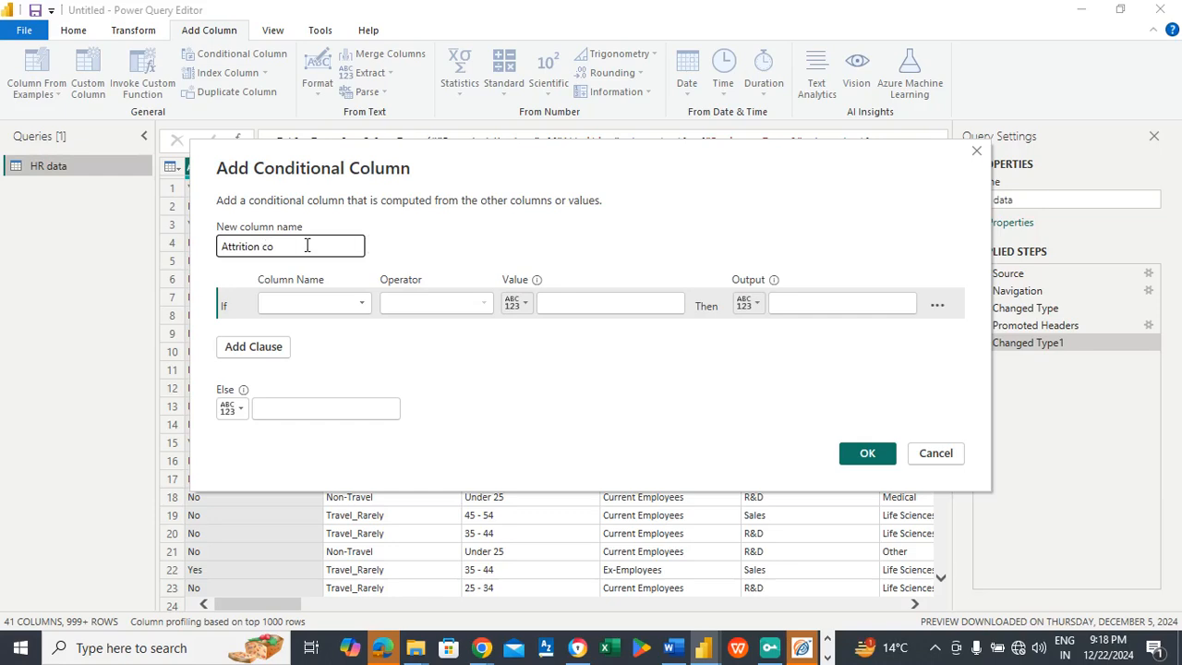
type("unt")
Step: Define the conditional column to return 1 if Attrition equals Yes, else 0, and add it to the table
left_click(305, 312)
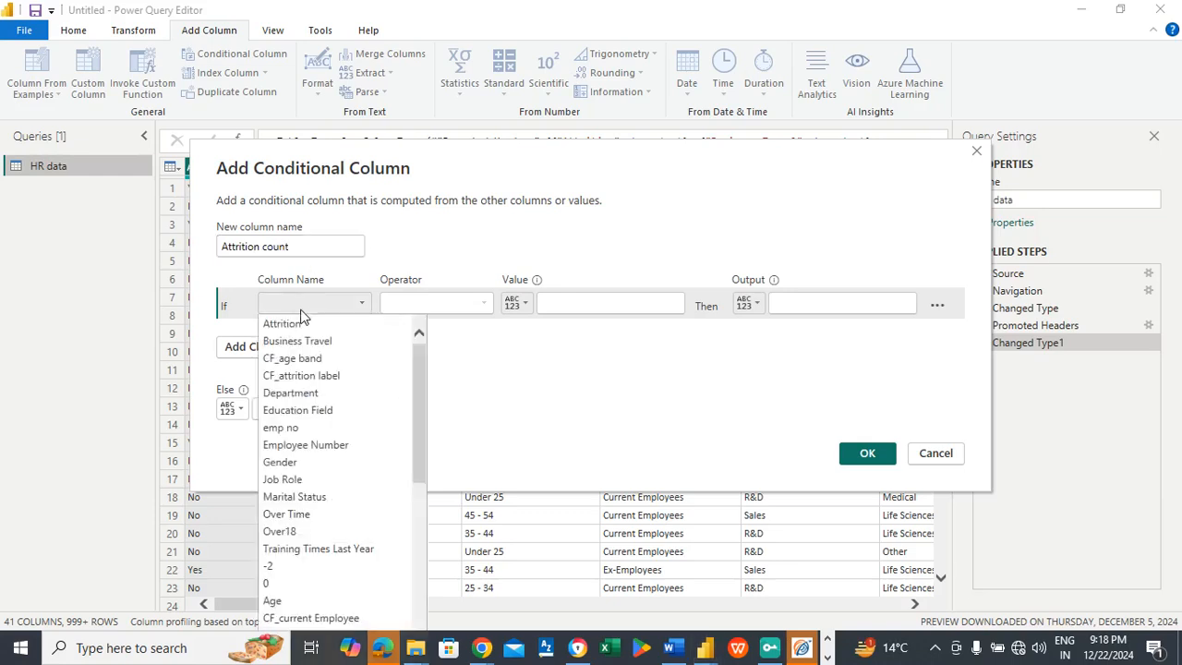
left_click(294, 324)
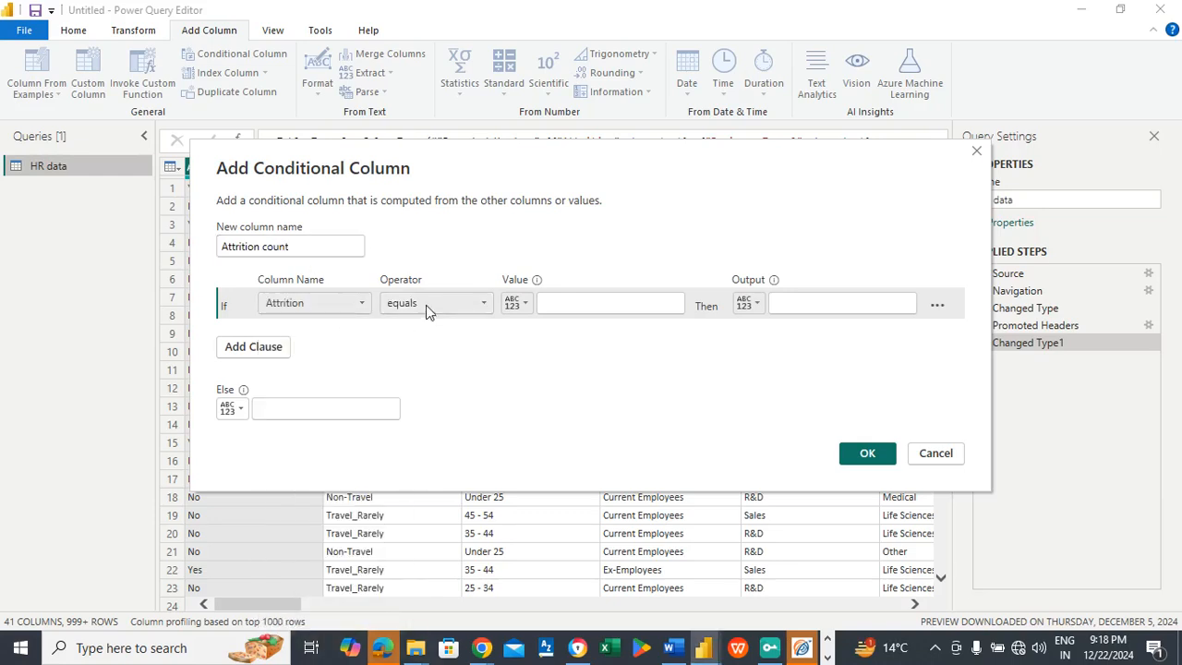
left_click(427, 311)
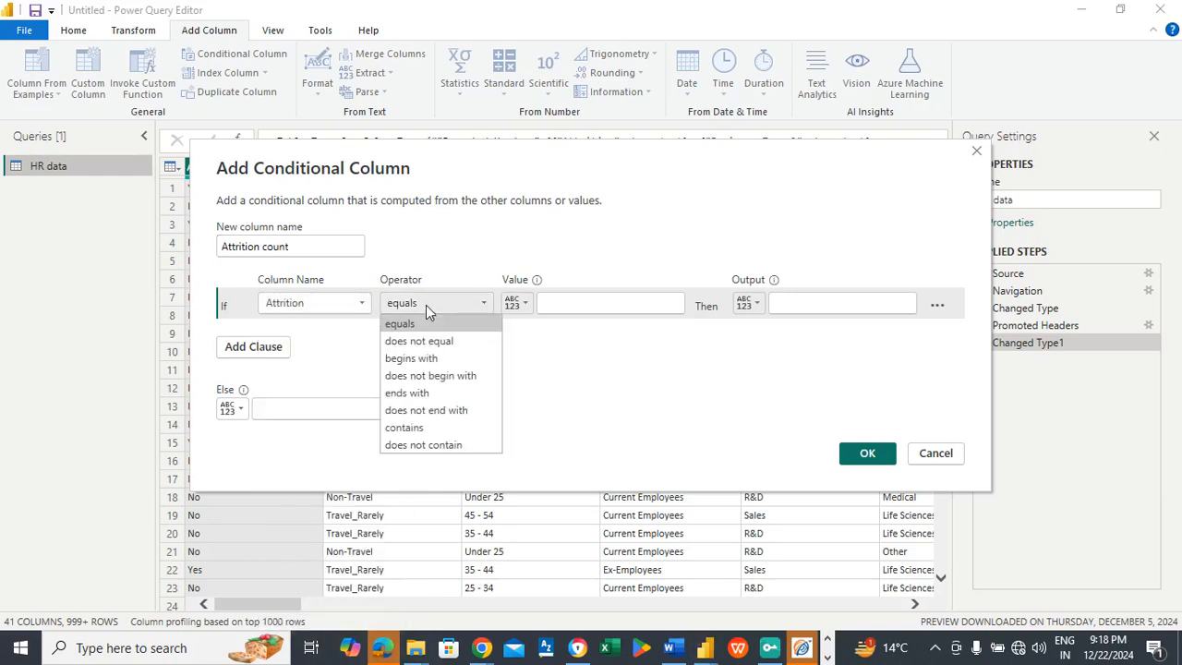
left_click(592, 309)
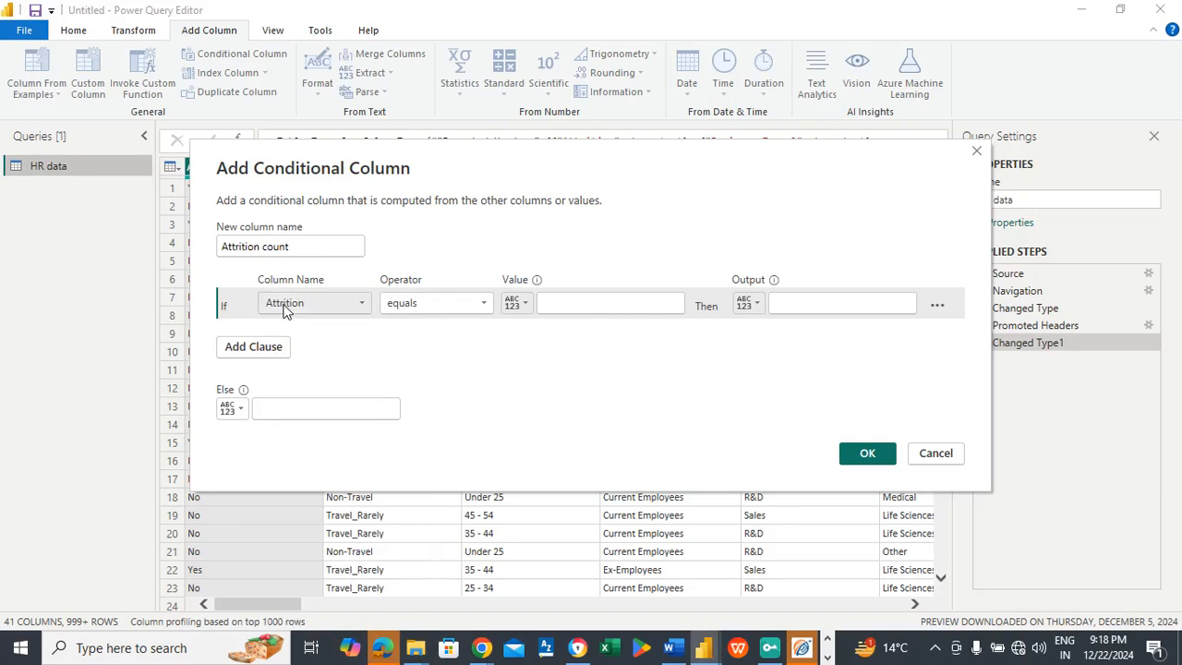
left_click(598, 302)
type("Y")
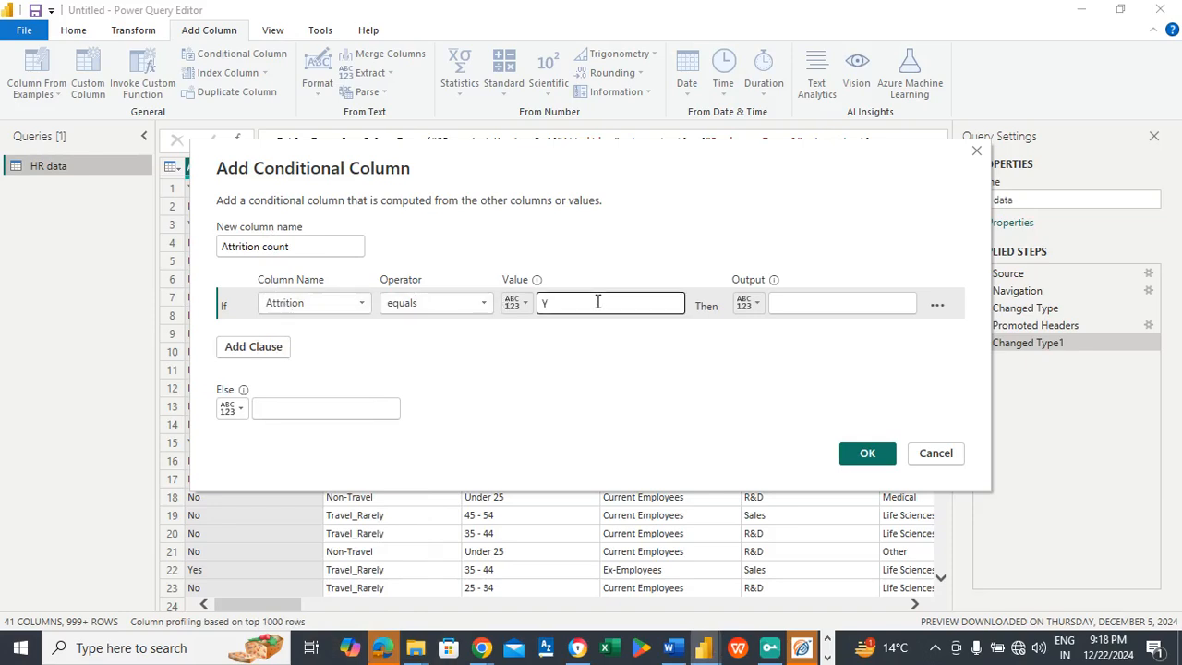
type("es")
left_click(823, 303)
type("1")
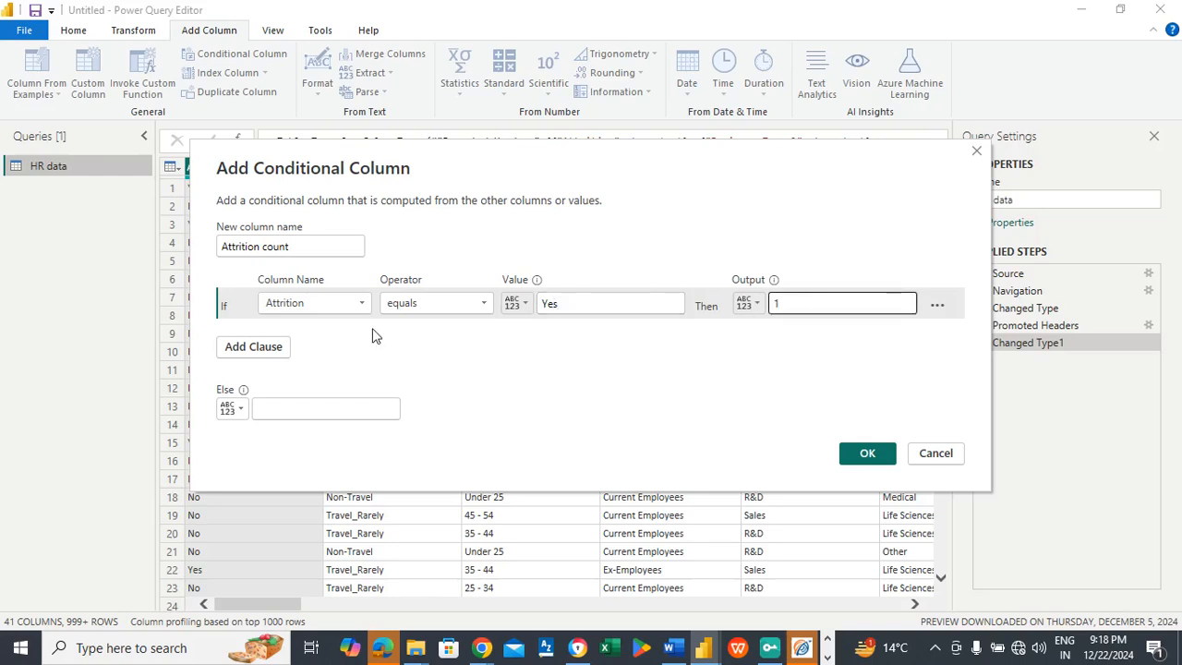
left_click(312, 406)
type("0")
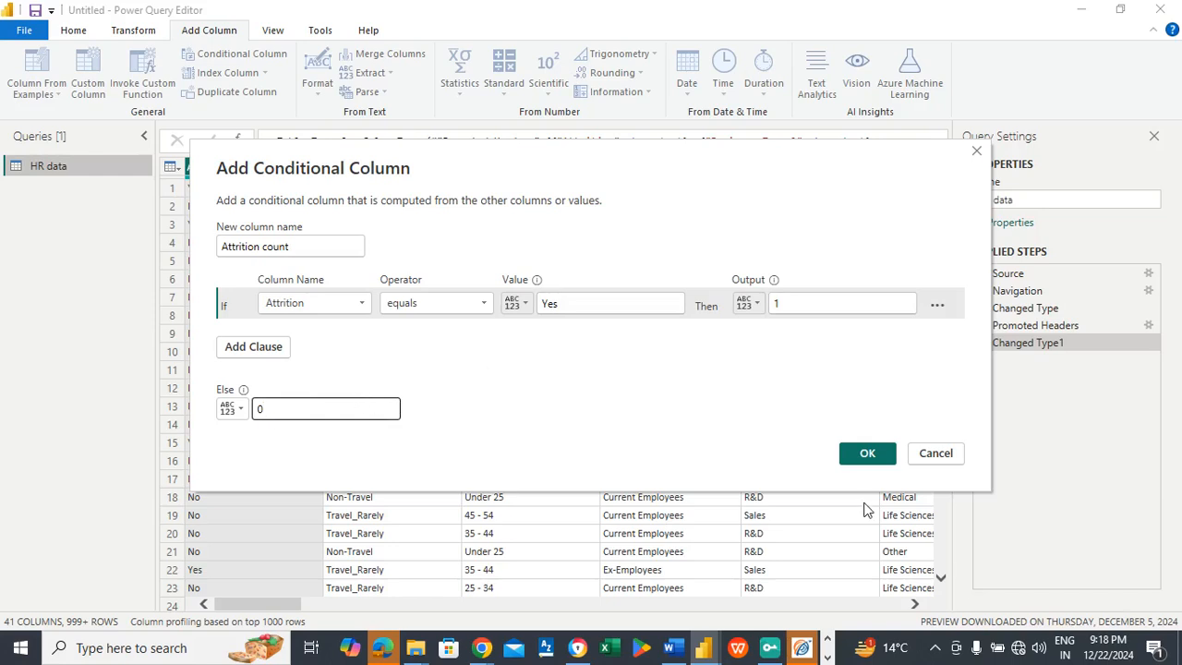
left_click(868, 453)
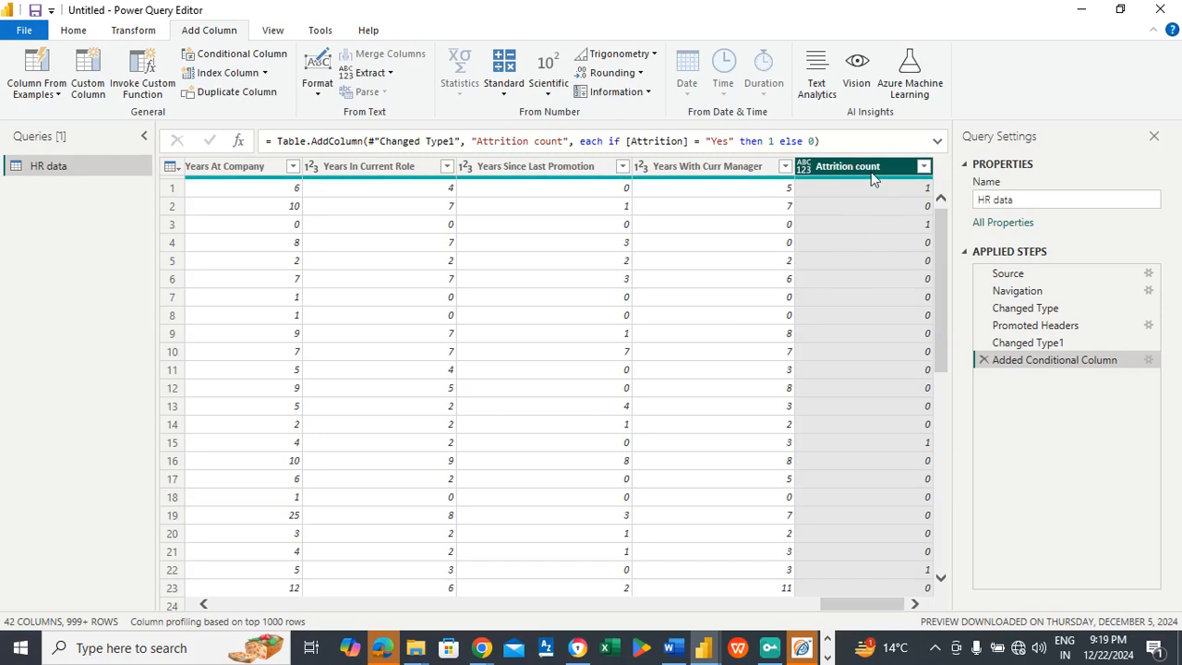
Step: Change the data type of the Attrition count column to Whole Number
left_click(134, 30)
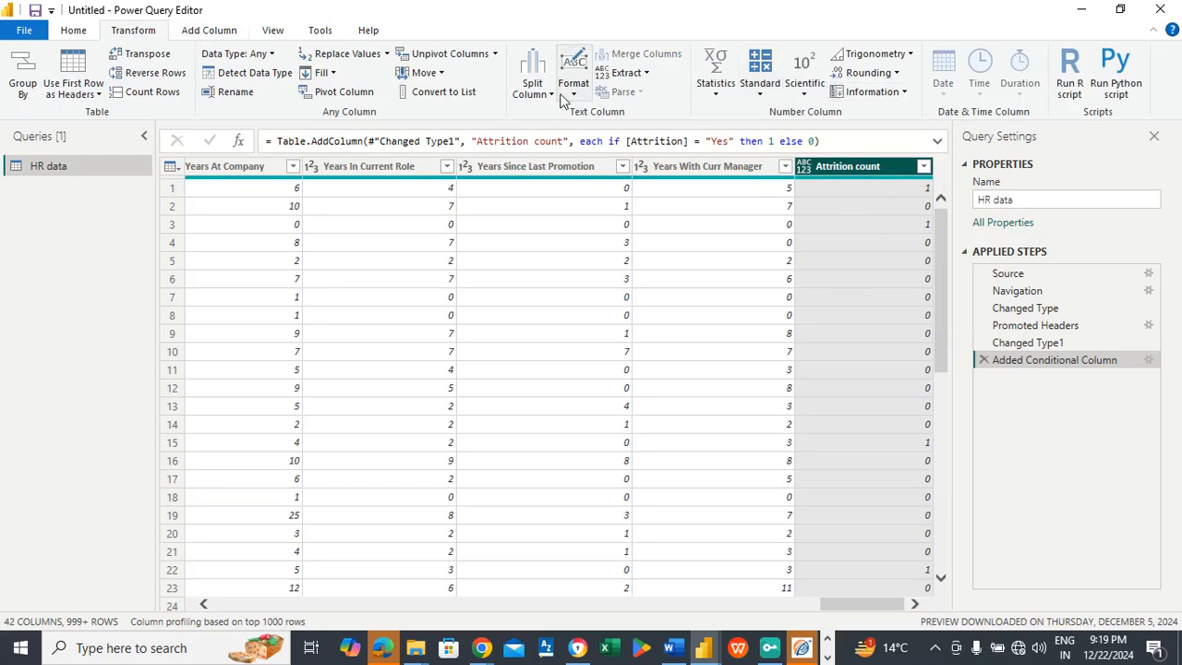
left_click(264, 54)
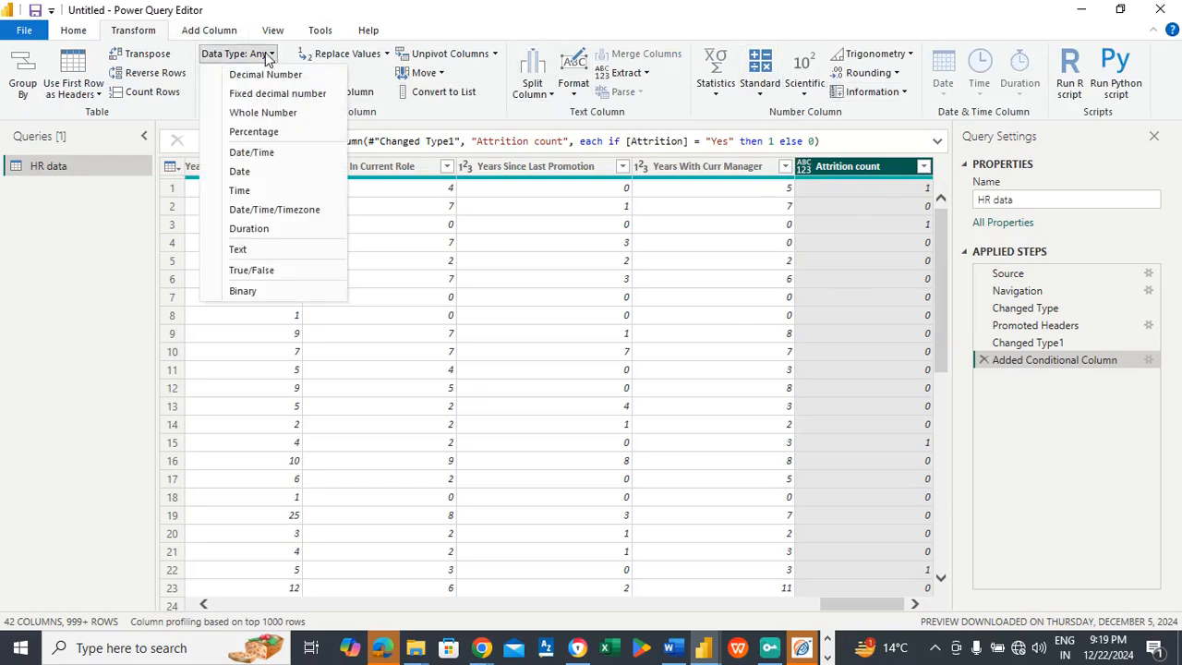
left_click(262, 113)
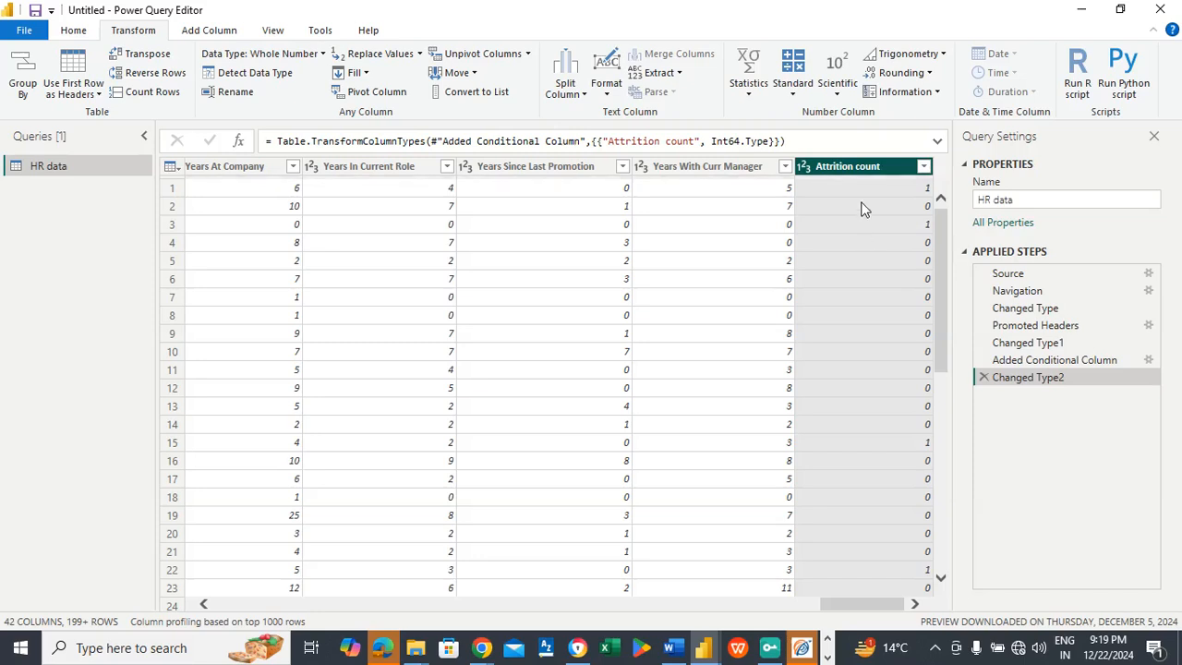
Step: Apply the query changes and close Power Query Editor to return to the Power BI report
left_click(74, 31)
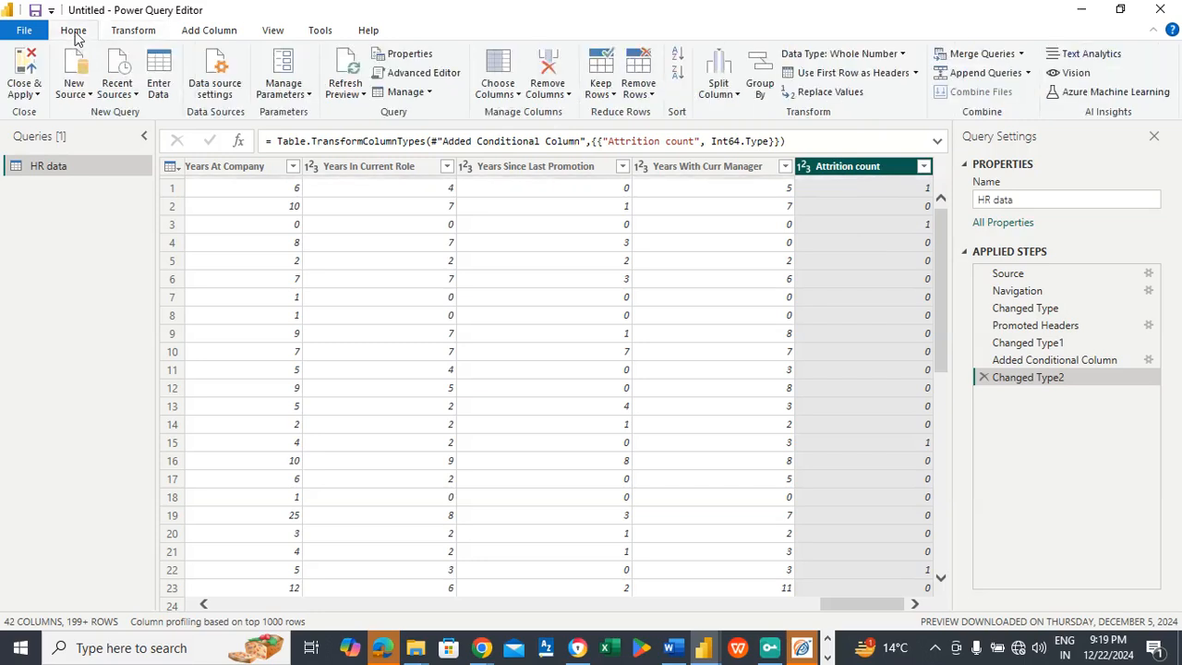
left_click(40, 96)
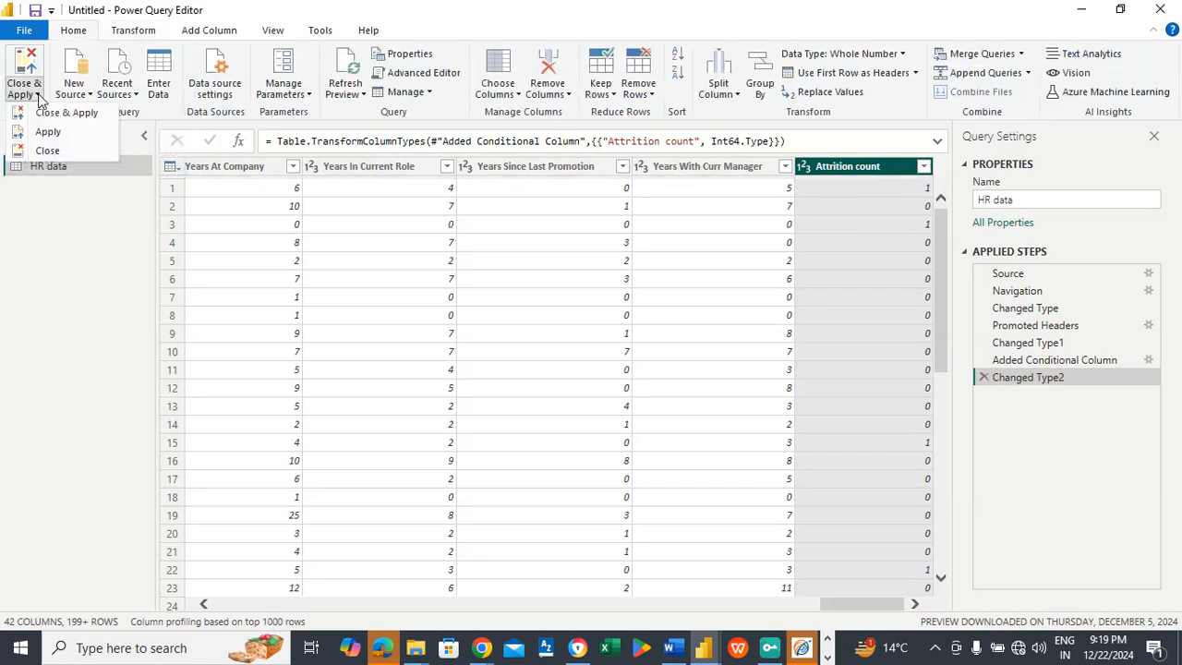
left_click(46, 116)
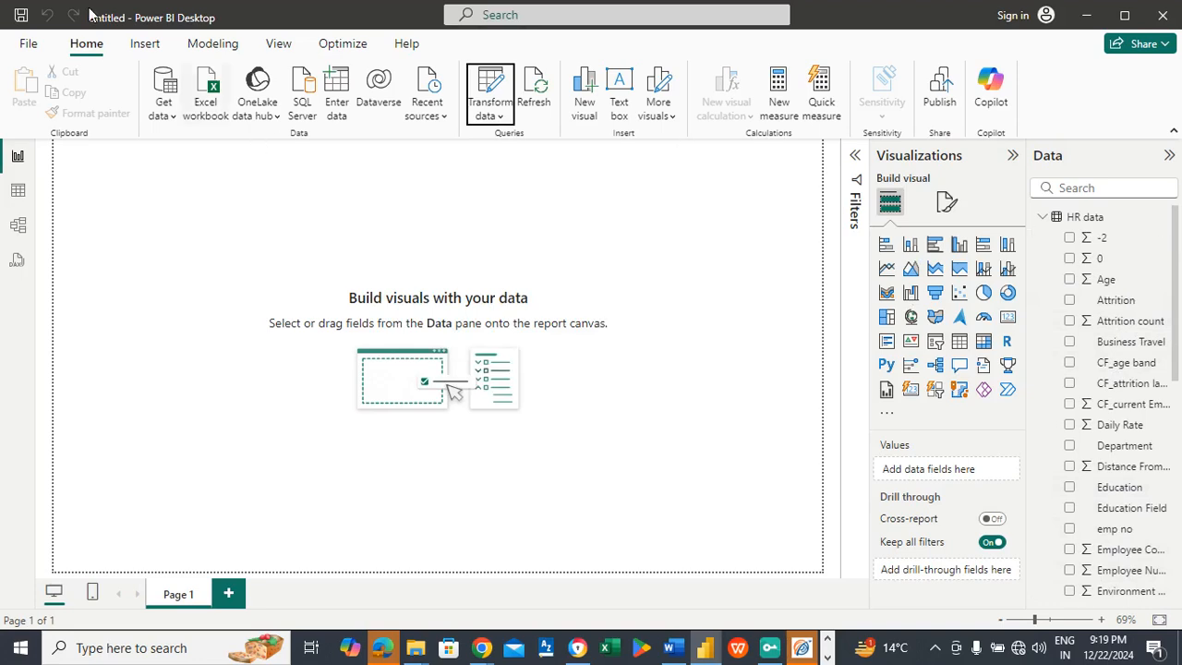
Step: Show the page formatting options and copy the background color code 2E5077 from the Word document
left_click(945, 203)
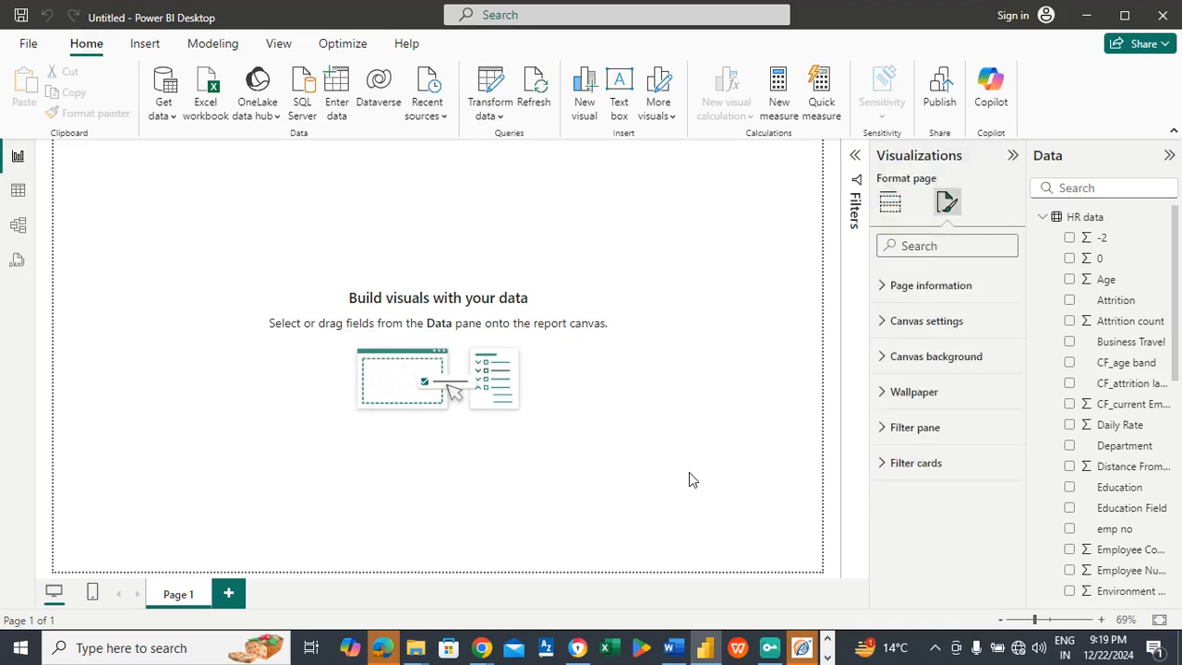
left_click(672, 648)
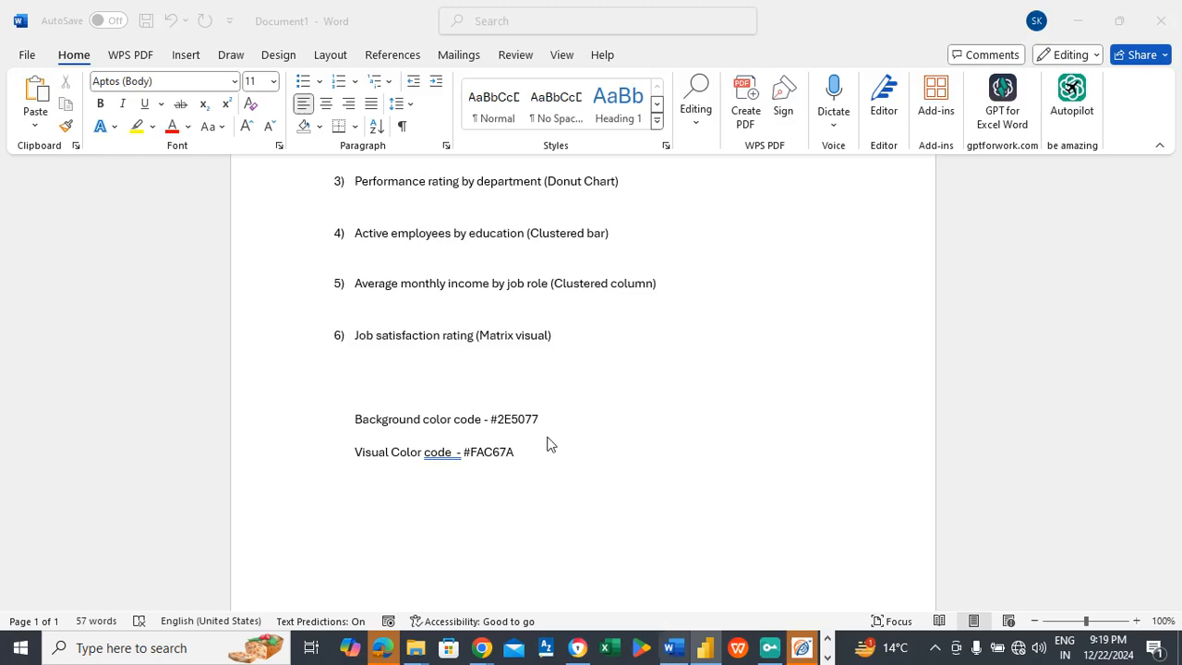
left_click(513, 418)
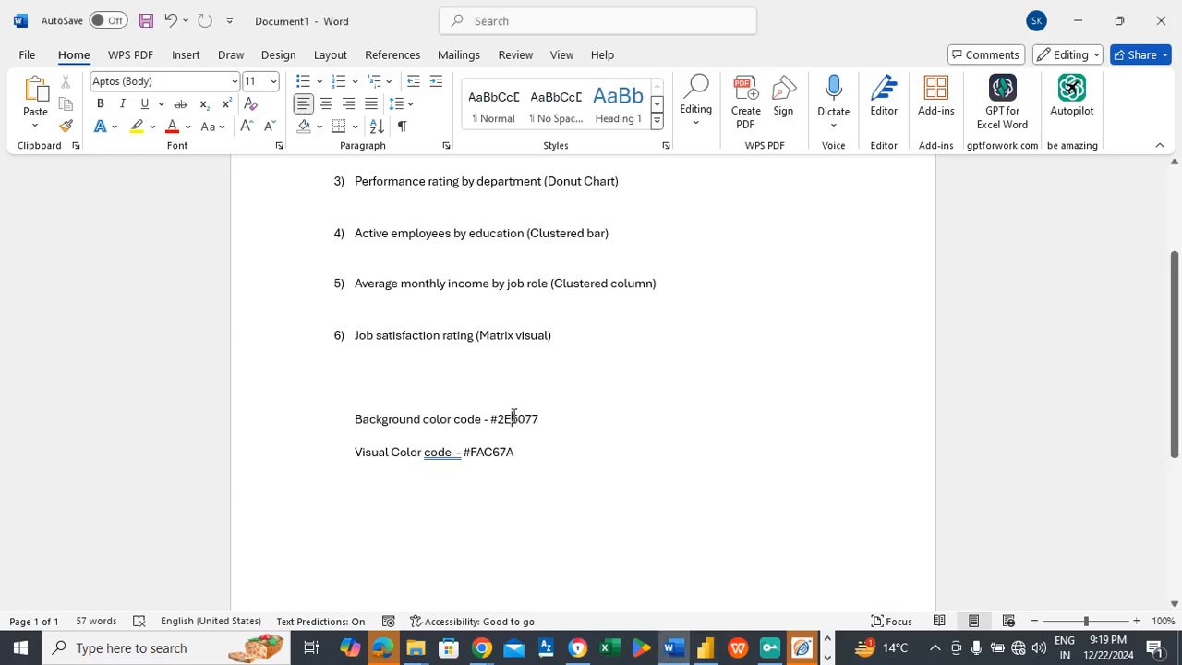
double_click(513, 418)
key("ctrl+c")
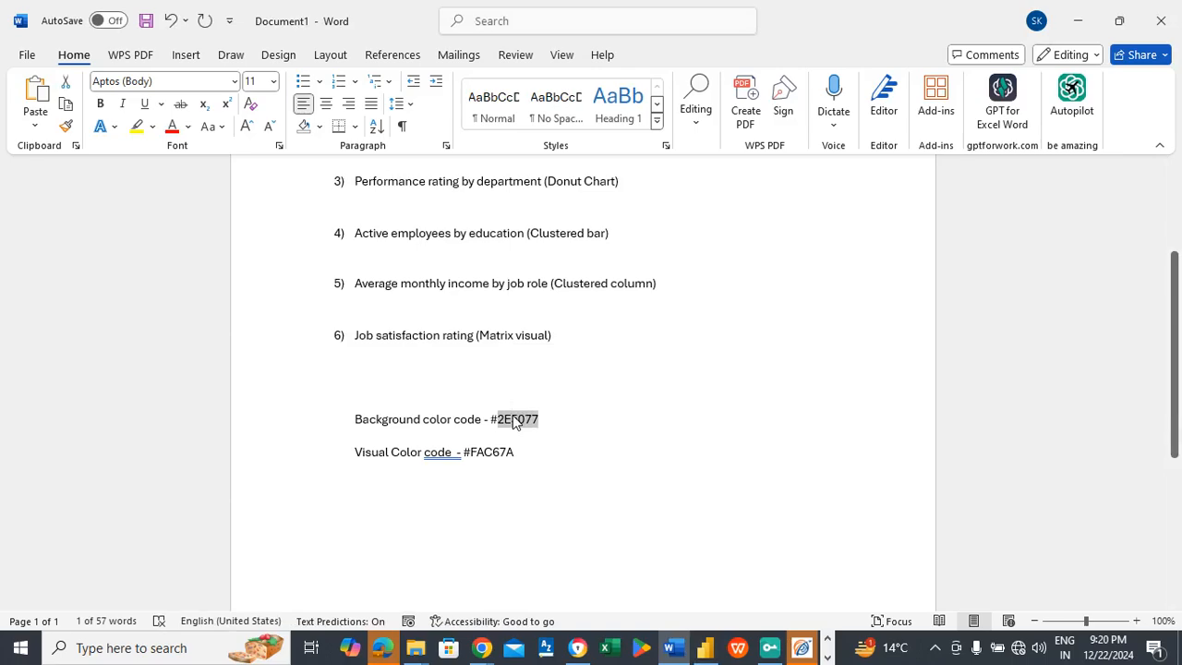
Step: Switch back to Power BI Desktop and set the report page's wallpaper color to #2E5077
key("alt+Tab")
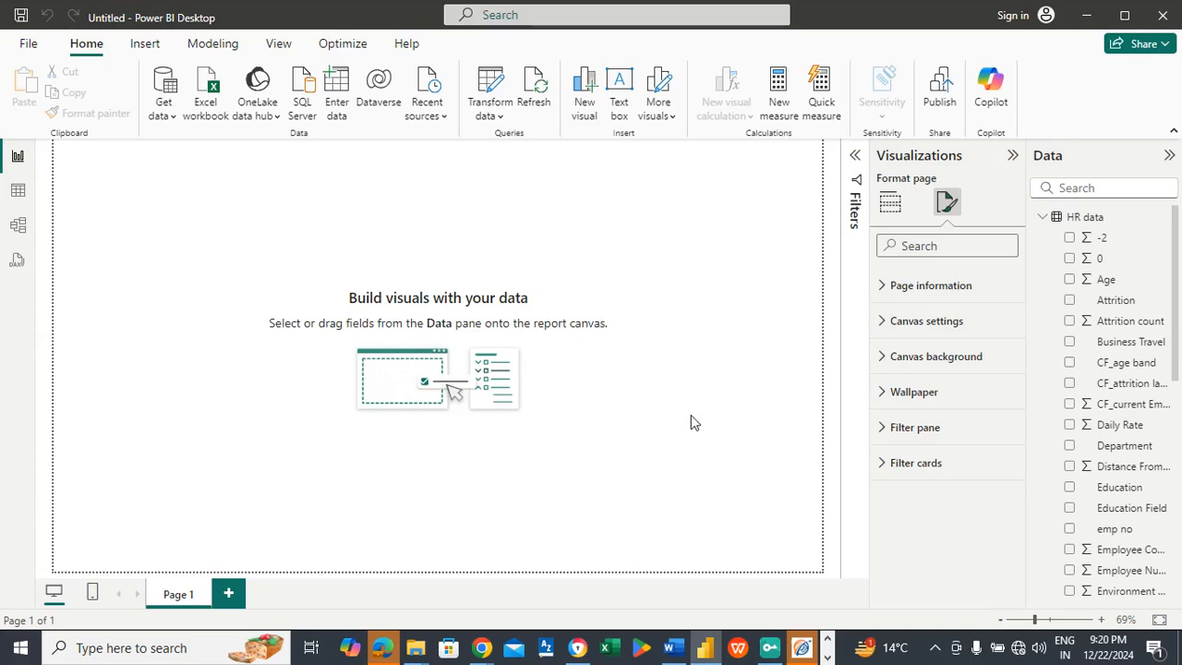
left_click(914, 403)
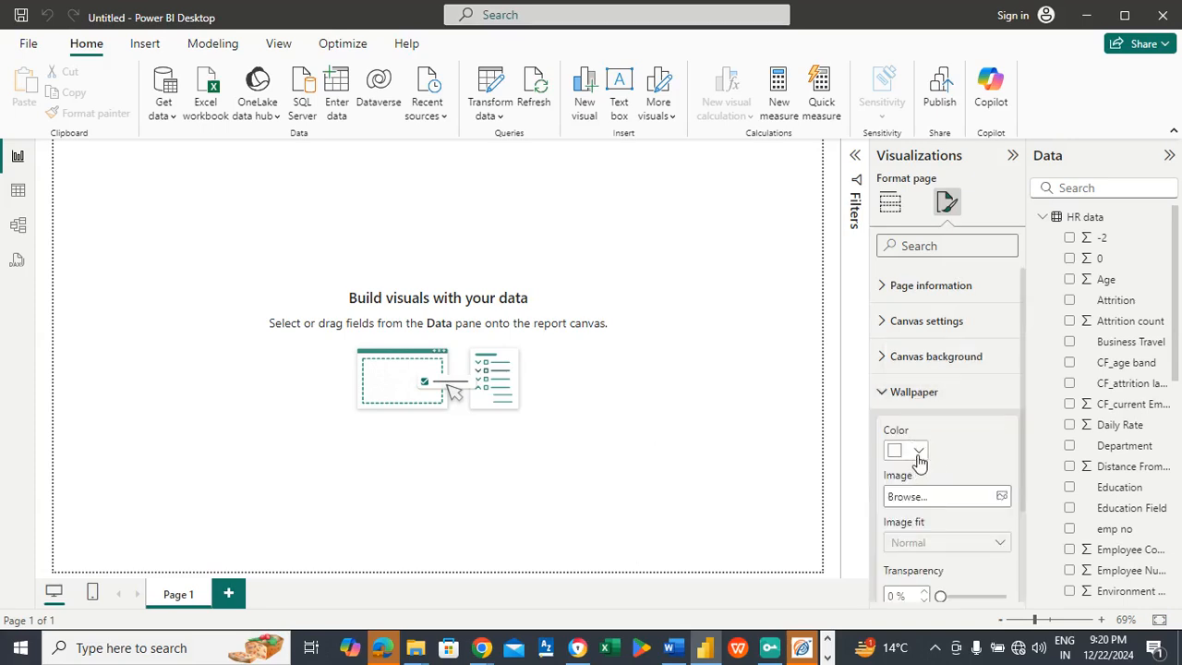
left_click(919, 452)
left_click(947, 412)
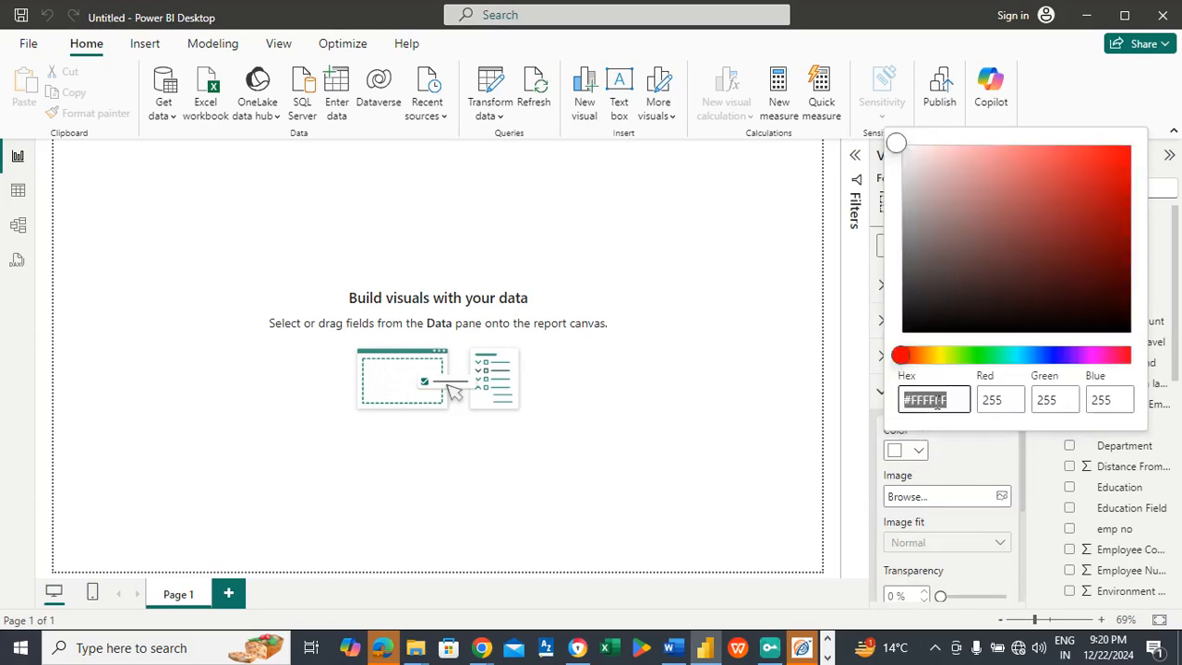
key("ctrl+v")
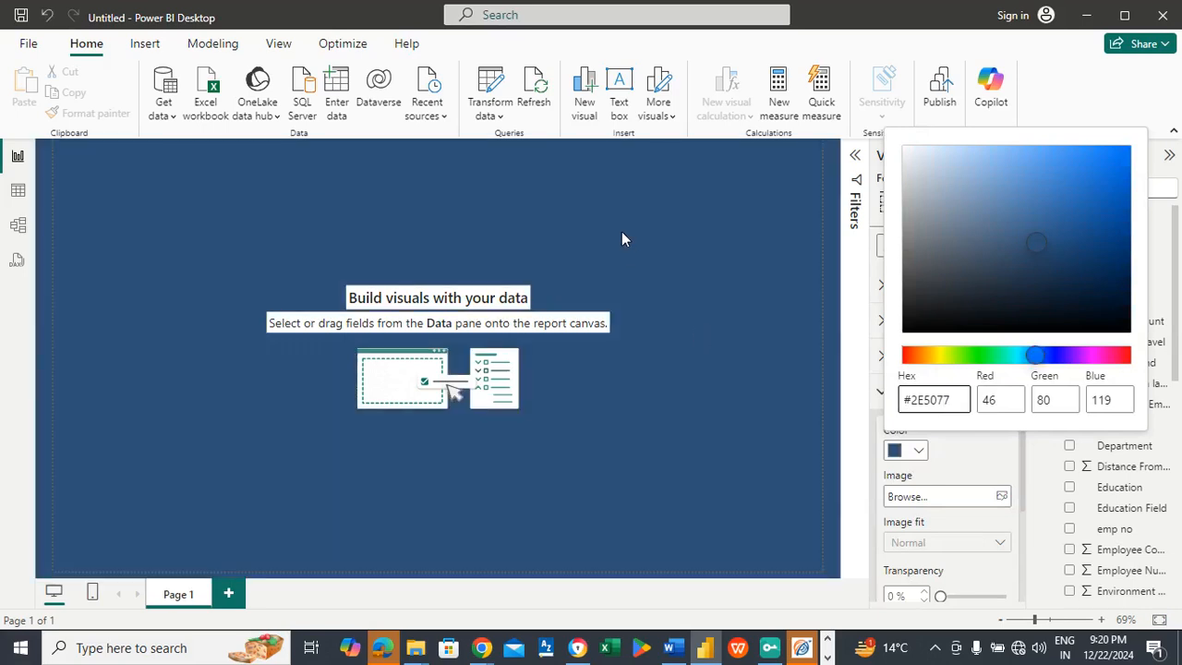
left_click(621, 240)
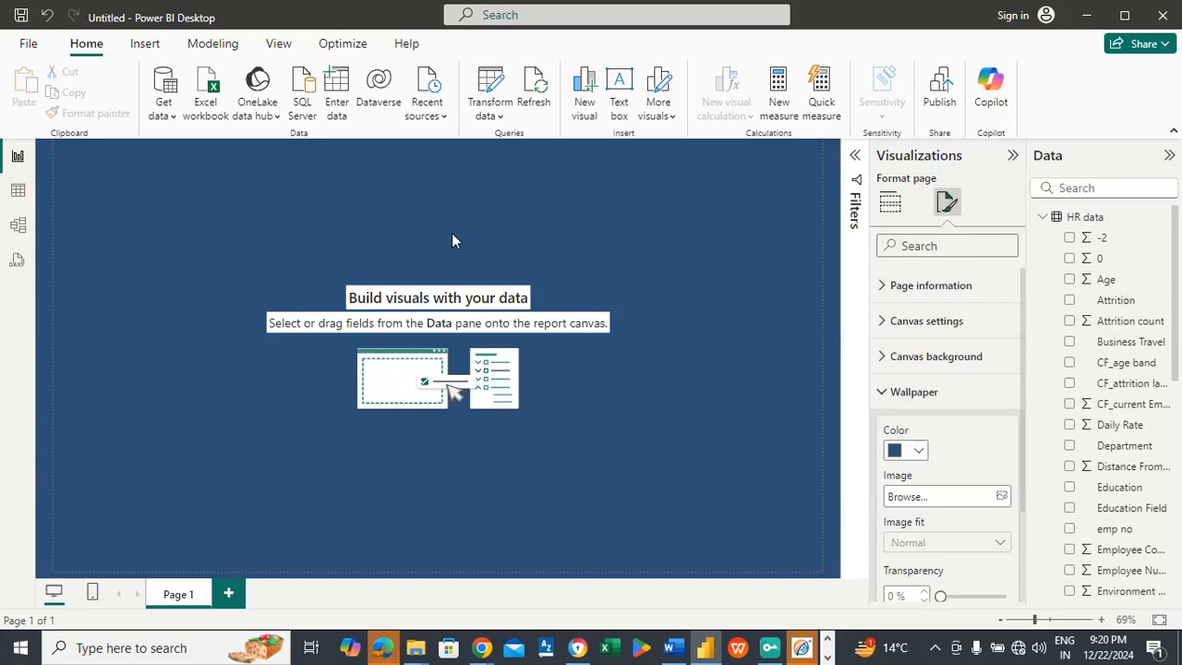
Step: Insert a rectangle shape and resize it into a thin banner spanning the full width of the report page's upper edge
left_click(157, 48)
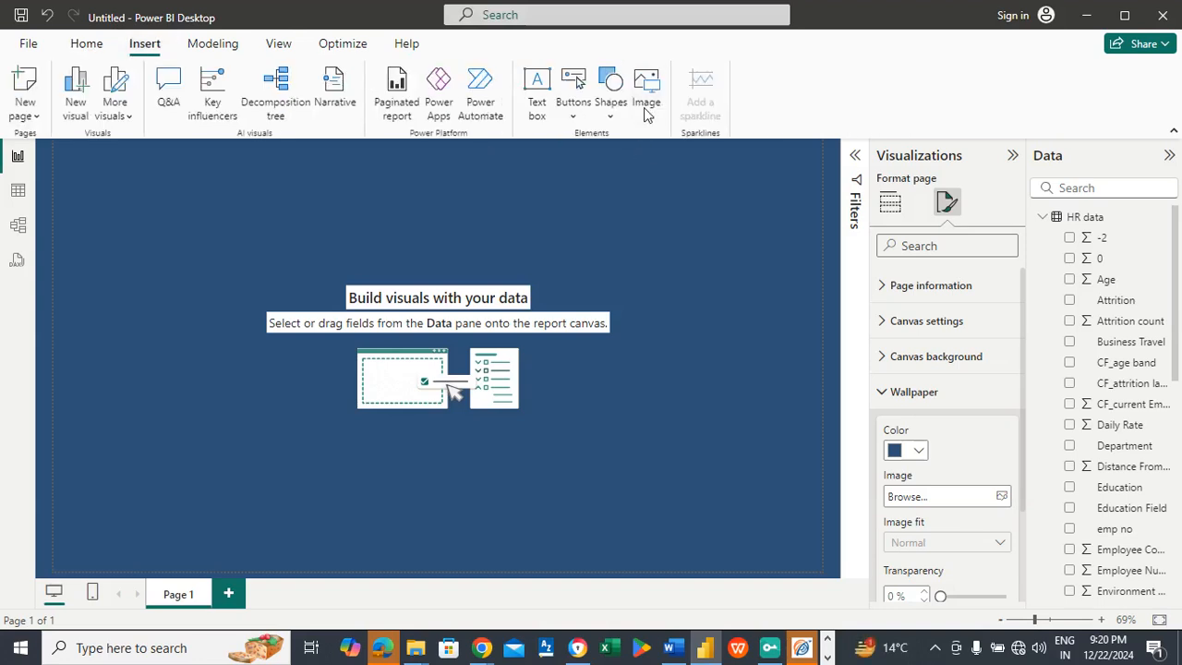
left_click(611, 113)
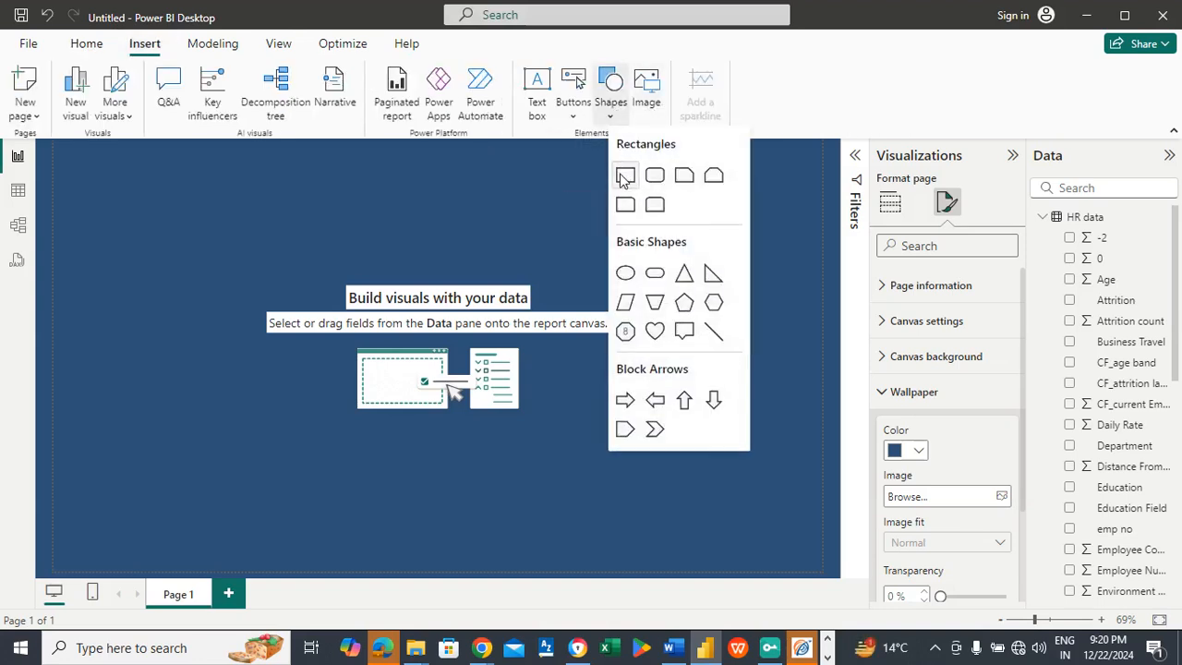
left_click(625, 177)
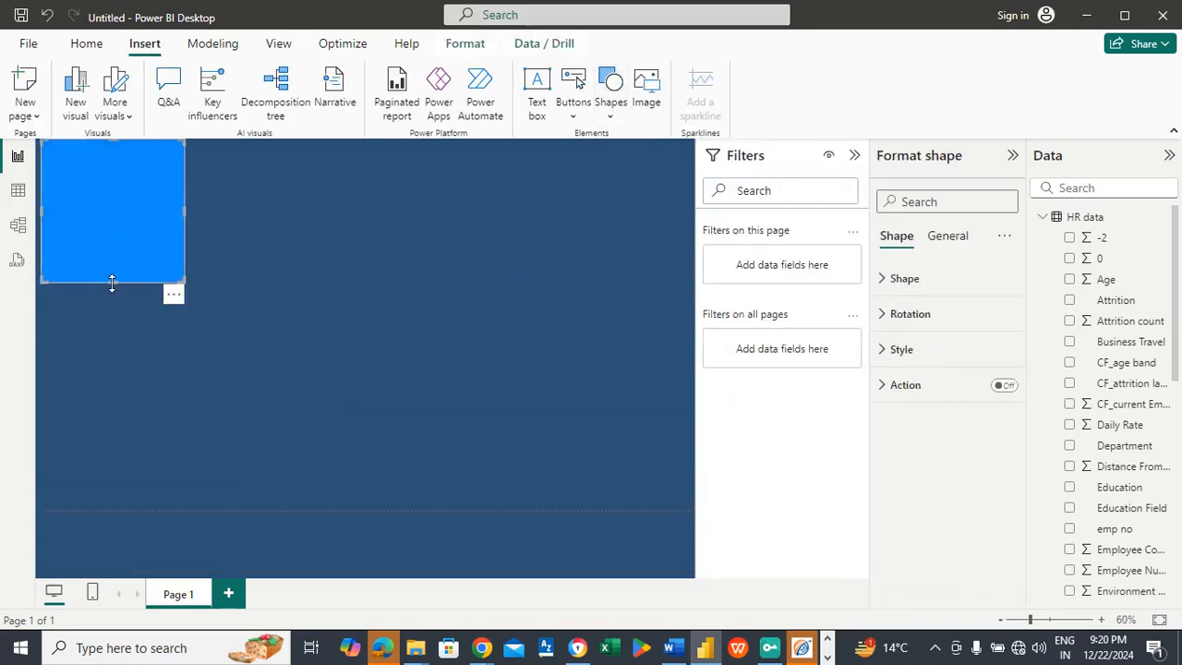
left_click_drag(109, 235, 87, 164)
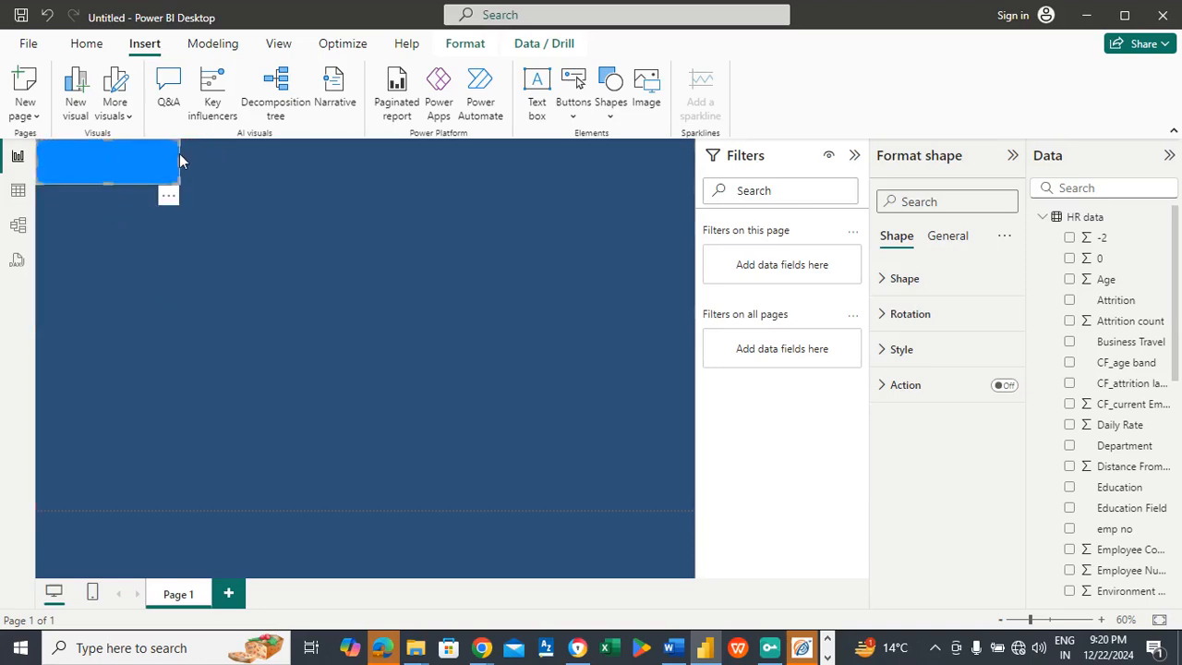
left_click_drag(178, 159, 694, 183)
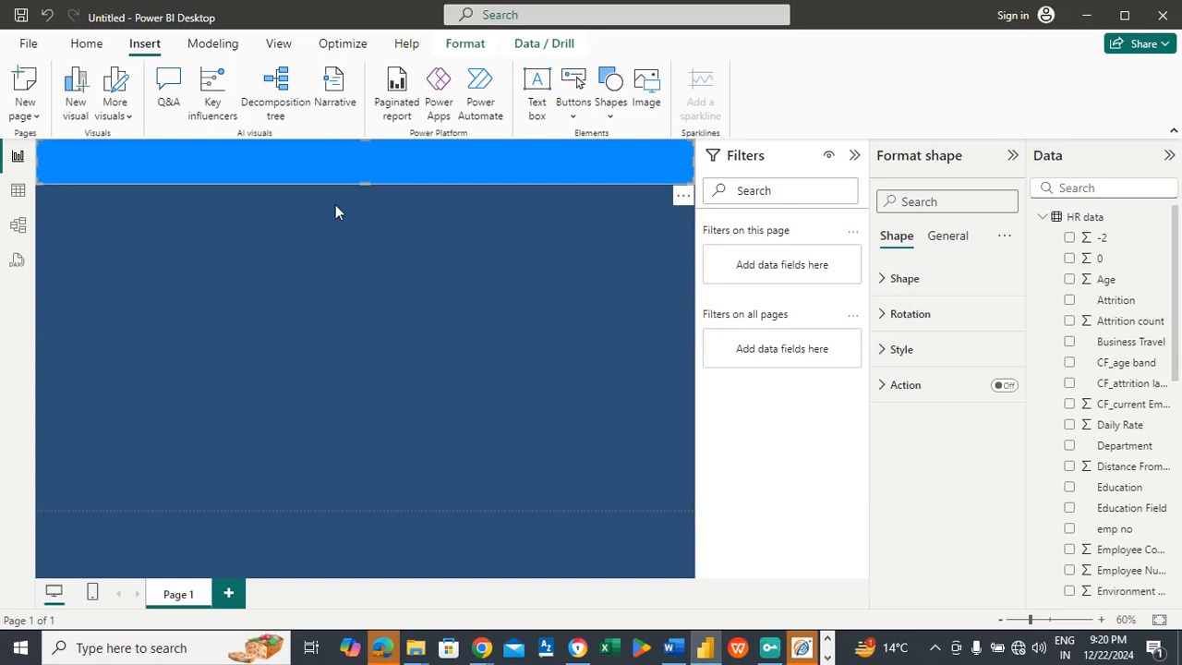
Step: Collapse the filters pane, then turn off the banner rectangle's fill and enable its text option
left_click(854, 159)
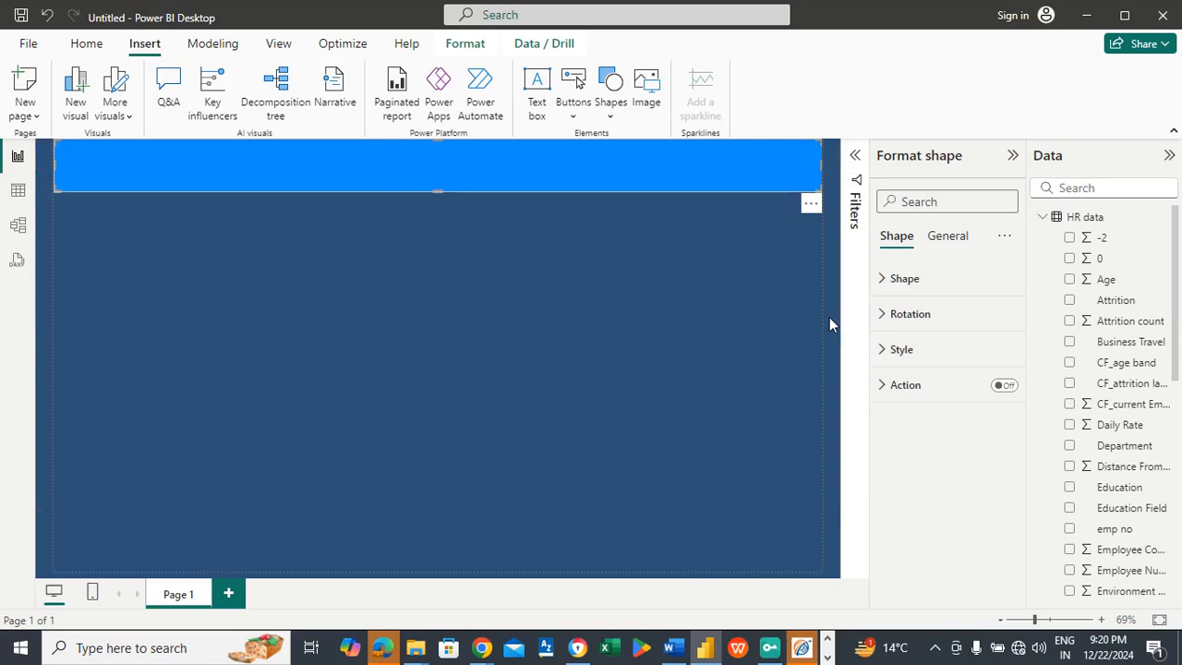
left_click(908, 353)
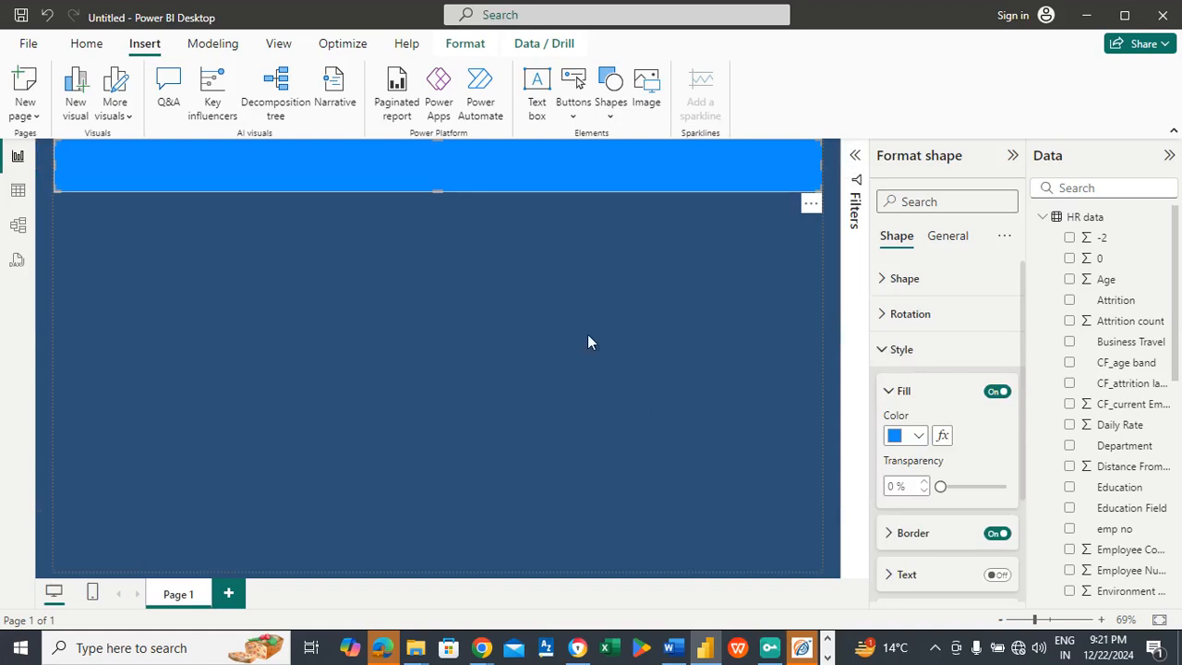
left_click(997, 392)
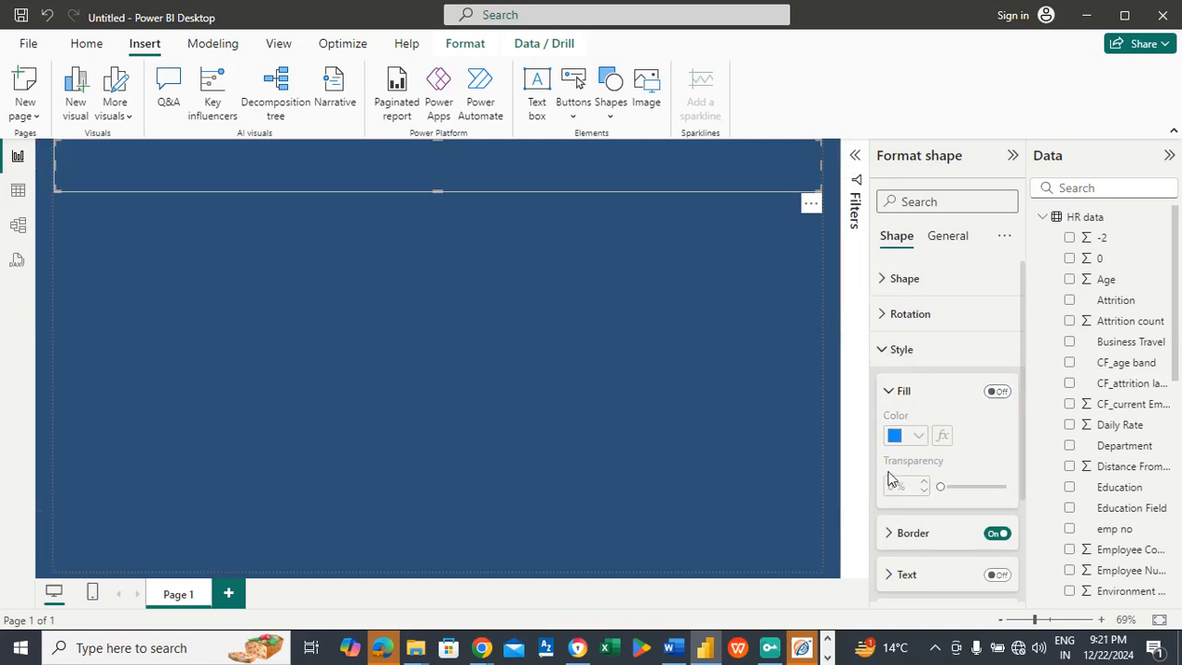
left_click_drag(1022, 367, 1013, 466)
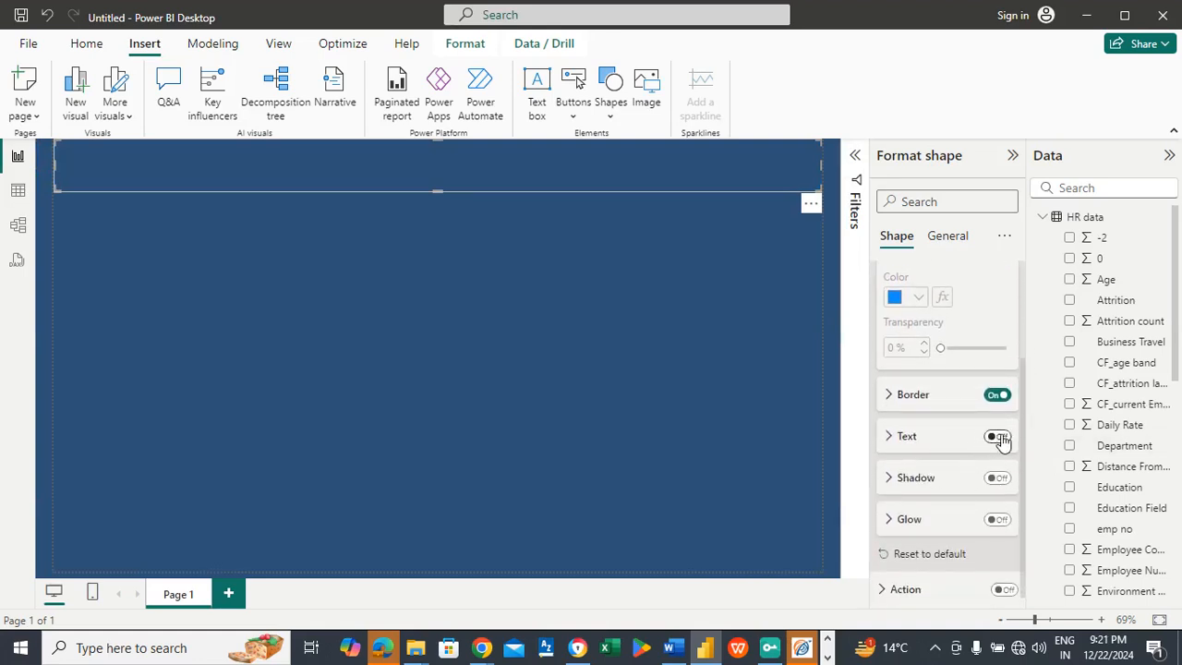
left_click(997, 437)
left_click(917, 440)
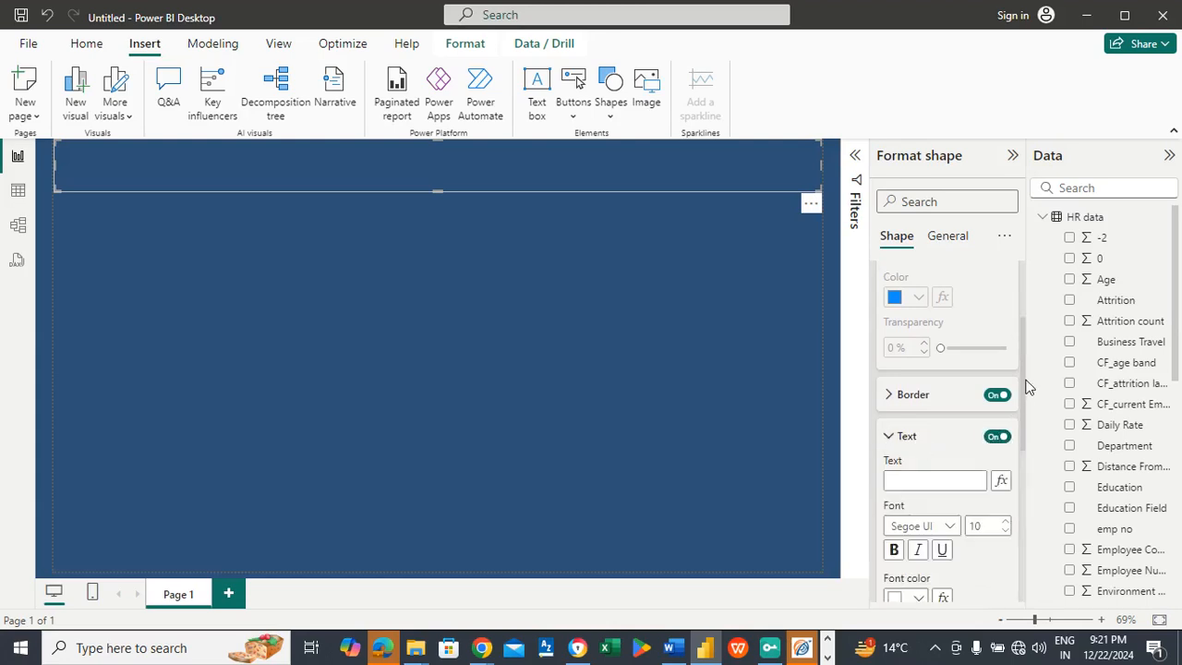
left_click_drag(1020, 367, 1019, 401)
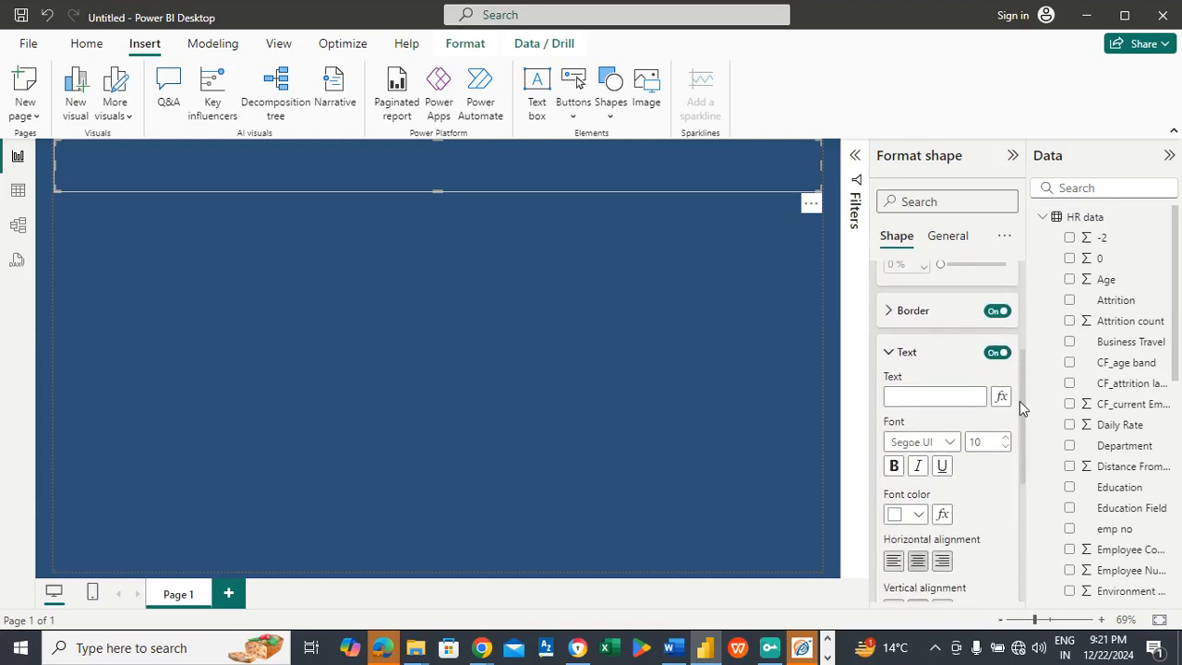
left_click(922, 393)
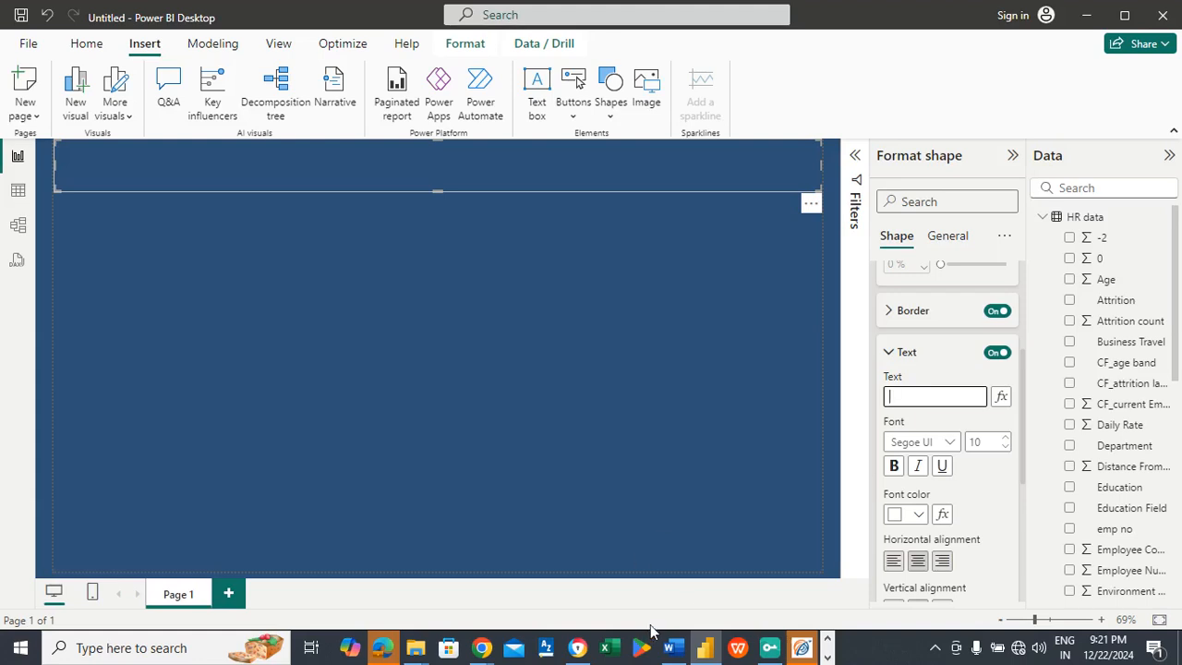
Step: Copy the visual color code FAC67A from the Word document and switch back to Power BI Desktop
mouse_move(676, 652)
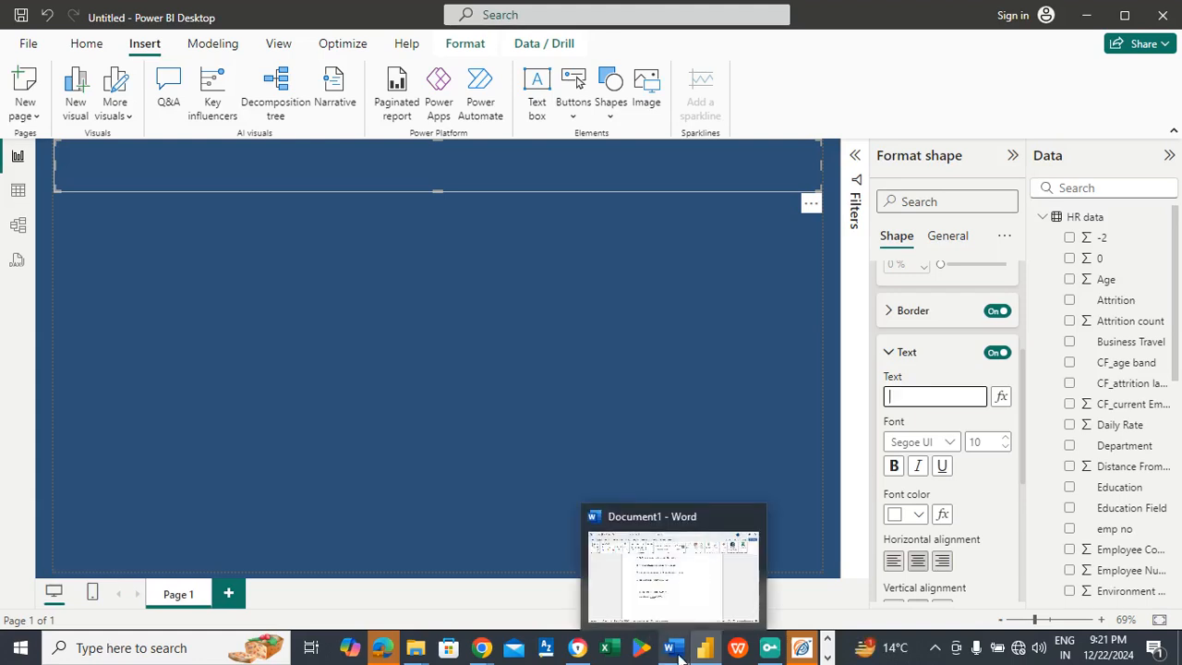
left_click(662, 574)
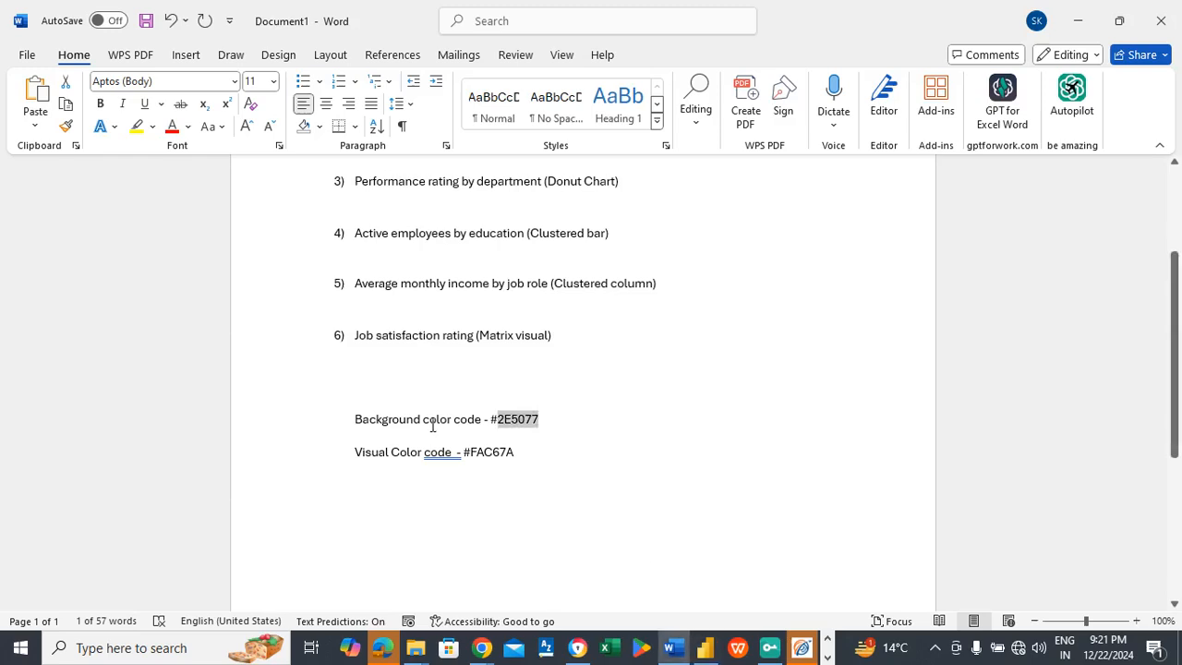
double_click(496, 453)
key("ctrl+c")
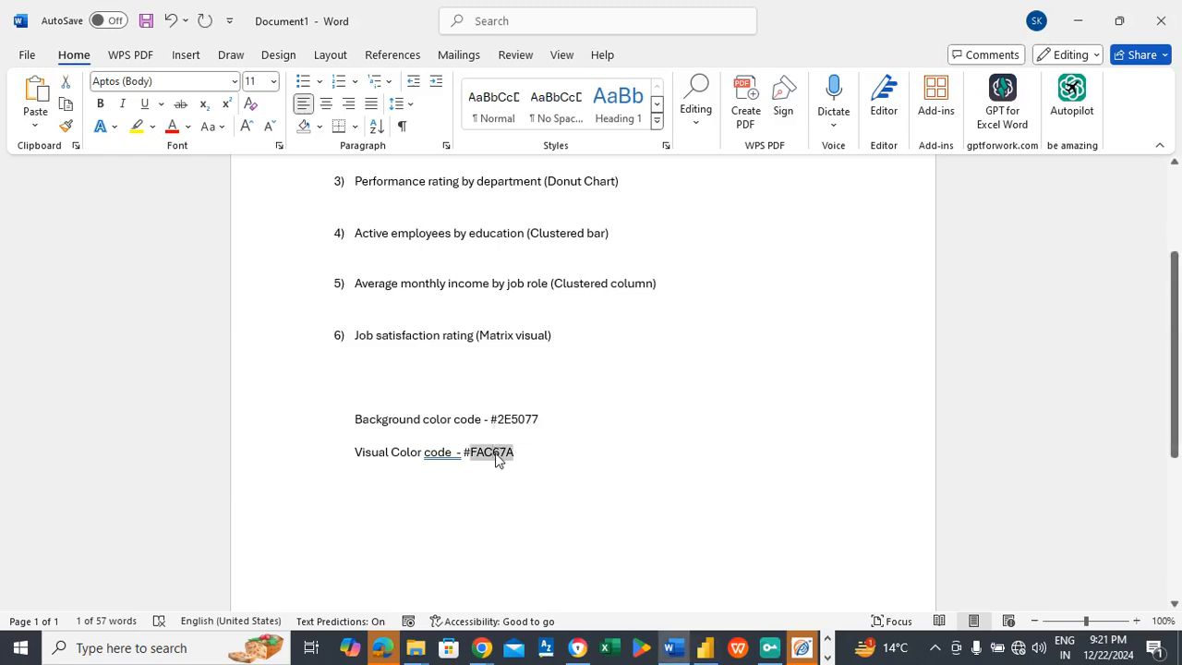
key("alt+Tab")
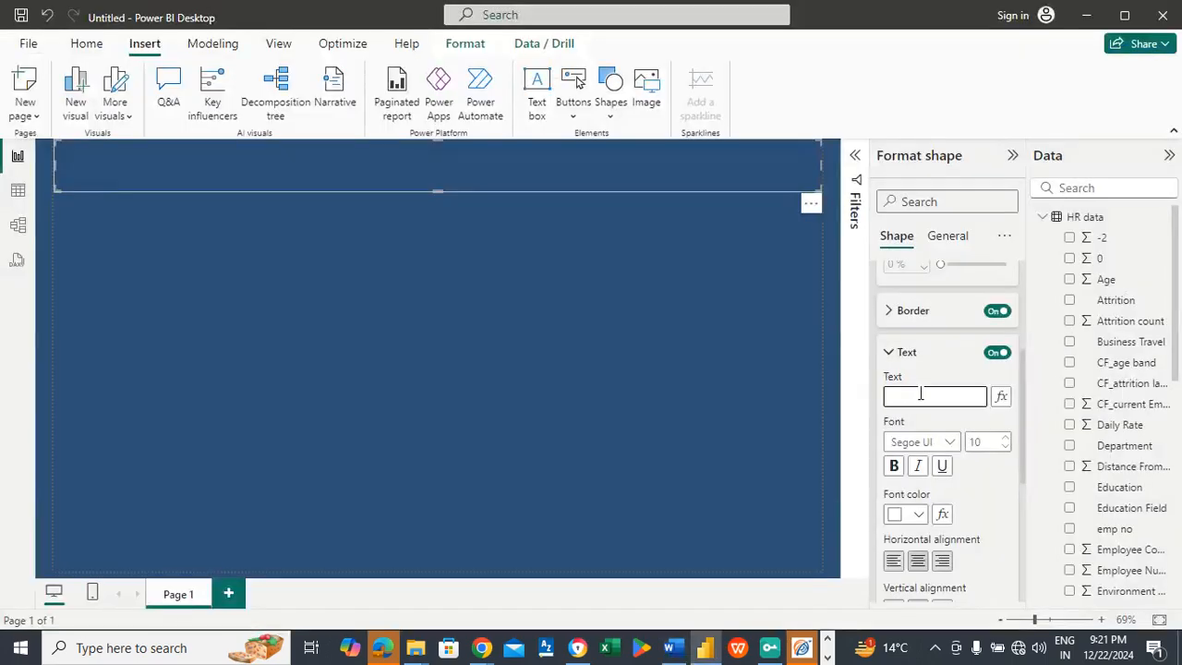
left_click(920, 394)
key("ctrl+v")
key("ctrl+a")
key("BackSpace")
Step: Set the banner text's font color to #FAC67A and its font size to 45
left_click(918, 517)
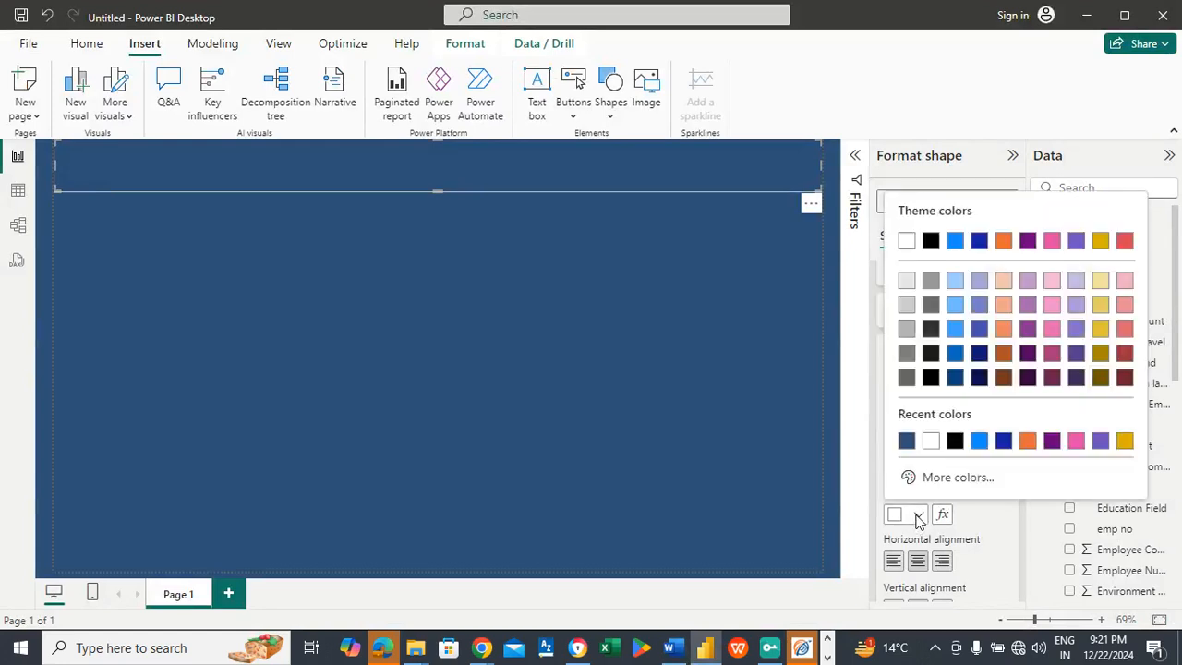
left_click(951, 477)
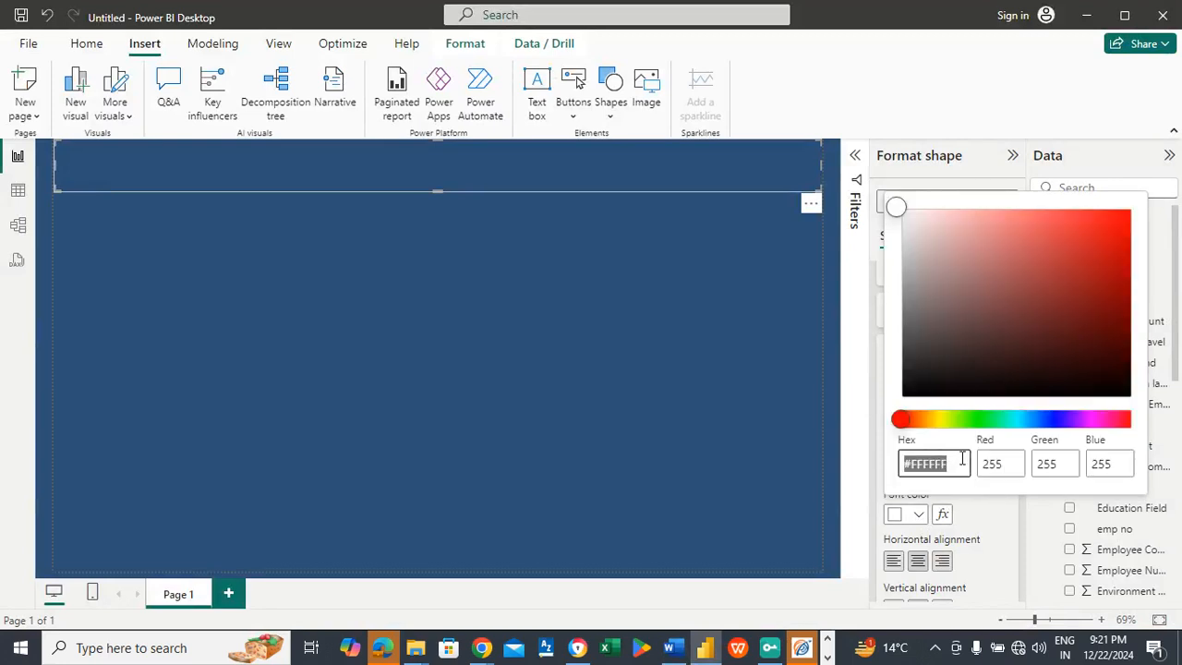
type("#FAC67A")
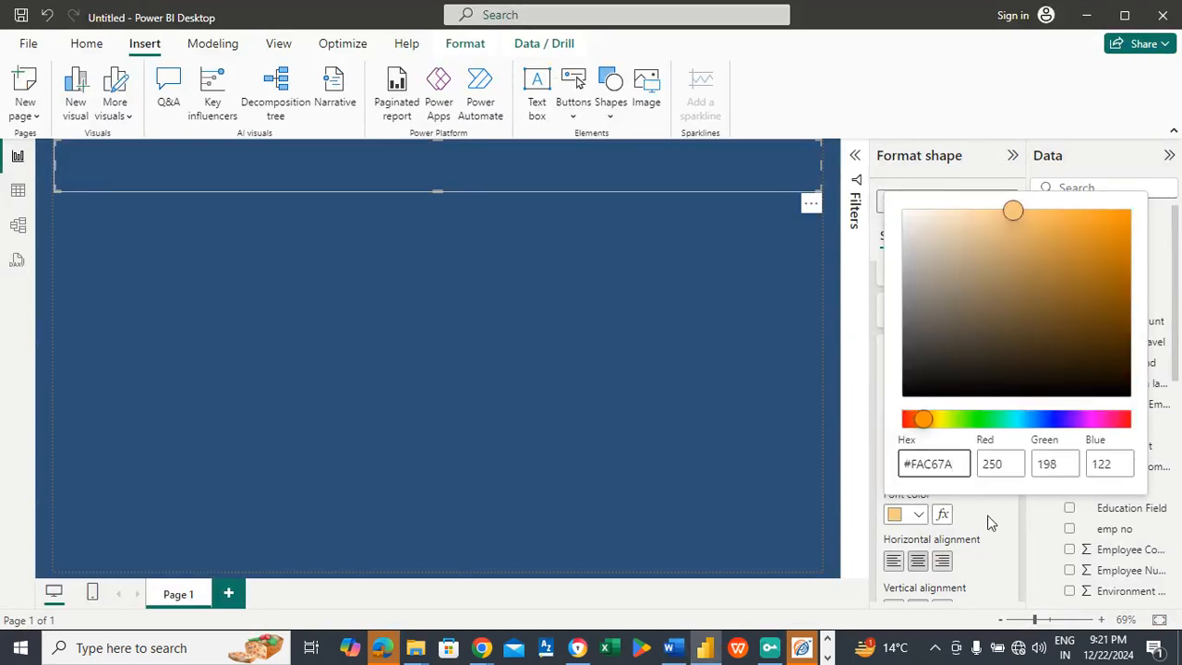
left_click(987, 521)
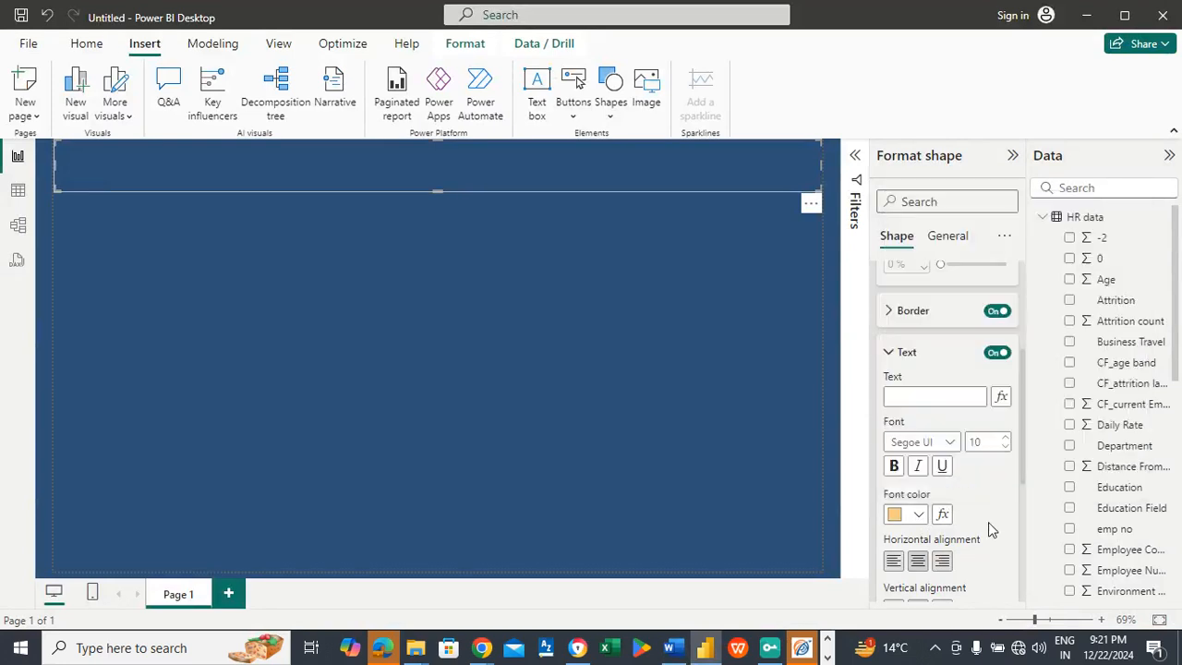
left_click(986, 443)
type("45")
Step: Enter HUMAN RESOURCE ANALYTICS DASHBOARD as the text of the banner shape
left_click(966, 396)
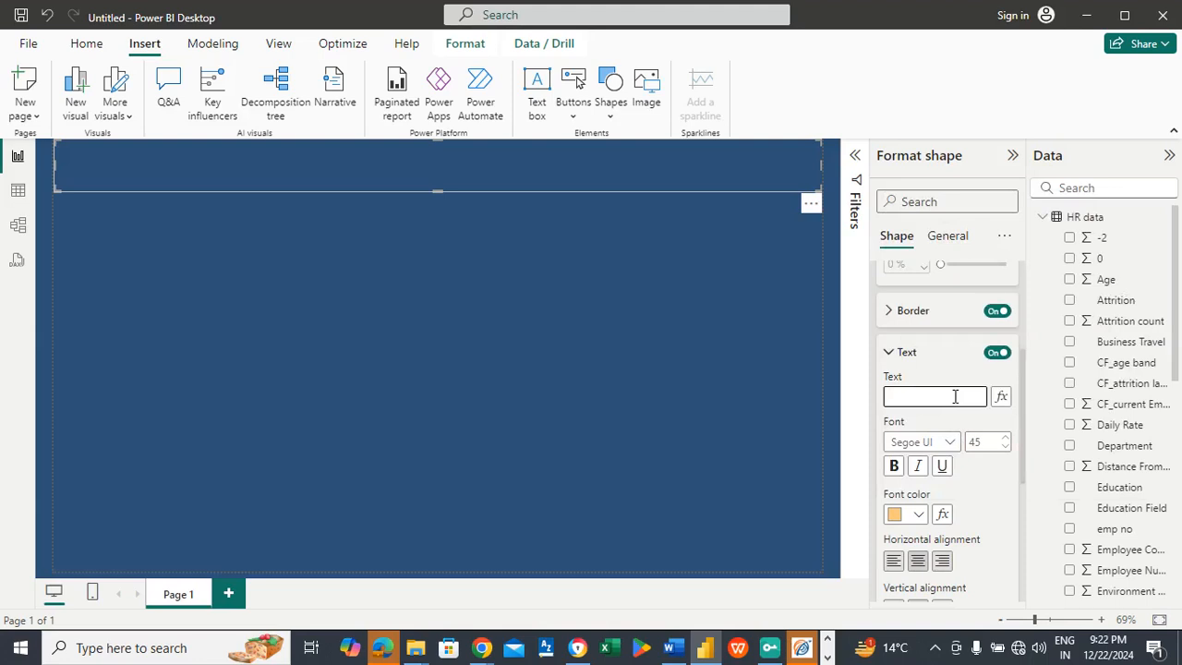
type("HUMAN")
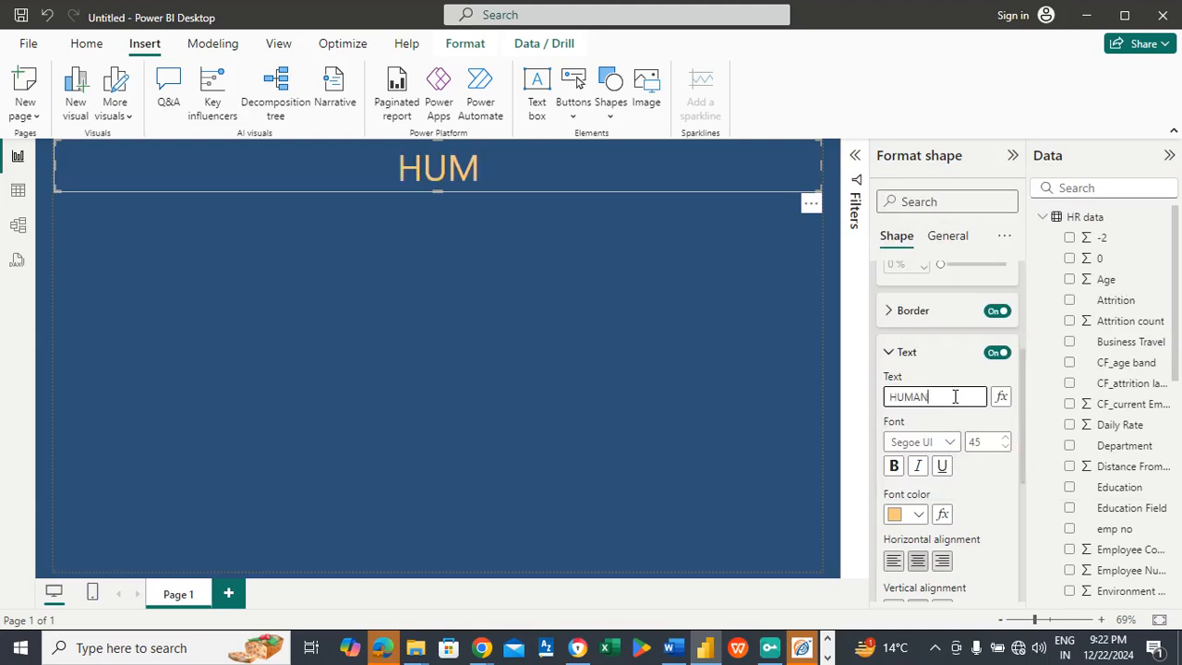
type(" RE")
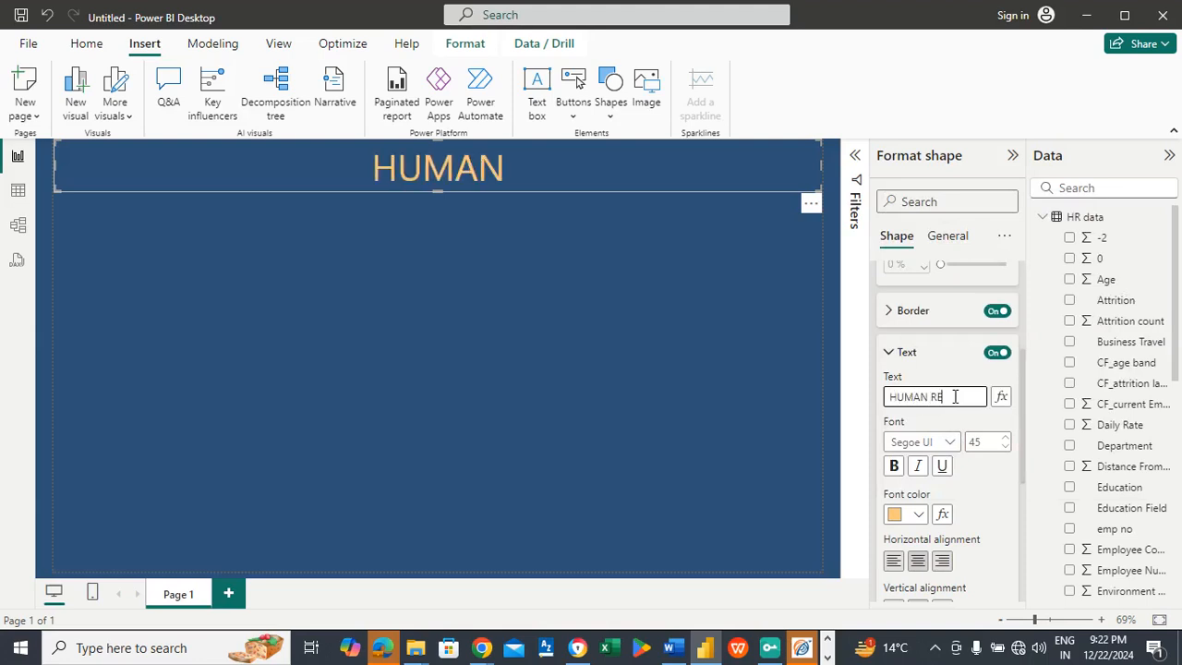
type("SOURCE A")
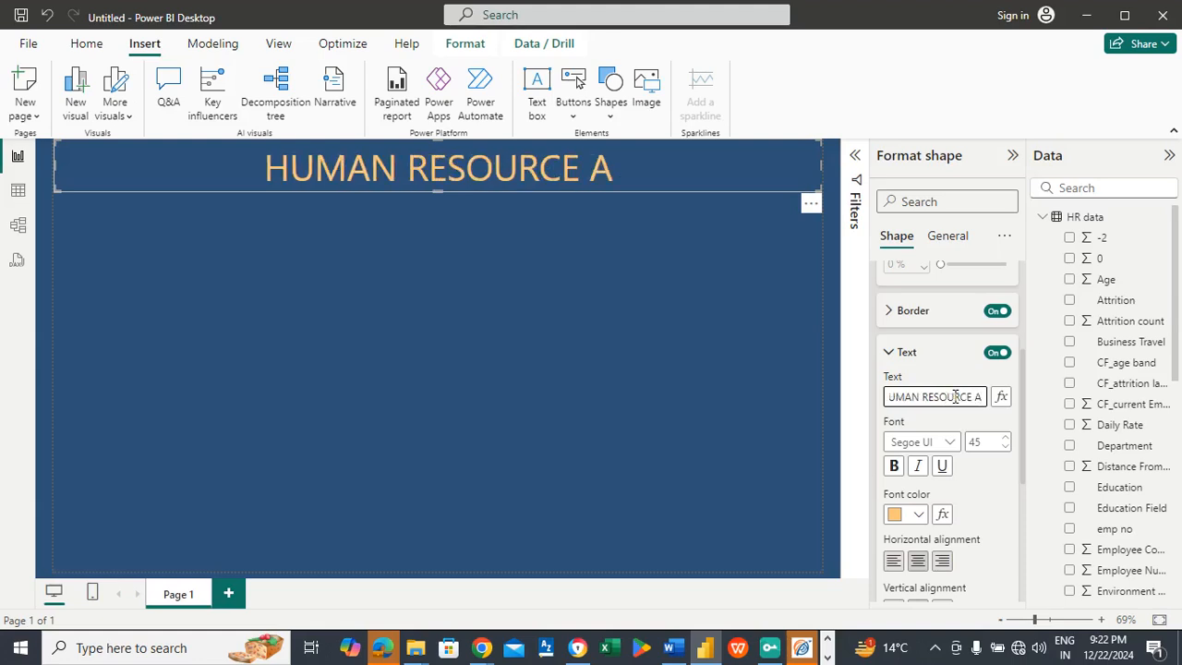
type("NALYTICS")
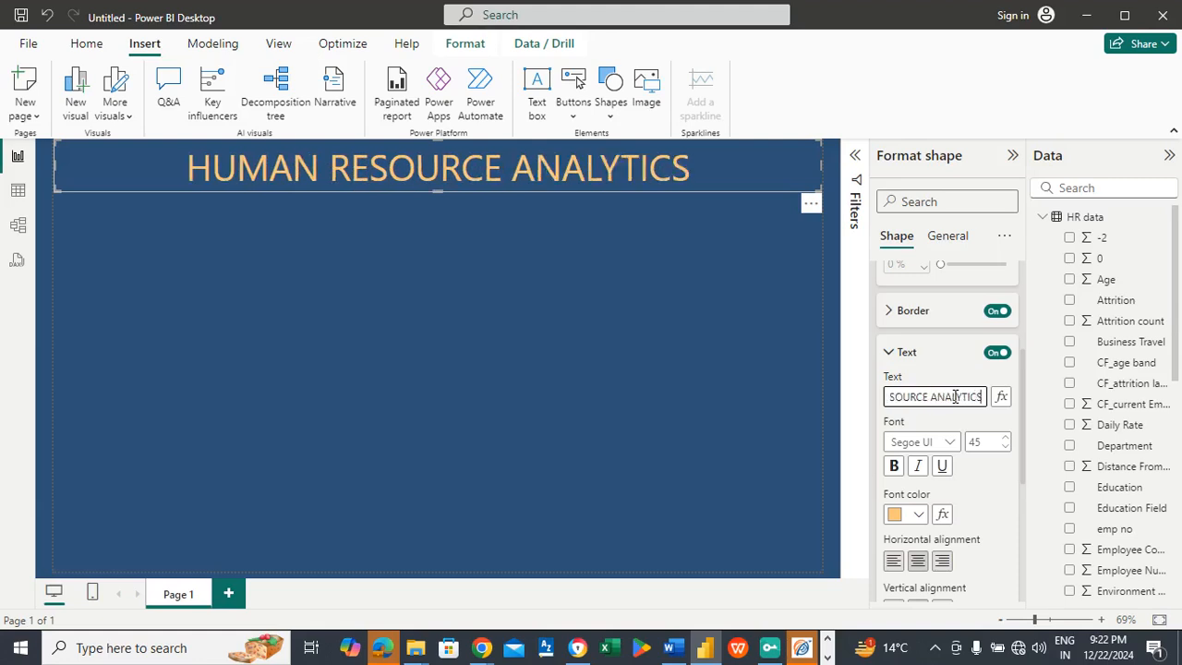
type(" DASHBOARD")
Step: Make the banner title bold, set its font size to 43 and deselect the banner
left_click(894, 468)
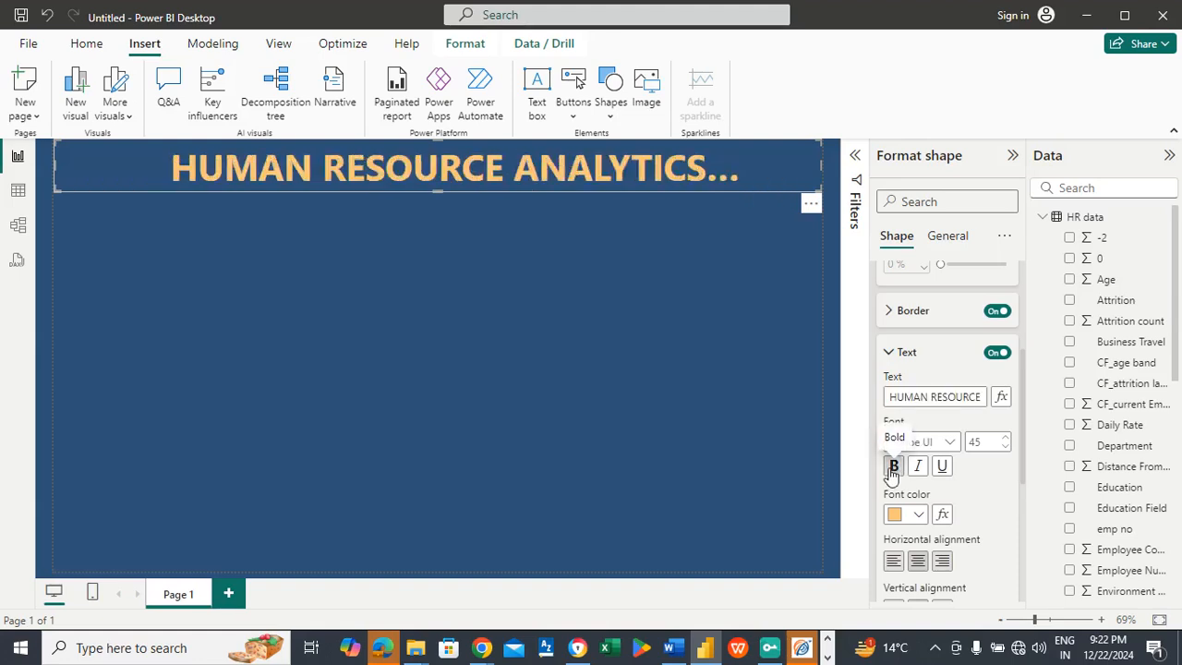
double_click(979, 442)
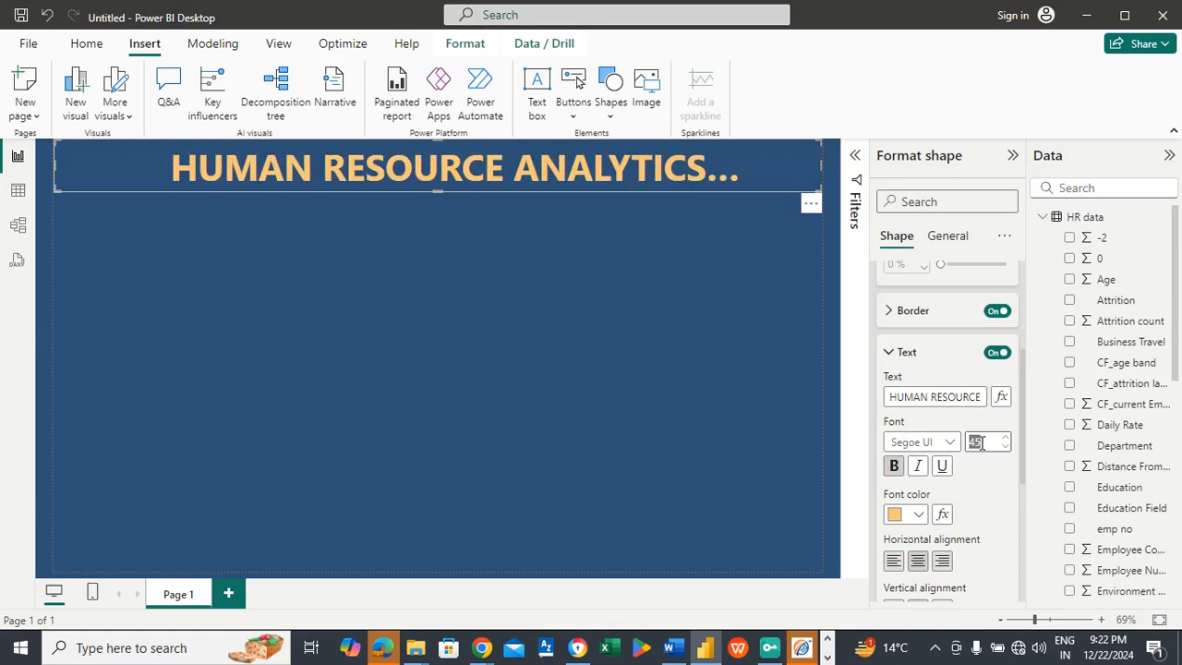
type("40")
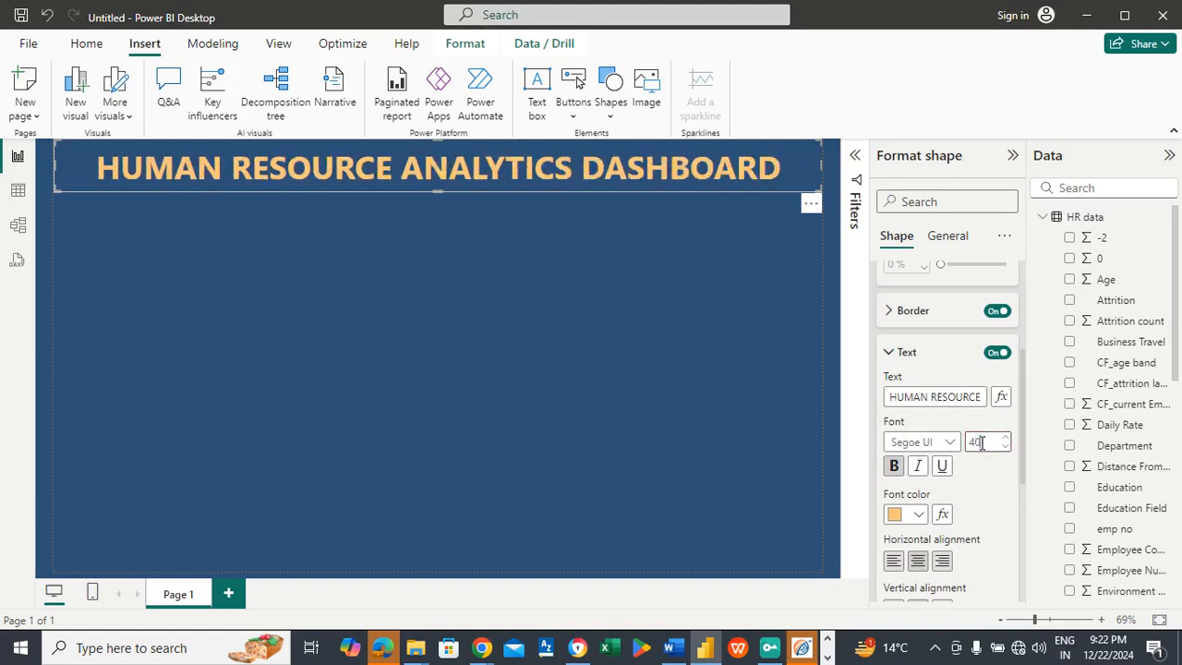
double_click(980, 442)
type("43")
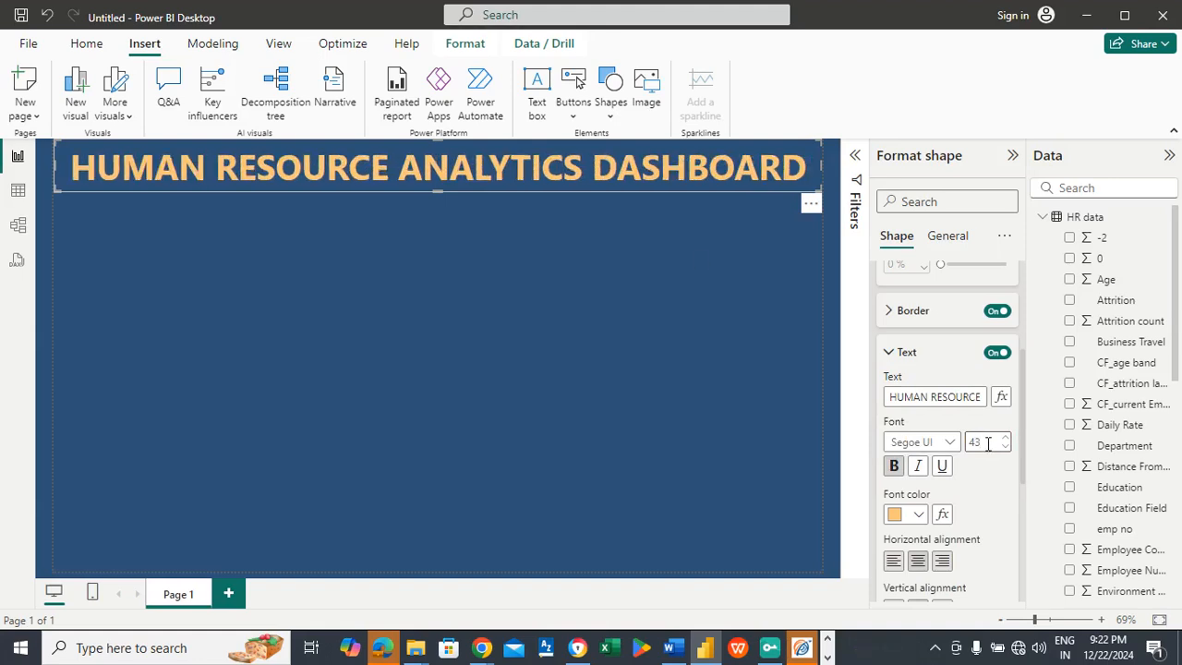
left_click(458, 264)
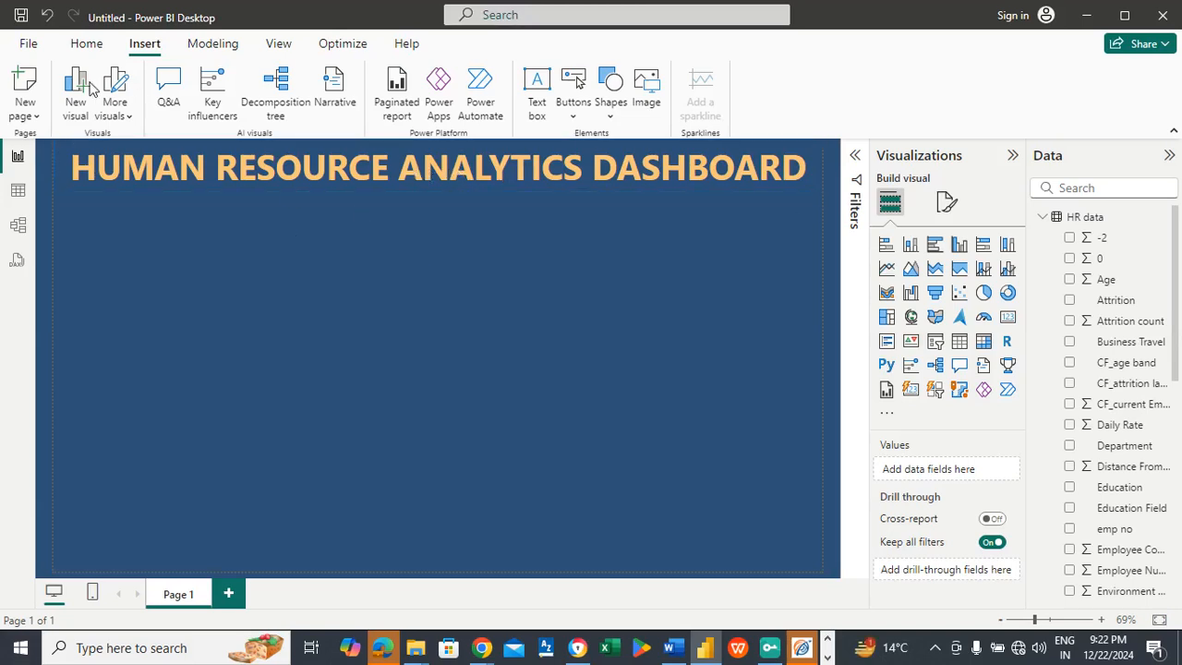
Step: Create a new measure named Attrition rate in the HR data table and begin its formula with the DIVIDE function
left_click(93, 46)
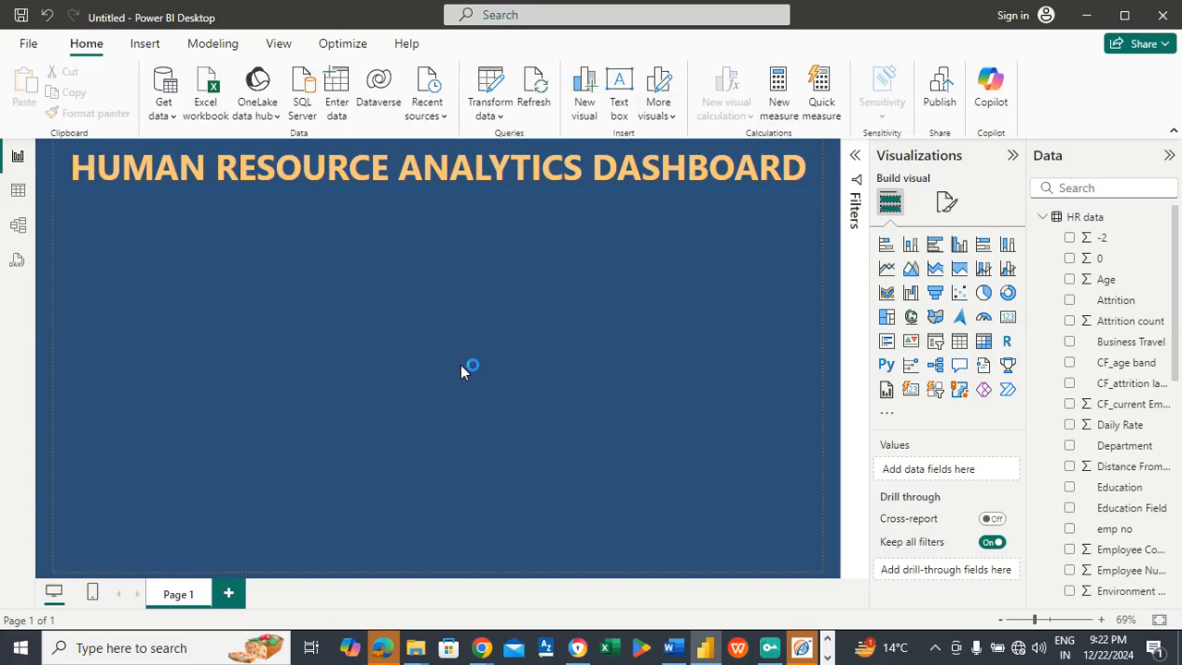
key("ctrl+s")
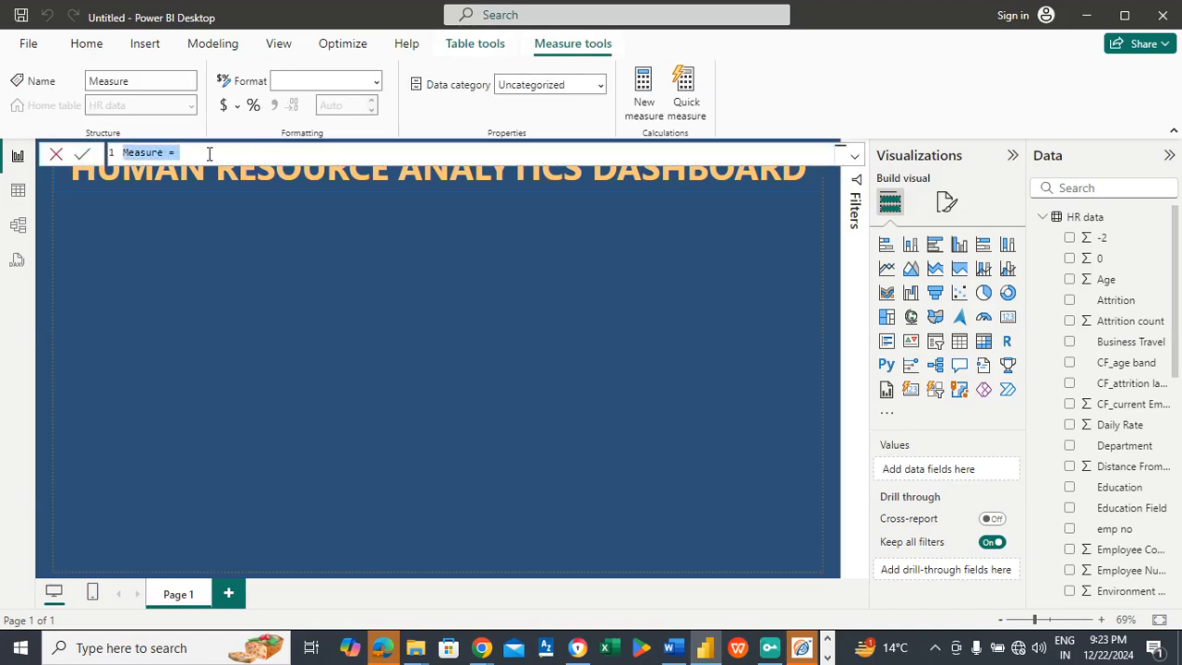
type("Attritio")
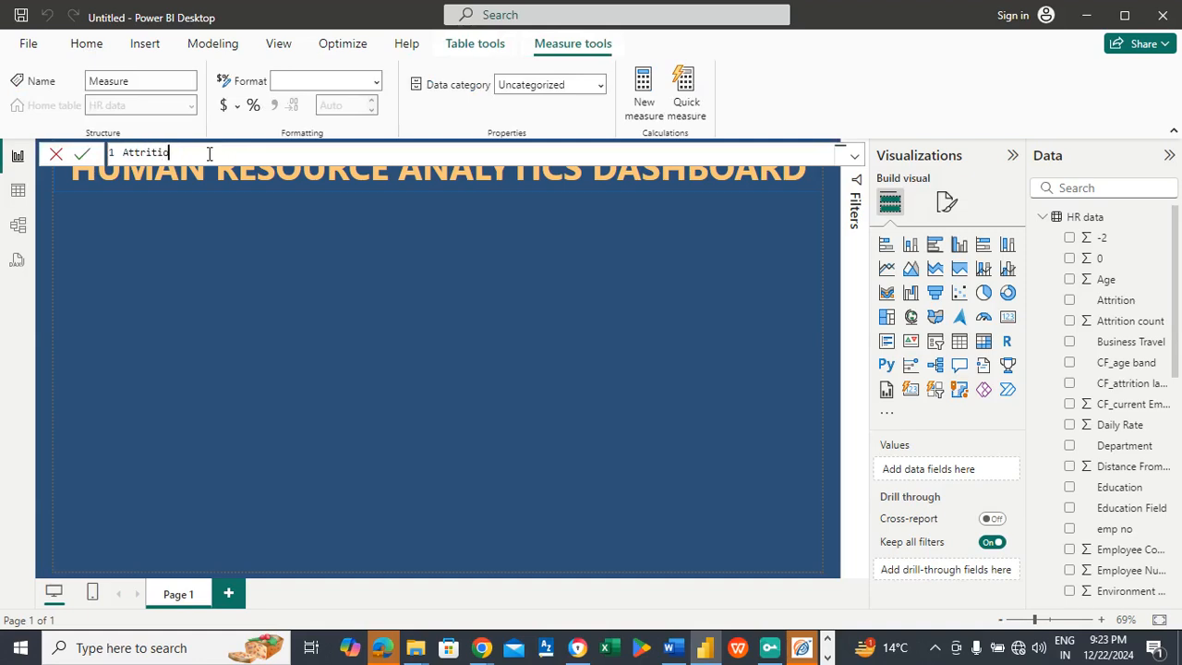
type("n rate = divi")
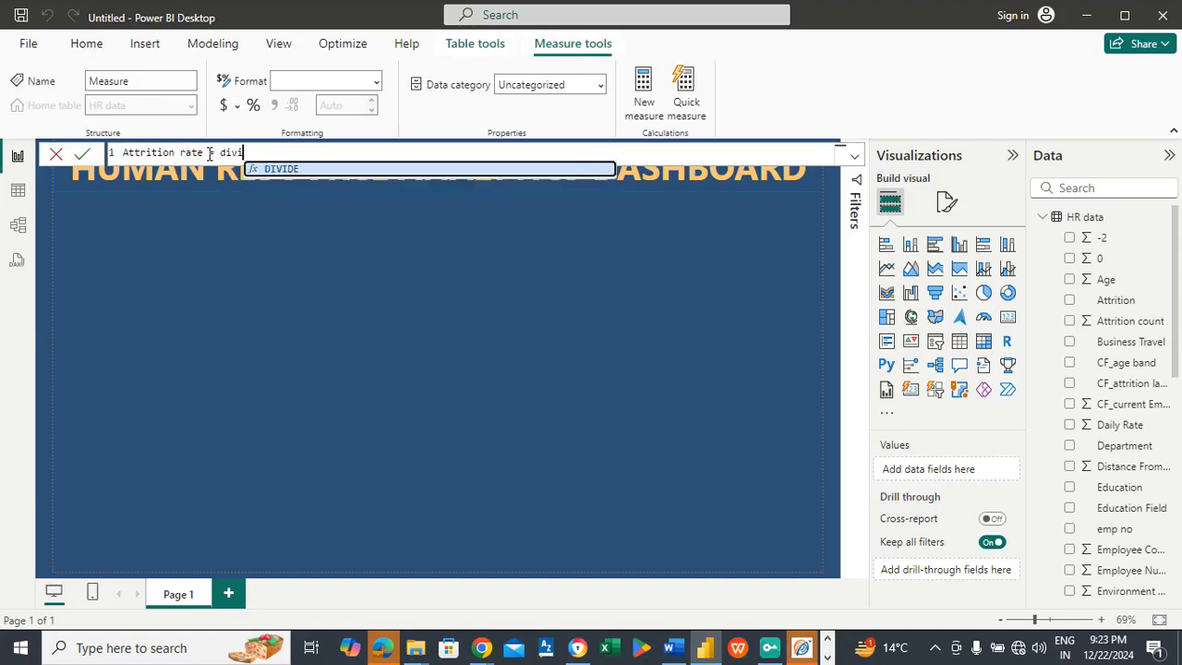
left_click(277, 170)
Step: Set the sum of 'HR data'[Attrition count] as the numerator of the Attrition rate measure's DIVIDE function
type("sum")
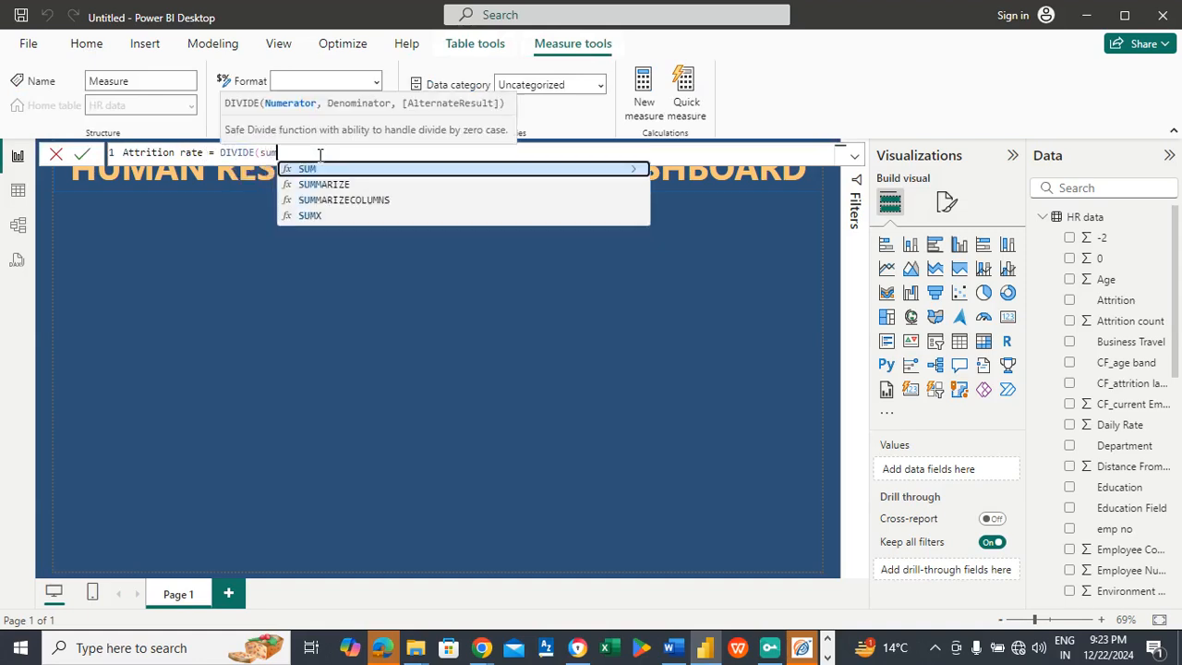
left_click(318, 171)
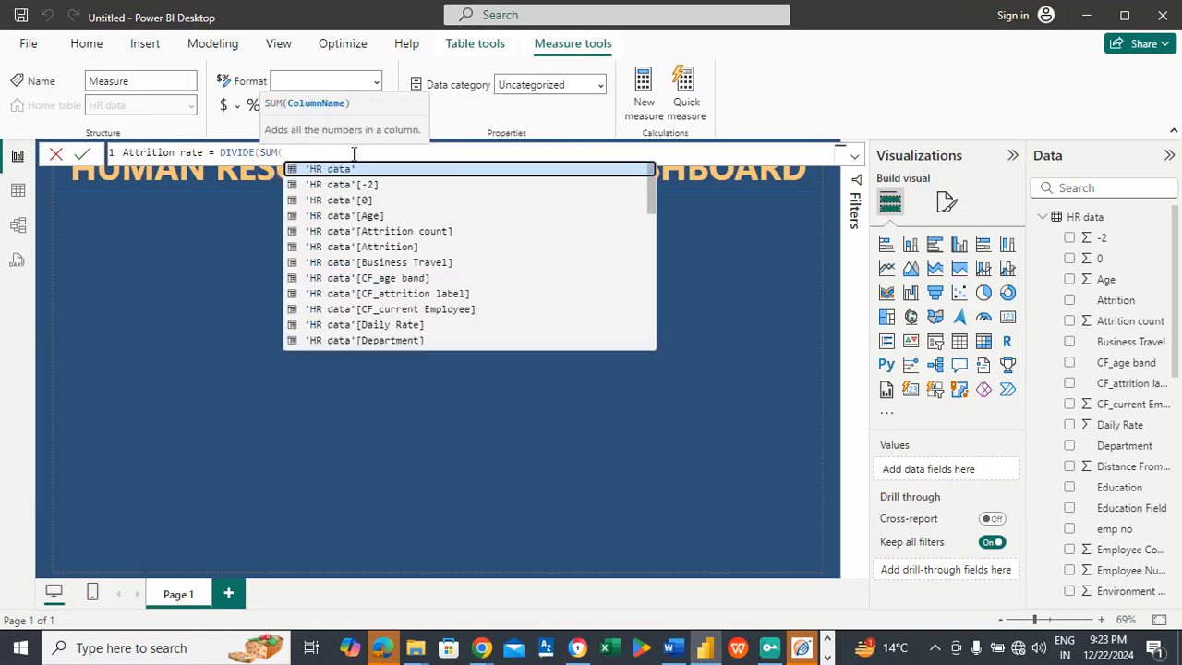
left_click(354, 231)
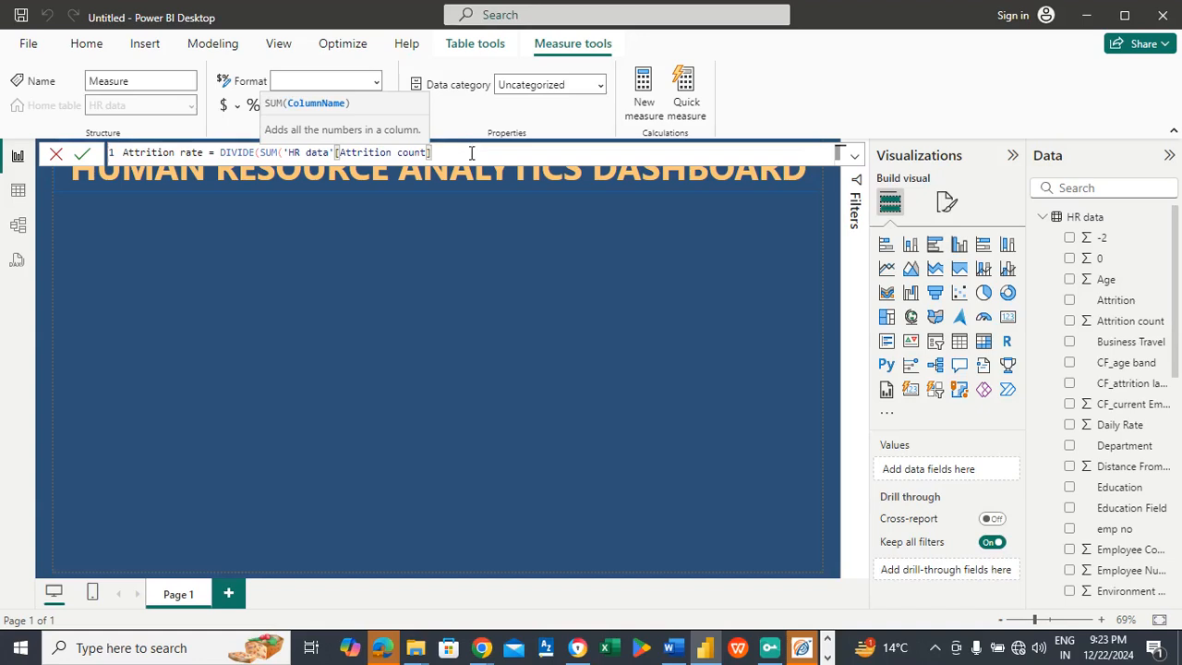
type("),")
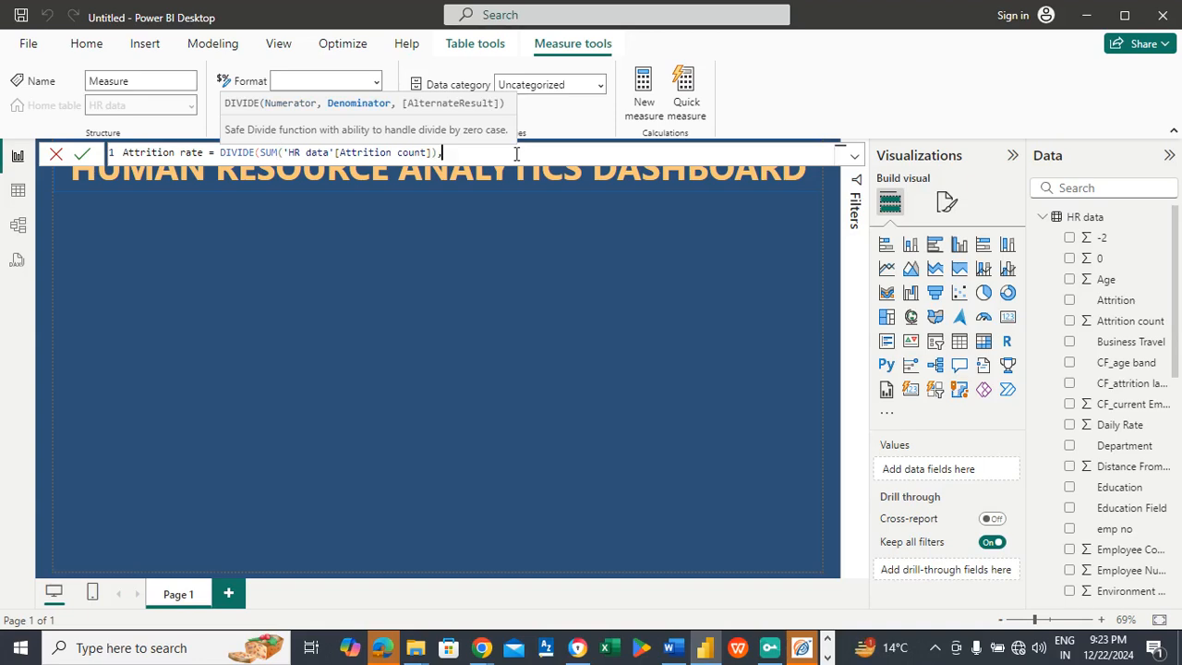
Step: Set the sum of 'HR data'[Employee Count] as the denominator of the Attrition rate formula
type("sum")
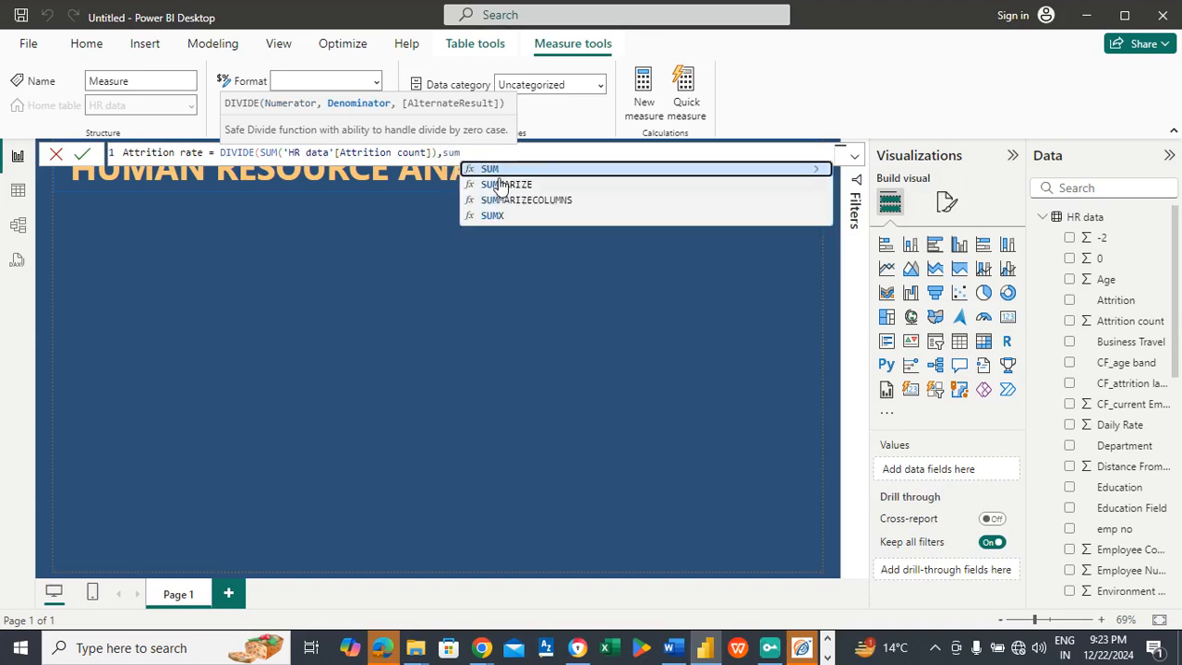
left_click(491, 170)
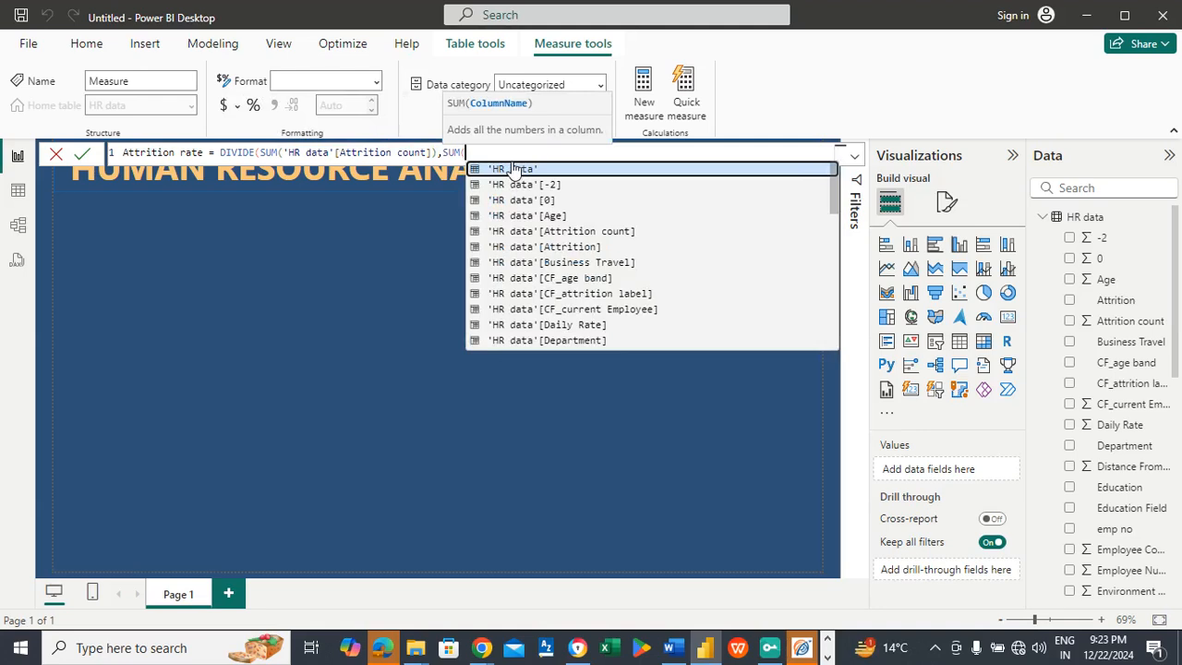
type("em")
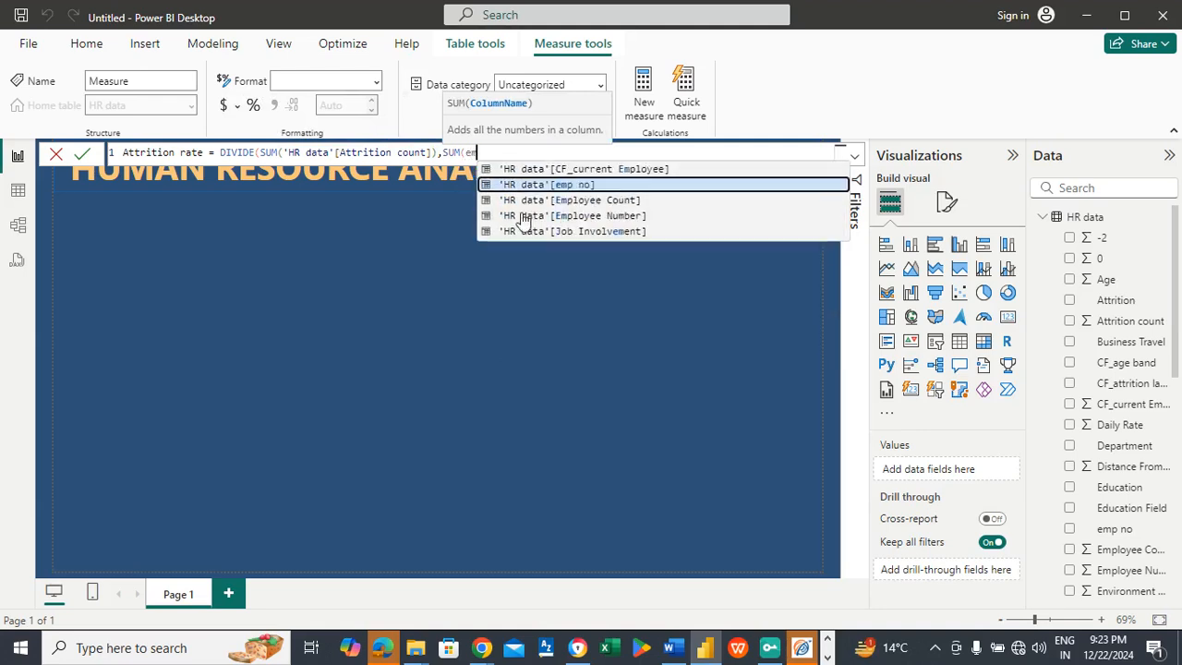
left_click(577, 202)
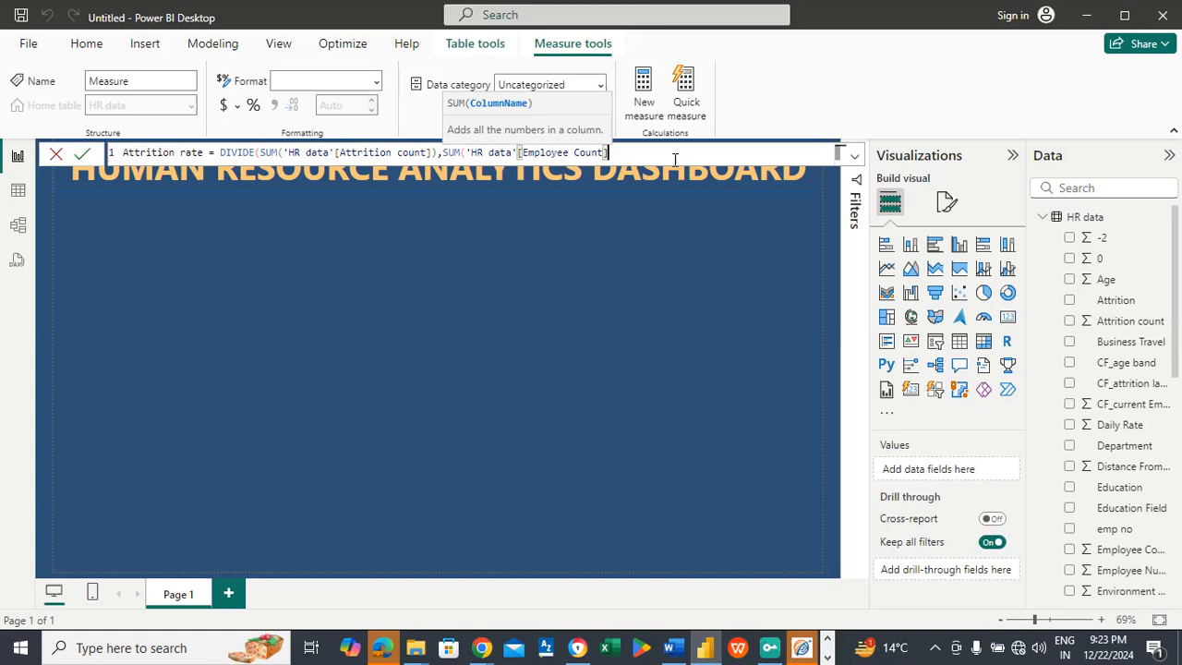
type(")")
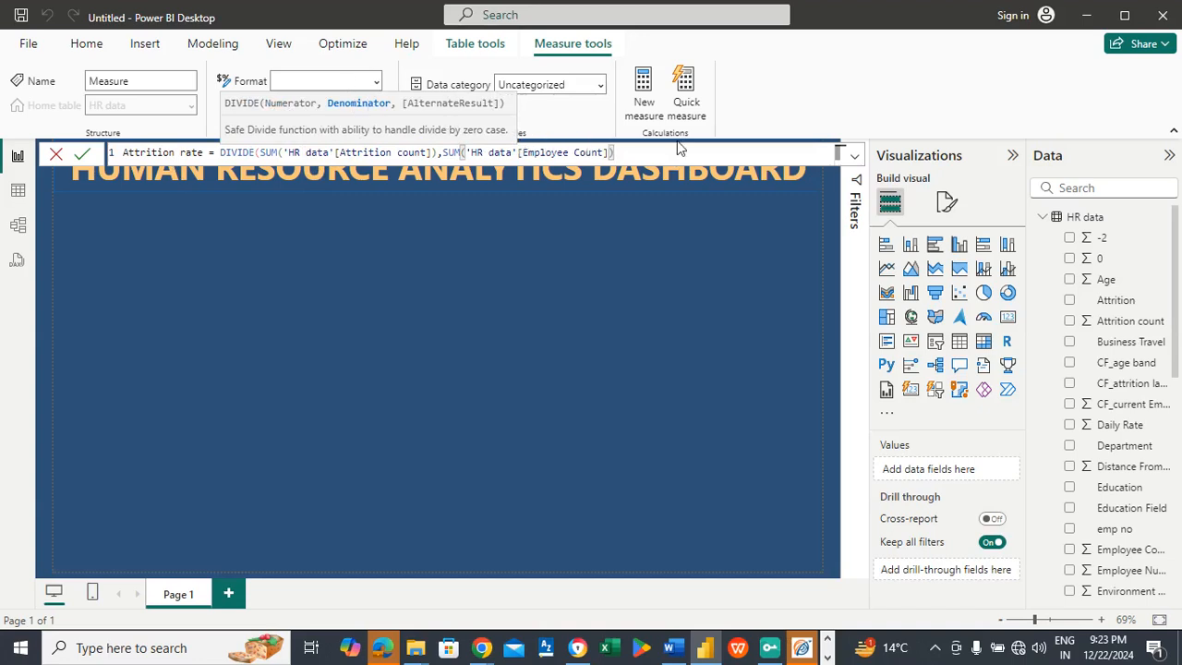
Step: Add a blank text string as DIVIDE's alternate result, commit the Attrition rate measure and return to the report page
type(",\"")
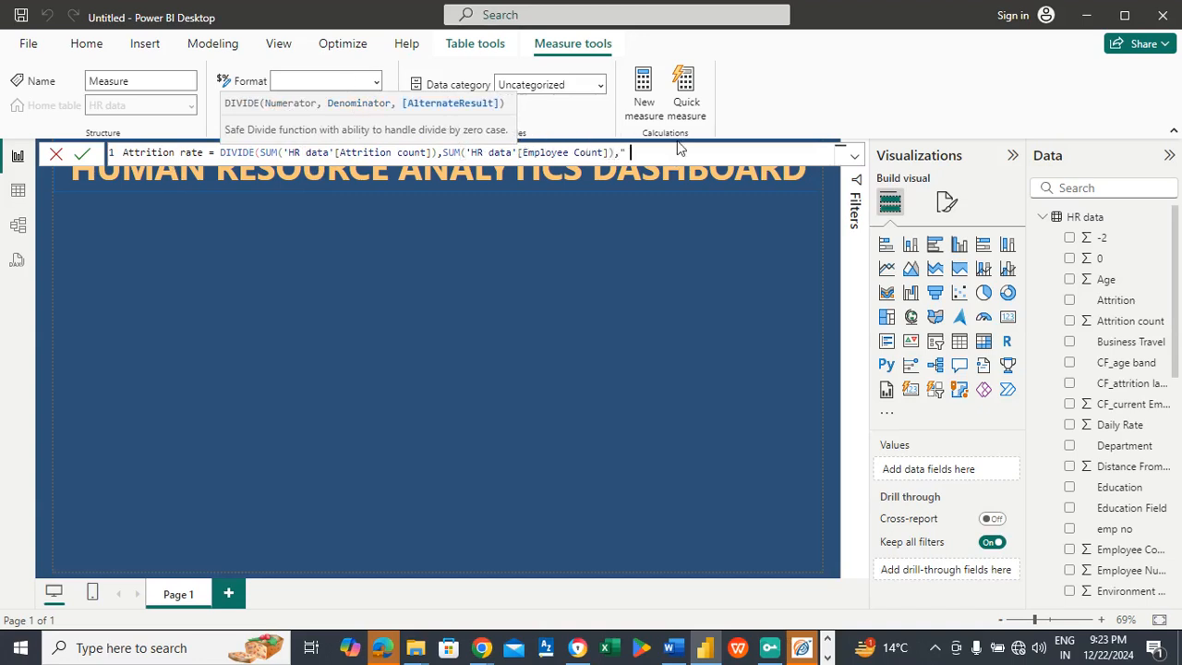
type("  \")")
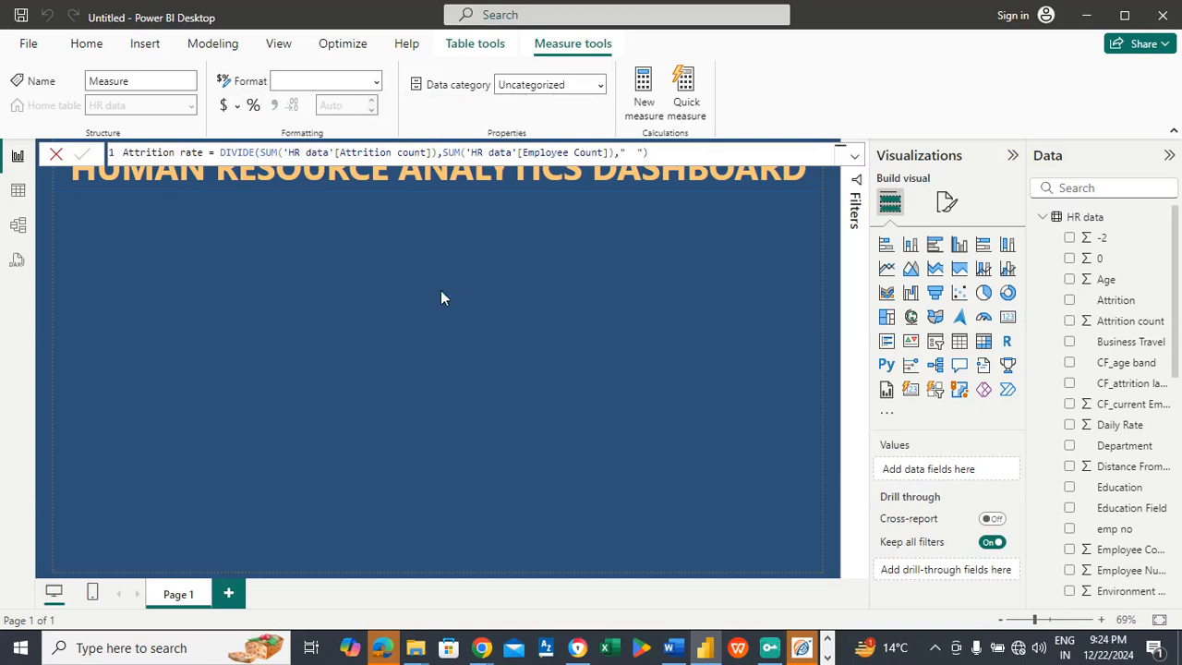
key("Return")
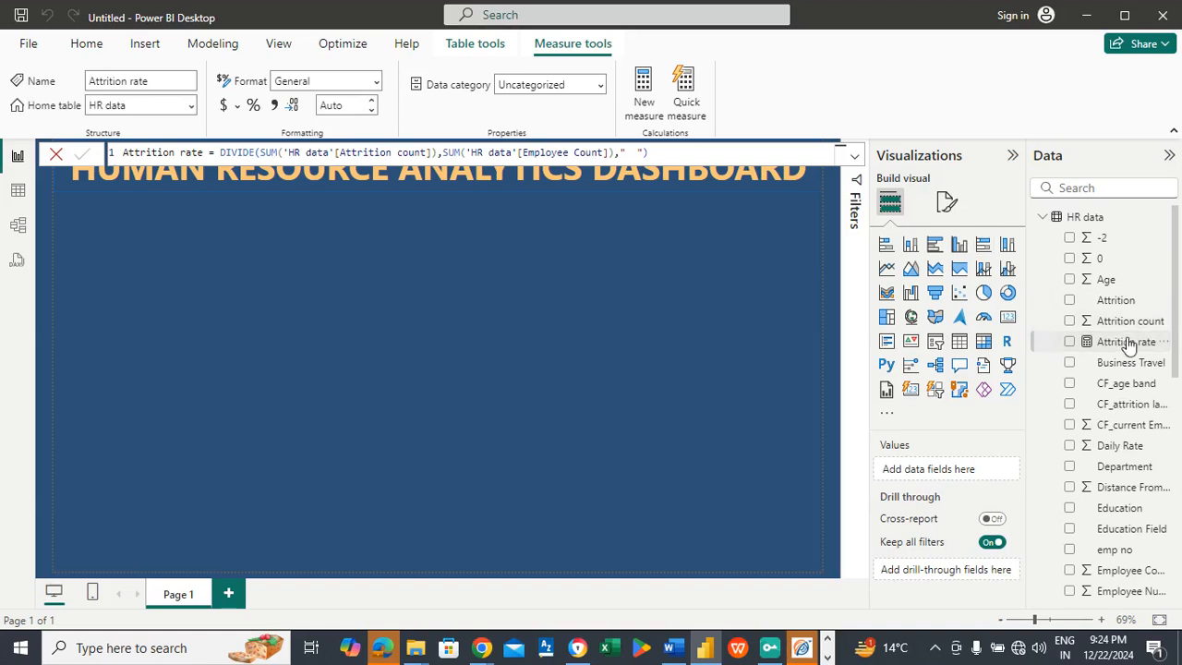
left_click(377, 293)
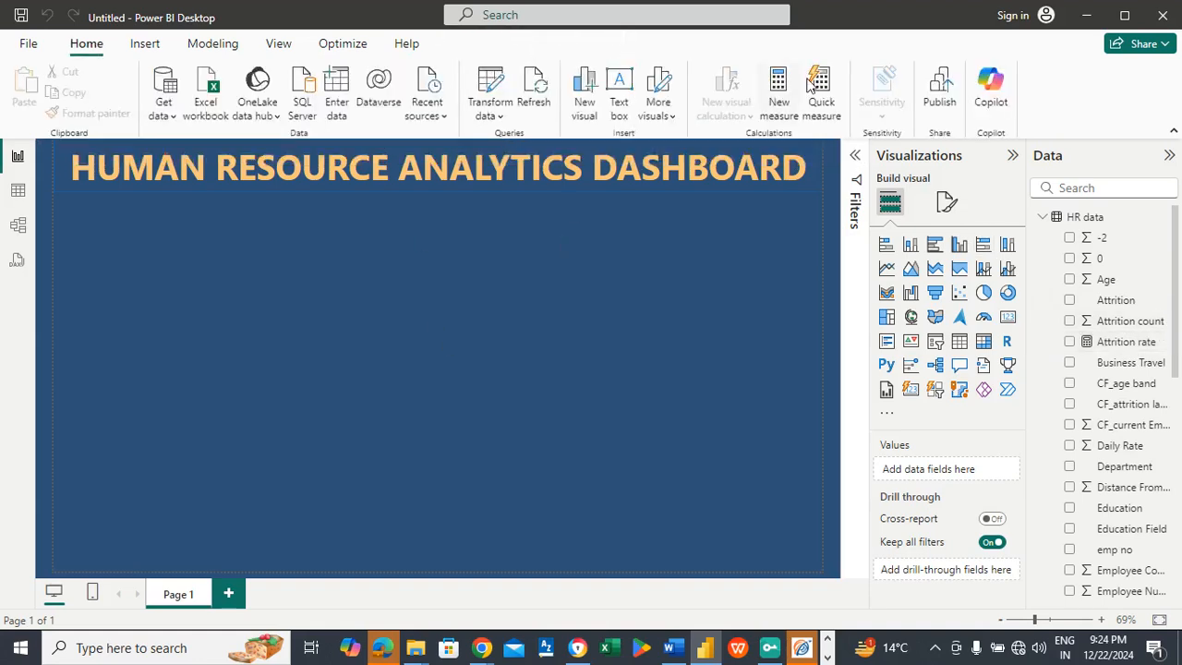
Step: Create another measure in the HR data table named Active employees
left_click(778, 85)
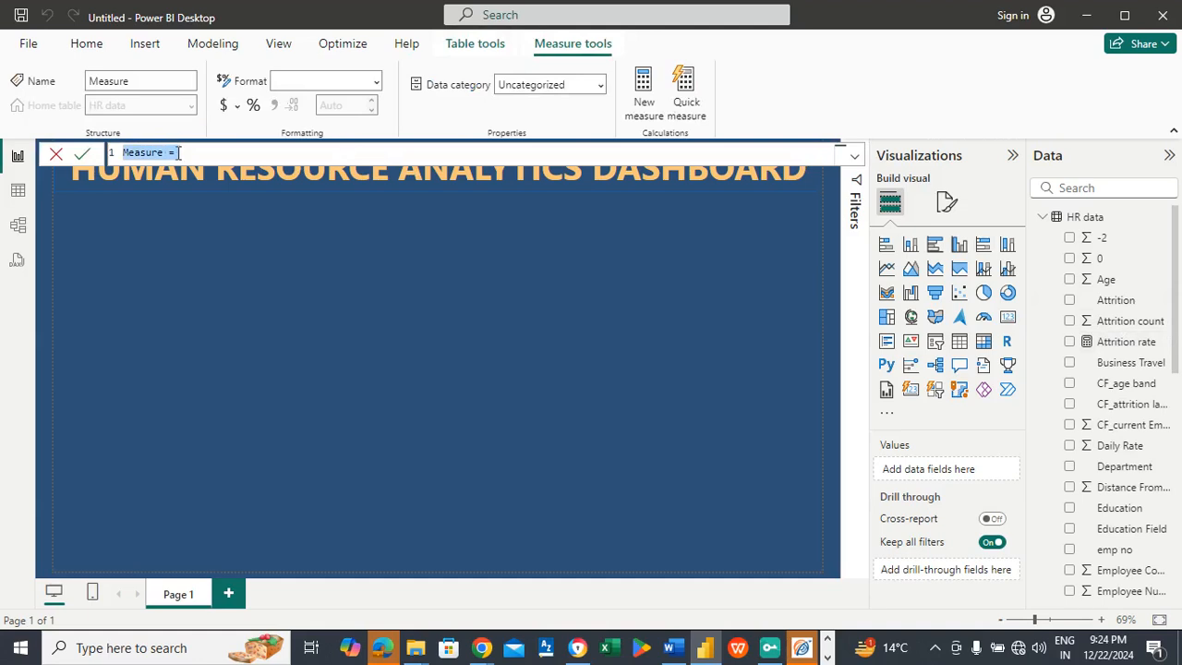
type("Act")
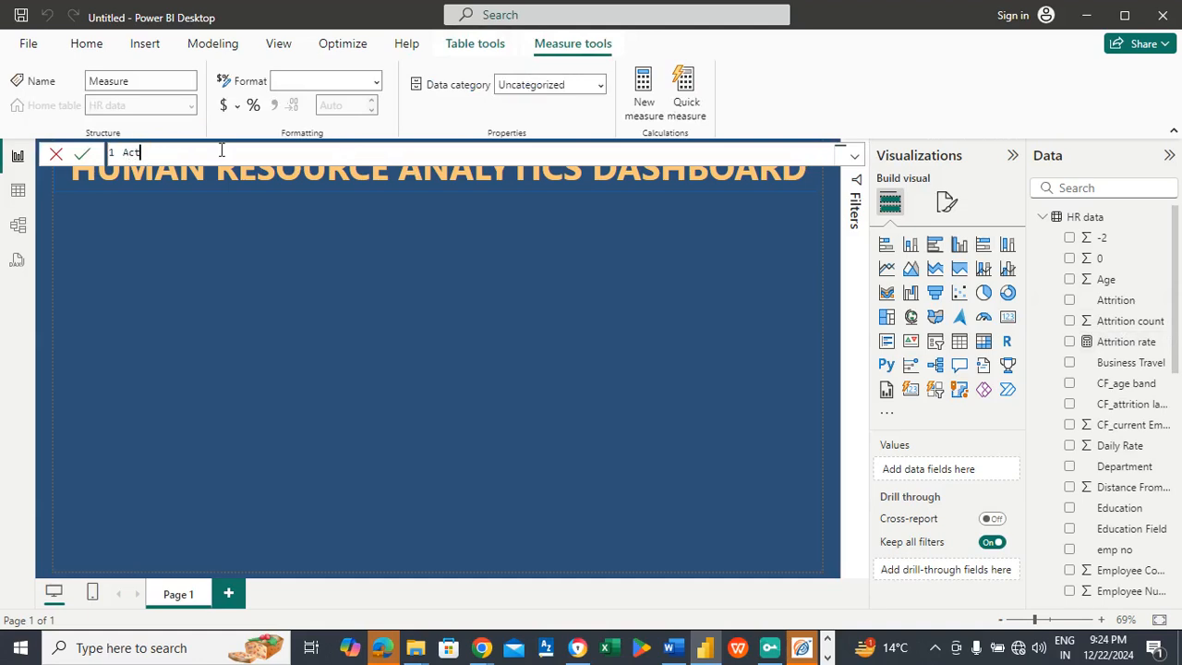
type("ive employees = sum")
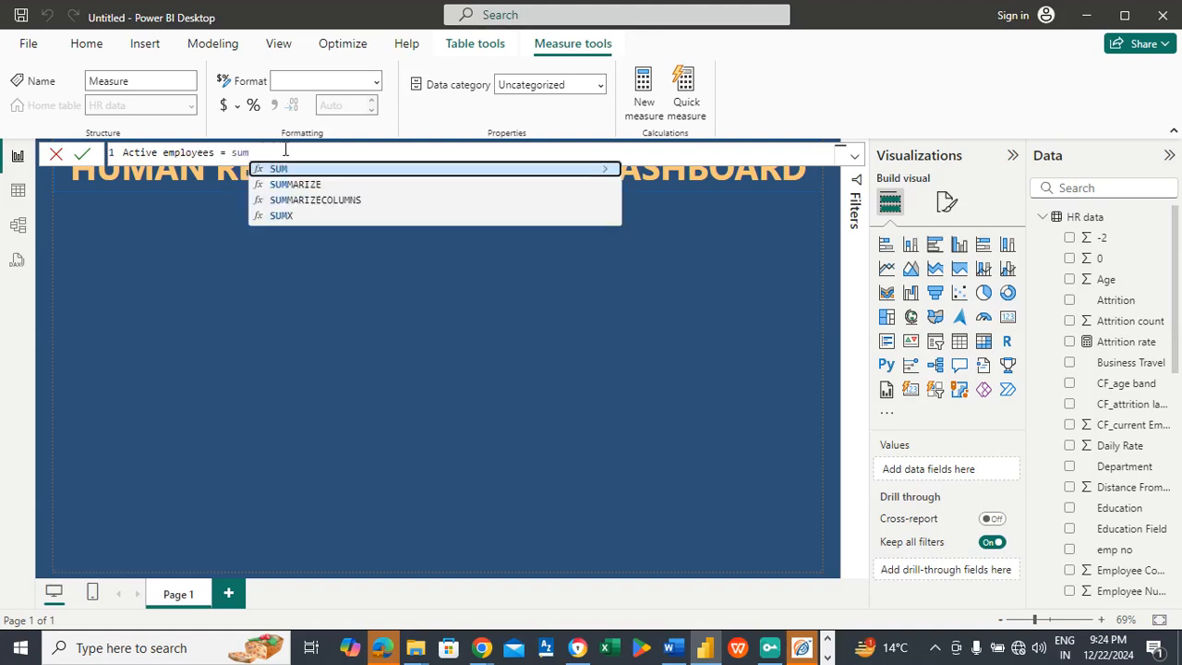
Step: Begin the Active employees formula with the sum of 'HR data'[Employee Count]
left_click(281, 168)
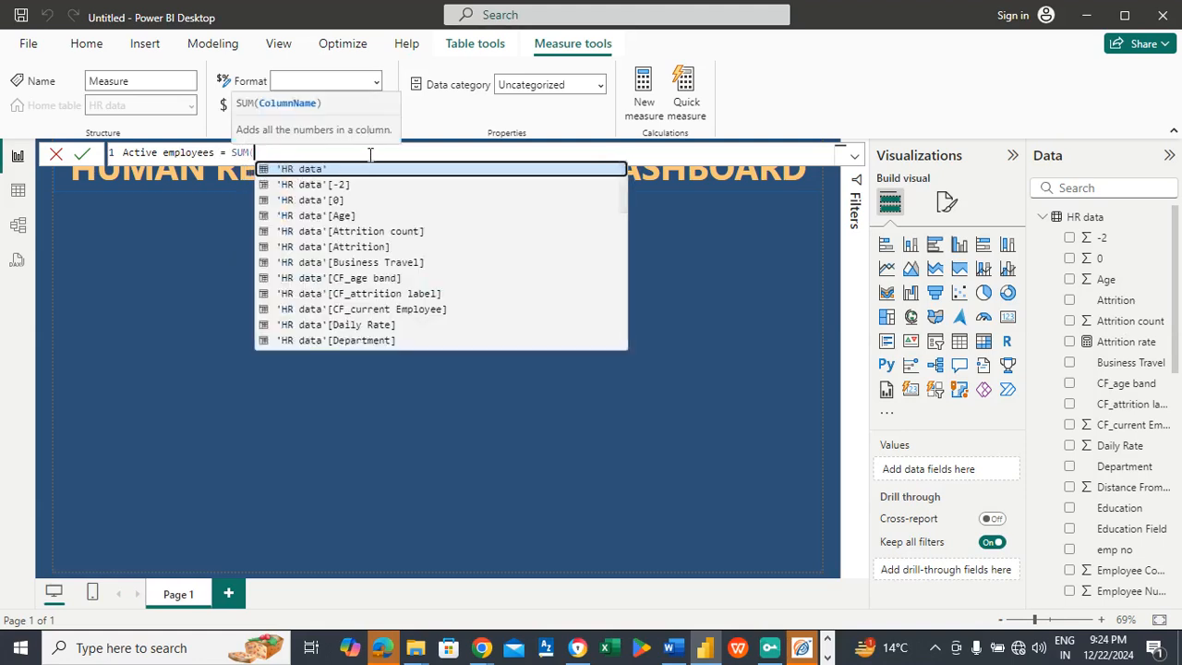
type("em")
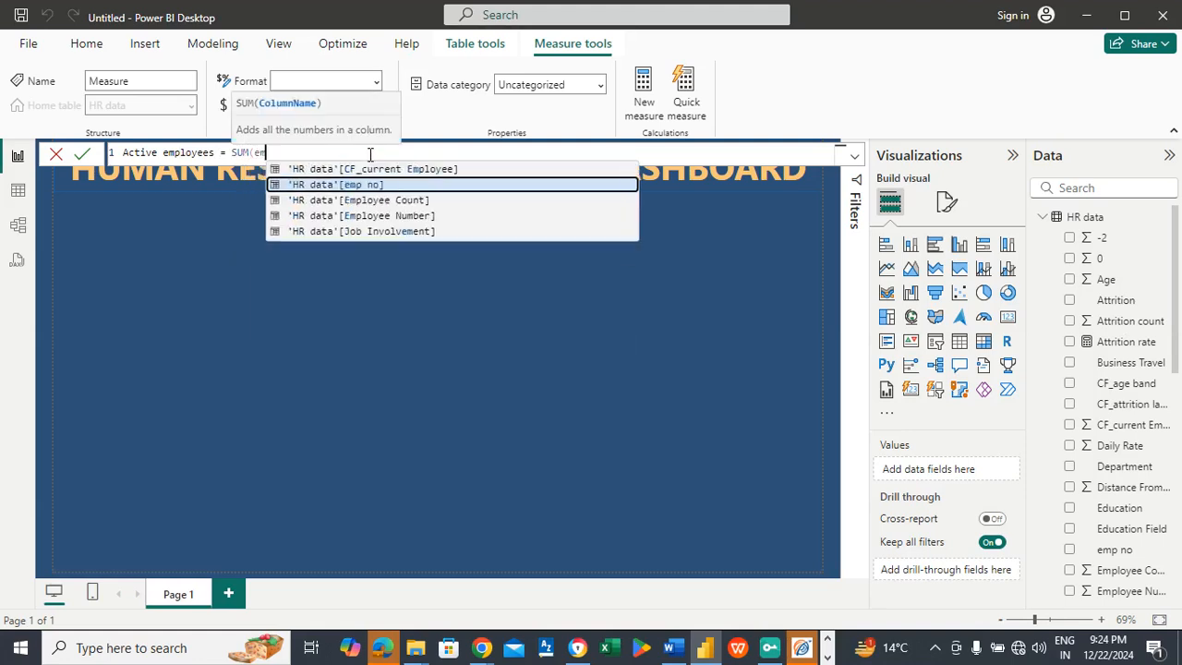
type("pl")
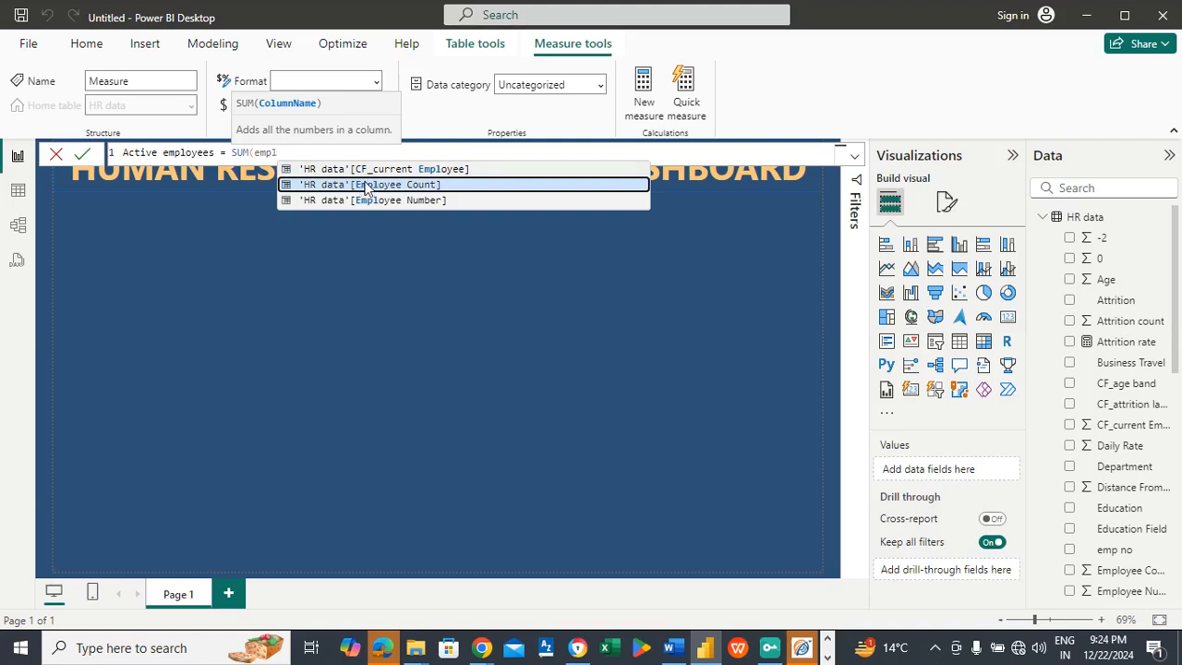
left_click(367, 185)
type(")")
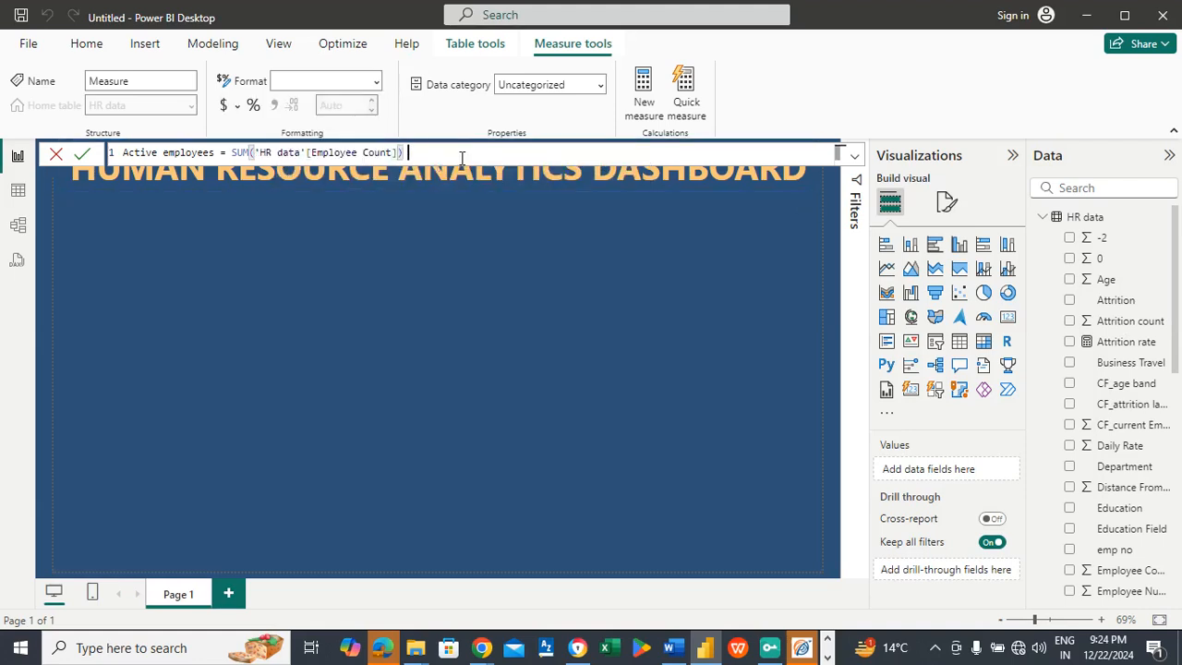
type(" - SUM(")
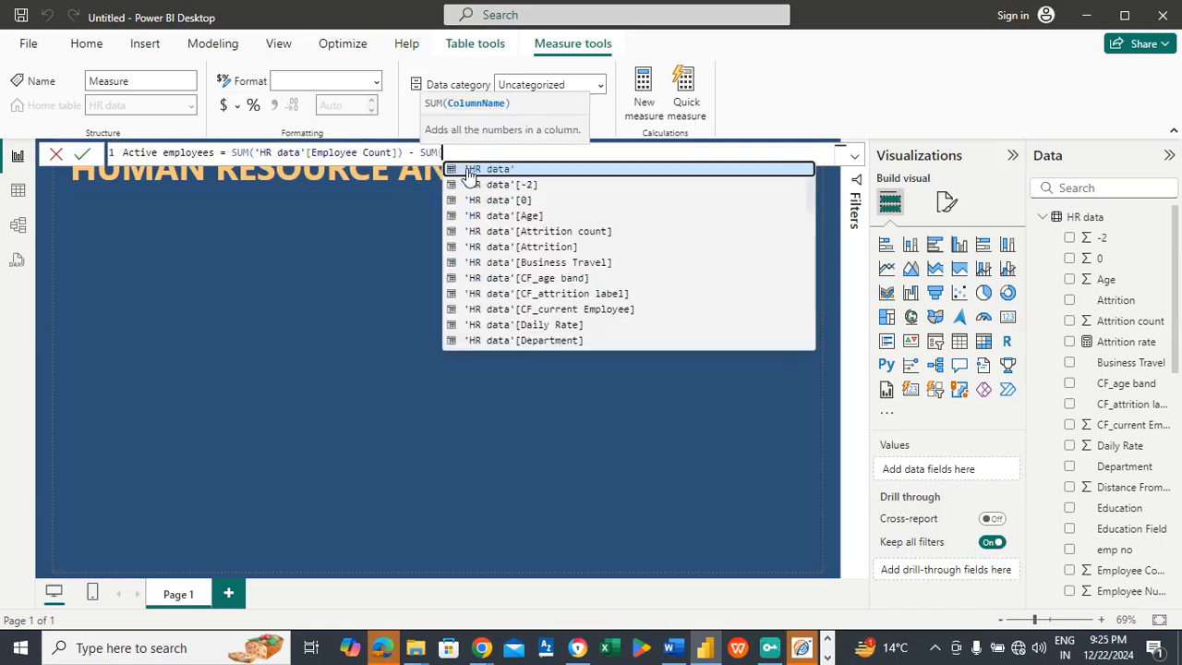
Step: Subtract the sum of 'HR data'[Attrition count] in the Active employees formula, commit the measure and return to the report page
left_click(494, 232)
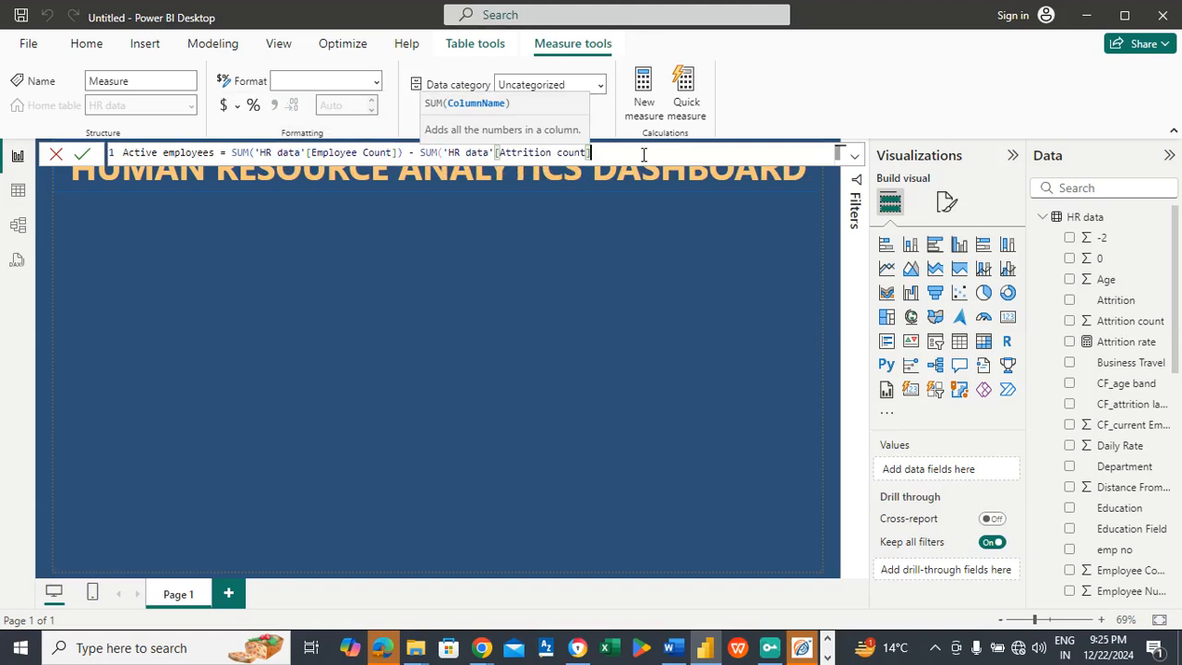
type(")")
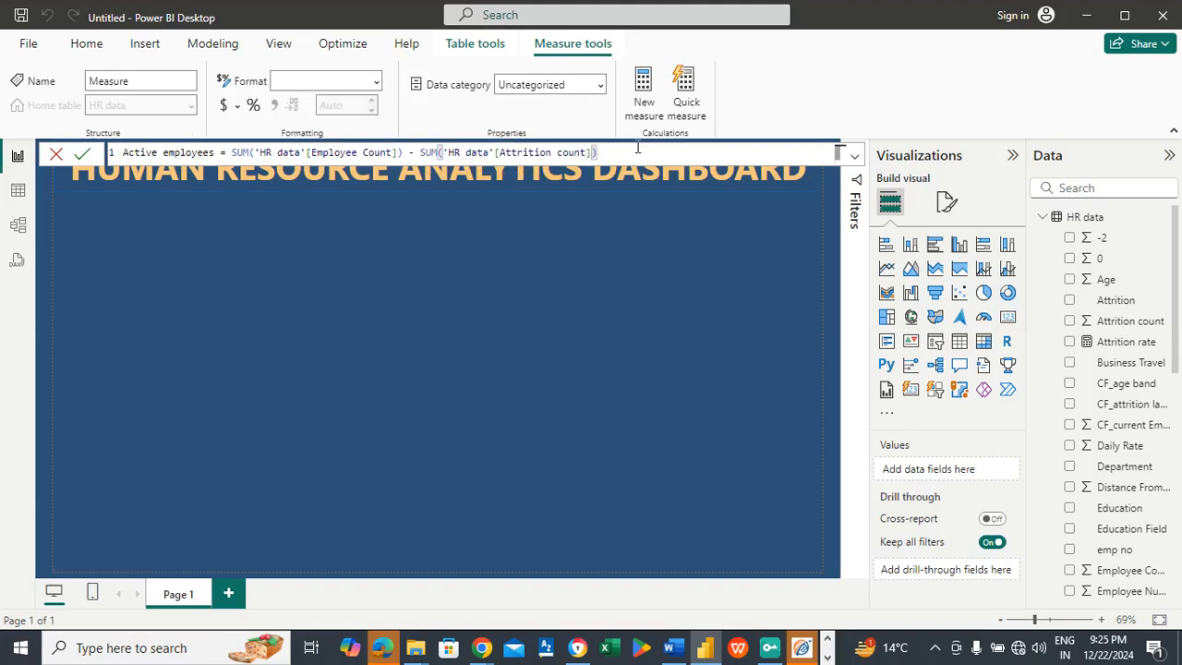
key("Return")
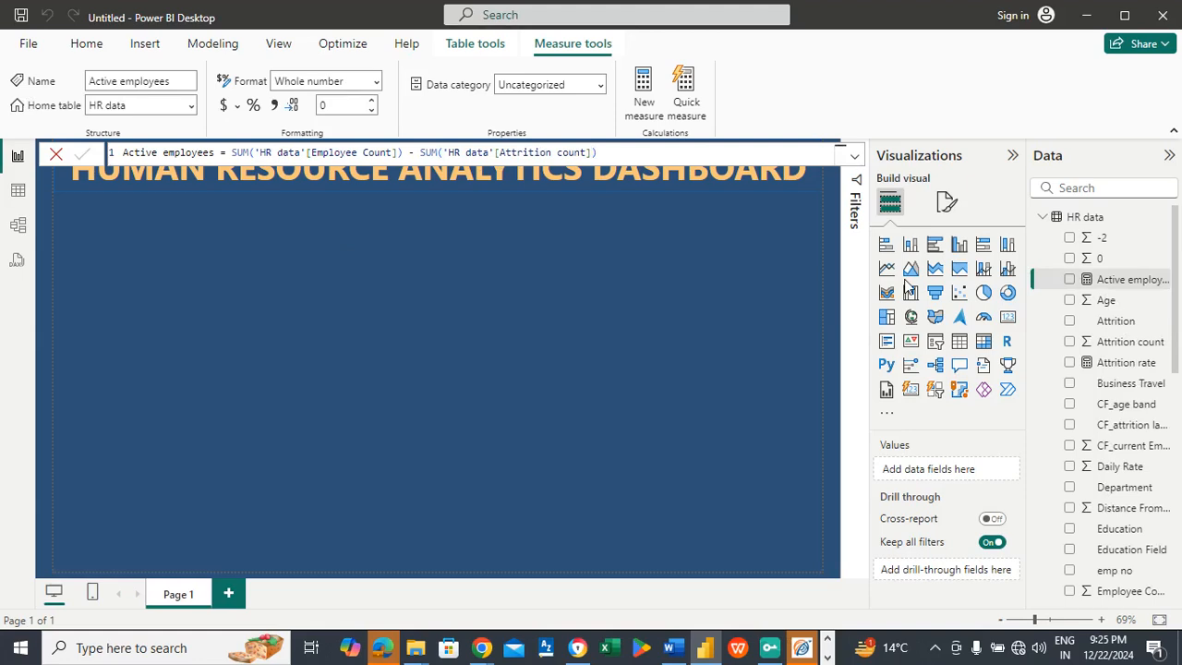
left_click(401, 293)
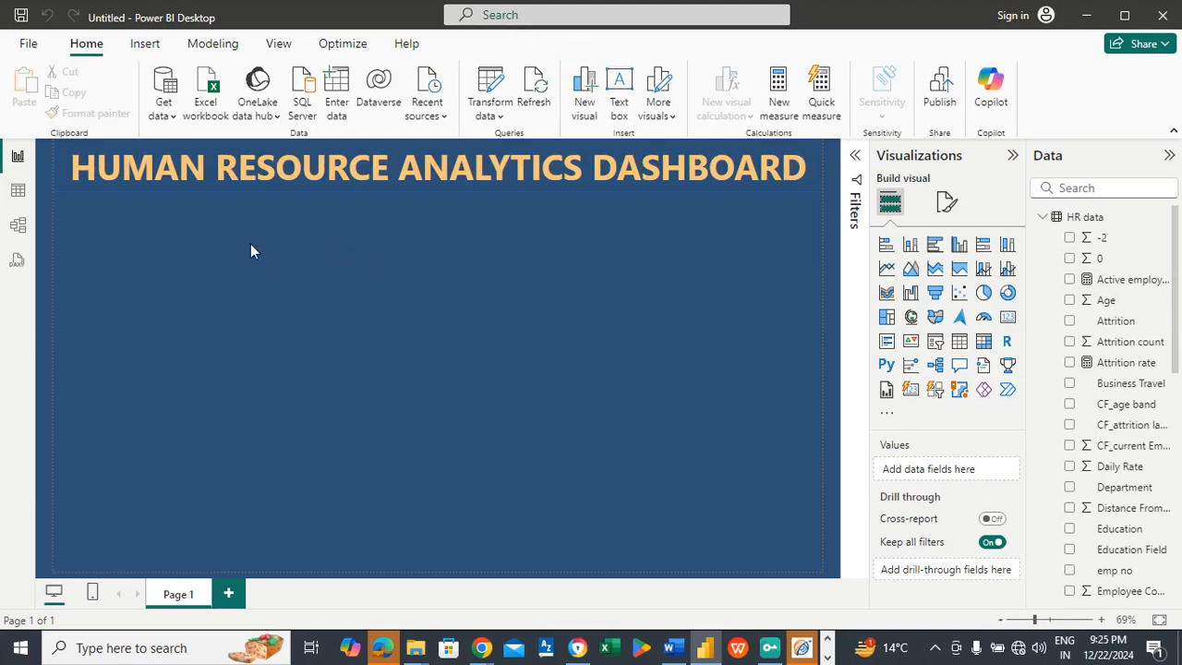
Step: Add an empty card visual below the title banner and narrow it to a small box at the page's left margin
left_click(1005, 320)
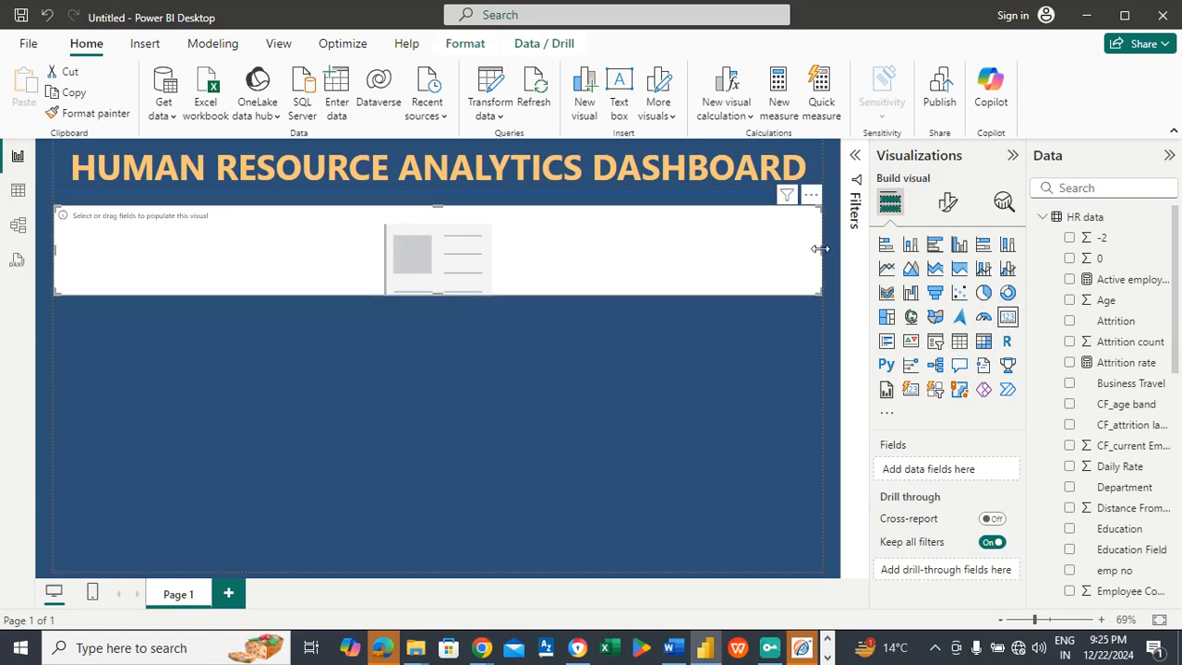
left_click_drag(821, 248, 155, 238)
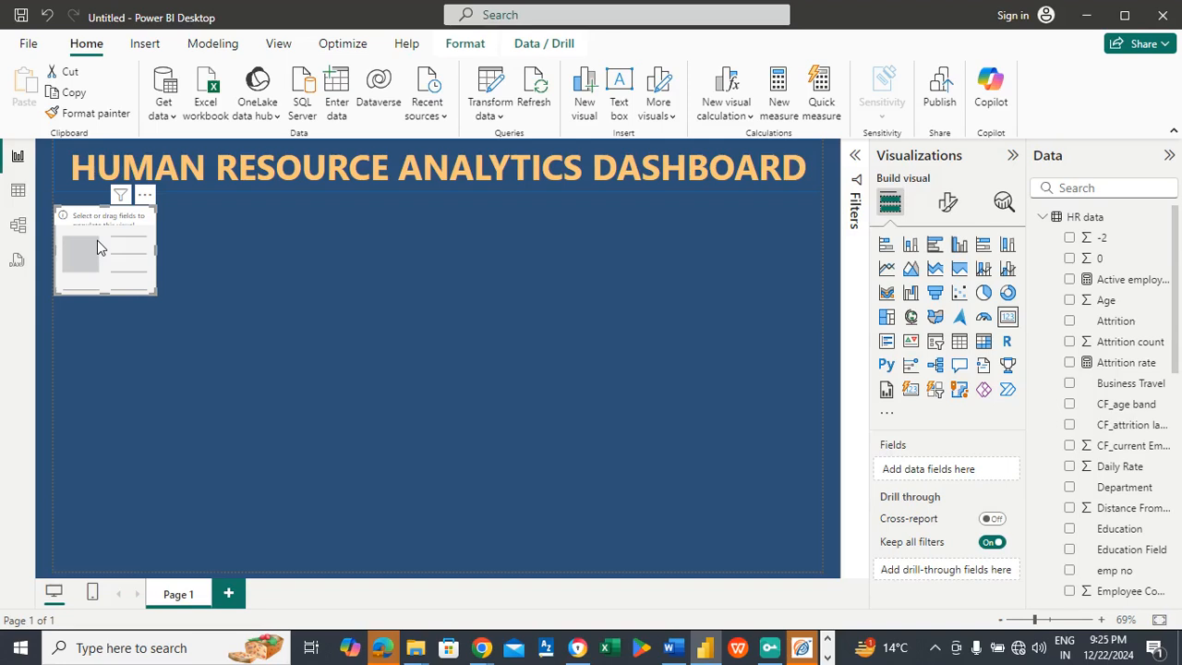
key("ctrl+c")
left_click(232, 242)
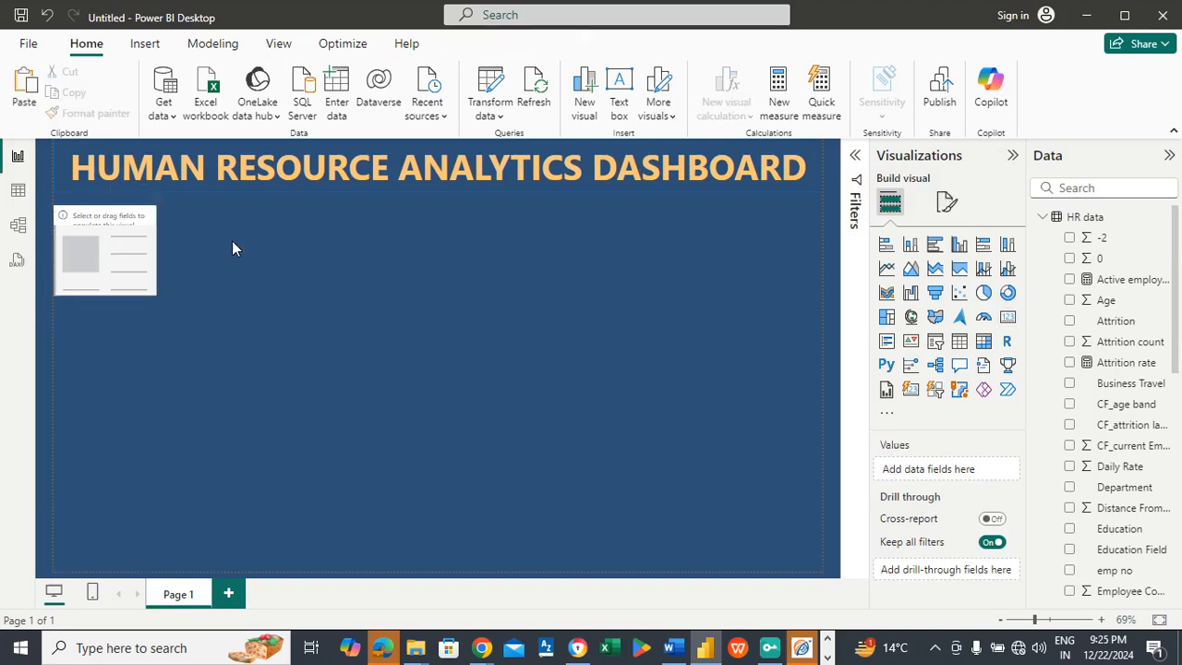
key("ctrl+v")
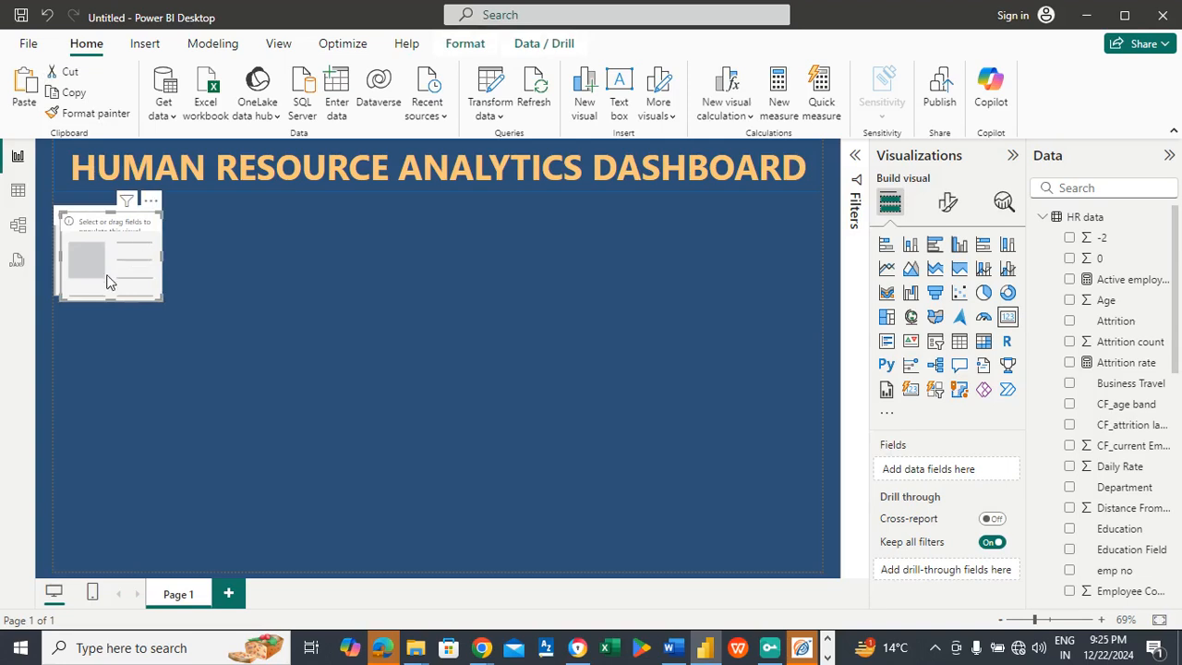
key("Delete")
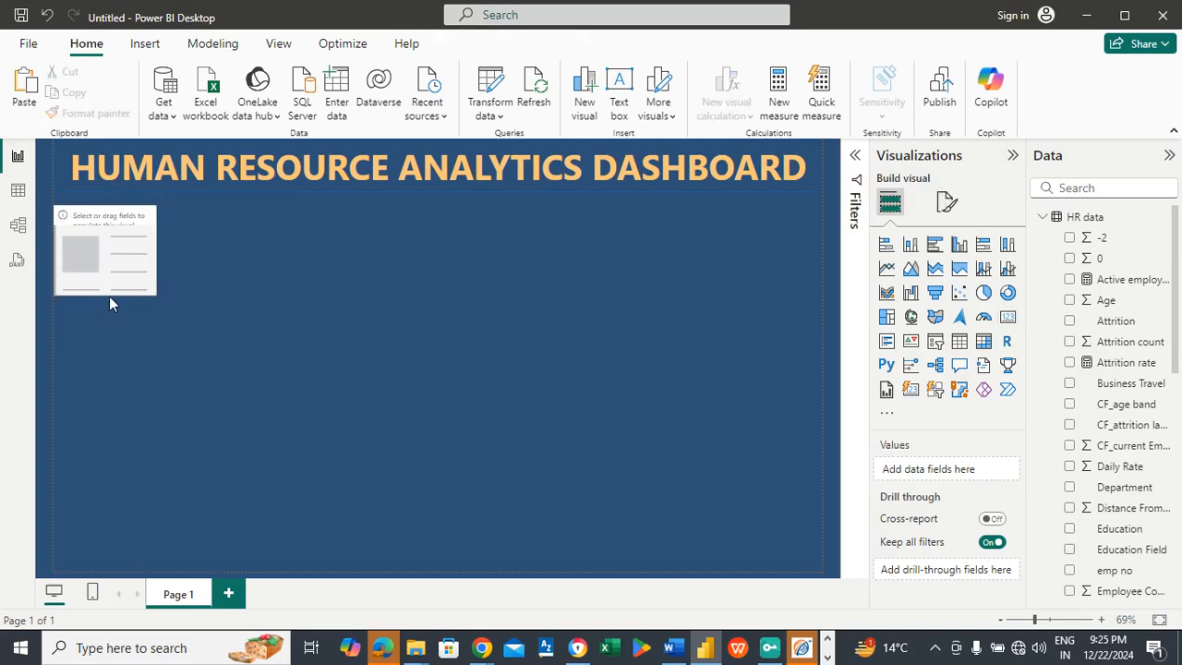
Step: Reduce the empty card to about half its height, make it slightly narrower and deselect it
mouse_move(108, 295)
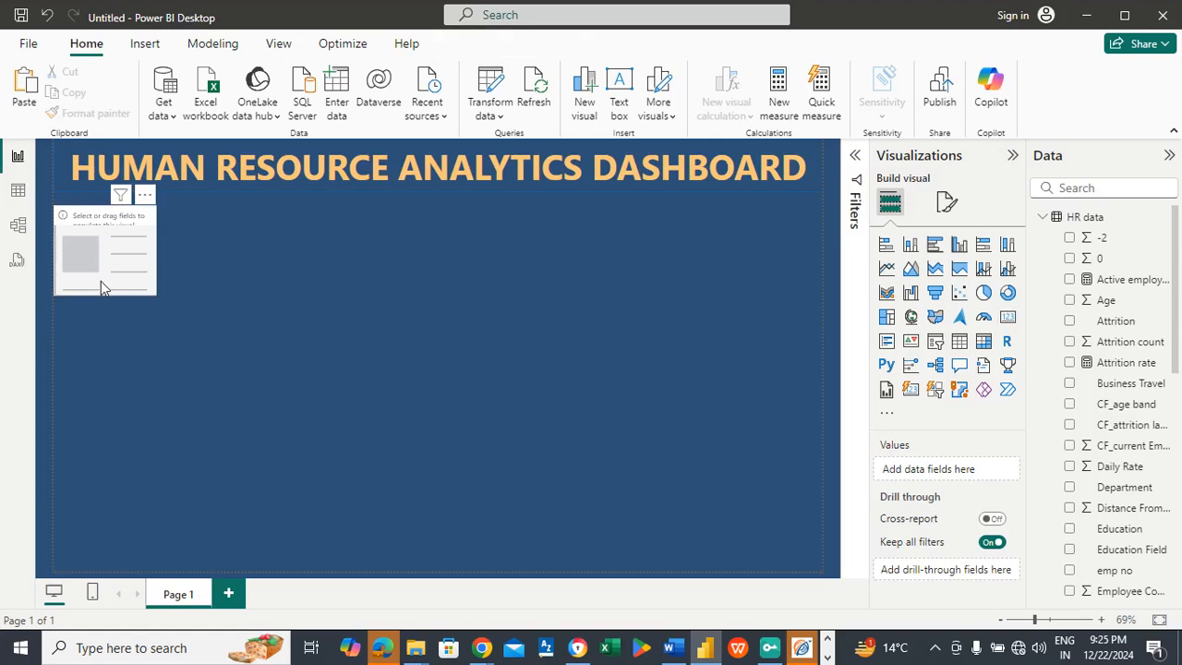
left_click(101, 291)
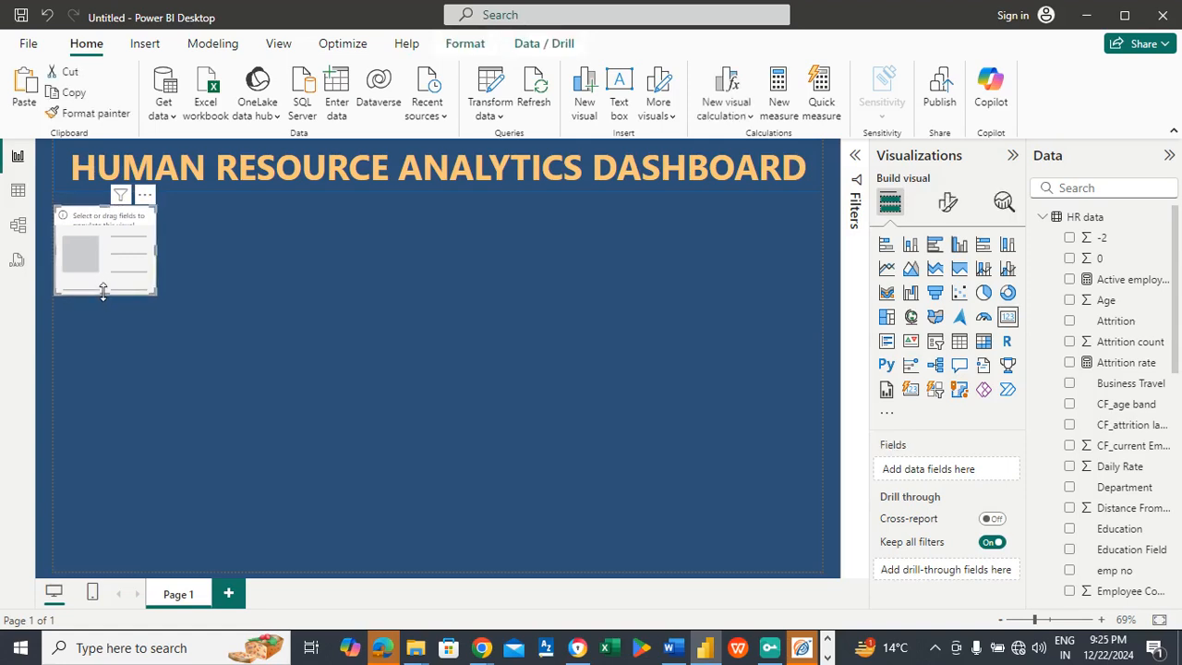
left_click_drag(99, 247, 101, 265)
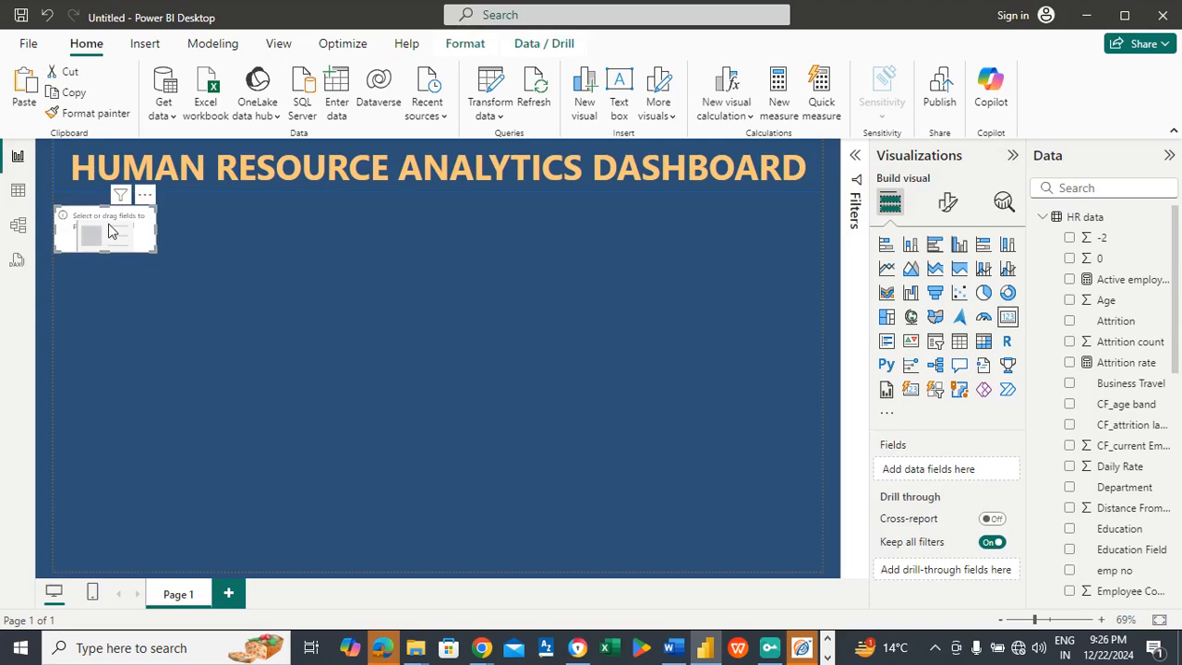
left_click_drag(156, 231, 134, 227)
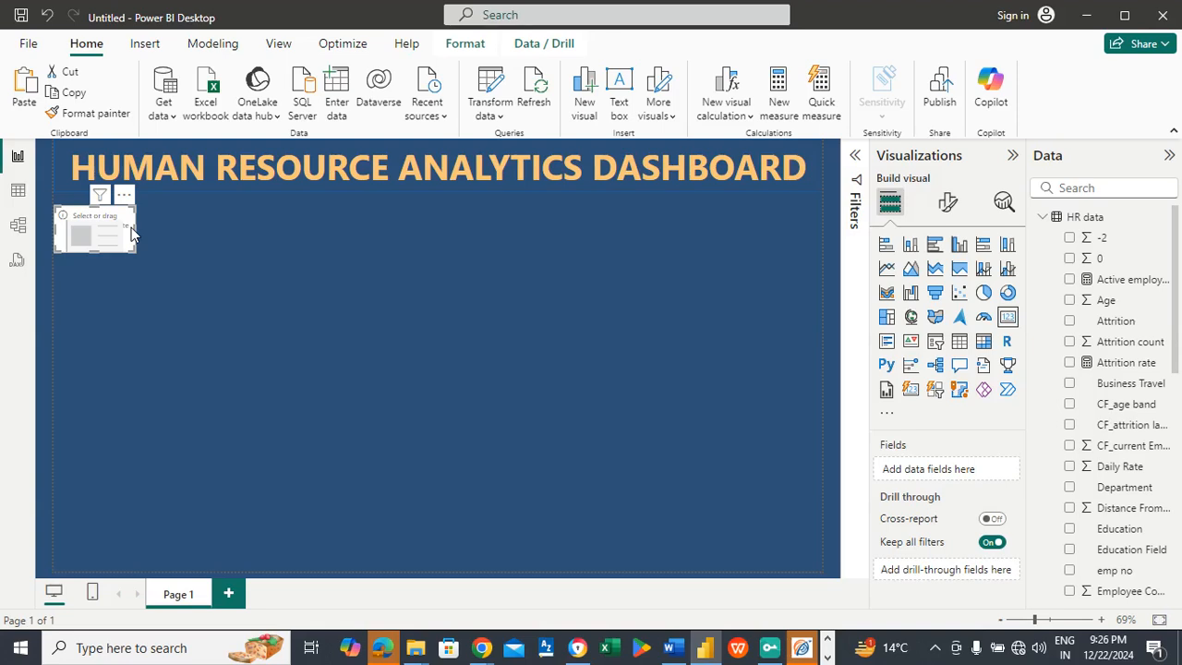
left_click(275, 245)
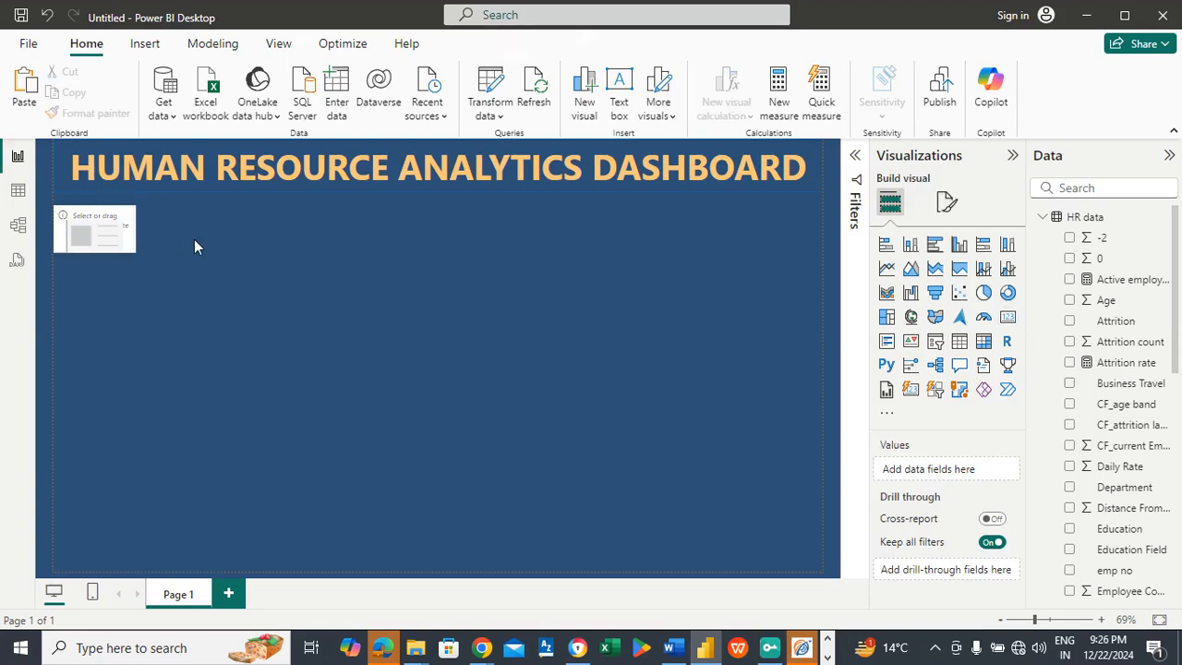
Step: Paste four copies of the empty card onto the report page
key("ctrl+v")
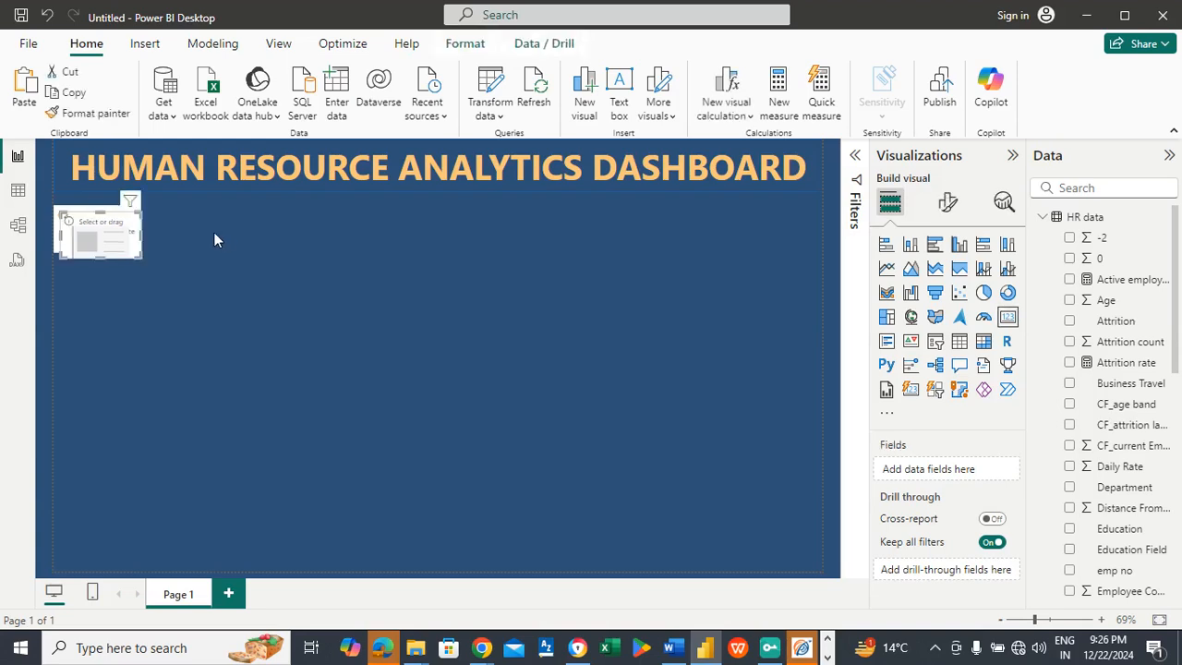
left_click(213, 234)
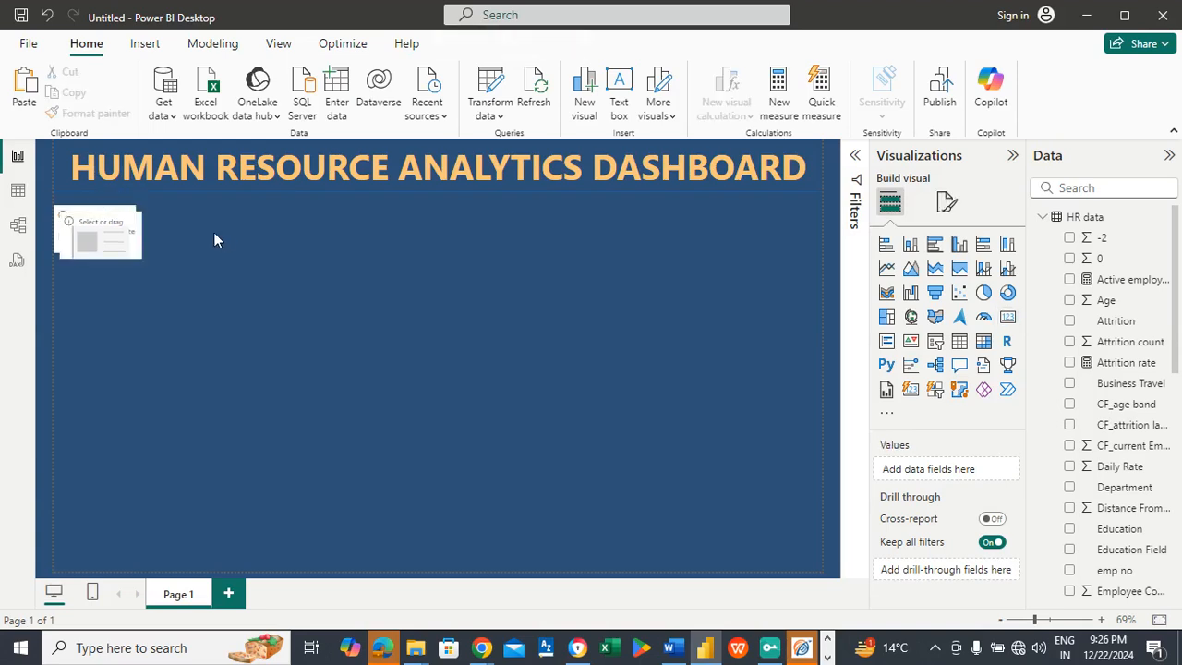
key("ctrl+v")
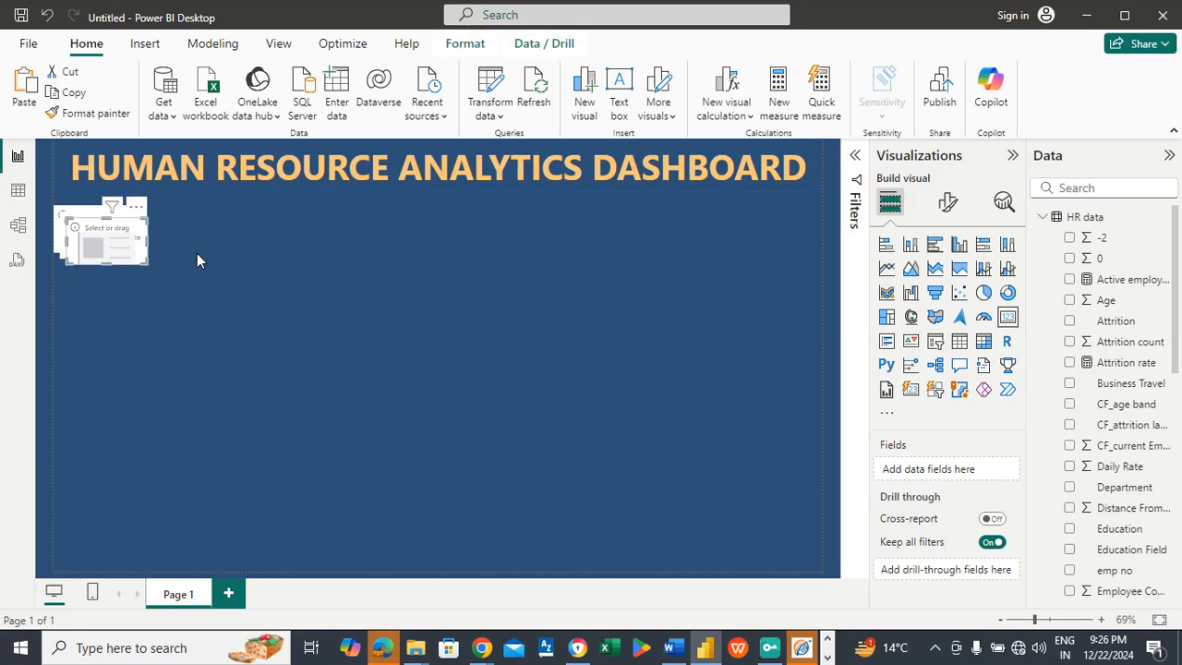
left_click(196, 253)
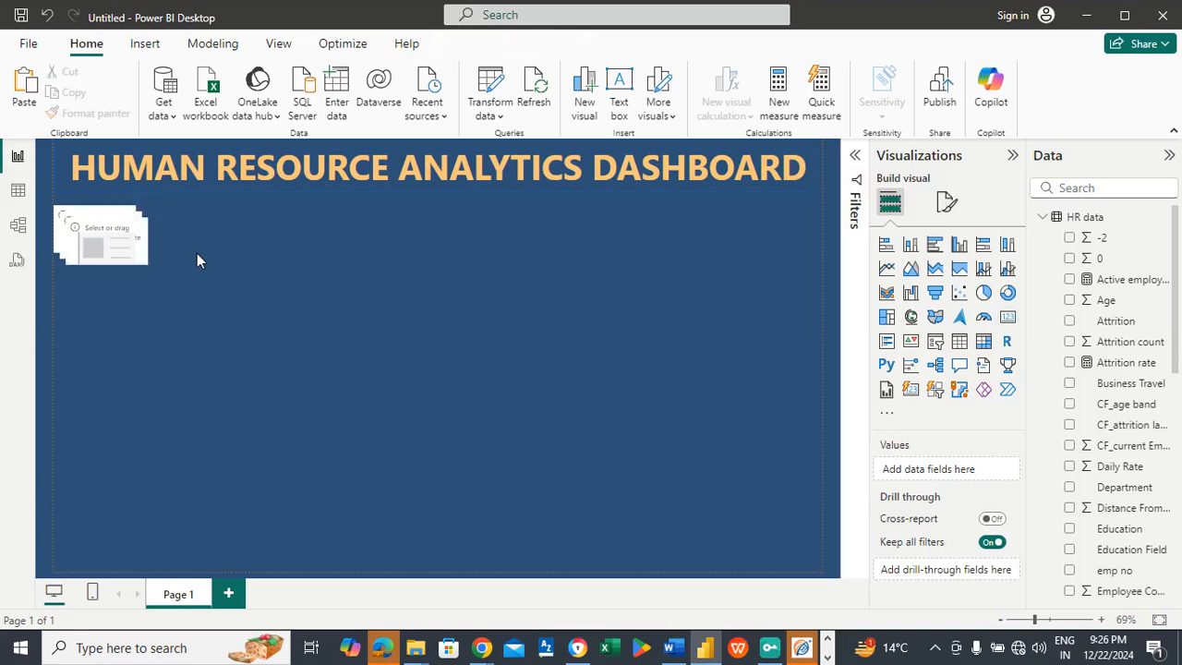
key("ctrl+v")
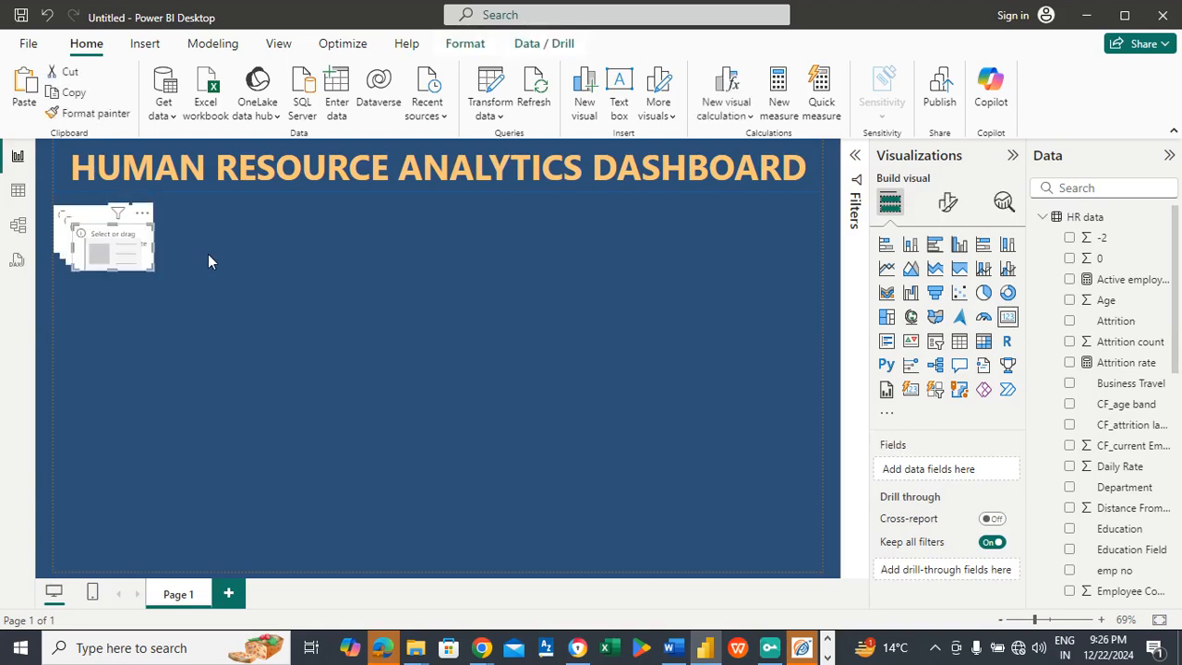
left_click(208, 258)
key("ctrl+v")
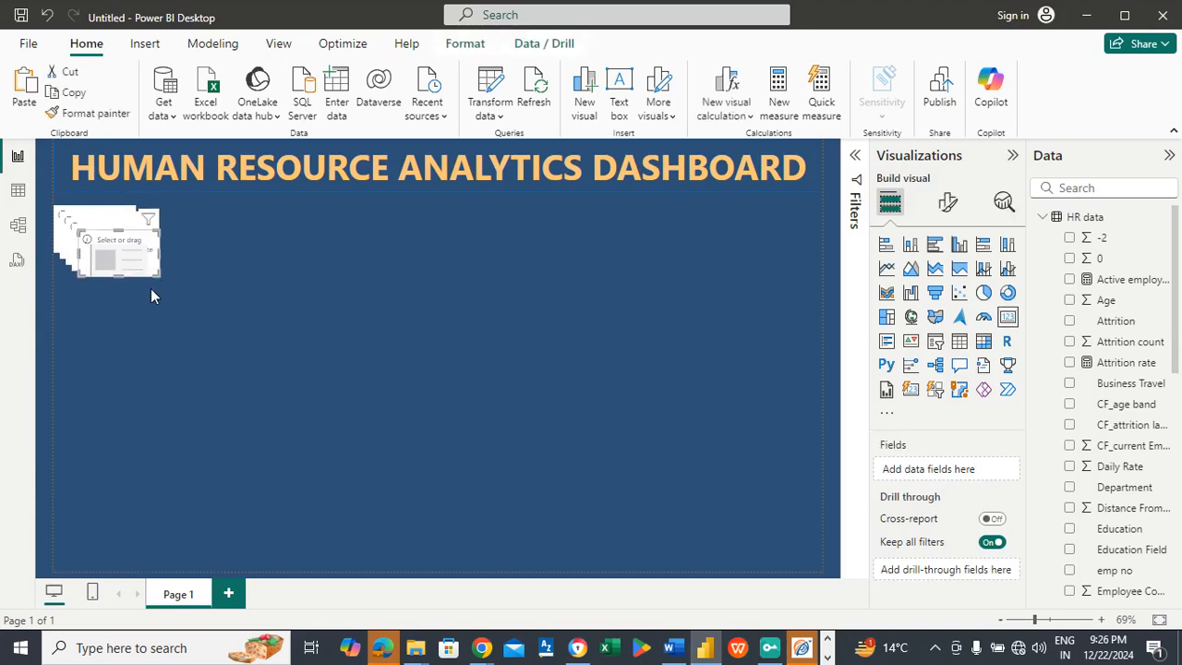
Step: Spread the five empty cards out in one row below the title banner, with the first slightly inside the page margin
left_click_drag(118, 251, 783, 205)
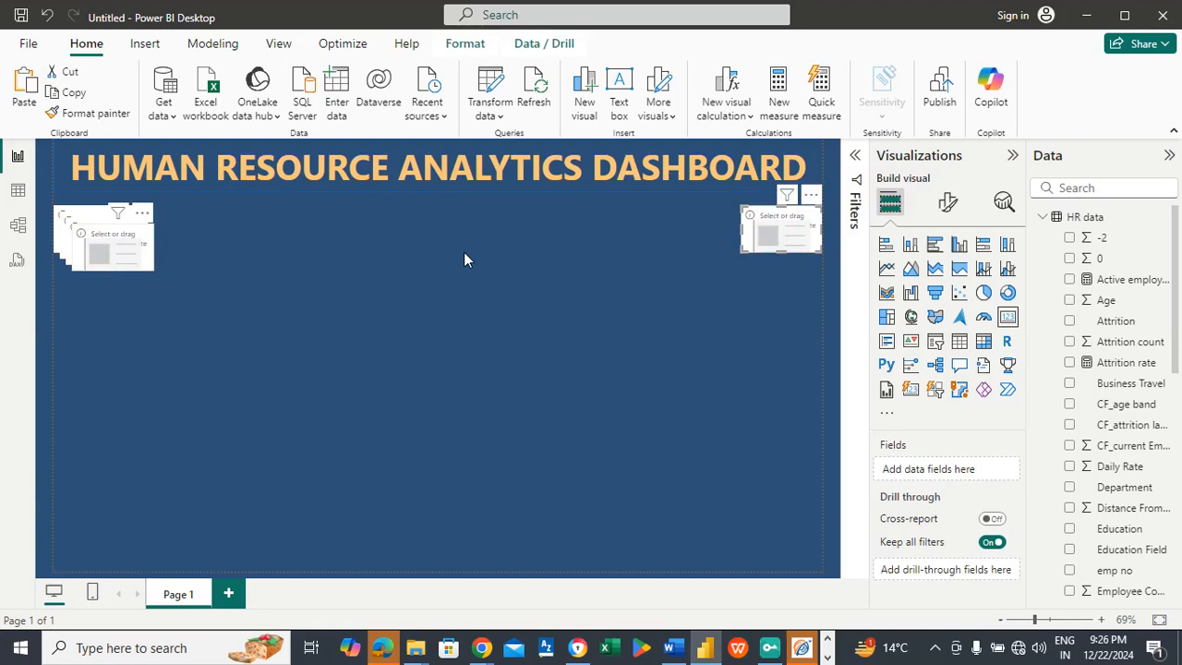
left_click_drag(604, 233, 641, 235)
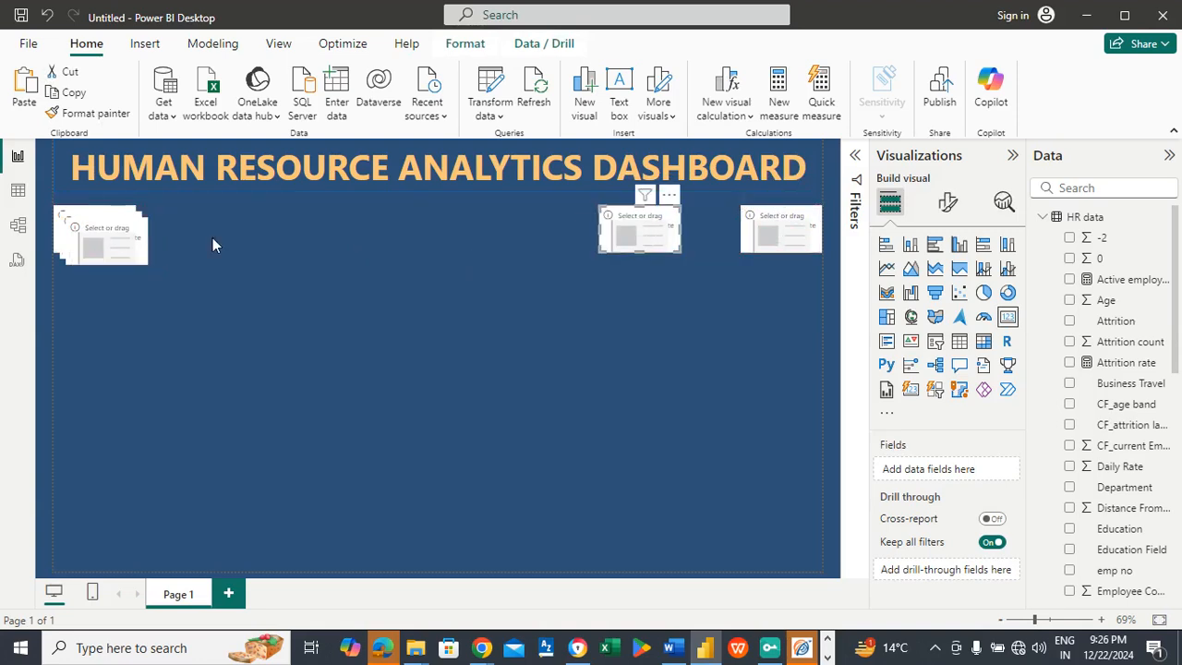
left_click_drag(117, 243, 506, 234)
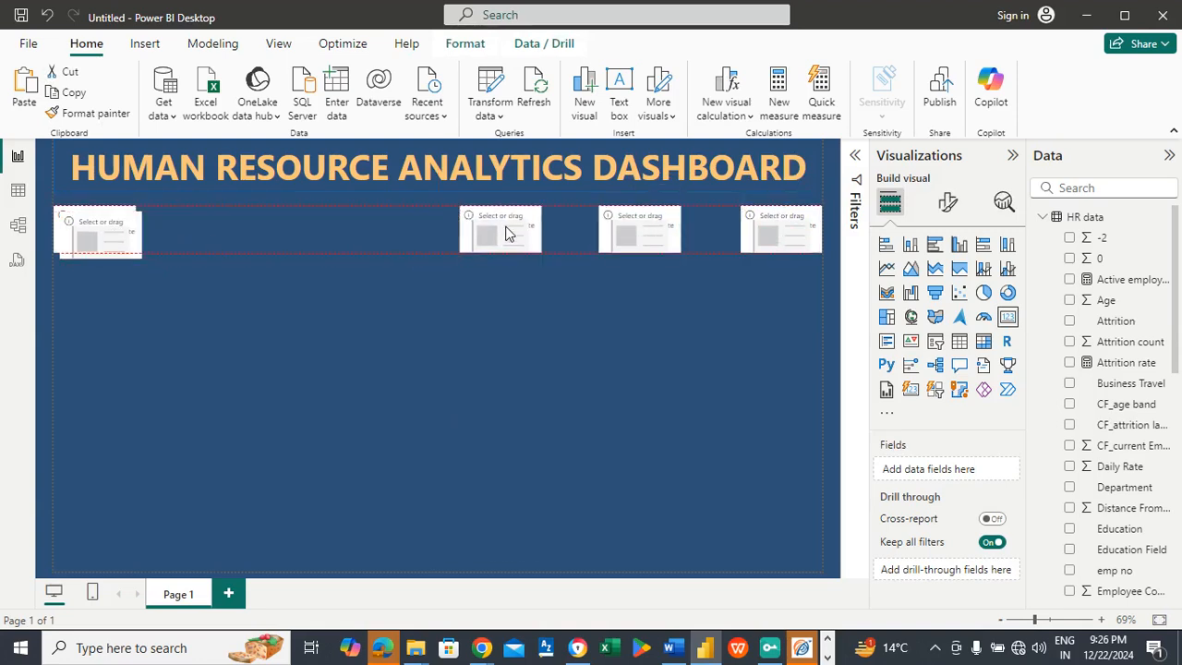
left_click_drag(116, 236, 351, 232)
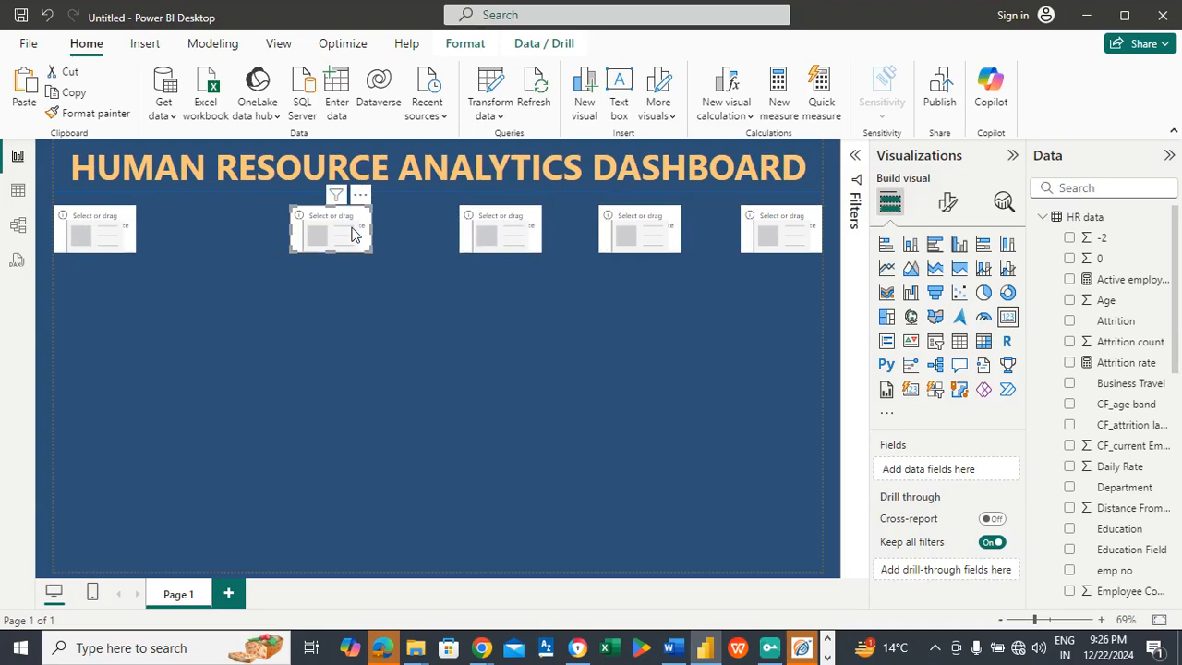
left_click(79, 222)
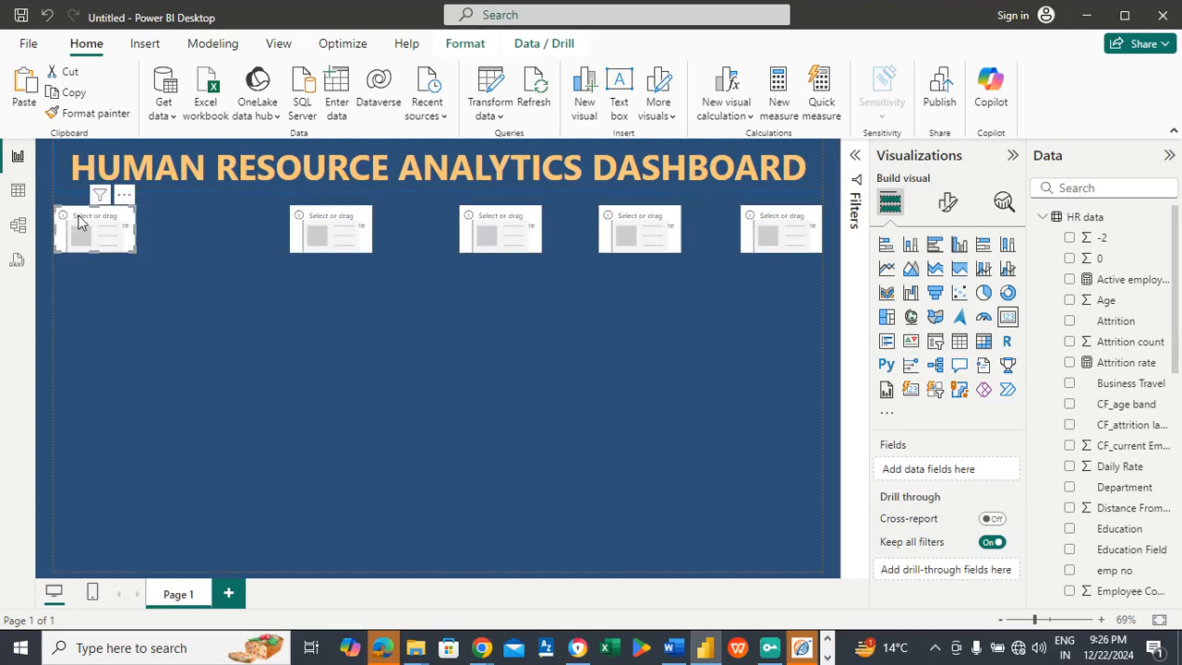
left_click_drag(79, 222, 126, 221)
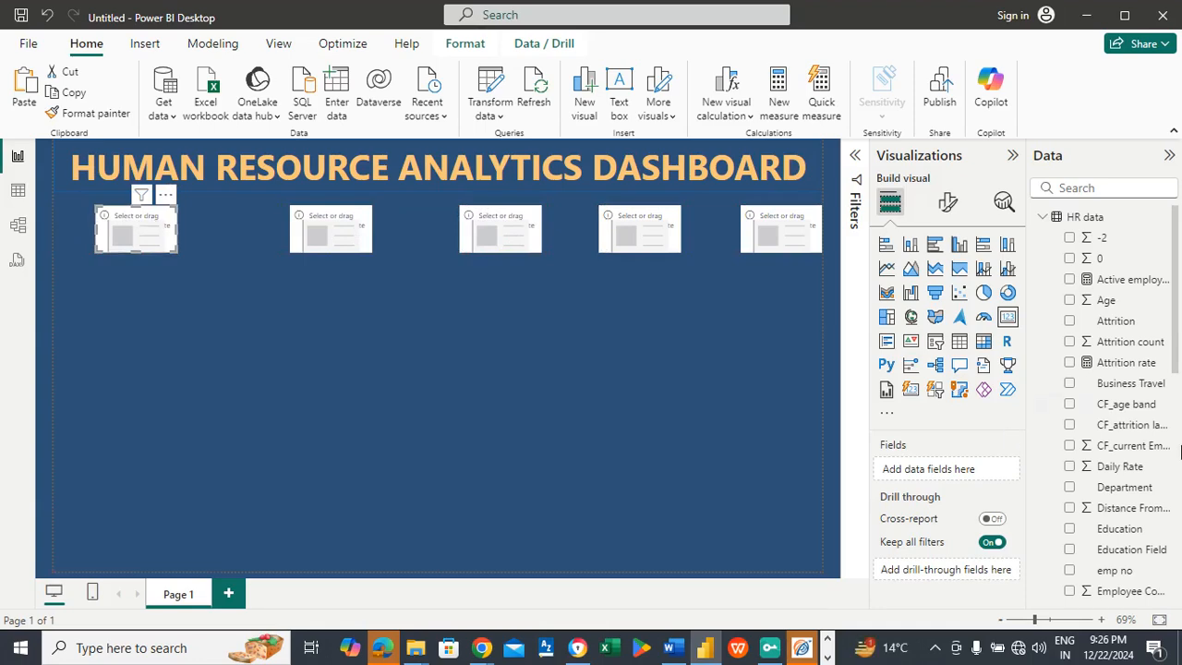
Step: Show the sum of Employee Count in the first card, enlarge it until its label fits, and move it up against the title banner
left_click_drag(1179, 380, 1179, 471)
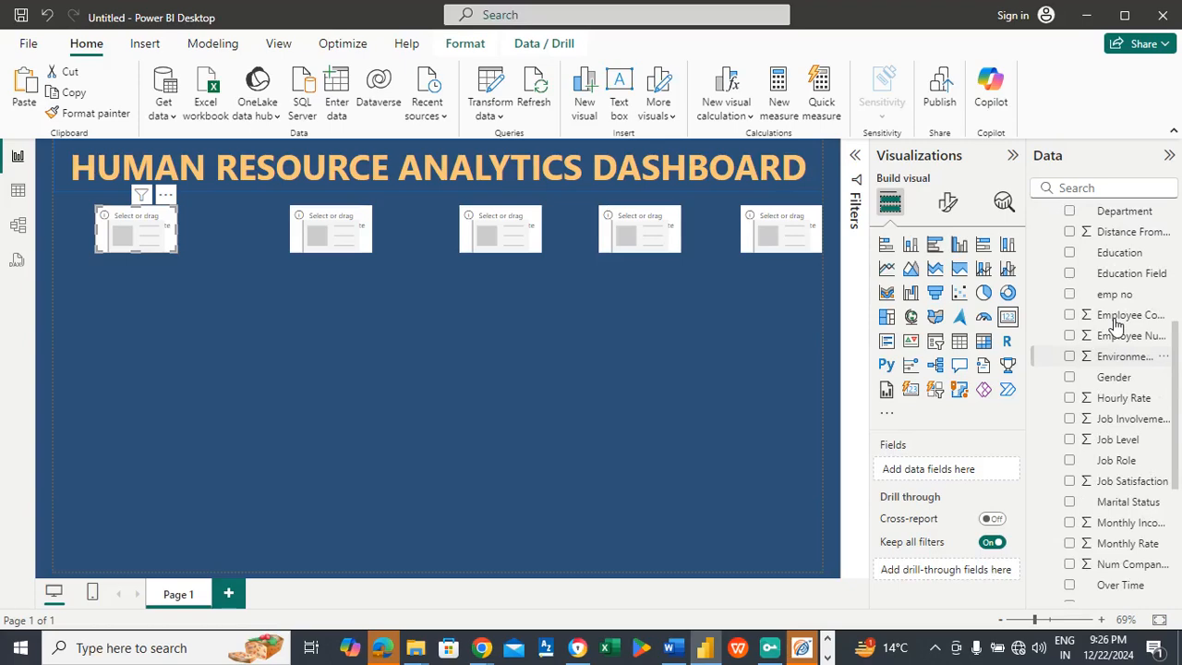
left_click_drag(1119, 319, 955, 469)
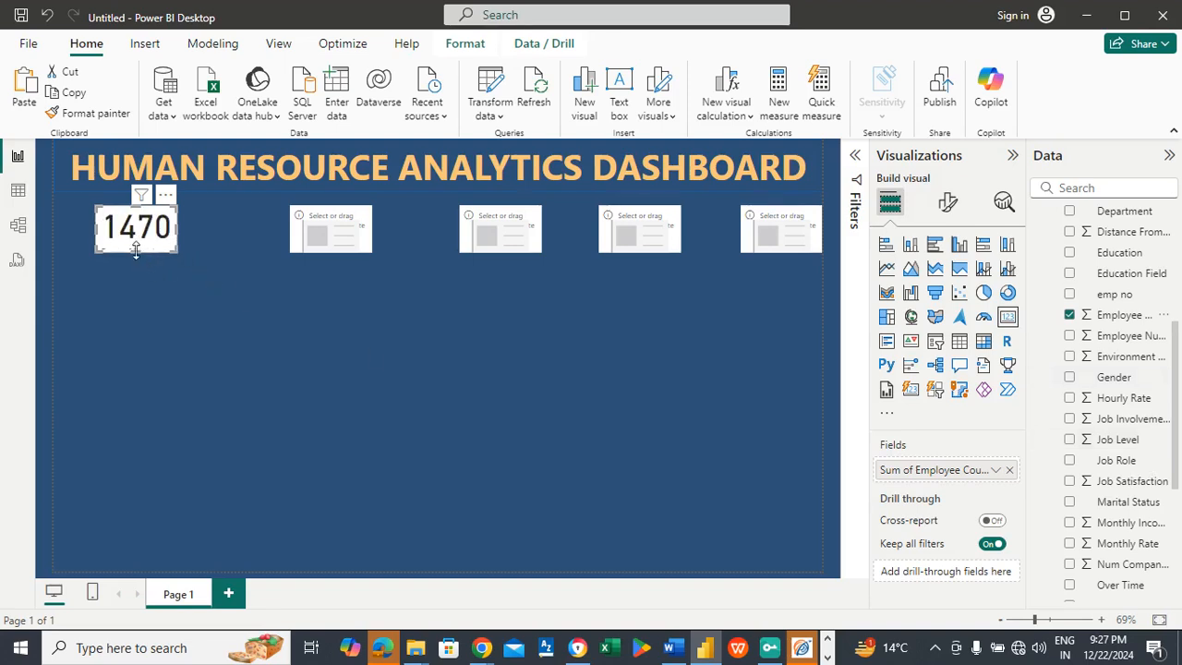
left_click_drag(136, 249, 190, 234)
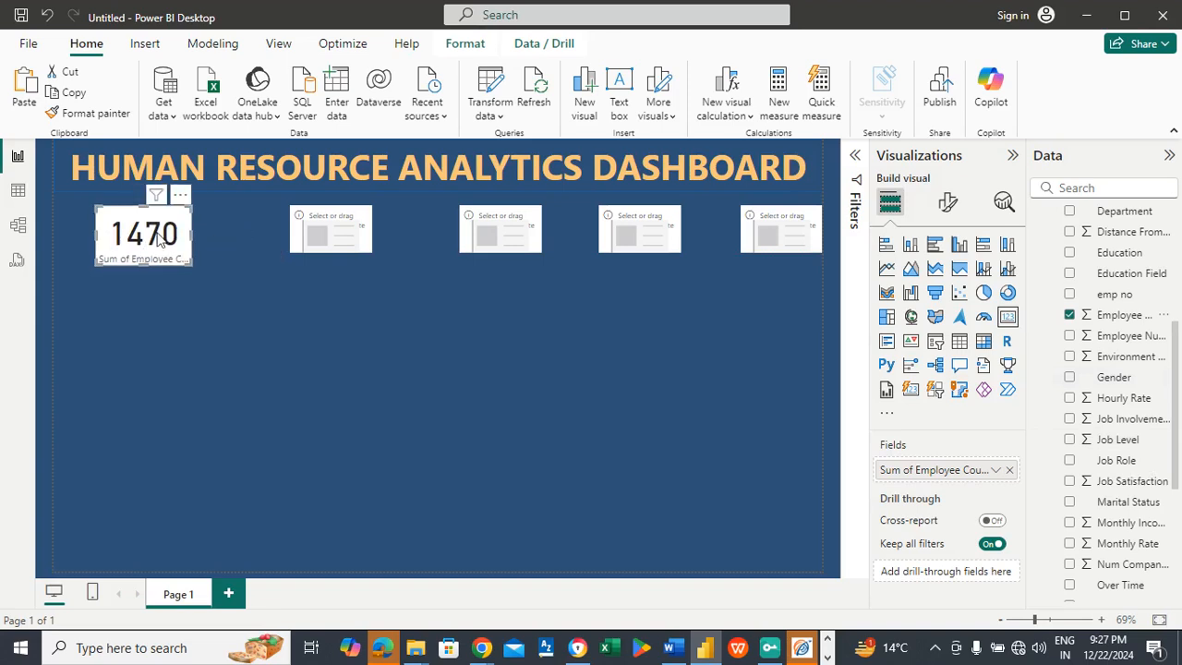
left_click_drag(161, 235, 147, 227)
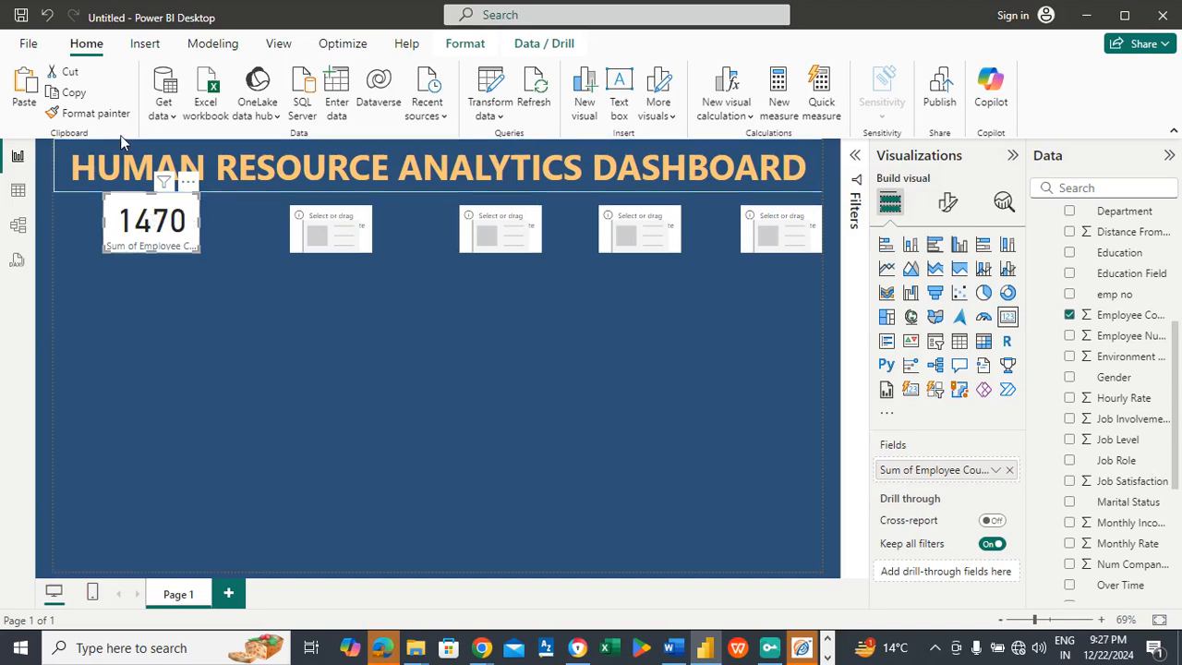
Step: Try to copy the Employee Count card's formatting onto the neighbouring empty card with Format painter
left_click(104, 114)
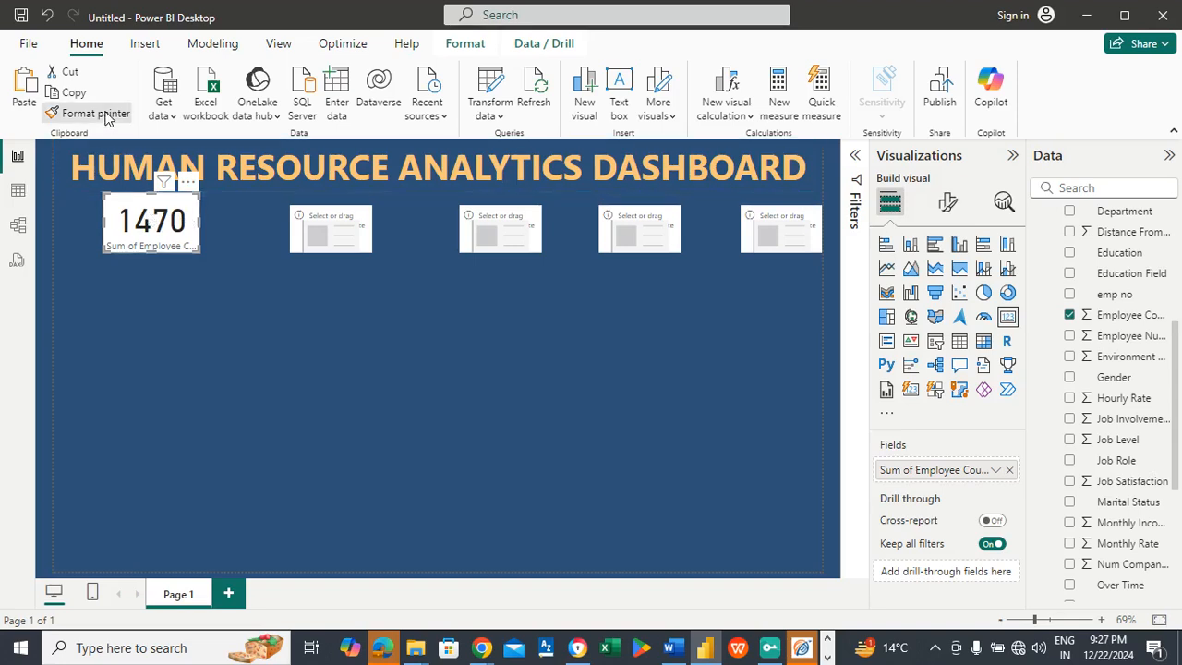
left_click(340, 226)
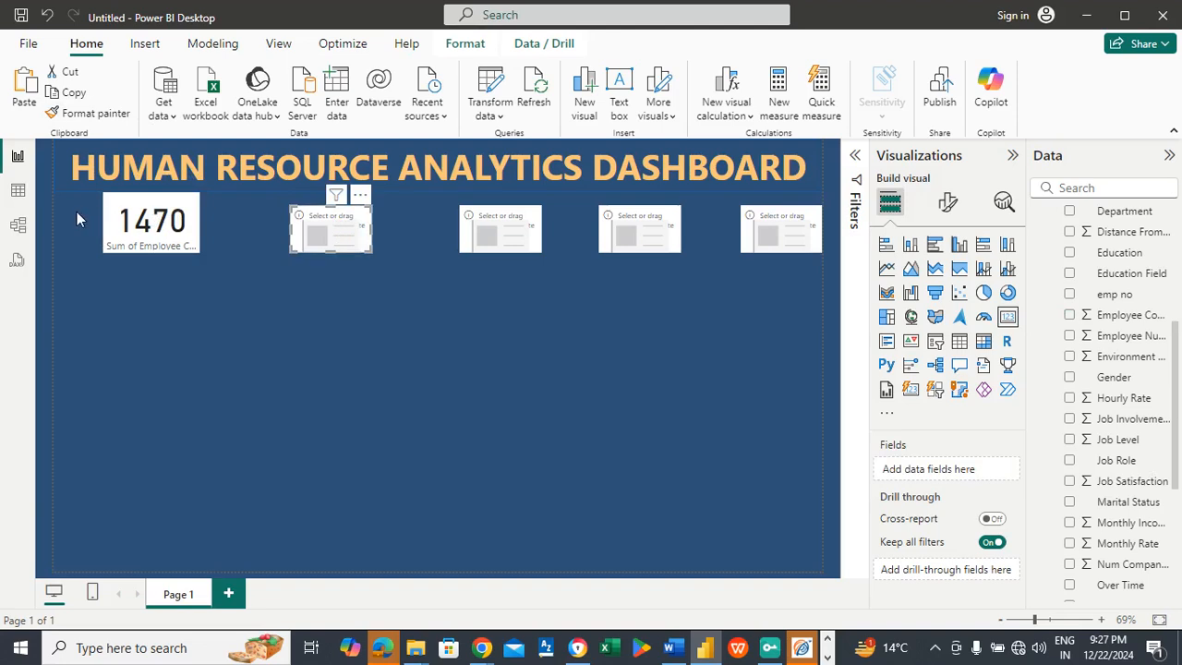
Step: Check the Employee Count card's size properties and the formatting options of the empty card beside it
left_click(170, 220)
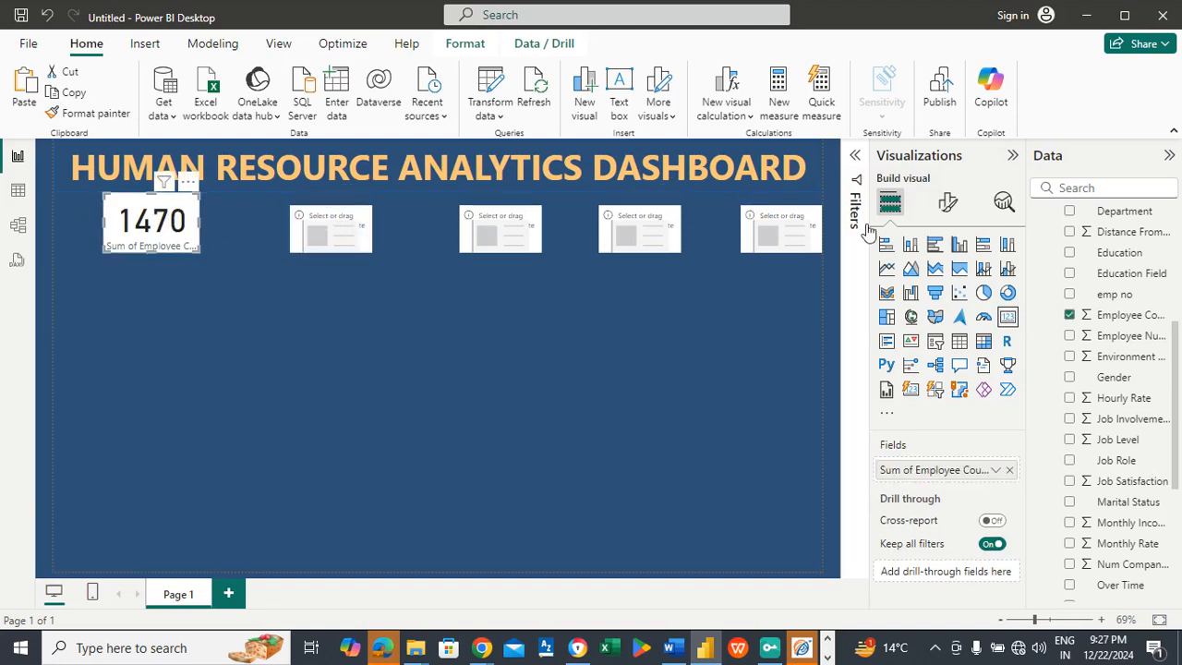
left_click(947, 203)
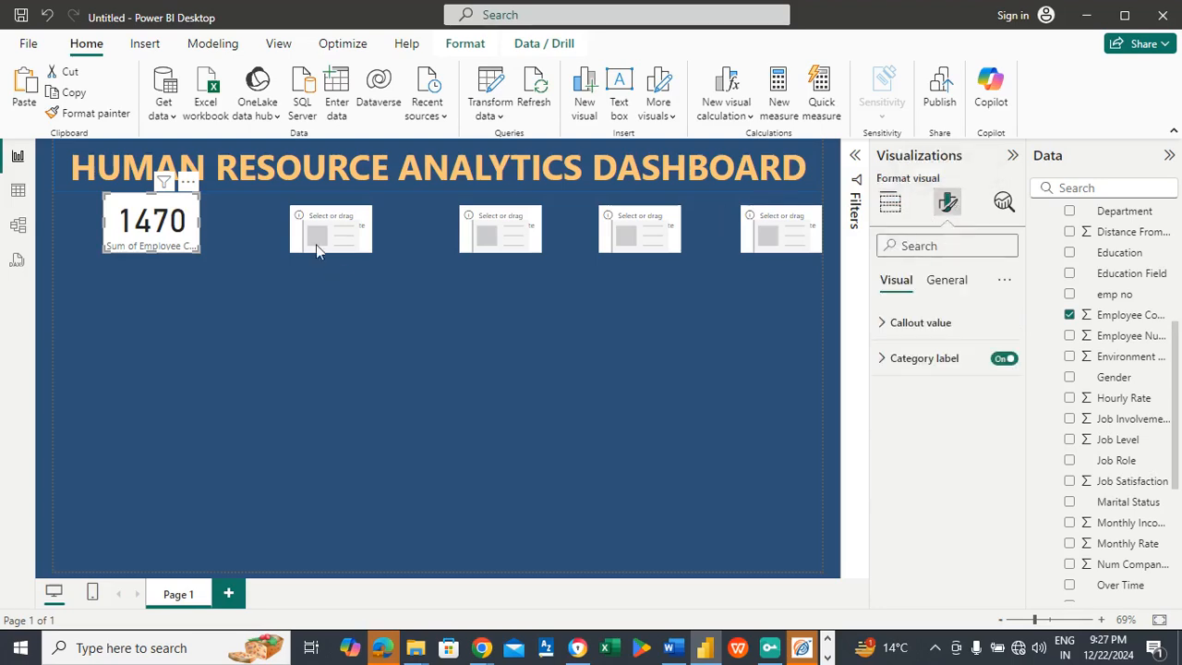
left_click(958, 282)
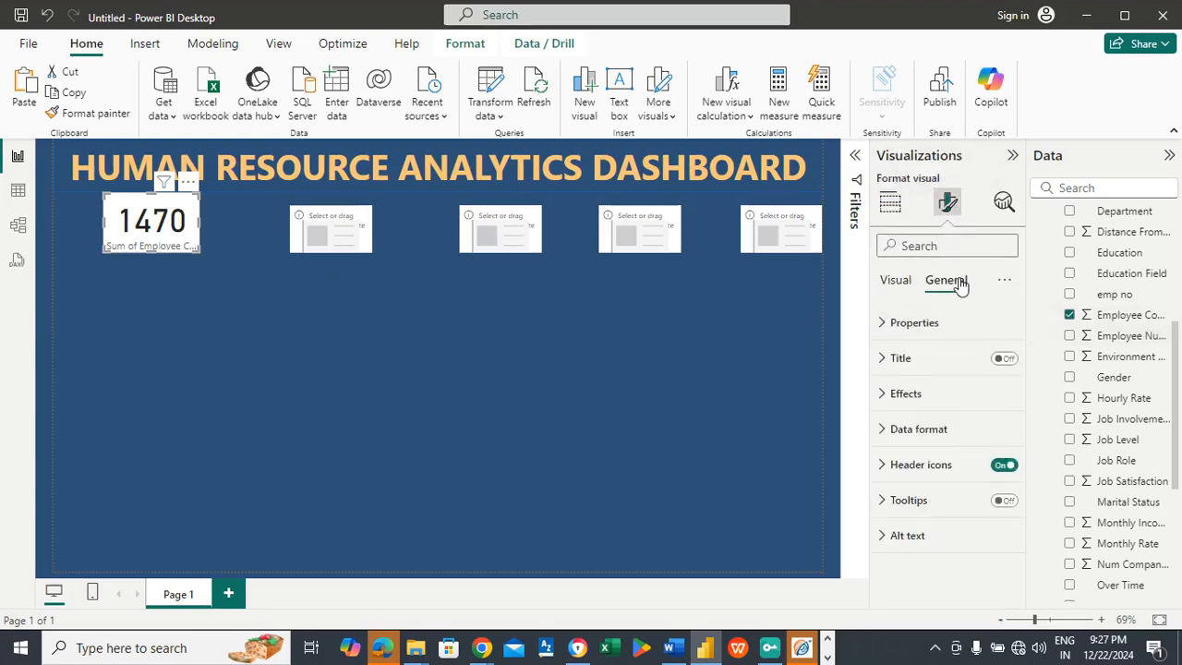
left_click(900, 286)
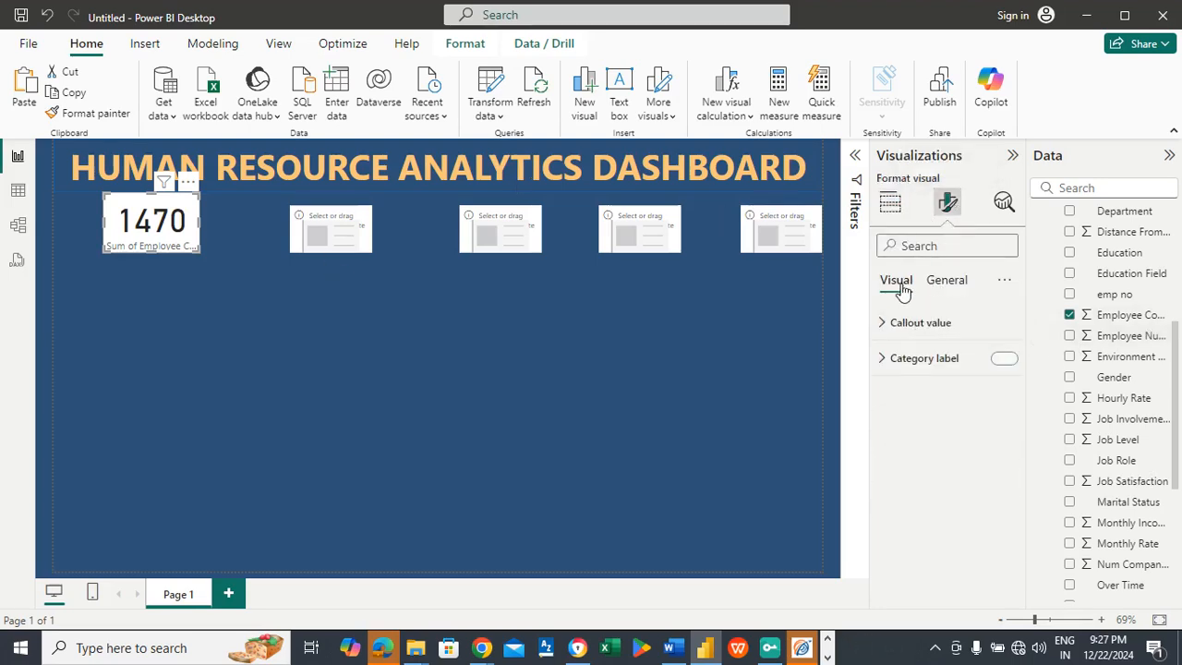
left_click(933, 282)
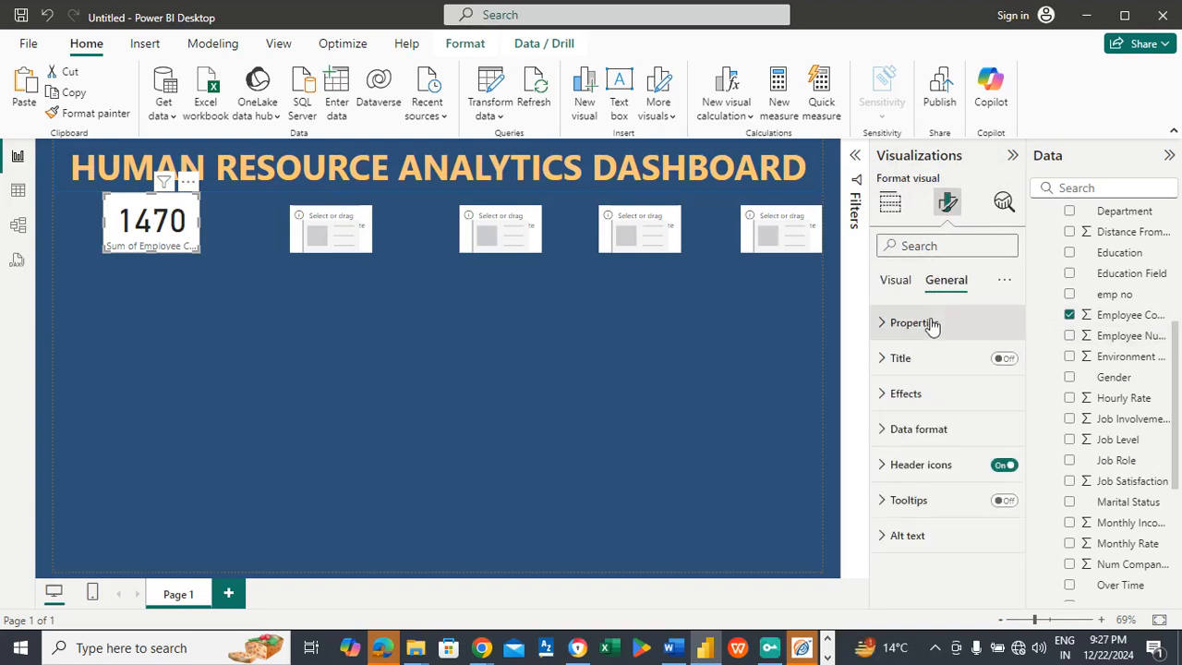
left_click(930, 323)
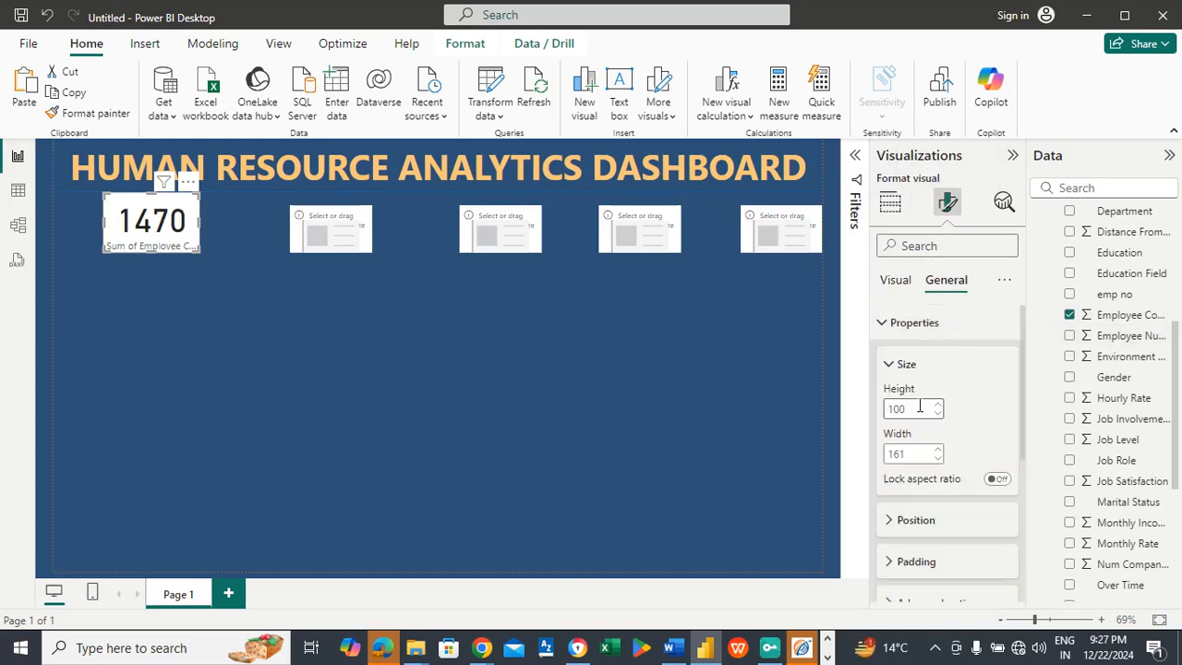
left_click(307, 227)
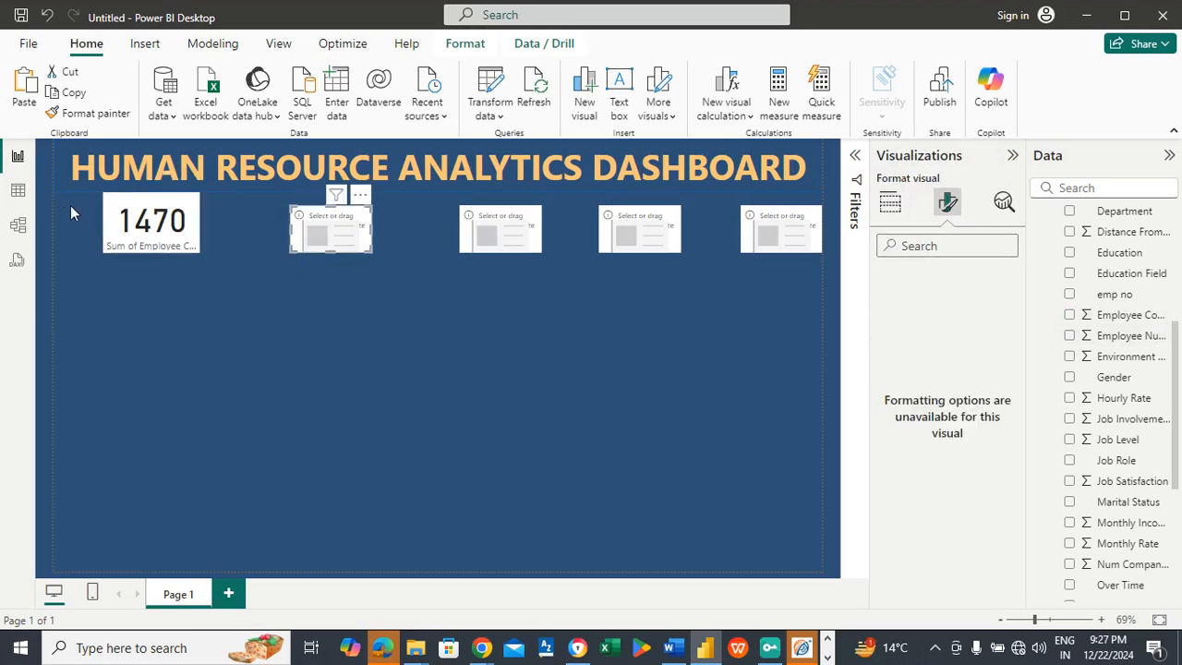
left_click(72, 209)
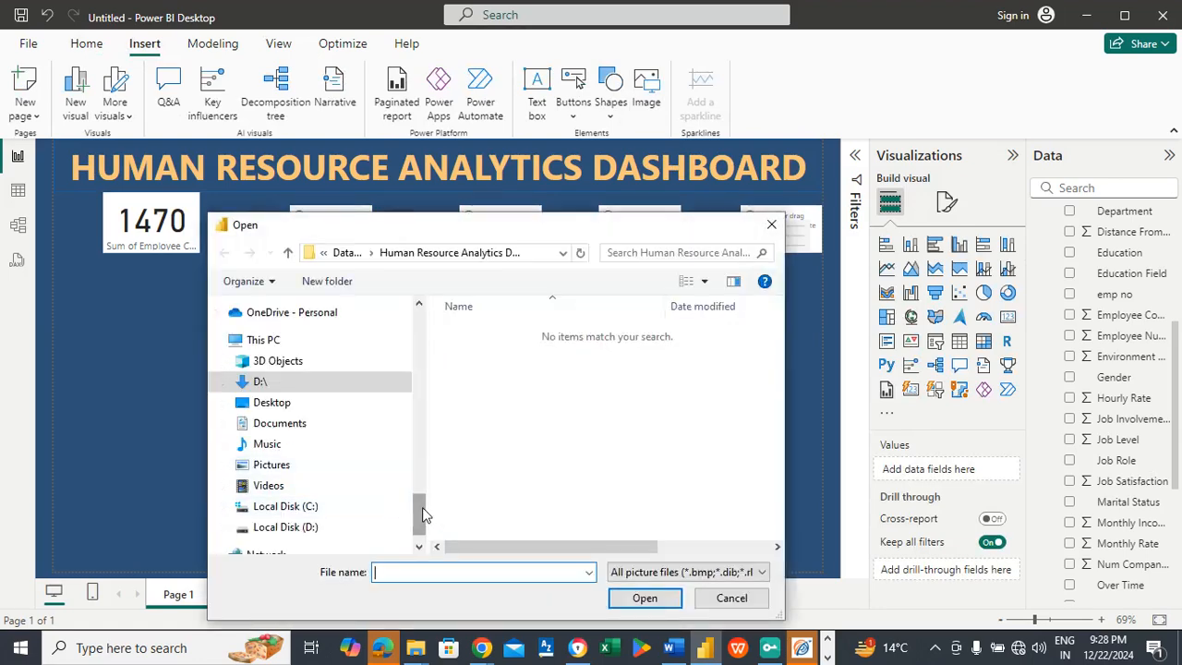
Step: Insert the picture File 2 - Total Employees from the Thumbnail folder's Human Resource Analytics Dashboard subfolder and fit it beside the Employee Count card at card height
left_click_drag(424, 509, 424, 480)
left_click(276, 451)
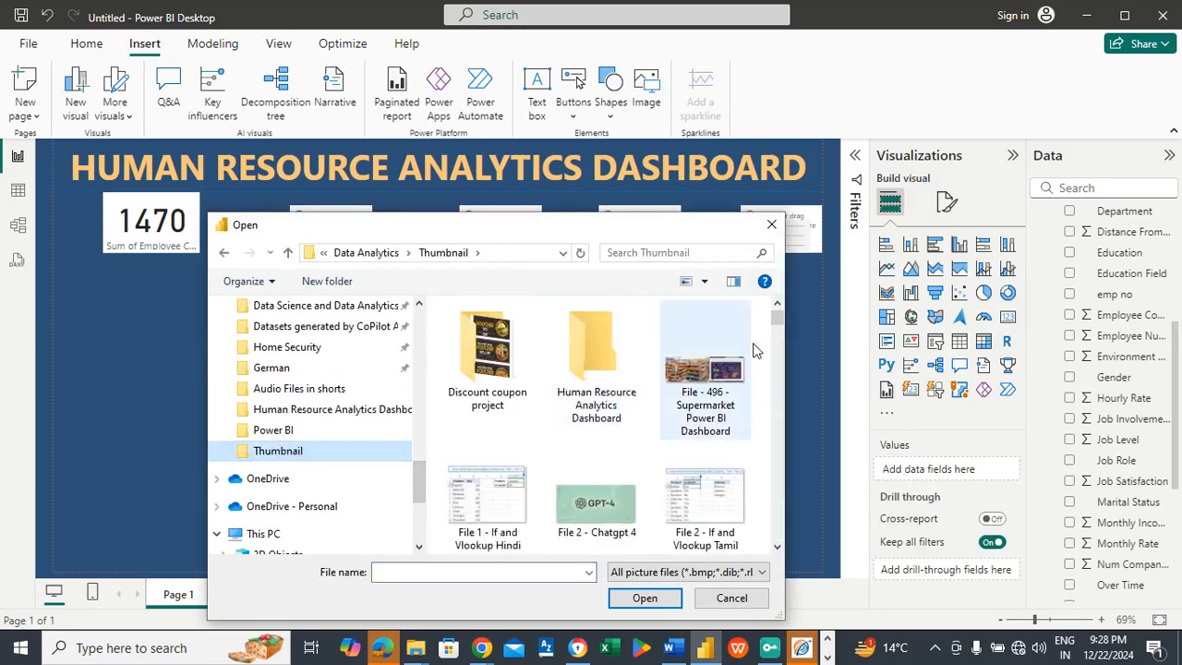
left_click(587, 349)
double_click(591, 356)
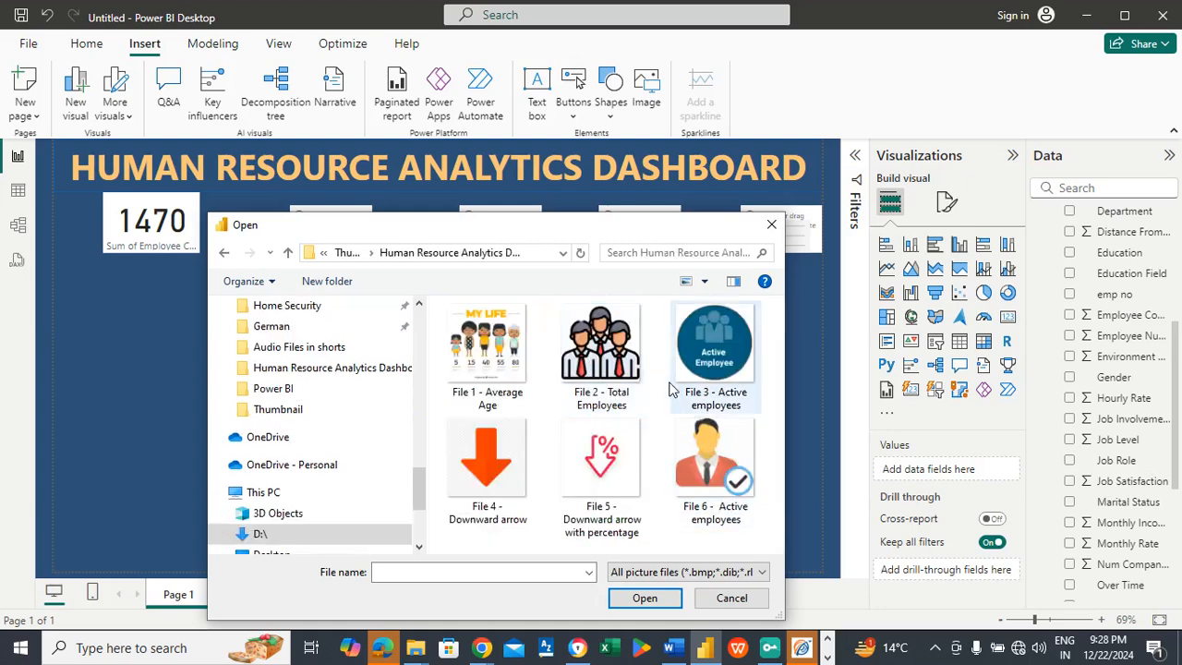
left_click(624, 366)
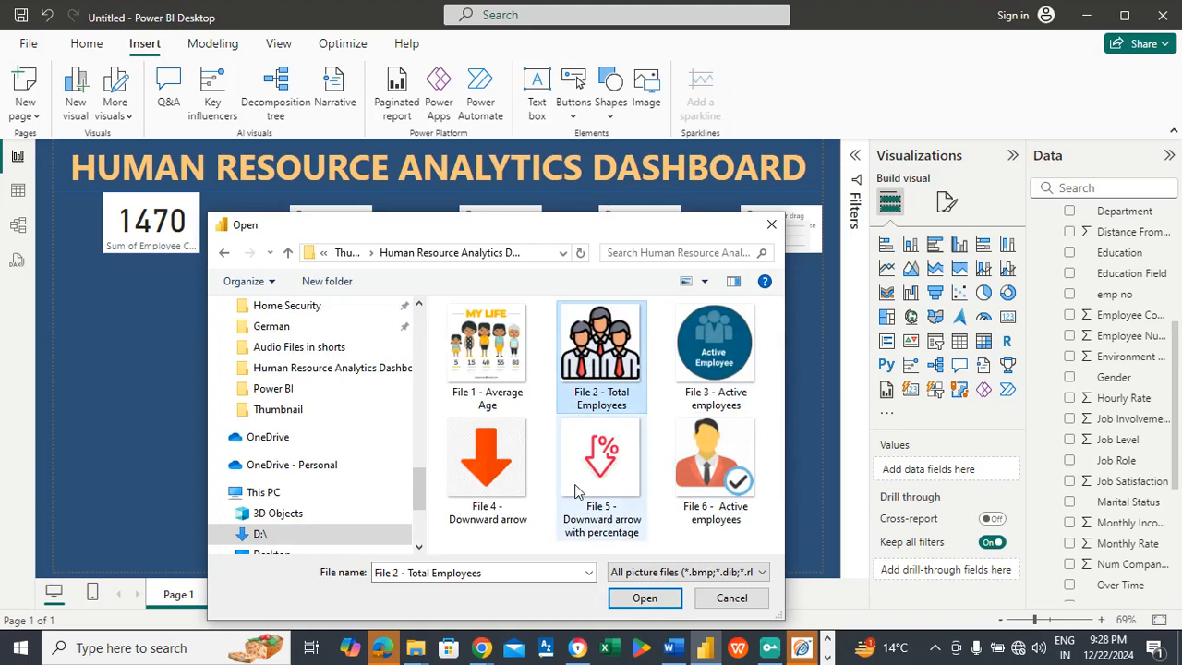
left_click(644, 597)
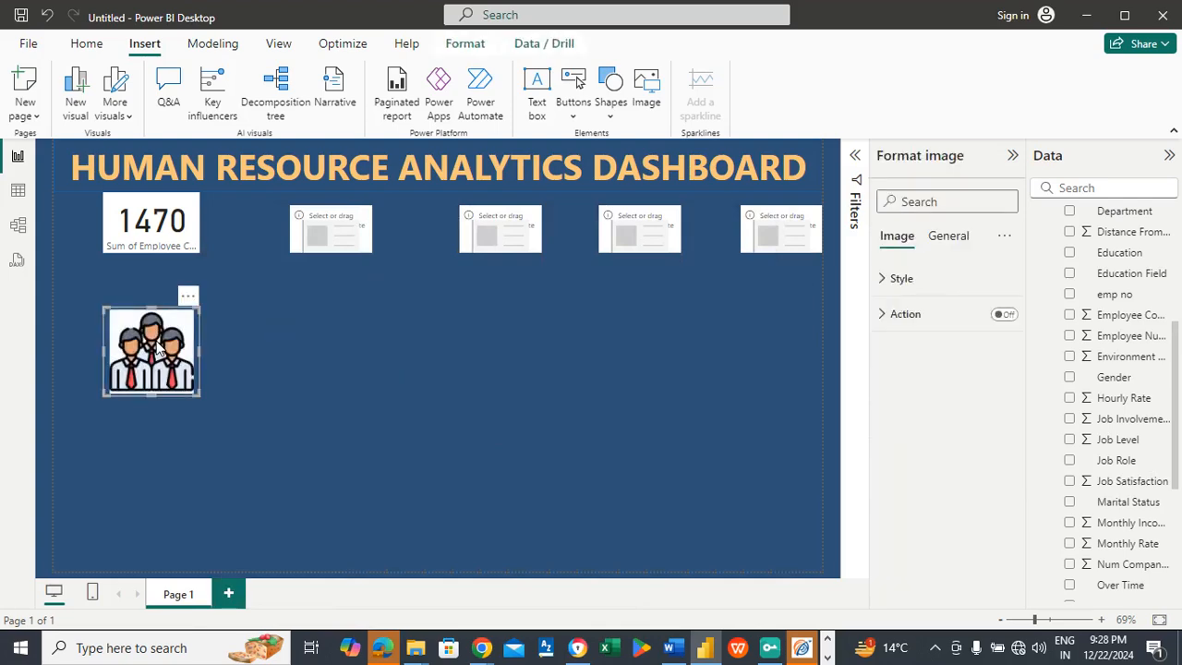
left_click_drag(172, 358, 48, 223)
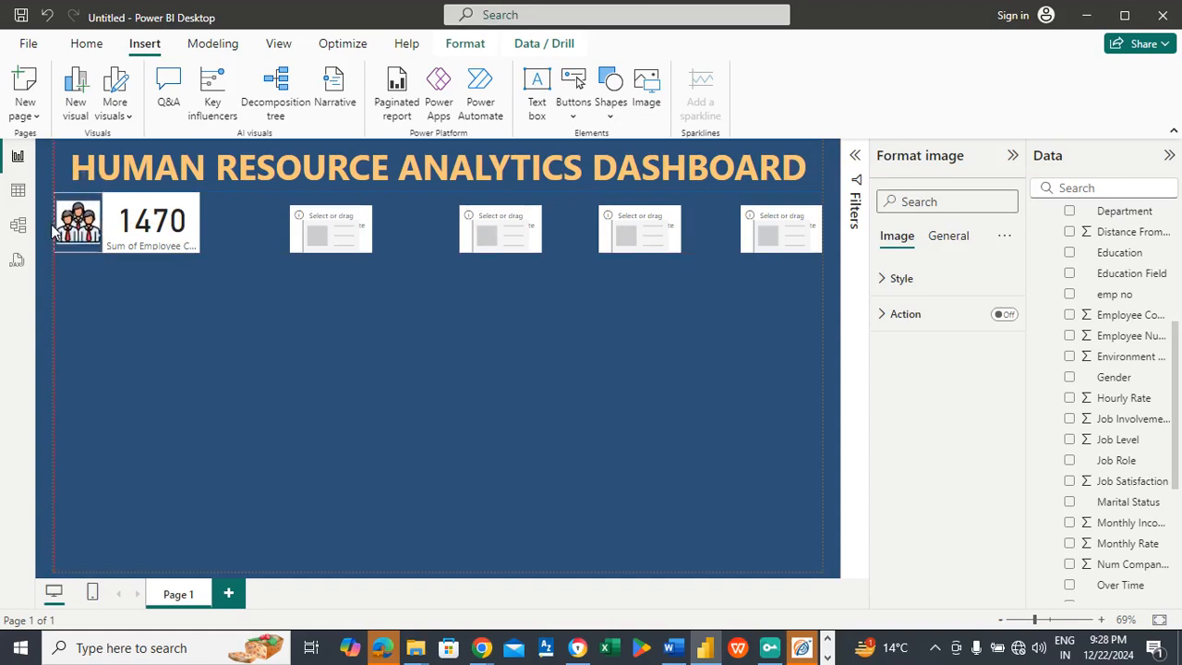
left_click(243, 221)
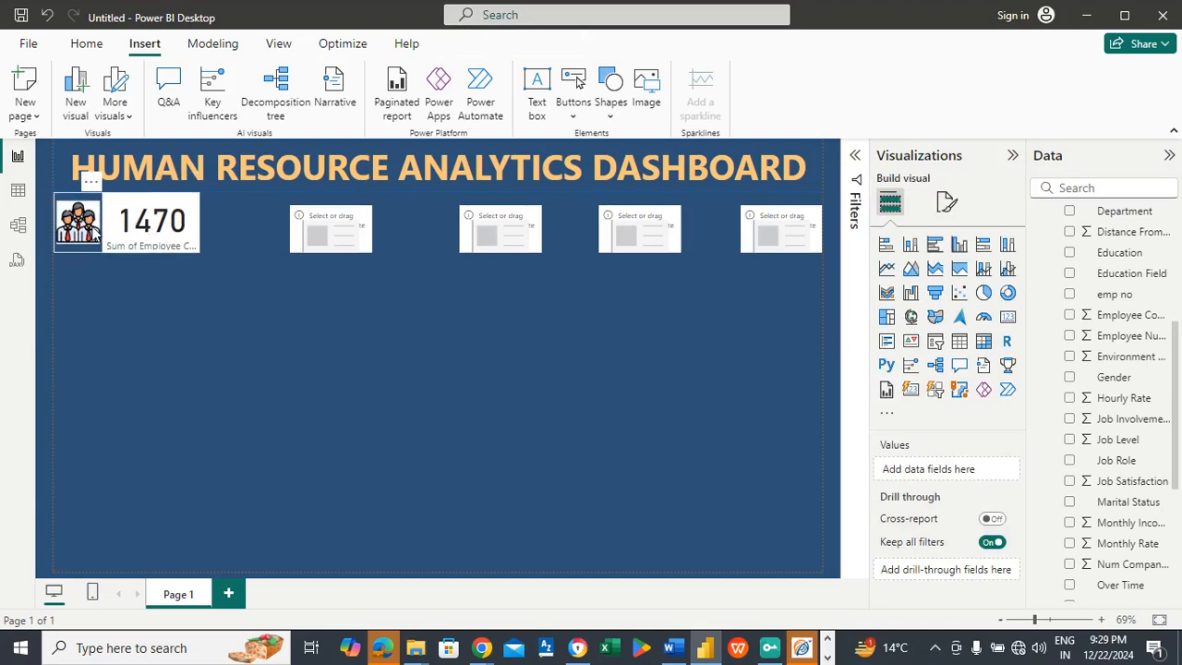
Step: Show the Active employees measure in the second card
left_click(310, 231)
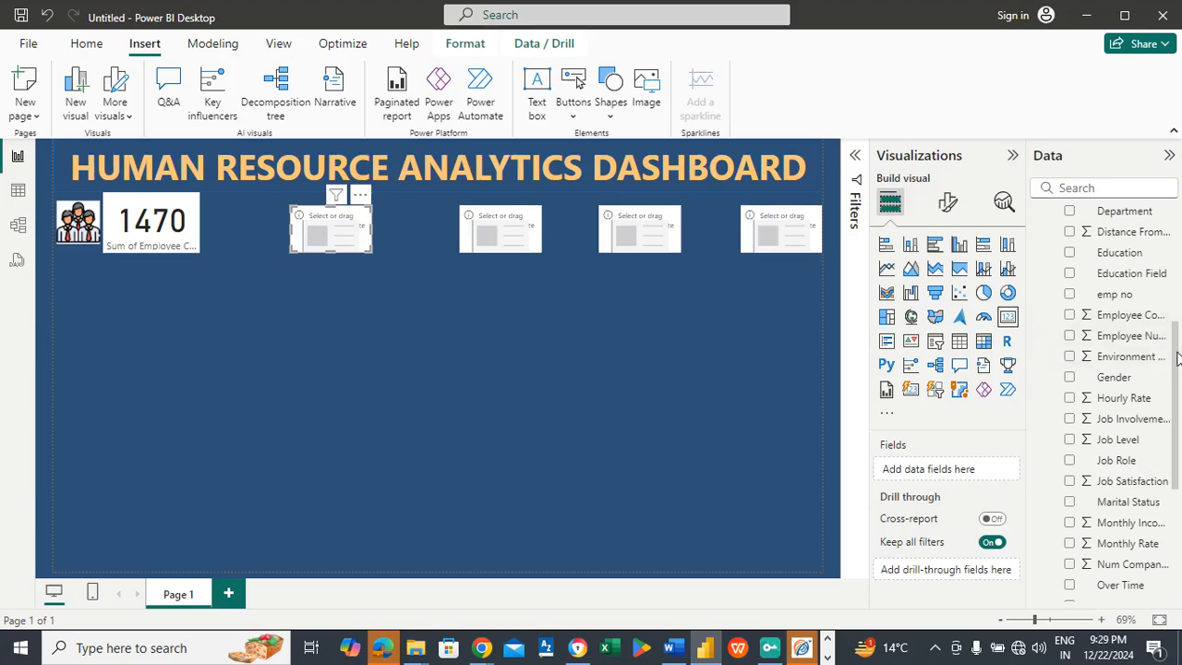
left_click_drag(1176, 356, 1178, 238)
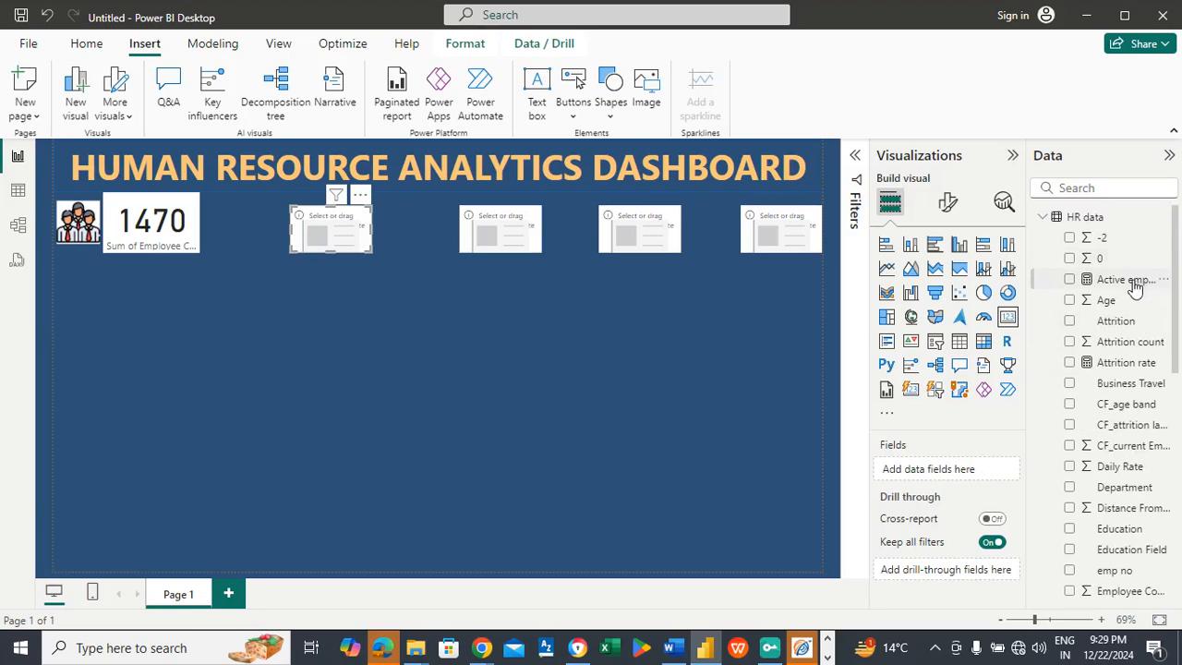
left_click_drag(1132, 280, 966, 469)
left_click_drag(1118, 281, 971, 471)
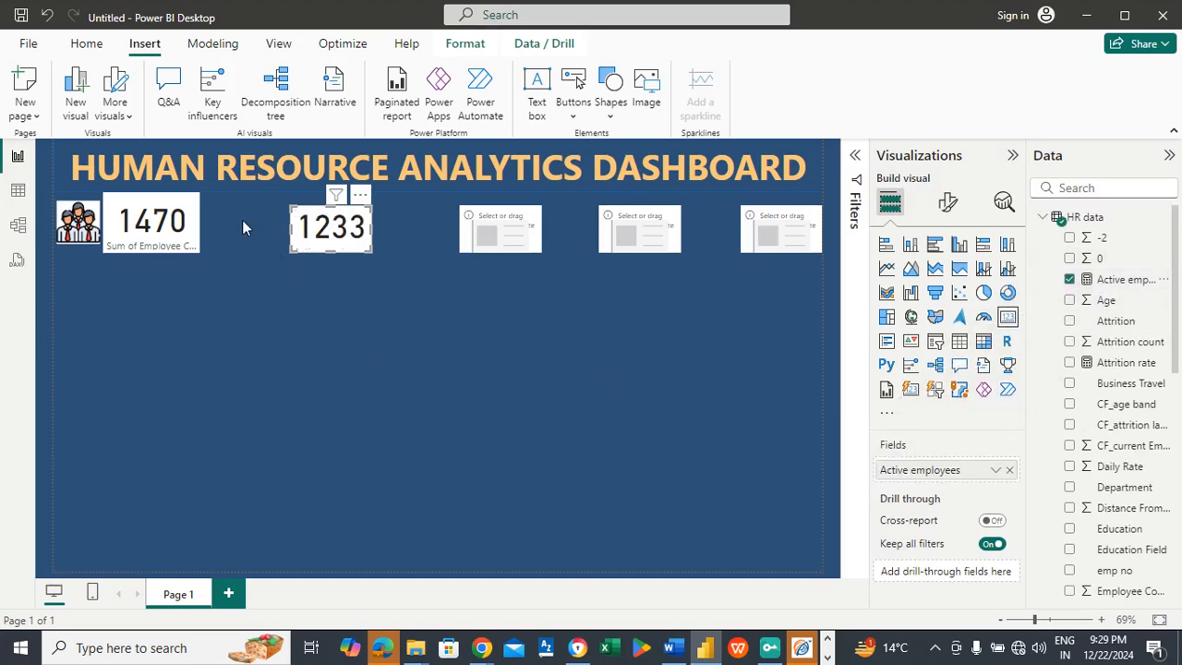
Step: Insert the picture File 3 - Active employees and fit it at card height between the Employee Count and Active employees cards
key("Escape")
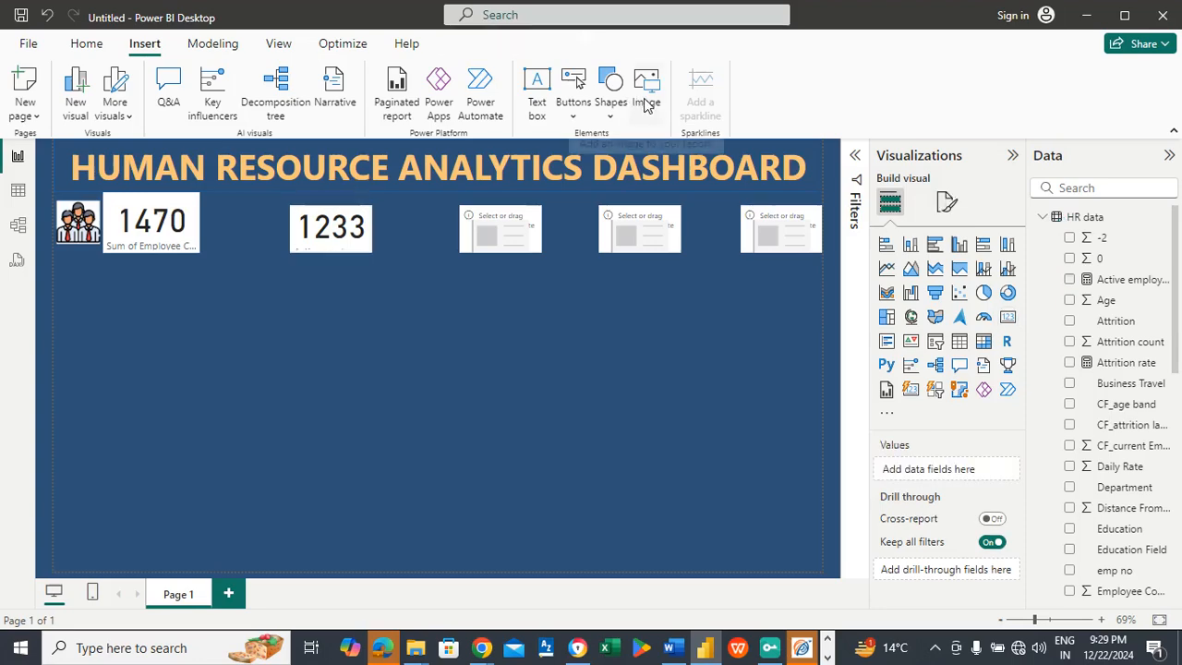
left_click(646, 104)
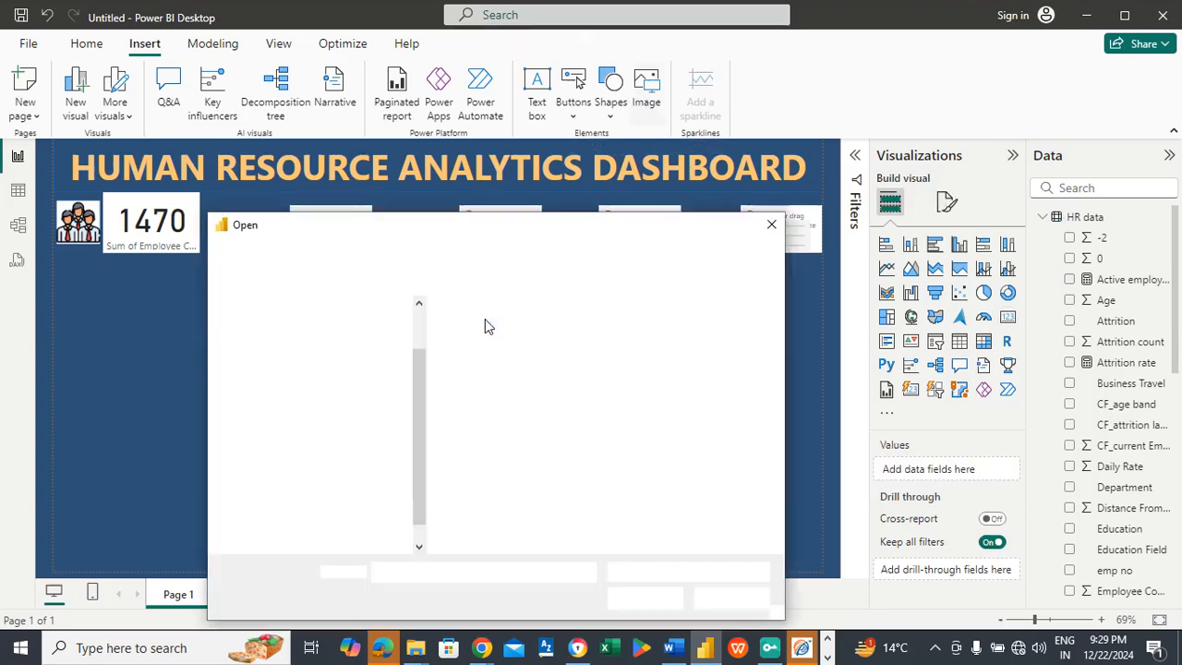
left_click(694, 351)
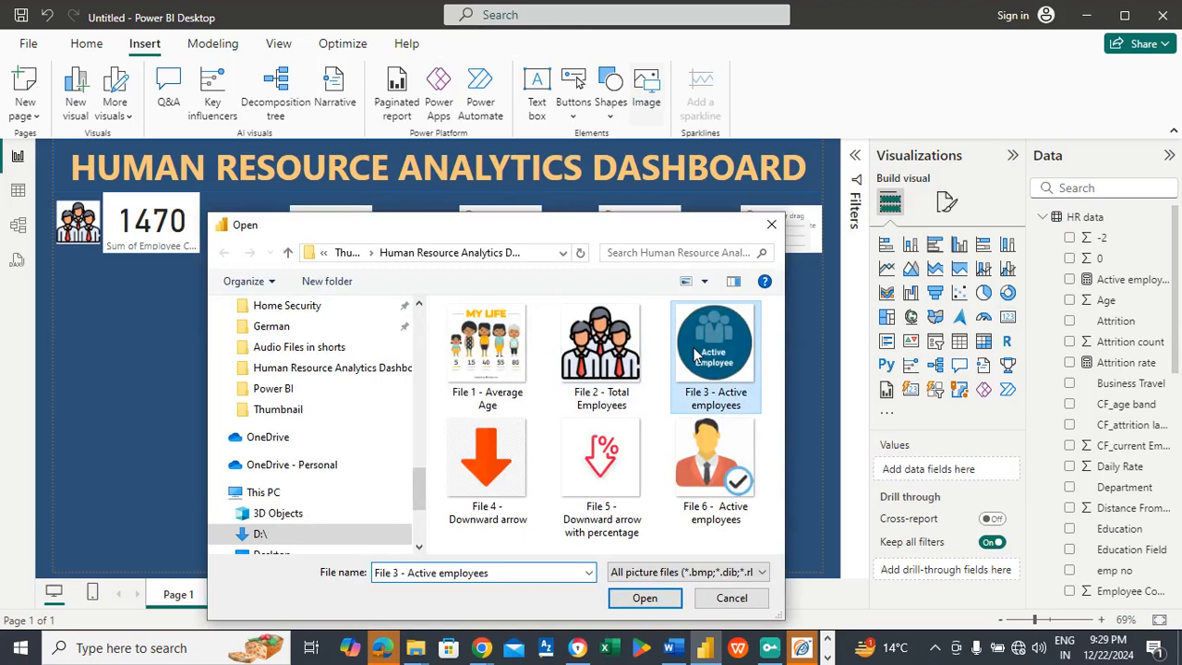
left_click(647, 598)
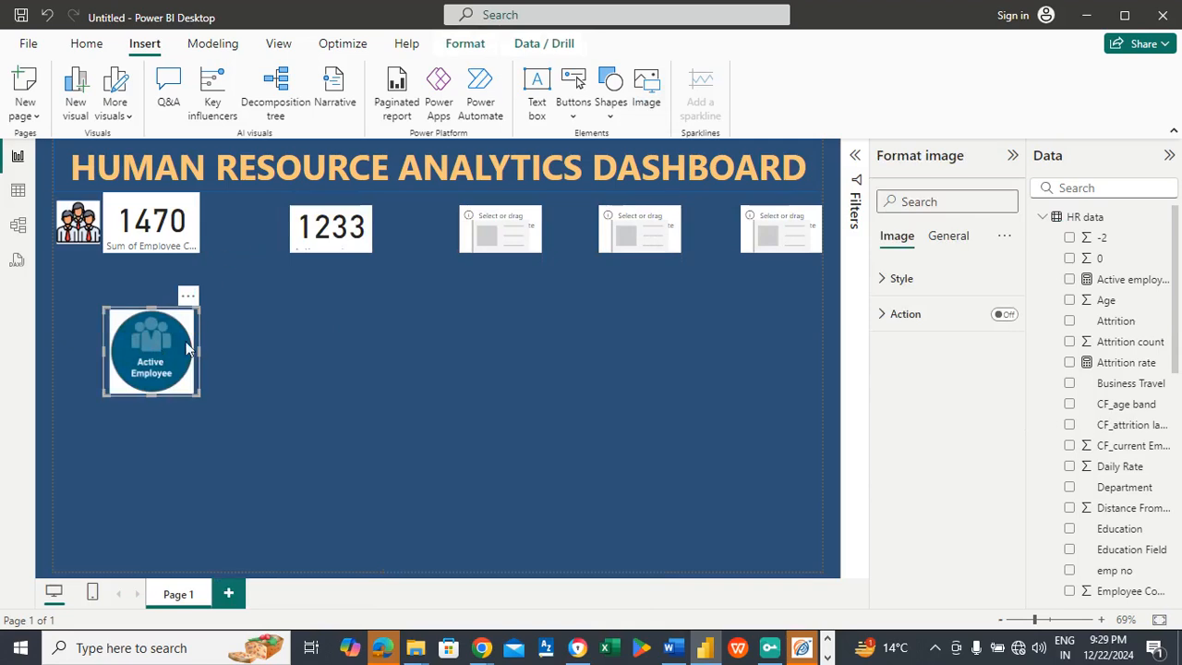
left_click_drag(163, 334, 252, 219)
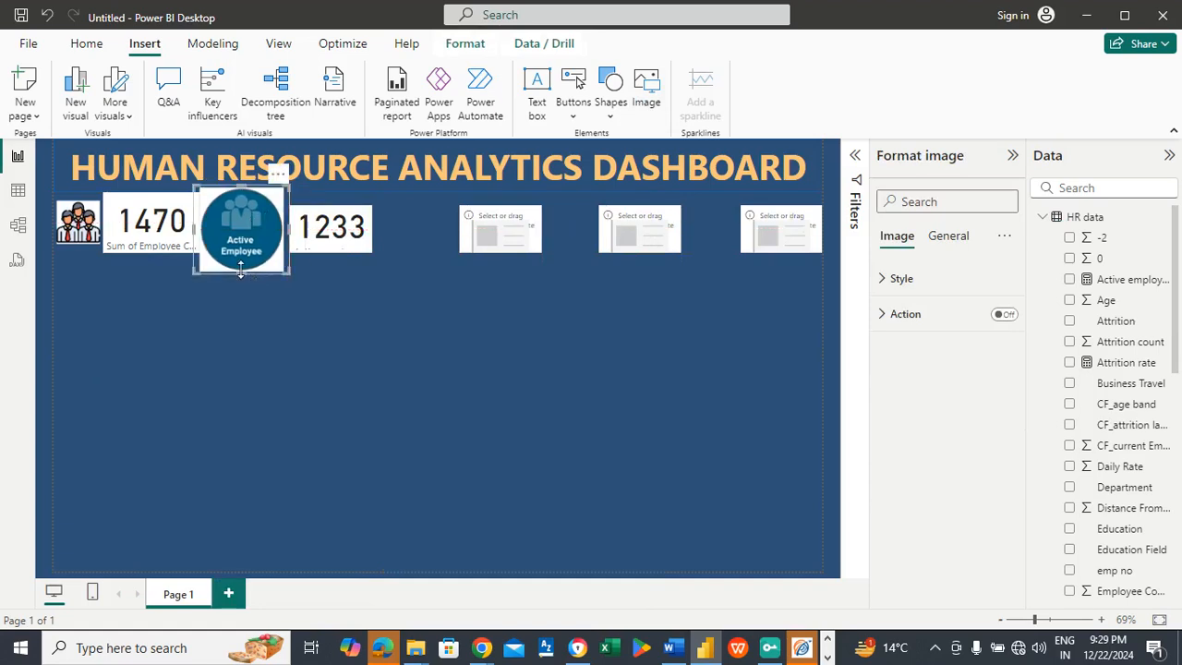
left_click_drag(241, 272, 247, 251)
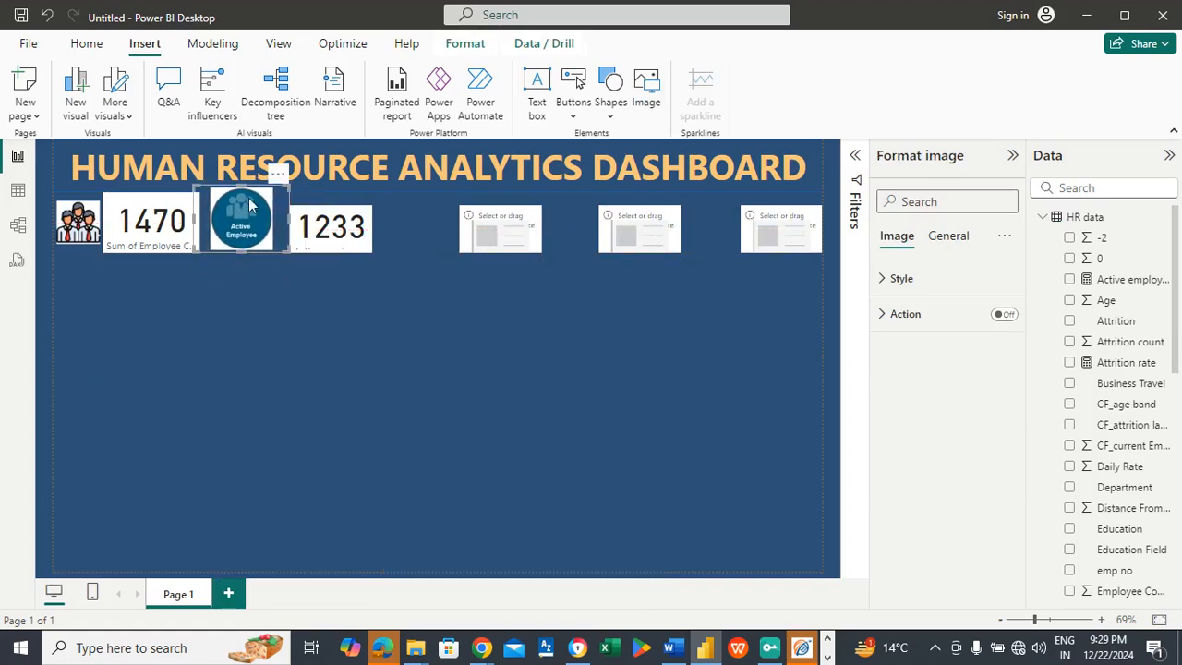
left_click_drag(243, 189, 242, 196)
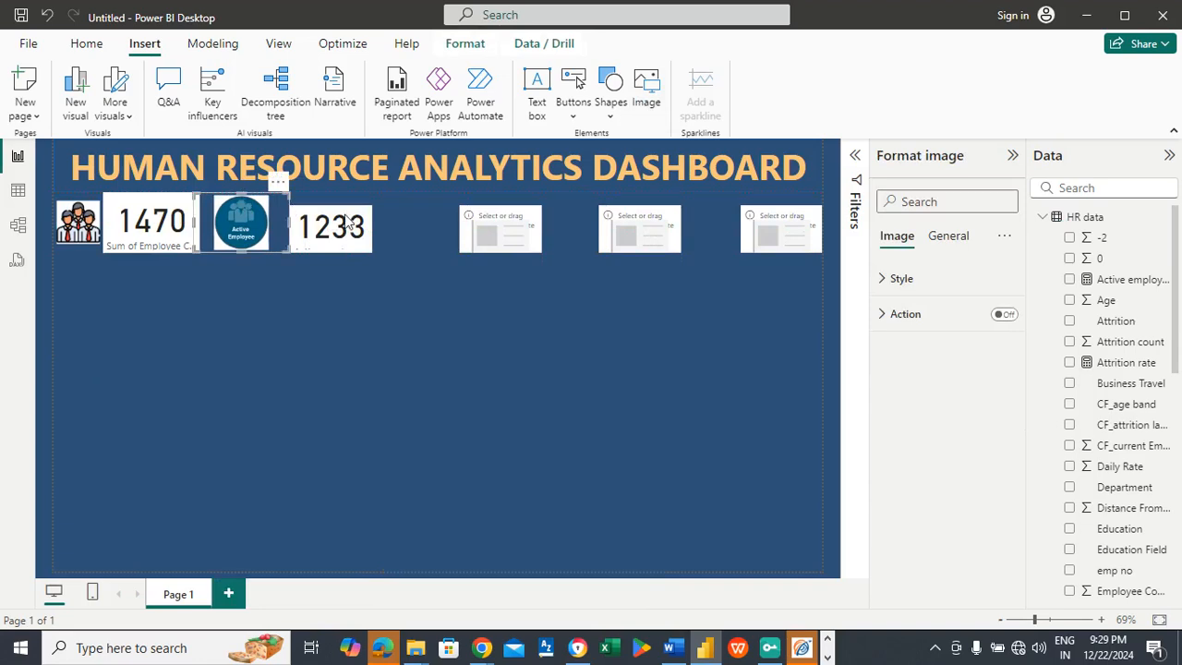
Step: Align the Active employees card with the row and move it and its picture closer to the Employee Count card
left_click(347, 216)
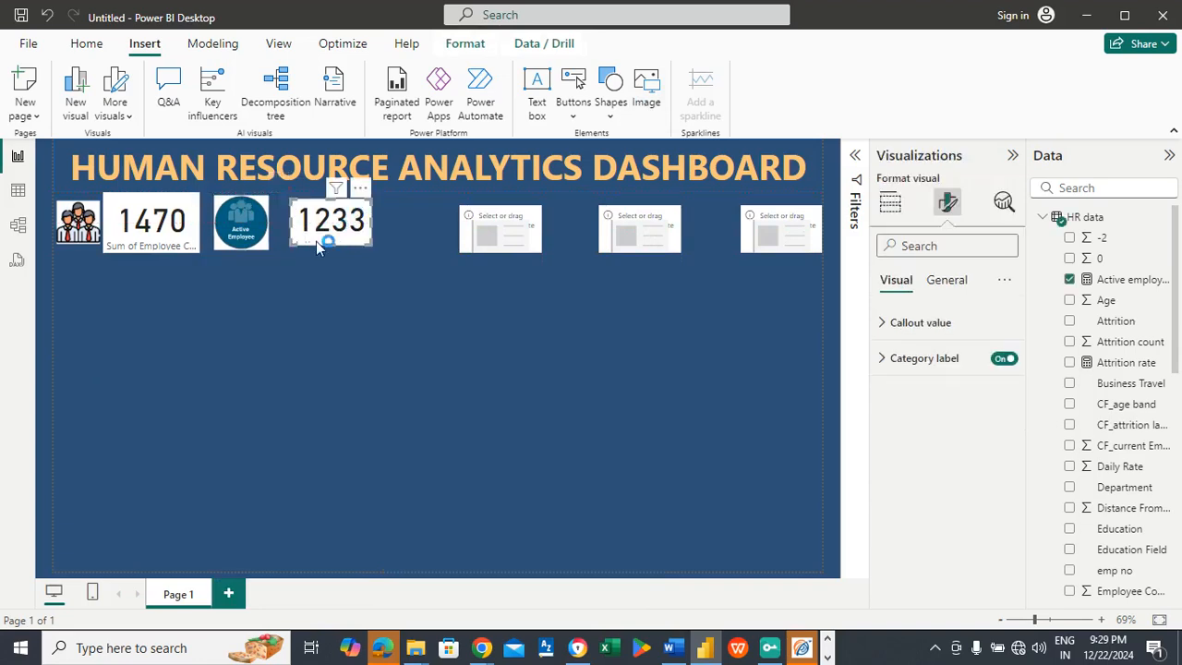
left_click_drag(327, 247, 236, 220)
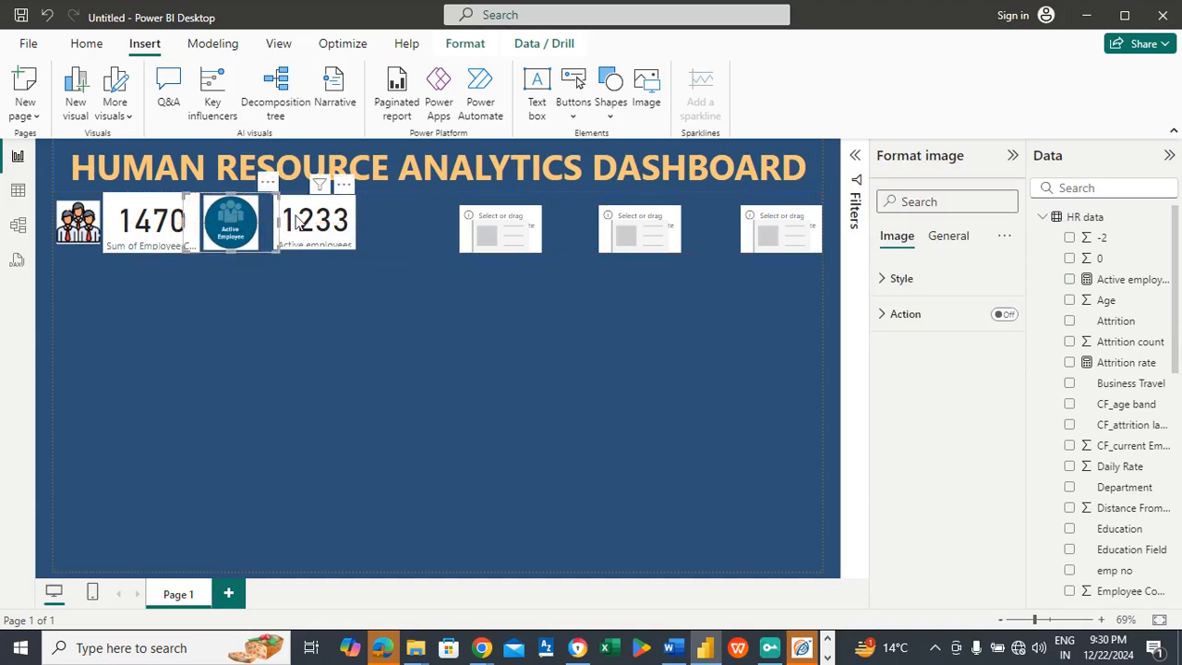
left_click_drag(305, 223, 295, 223)
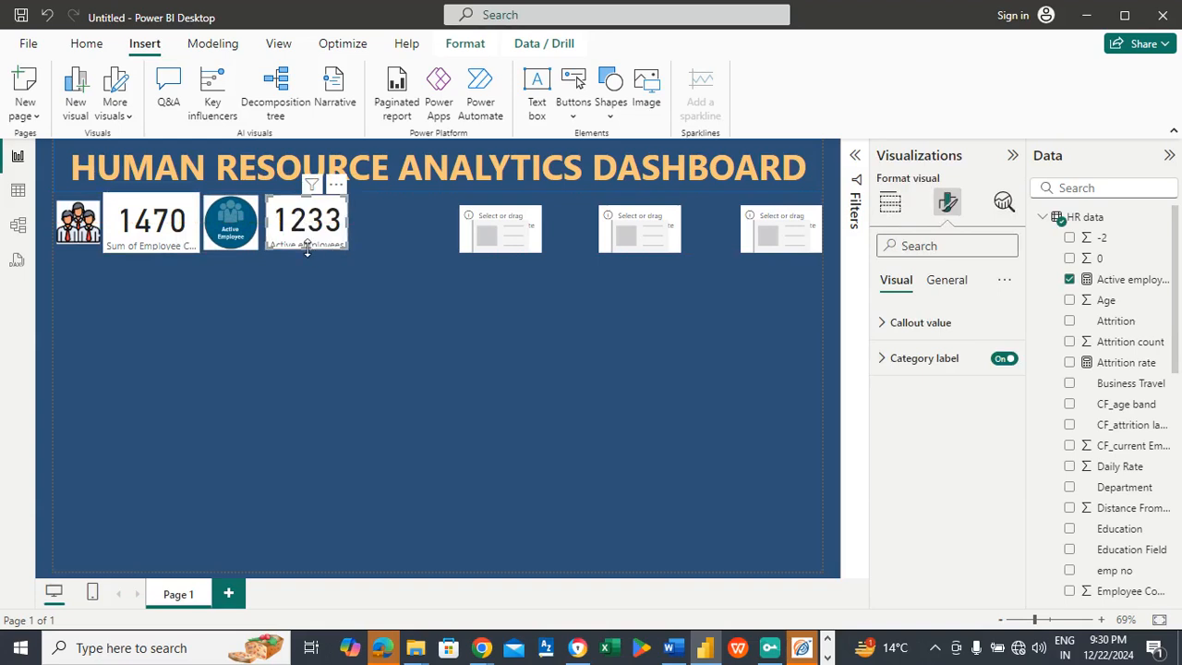
Step: Insert the picture File 4 - Downward arrow and fit it beside the Active employees card at card height
left_click(399, 229)
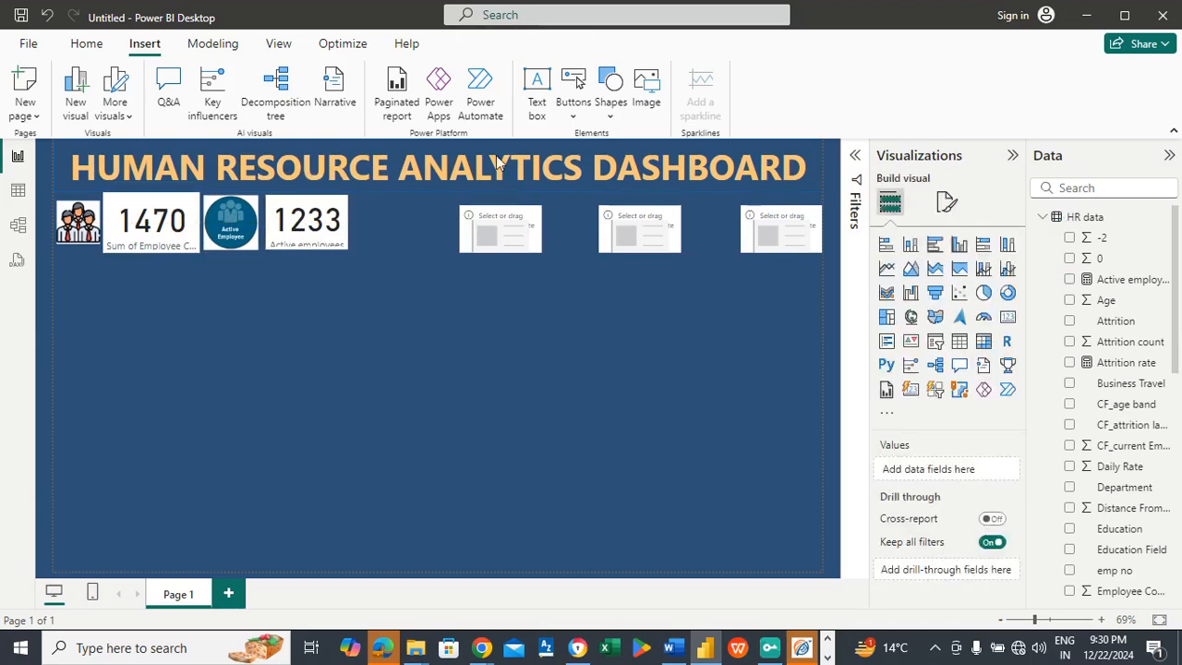
left_click(613, 103)
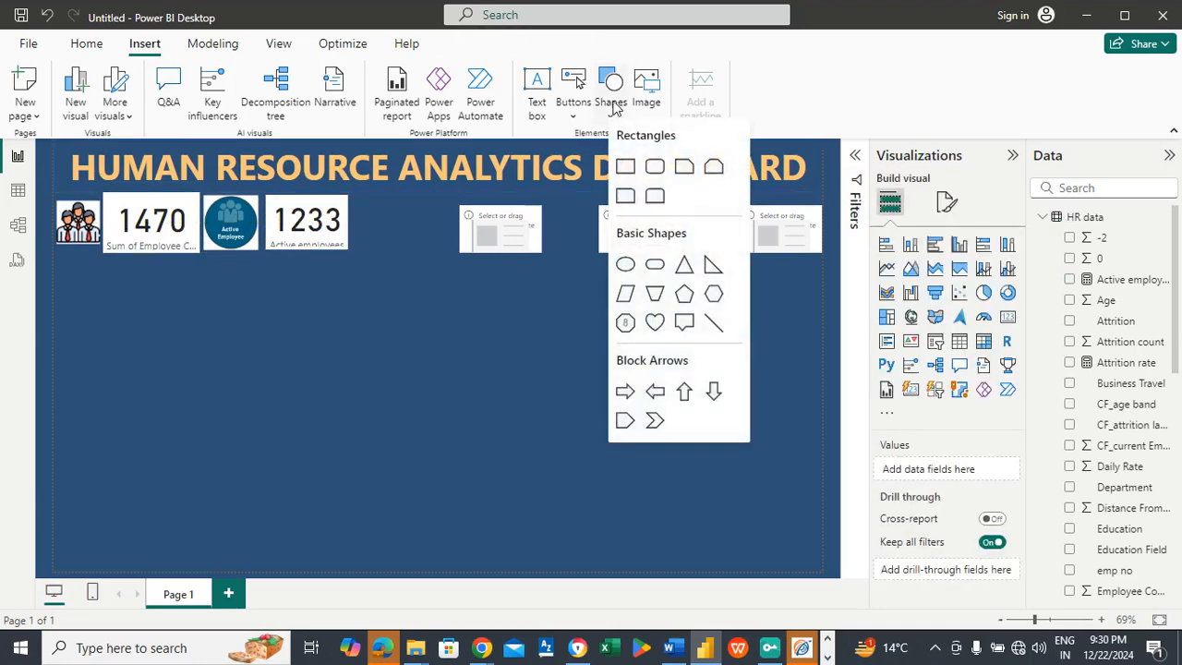
left_click(644, 88)
left_click(643, 88)
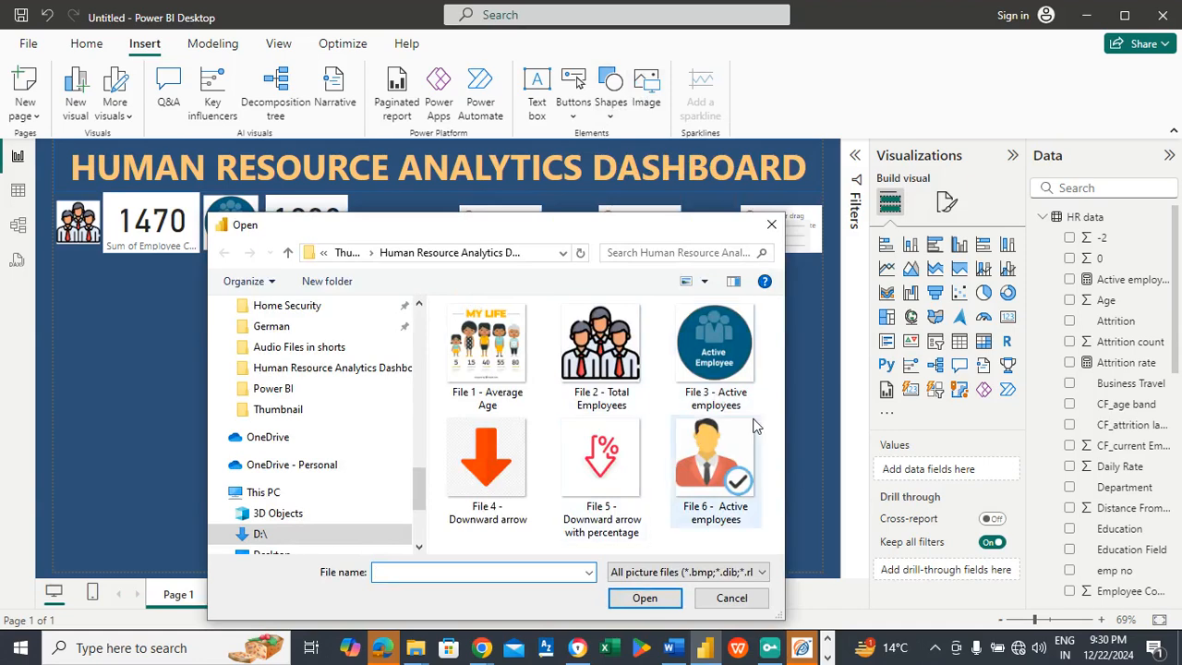
left_click(499, 489)
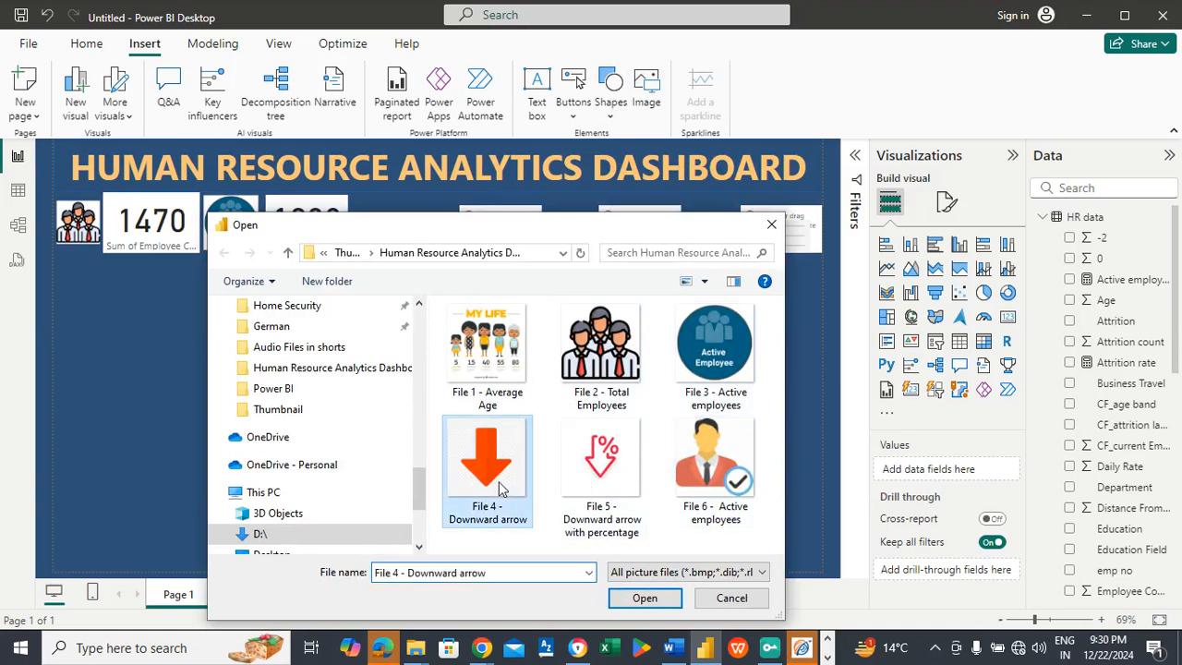
left_click(643, 598)
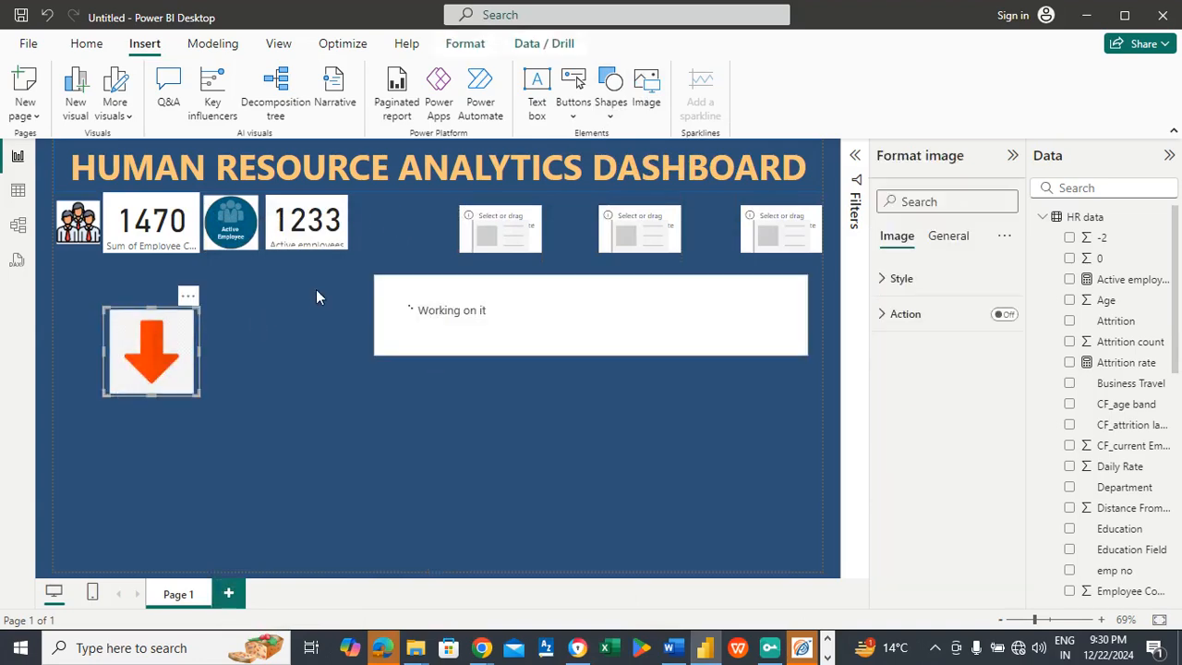
left_click_drag(160, 343, 408, 233)
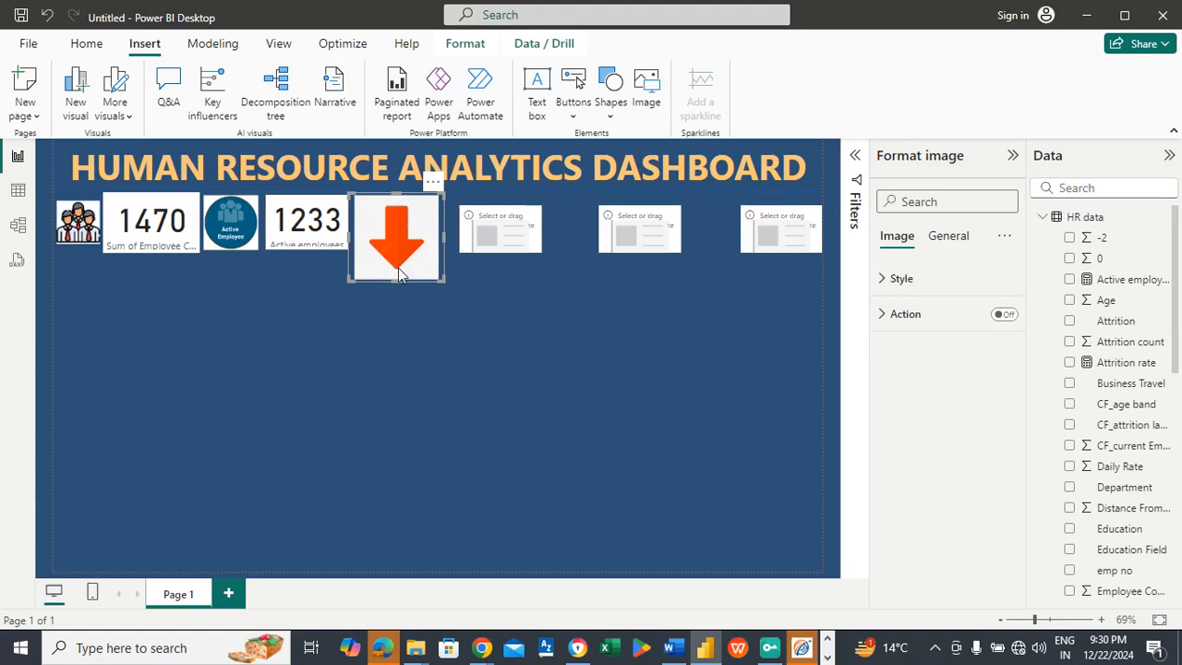
left_click_drag(392, 274, 392, 253)
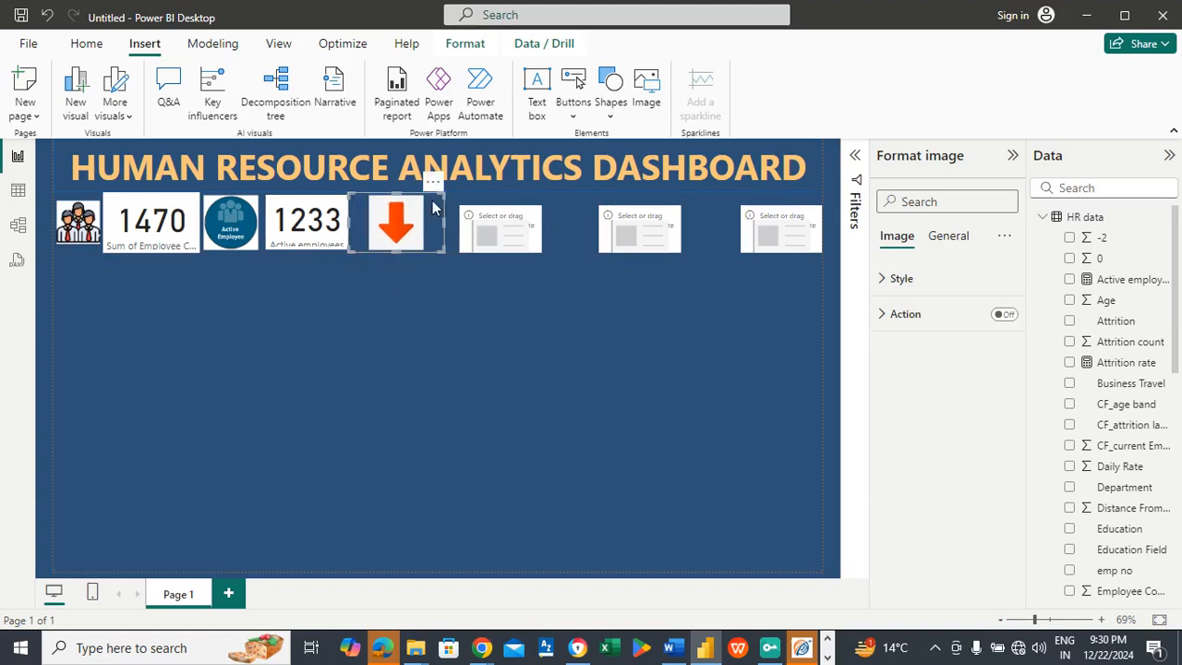
left_click_drag(442, 220, 421, 225)
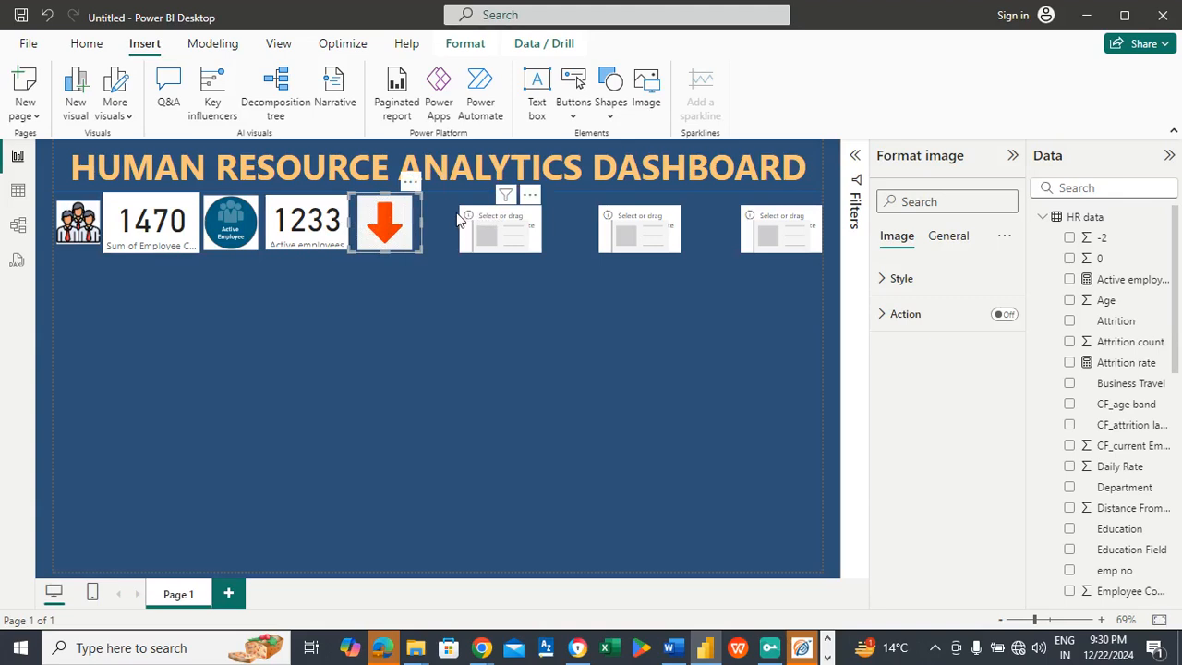
Step: Move the third, empty card close to the red arrow picture and adjust the arrow's position between the two cards
mouse_move(476, 222)
left_mouse_down()
mouse_move(440, 225)
mouse_move(480, 224)
mouse_move(460, 226)
left_mouse_up()
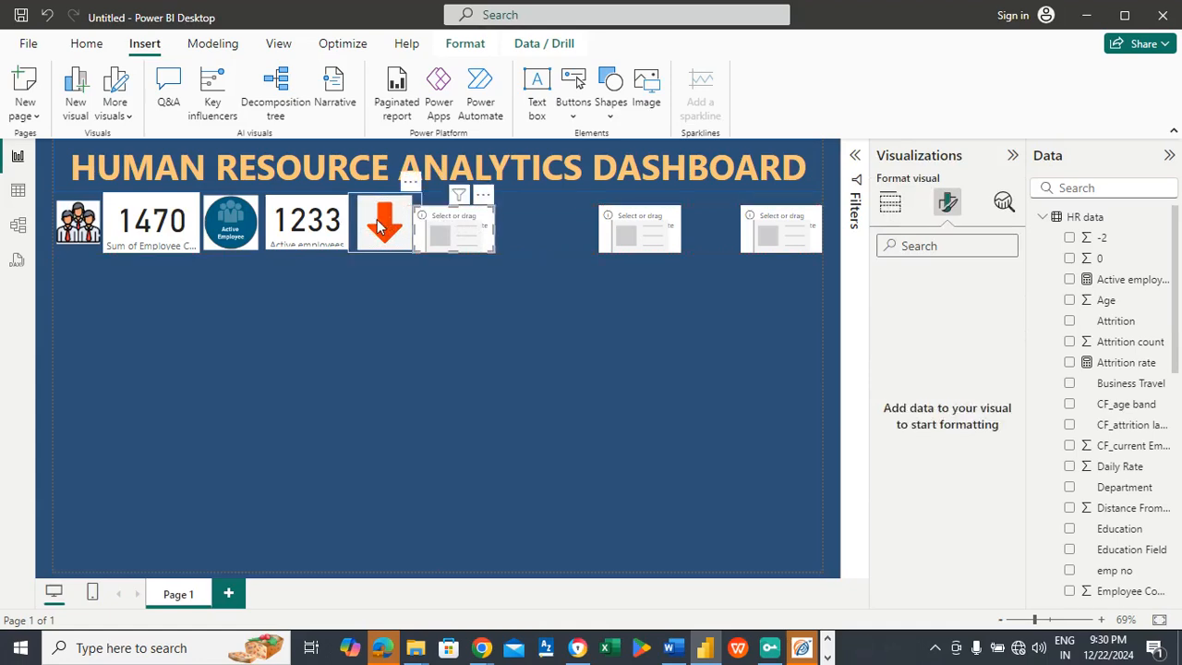
left_click_drag(377, 222, 396, 224)
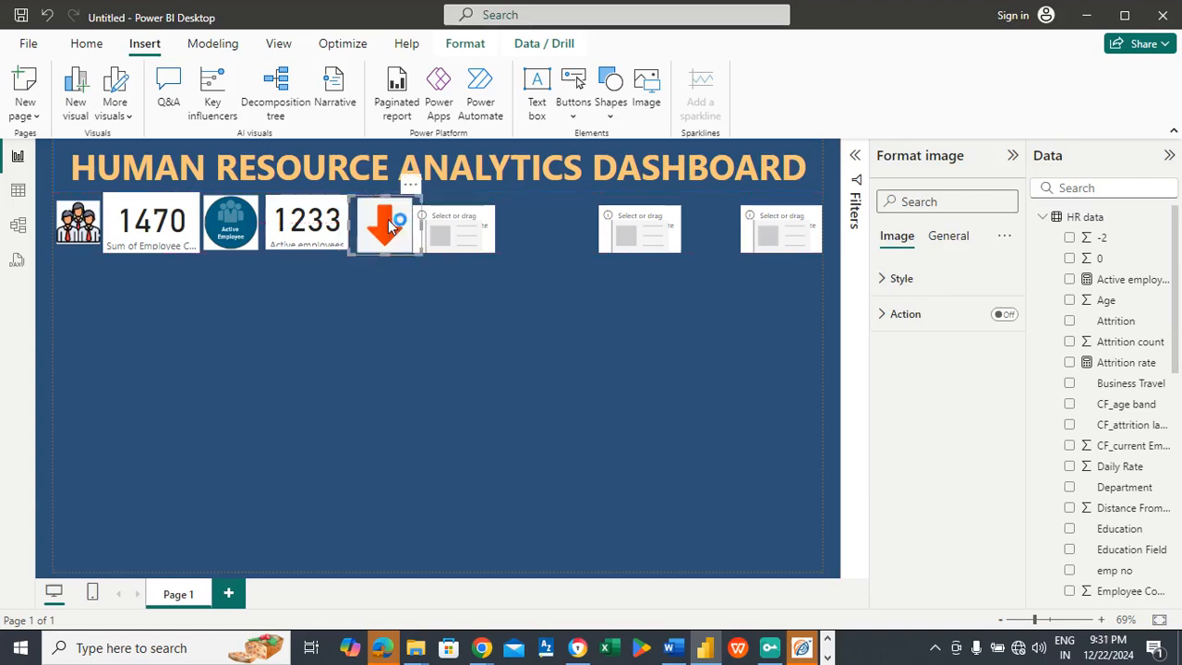
left_click(445, 226)
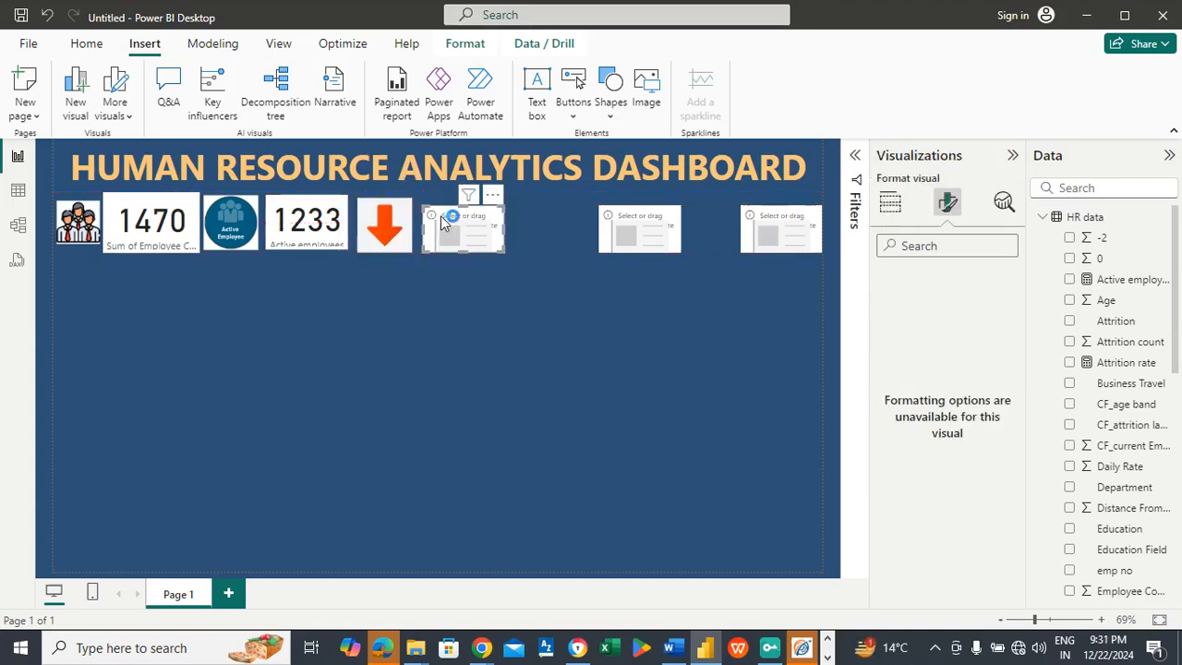
left_click_drag(397, 226, 349, 231)
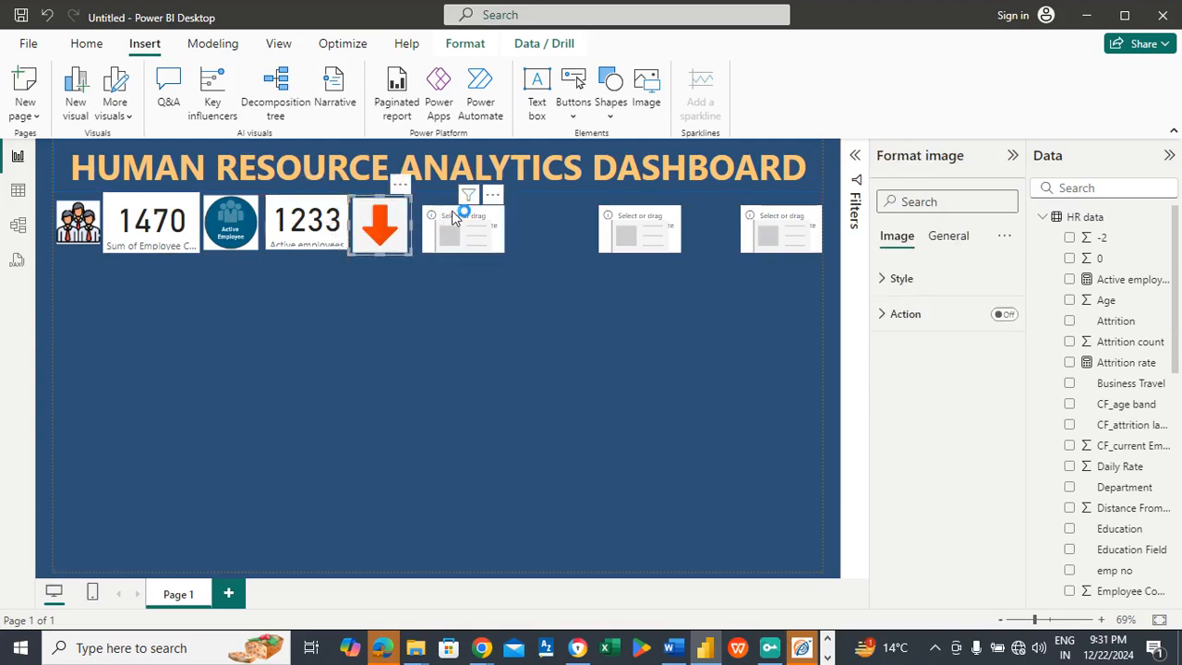
Step: Enlarge the third card to fill the row height beside the arrow picture and show the Attrition count field in it
left_click(428, 229)
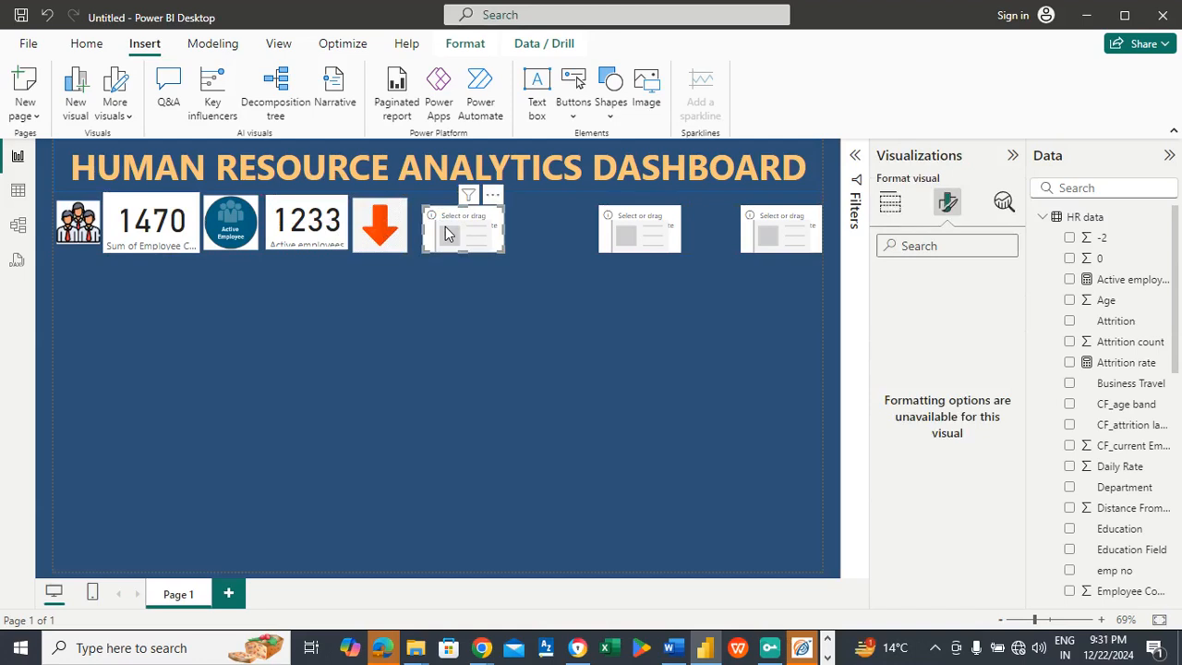
left_click_drag(464, 204, 412, 225)
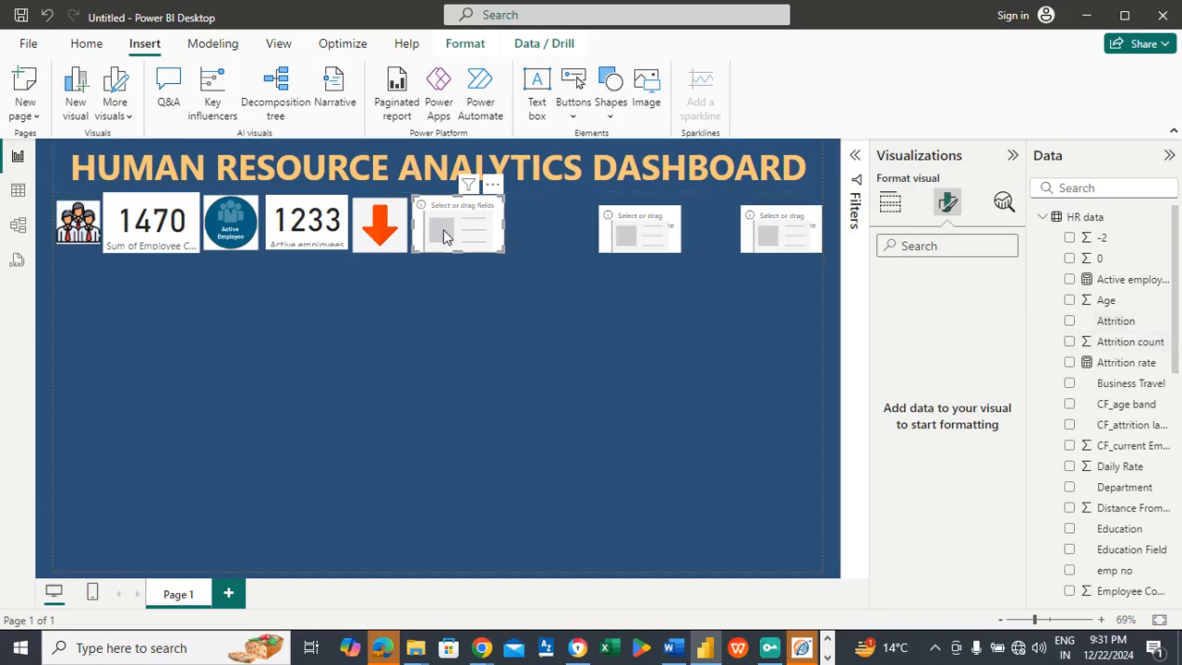
left_click(890, 201)
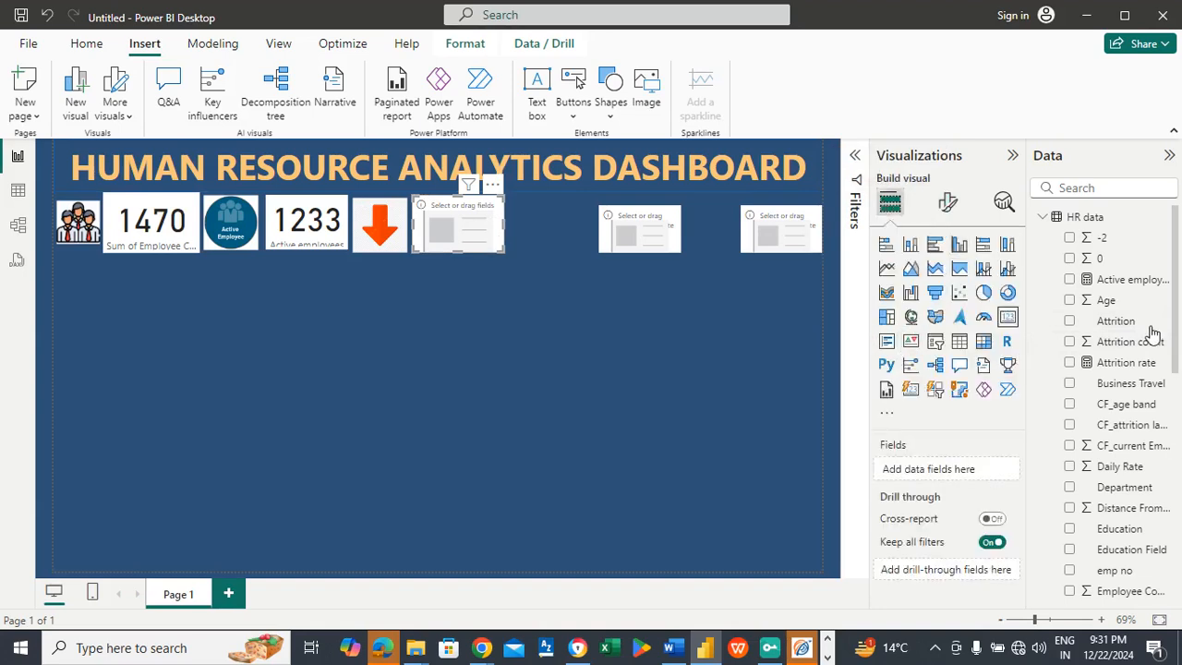
left_click_drag(1120, 347, 967, 471)
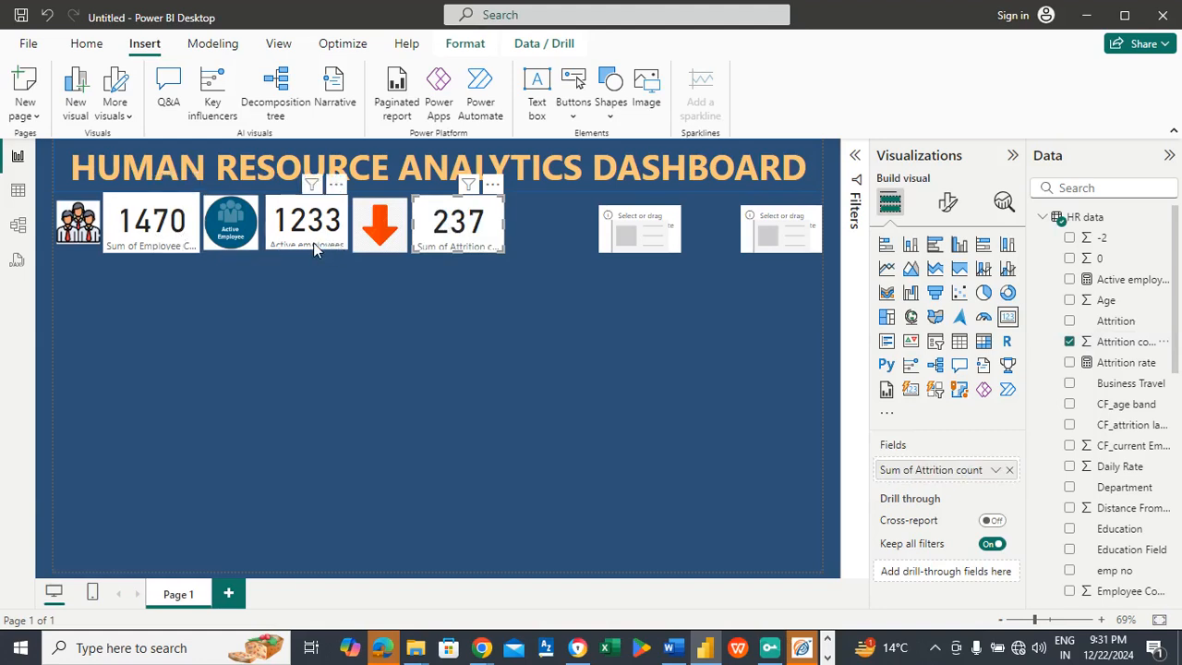
Step: Insert the picture File 5 - Downward arrow with percentage and fit it beside the Attrition count card at card height
left_click(544, 222)
left_click(644, 104)
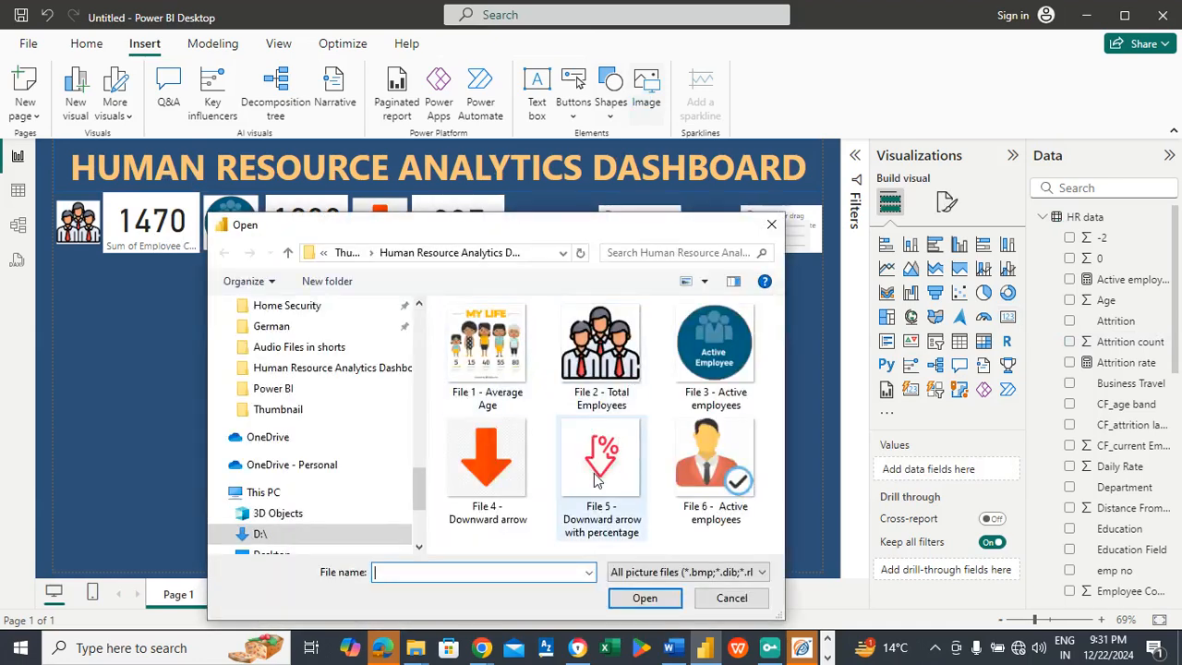
left_click(596, 480)
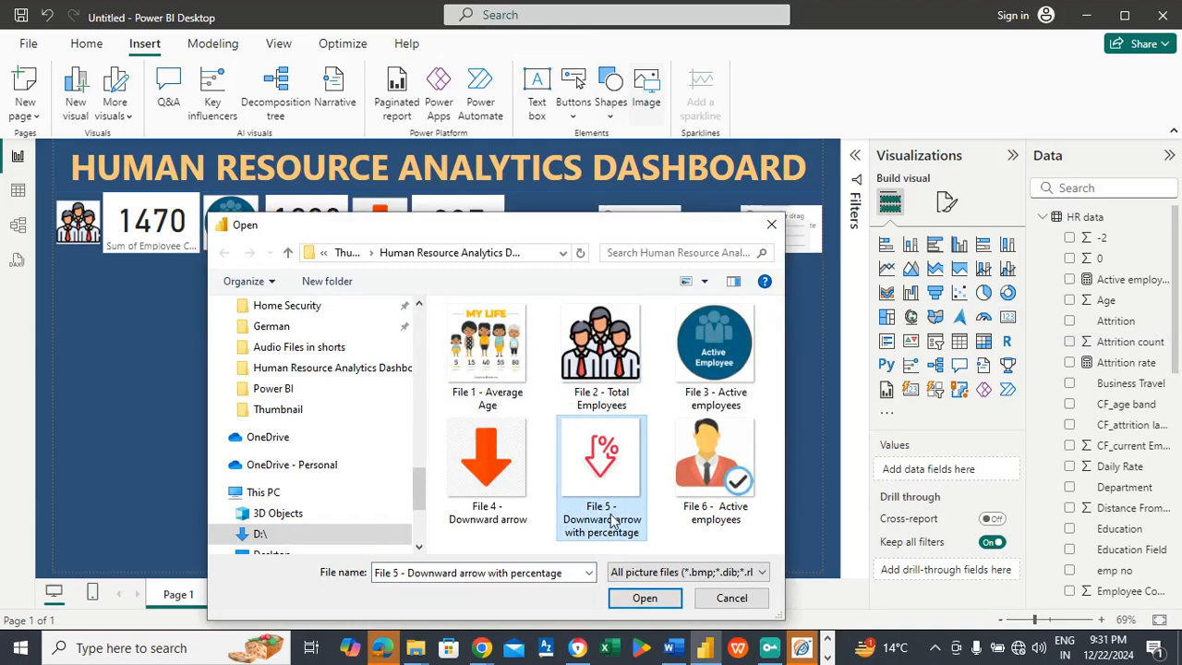
left_click(644, 597)
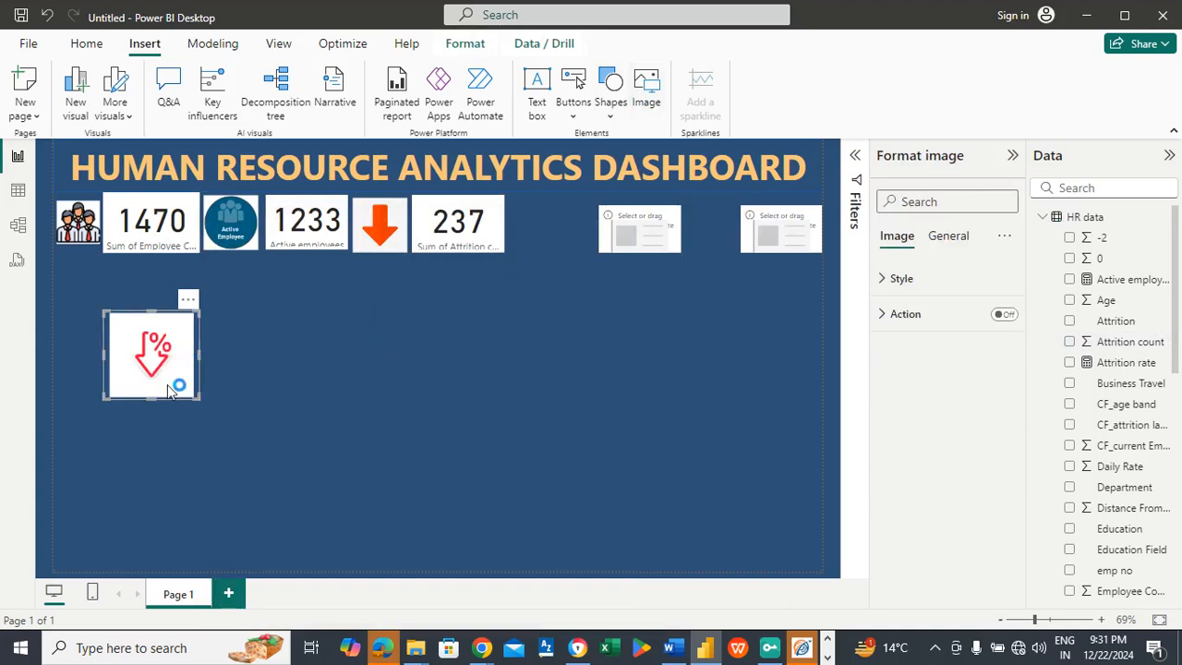
left_click_drag(144, 360, 544, 265)
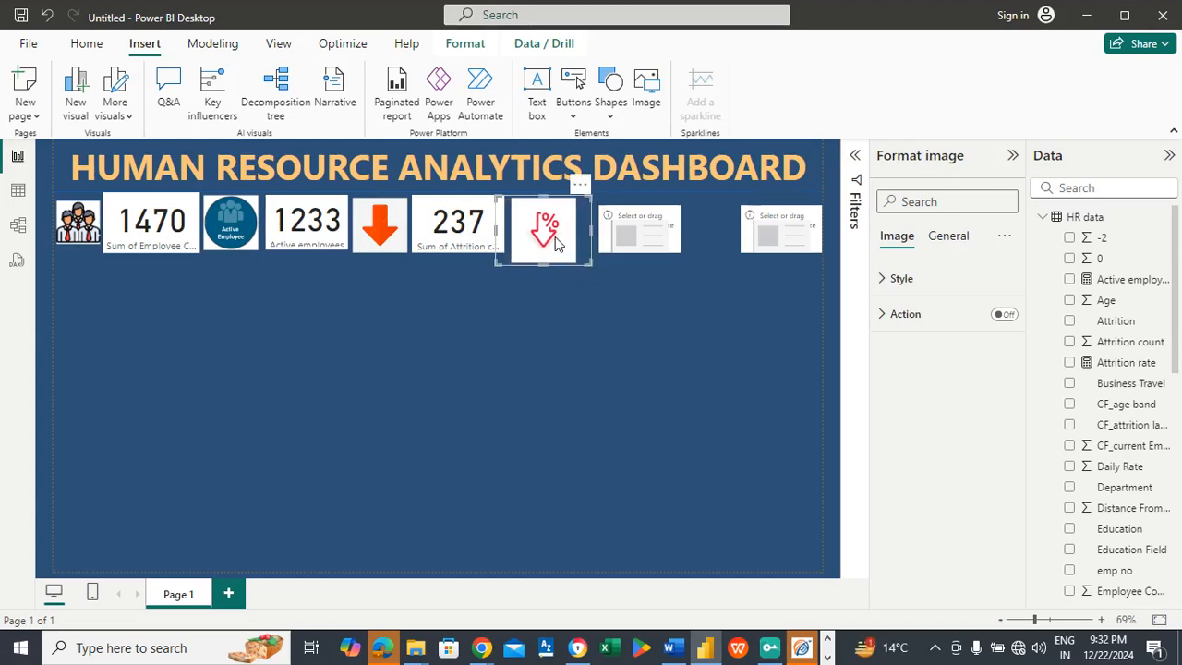
left_click_drag(496, 229, 506, 231)
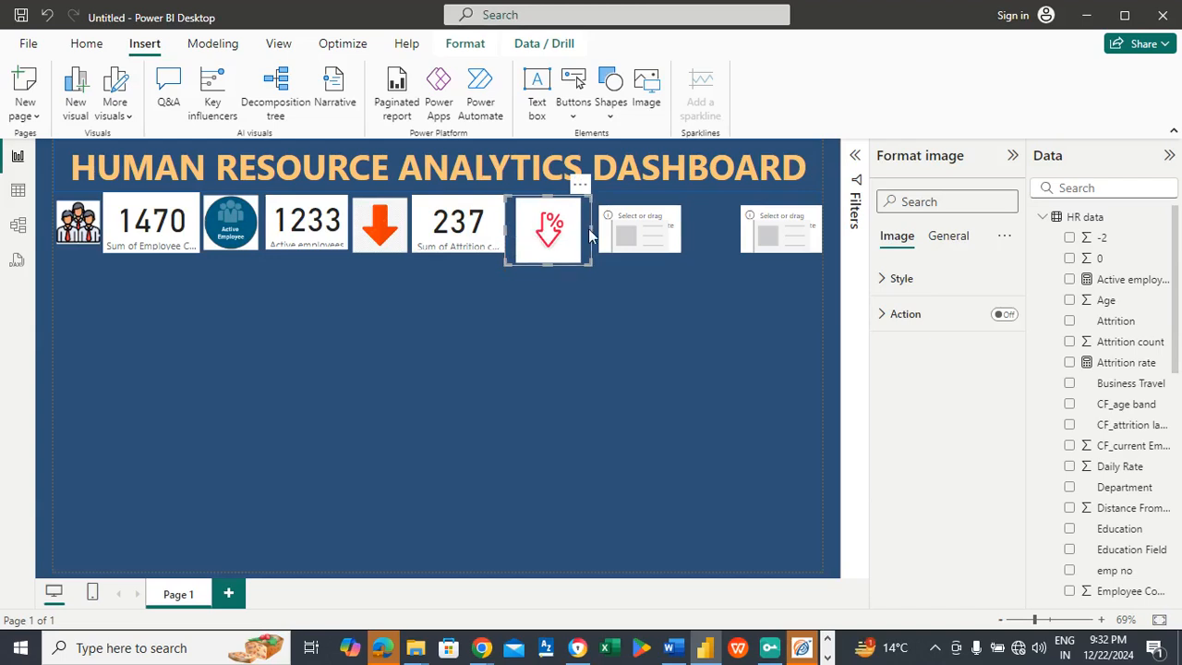
left_click_drag(590, 230, 585, 223)
left_click_drag(546, 263, 546, 252)
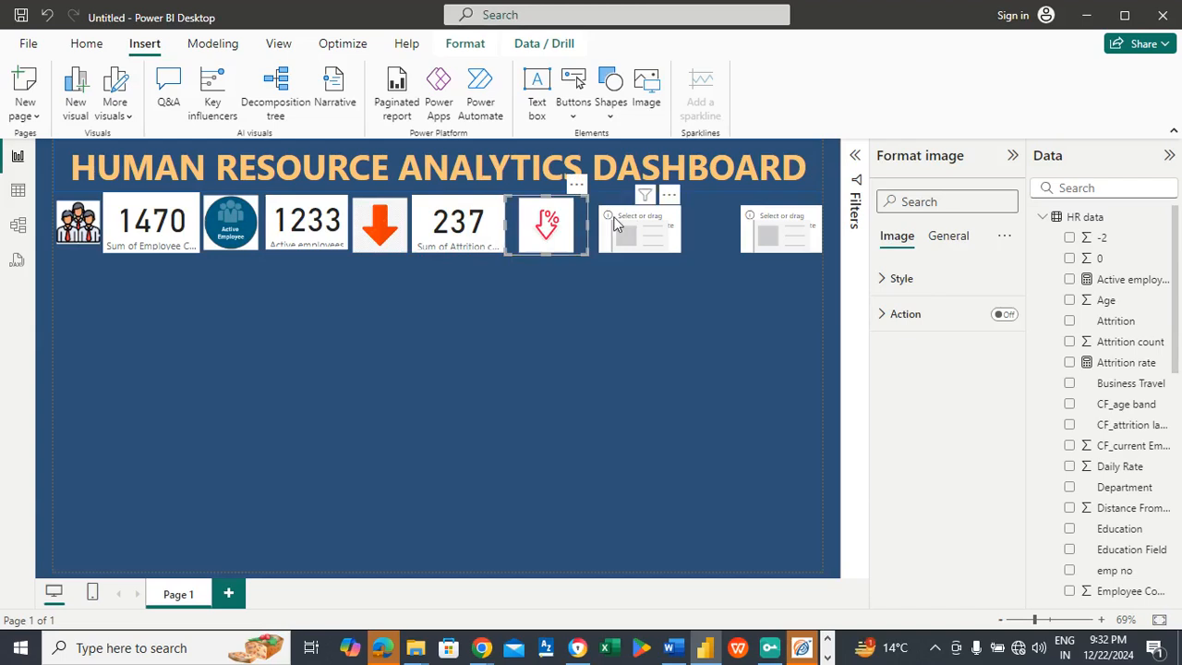
Step: Fit the fourth card beside the percentage arrow picture at row height and show the Attrition rate measure in it
left_click(601, 238)
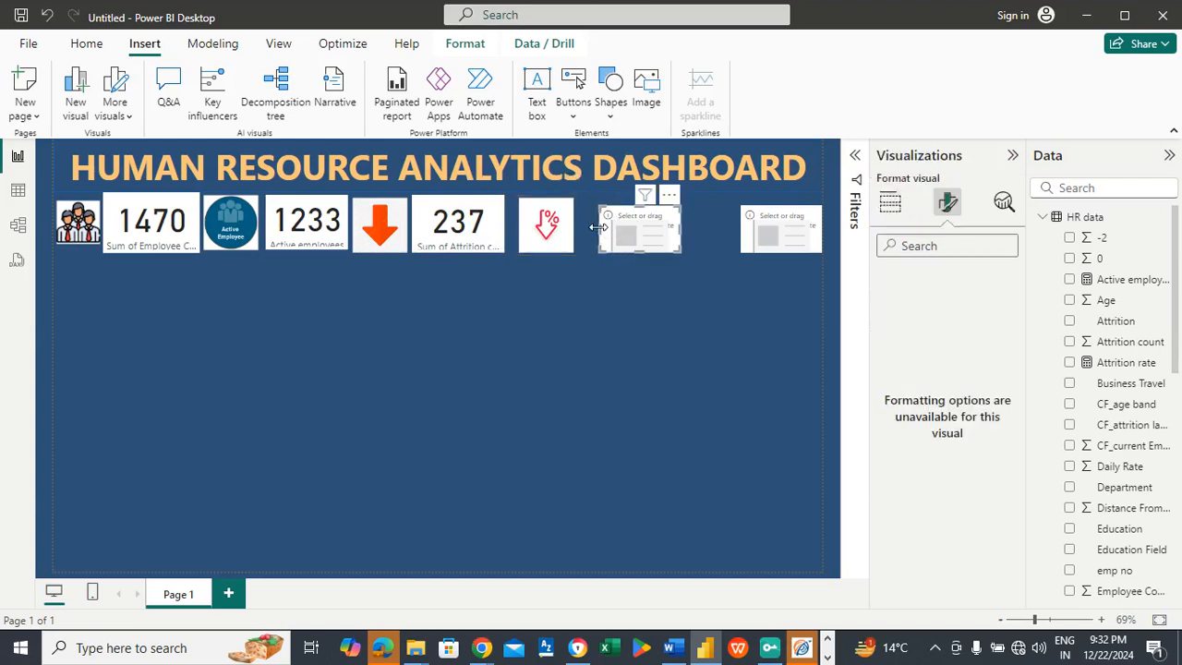
left_click_drag(619, 229, 619, 197)
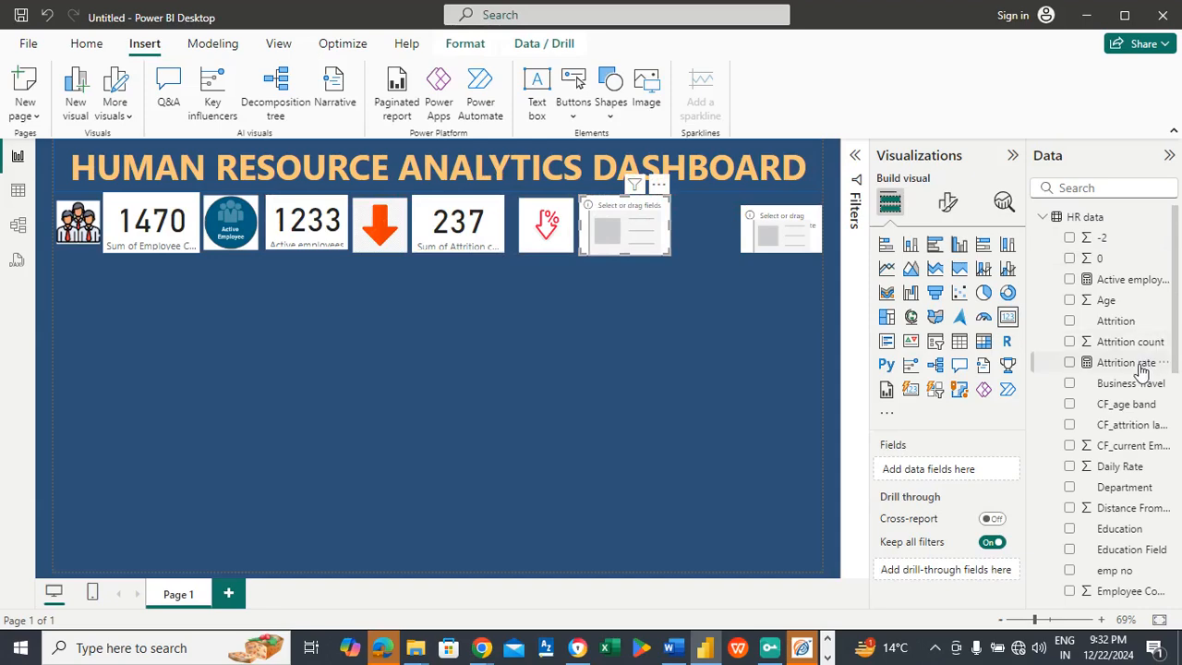
left_click_drag(1142, 369, 739, 280)
left_click_drag(1111, 369, 949, 478)
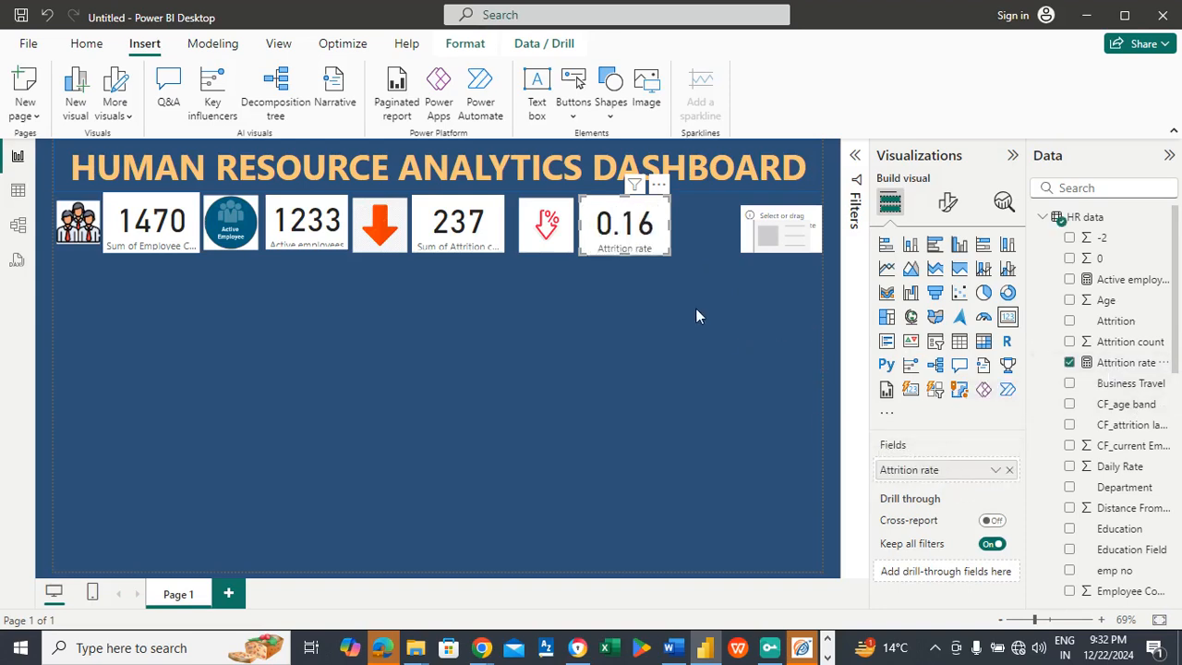
Step: Format the Attrition rate card's value as a percentage with 0 decimal places
left_click(945, 203)
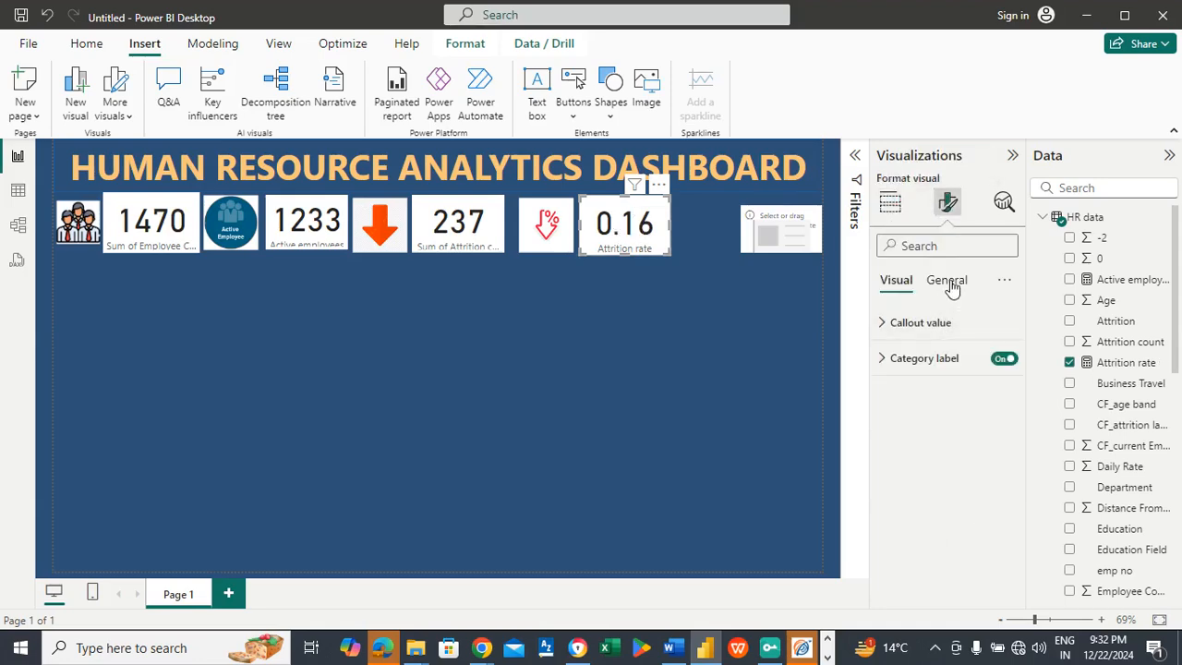
left_click(949, 283)
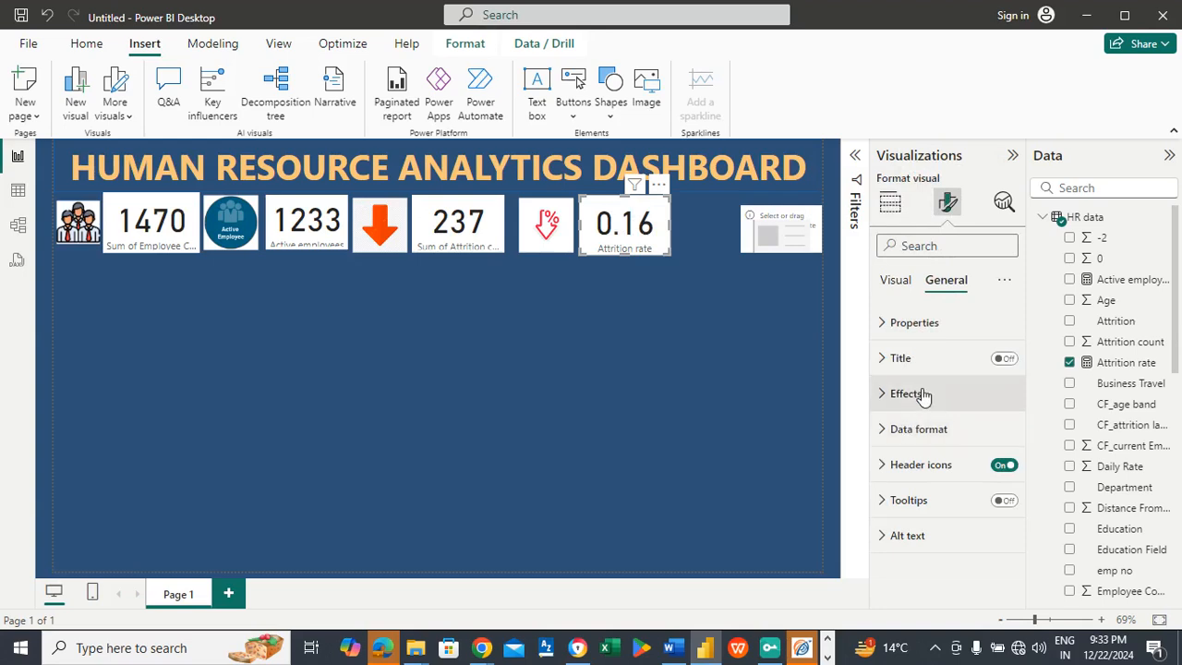
left_click(915, 430)
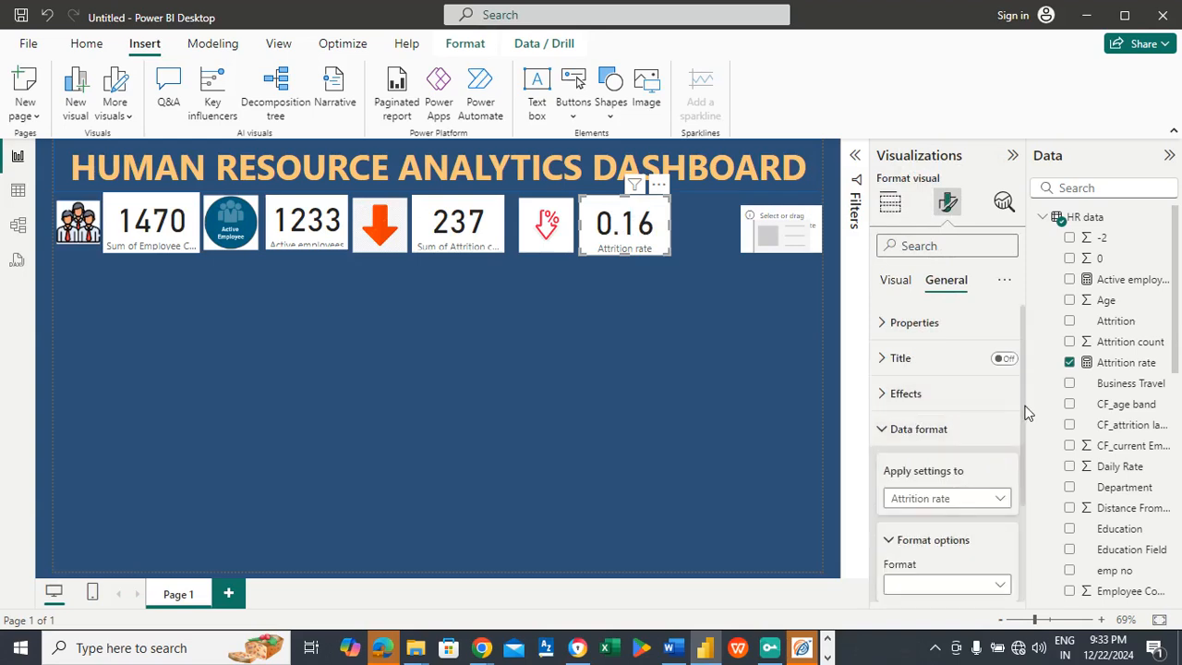
scroll(1027, 413, "down", 2)
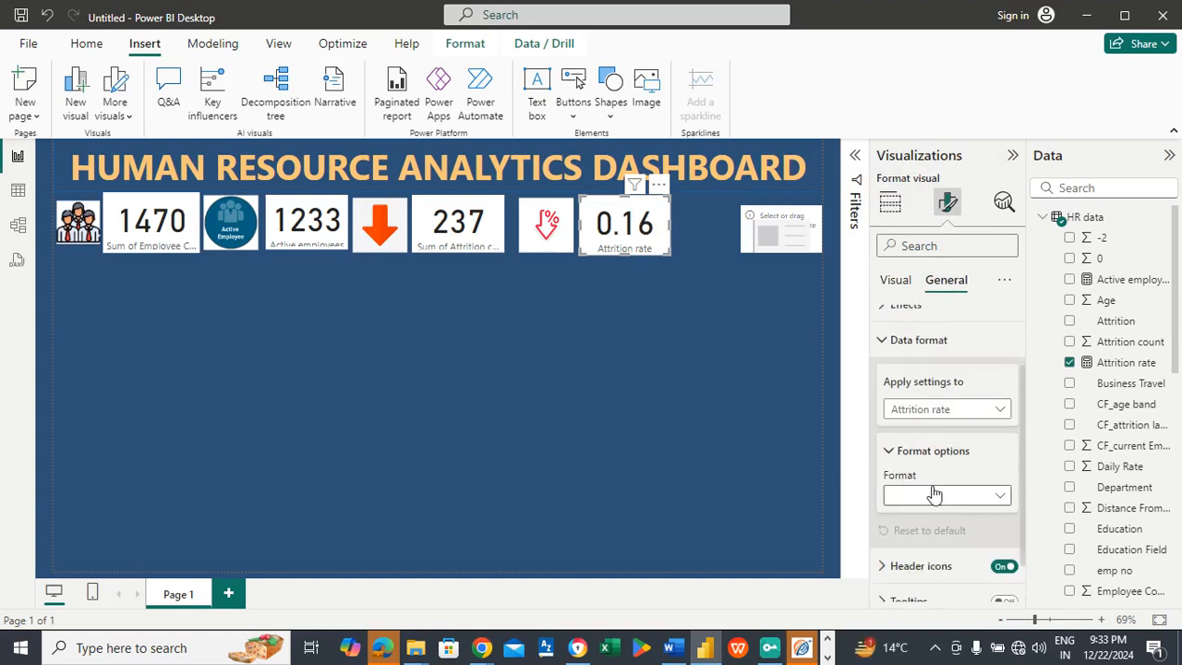
left_click(934, 495)
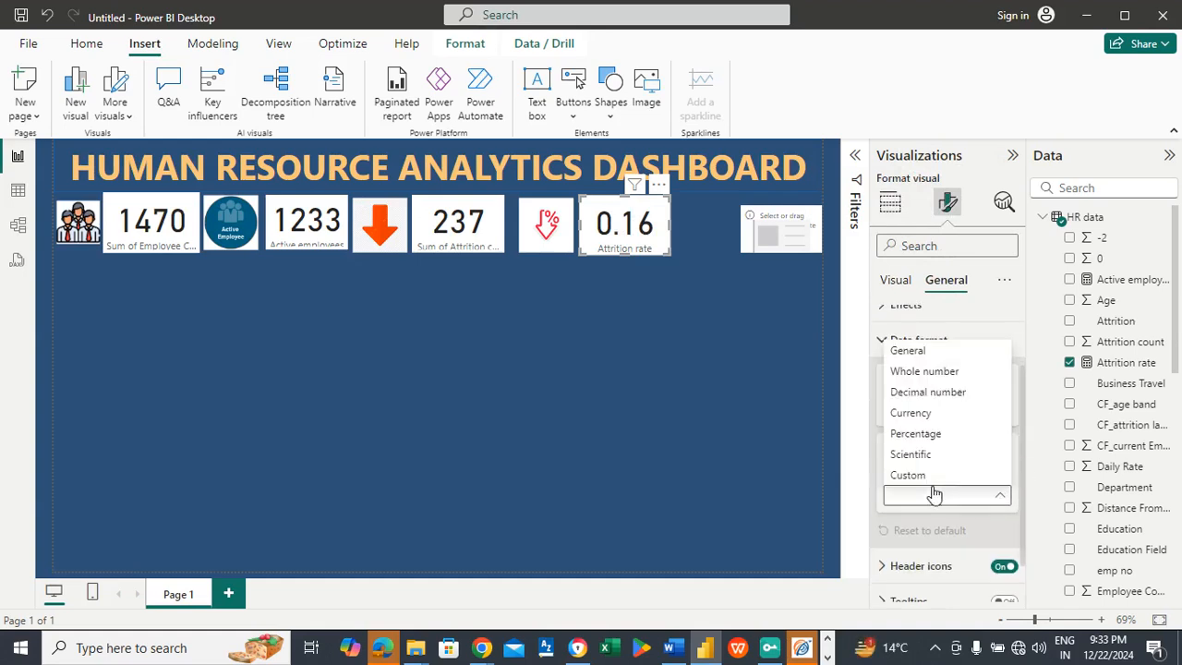
left_click(921, 434)
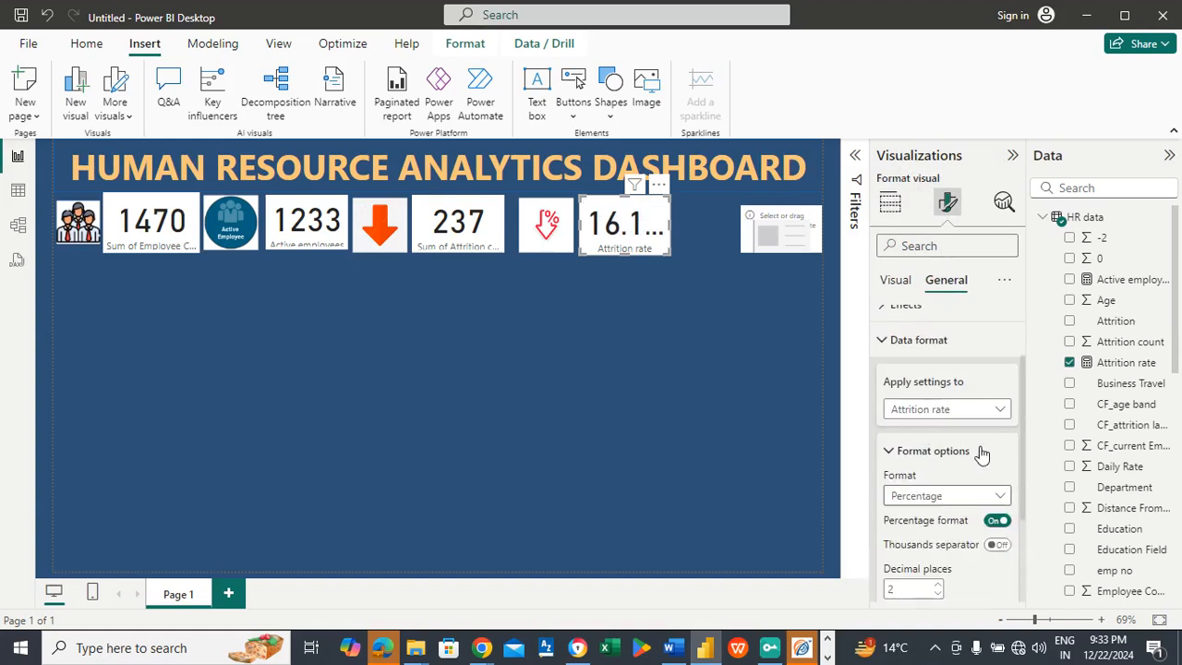
scroll(1026, 449, "down", 1)
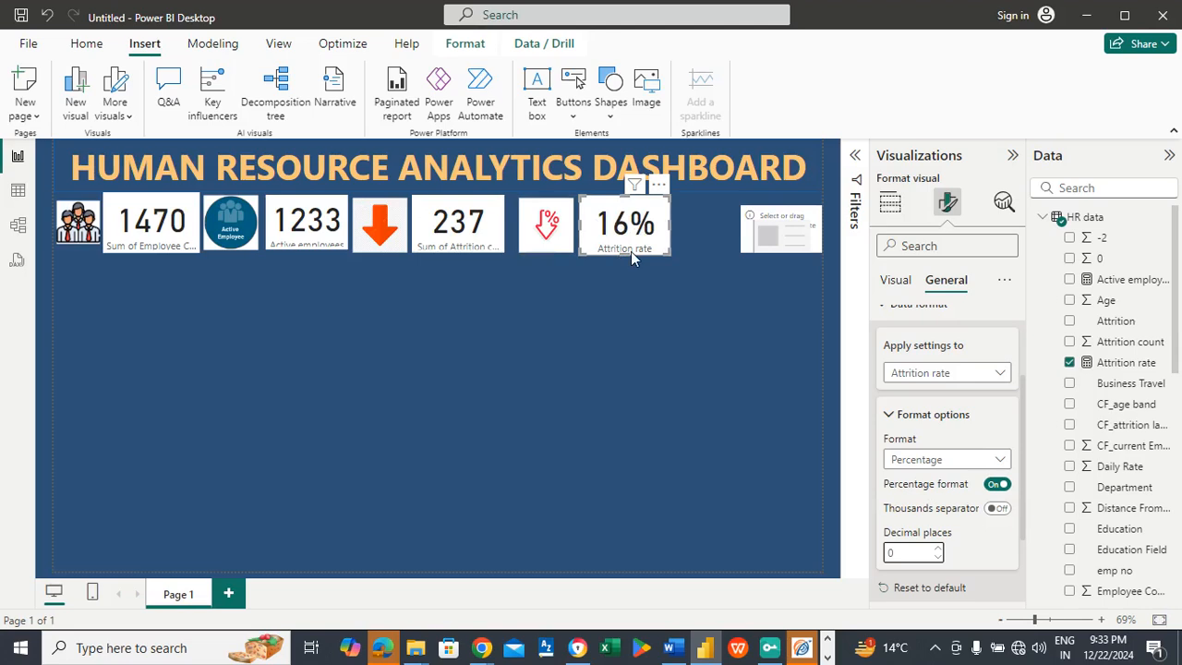
Step: Reduce the heights of the Attrition rate card, the red arrow picture and the Attrition count card, and widen the Attrition count card
left_click_drag(627, 251, 628, 251)
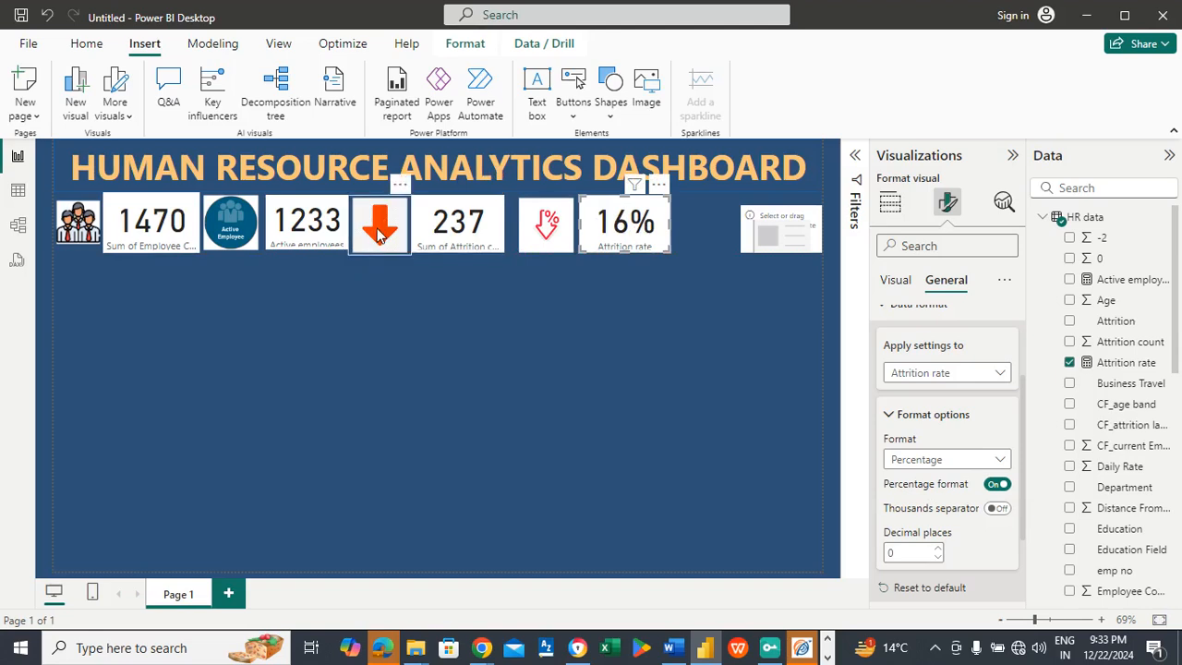
left_click(377, 252)
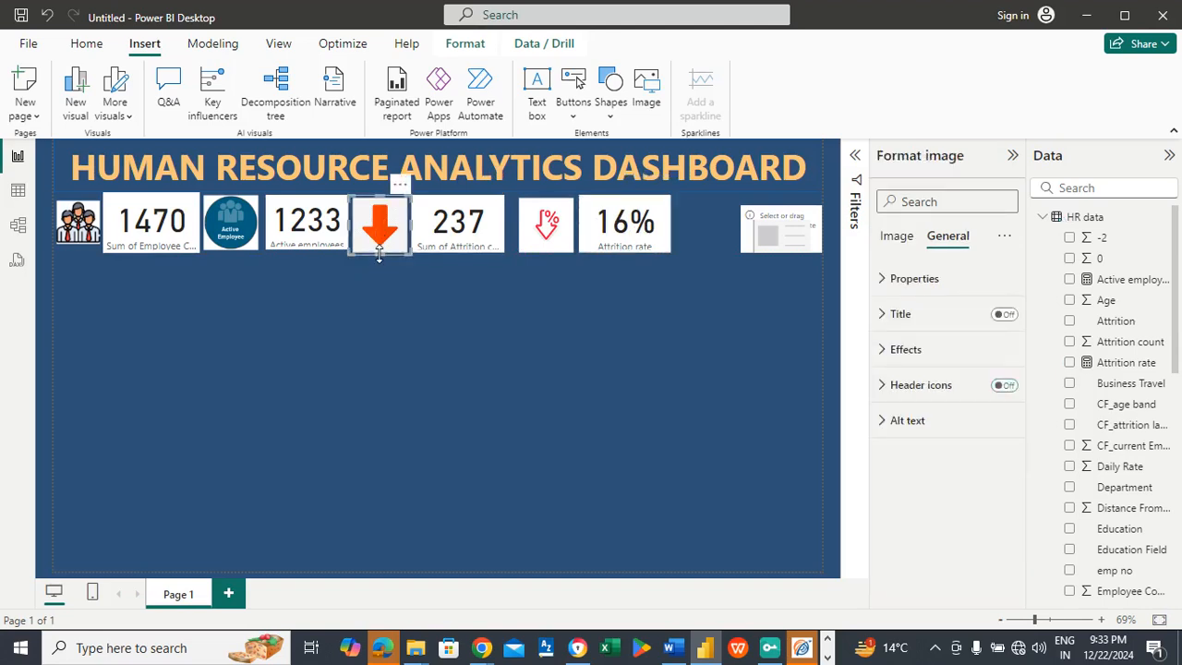
left_click(378, 248)
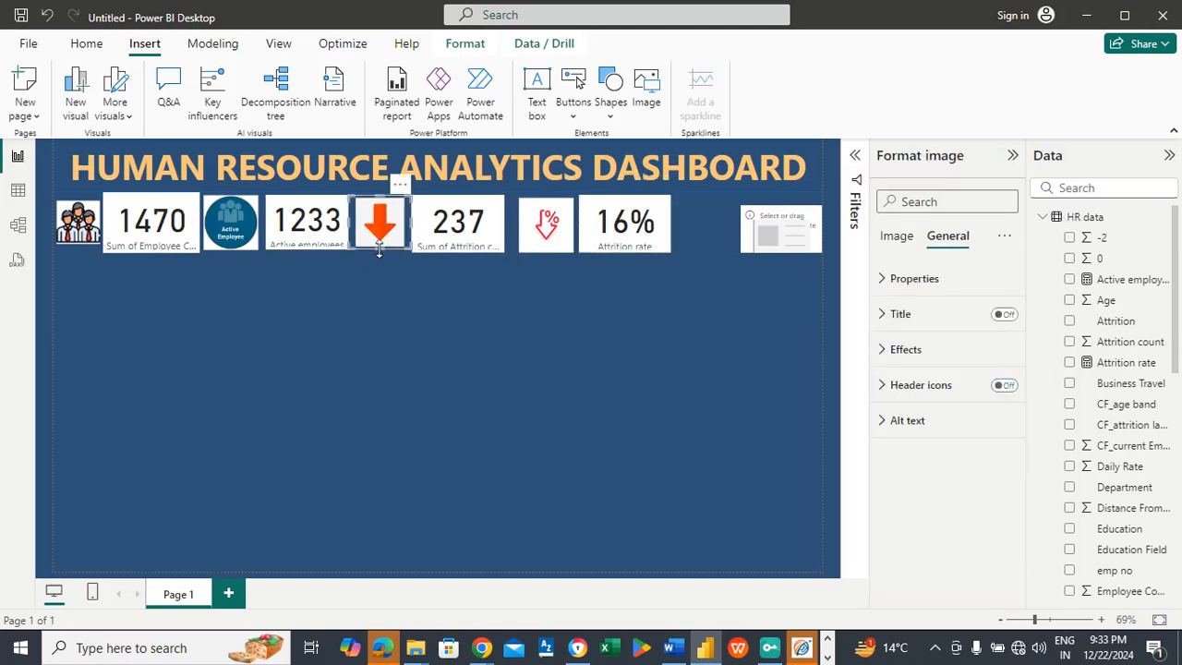
left_click(471, 227)
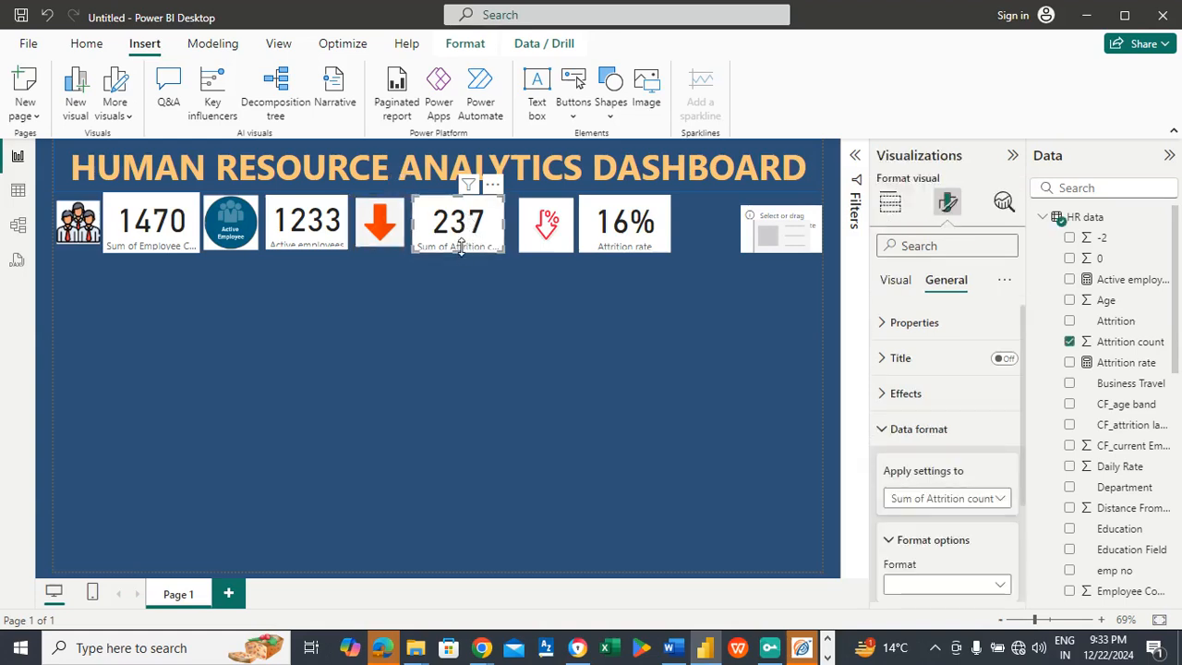
left_click_drag(461, 248, 519, 228)
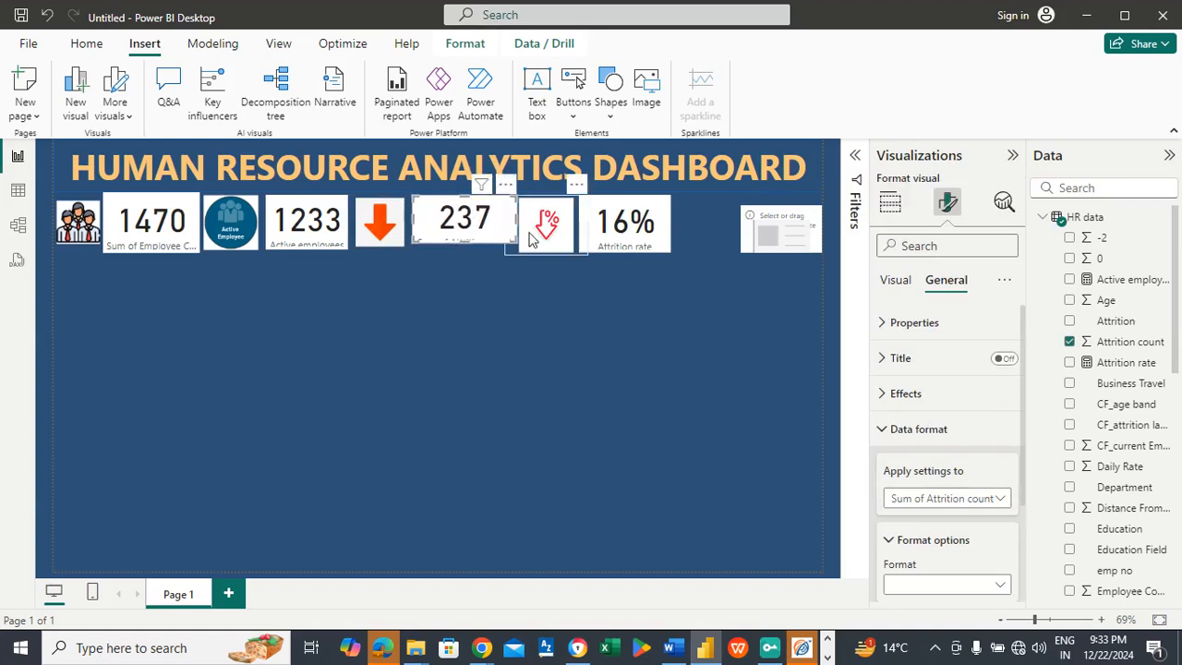
Step: Shorten the percentage arrow picture and the Attrition rate card to match the trimmed Attrition count card
left_click(543, 250)
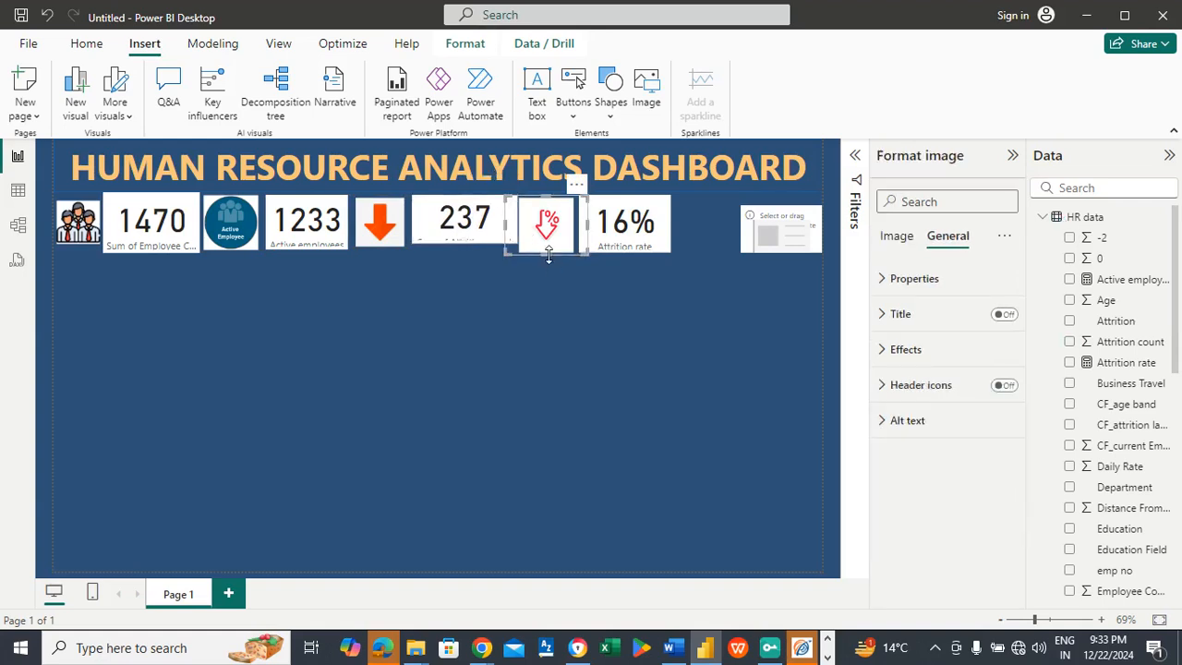
left_click_drag(546, 251, 547, 245)
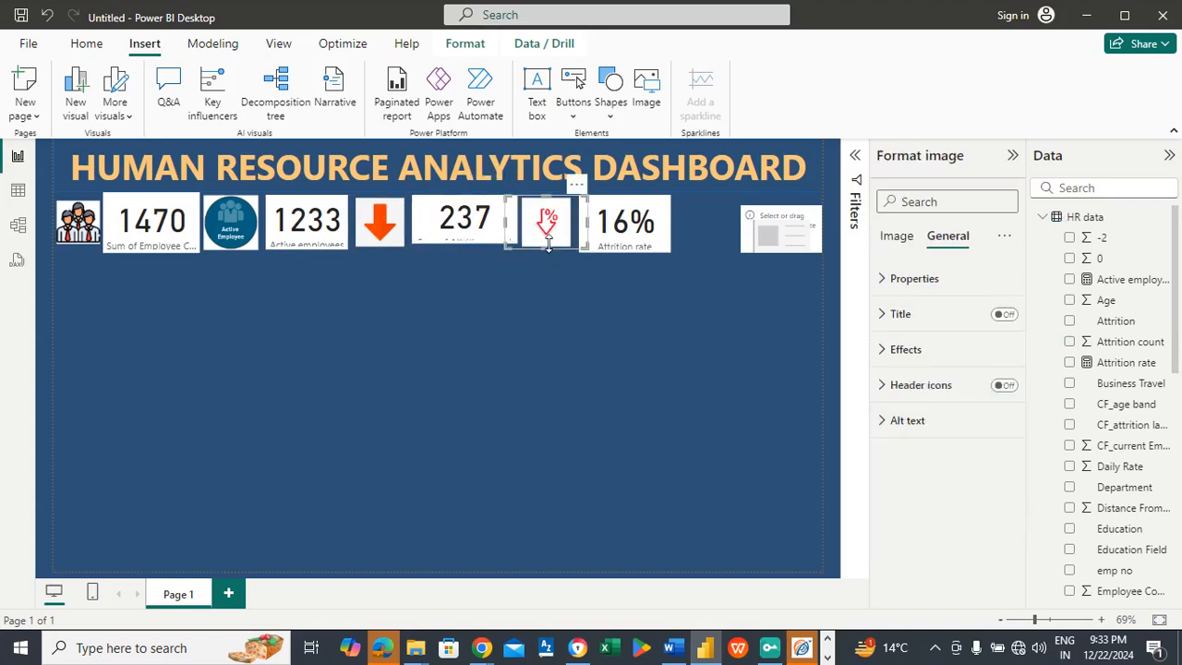
left_click(620, 269)
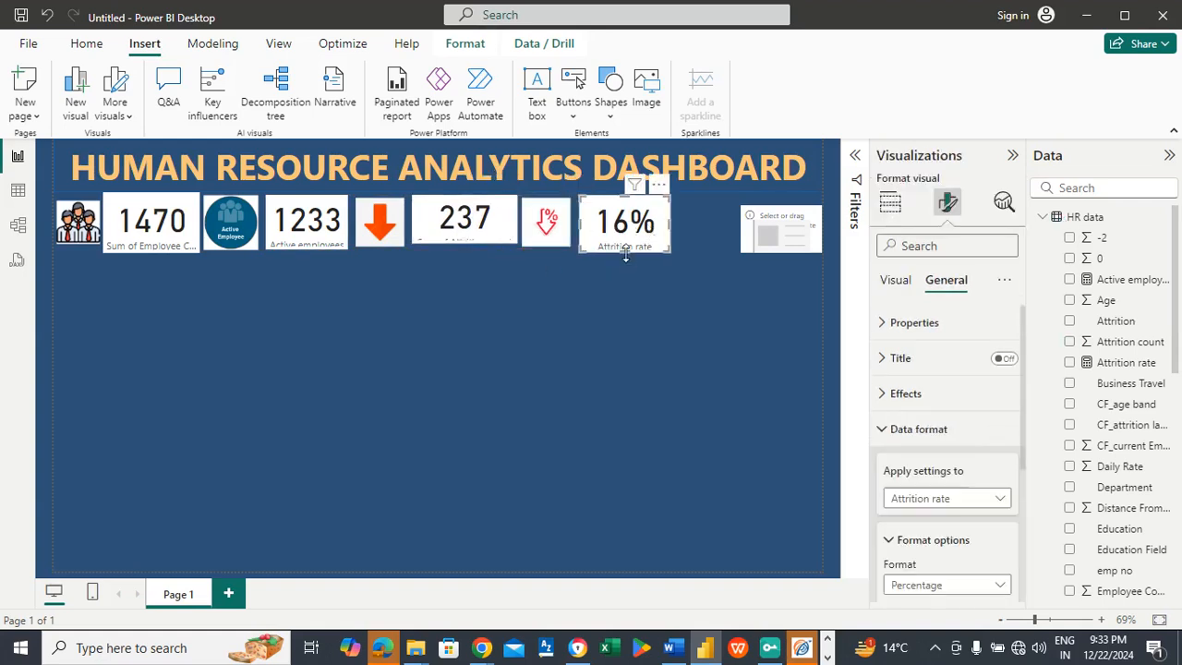
left_click_drag(625, 245, 625, 242)
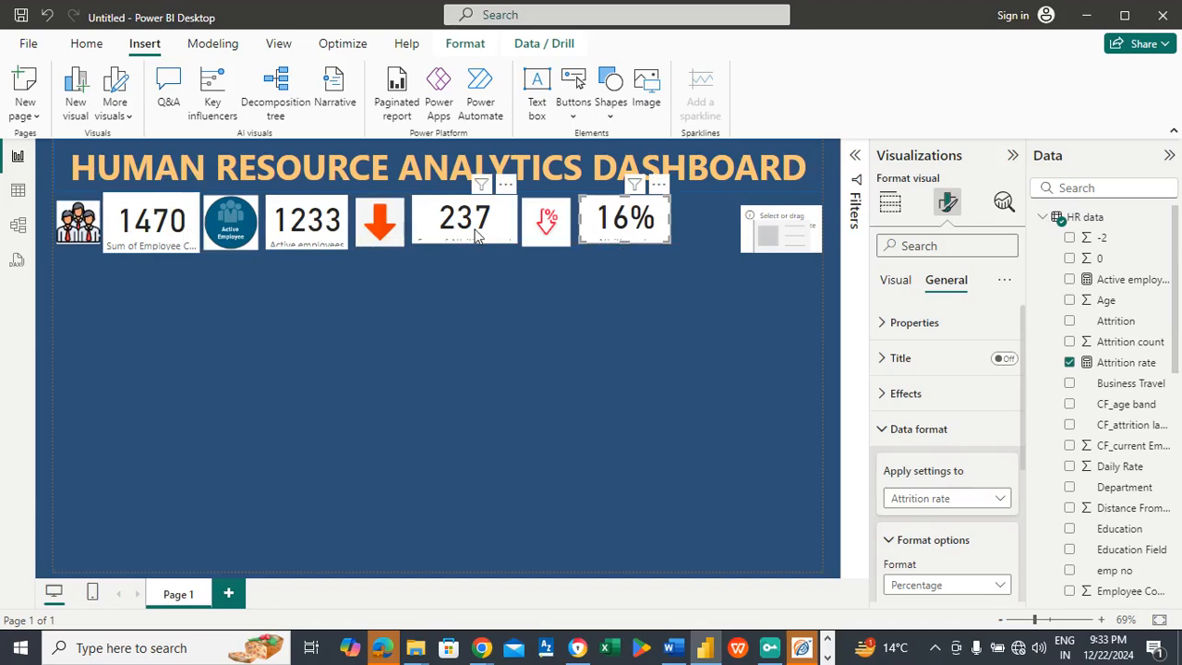
Step: Insert the picture File 1 - Average Age and fit it between the Attrition rate card and the empty card
left_click(688, 222)
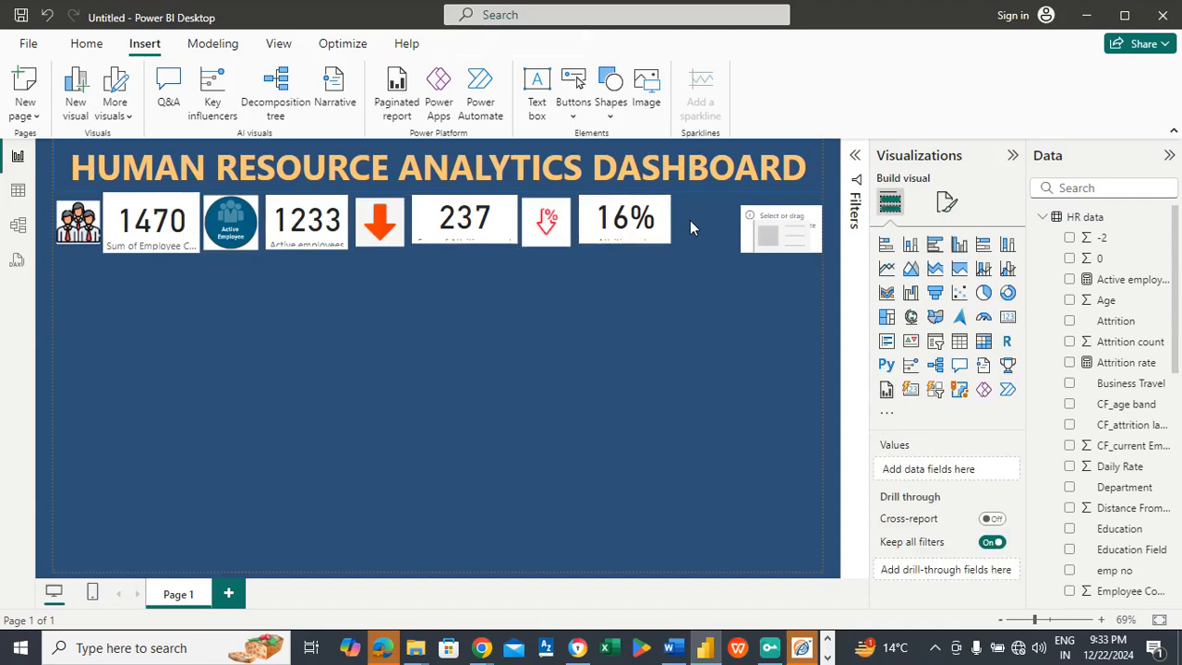
left_click(644, 103)
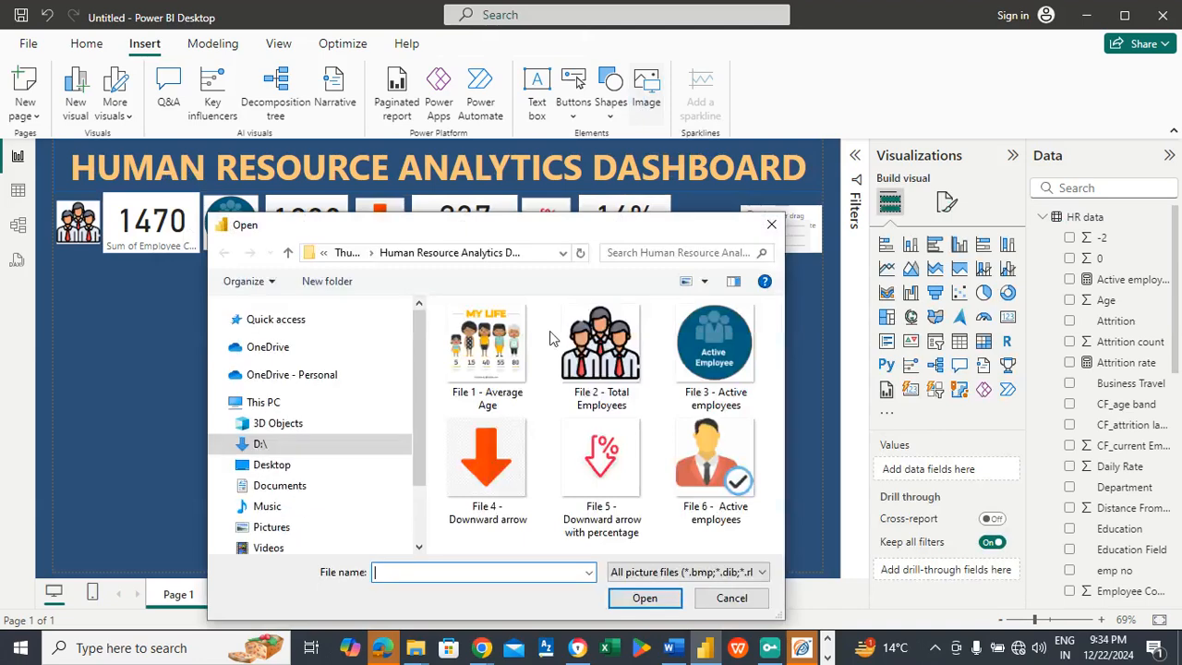
left_click(488, 383)
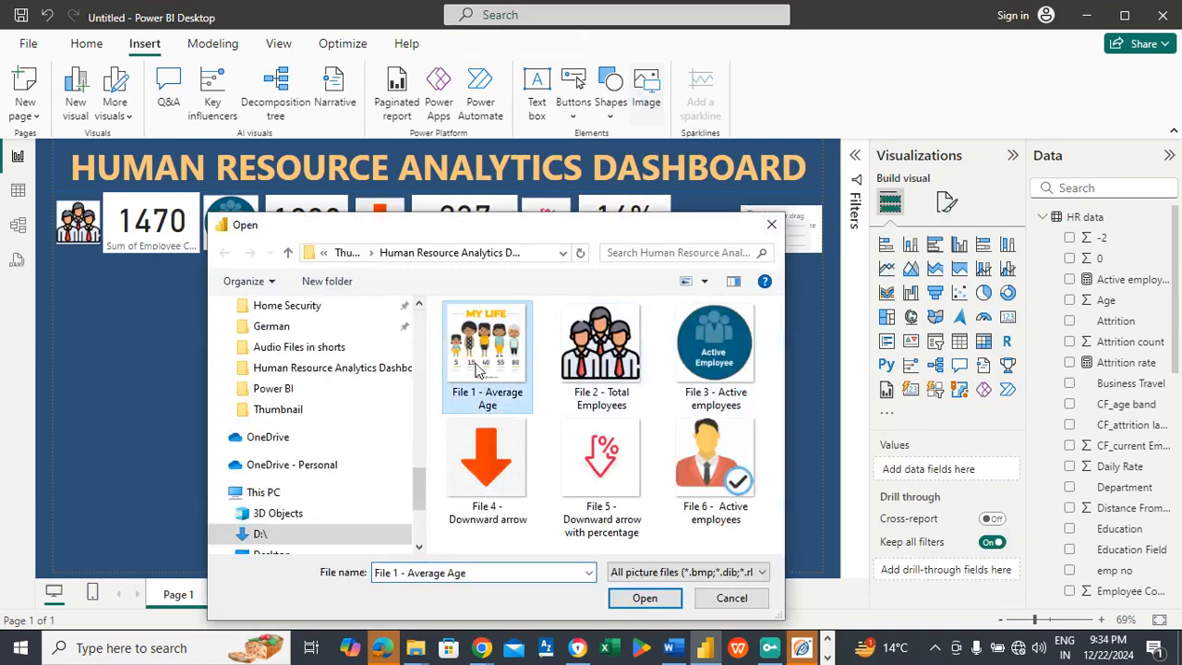
left_click(669, 599)
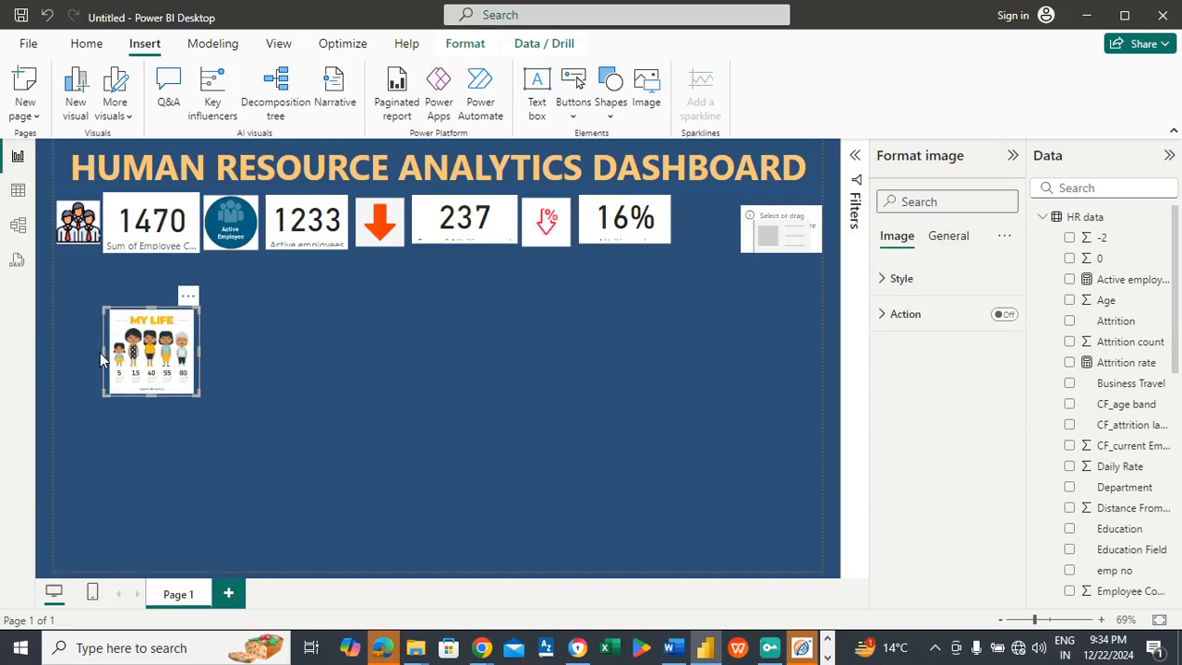
left_click_drag(101, 353, 139, 352)
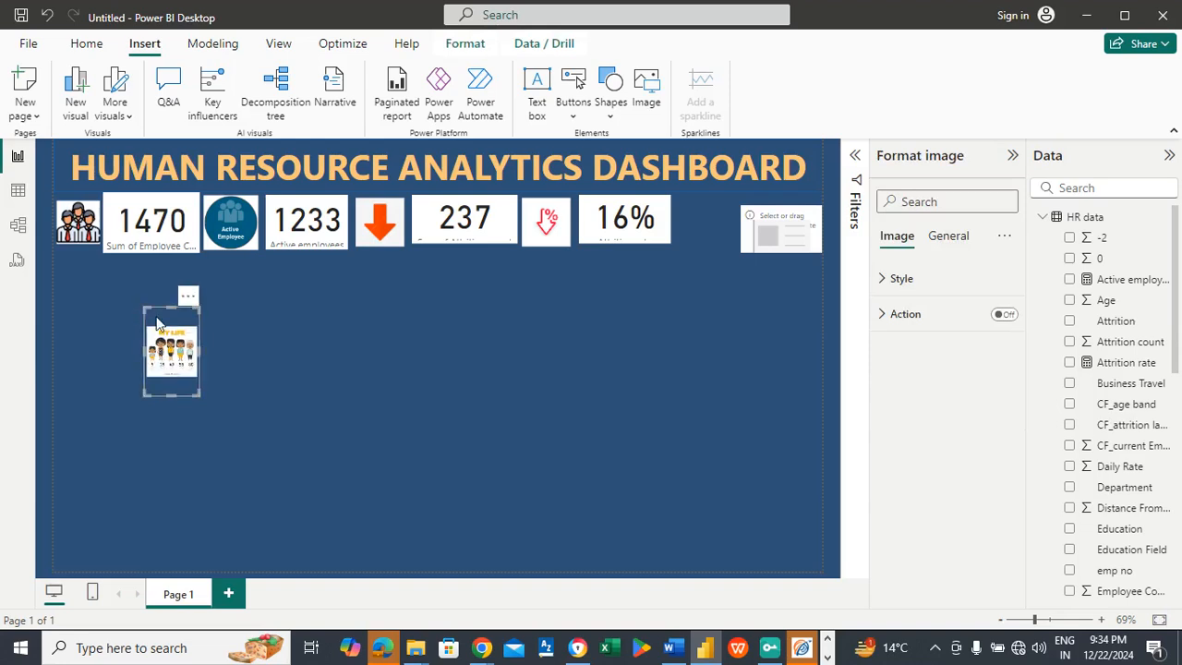
left_click_drag(171, 307, 697, 206)
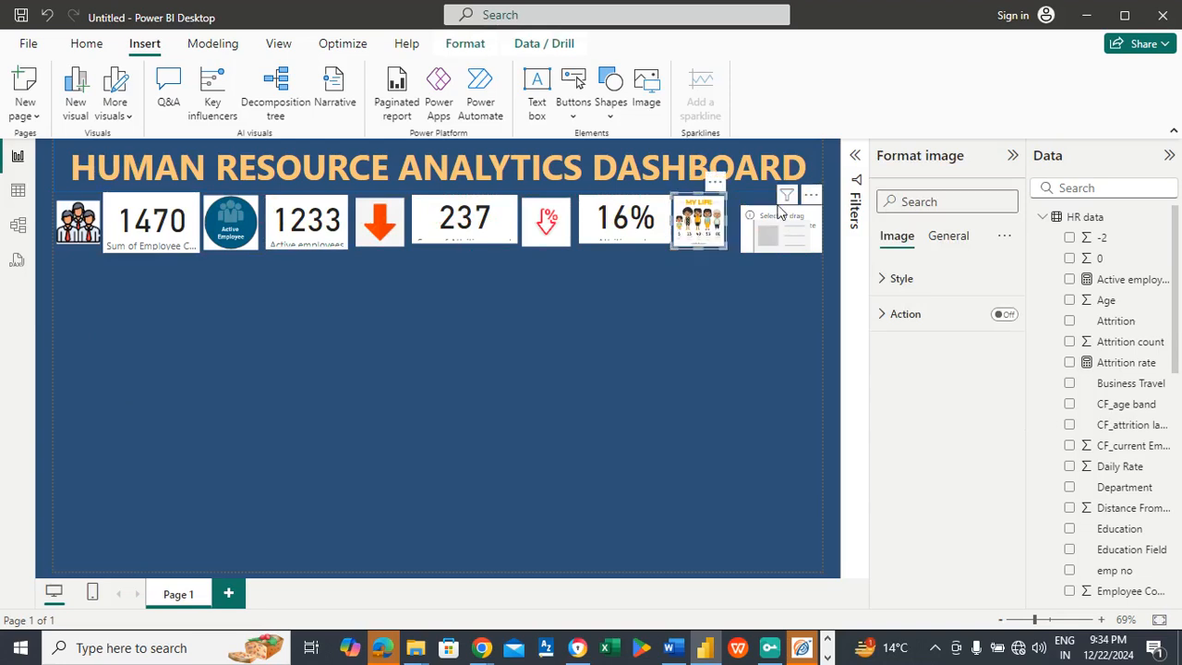
Step: Fit the empty fifth card against the Average Age picture at row height and make the Attrition rate card slightly taller
left_click(778, 208)
left_click_drag(778, 207, 777, 239)
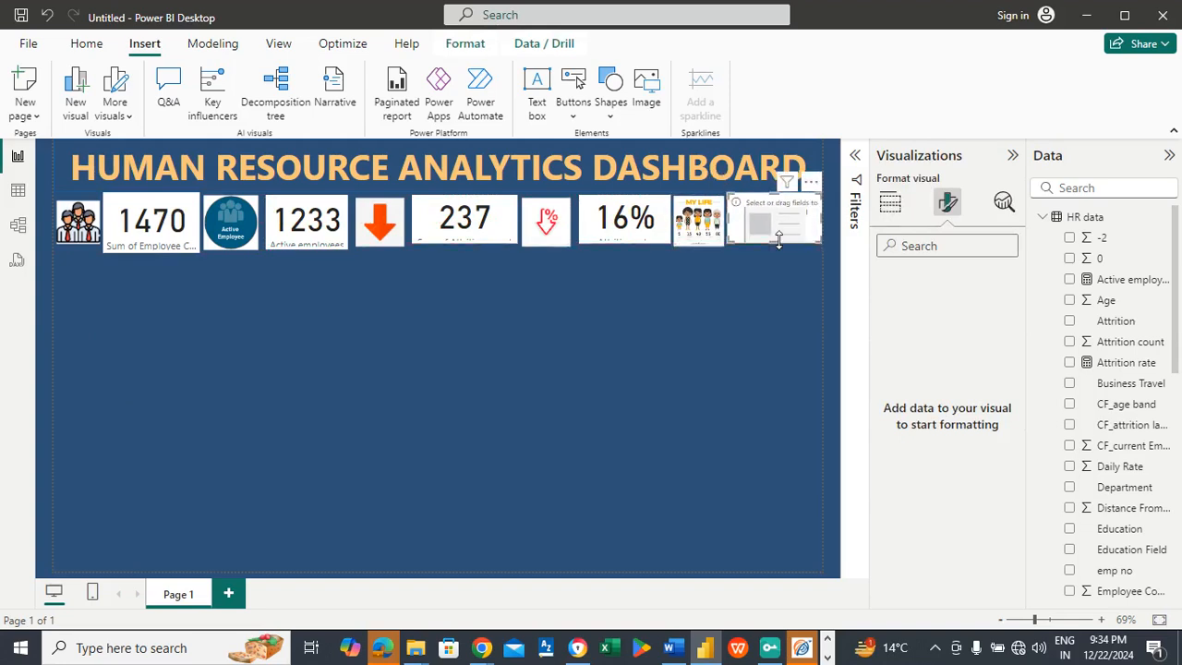
left_click(627, 238)
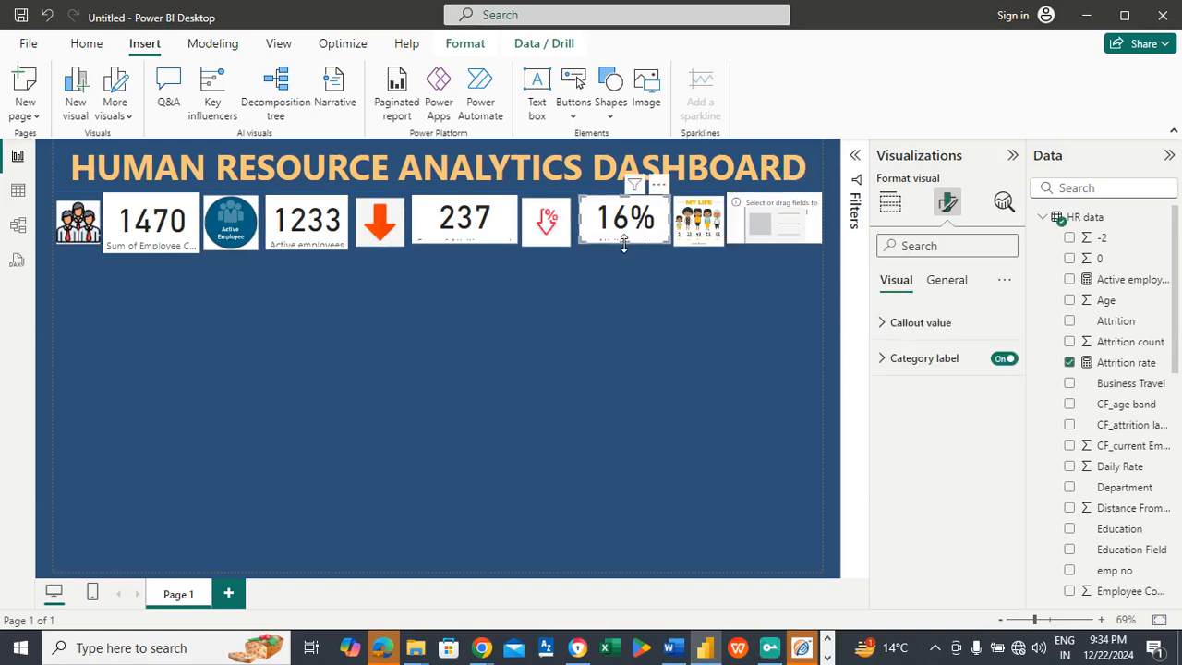
left_click(622, 247)
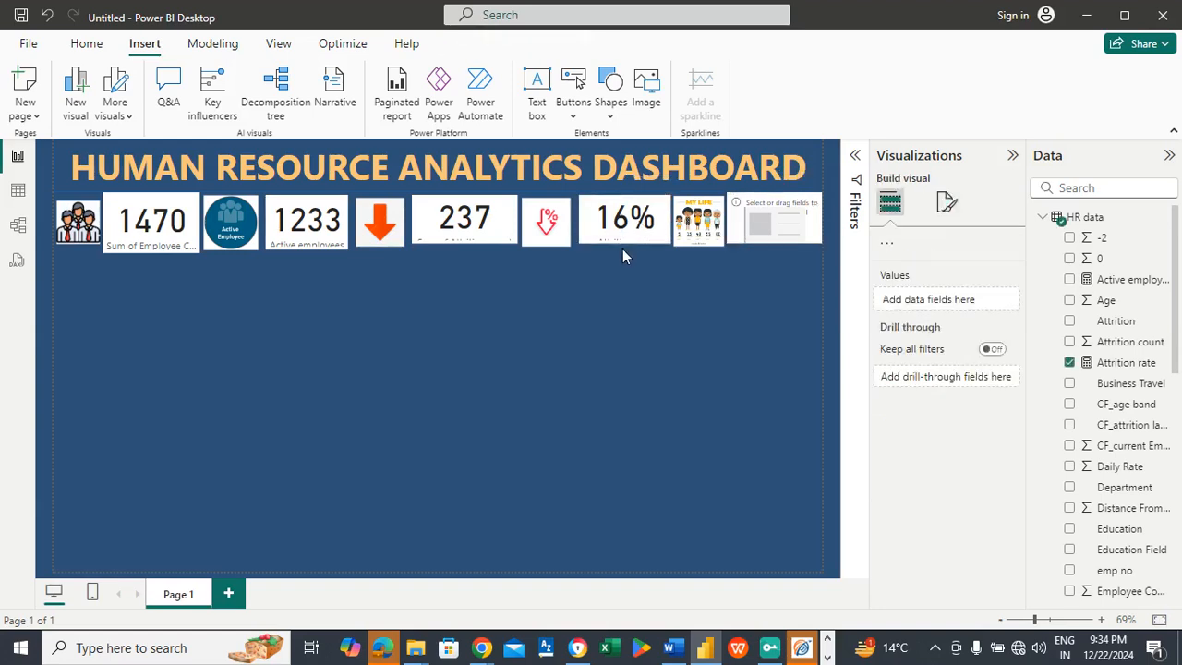
left_click(617, 242)
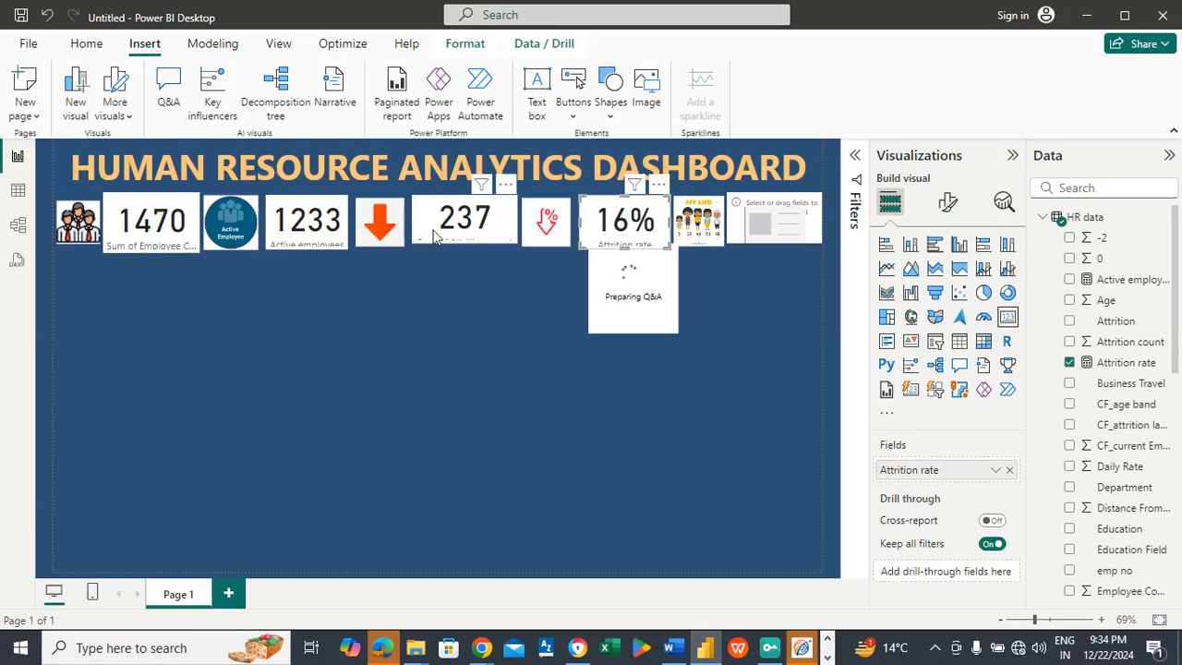
Step: Delete the stray Q&A visual below the Attrition rate card
left_click(784, 219)
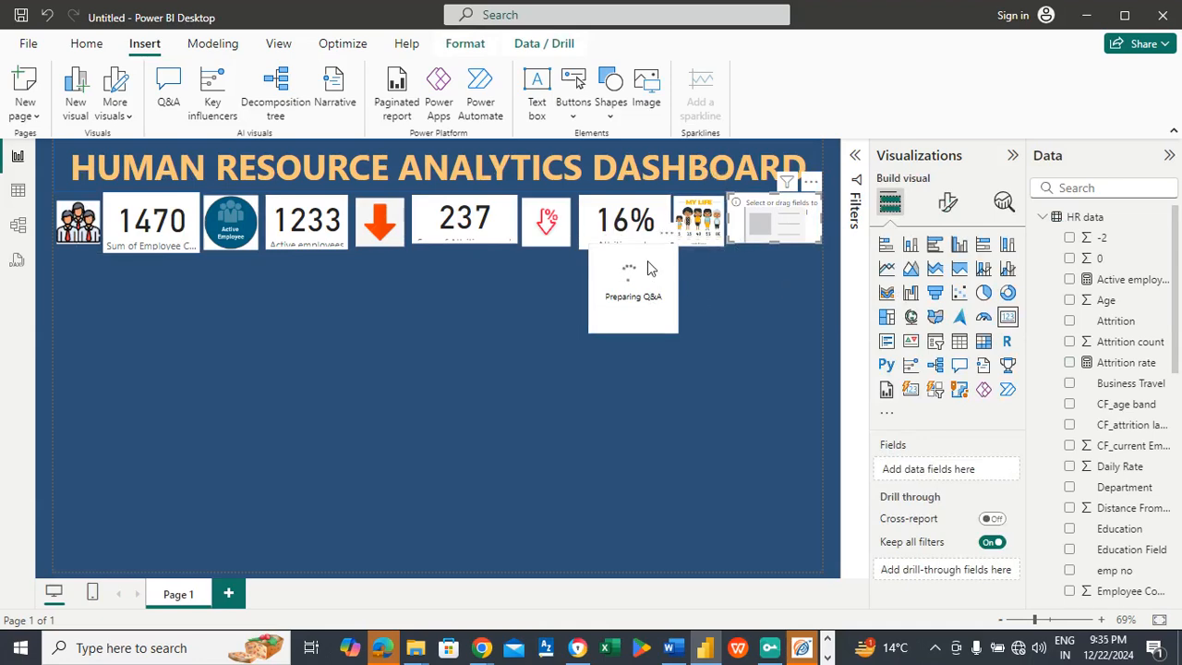
left_click(722, 270)
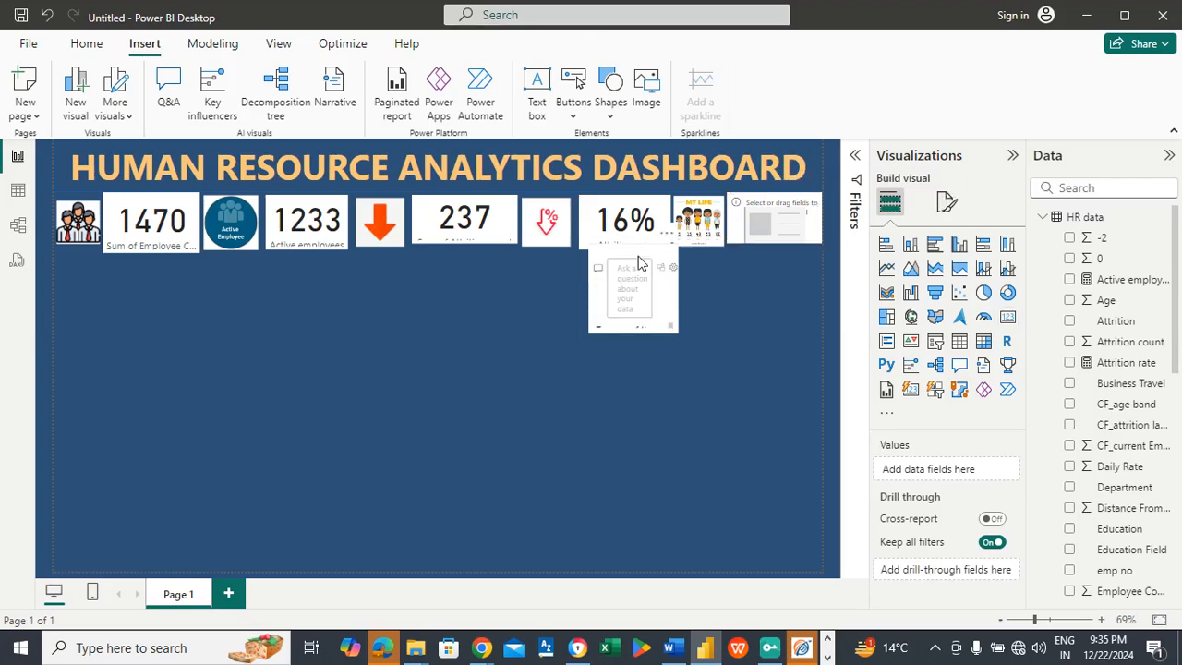
left_click(639, 263)
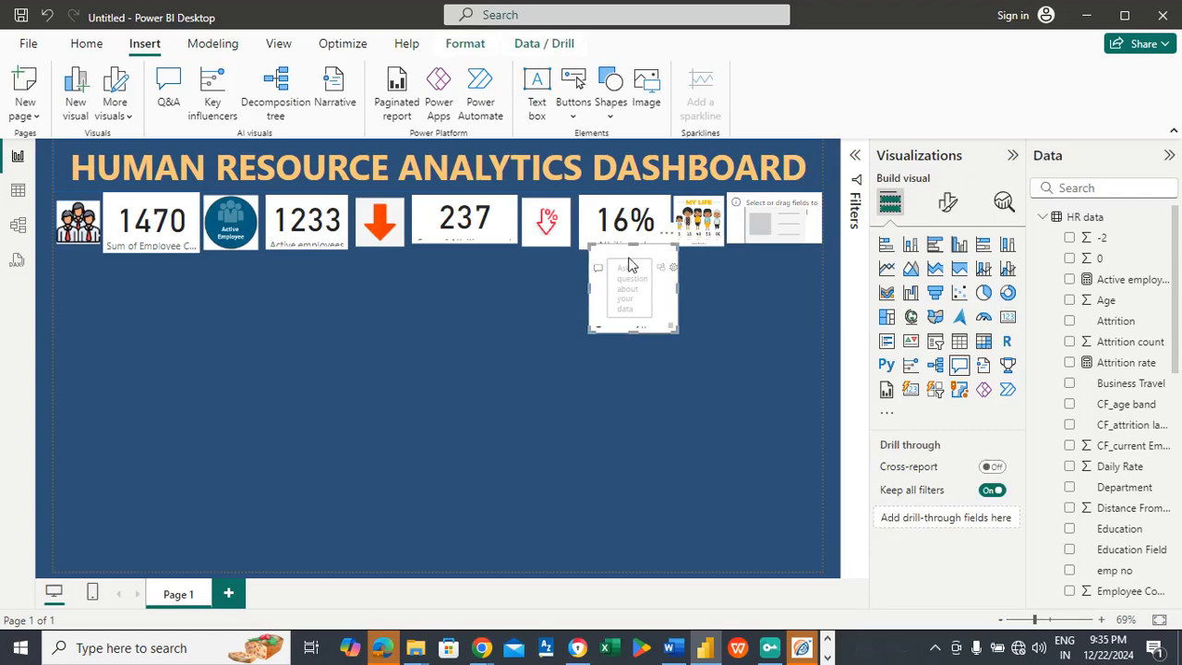
key("Delete")
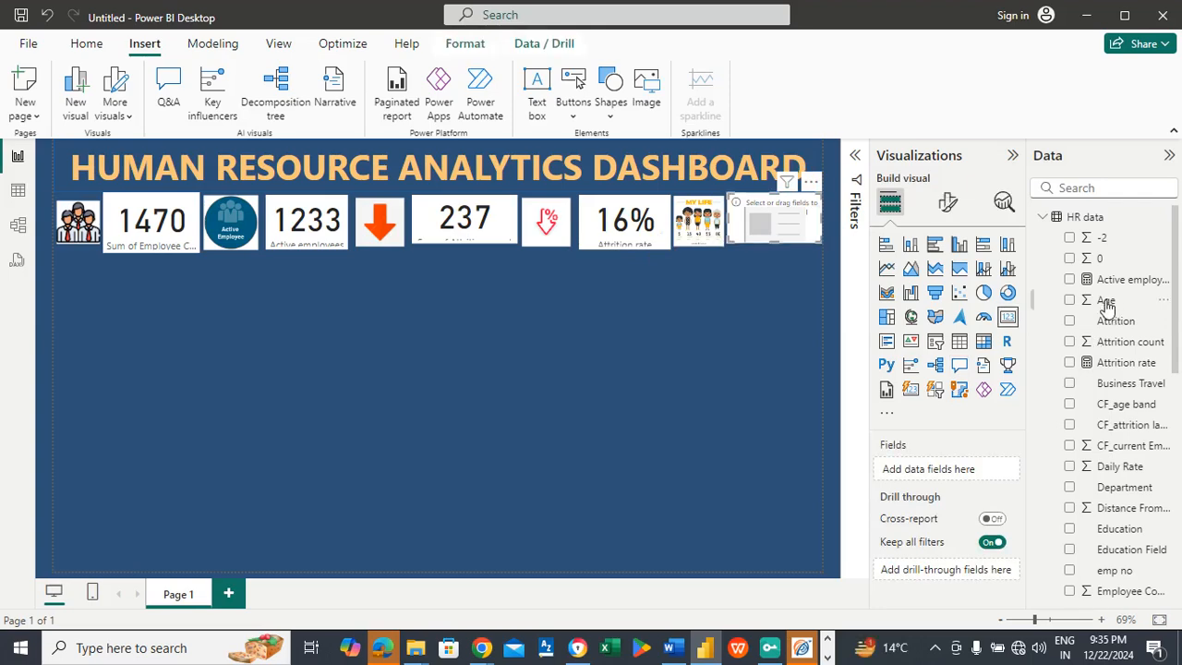
Step: Add the Age field to the empty fifth card and summarize it as Average
left_click_drag(1106, 304, 958, 474)
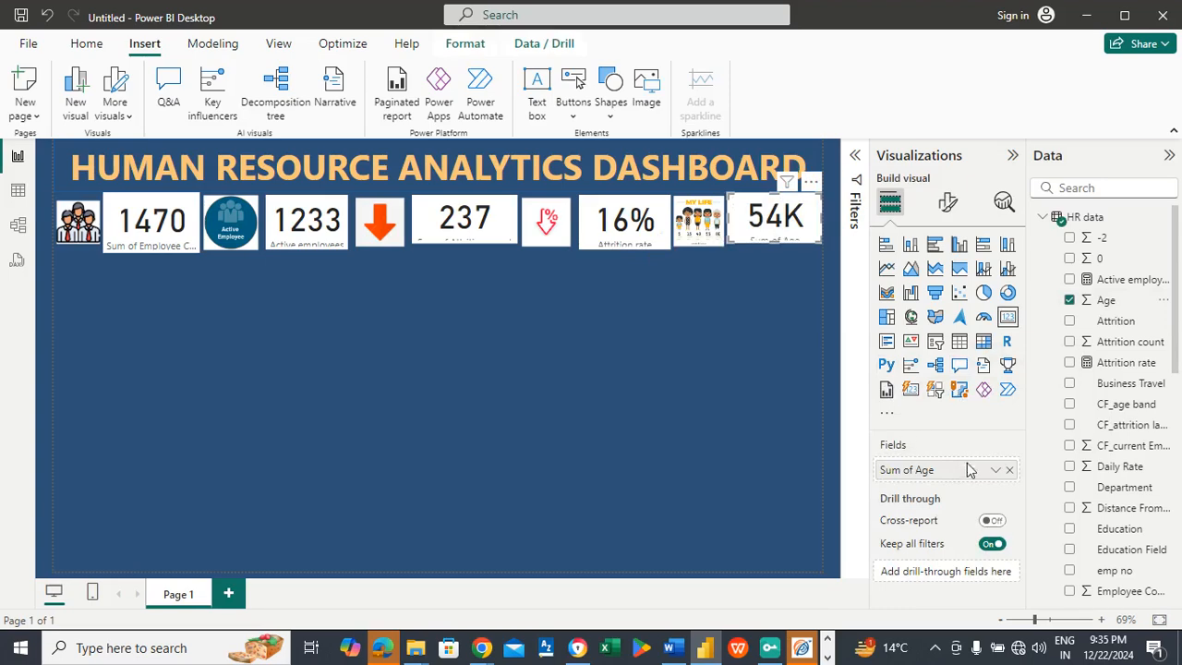
left_click(997, 473)
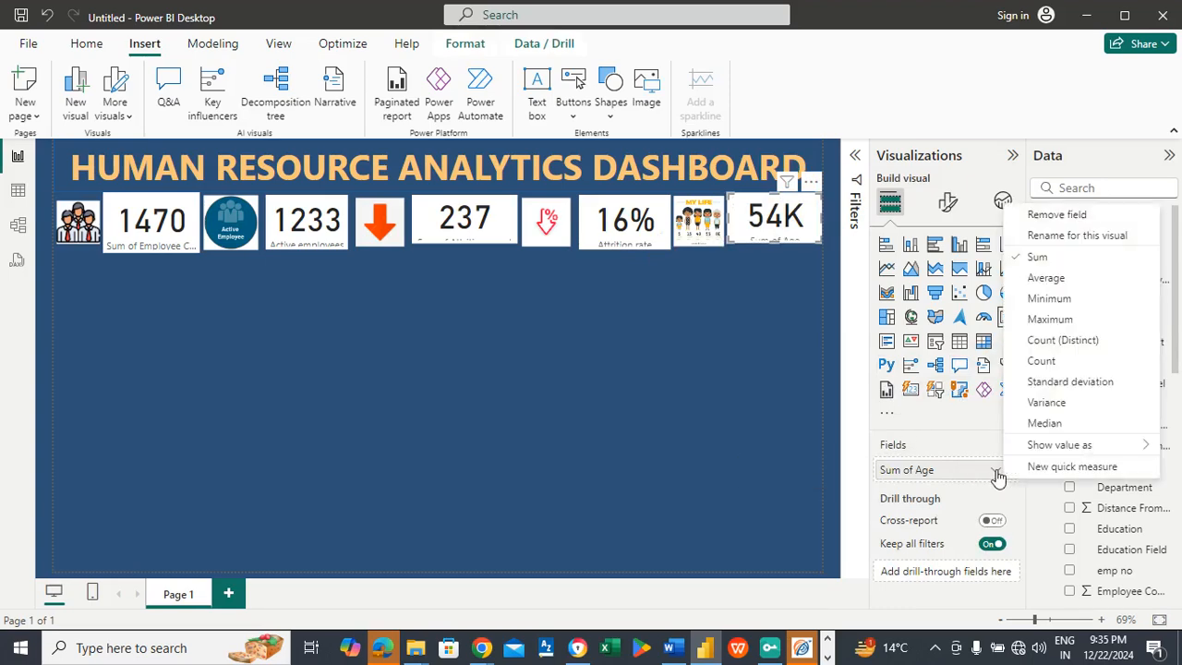
left_click(1042, 279)
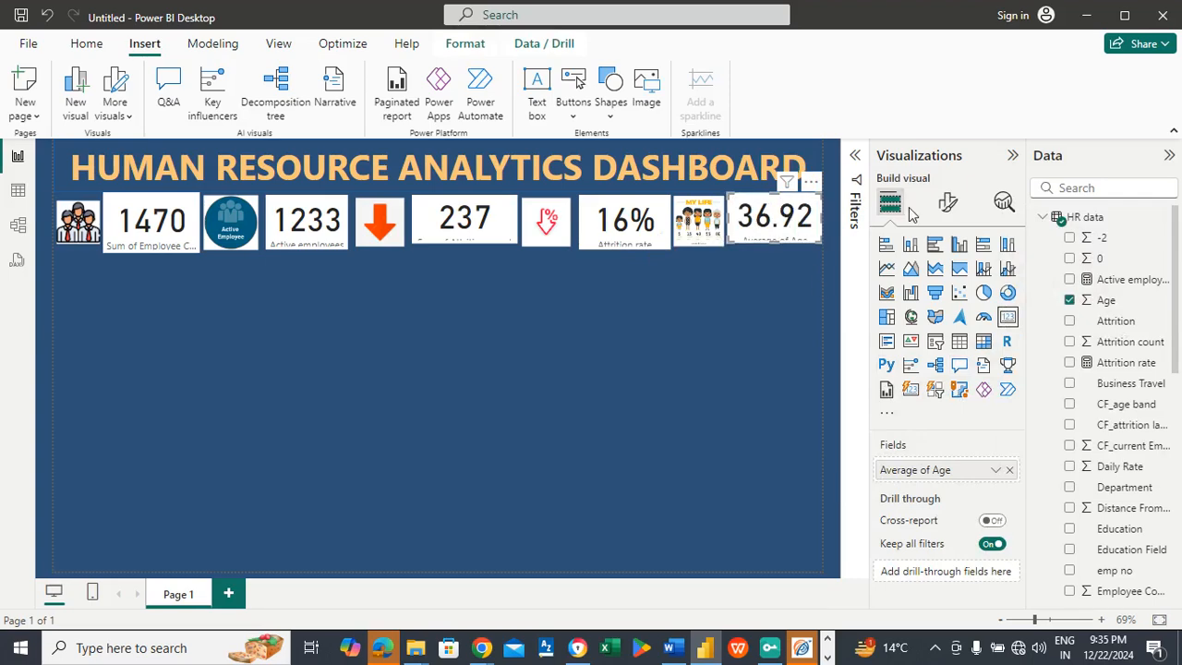
Step: Format the Average of Age card's value as a whole number and make the card slightly taller to show its label
left_click(947, 201)
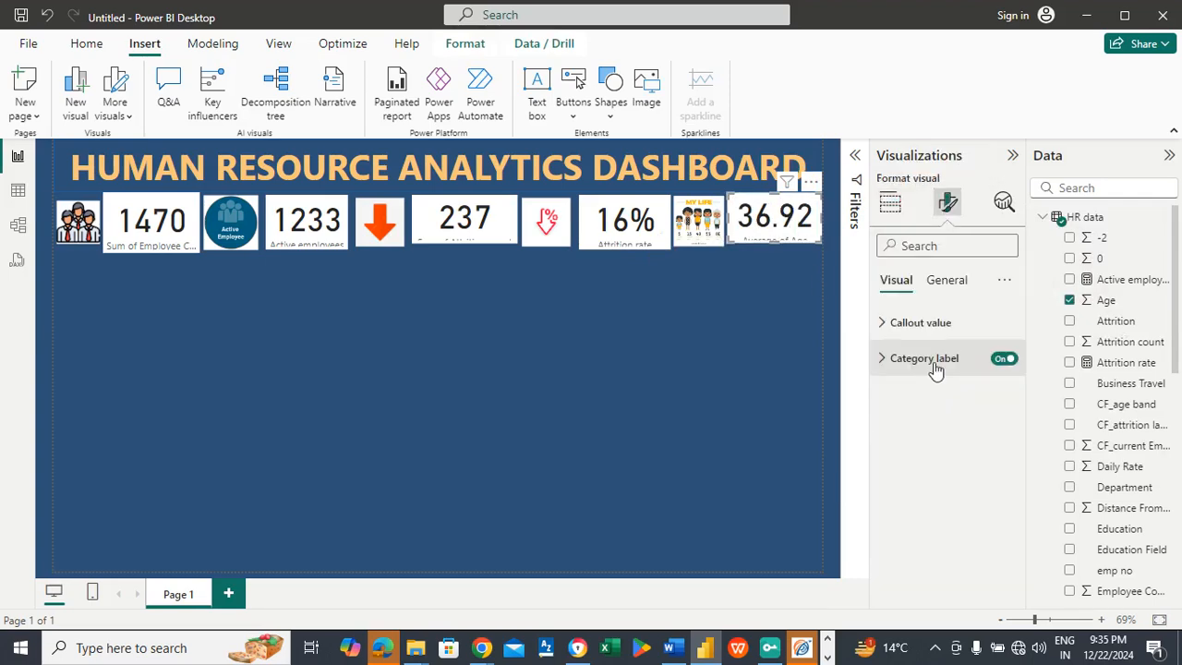
left_click(962, 292)
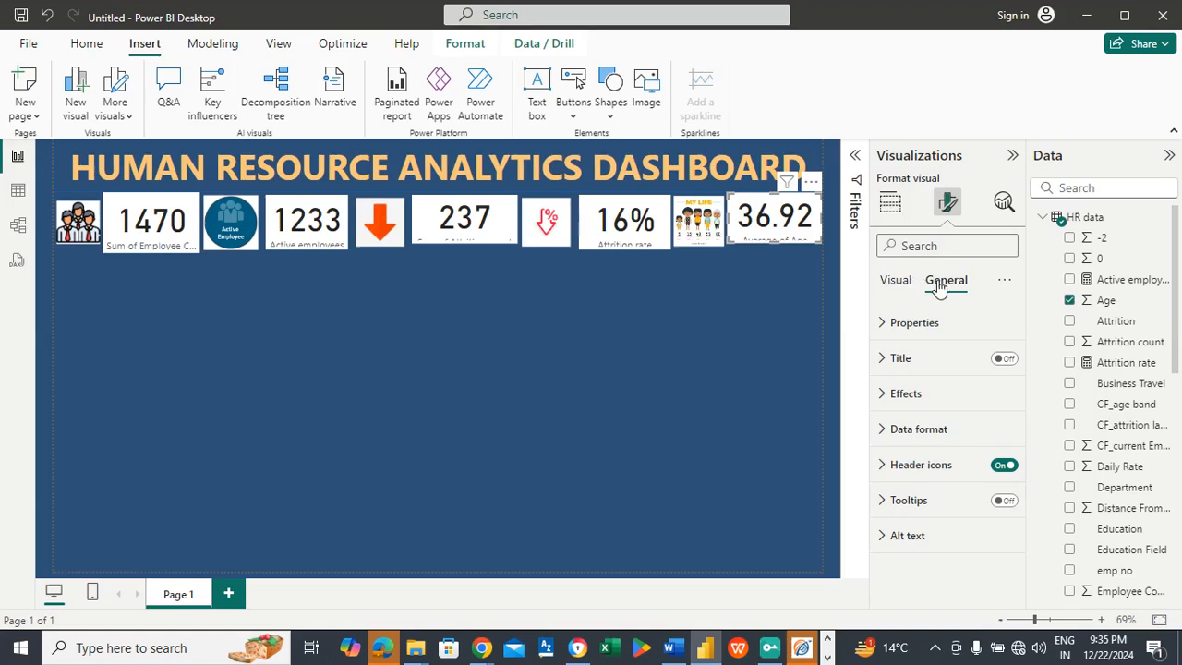
left_click(923, 434)
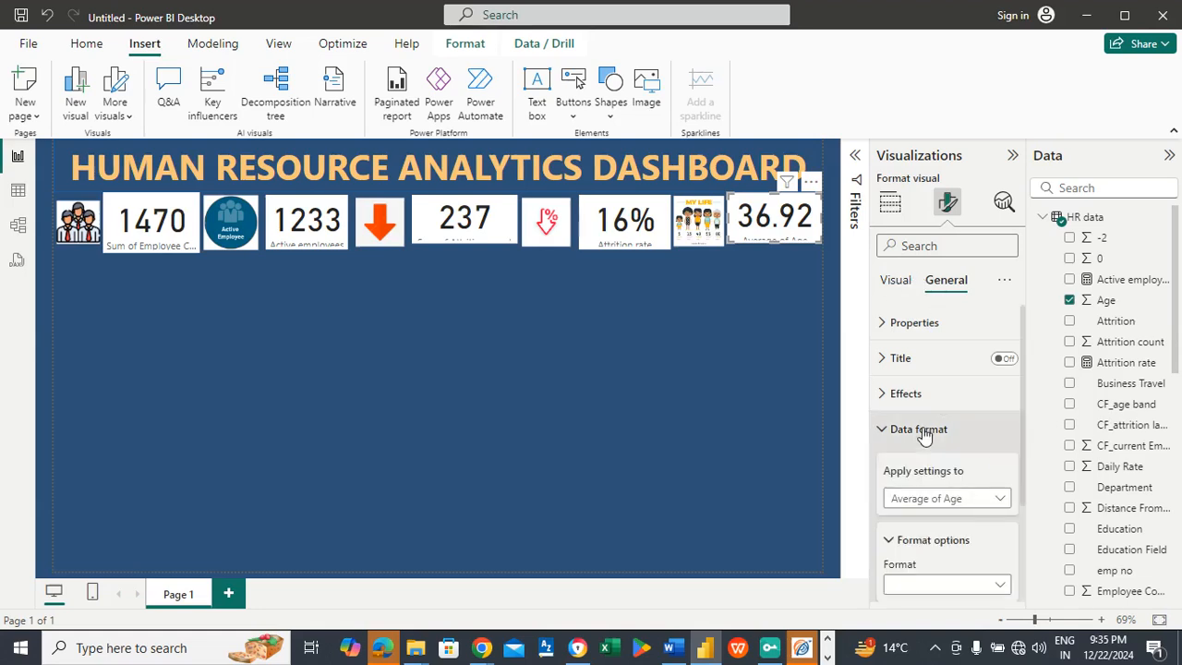
scroll(1024, 420, "down", 2)
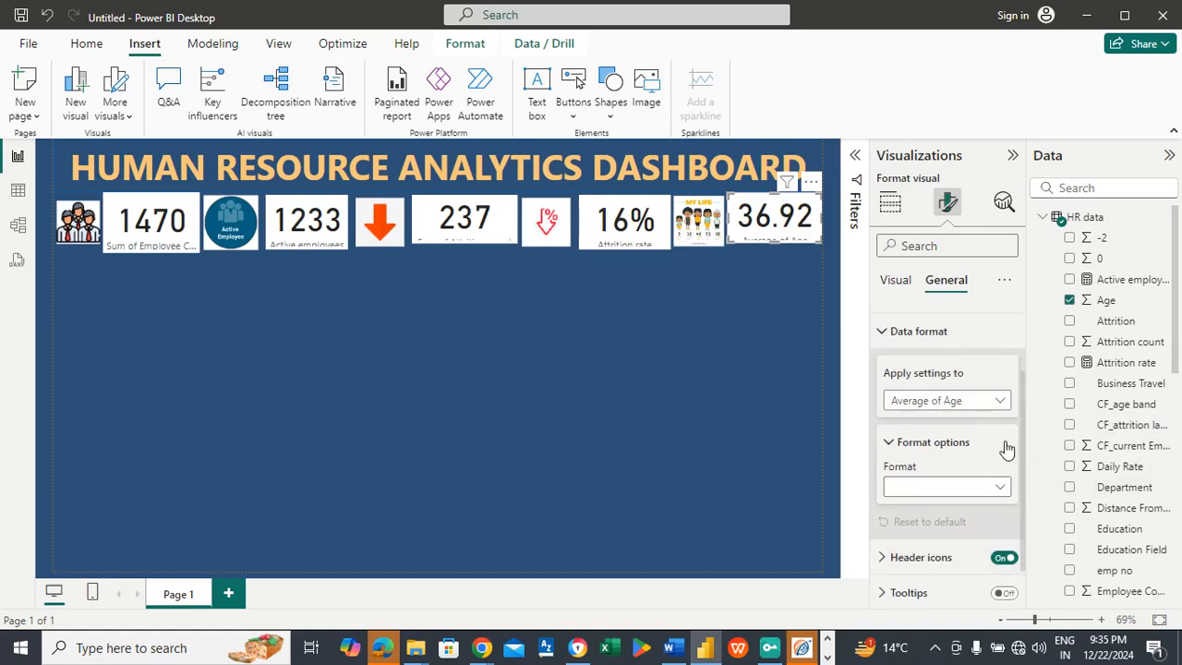
left_click(938, 491)
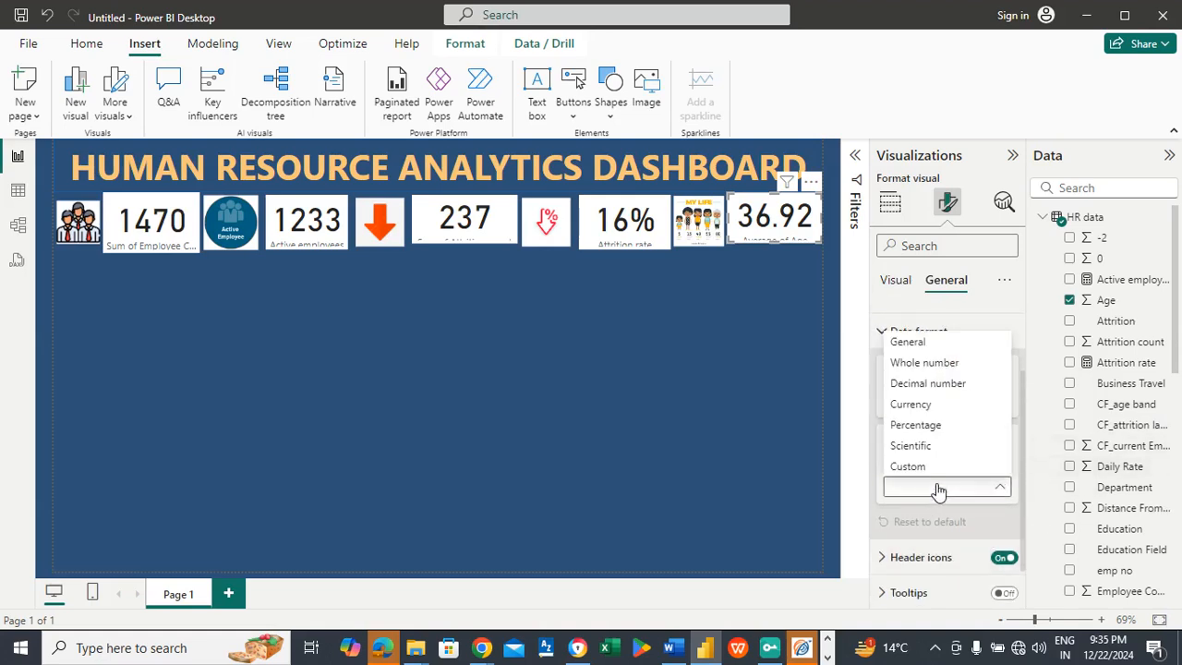
left_click(923, 367)
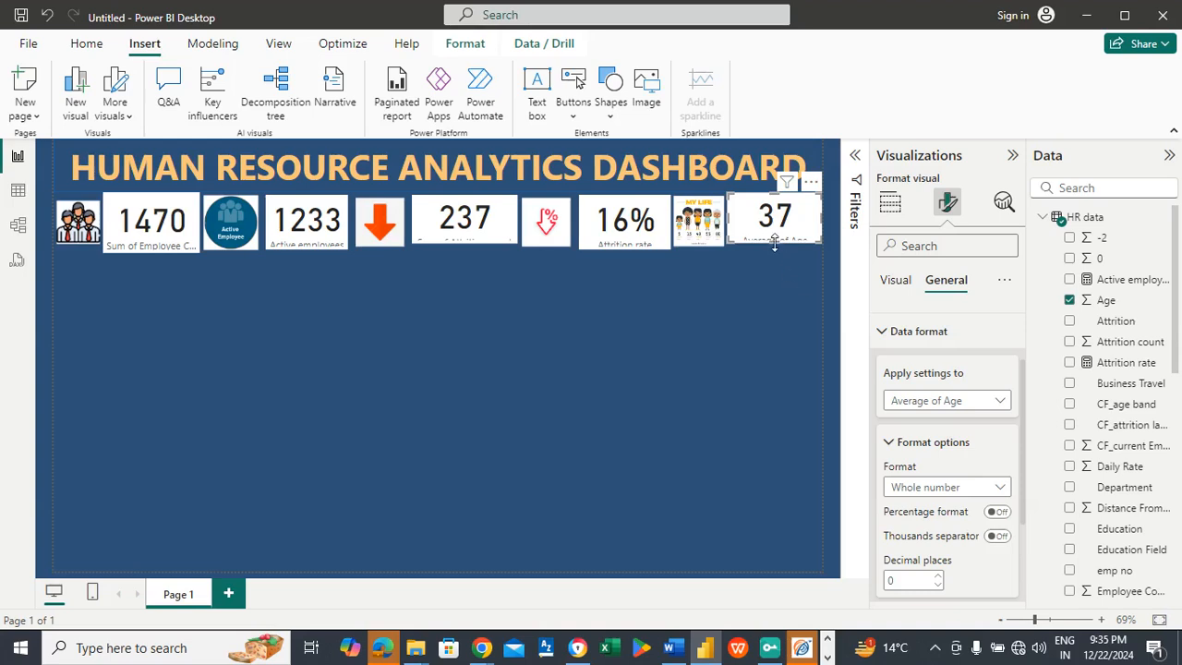
left_click_drag(774, 242, 774, 248)
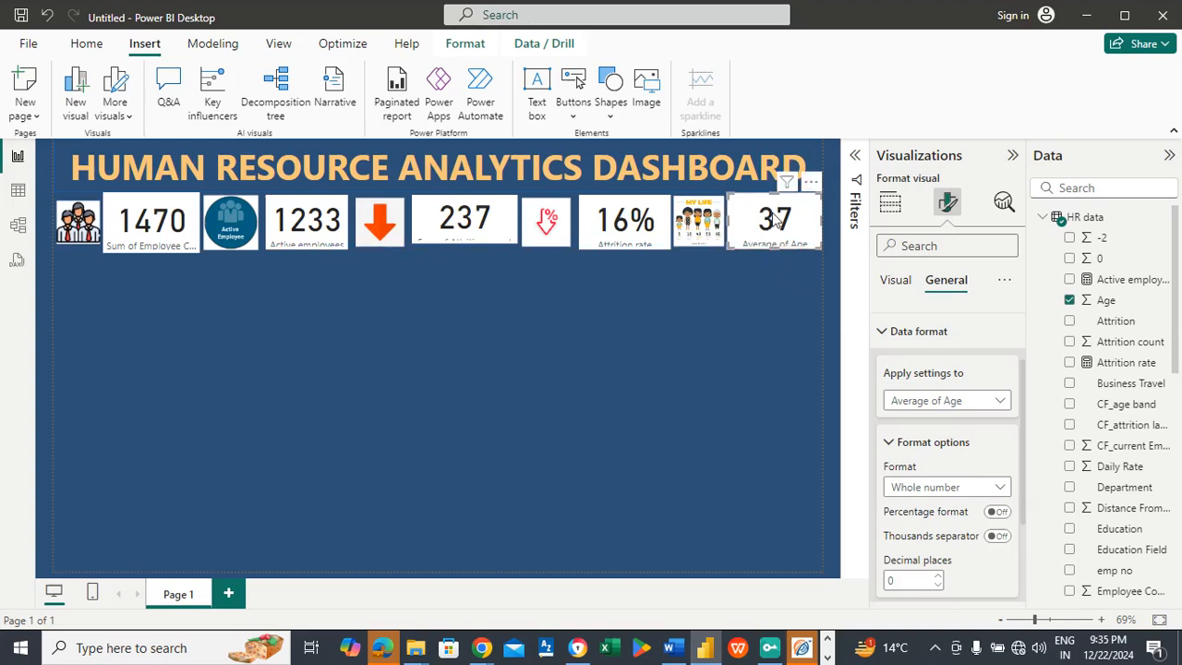
left_click(79, 216)
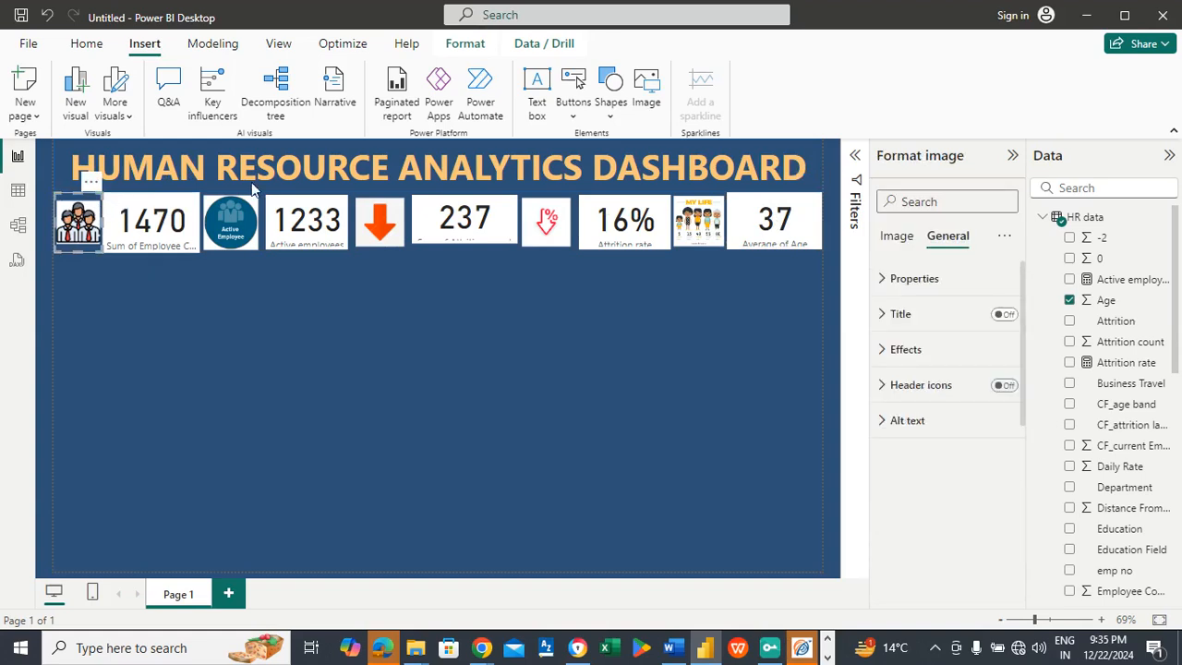
left_click(159, 208)
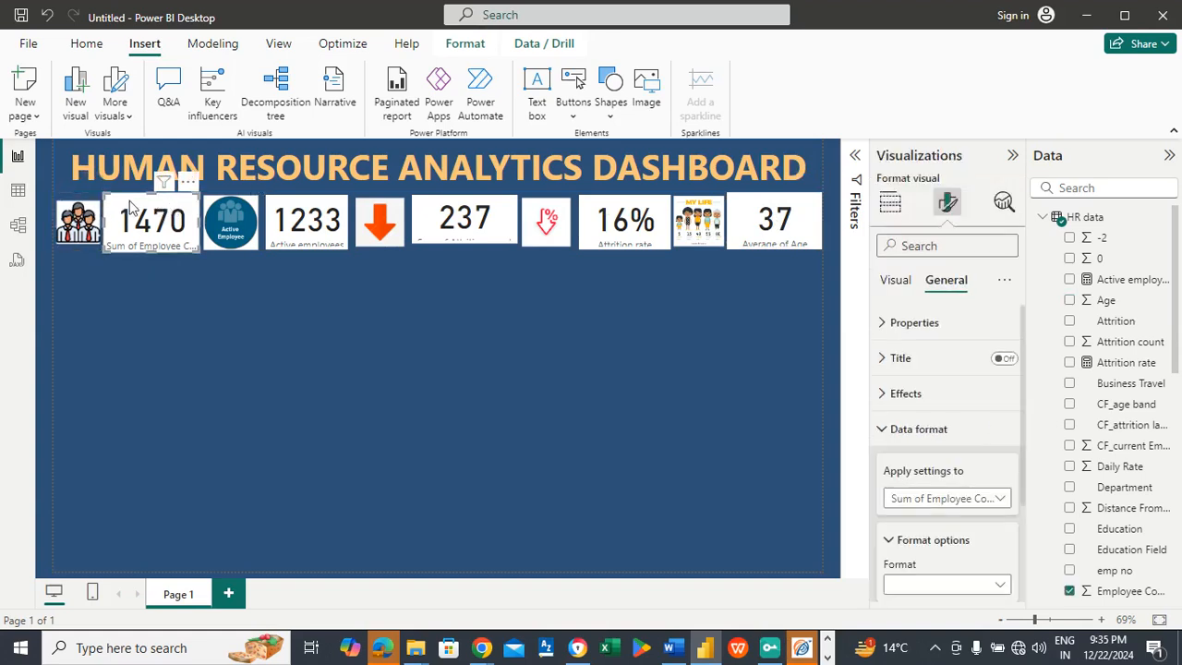
left_click(92, 208)
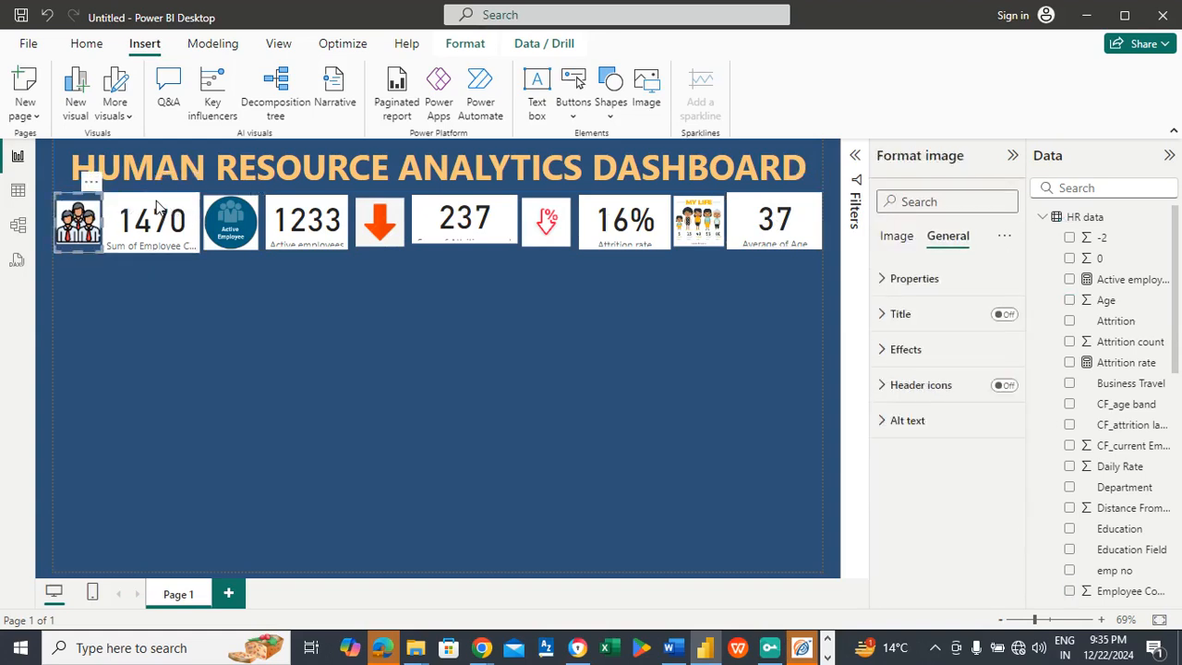
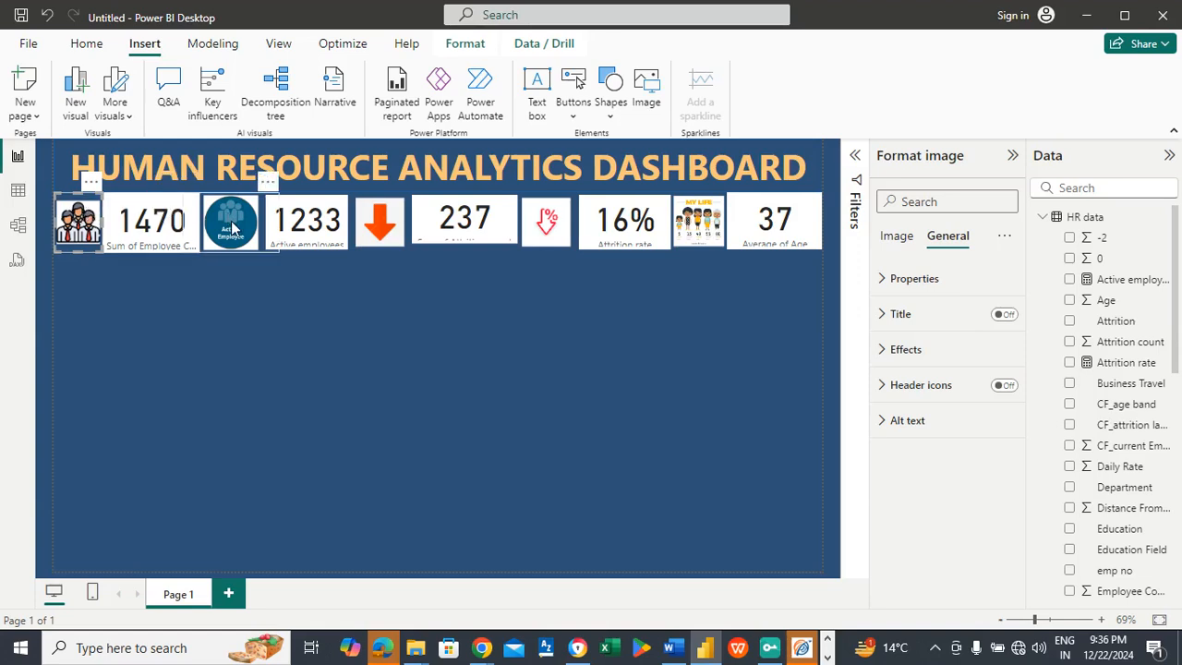
Step: Select all five KPI cards together with their pictures and group them into one object
left_click(132, 229, "ctrl")
left_click(242, 223, "ctrl")
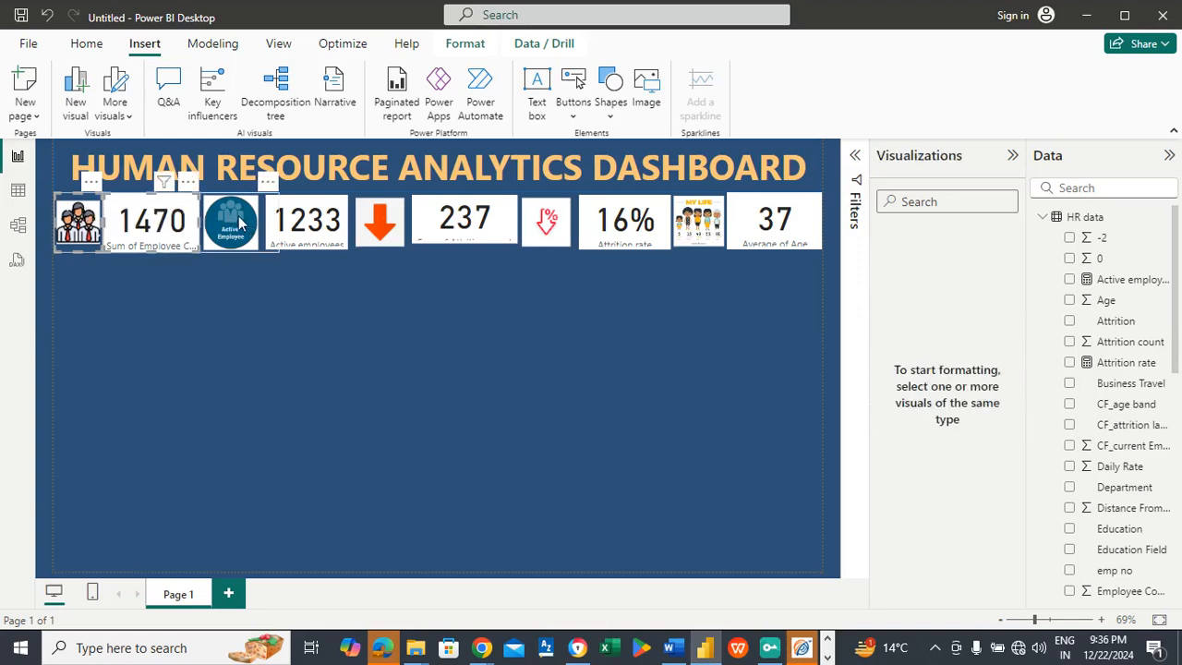
left_click(330, 223, "ctrl")
left_click(397, 226, "ctrl")
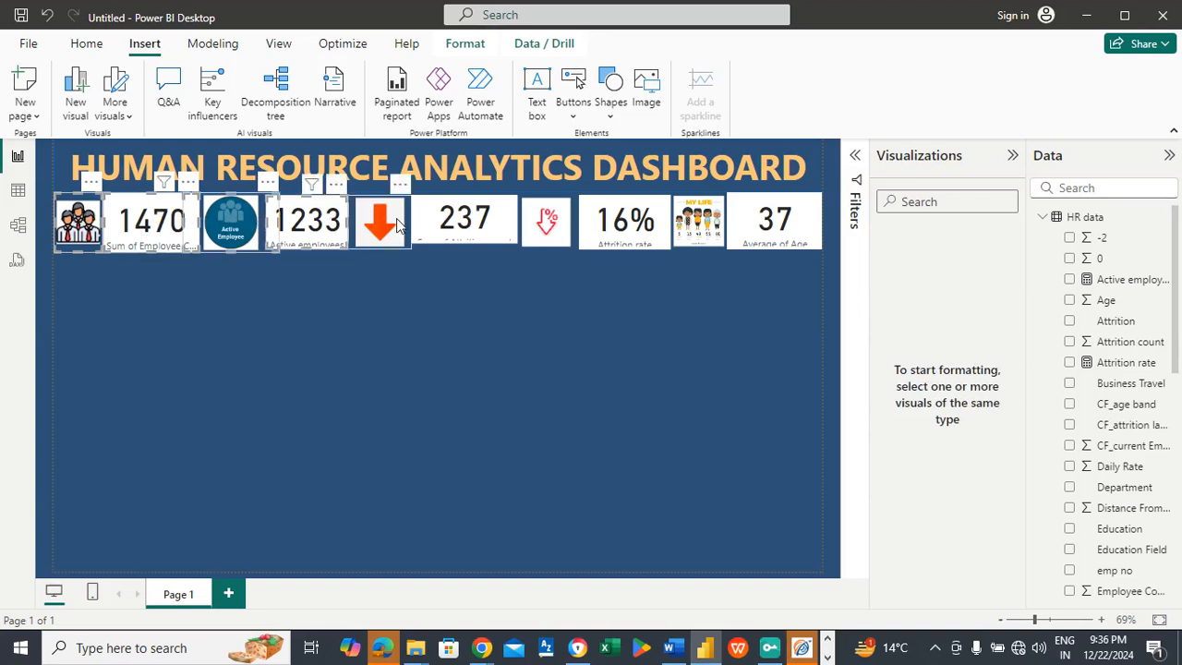
left_click(546, 223, "ctrl")
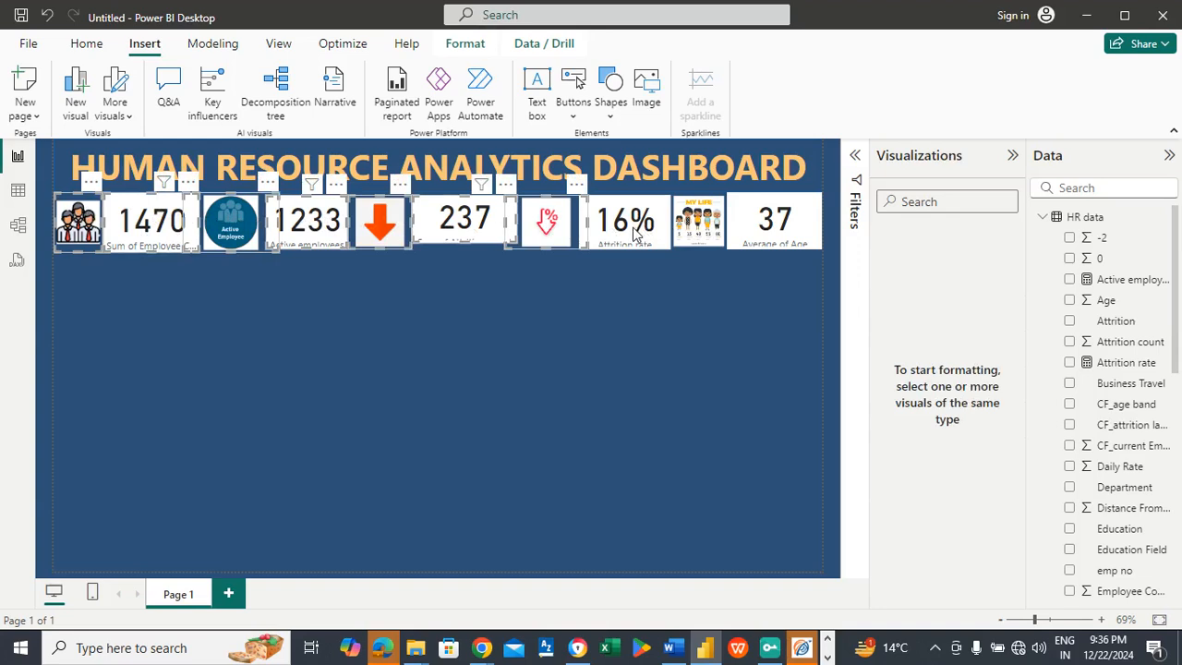
left_click(686, 230, "ctrl")
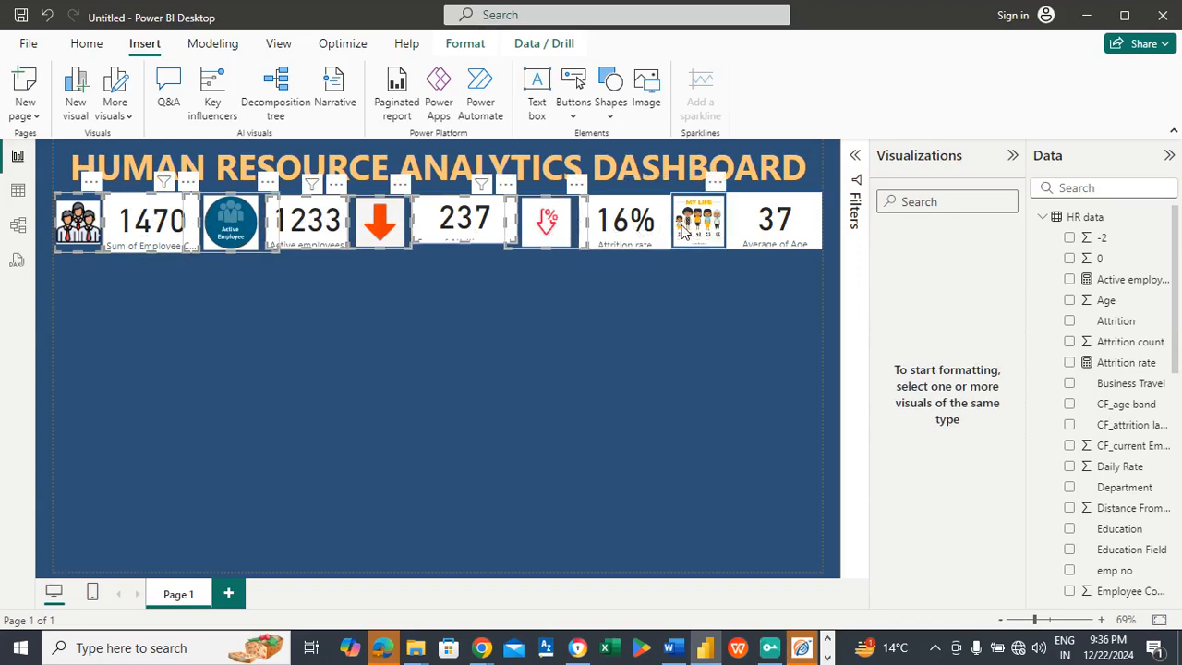
left_click(786, 231, "ctrl")
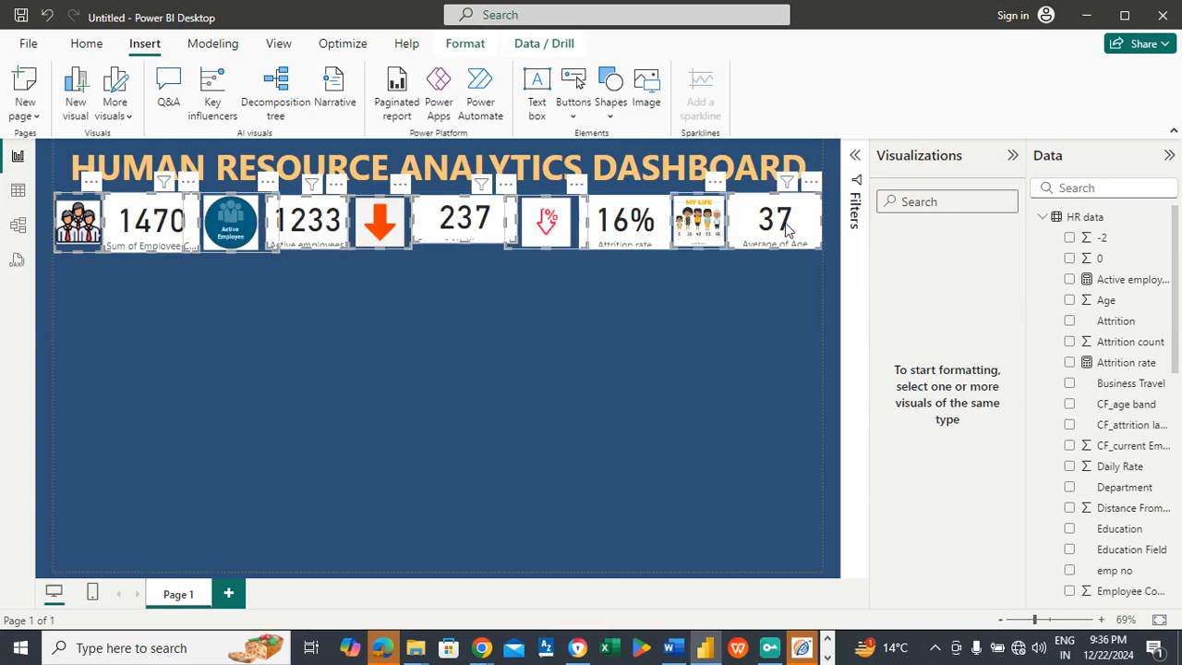
left_click(465, 45)
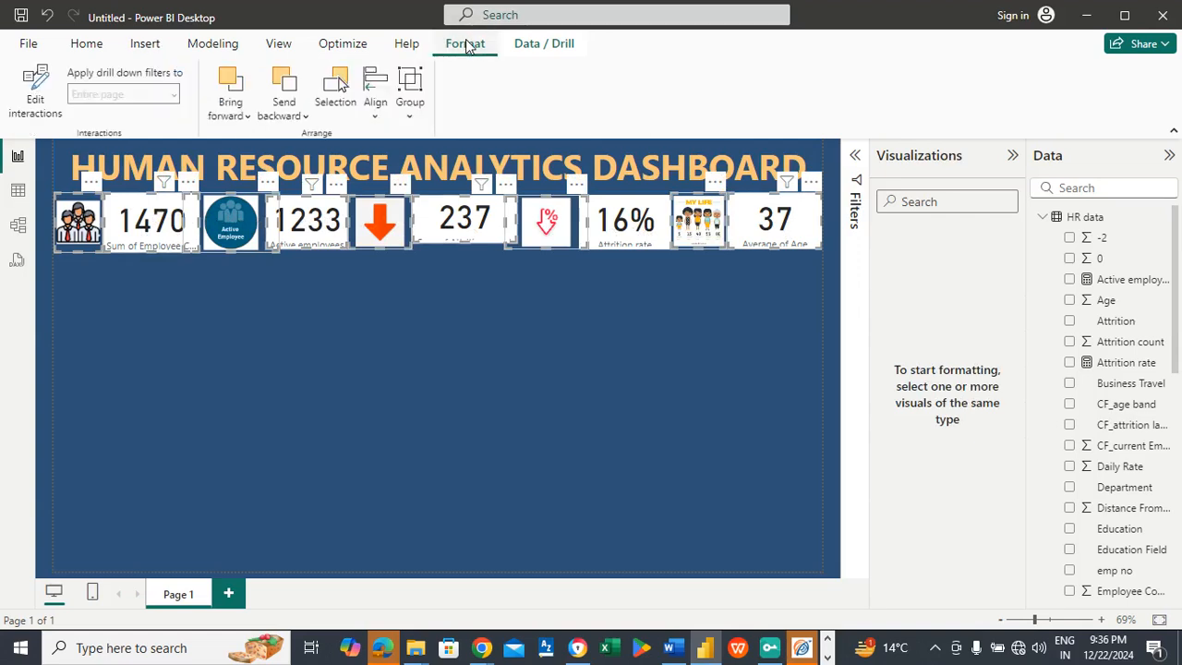
left_click(410, 111)
left_click(439, 142)
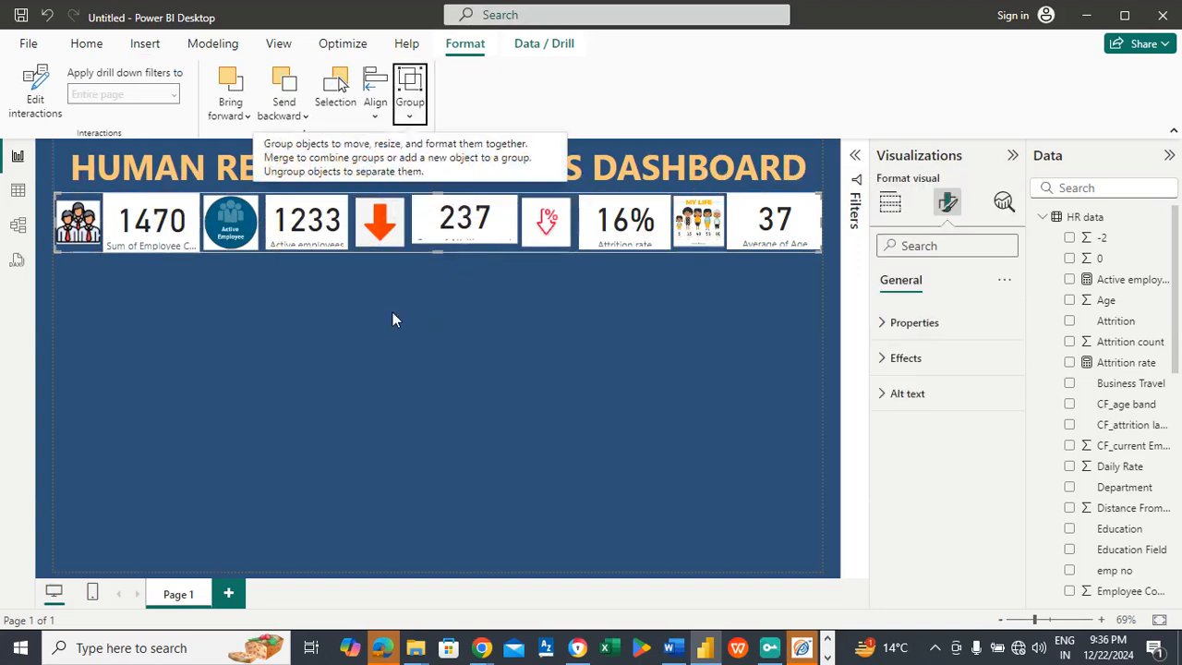
Step: Make the Sum of Attrition count card slightly taller so its label fits
left_click(466, 242)
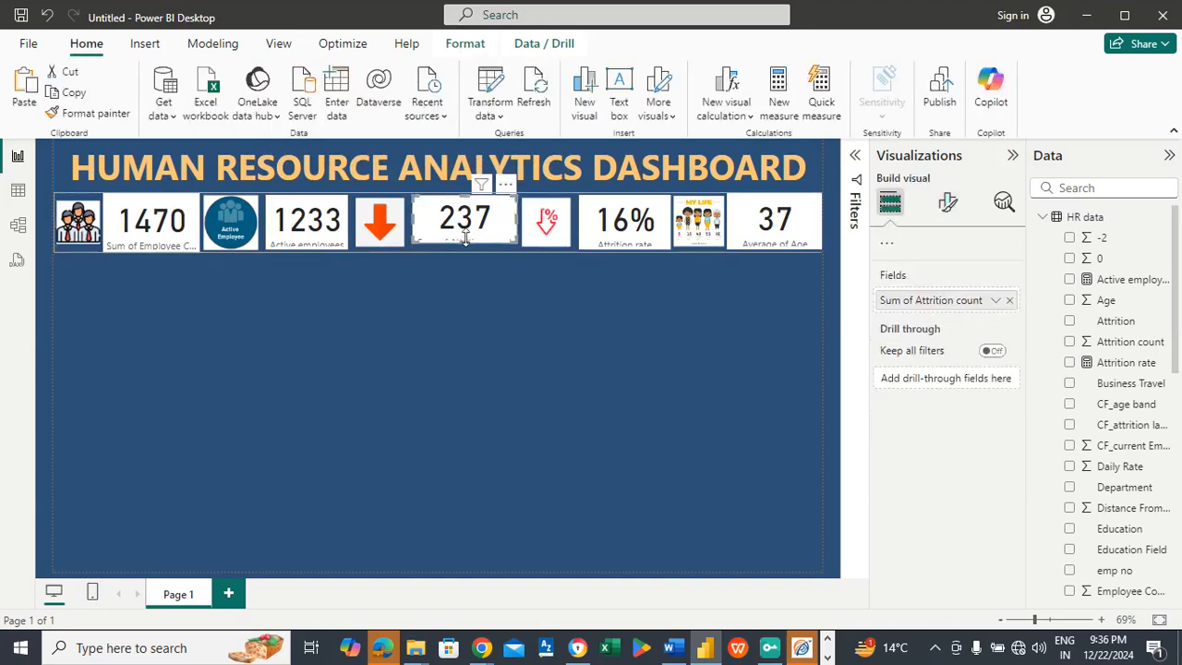
left_click_drag(466, 242, 465, 250)
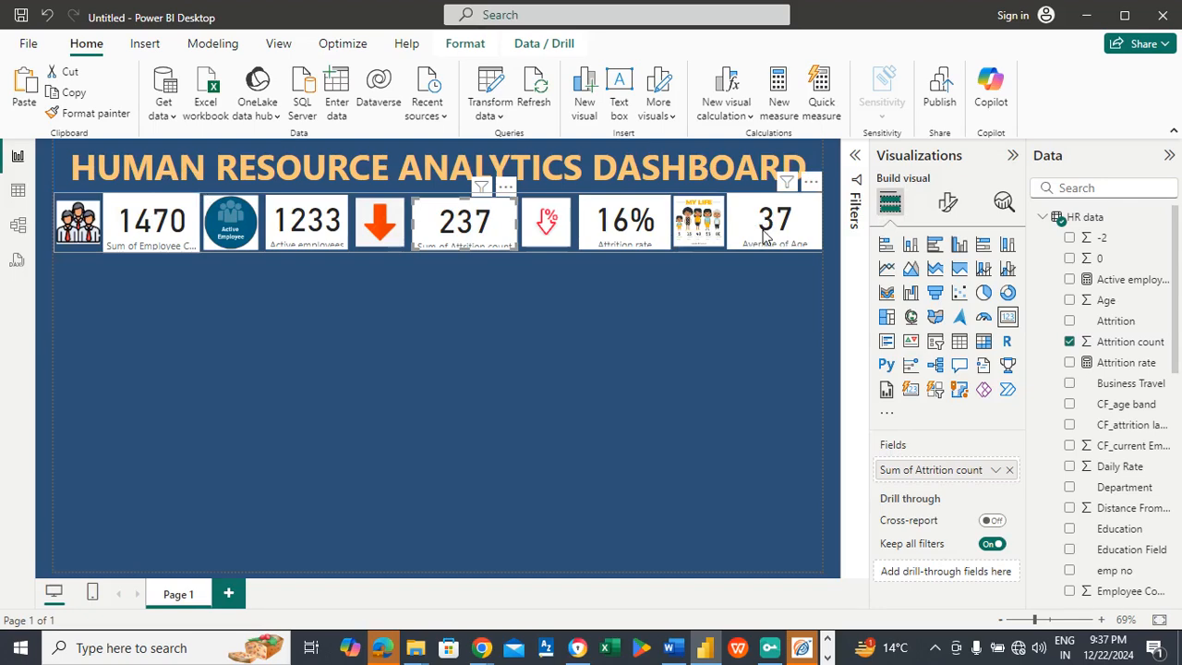
Step: Turn off the background and the category label of the Sum of Employee Count card
left_click(159, 224)
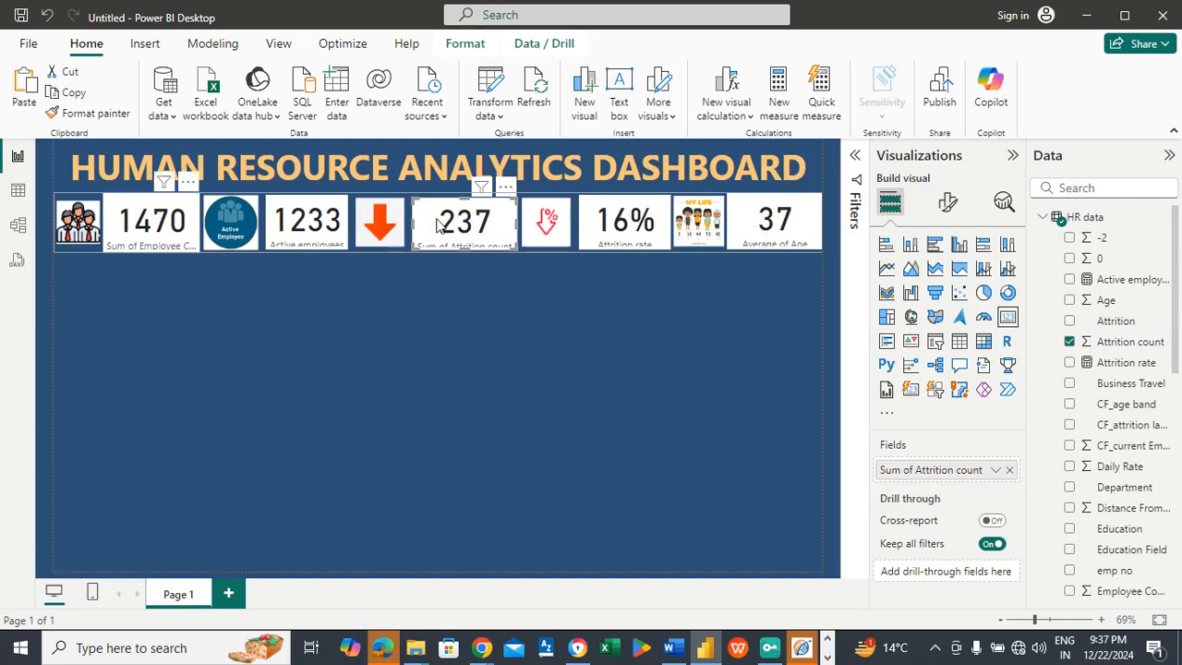
left_click(943, 207)
left_click(947, 281)
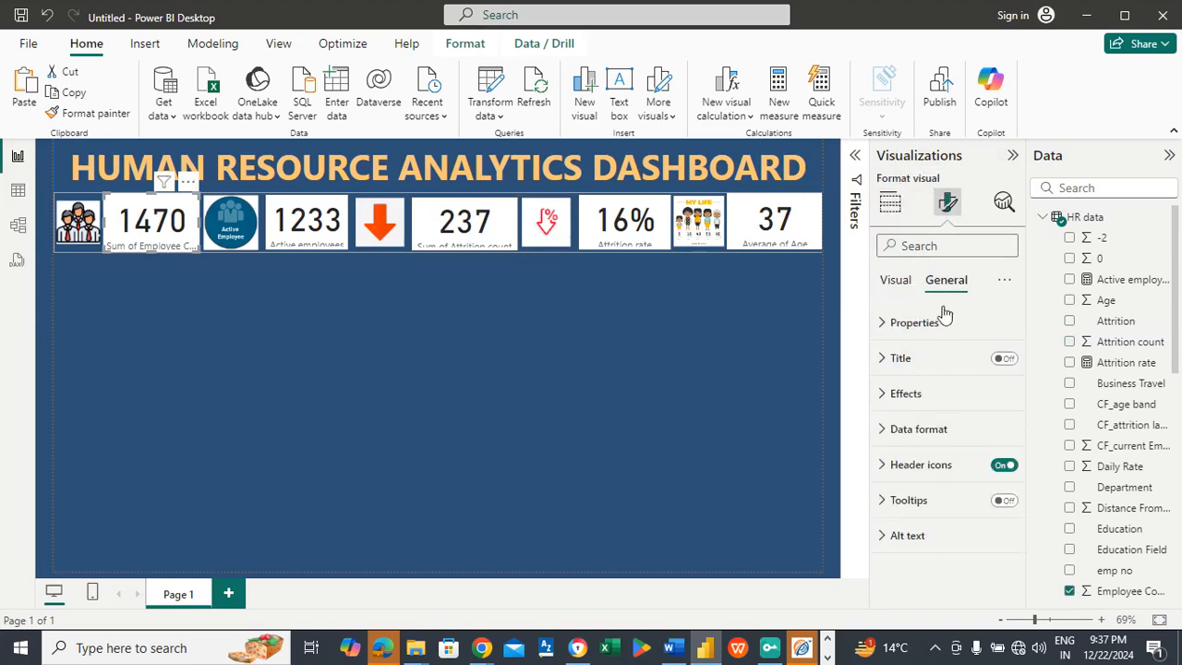
left_click(932, 407)
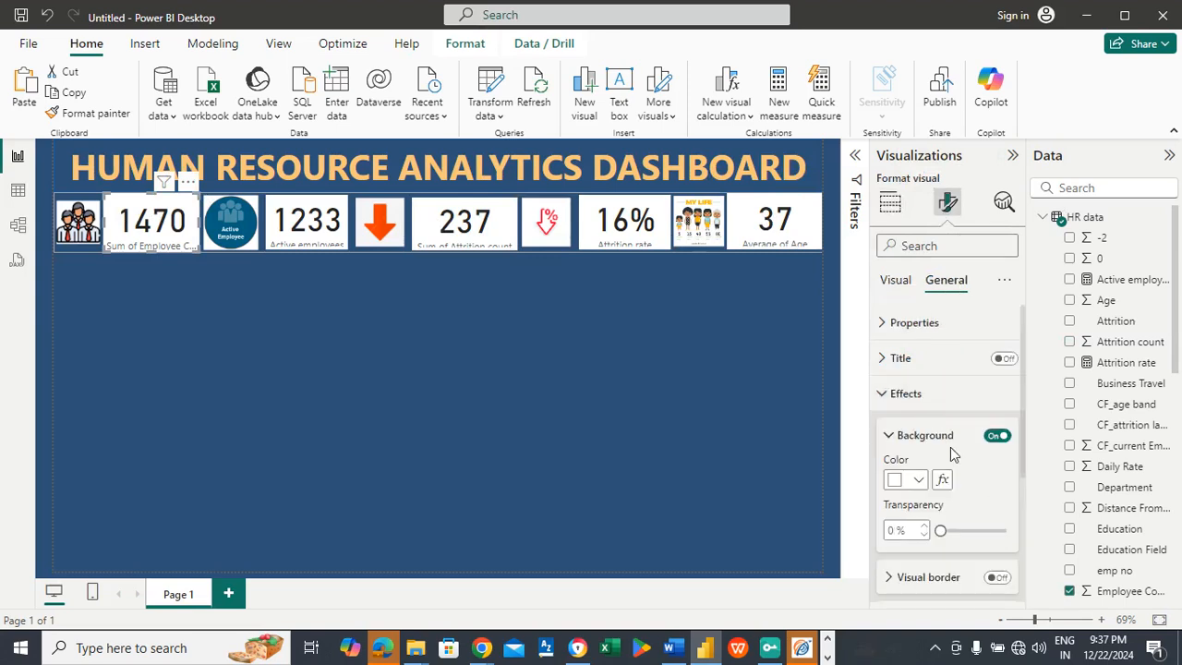
left_click(998, 440)
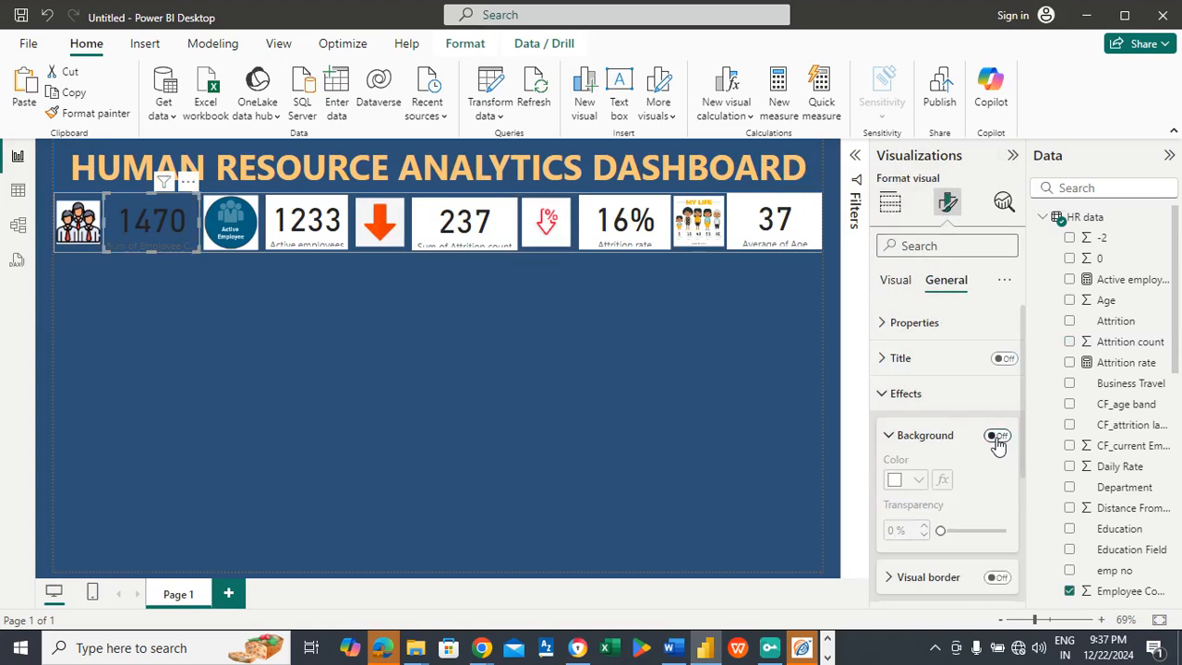
left_click(892, 282)
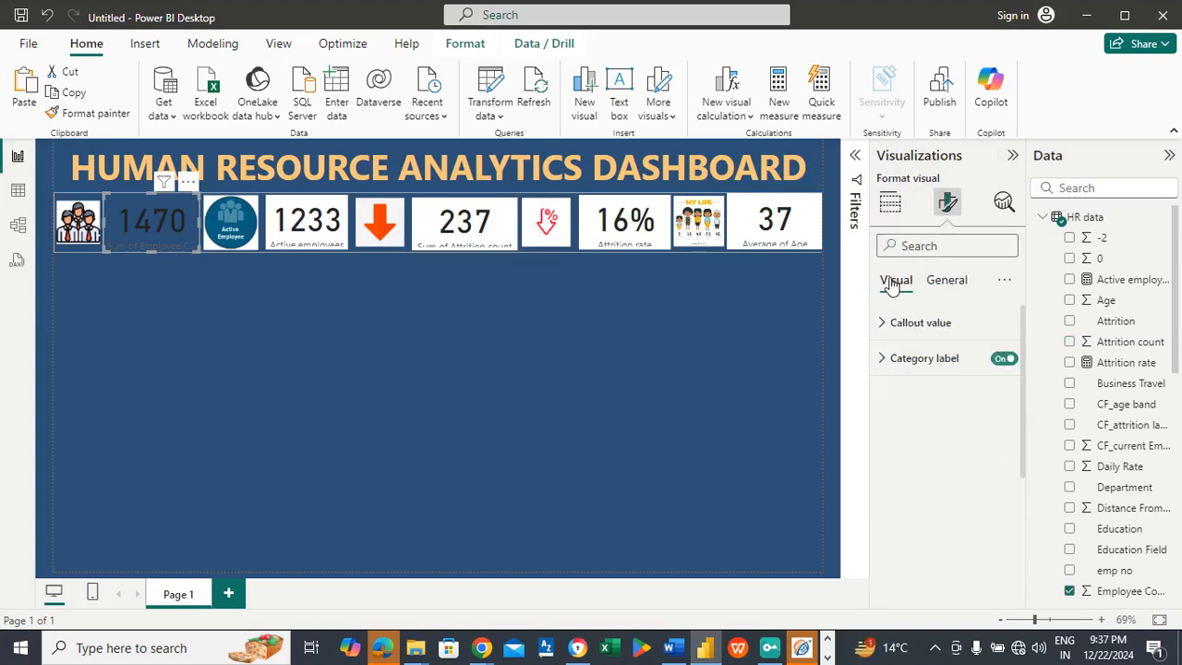
left_click(1003, 360)
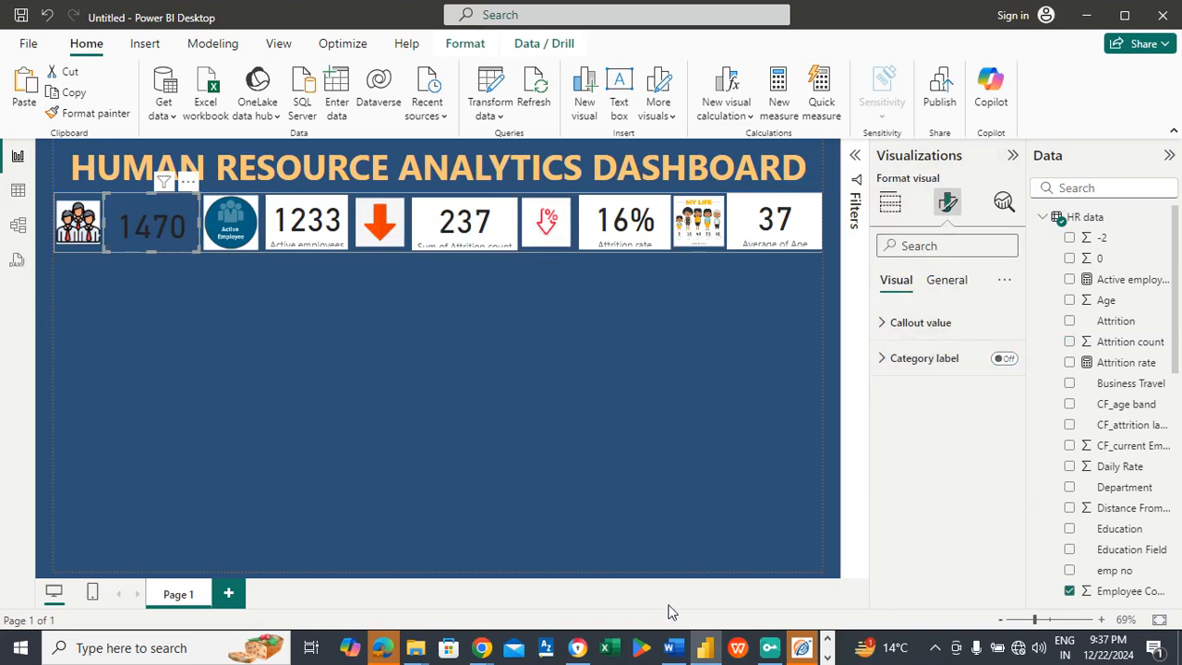
Step: Check the visual color code in the Word document, then color the employee count card's callout value with the recent light orange
mouse_move(681, 651)
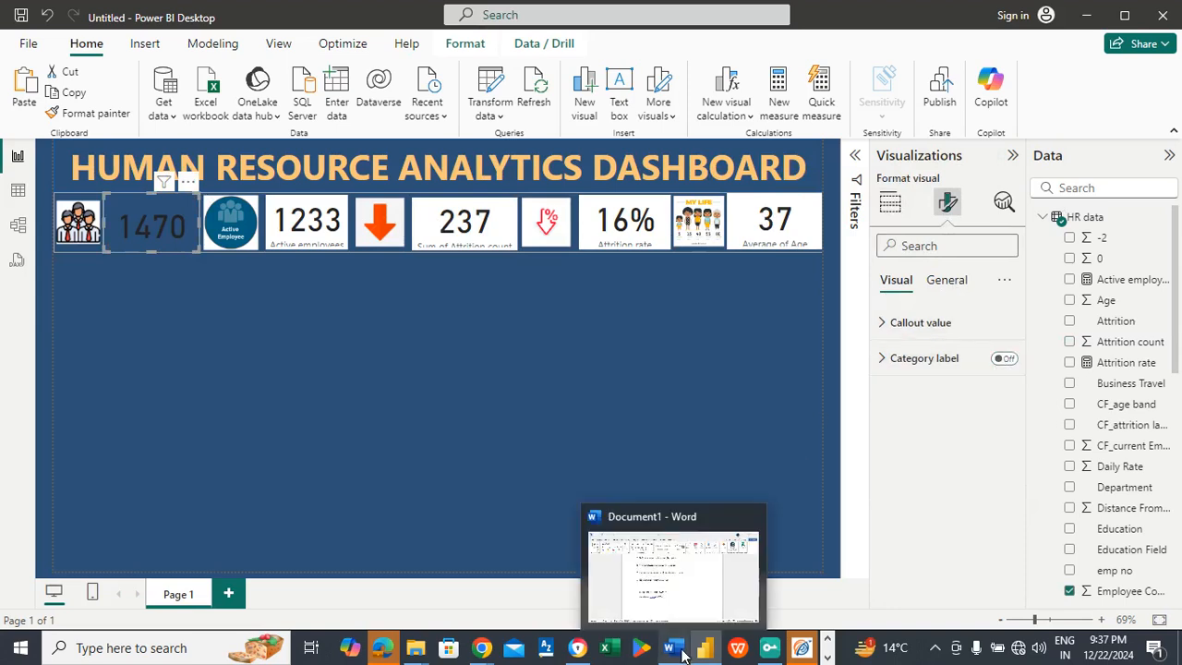
left_click(675, 561)
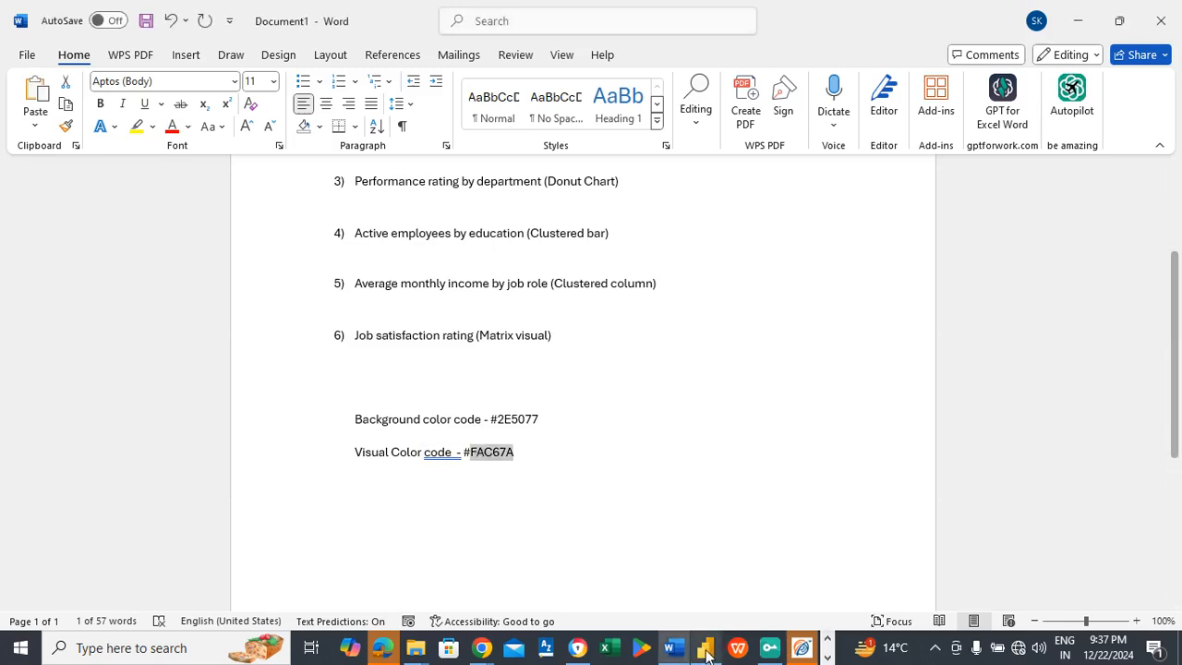
mouse_move(705, 651)
left_click(696, 583)
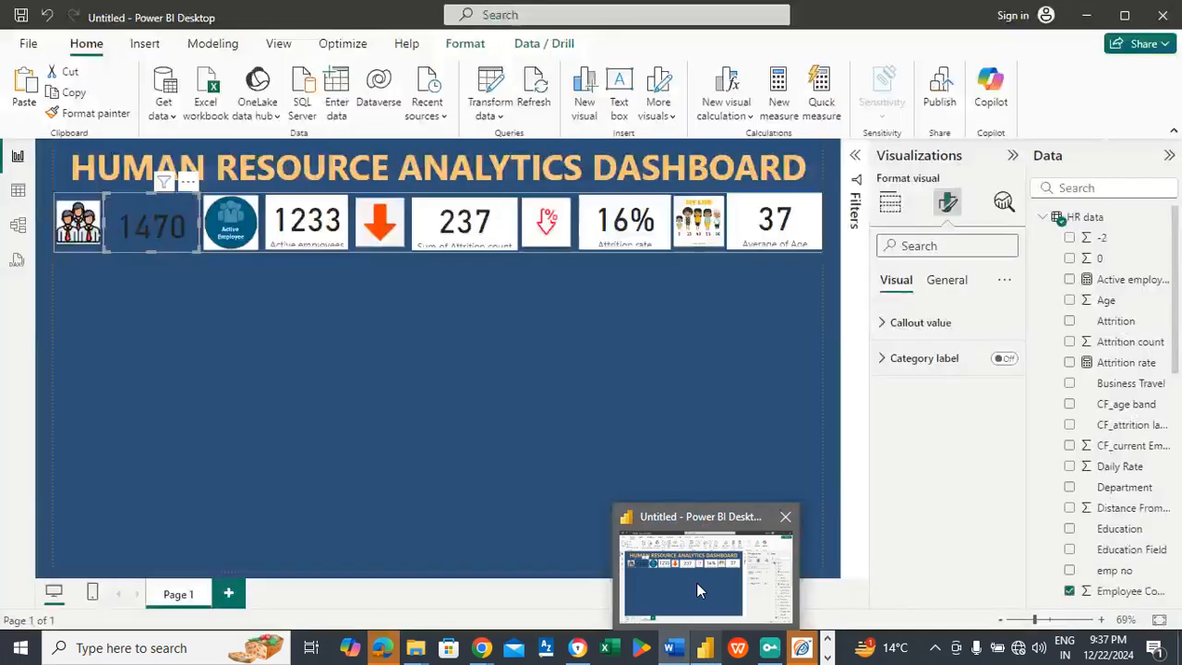
left_click(948, 287)
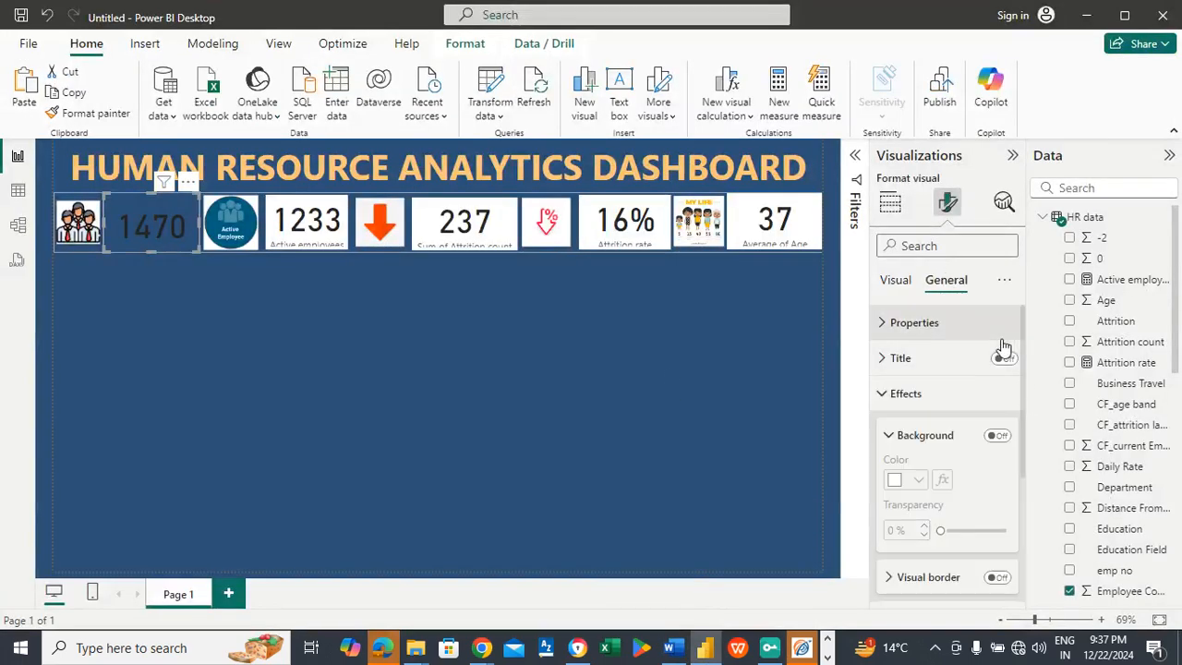
left_click(891, 281)
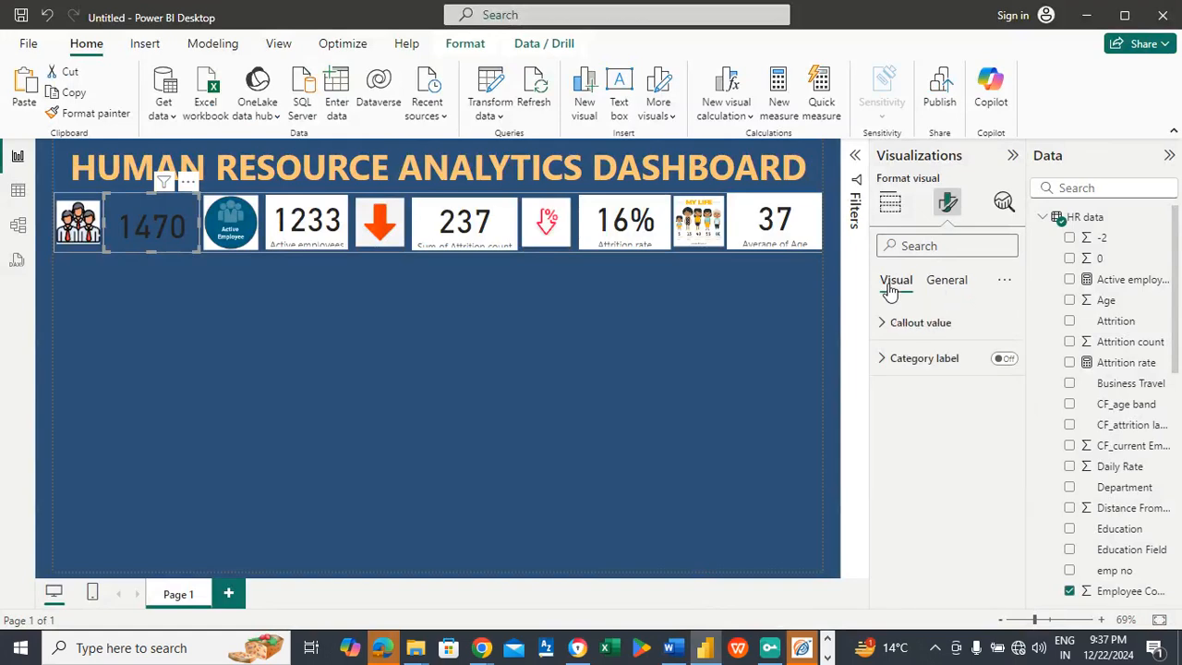
left_click(909, 328)
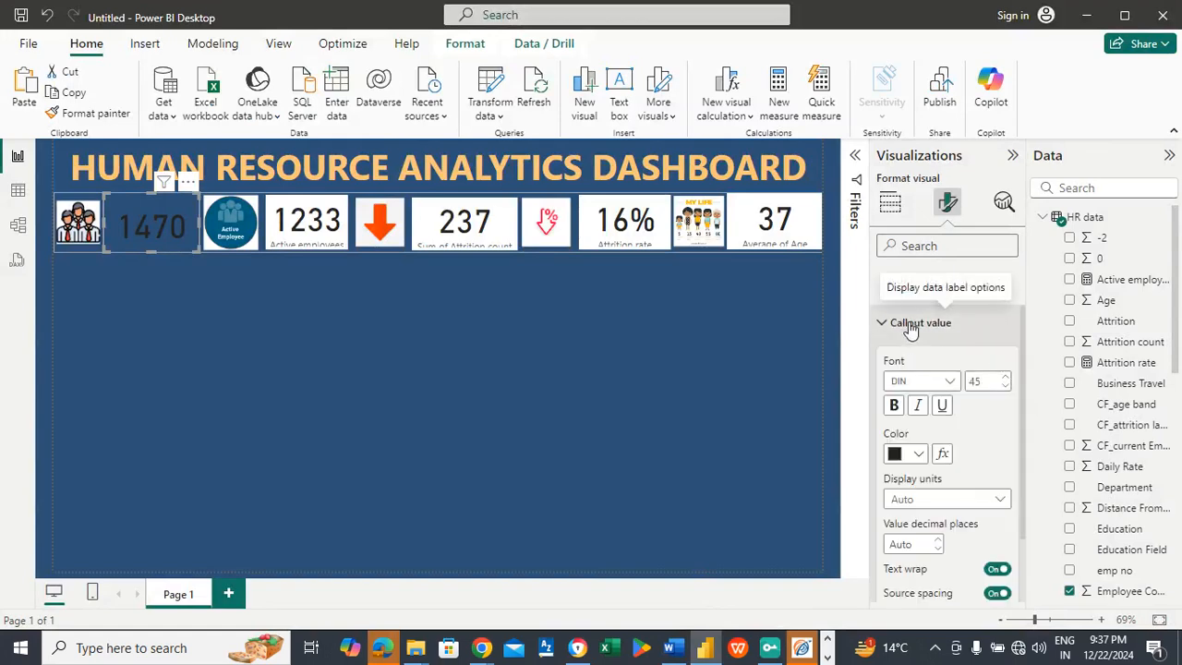
left_click(920, 454)
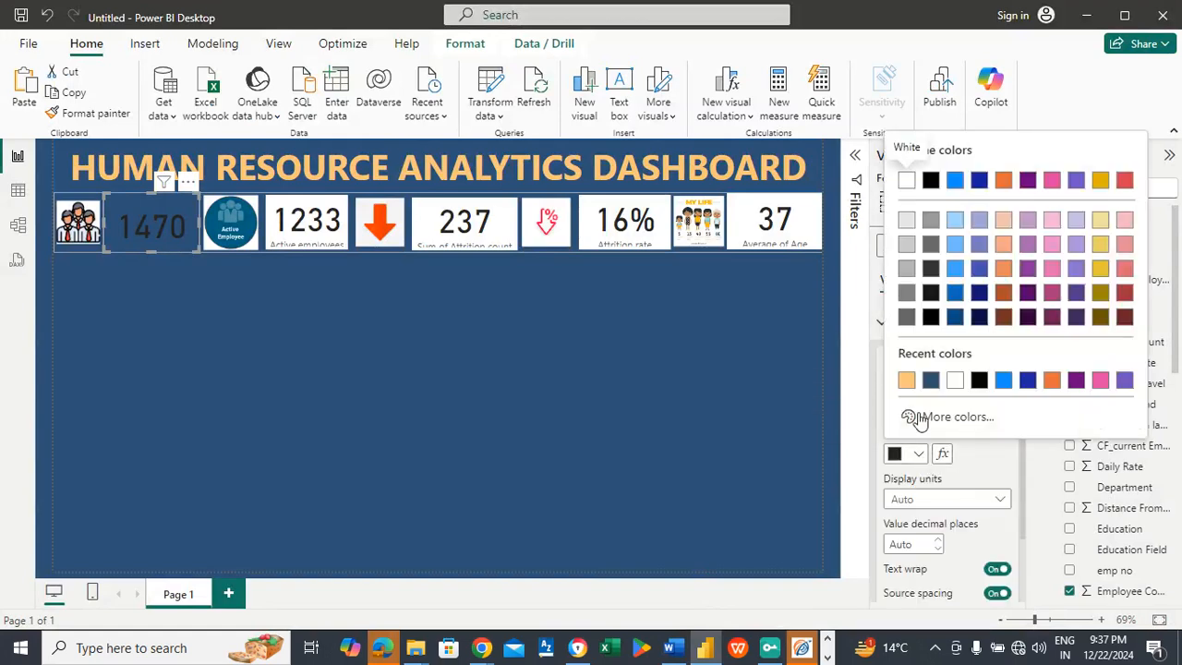
left_click(905, 382)
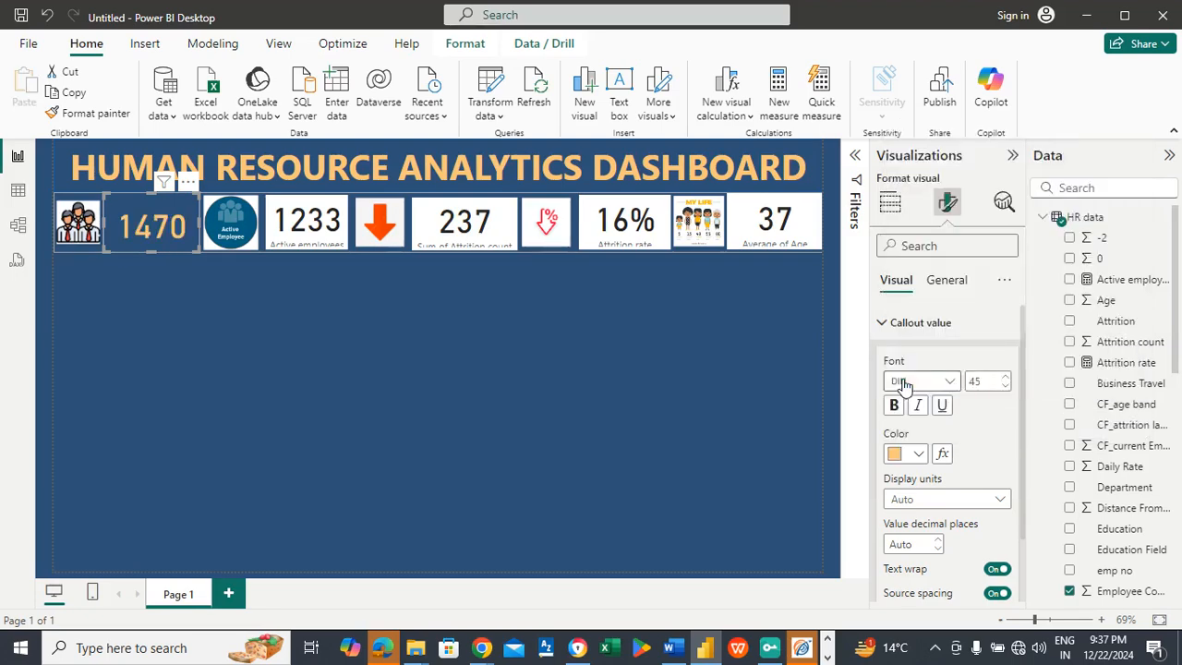
Step: Turn on the employee count card's title and set its text to TOTAL EMPLOYEES
left_click(946, 283)
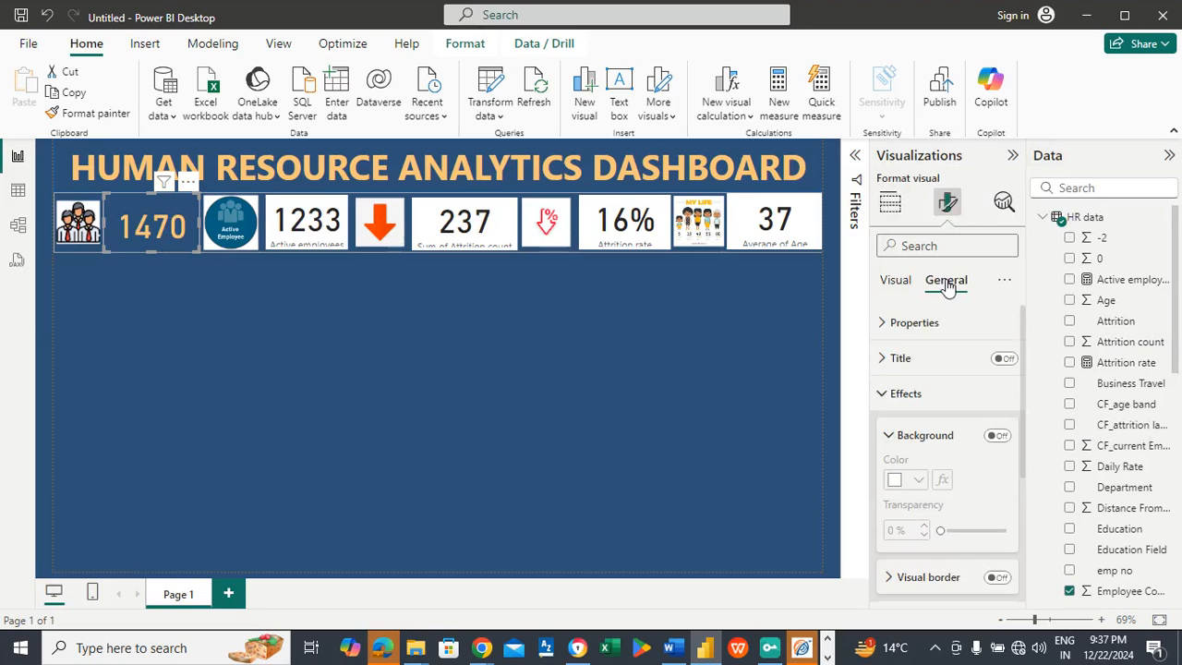
left_click(1000, 360)
left_click(918, 360)
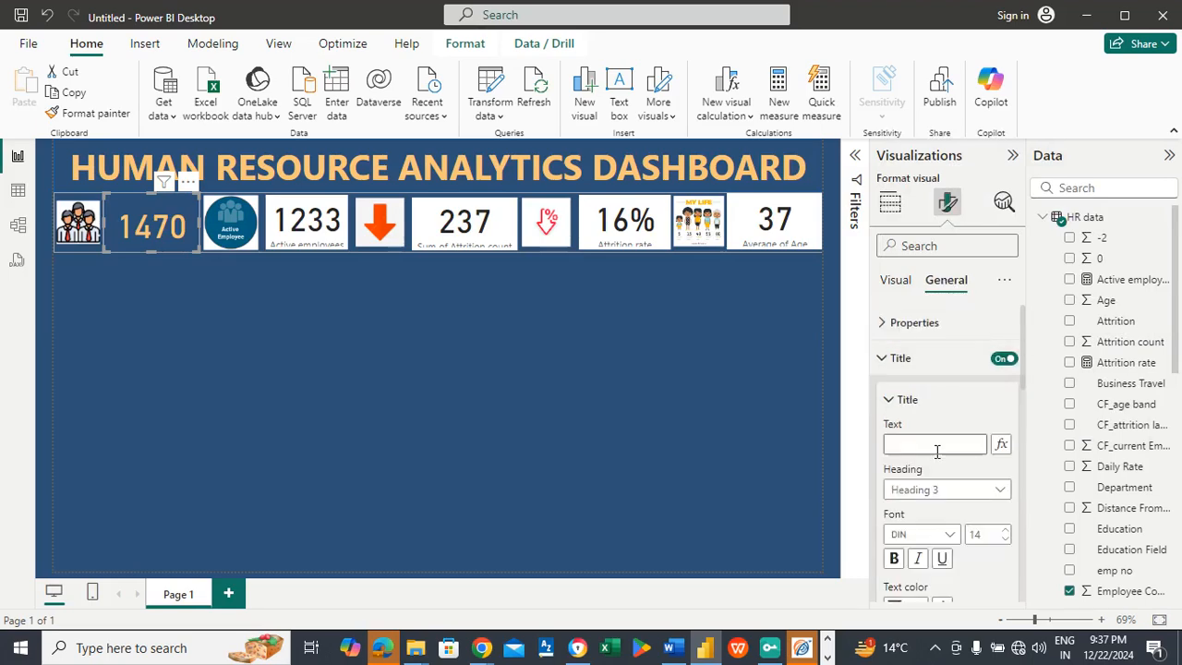
left_click(936, 447)
type("TOTAL EMPLOYEES")
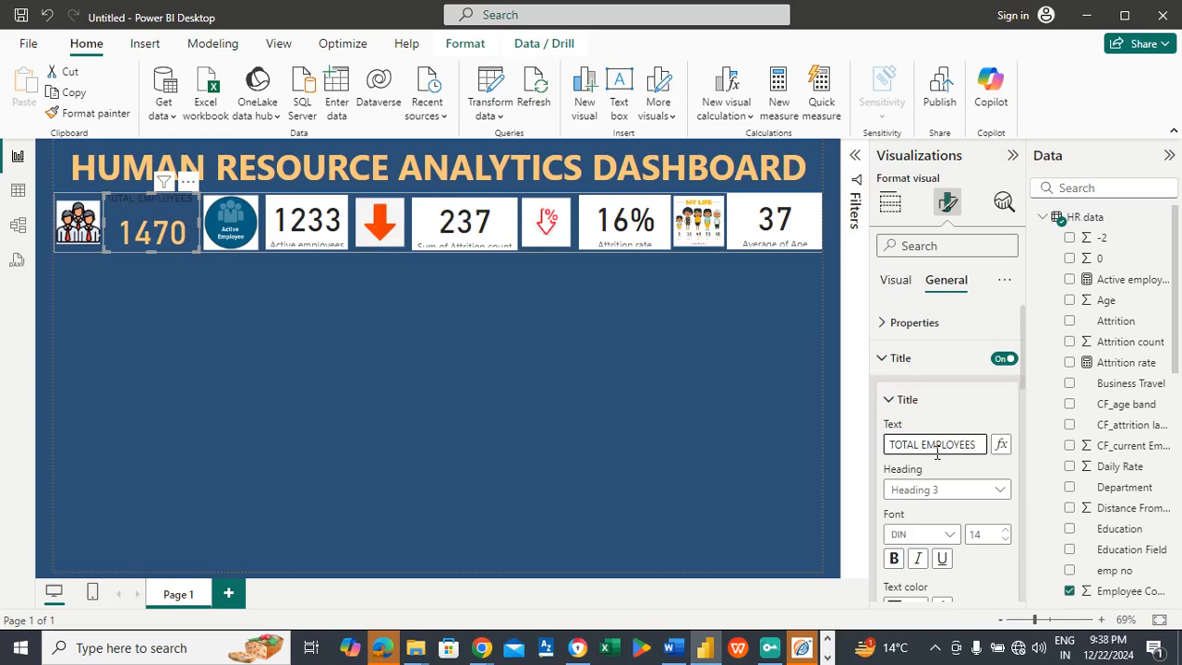
Step: Format the TOTAL EMPLOYEES title in the recent light orange, bold, font size 16 and centered
left_click_drag(1021, 366, 1018, 416)
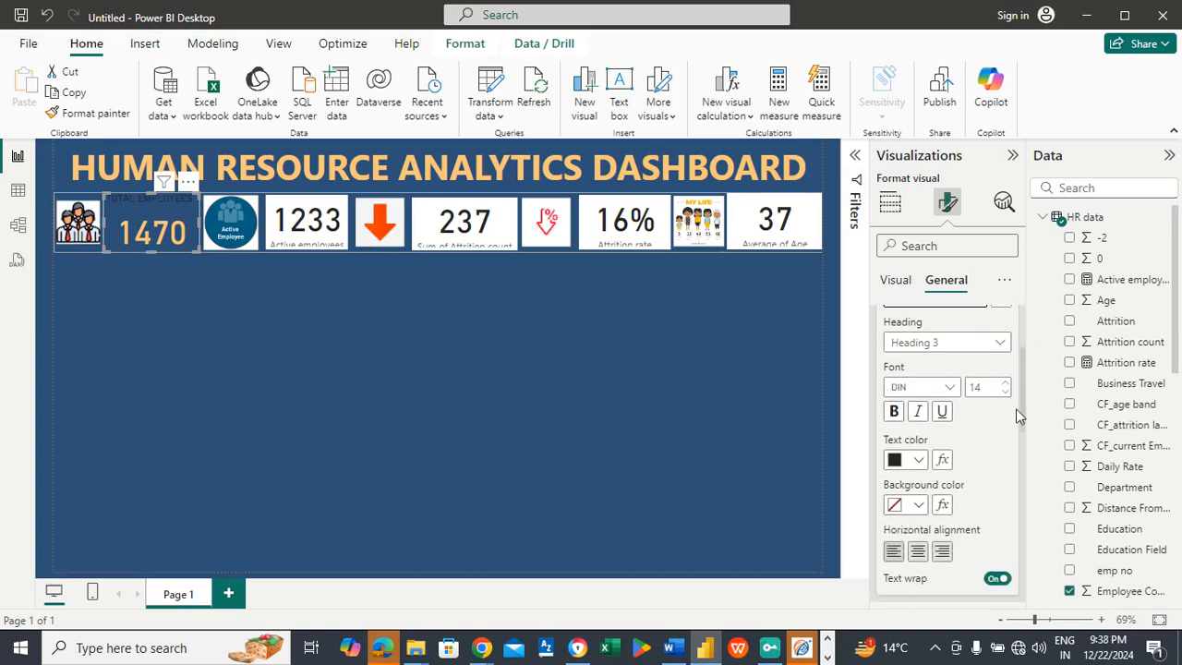
left_click(919, 460)
left_click(906, 386)
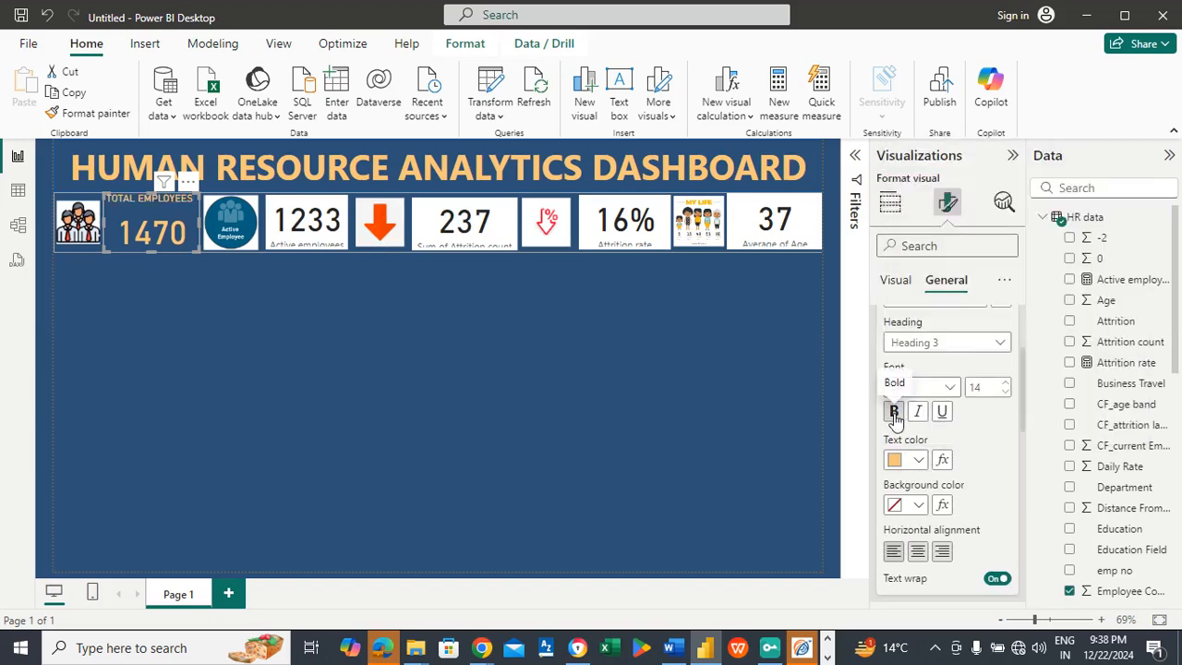
left_click(894, 413)
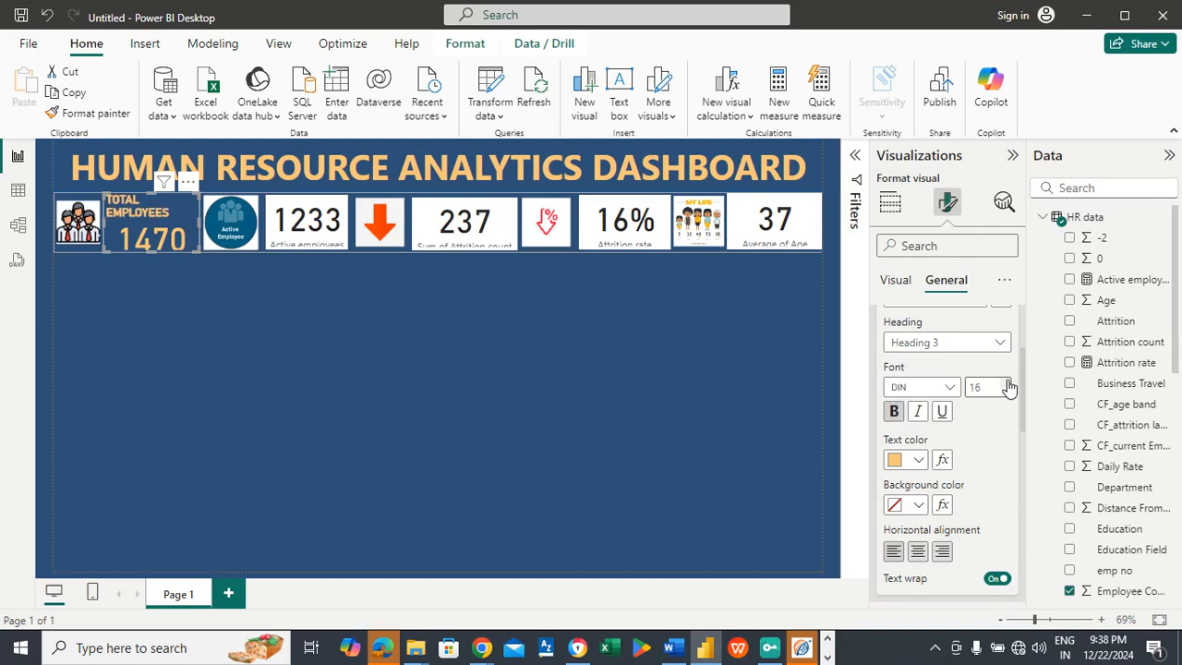
left_click(919, 551)
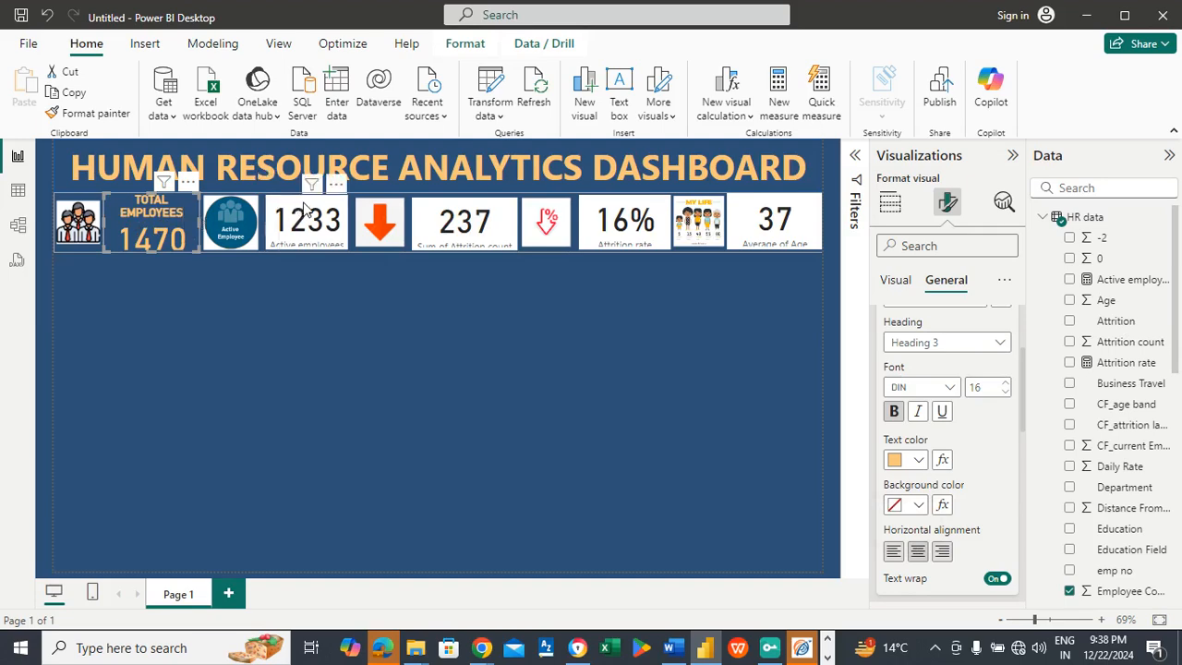
Step: Turn off the Active employees card's background and color its callout value with the recent light orange
left_click(304, 208)
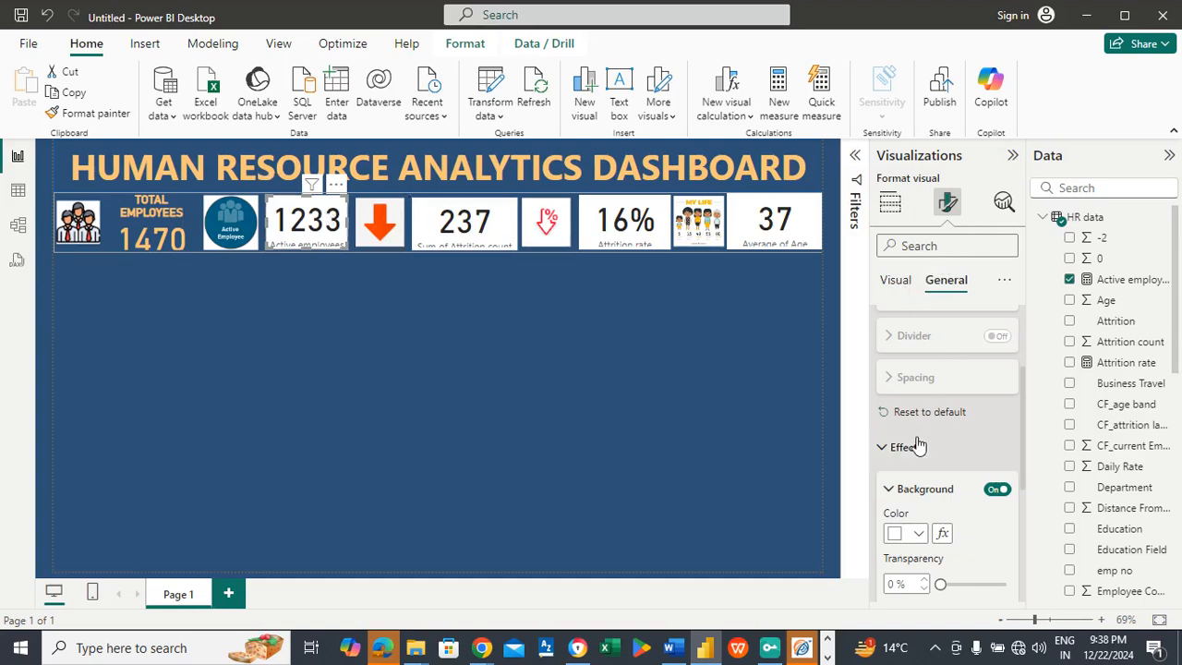
left_click(996, 489)
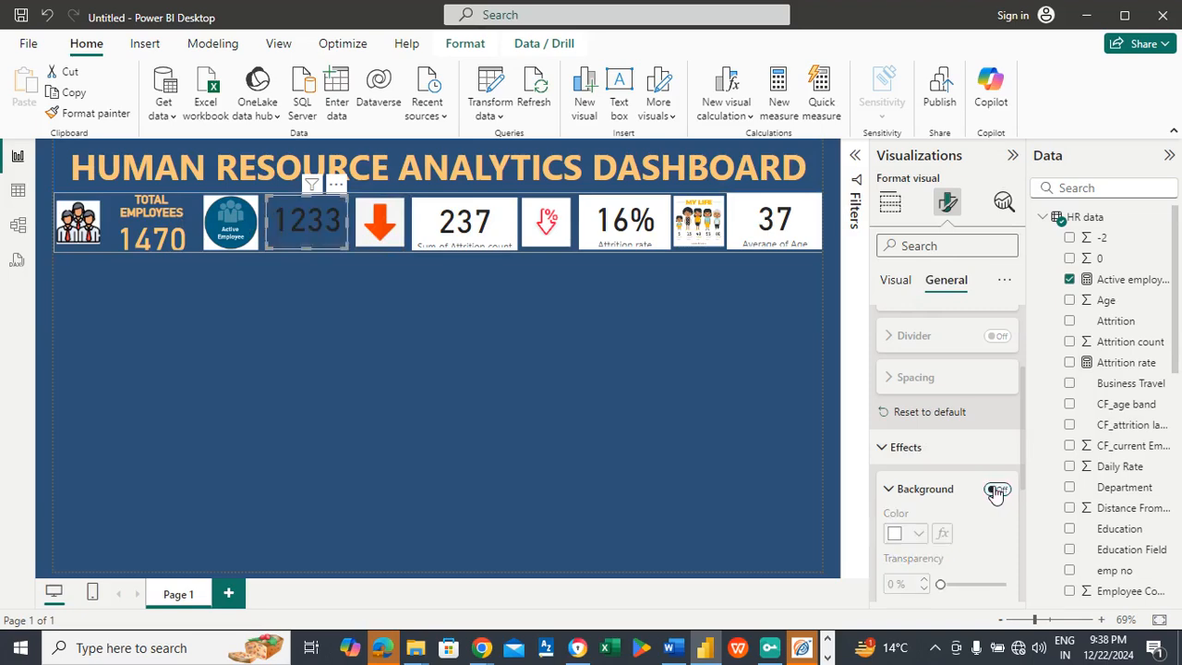
left_click(895, 282)
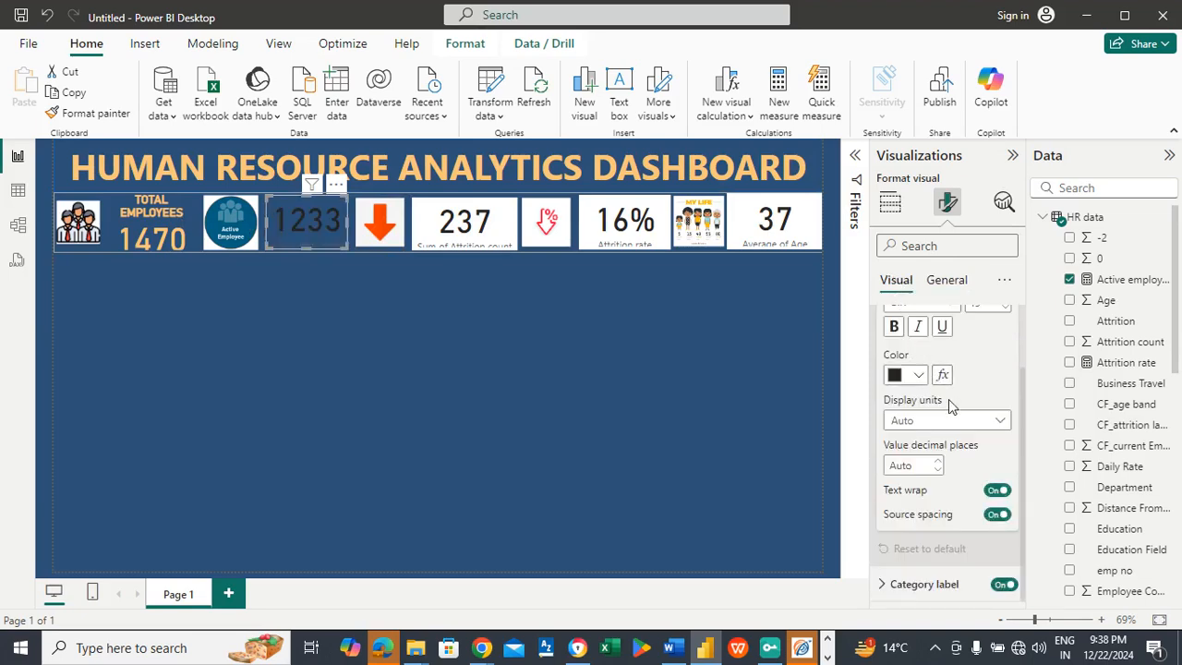
left_click(909, 375)
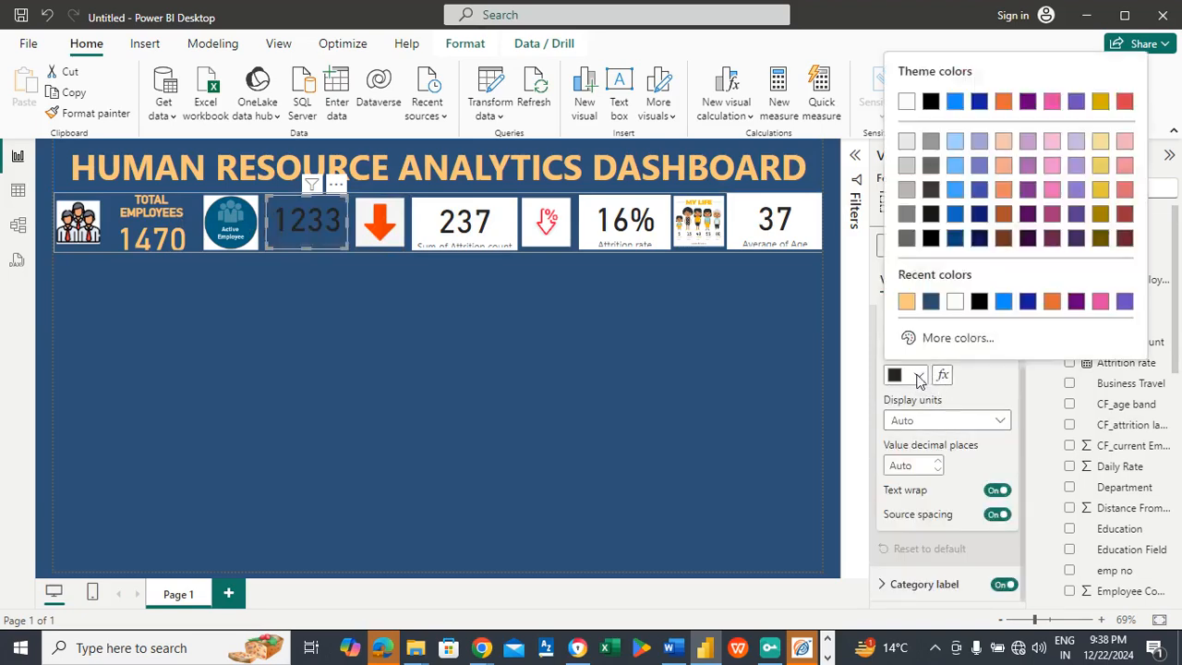
left_click(903, 303)
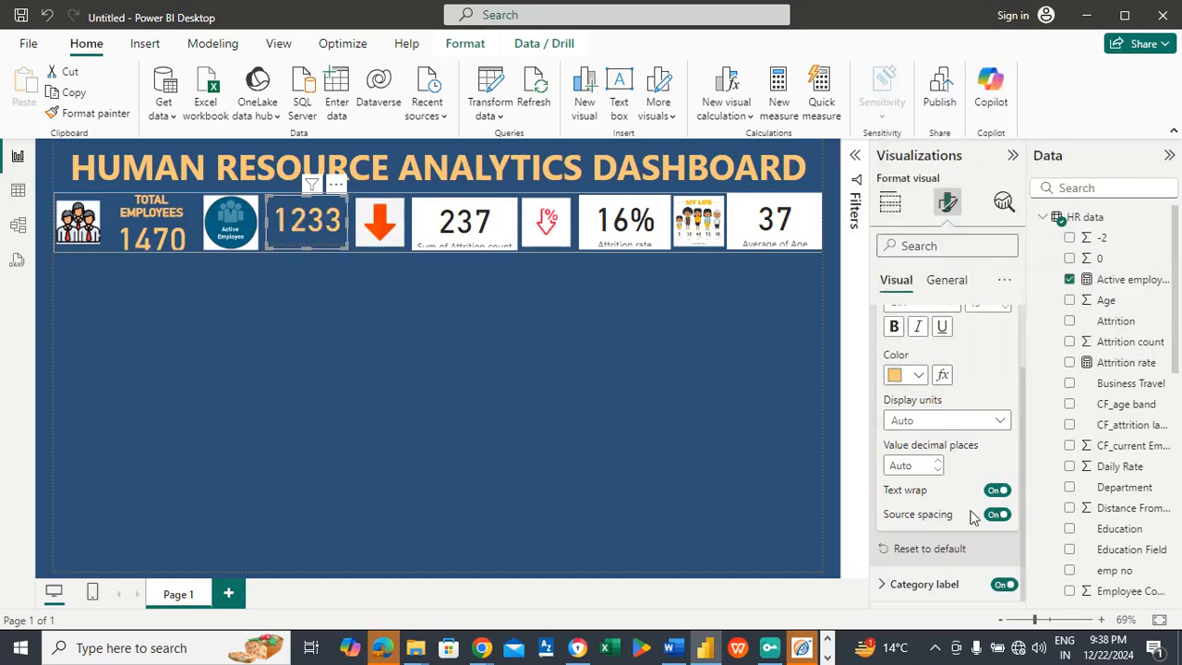
Step: Turn off the Active employees card's category label and turn on its title with the text ACTIVE EMPLOYEES
left_click(1004, 585)
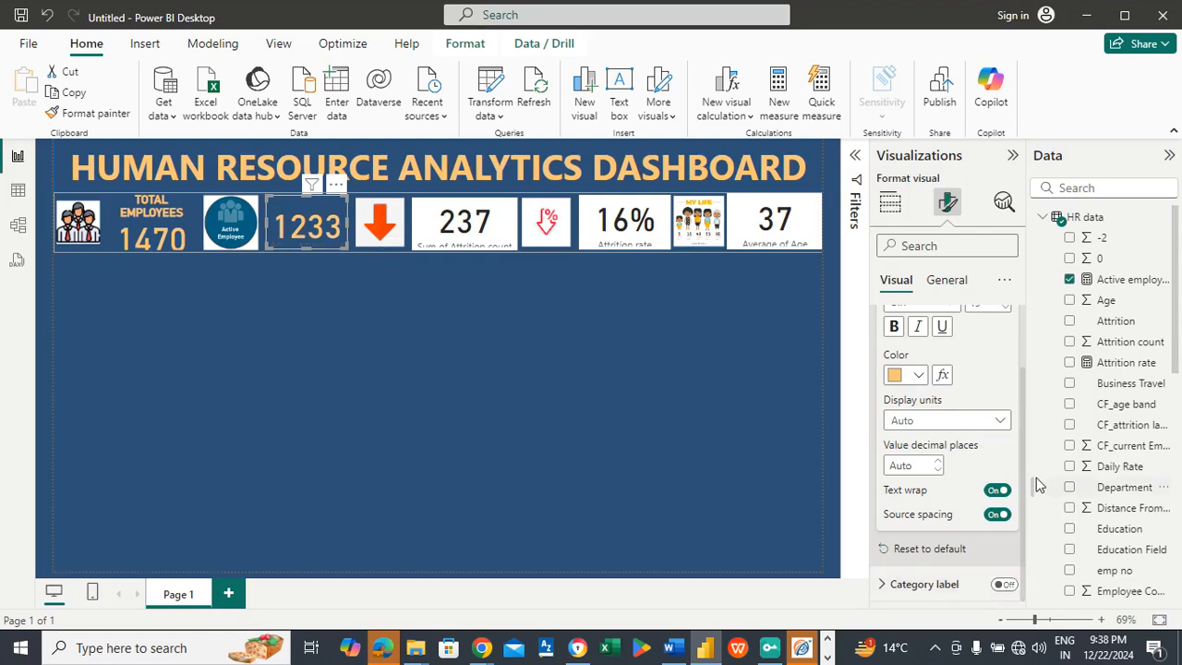
scroll(1020, 434, "up", 2)
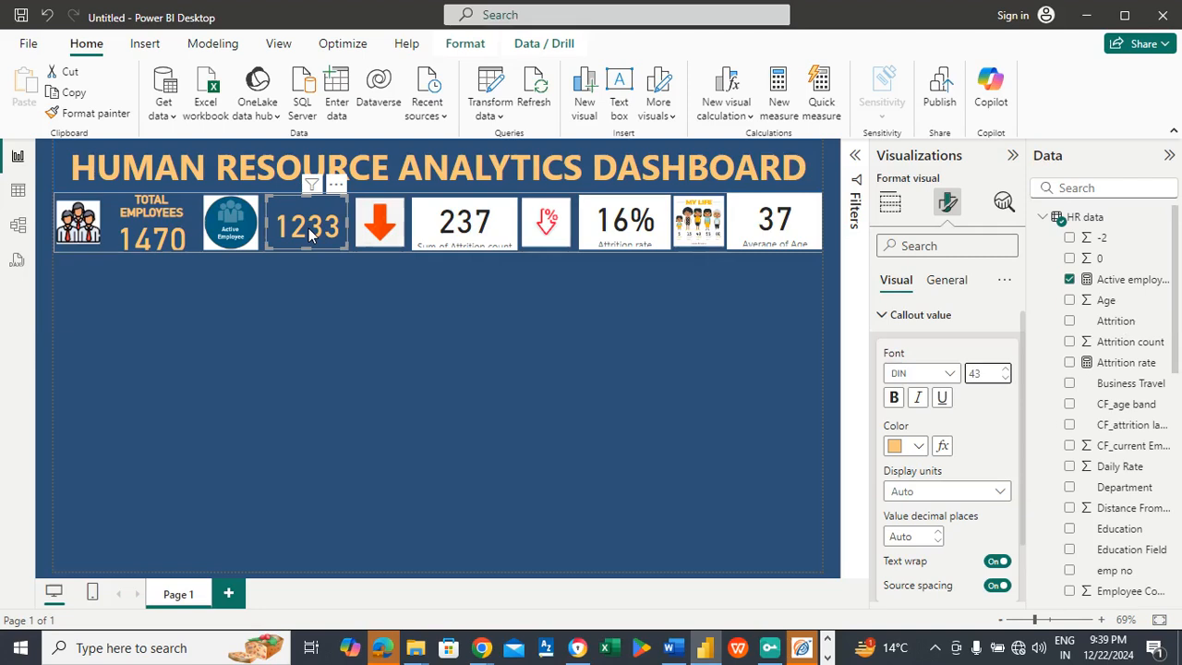
left_click(962, 281)
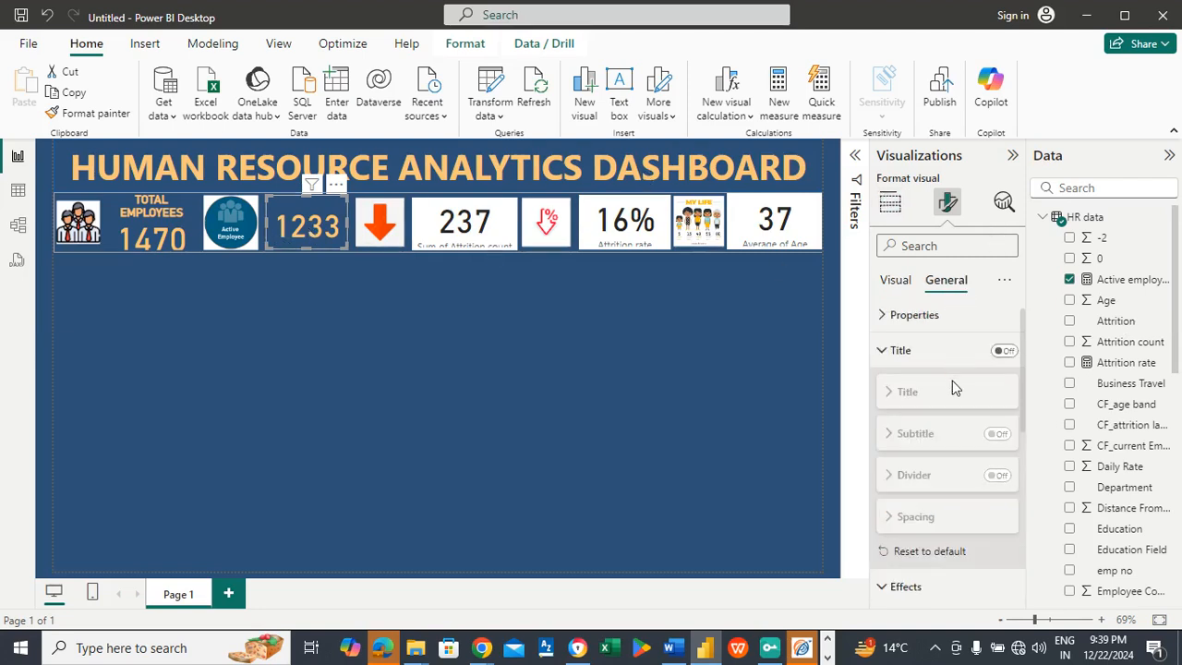
left_click(999, 356)
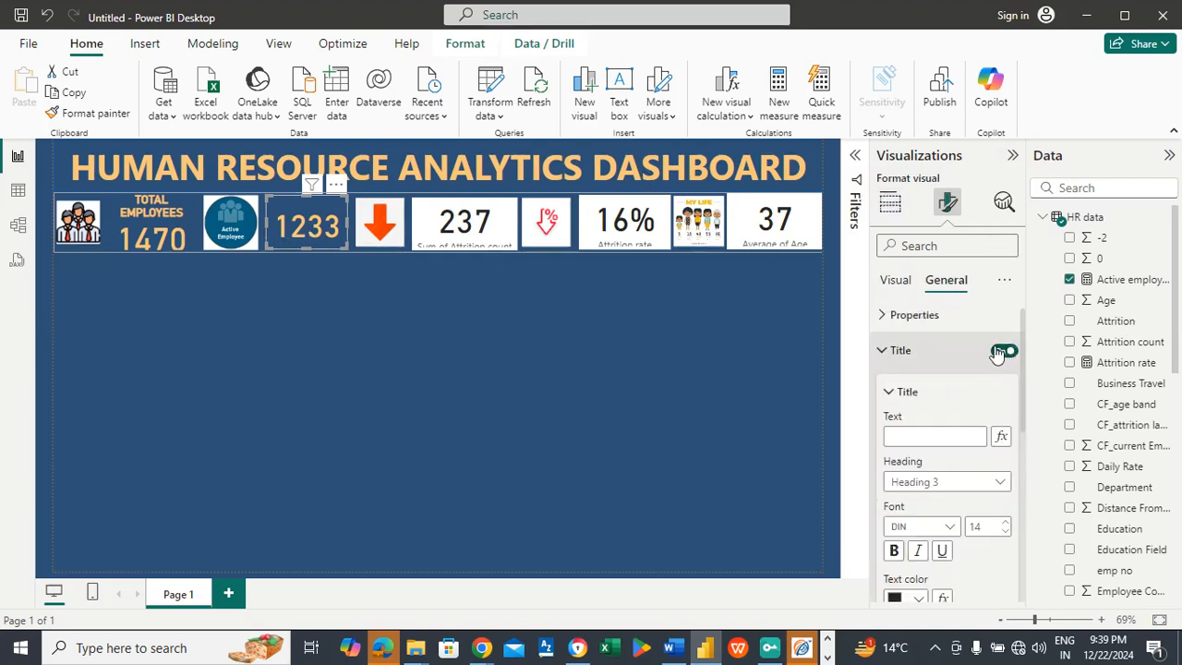
left_click(913, 435)
type("A")
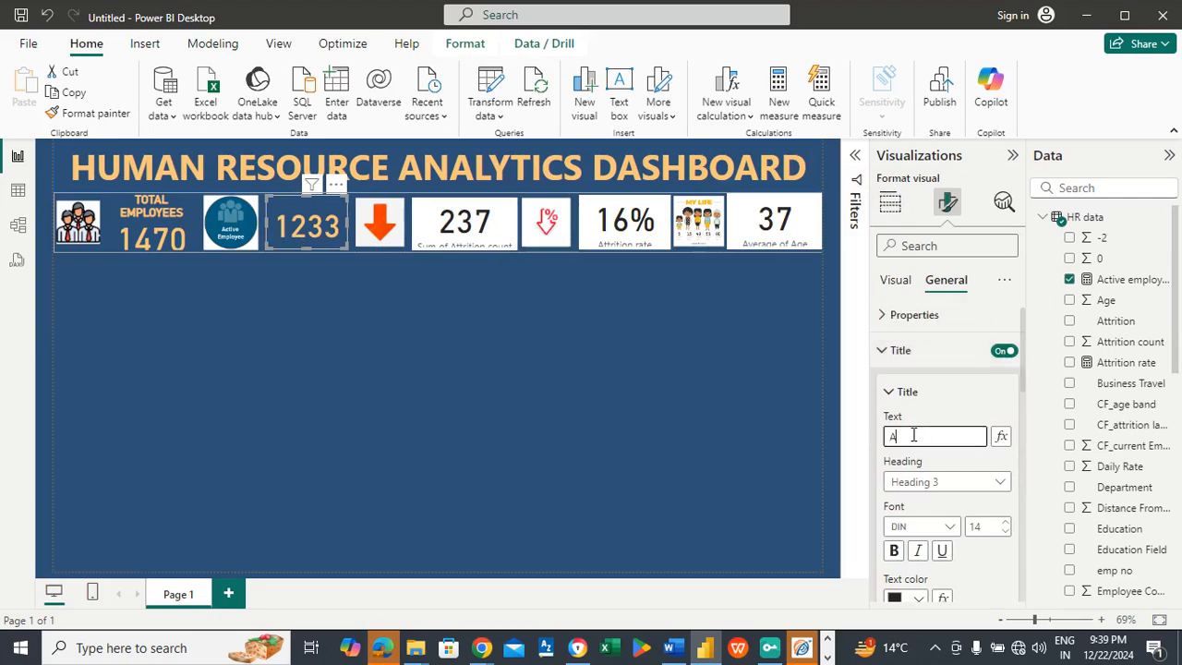
type("CTIVE")
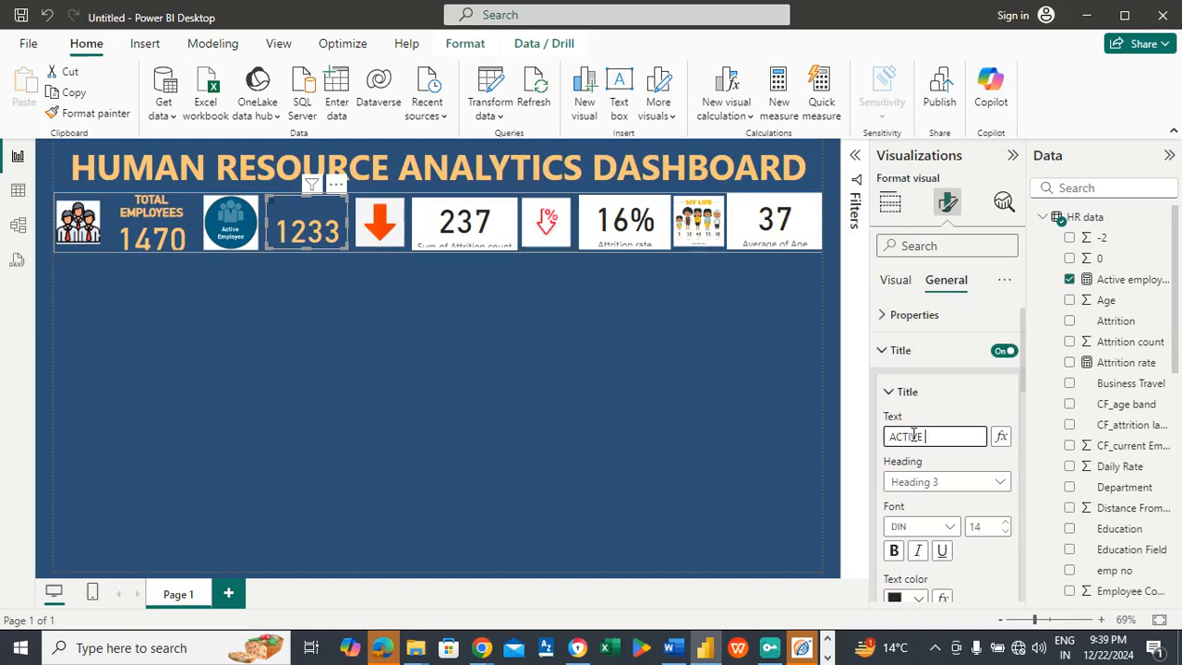
type(" EMPLOYEES")
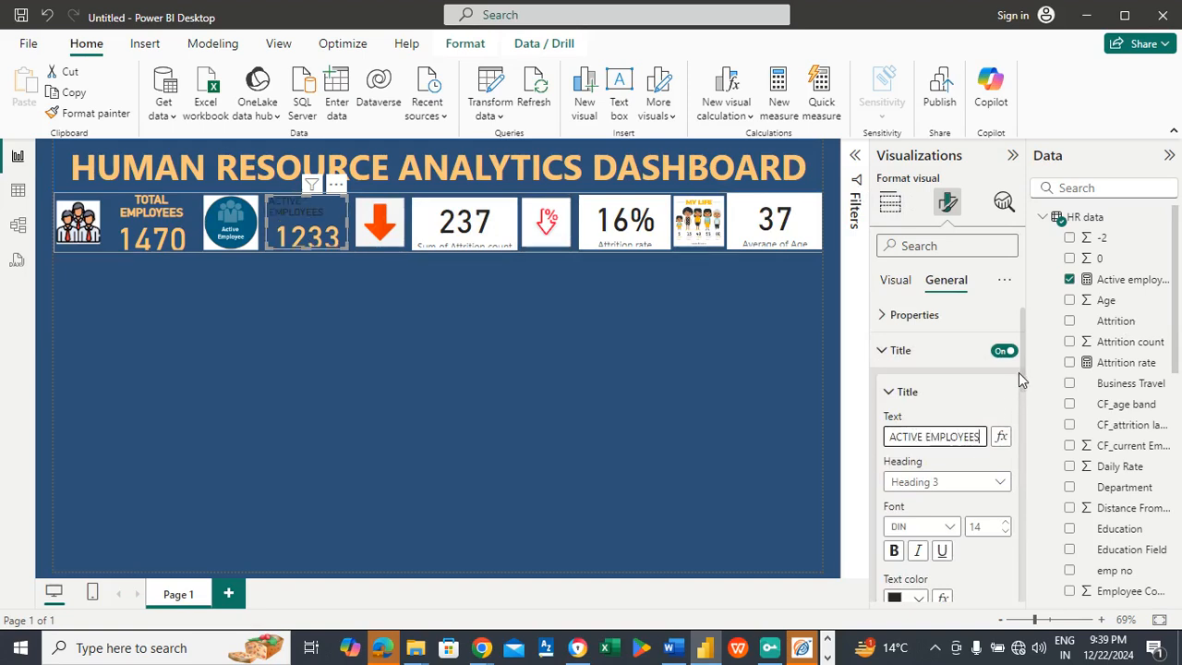
Step: Format the ACTIVE EMPLOYEES title in the recent light orange, font size 15 and centered
scroll(1015, 406, "down", 3)
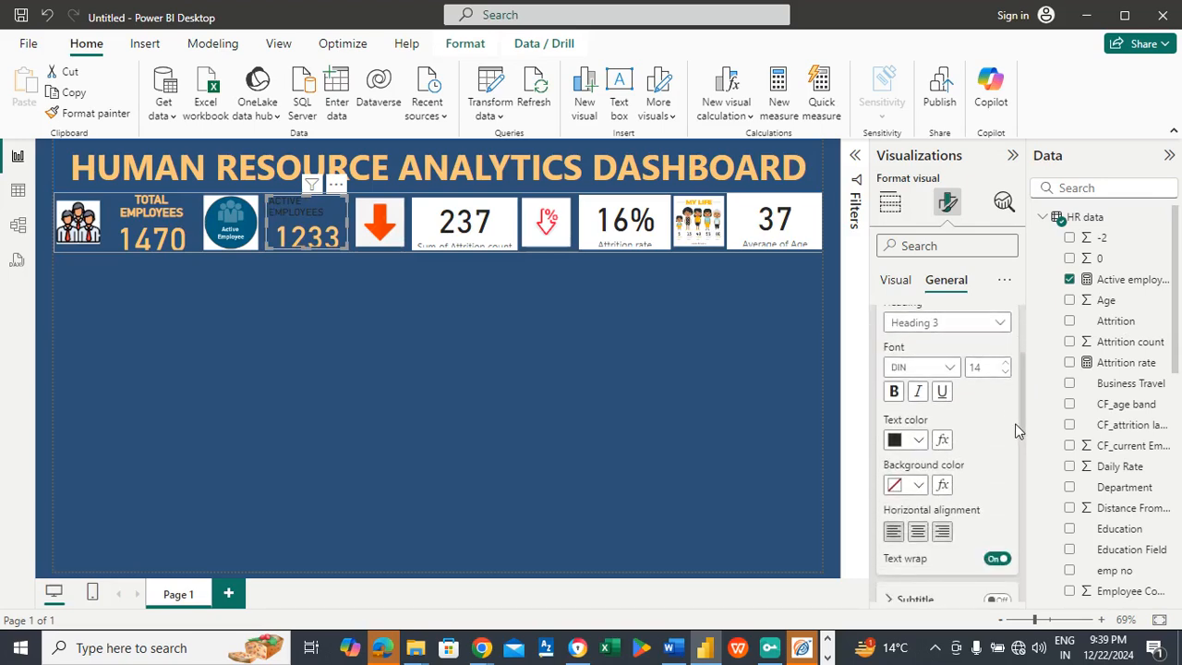
left_click(921, 440)
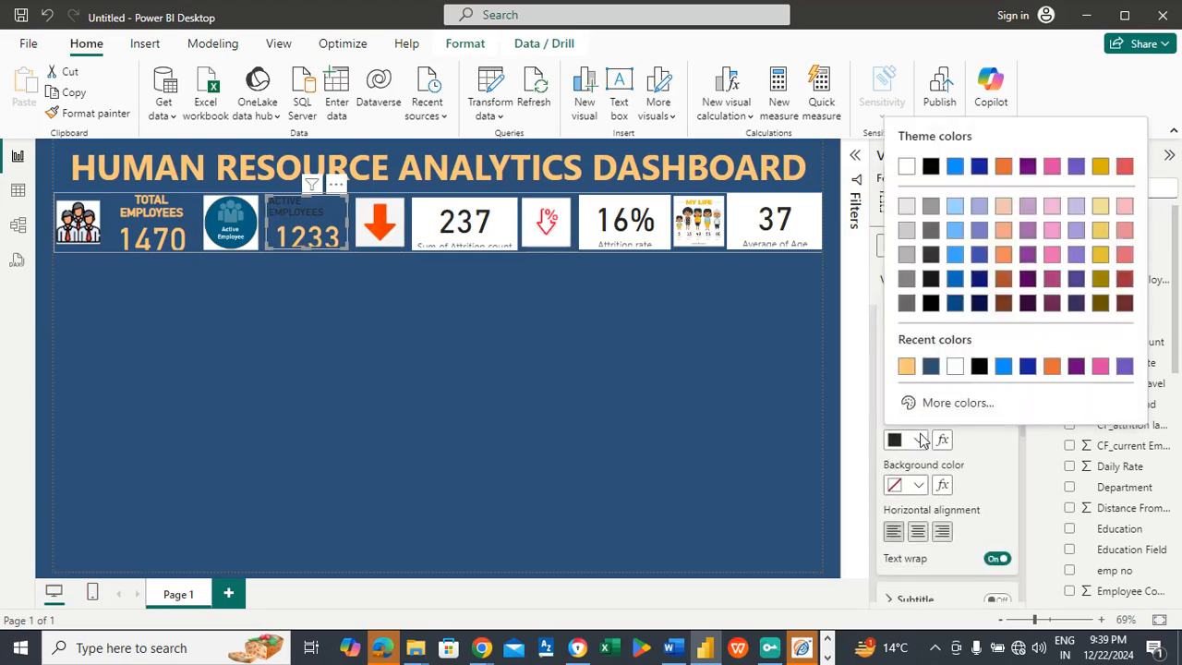
left_click(906, 369)
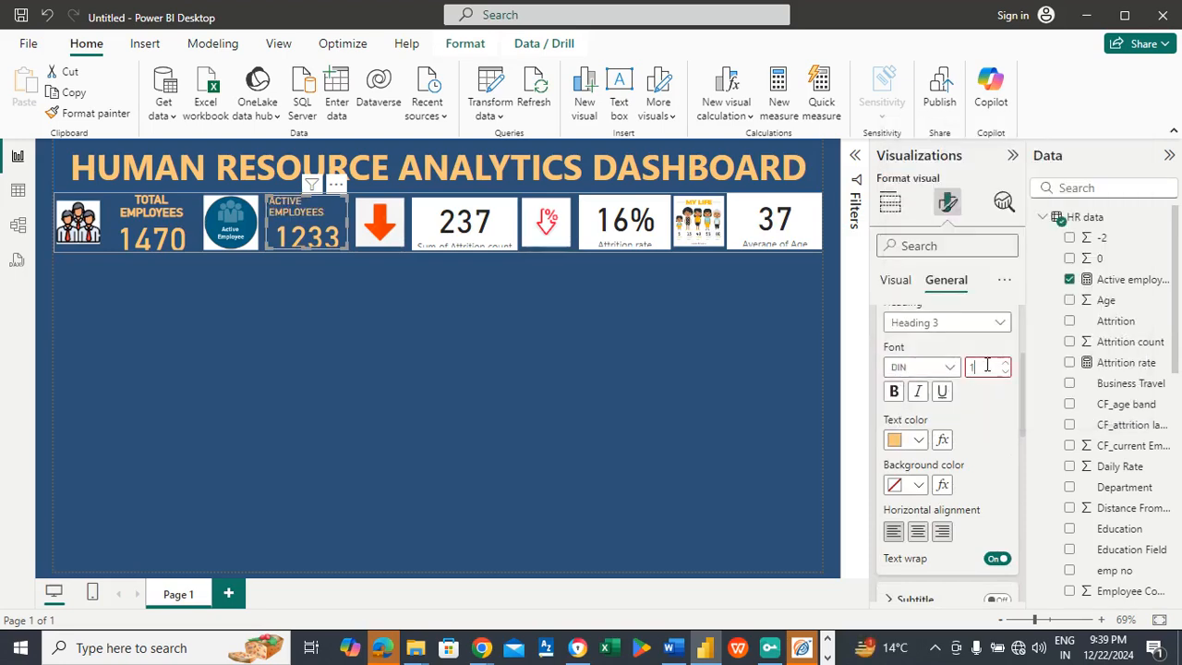
type("18")
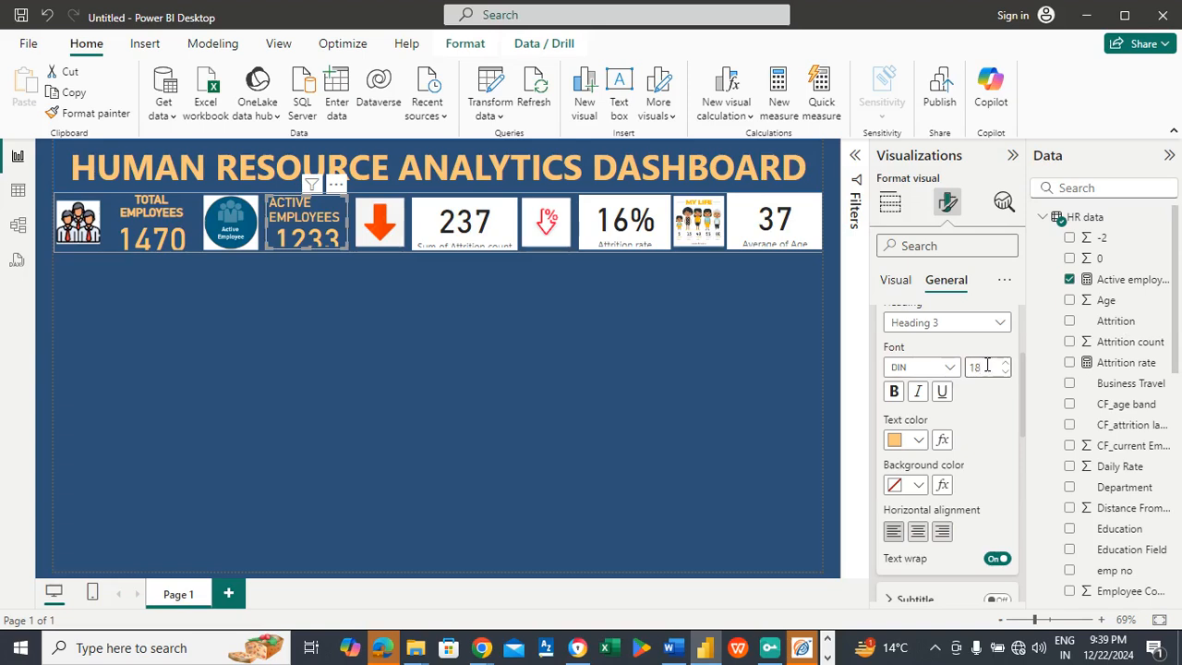
key("BackSpace")
type("6")
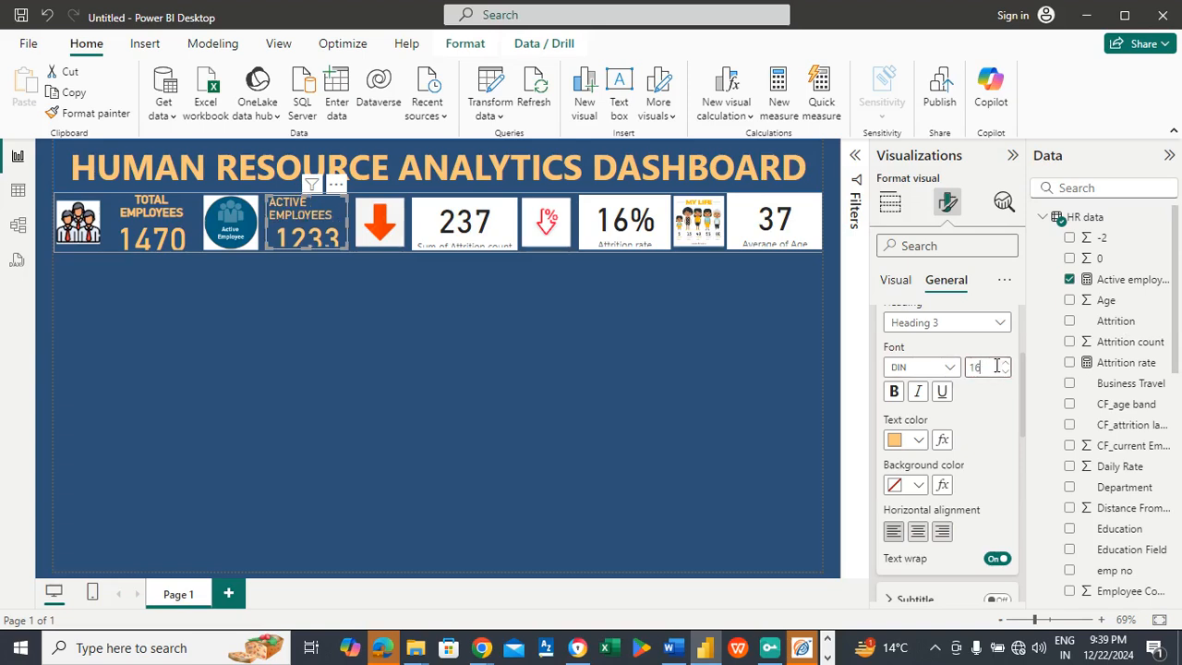
key("BackSpace")
type("5")
left_click(918, 531)
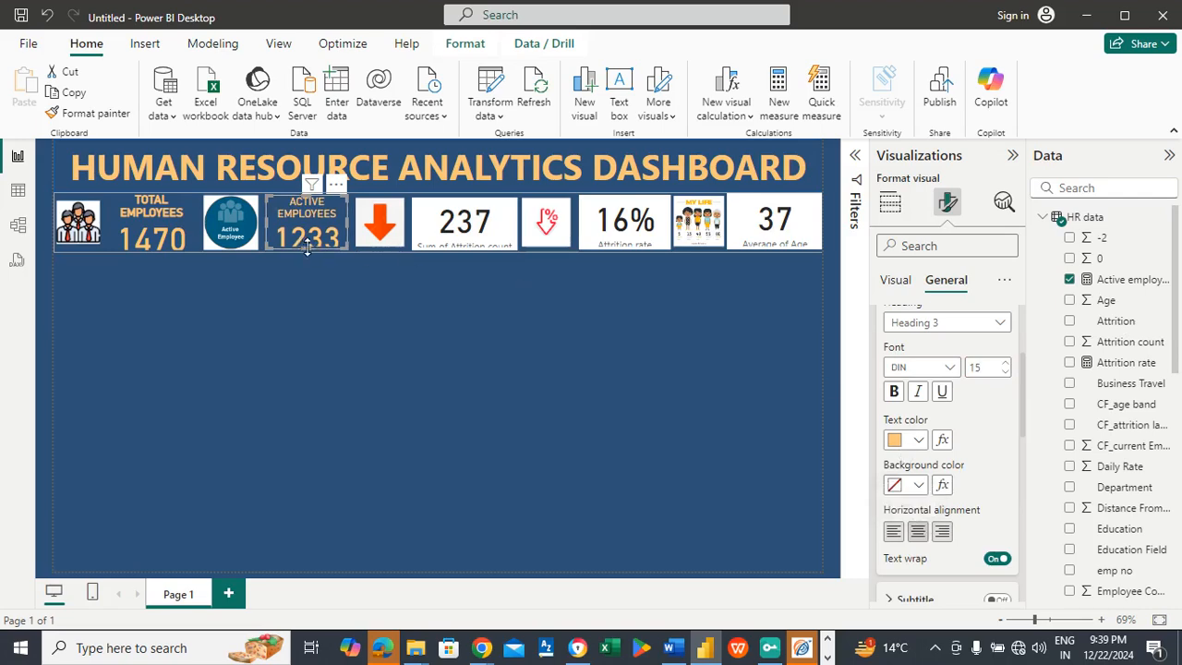
Step: Shift the Active employees card slightly down and make its title bold
left_click_drag(307, 247, 308, 253)
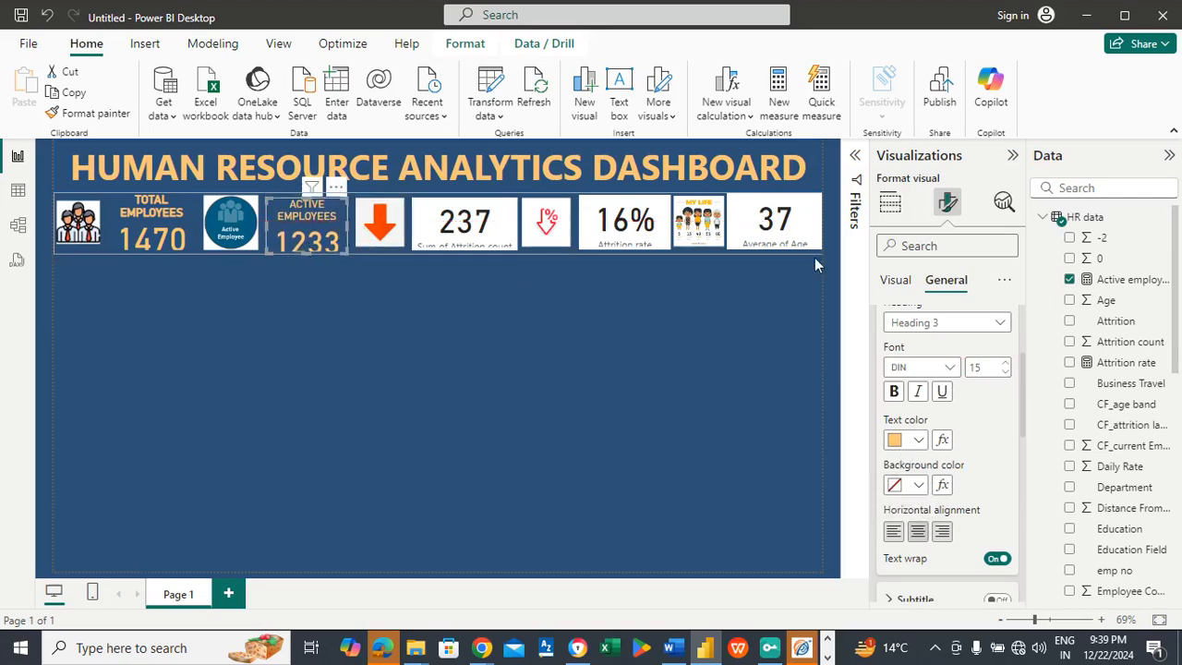
left_click(895, 393)
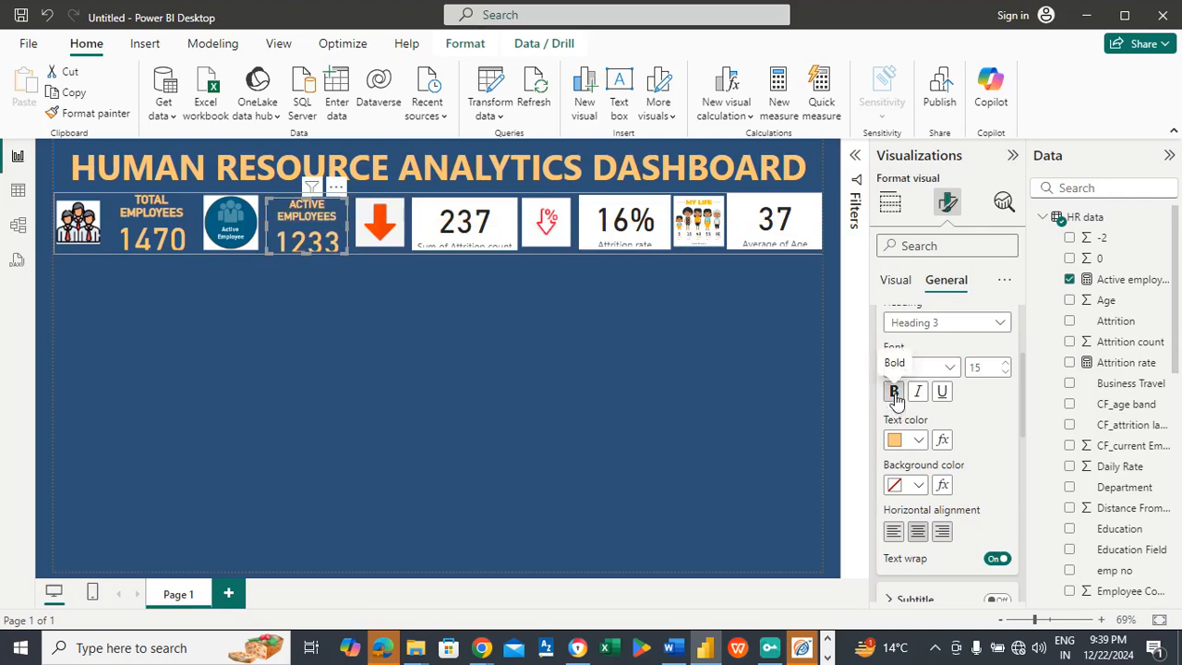
left_click(342, 349)
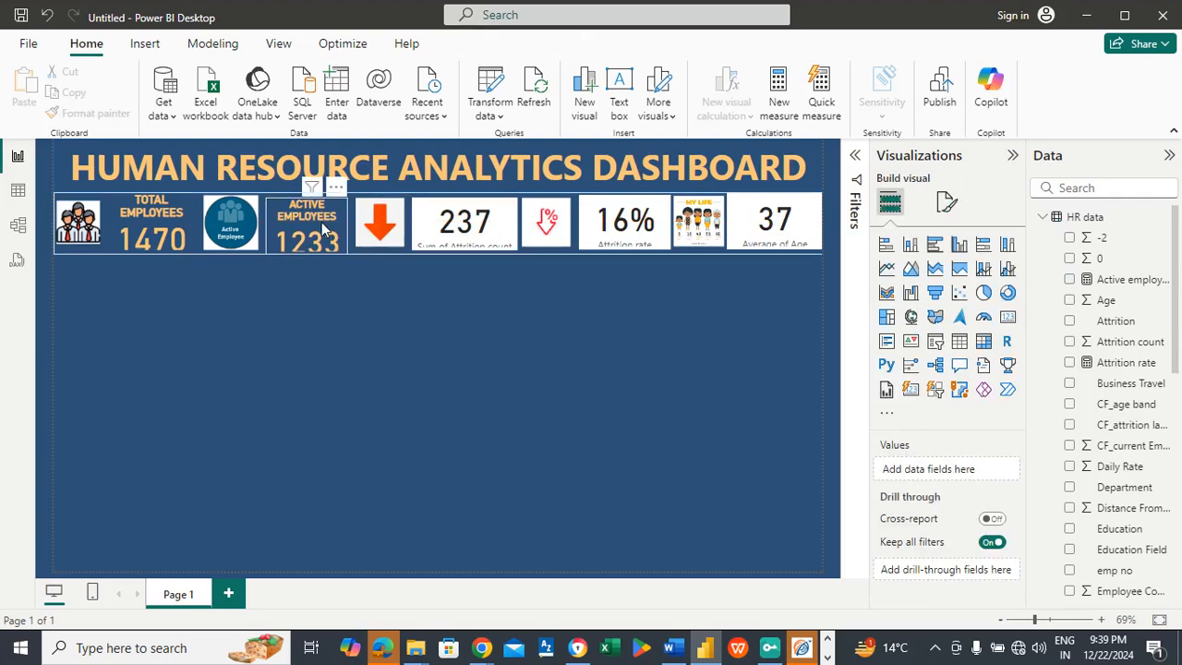
Step: Set the Active employees card's callout value font size to 38
left_click(309, 249)
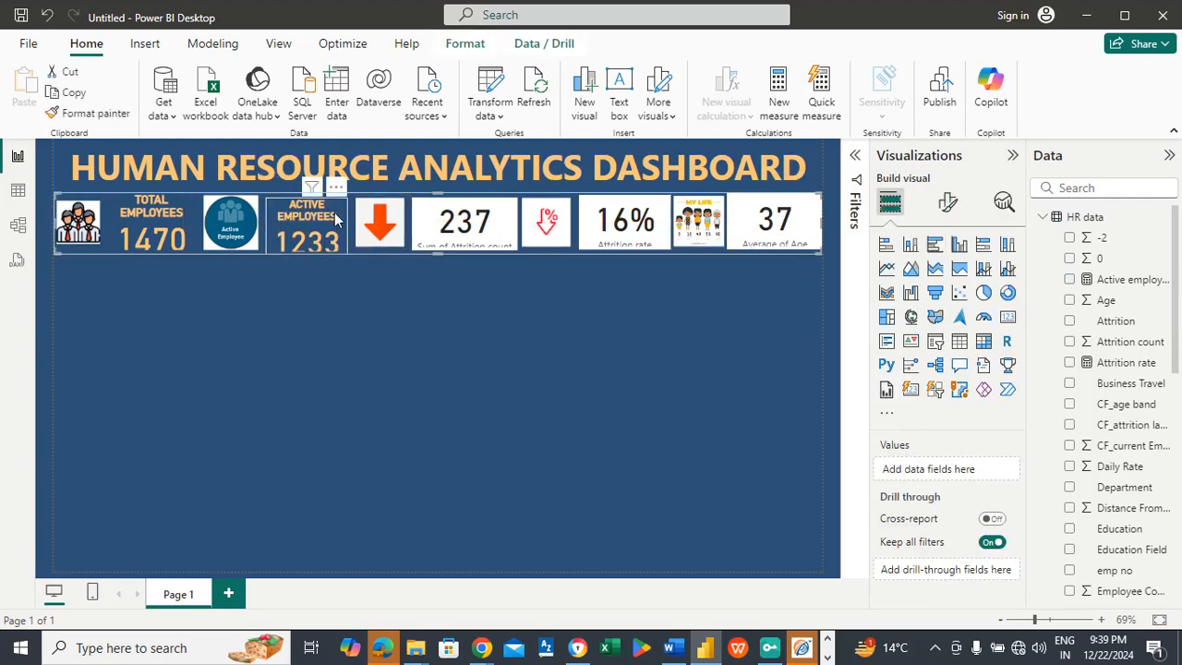
left_click(337, 221)
left_click(947, 203)
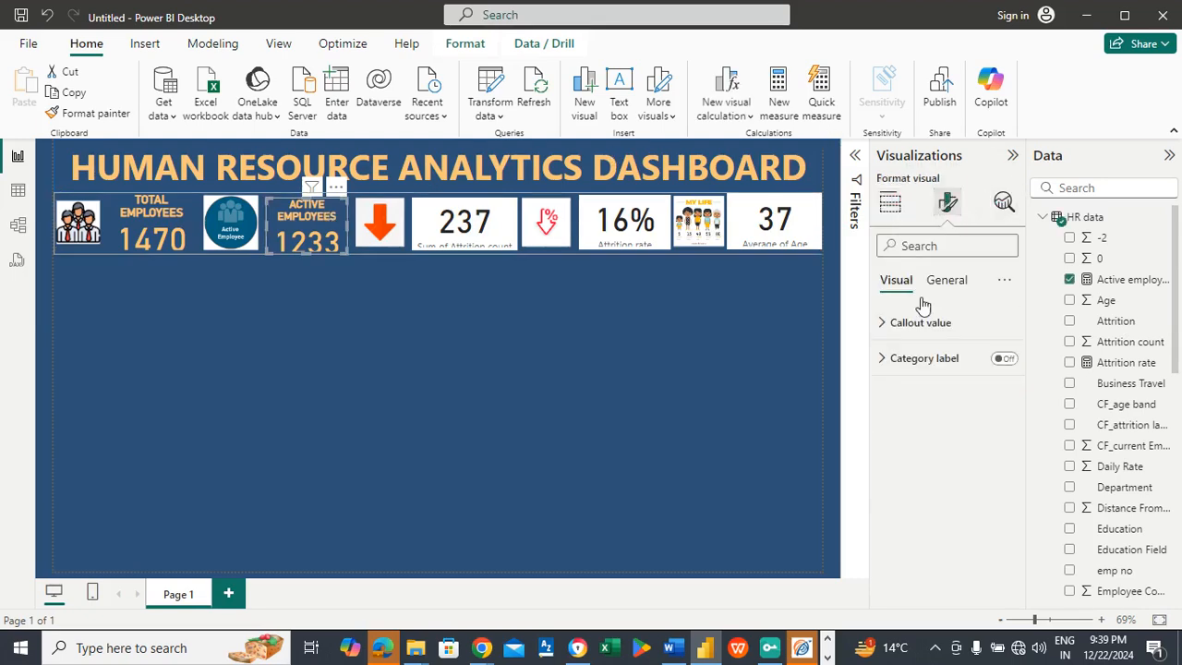
left_click(912, 326)
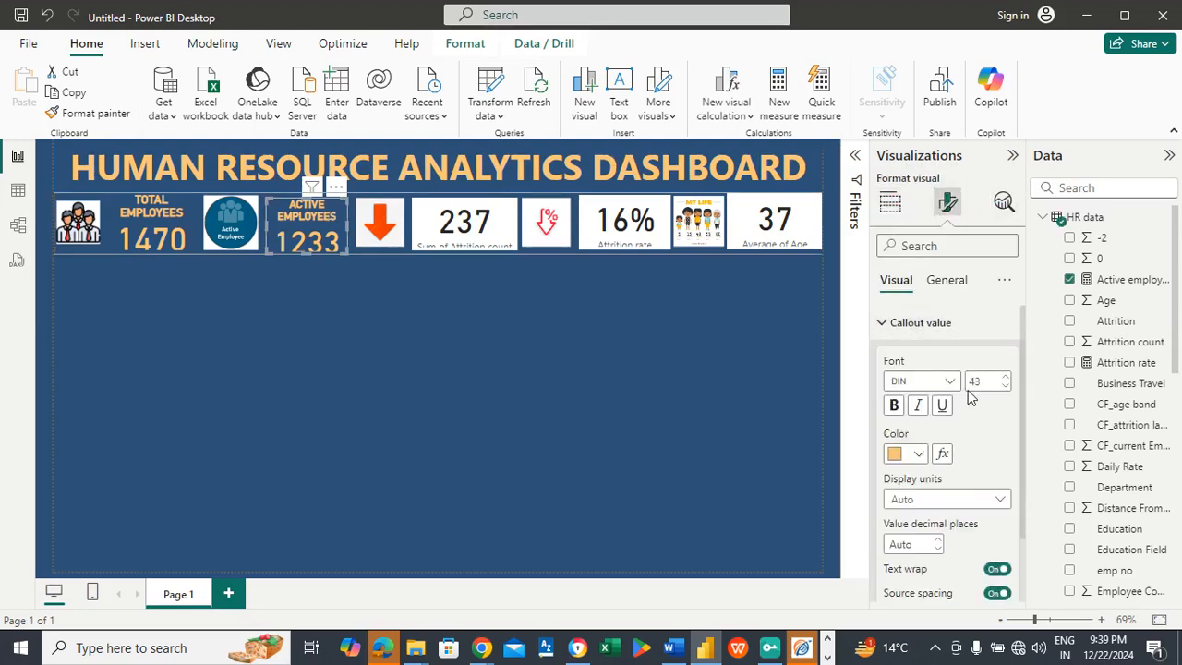
type("40")
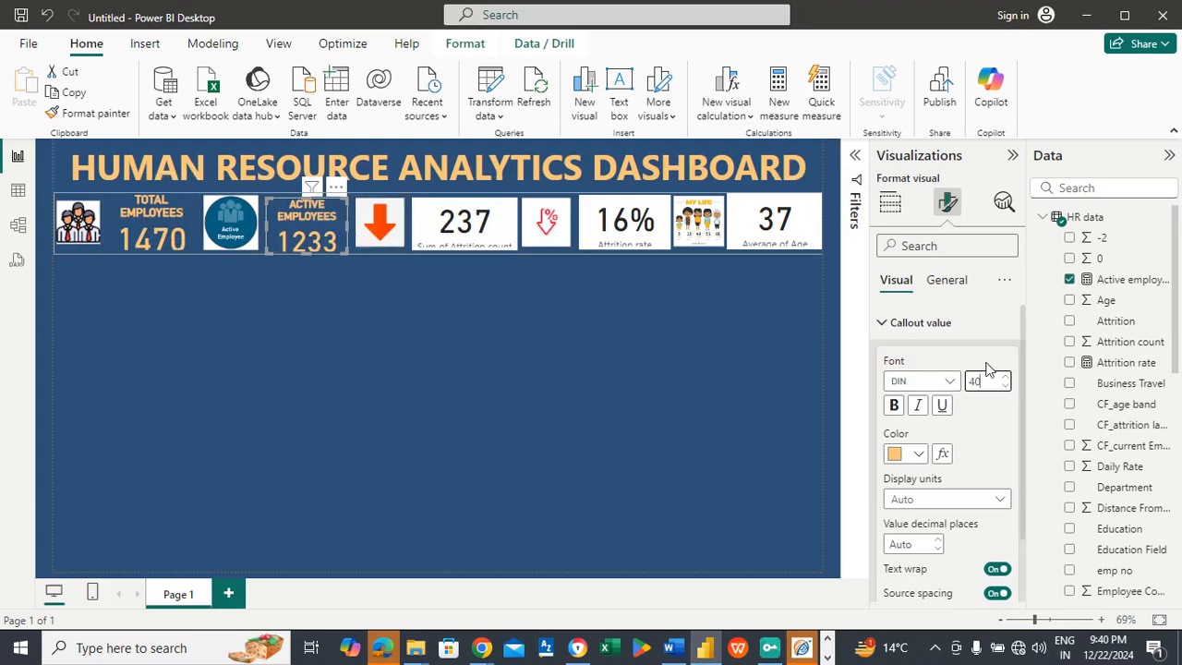
key("BackSpace")
type("38")
left_click(261, 314)
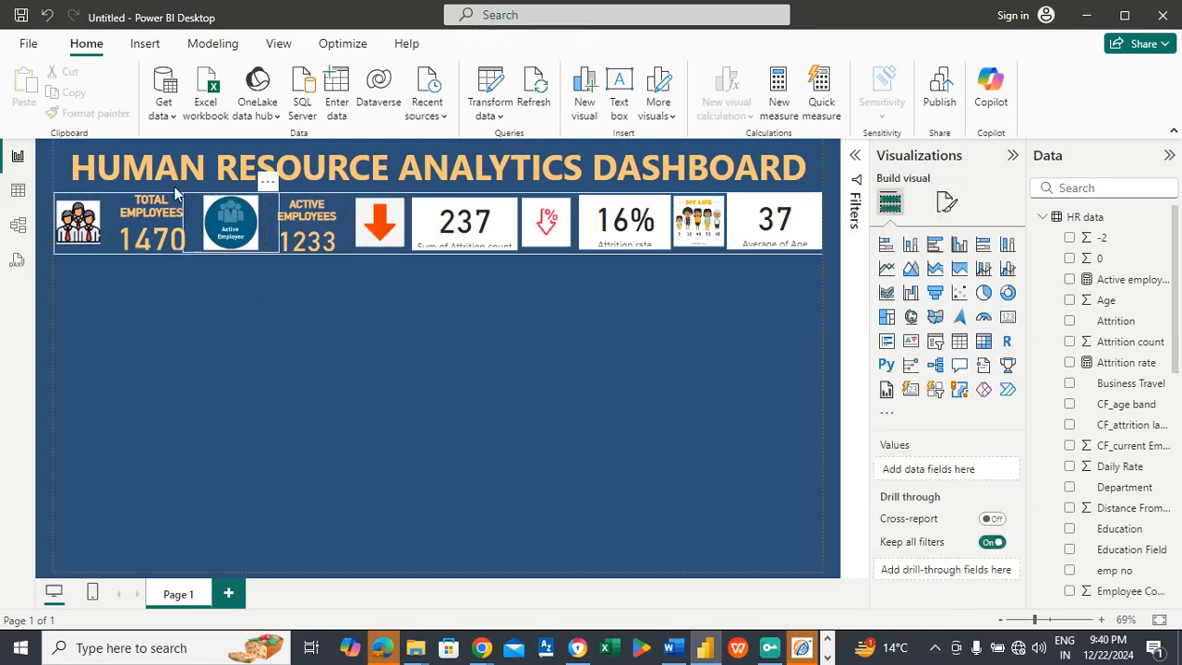
Step: Turn off the attrition count card's category label and color its callout value with the recent light orange
left_click(449, 224)
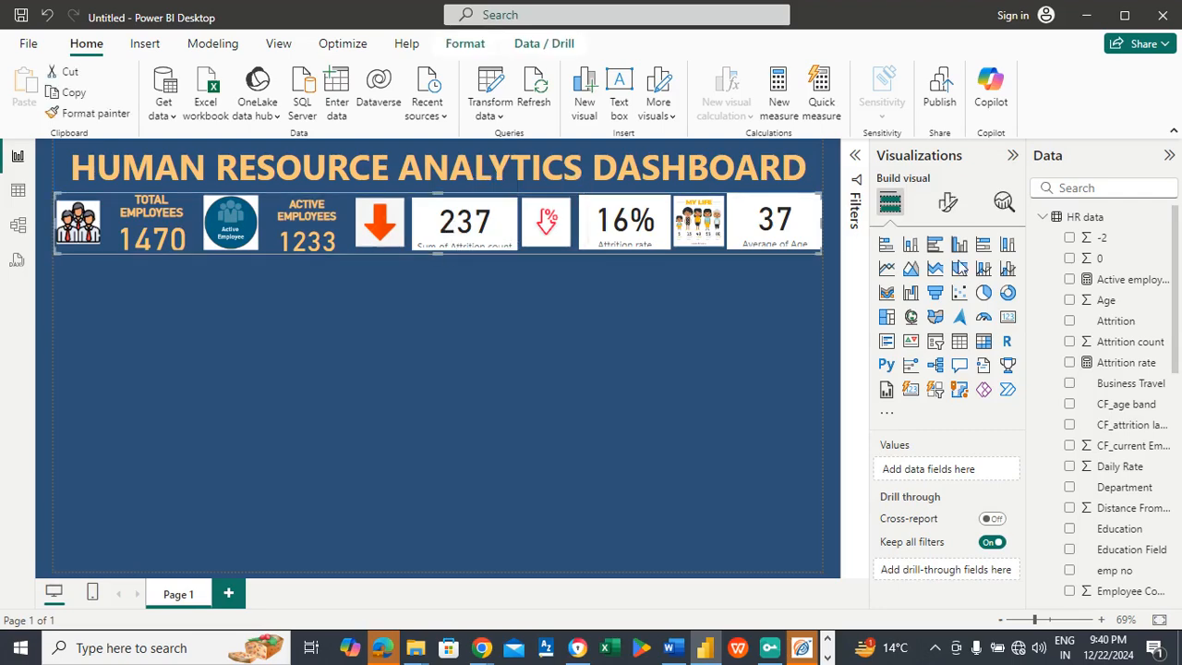
left_click(947, 203)
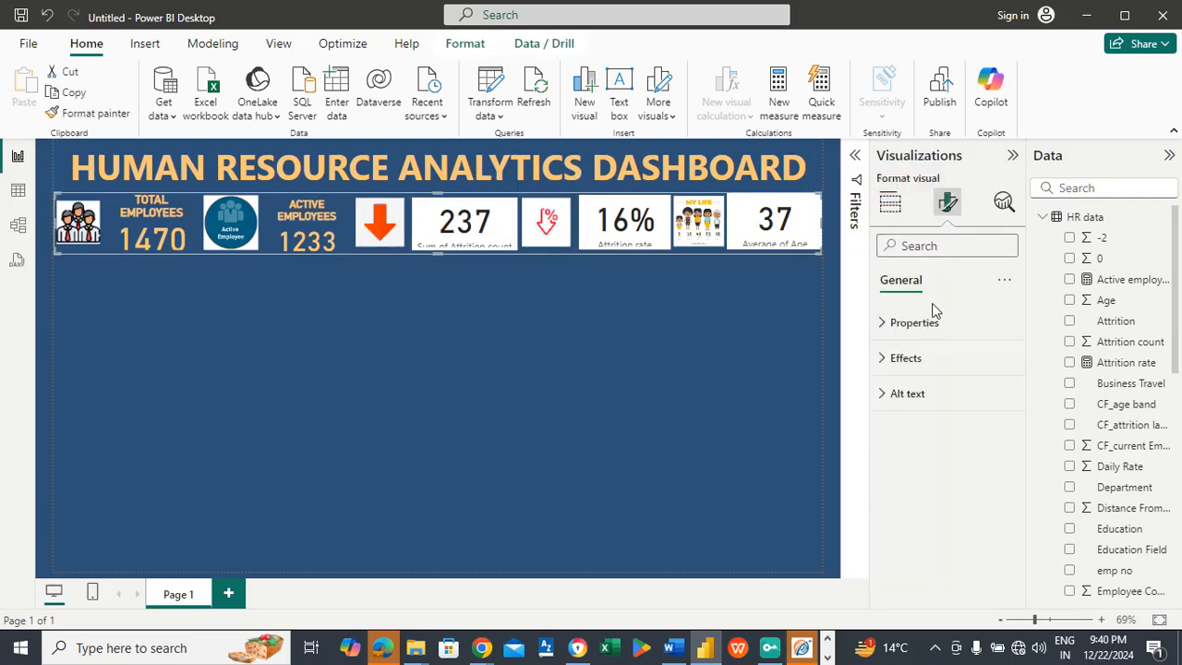
left_click(477, 215)
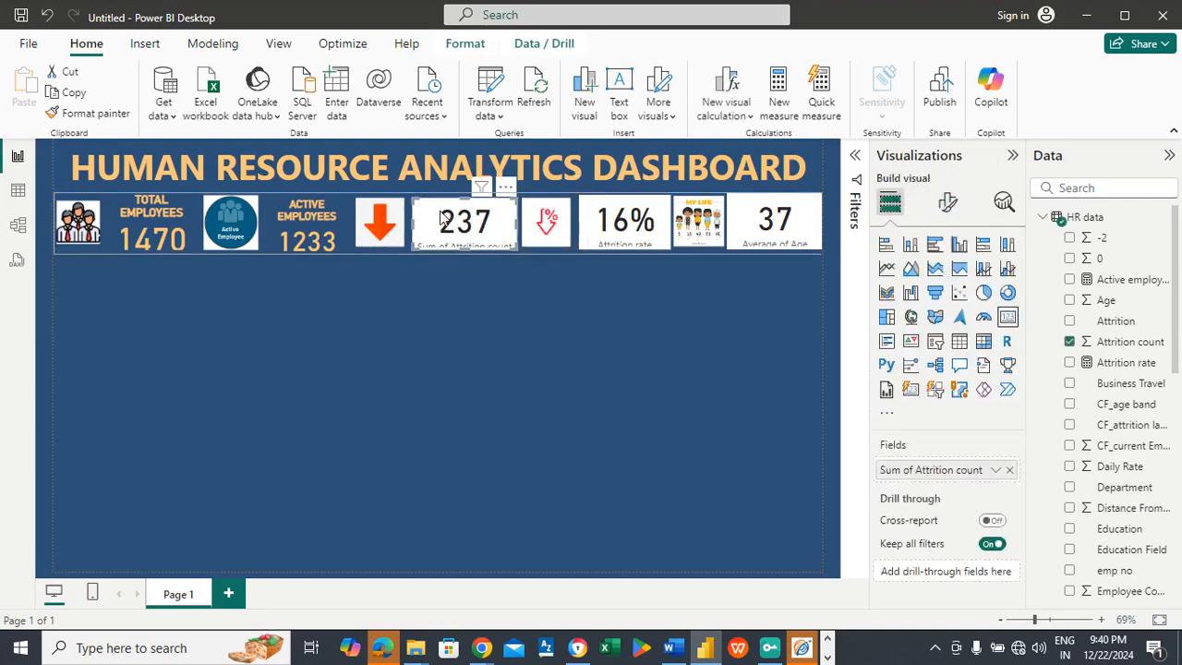
left_click(948, 207)
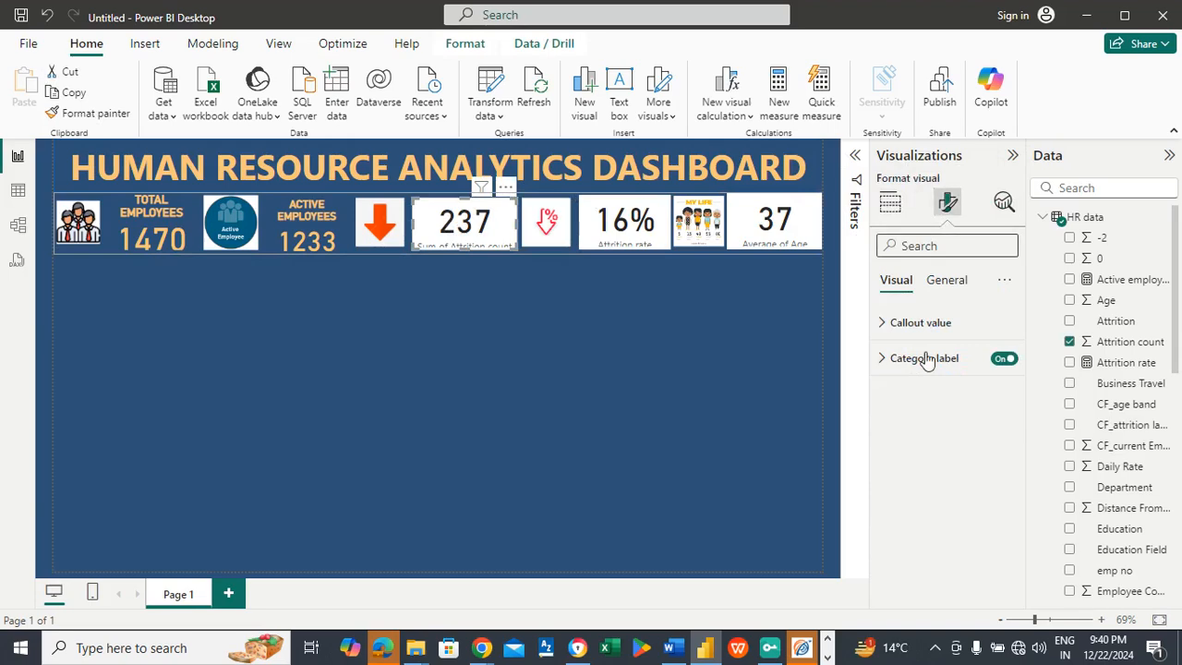
left_click(1004, 359)
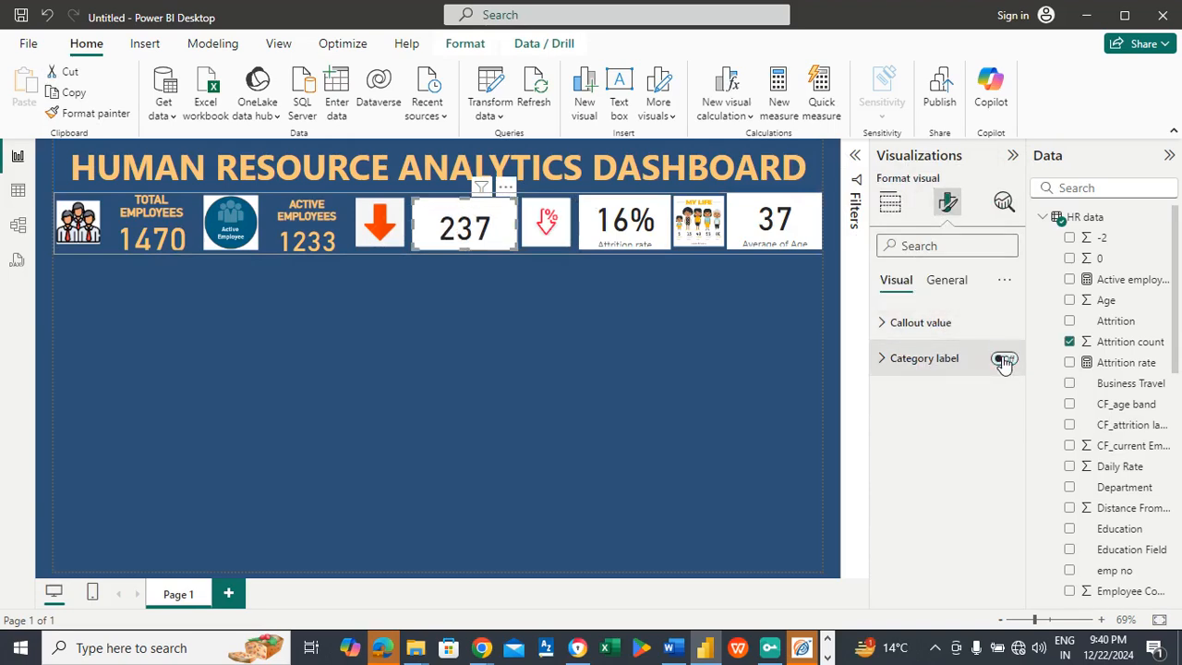
left_click(926, 323)
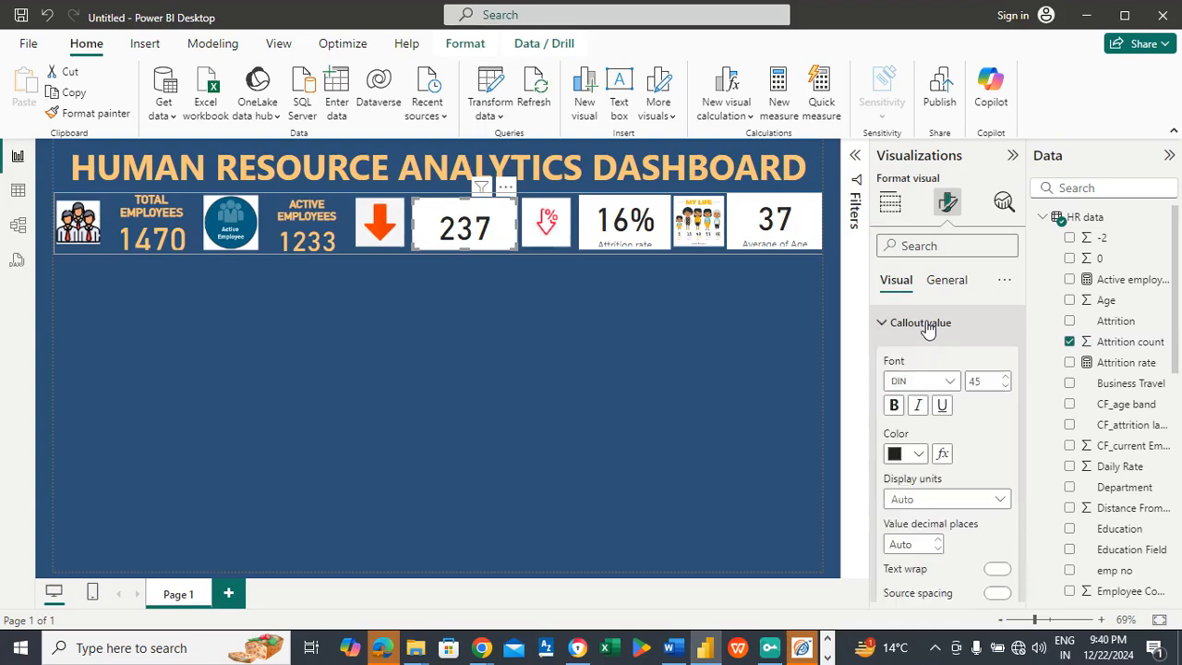
left_click(920, 453)
left_click(902, 381)
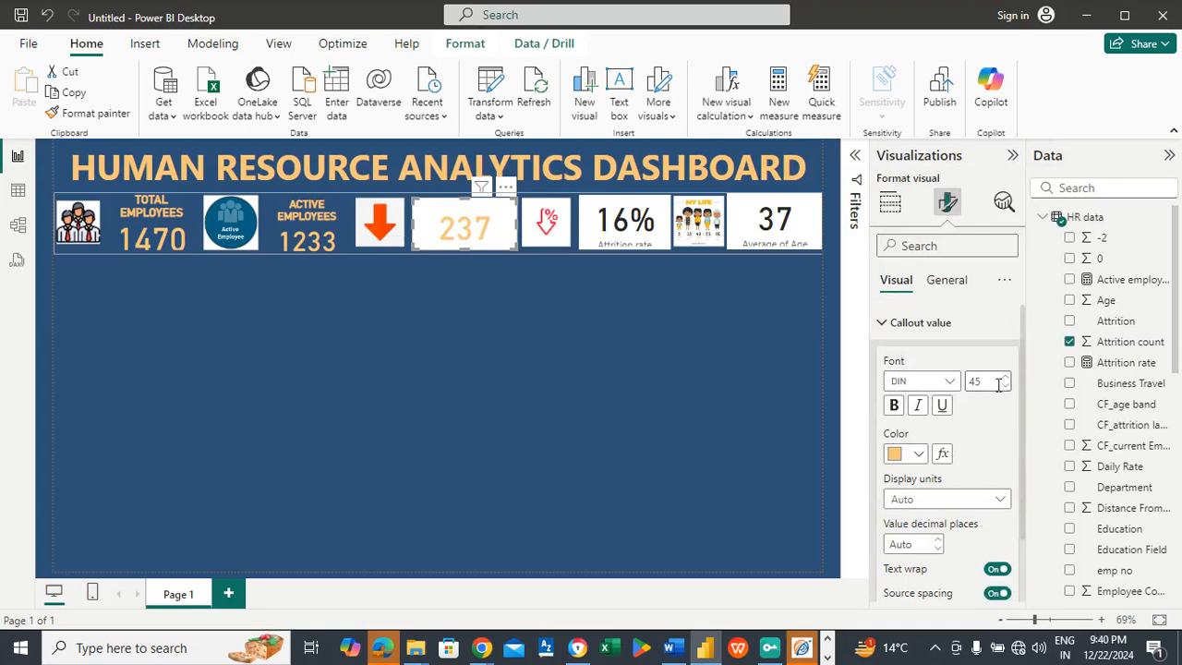
Step: Turn off the attrition count card's background
left_click(952, 280)
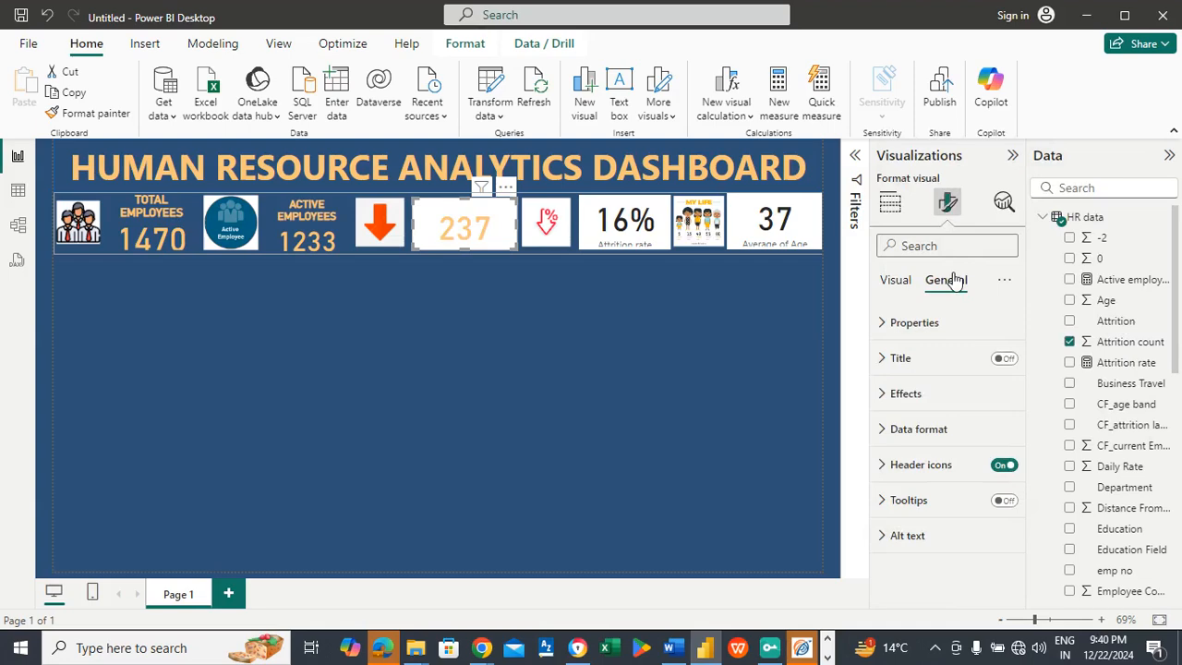
left_click(923, 397)
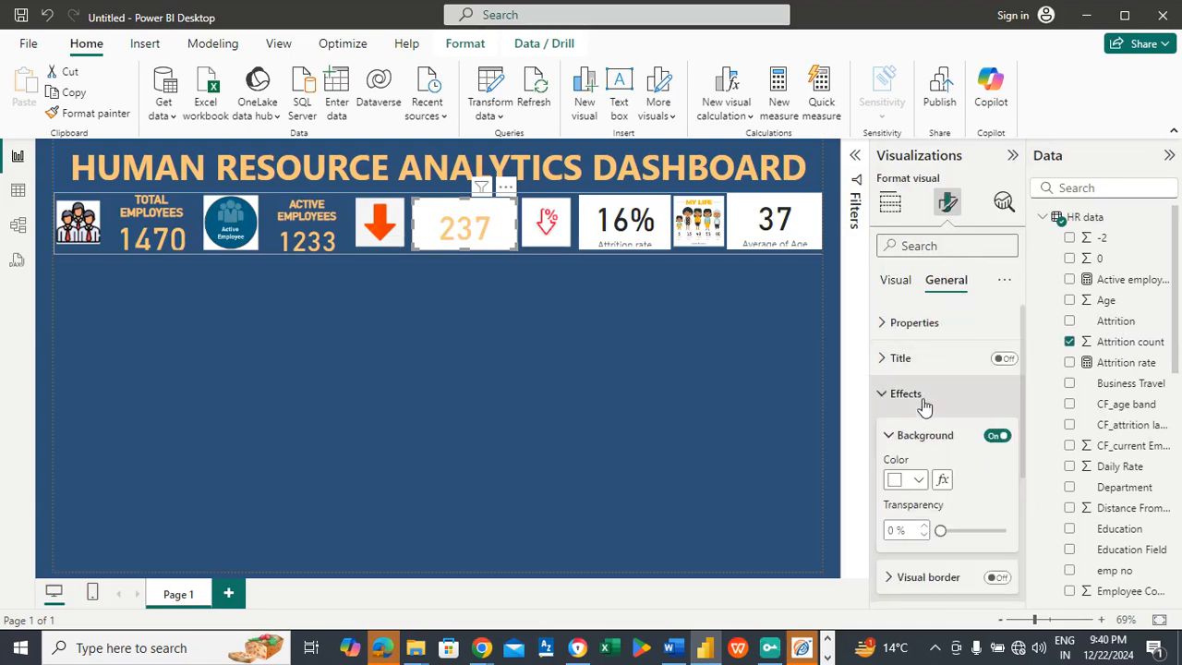
left_click(995, 436)
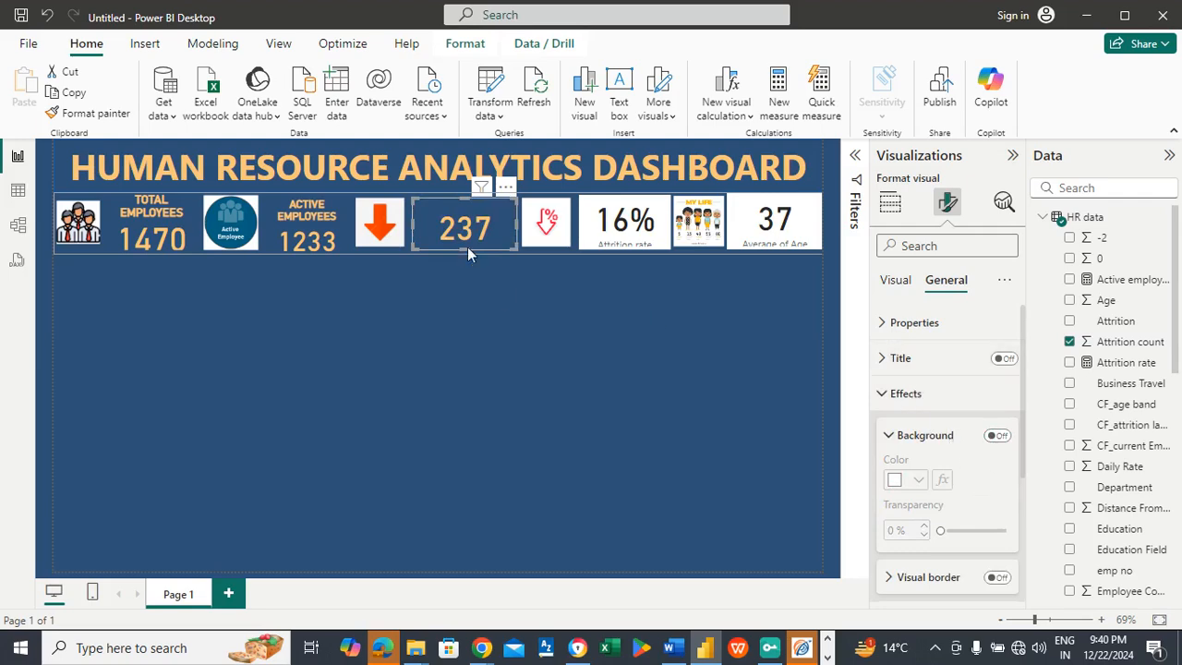
Step: Turn on the attrition count card's title and set its text to ATTRITION COUNT
left_click(1005, 360)
left_click(904, 358)
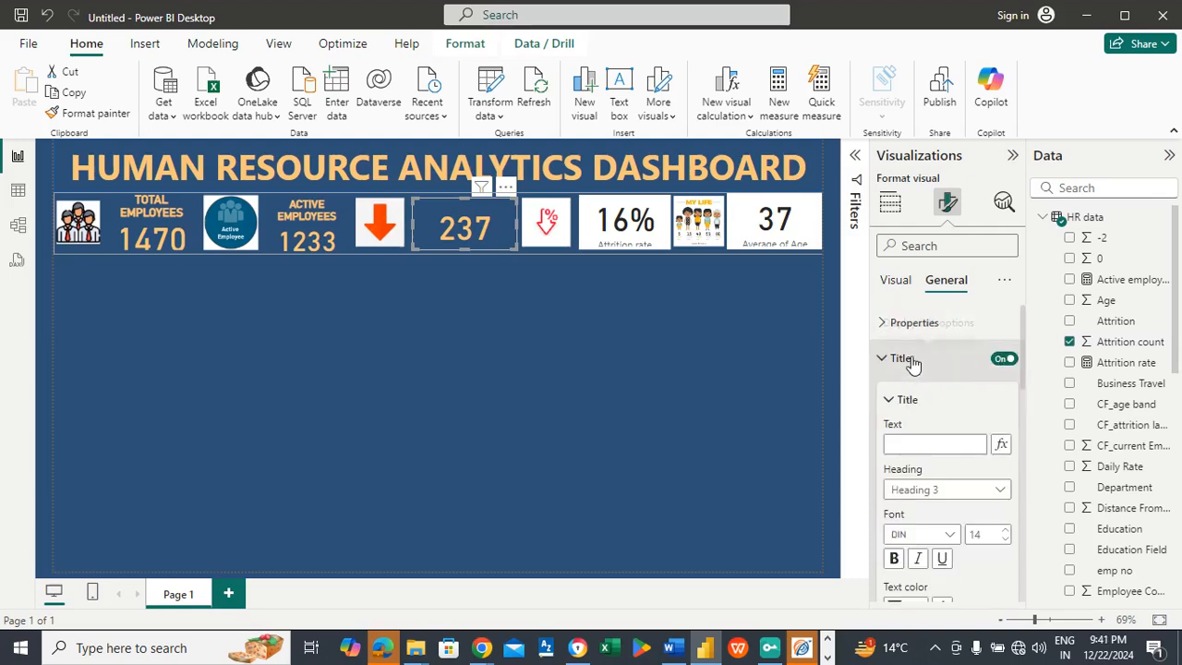
left_click(914, 443)
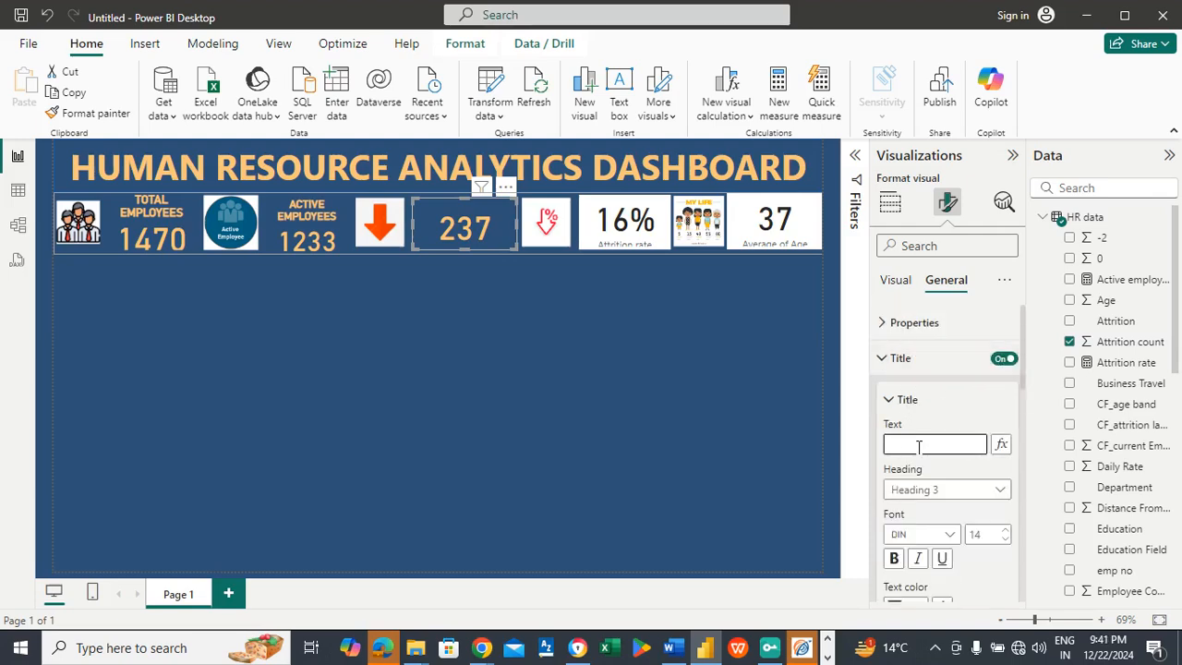
type("ATTRITION COUNT")
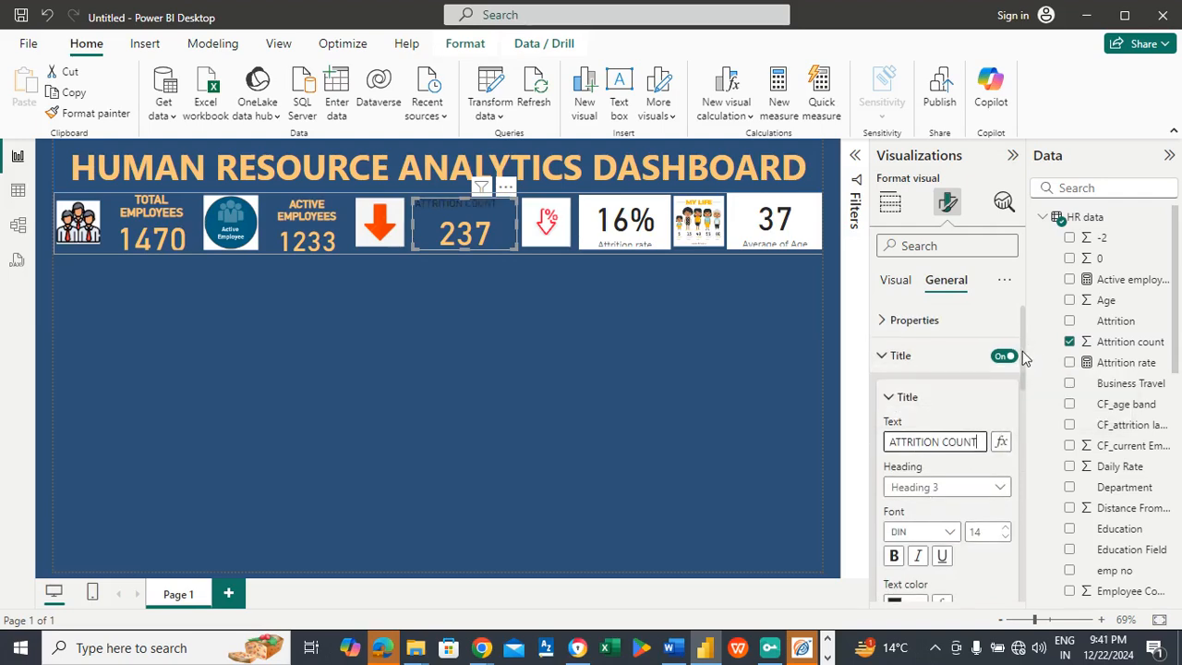
left_click_drag(1022, 360, 1021, 383)
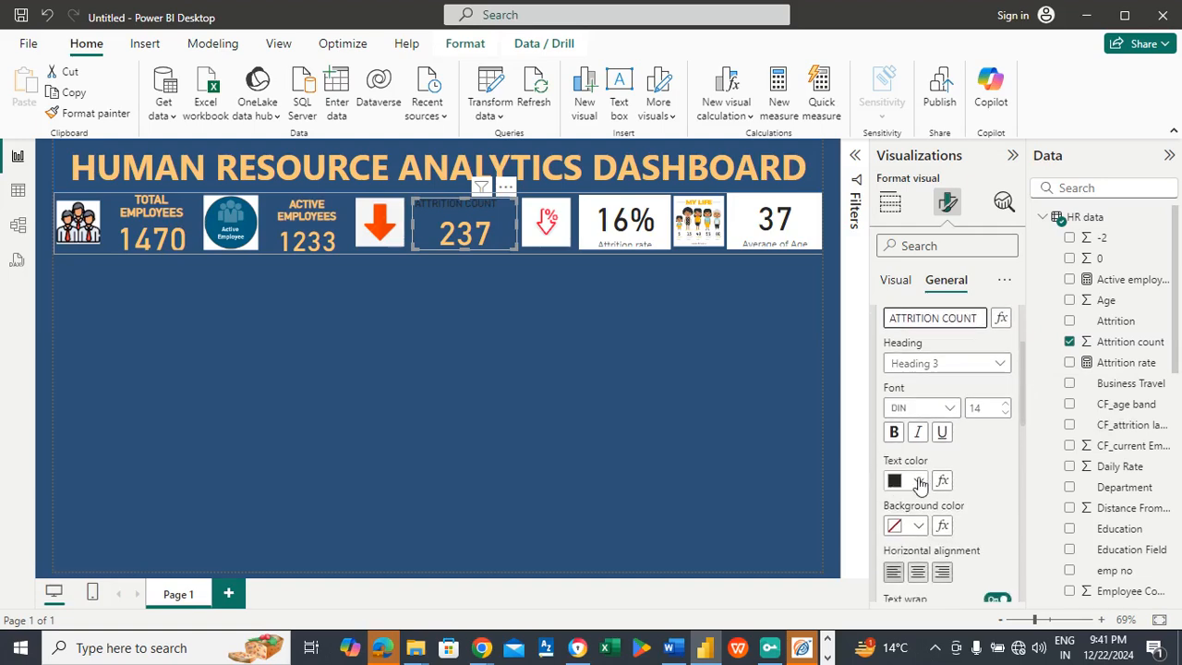
Step: Format the attrition count card's title in the recent light orange, size 16 and bold
left_click(918, 480)
left_click(906, 407)
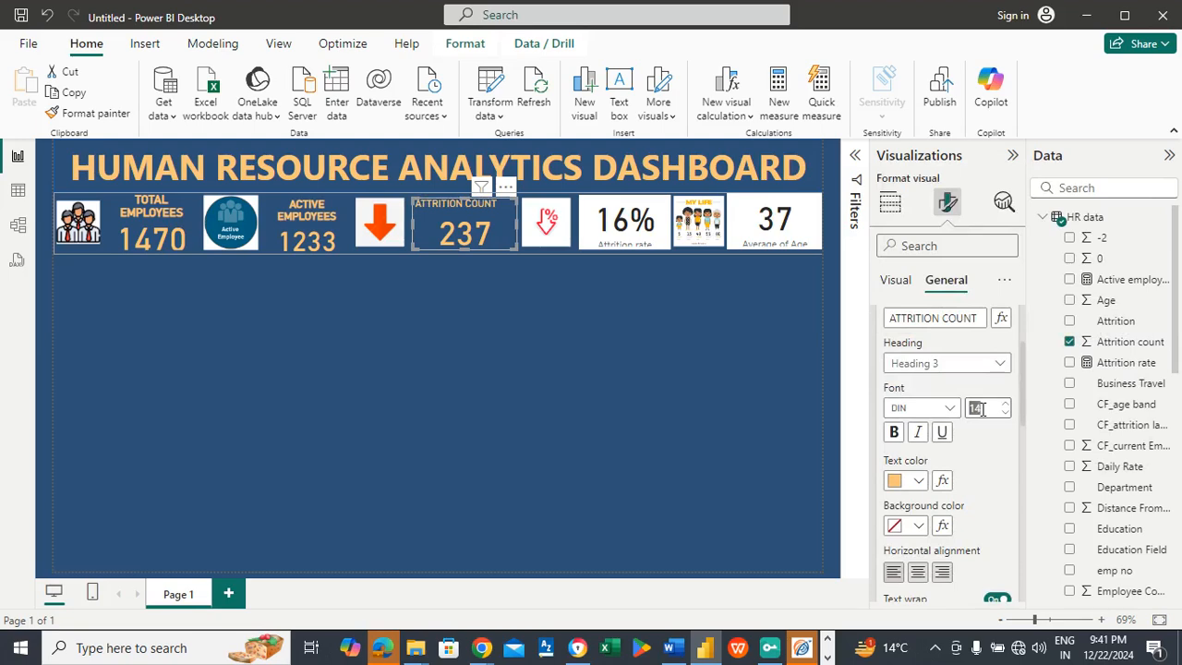
type("16")
key("Return")
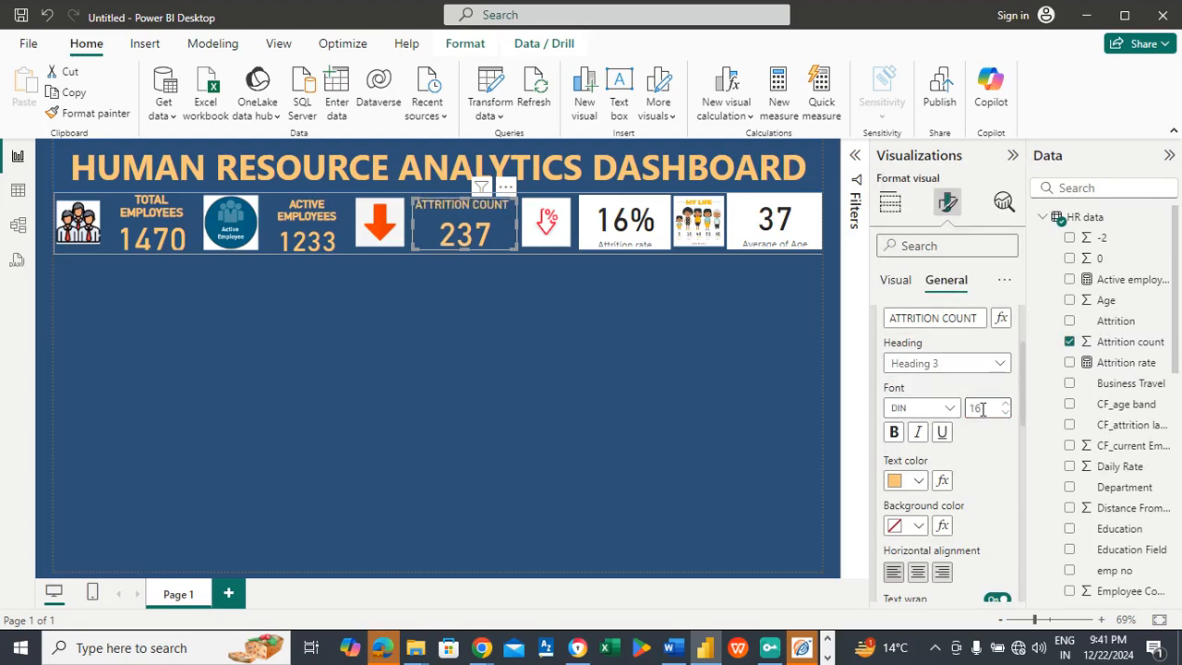
left_click(896, 432)
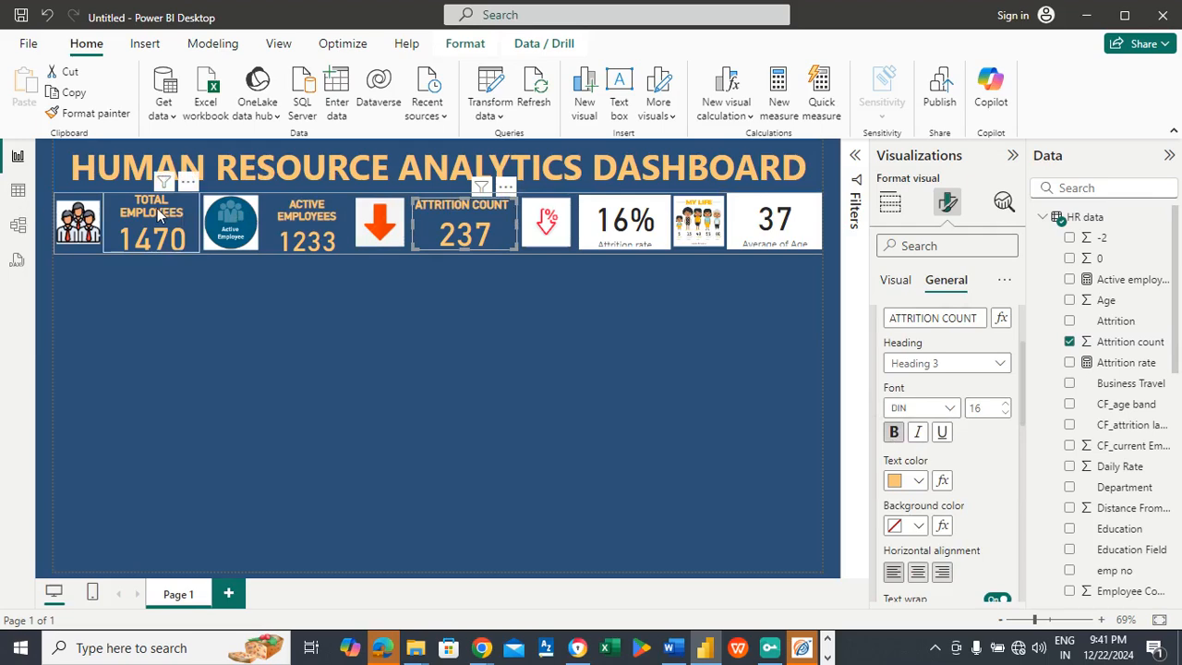
Step: Turn off the attrition rate card's background and color its callout value with the recent light orange
left_click(603, 220)
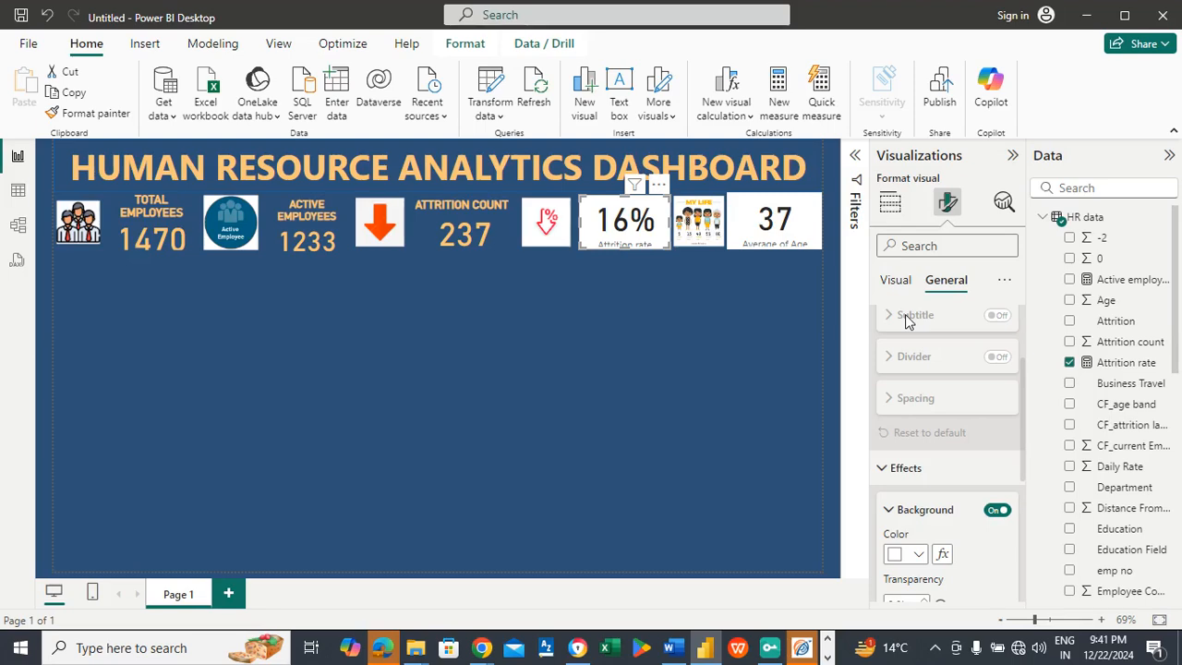
left_click(993, 513)
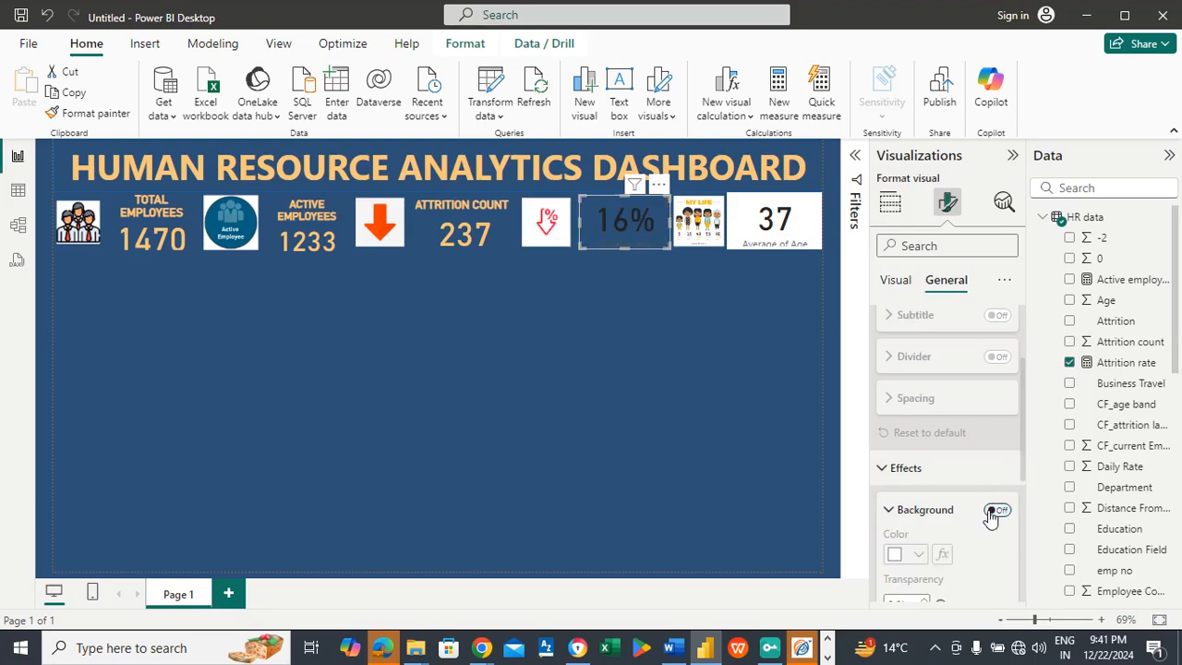
left_click(884, 289)
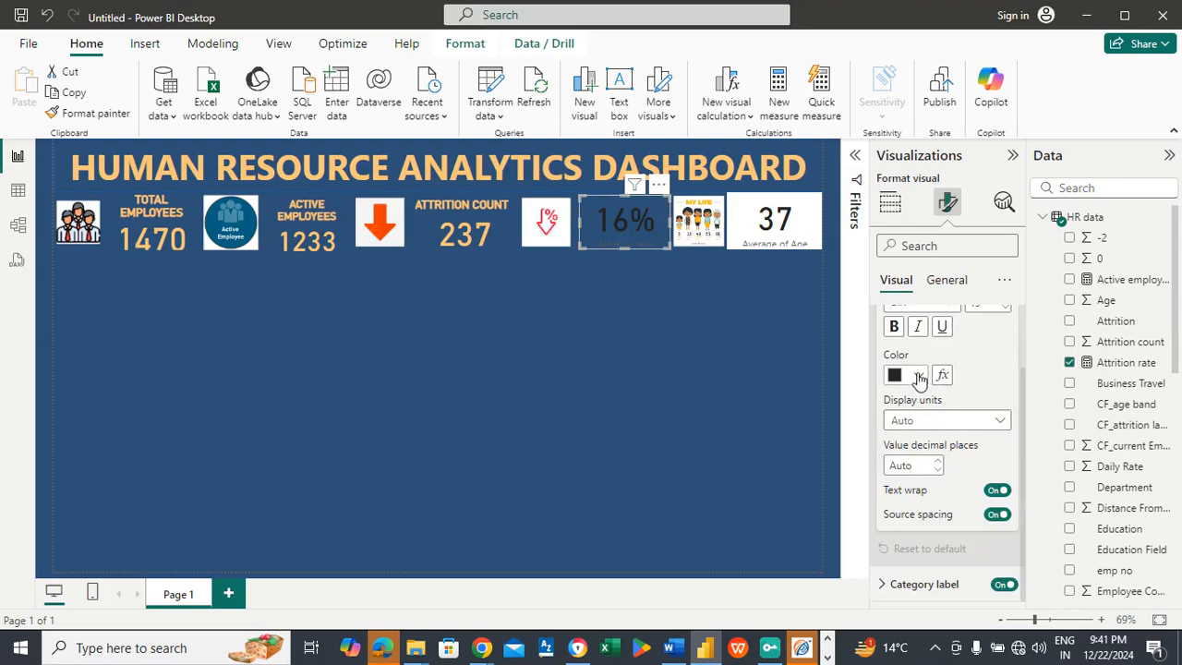
left_click(919, 374)
left_click(904, 303)
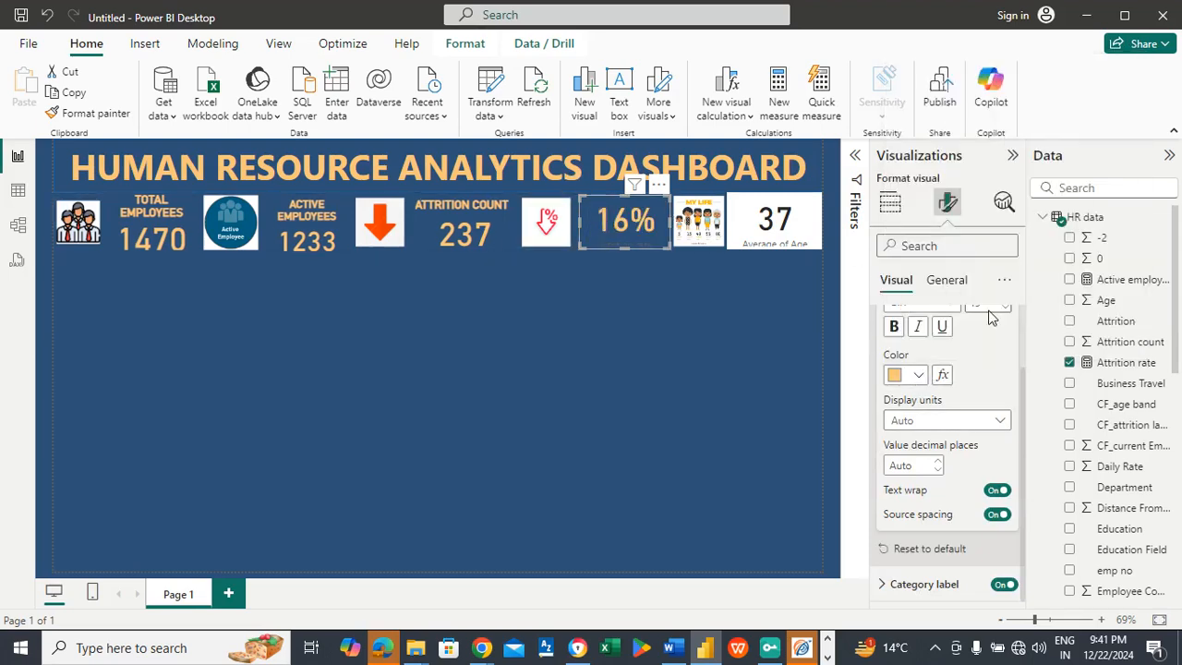
Step: Turn on the attrition rate card's title and set its text to ATTRITION RATE
left_click(951, 279)
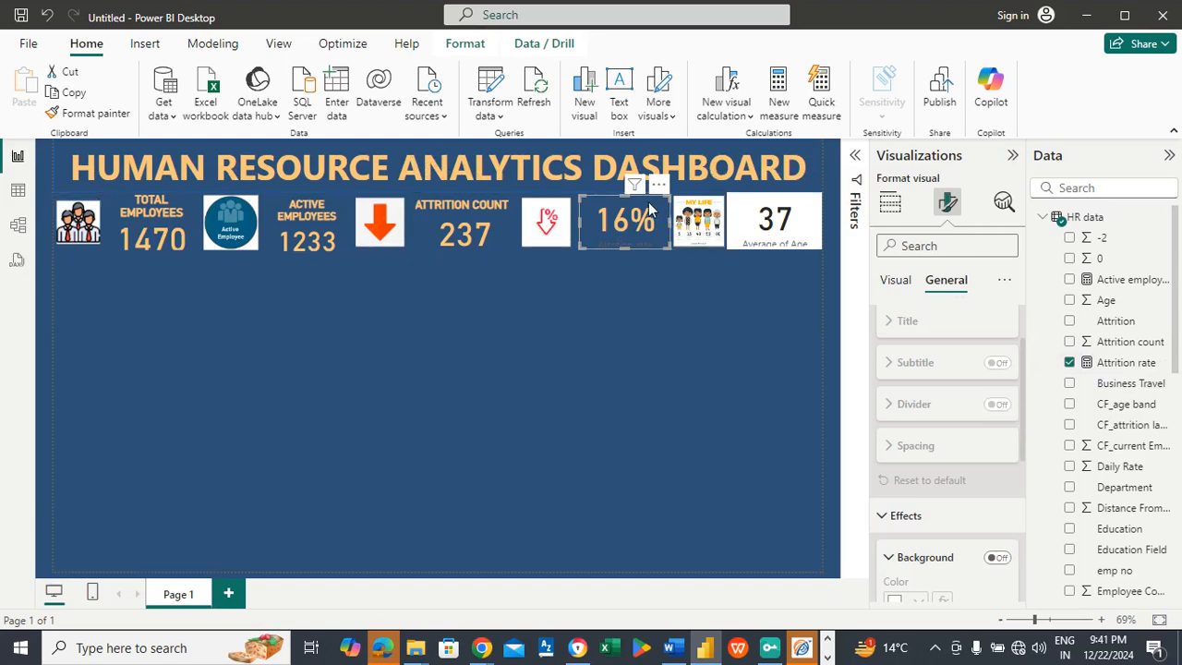
left_click_drag(1023, 400, 1019, 330)
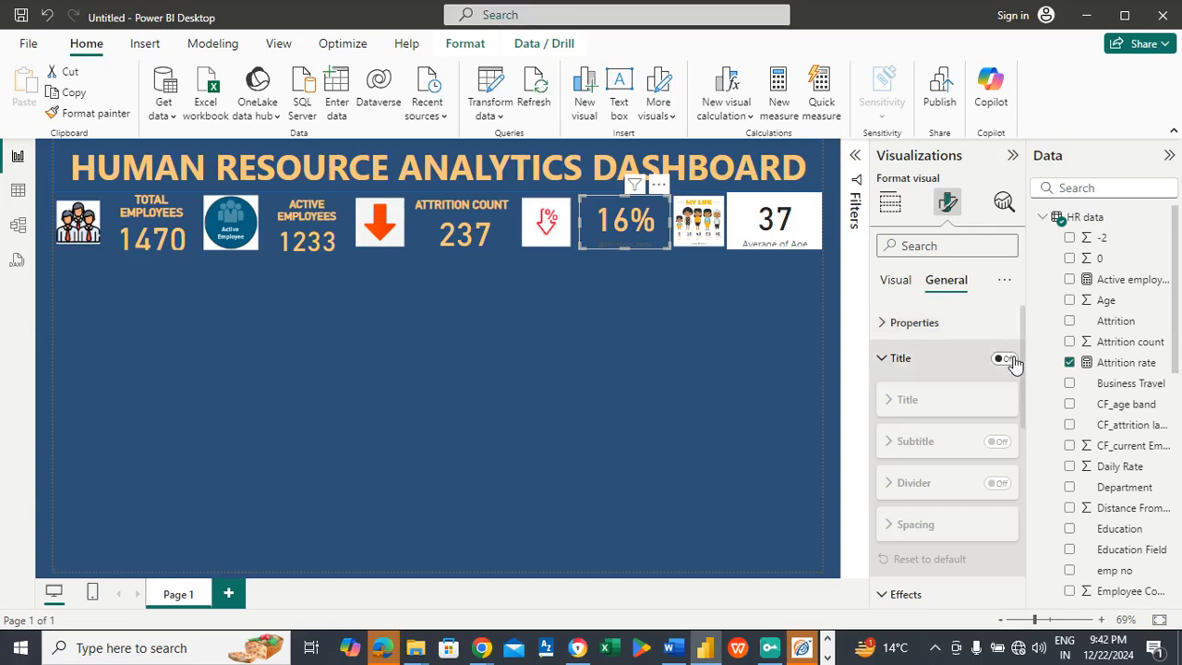
left_click(1008, 359)
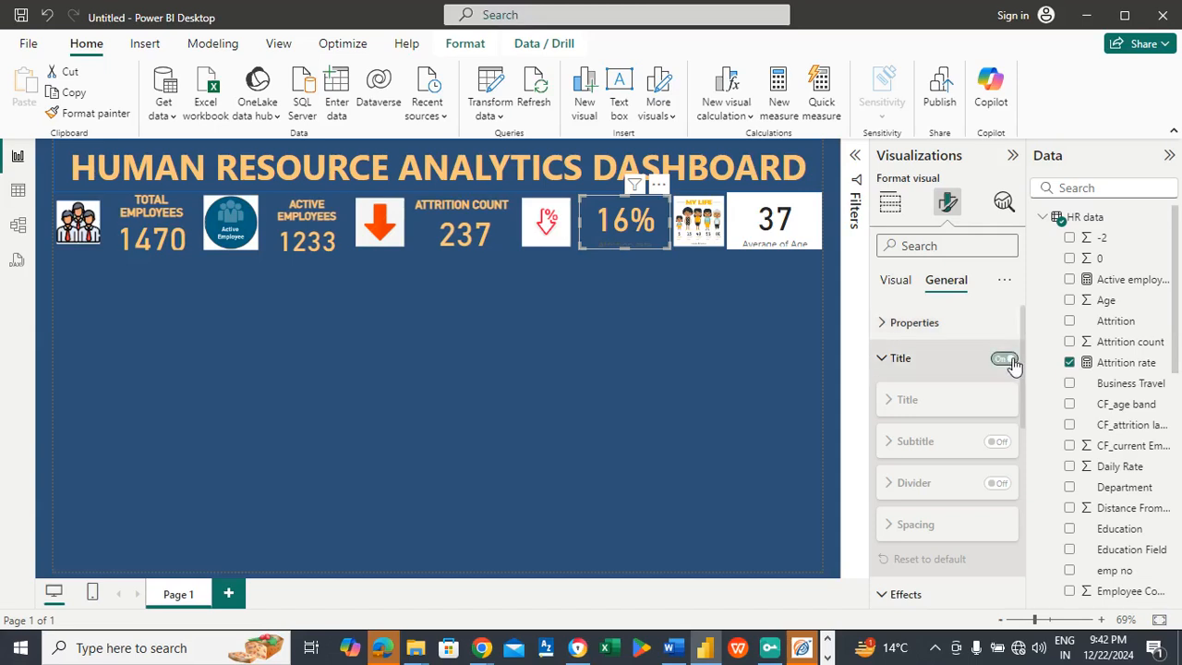
left_click(933, 361)
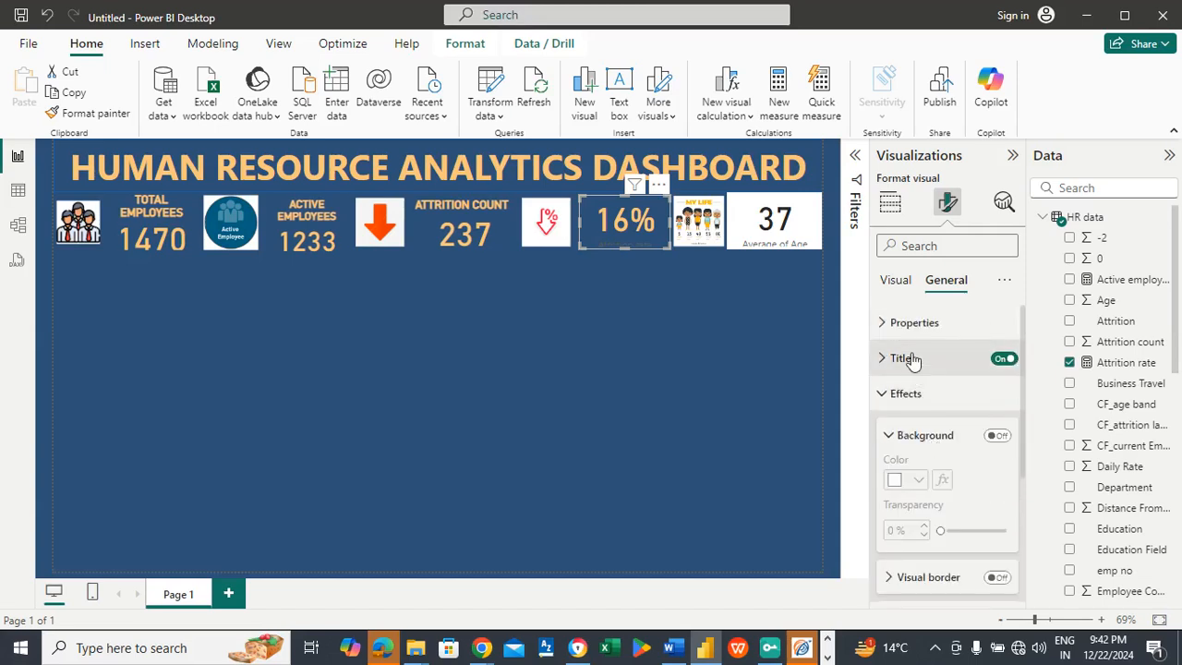
left_click(913, 360)
left_click(923, 443)
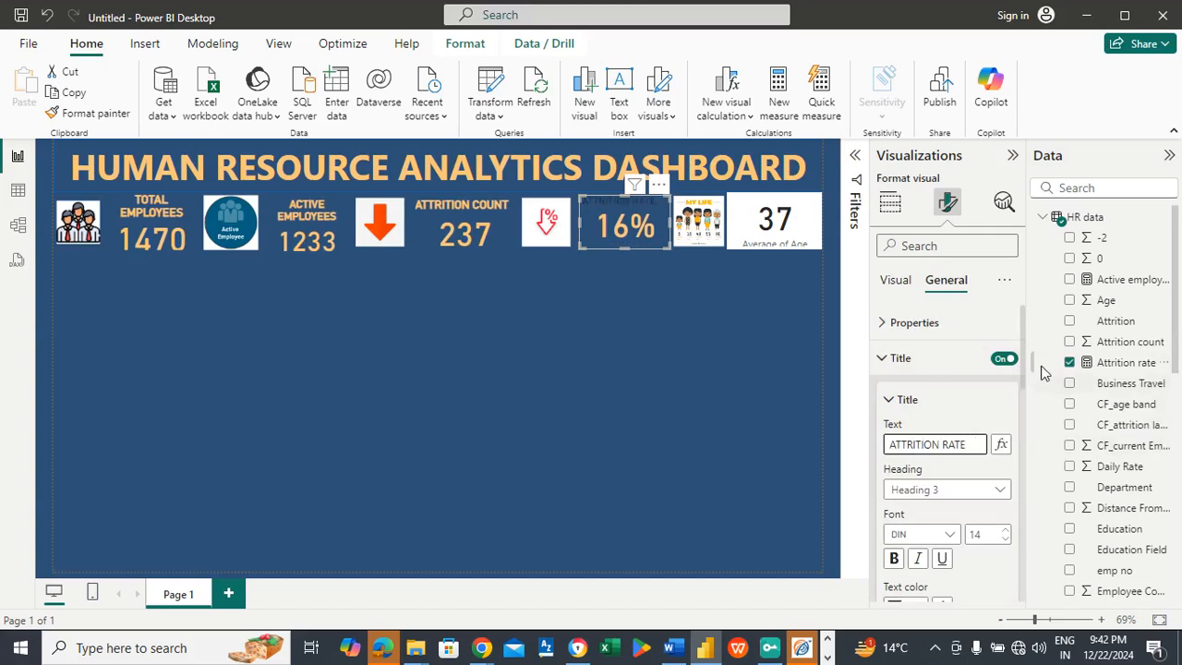
double_click(1011, 406)
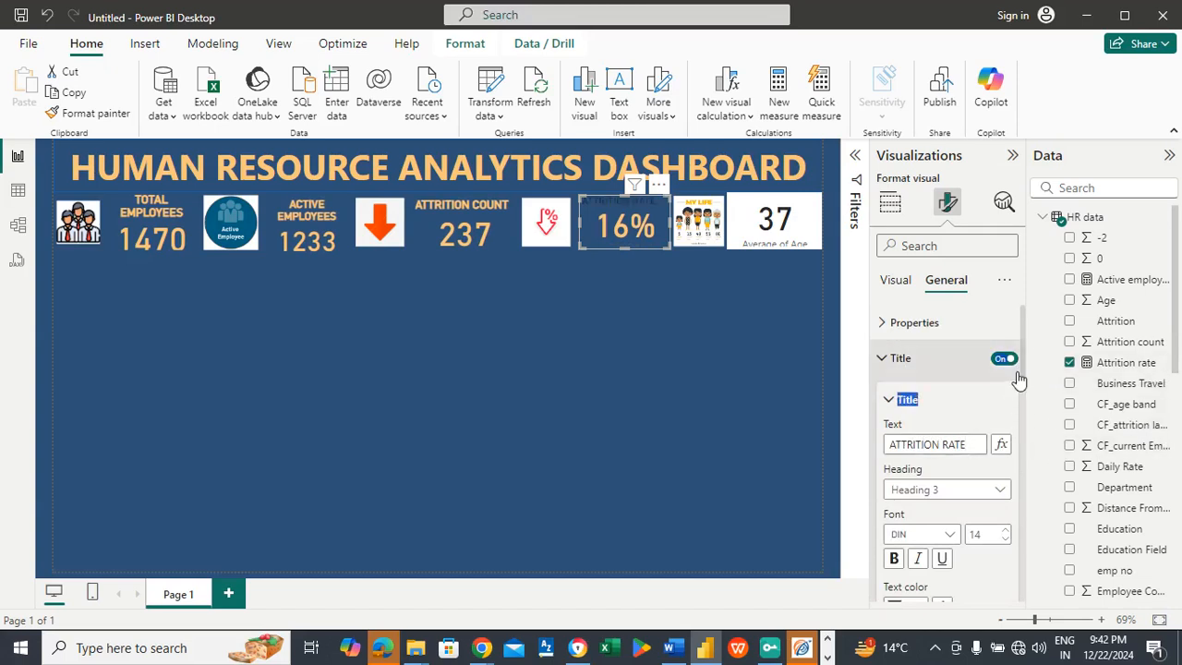
mouse_move(1010, 406)
left_mouse_down()
mouse_move(1018, 376)
mouse_move(1022, 394)
left_mouse_up()
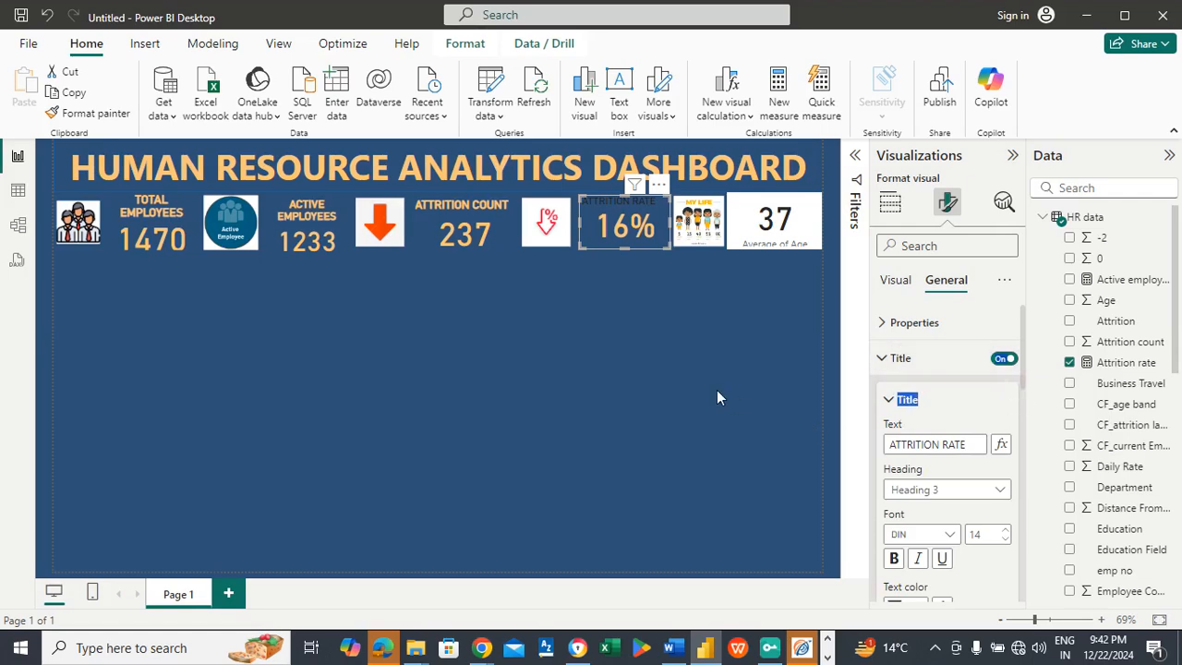
key("Escape")
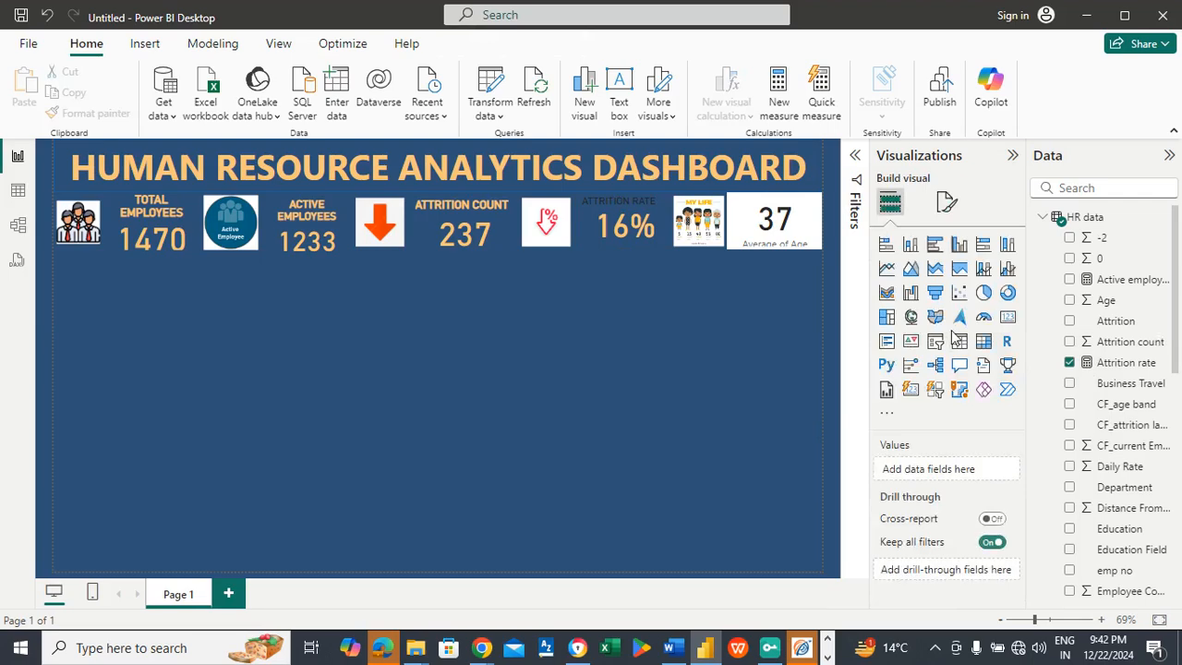
Step: Color the attrition rate card's title text with the recent light orange and make it bold
left_click(628, 210)
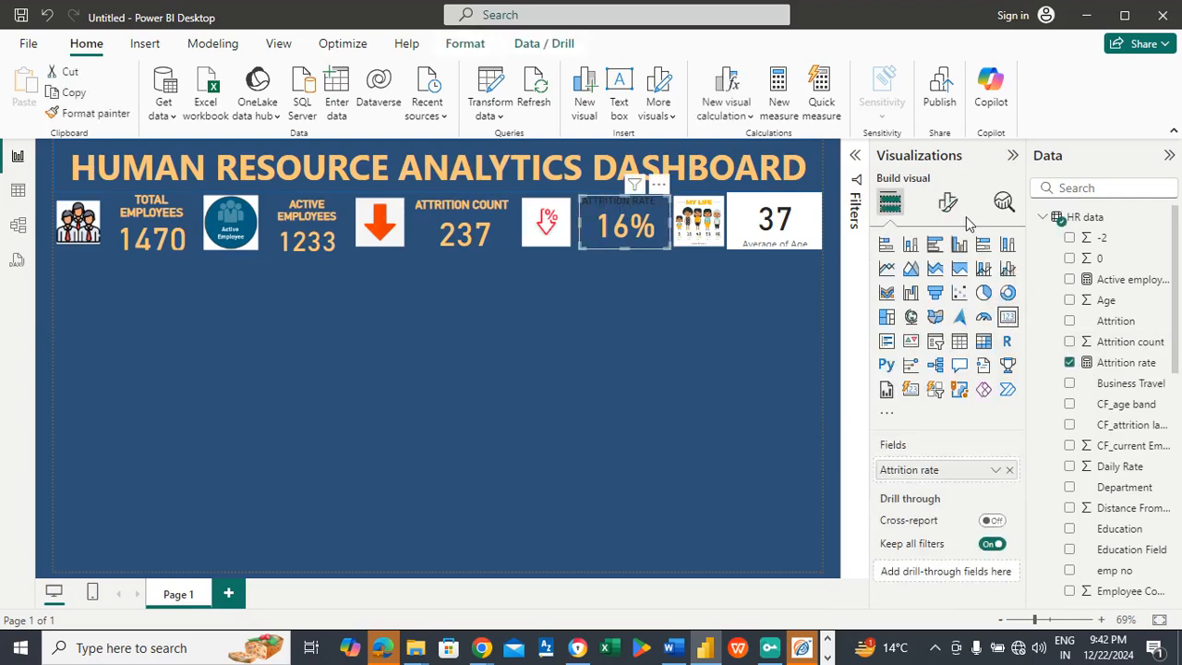
left_click(947, 203)
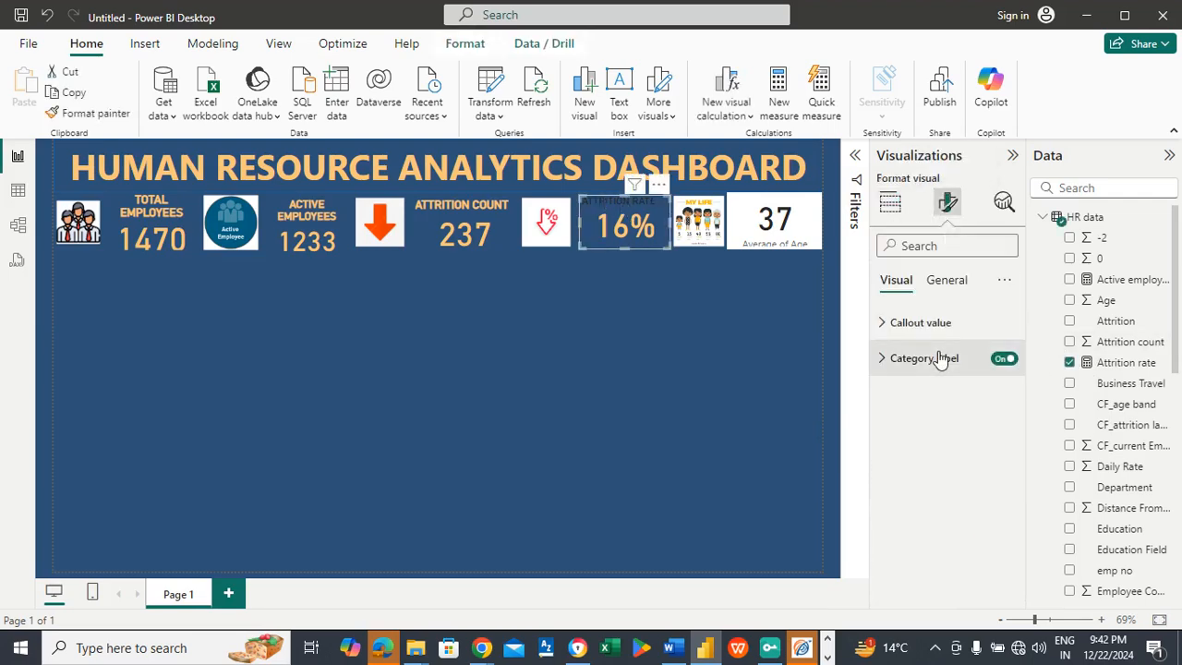
left_click(948, 283)
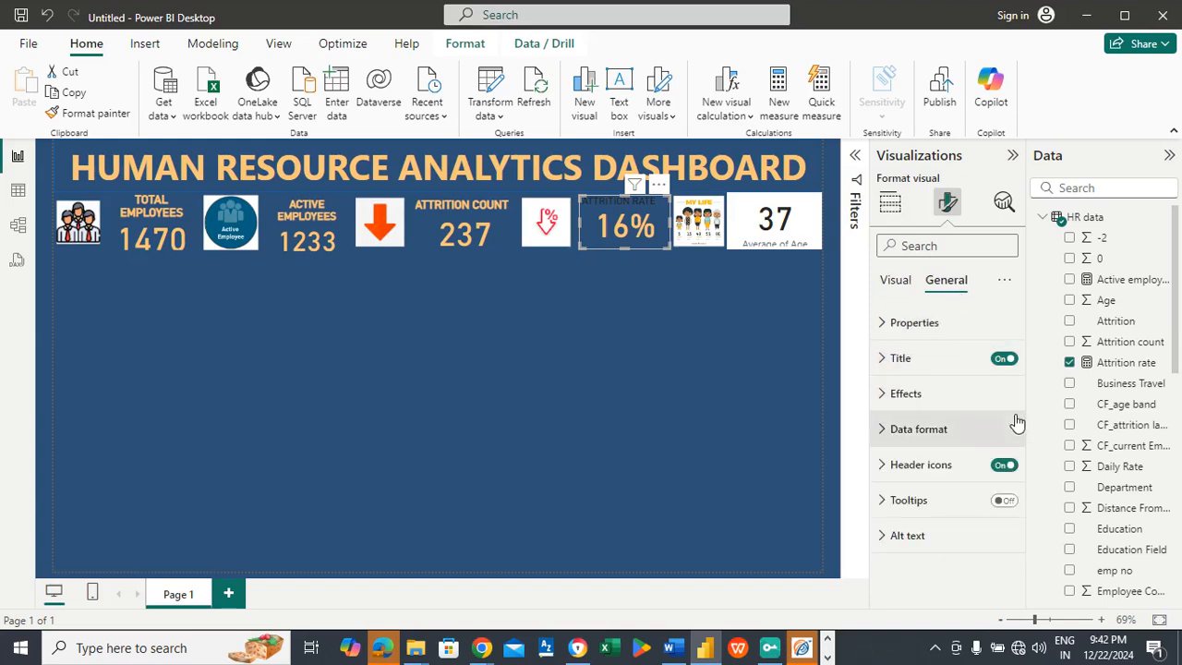
left_click(900, 360)
scroll(1021, 396, "down", 3)
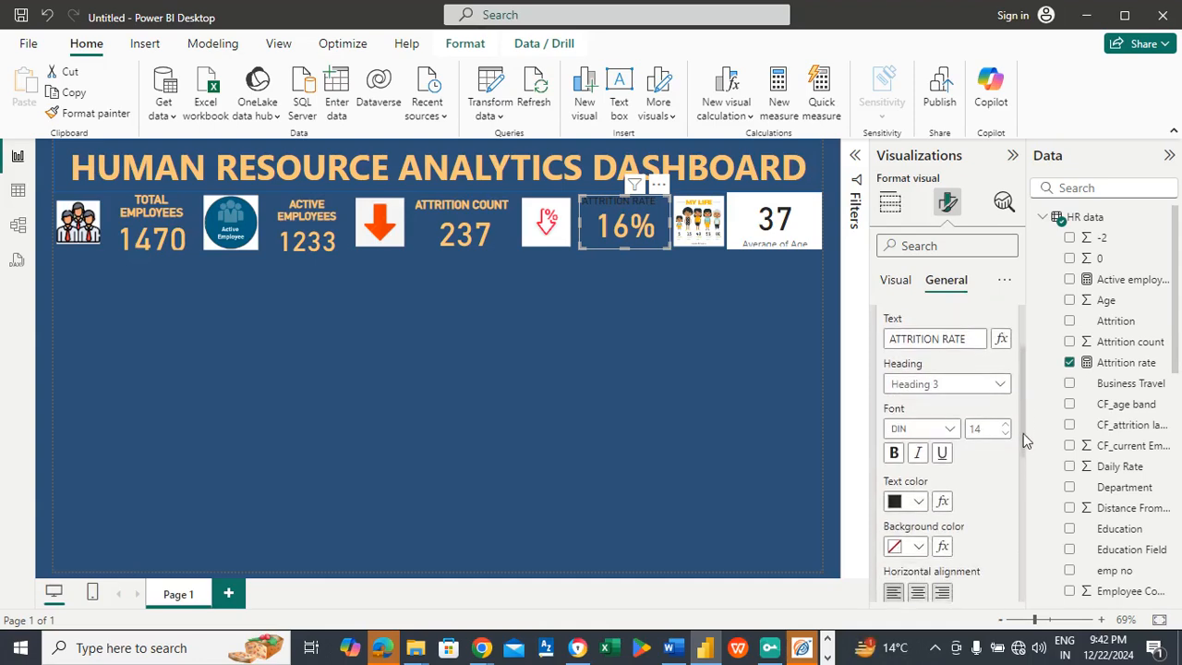
left_click(918, 489)
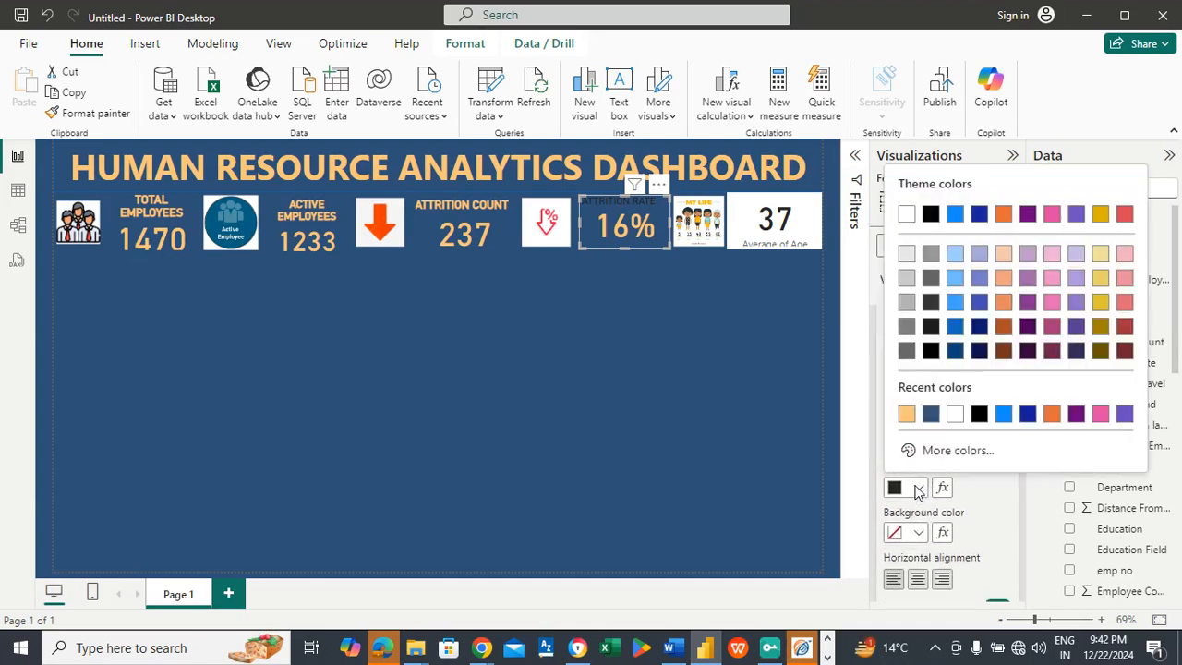
left_click(904, 414)
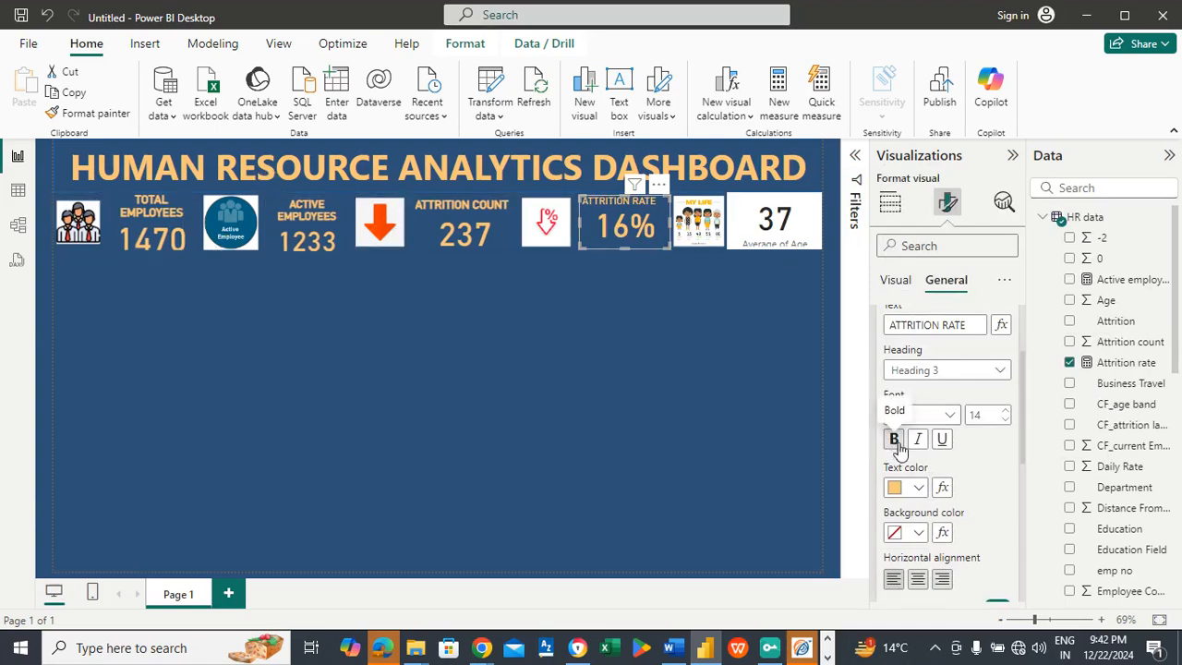
left_click(895, 440)
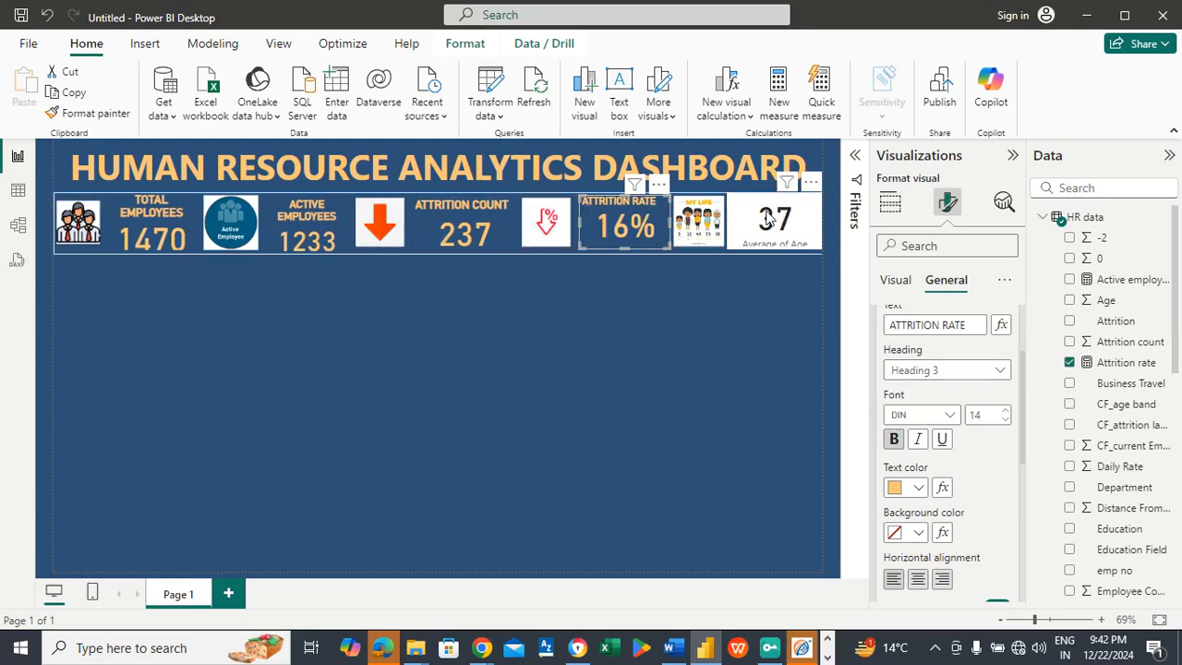
Step: Turn off the Average of Age card's category label and set its callout value color to the recent light orange #FAC67A
left_click(768, 219)
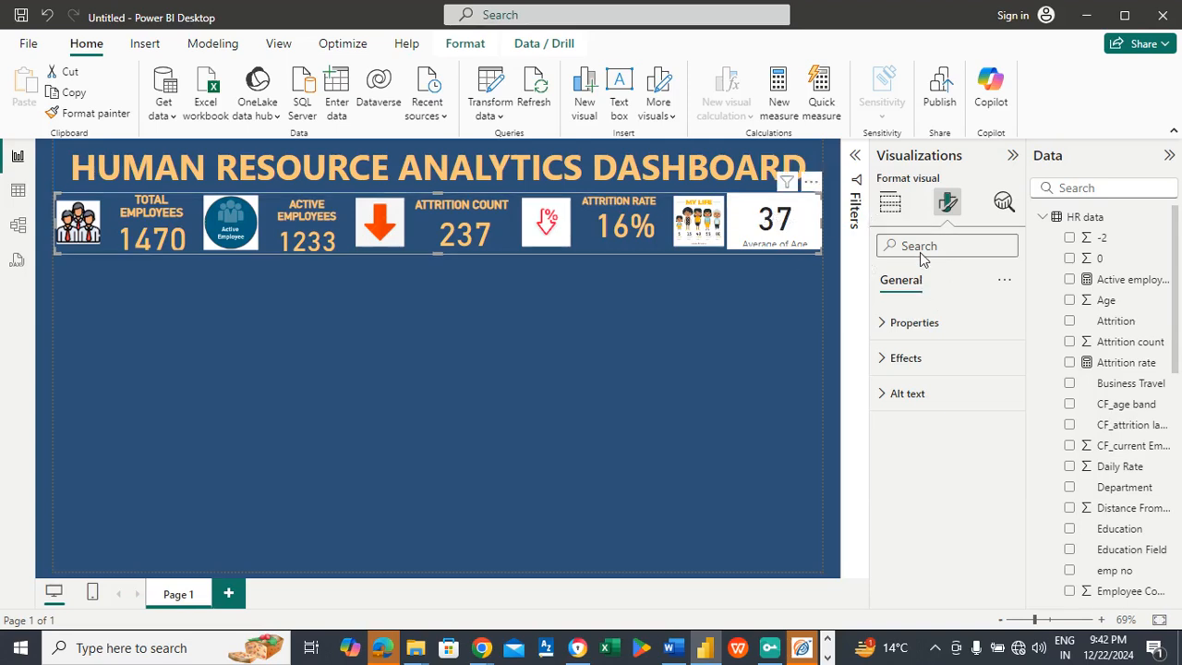
left_click(890, 203)
left_click(737, 282)
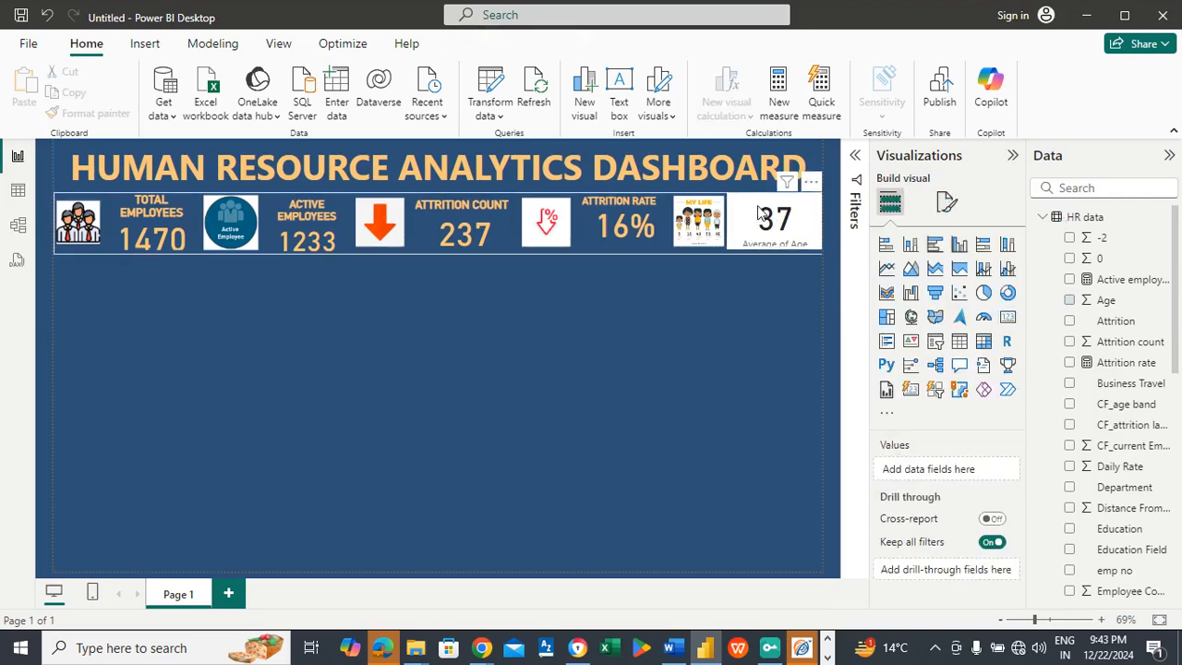
left_click(759, 214)
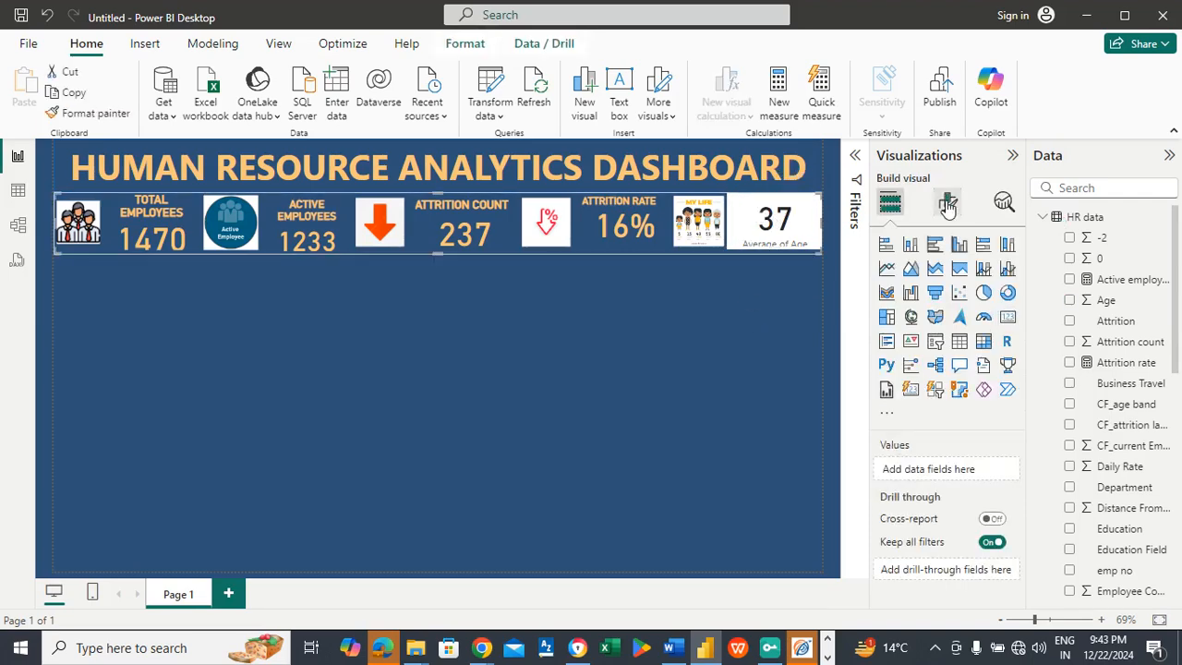
left_click(948, 205)
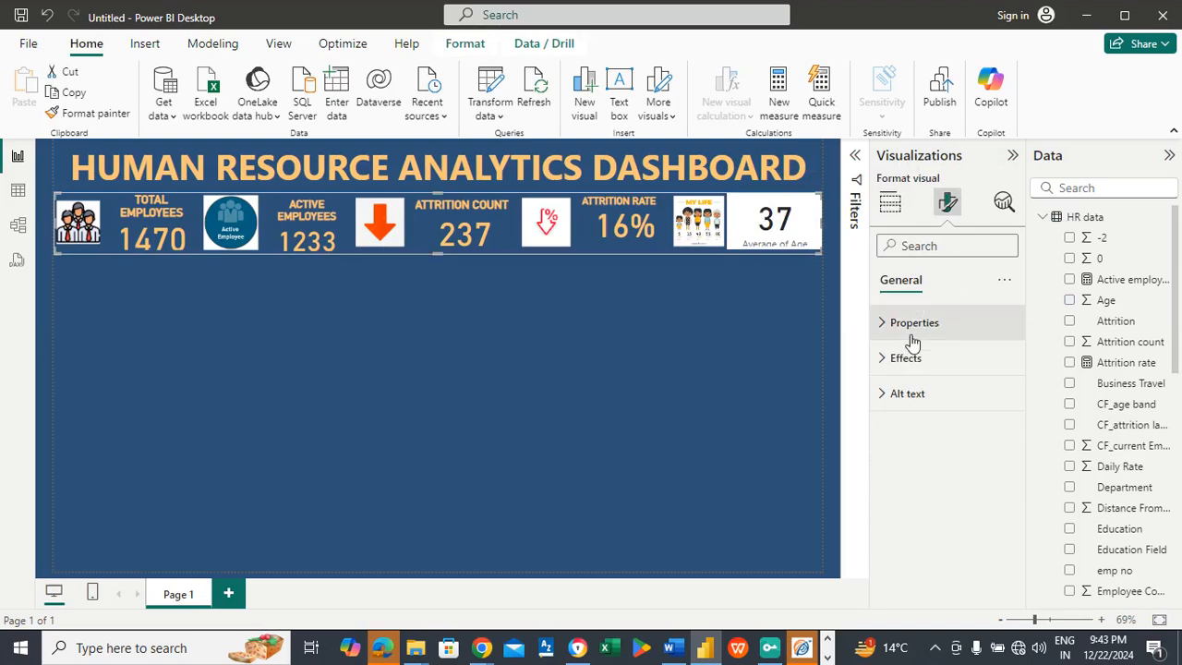
left_click(770, 231)
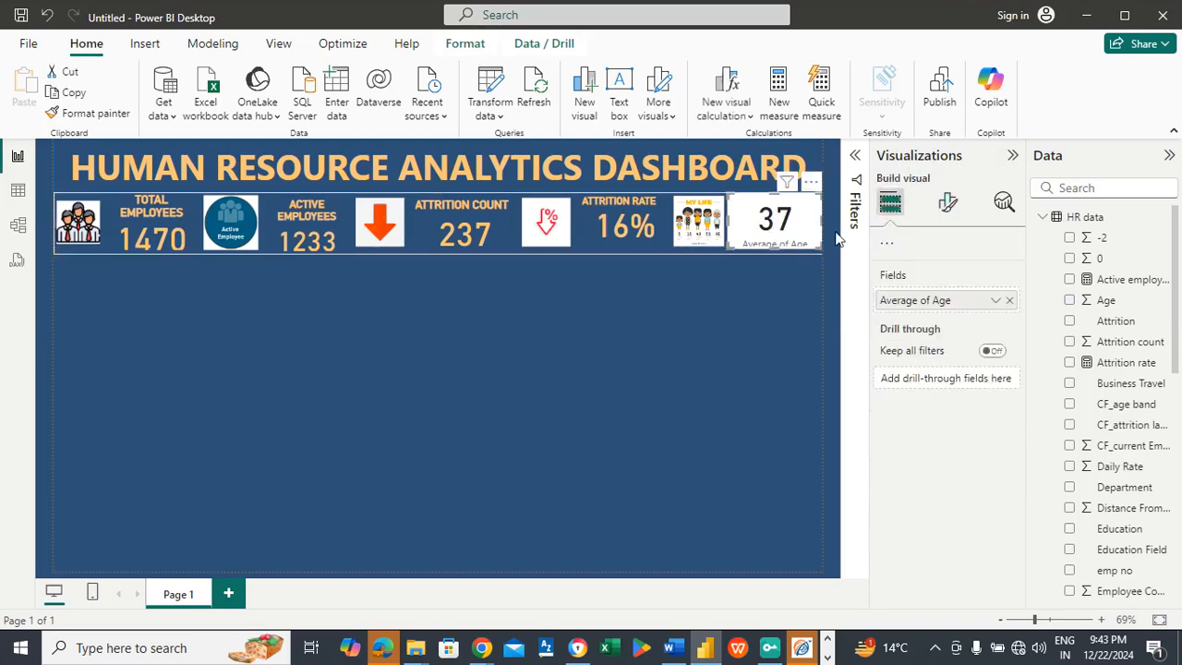
left_click(950, 204)
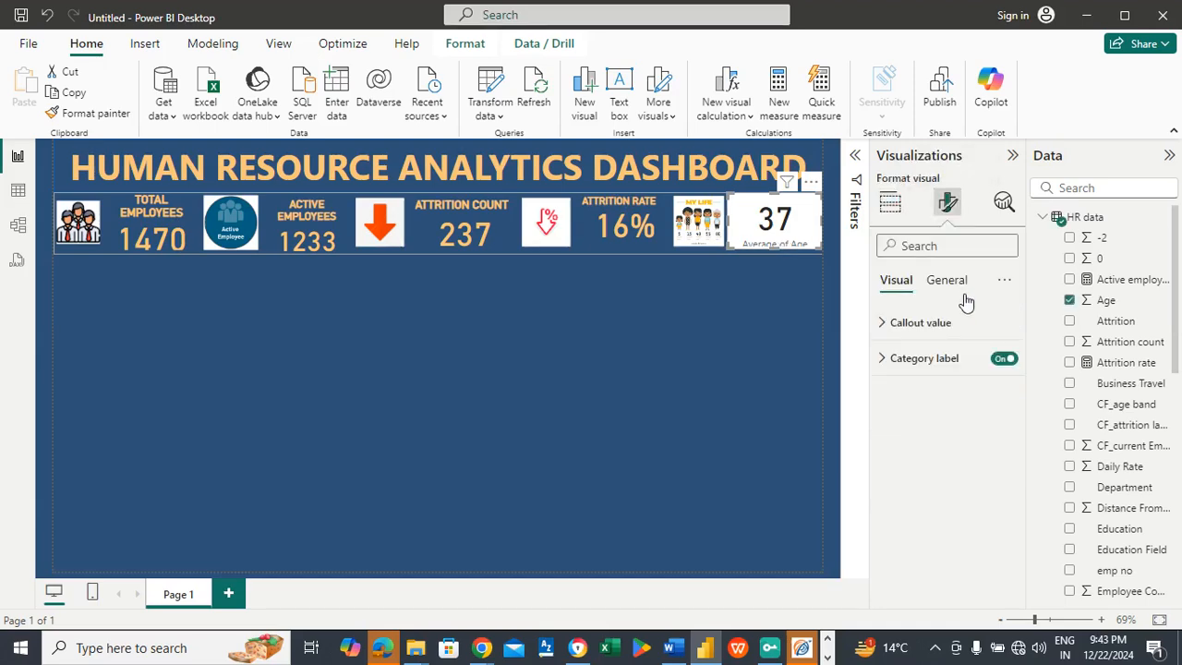
left_click(1003, 358)
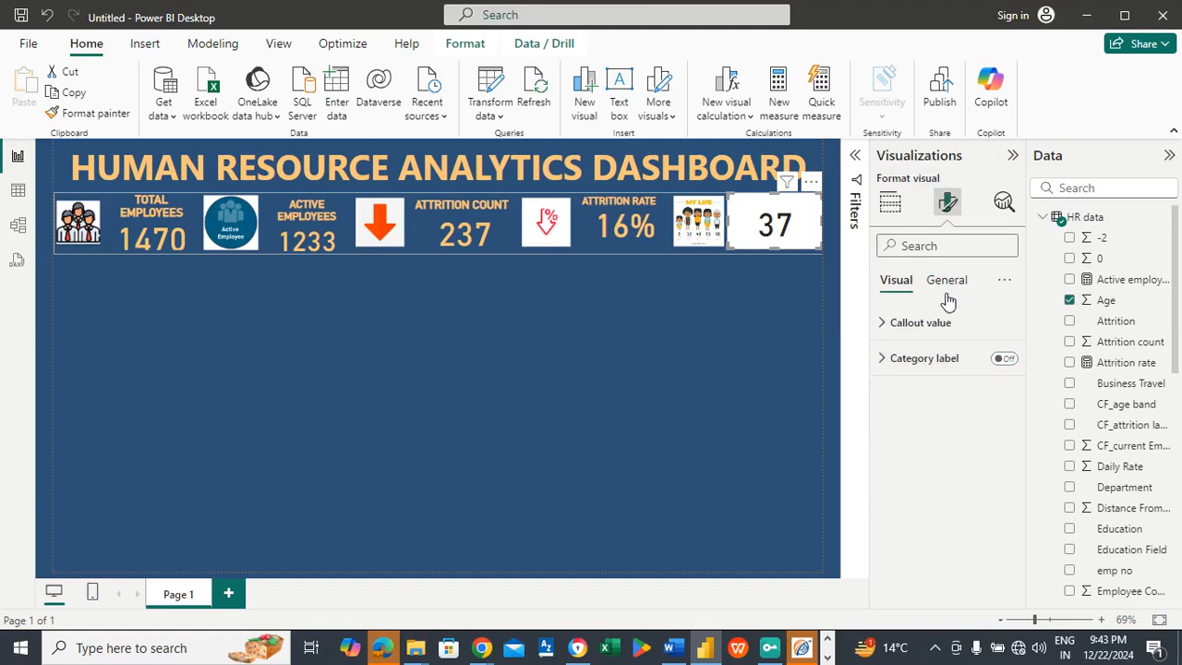
left_click(923, 321)
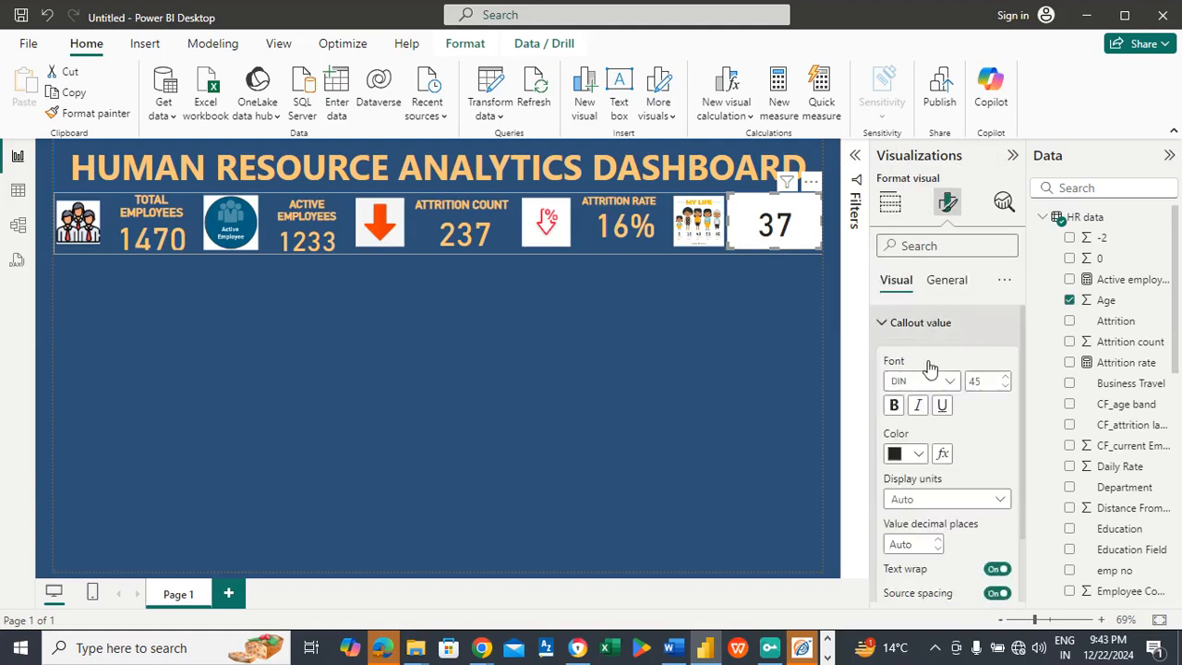
left_click(917, 453)
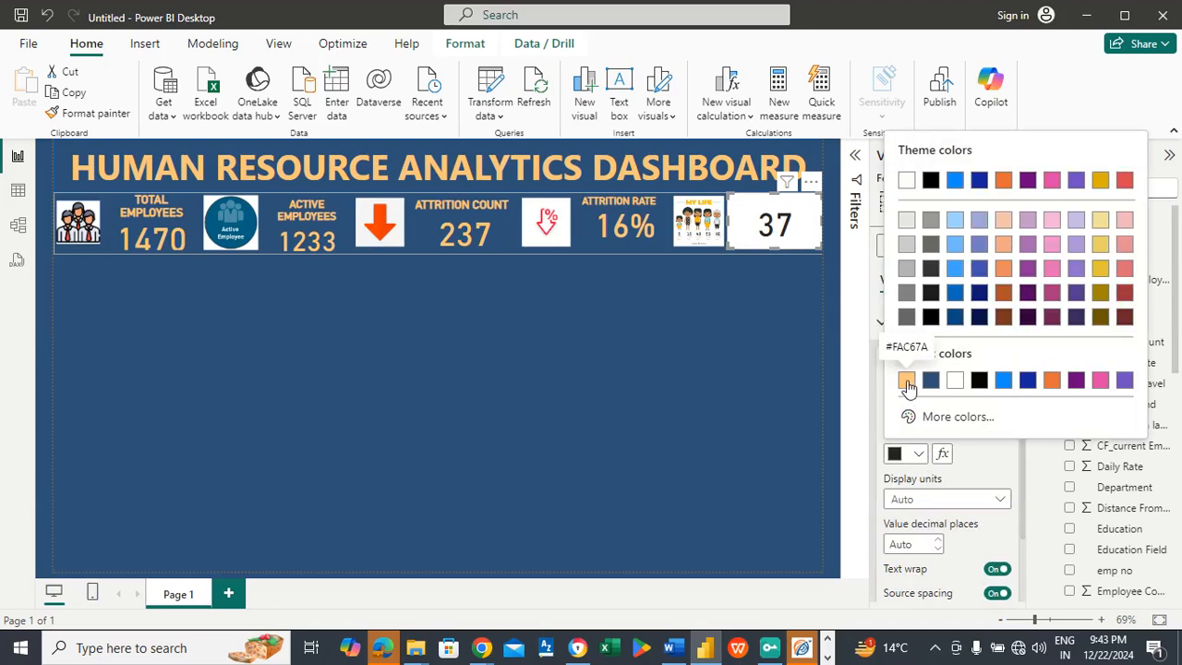
left_click(908, 378)
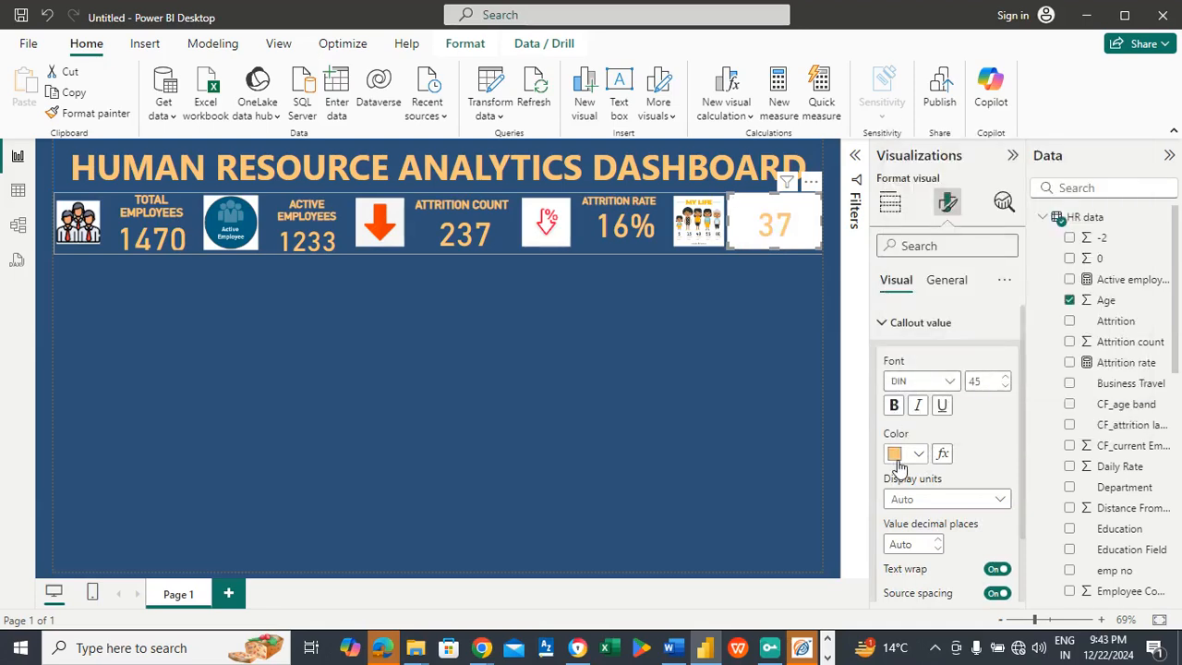
Step: Turn off the Average of Age card's background and turn on its title
left_click(949, 281)
left_click(928, 397)
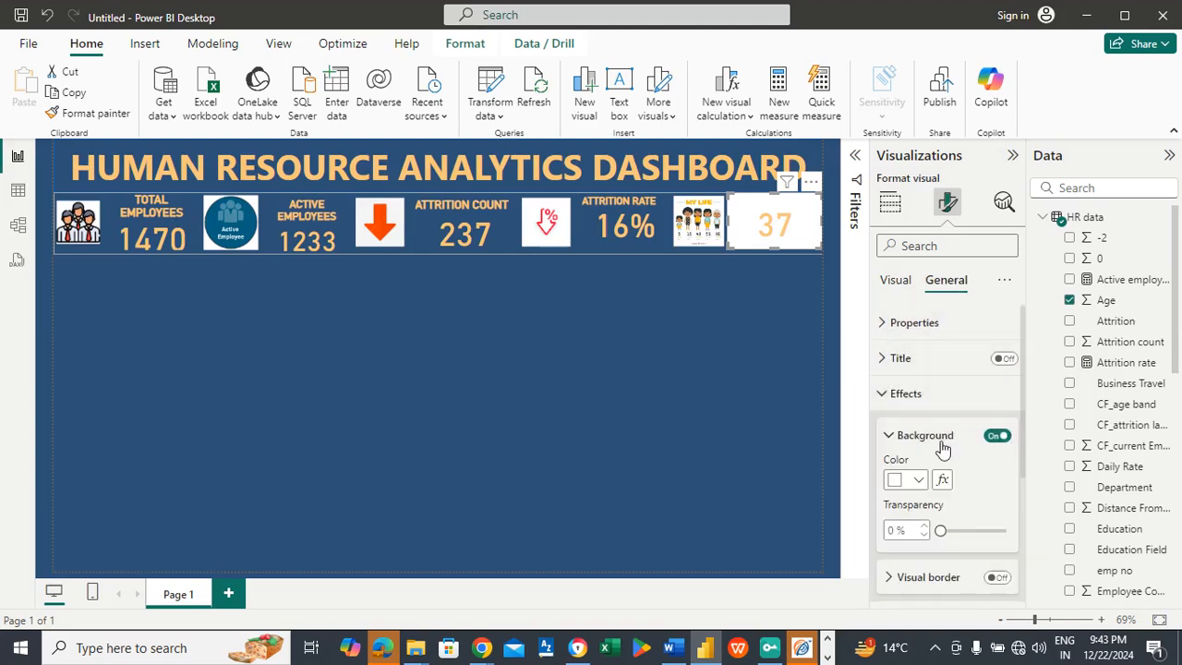
left_click(994, 436)
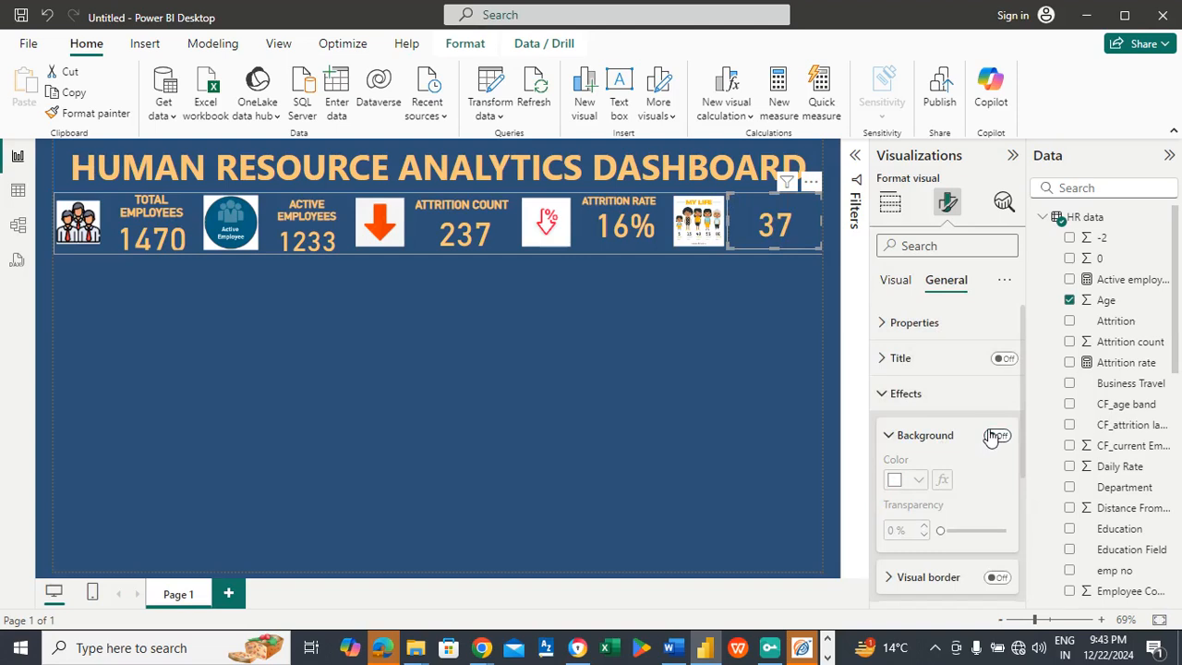
left_click(1006, 359)
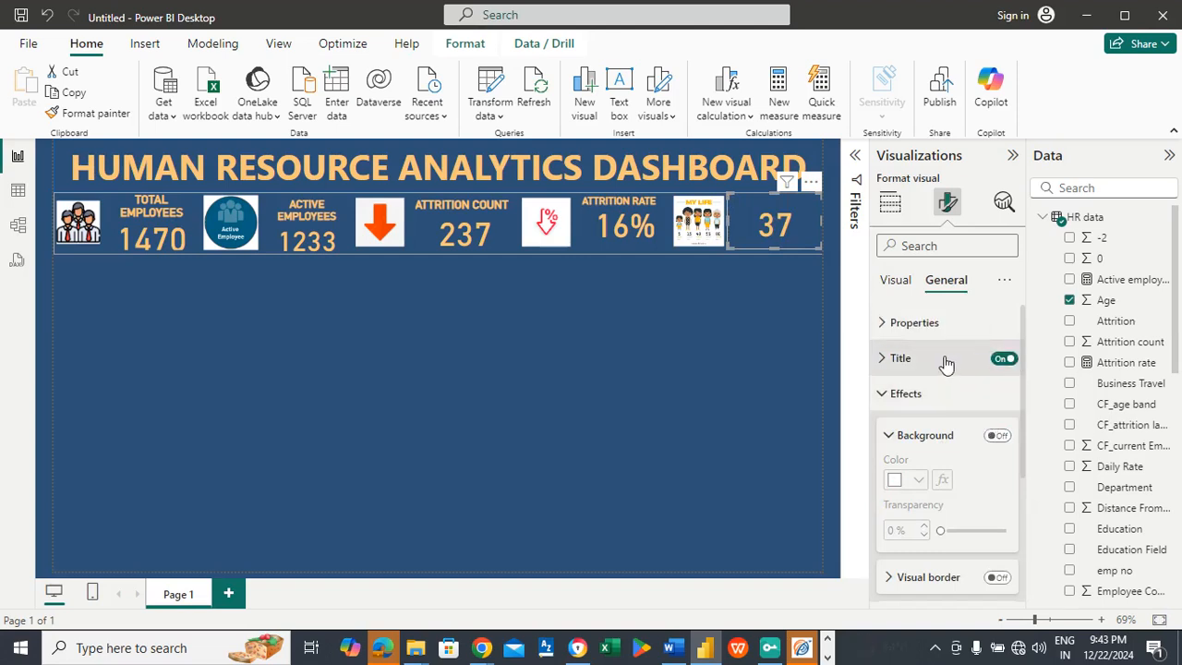
Step: Set the age card's title text to Average Age and color it with the recent light orange
left_click(945, 362)
left_click(934, 445)
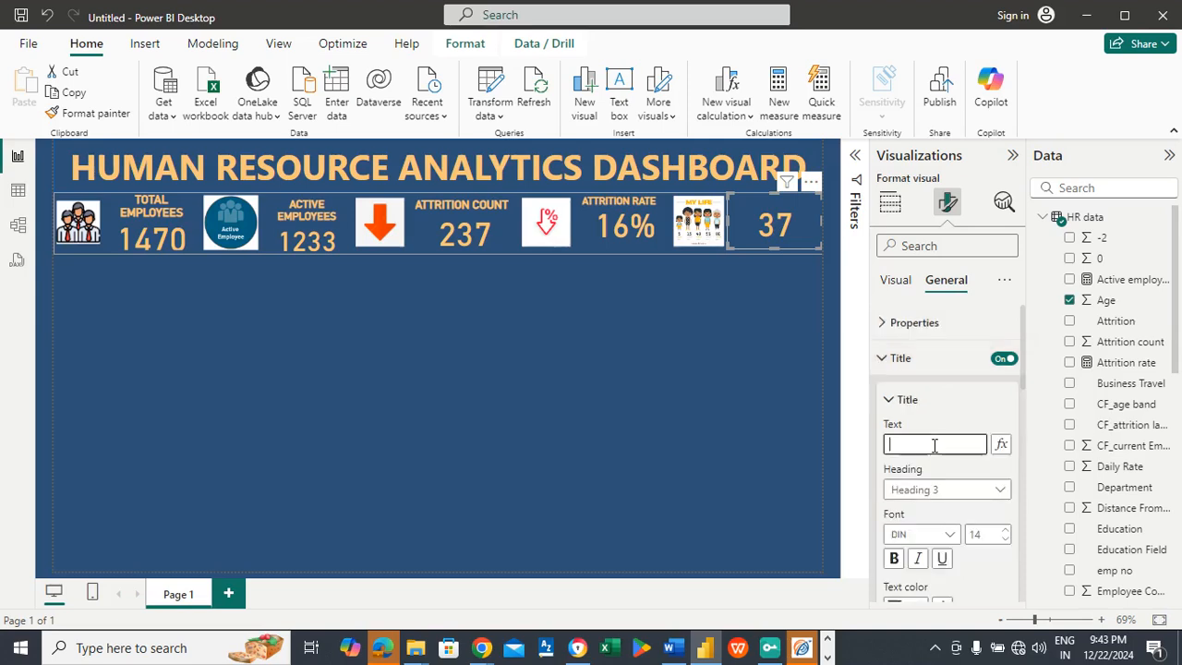
type("Average Age")
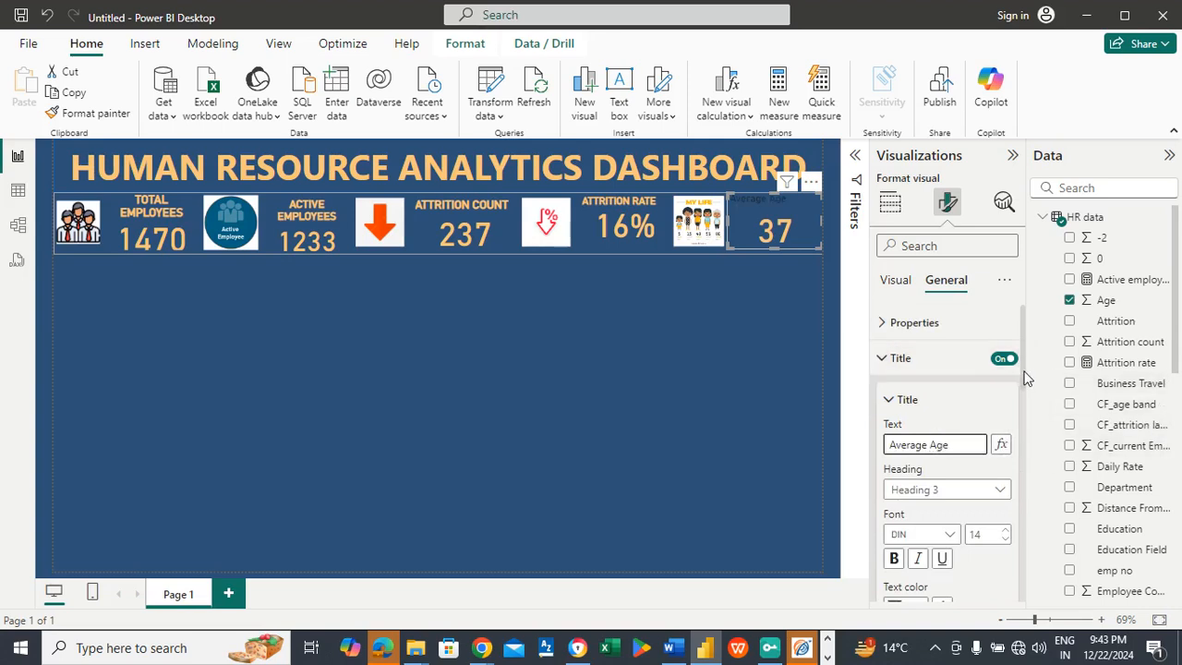
scroll(1021, 380, "down", 2)
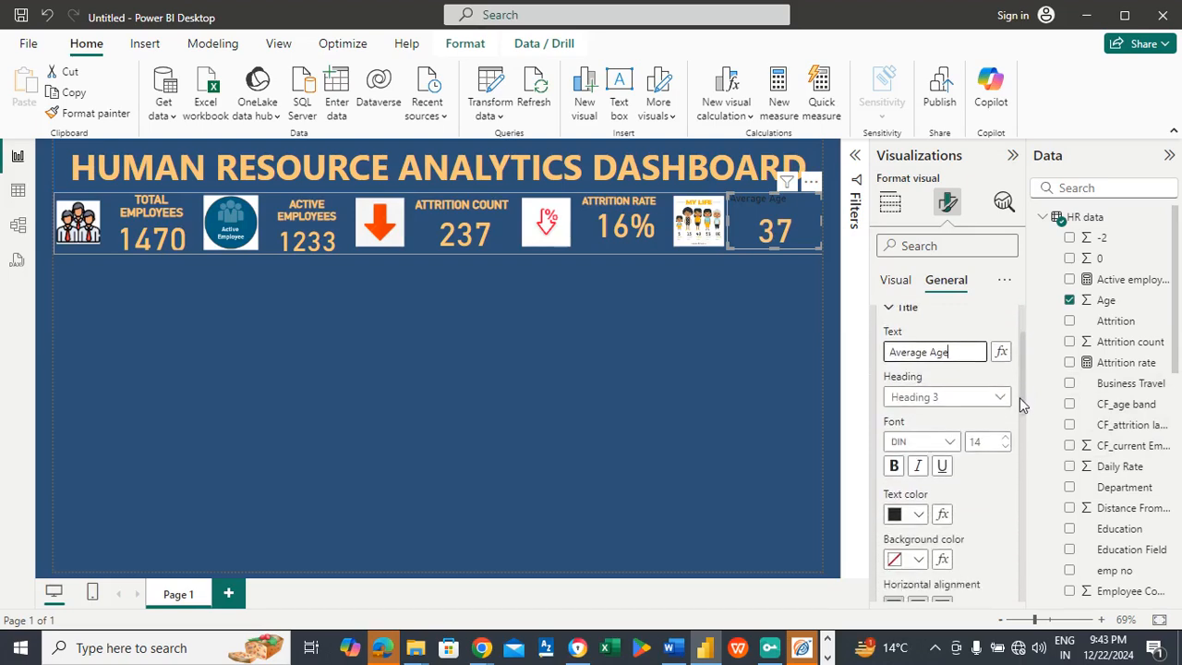
left_click(916, 514)
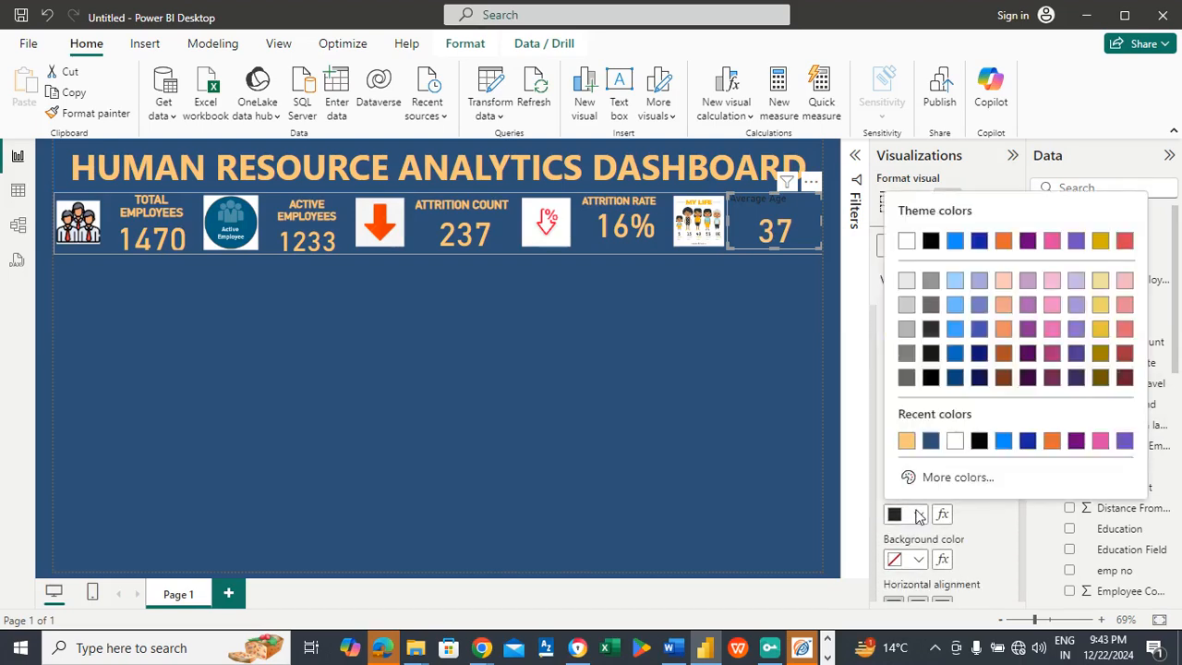
left_click(906, 441)
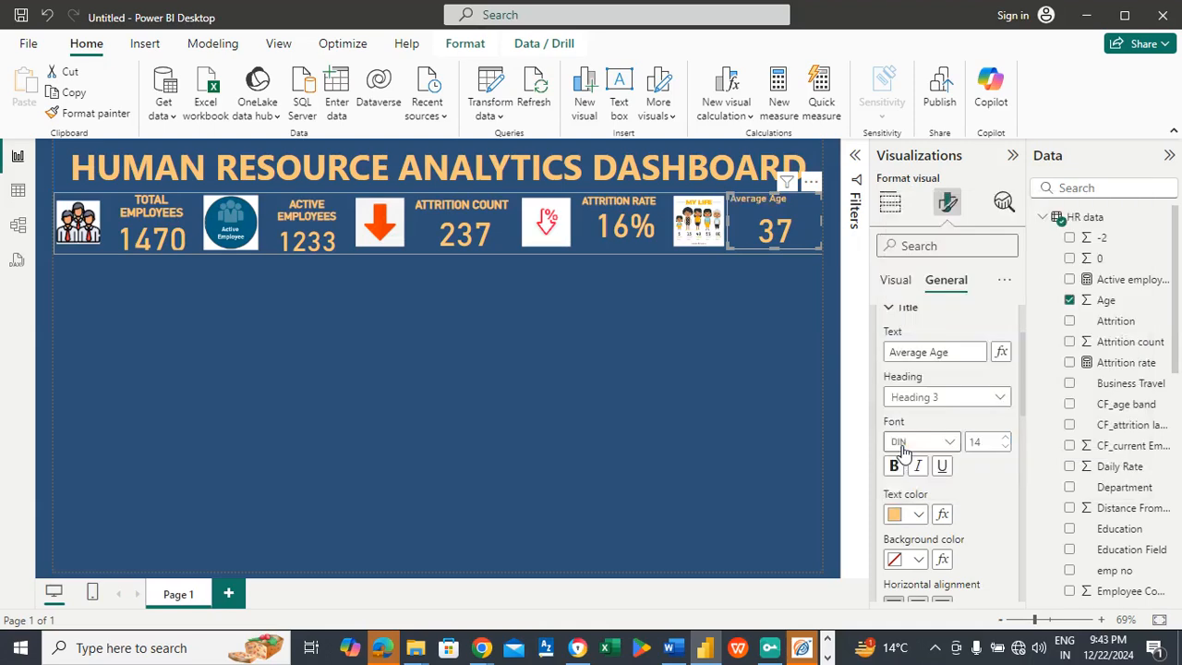
Step: Set the Average Age title's font size to 18 and make it bold
double_click(987, 441)
type("18")
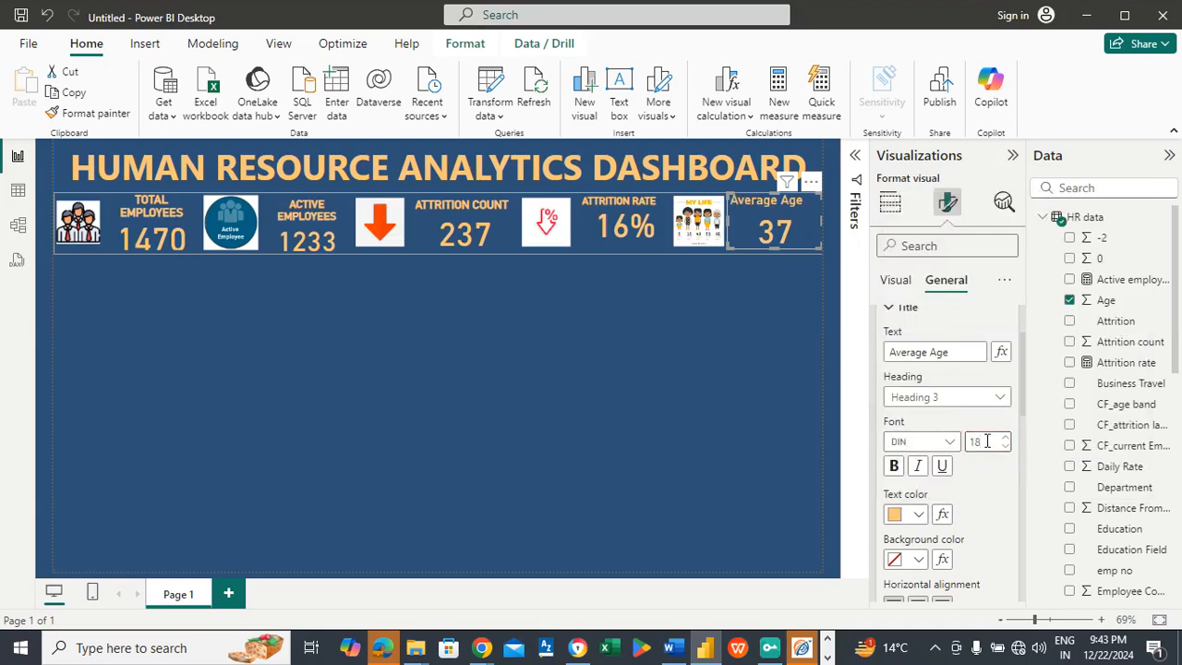
left_click(896, 467)
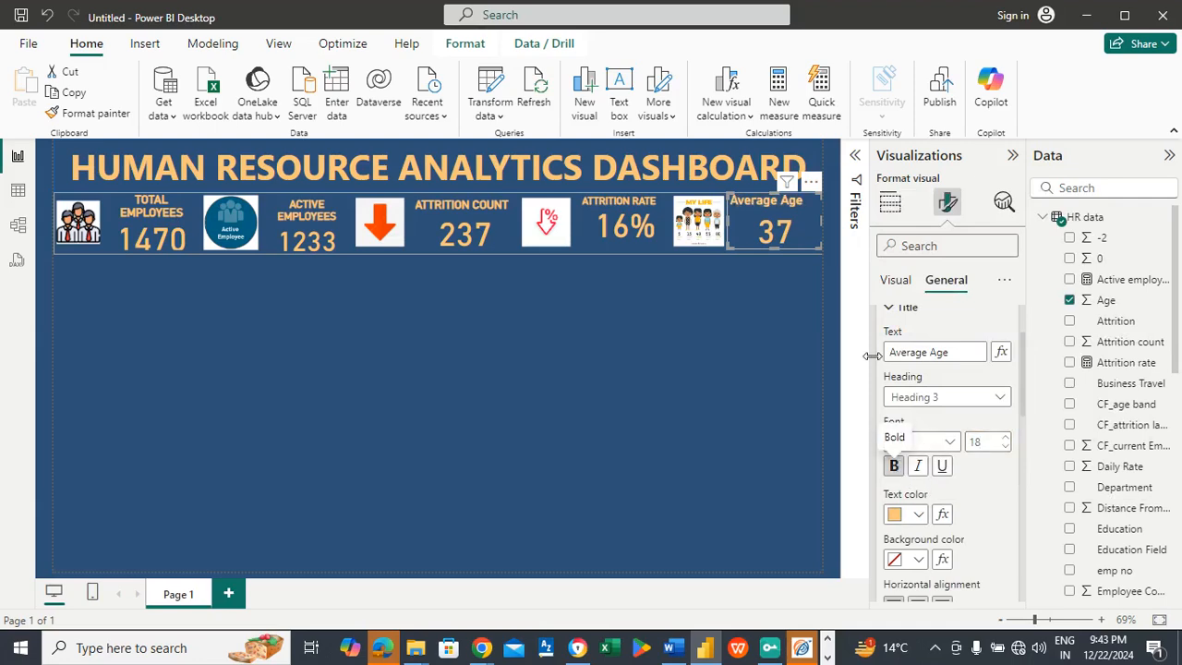
left_click(669, 322)
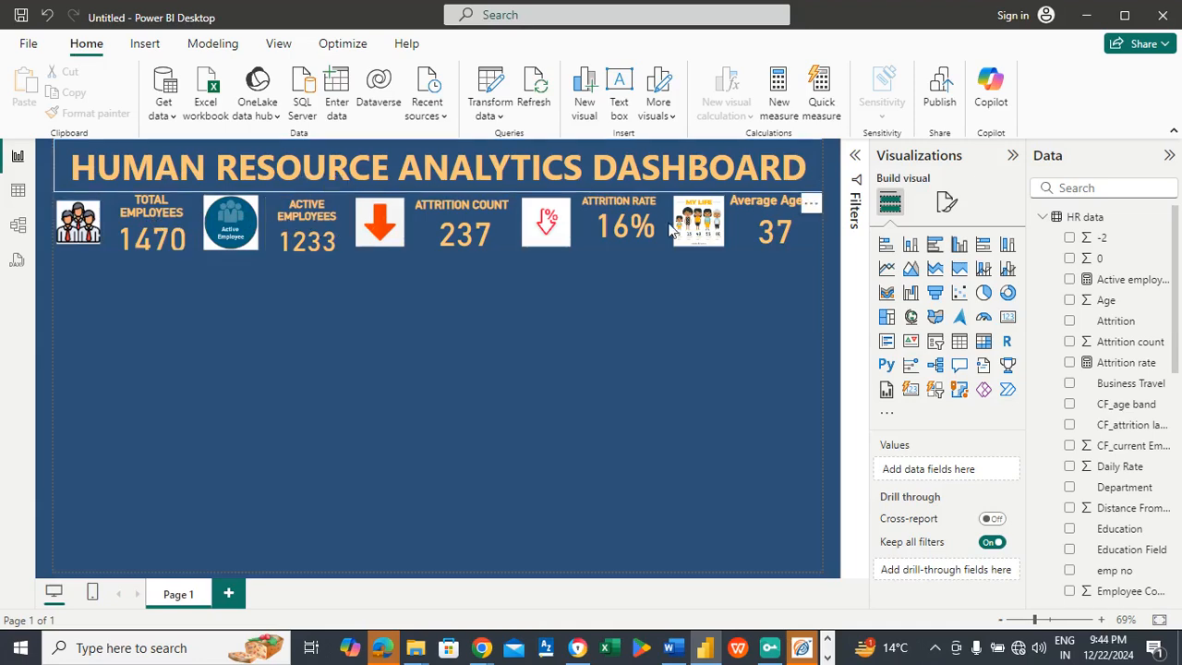
Step: Turn on the visual border for the active employees, attrition count, attrition rate and average age cards together
left_click(147, 235)
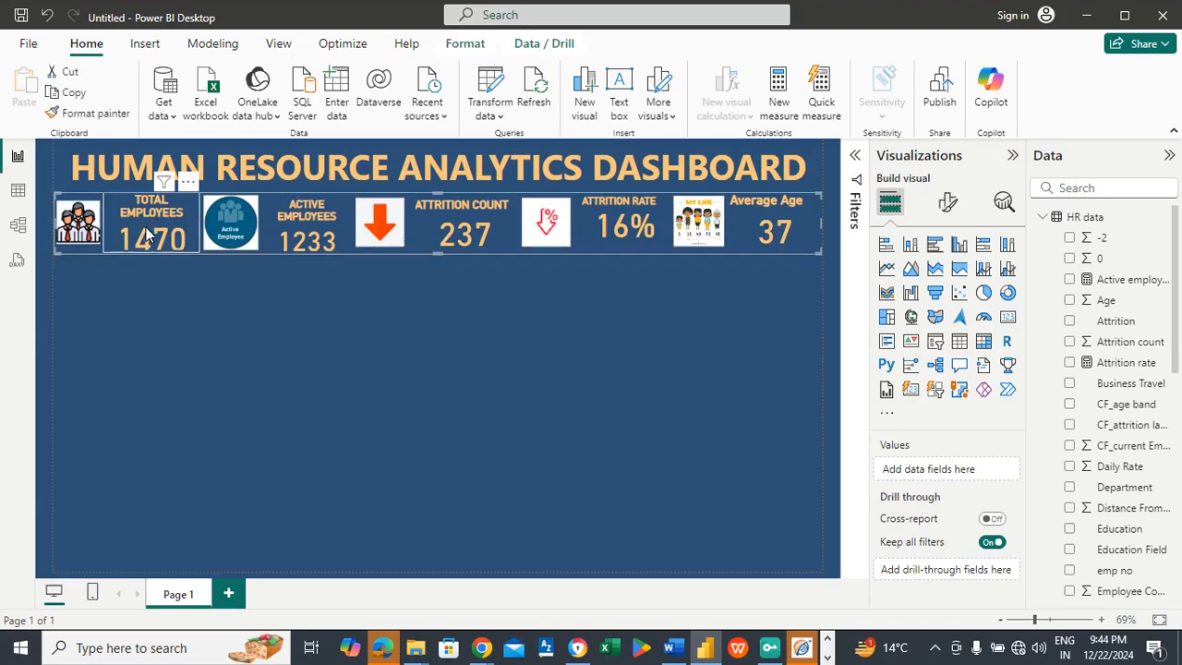
left_click(295, 211)
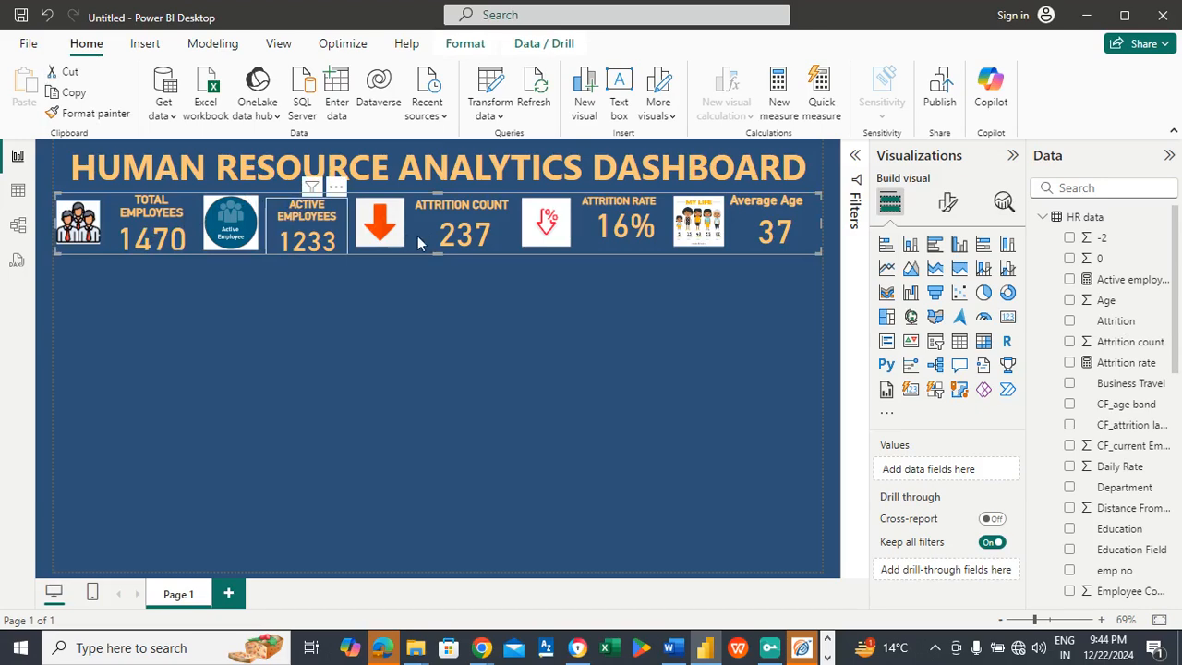
left_click(433, 238, "ctrl")
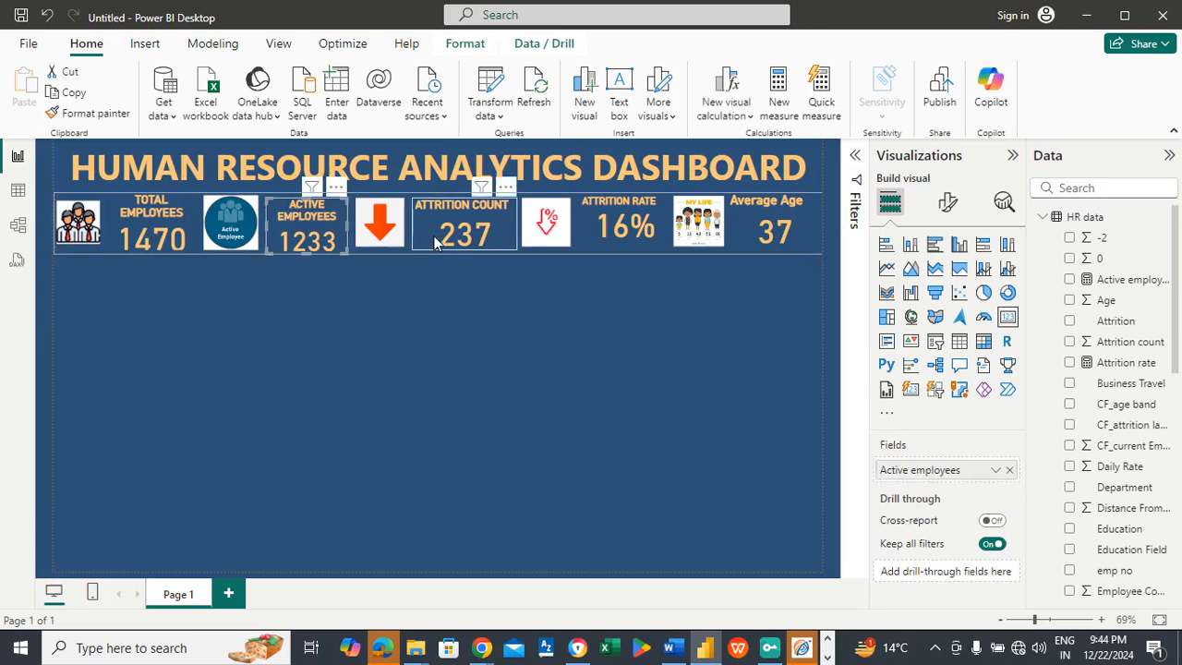
left_click(613, 224, "ctrl")
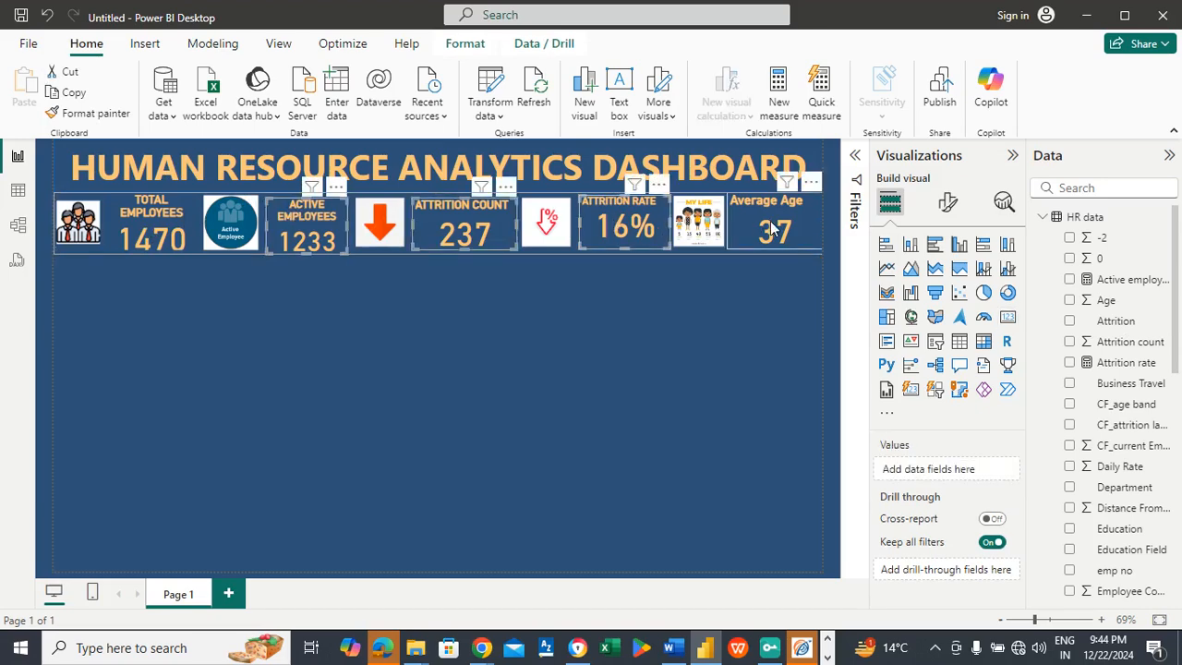
left_click(772, 231, "ctrl")
left_click(947, 205)
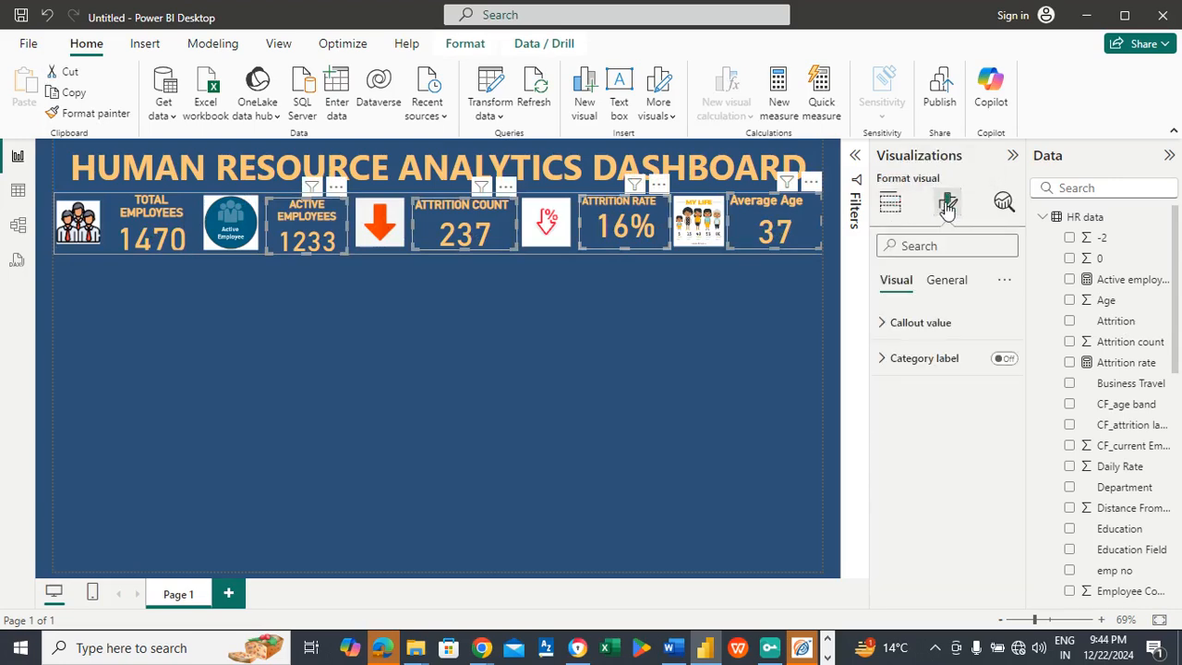
left_click(951, 284)
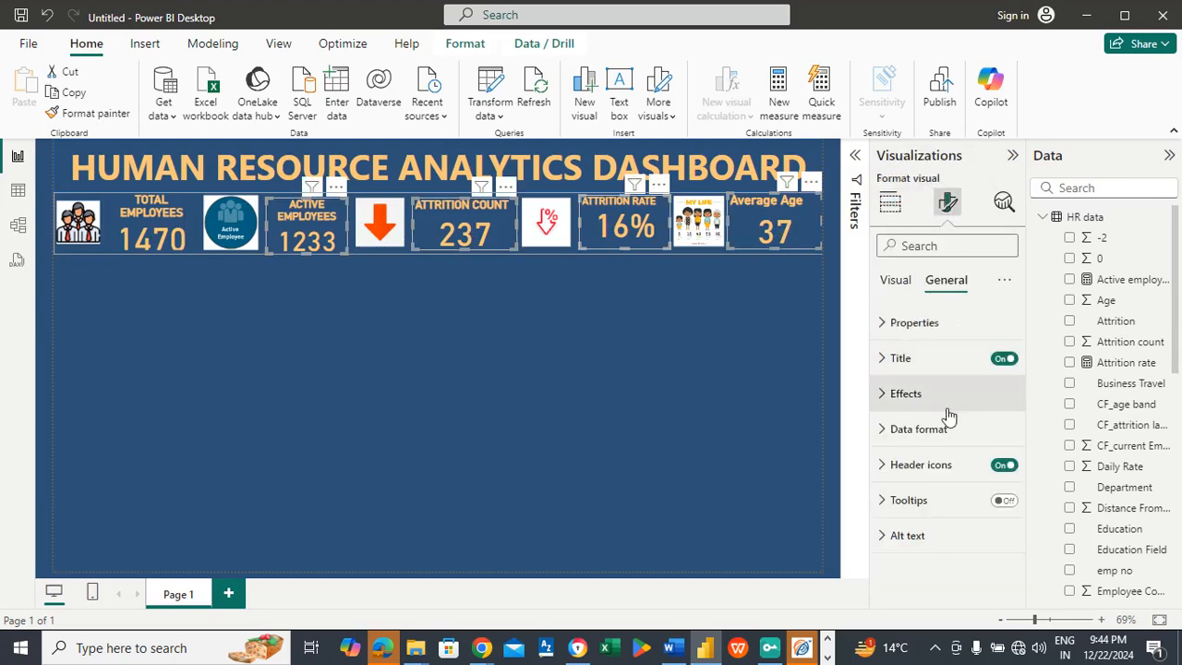
left_click(924, 395)
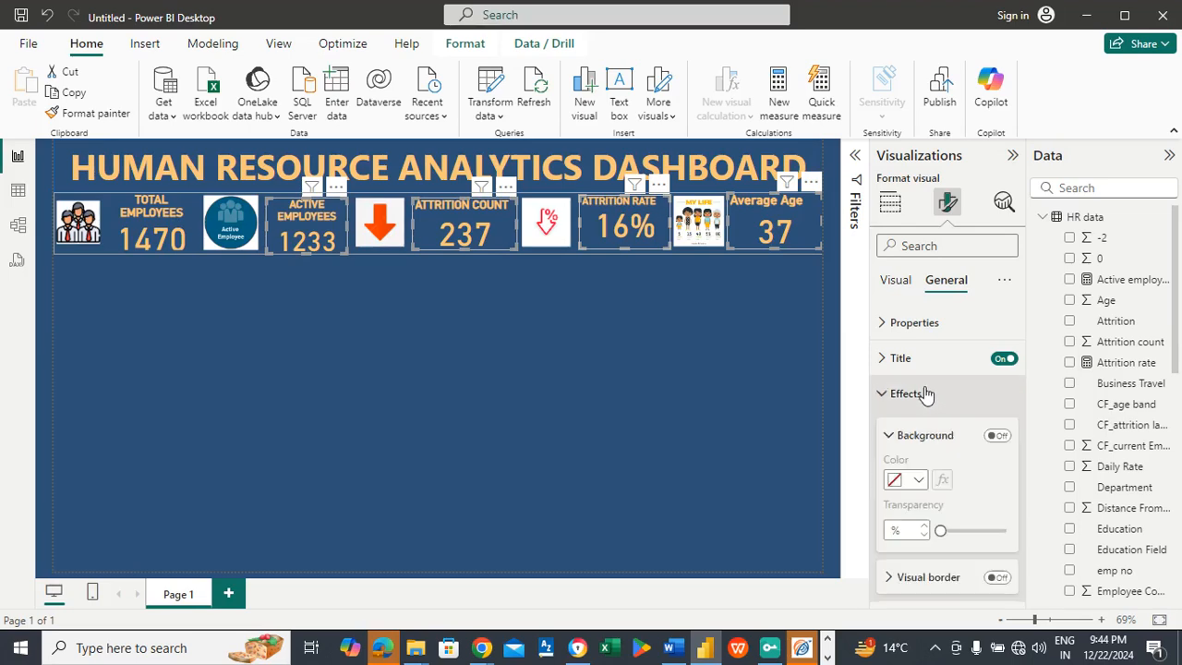
left_click(997, 576)
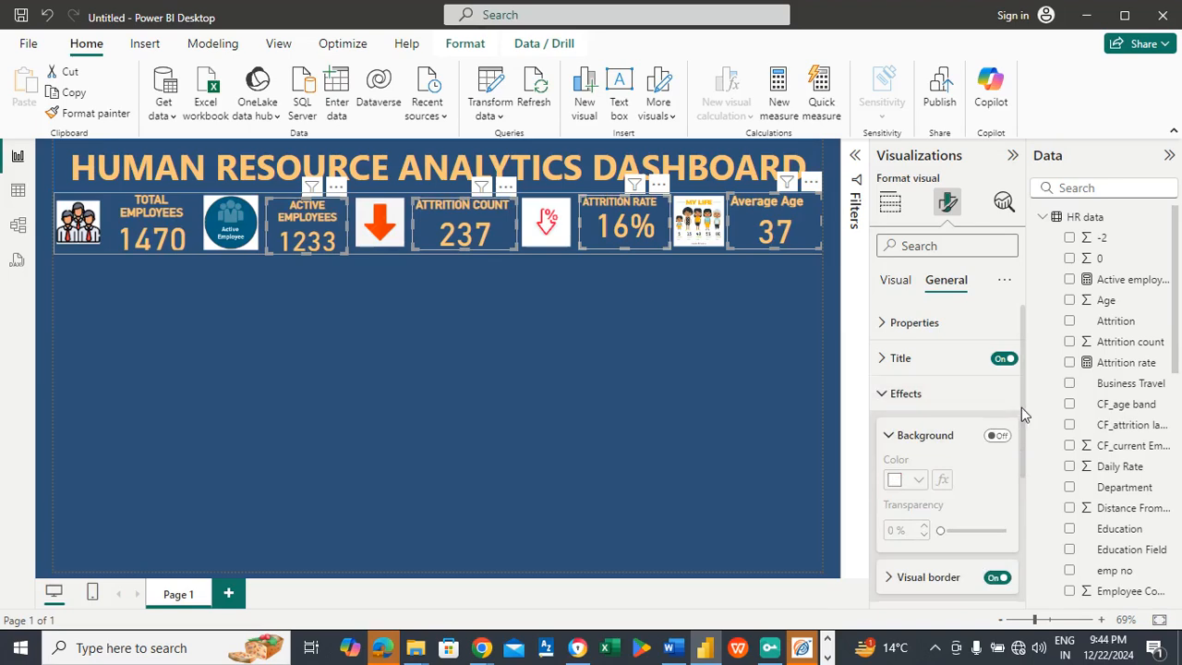
Step: Round the border corners of the four selected KPI cards to 20 px
scroll(1023, 449, "down", 3)
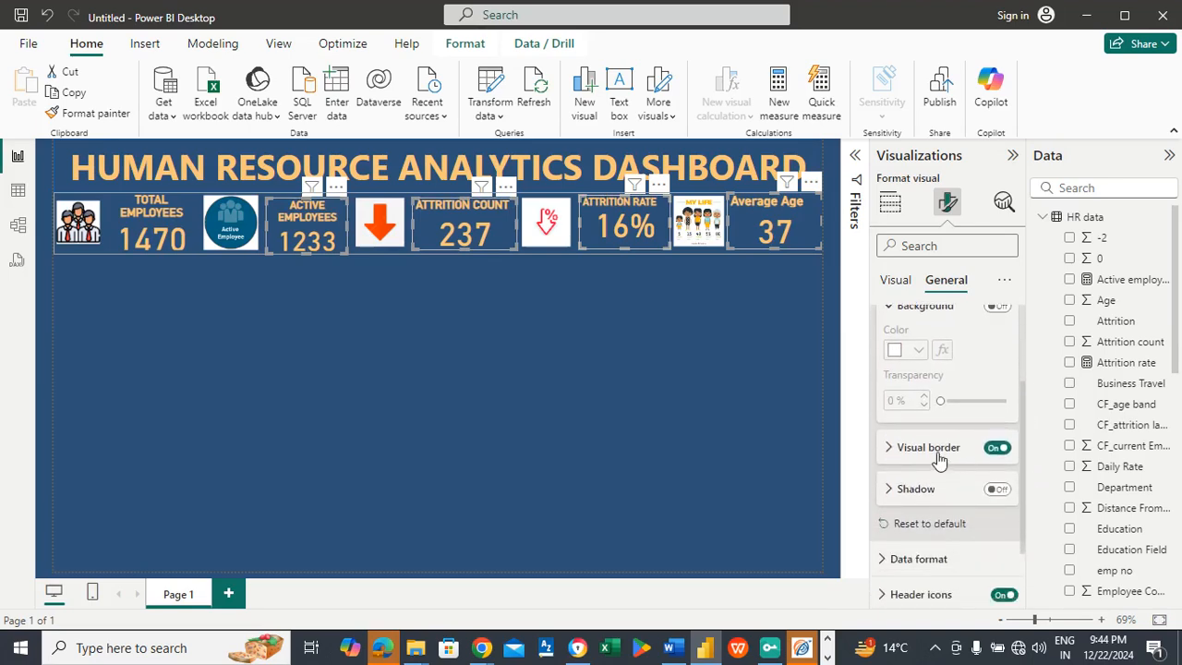
left_click(936, 456)
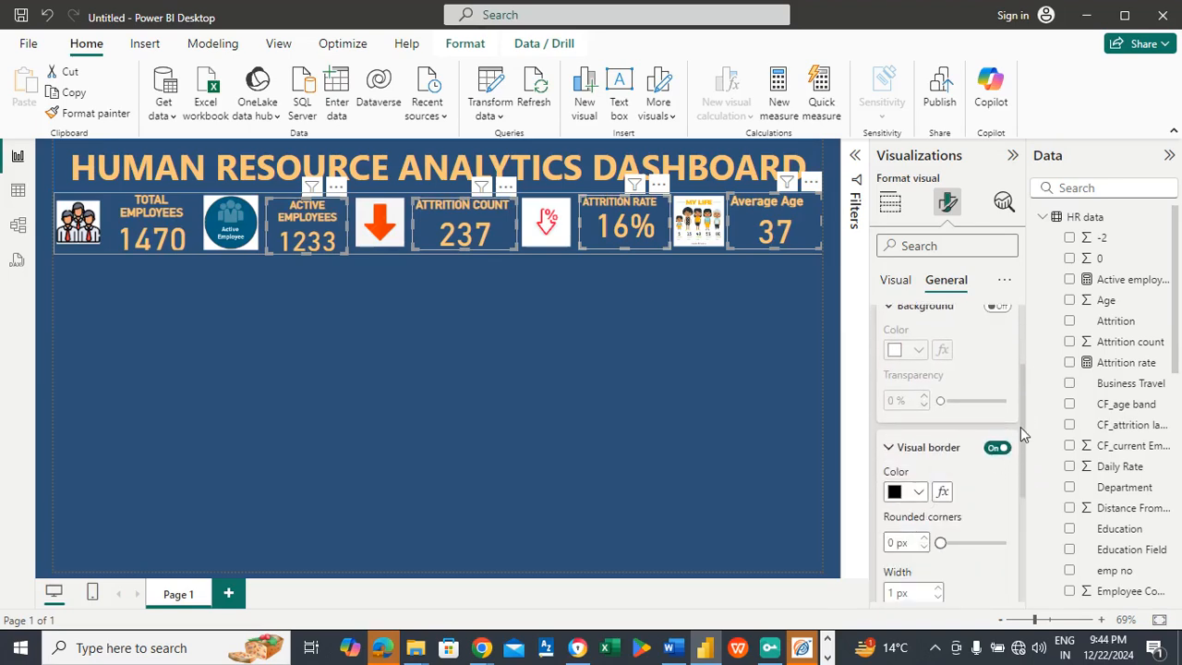
scroll(1021, 428, "down", 2)
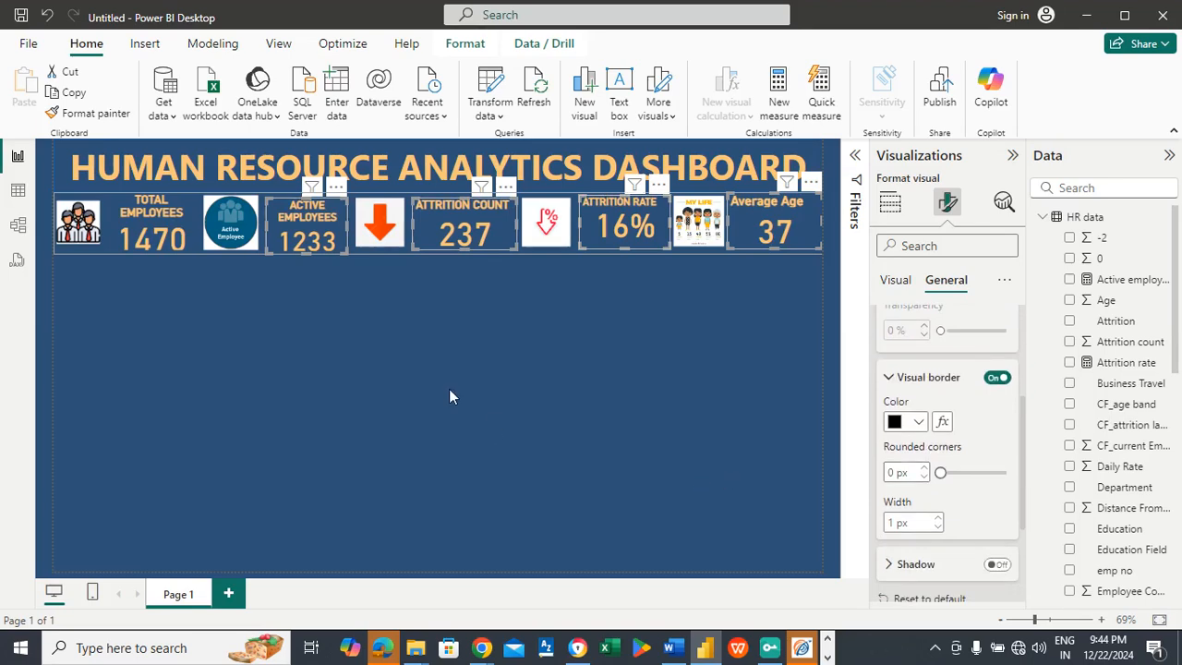
left_click(892, 473)
type("20")
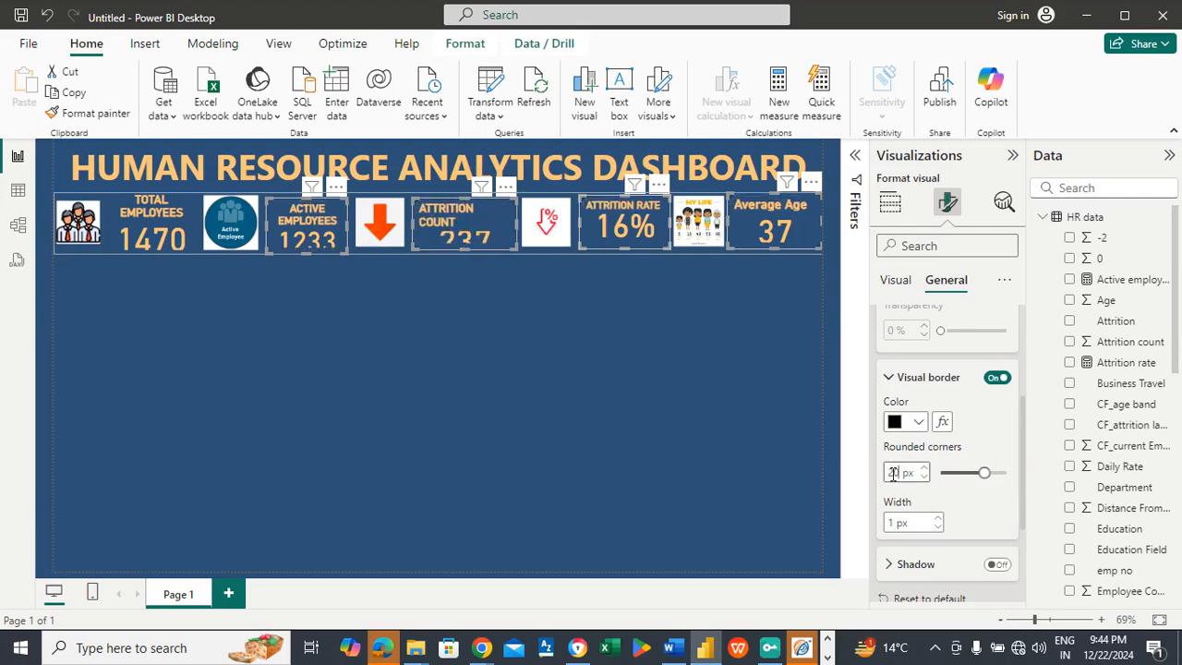
left_click(514, 324)
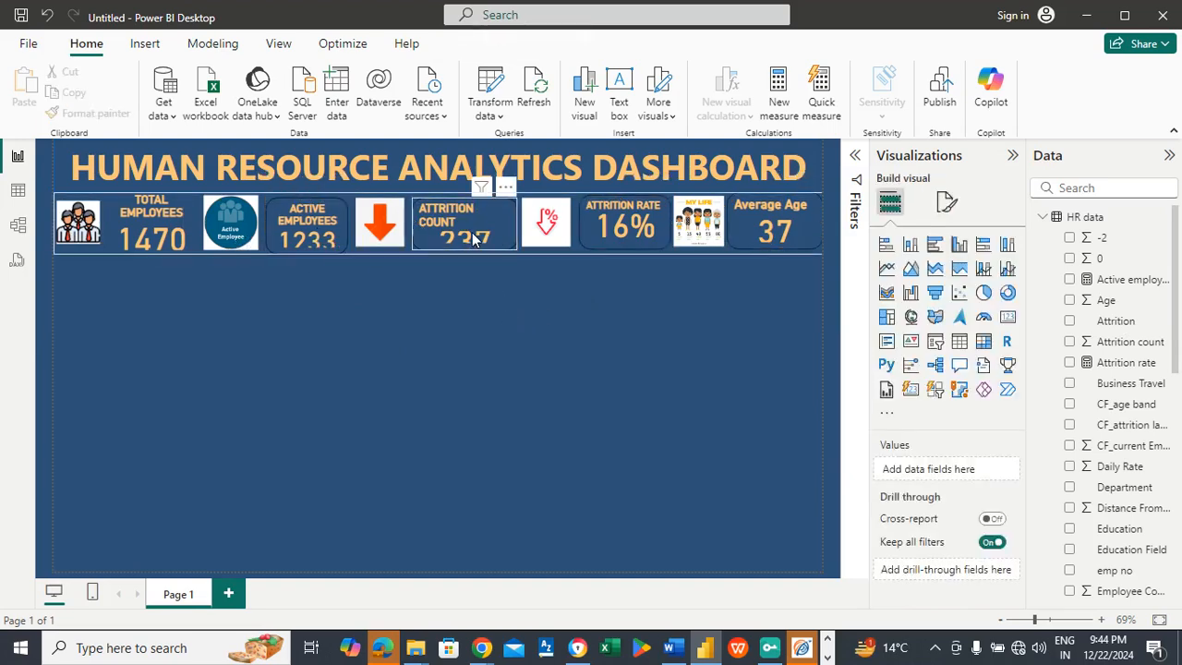
Step: Set the active employees card's callout value font size to 35
left_click(315, 220)
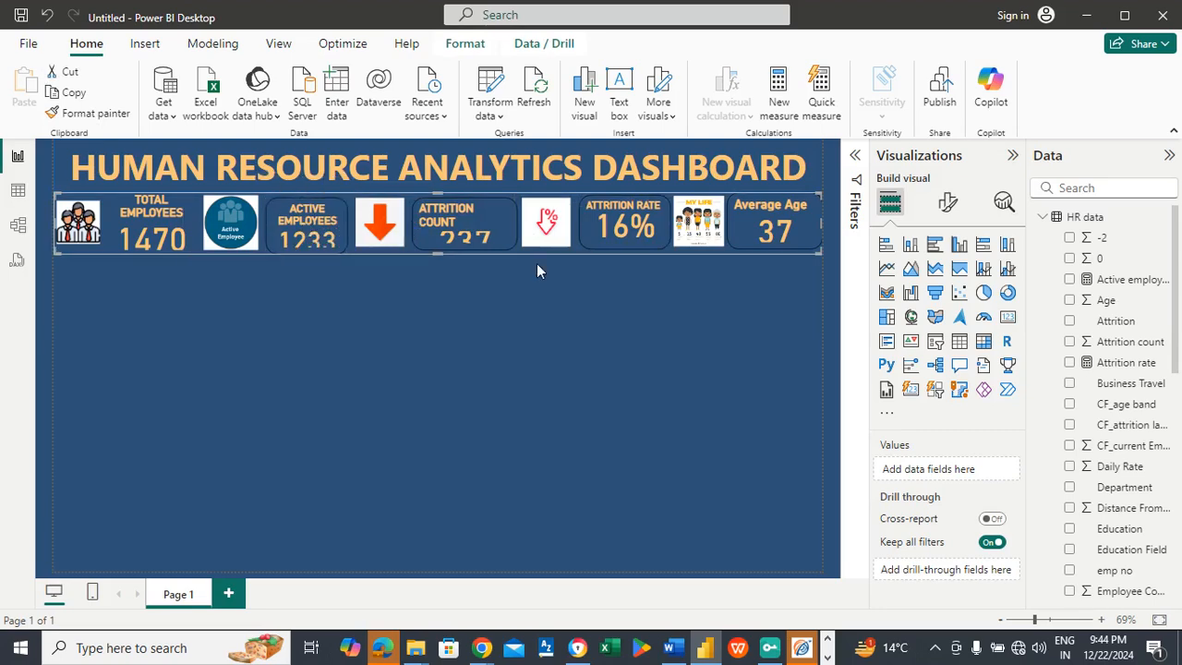
left_click(947, 202)
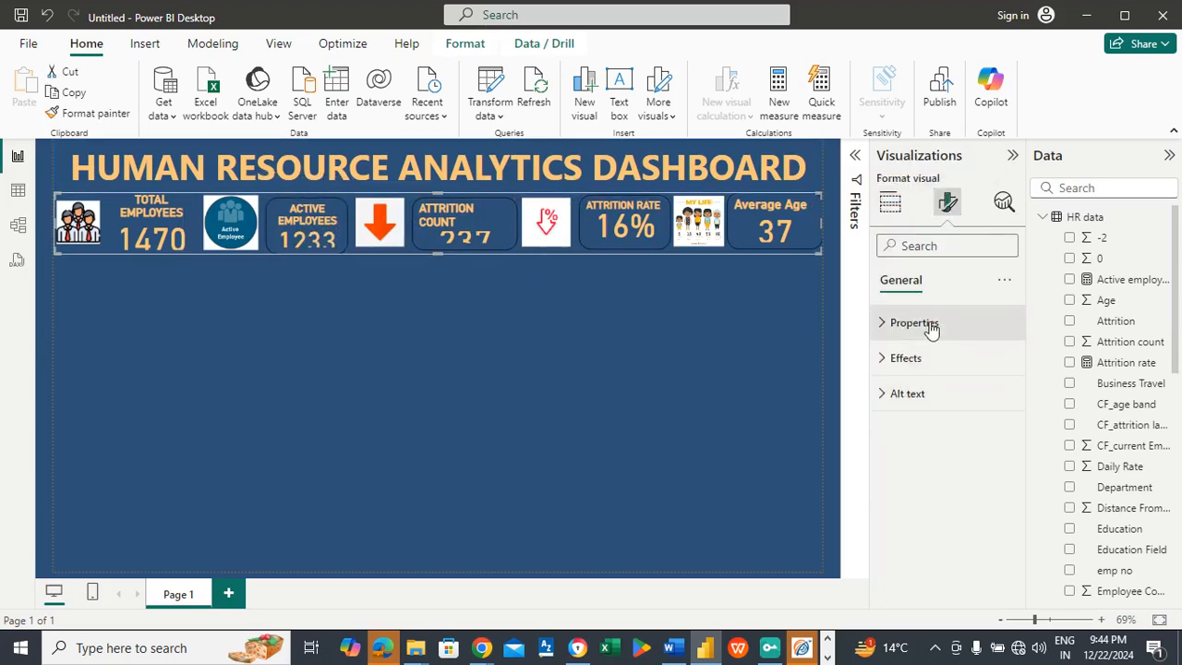
left_click(317, 219)
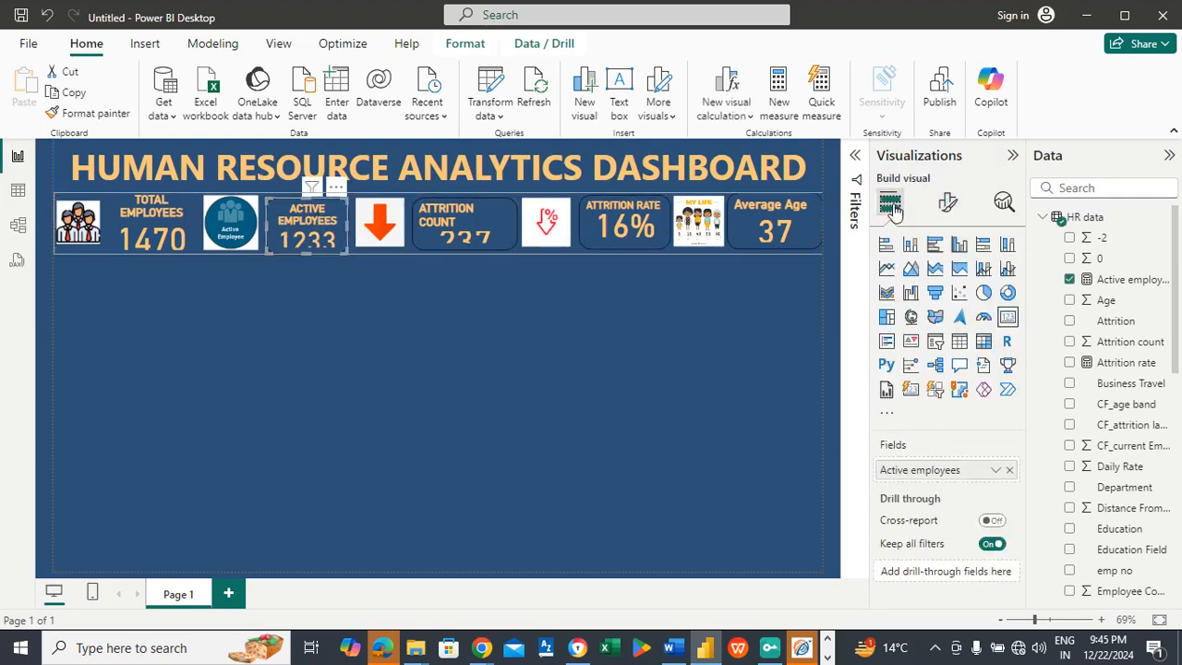
left_click(942, 209)
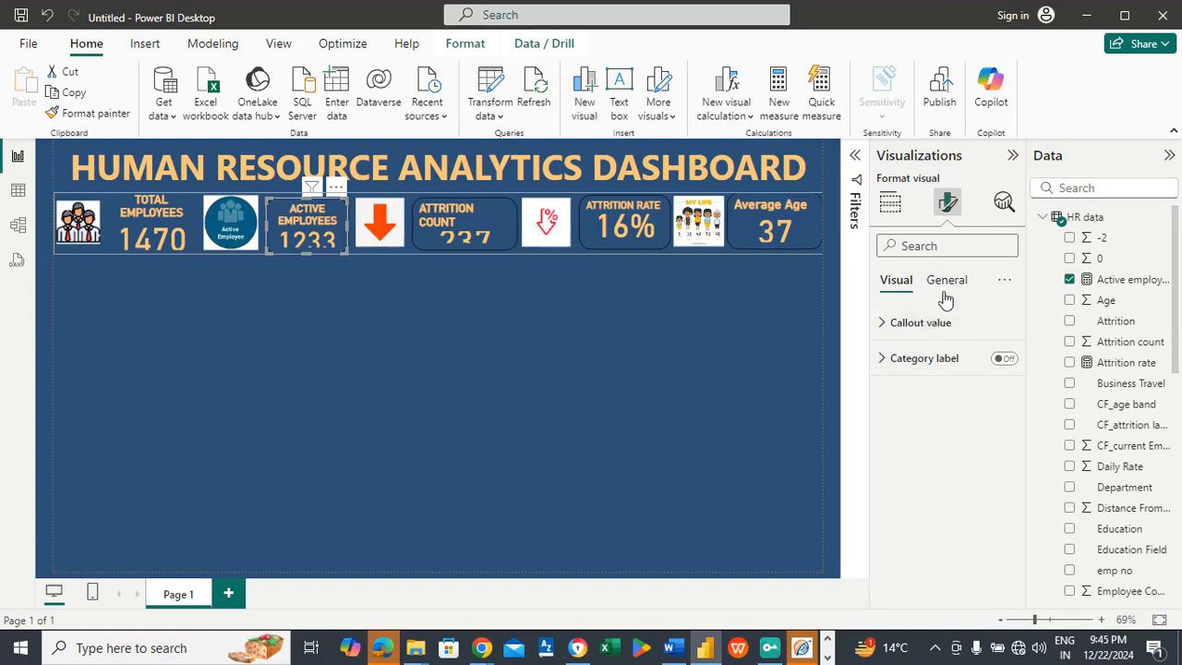
left_click(919, 323)
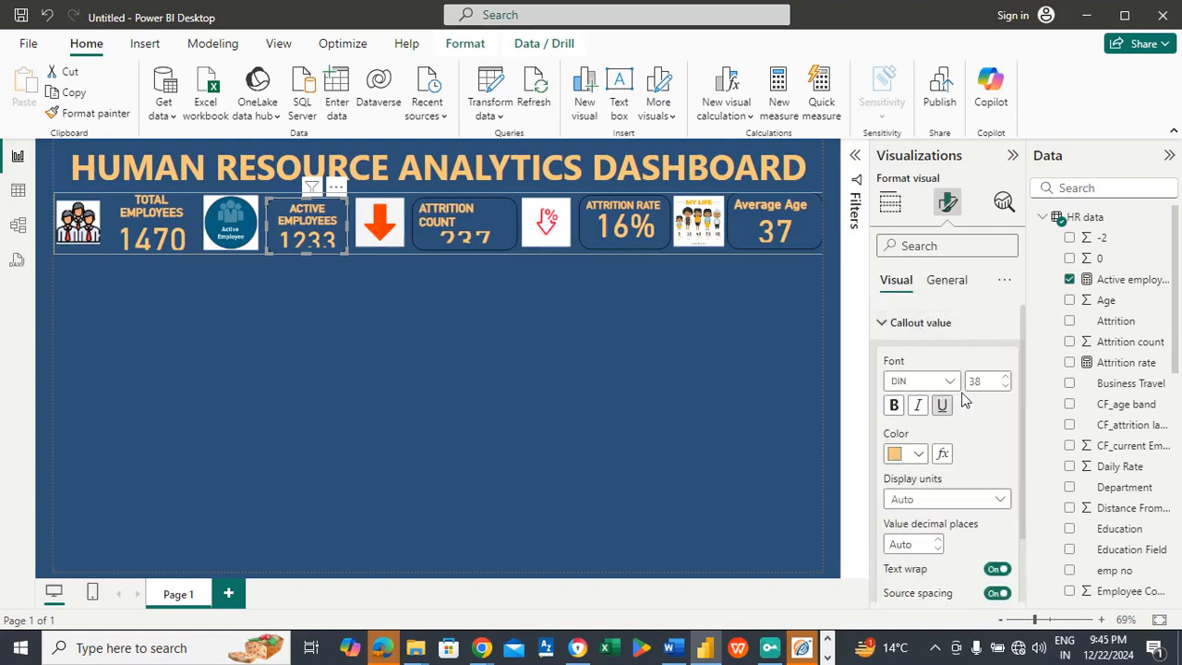
double_click(986, 379)
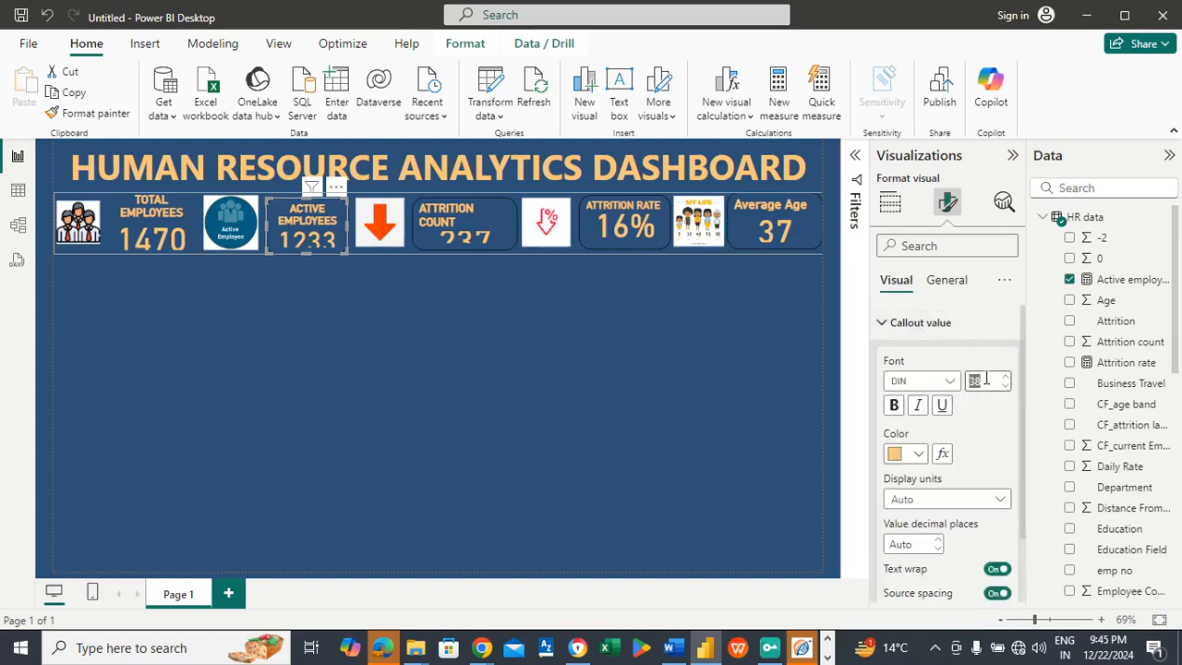
type("35")
left_click(269, 337)
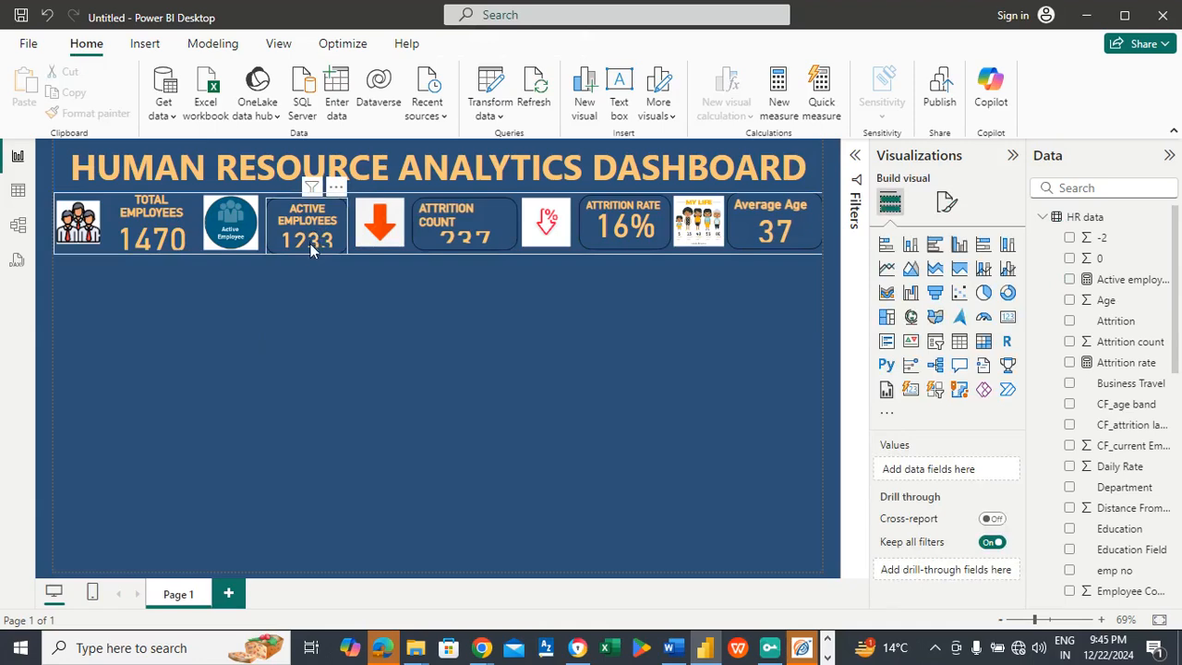
Step: Extend the active employees card slightly downward to give its callout value more room
left_click(308, 257)
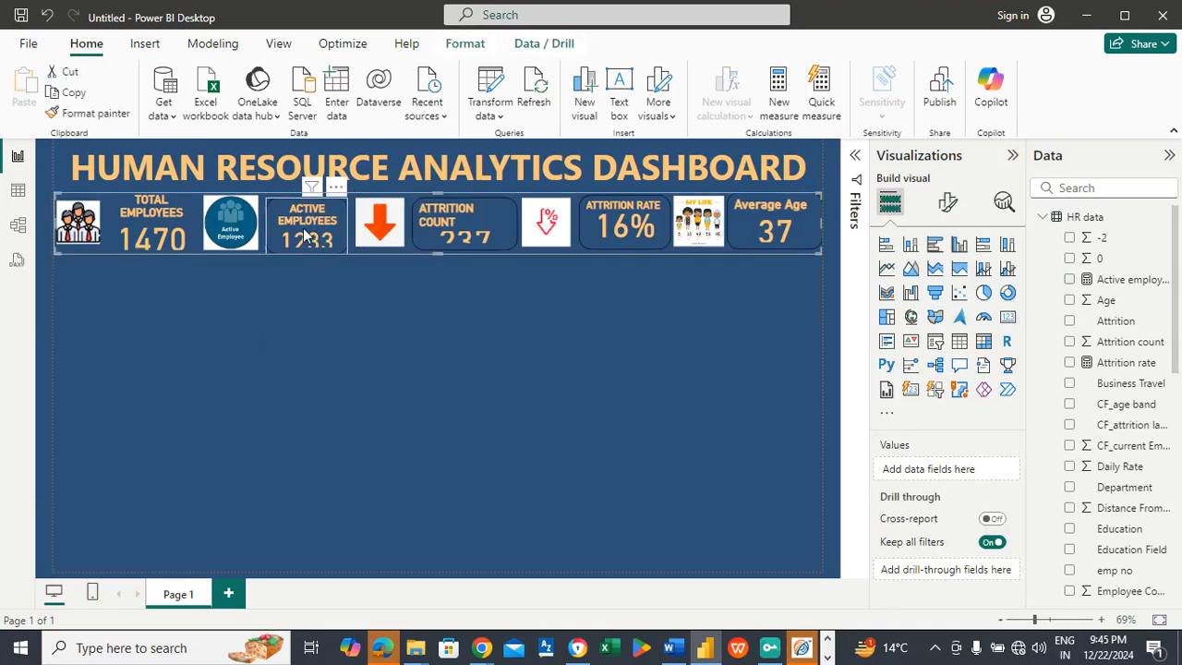
left_click(302, 245)
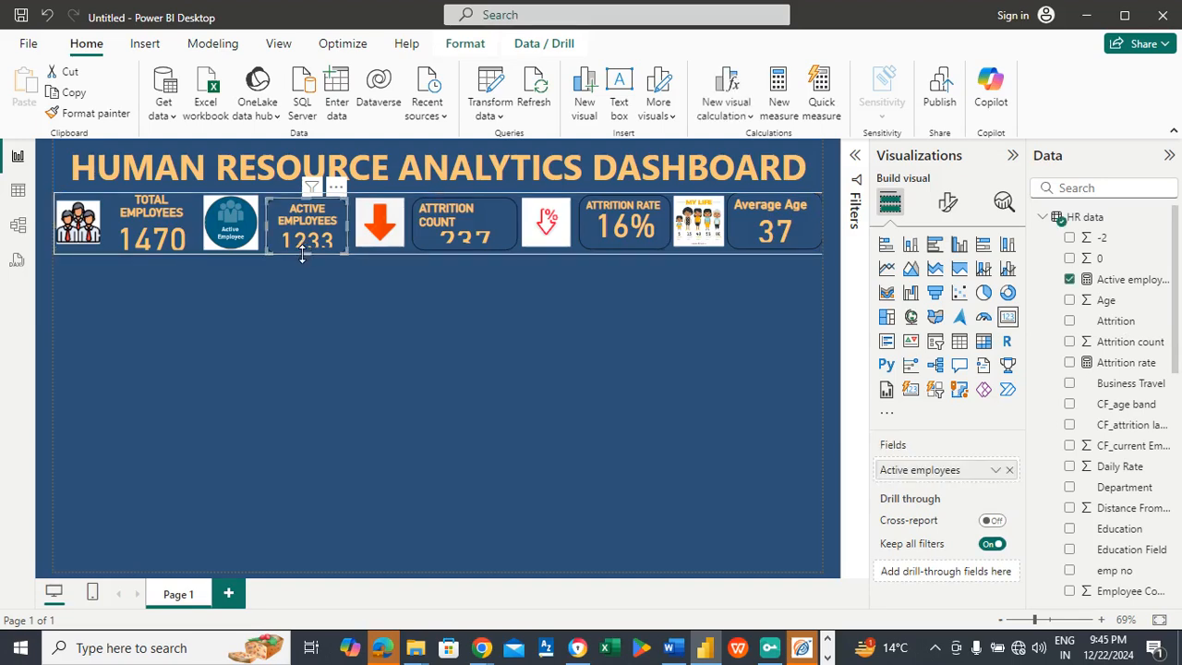
left_click_drag(311, 250, 309, 256)
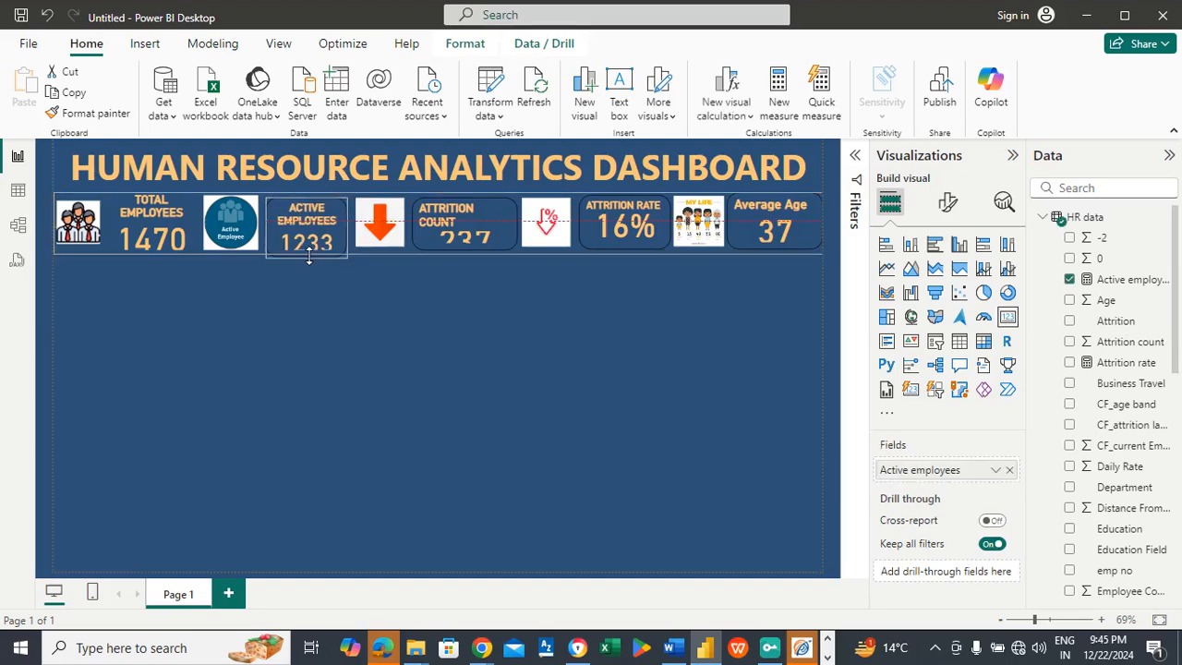
left_click(317, 298)
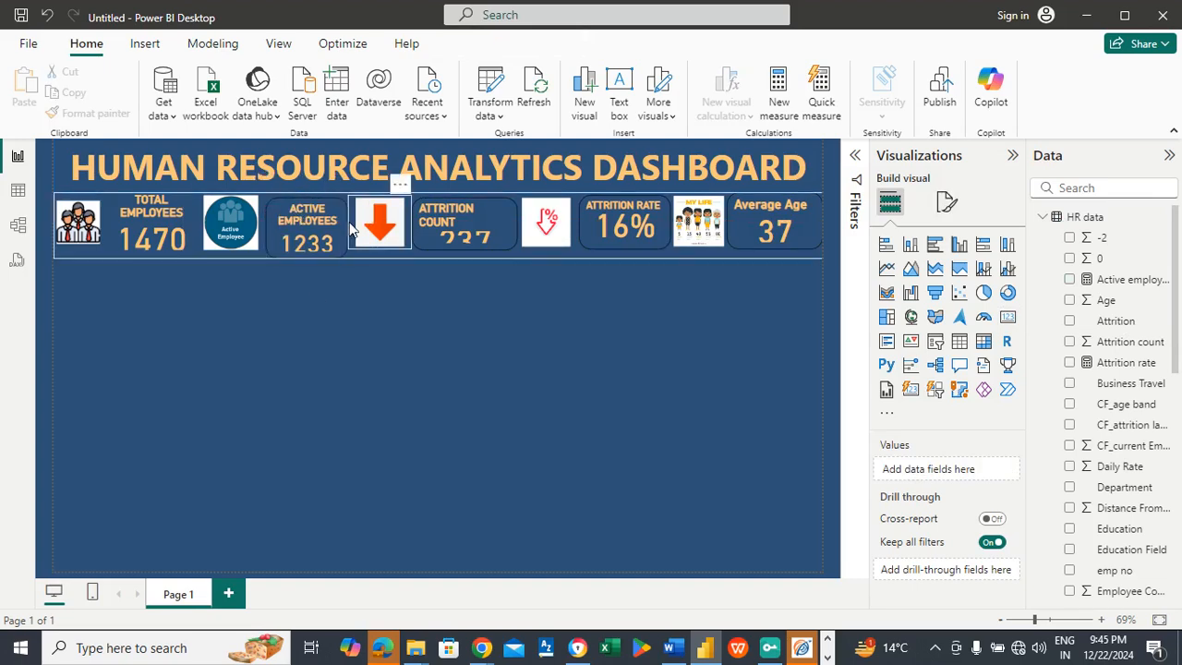
Step: Extend the attrition count card slightly downward to give its callout value more room
left_click(470, 231)
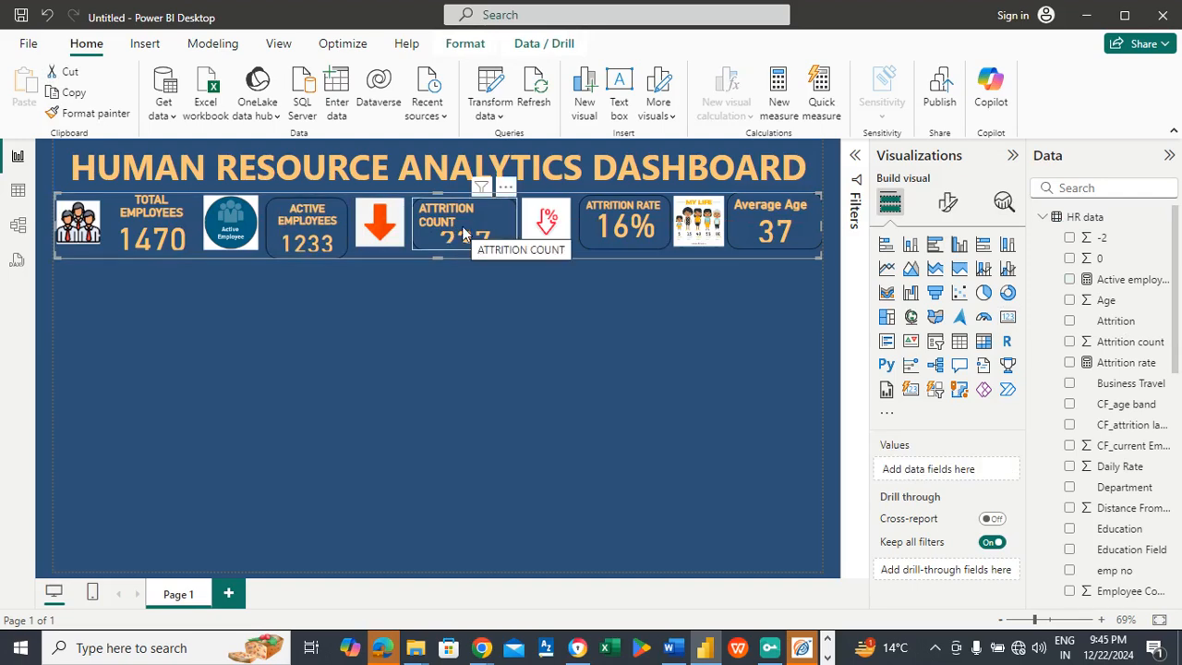
left_click(463, 231)
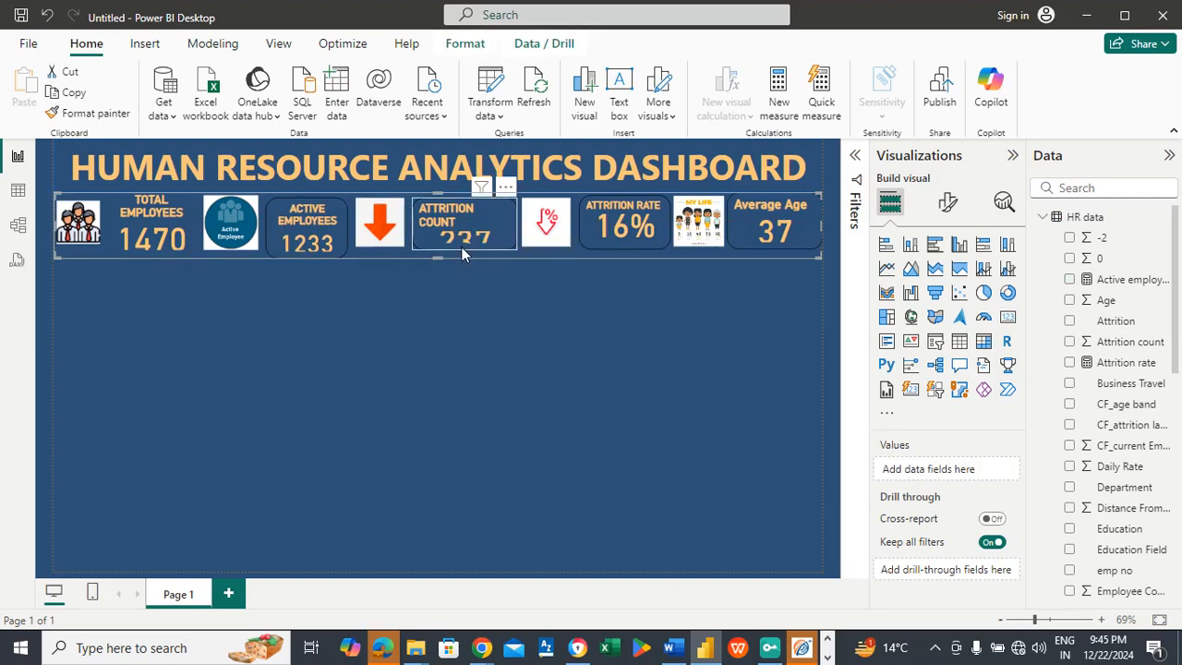
left_click(461, 239)
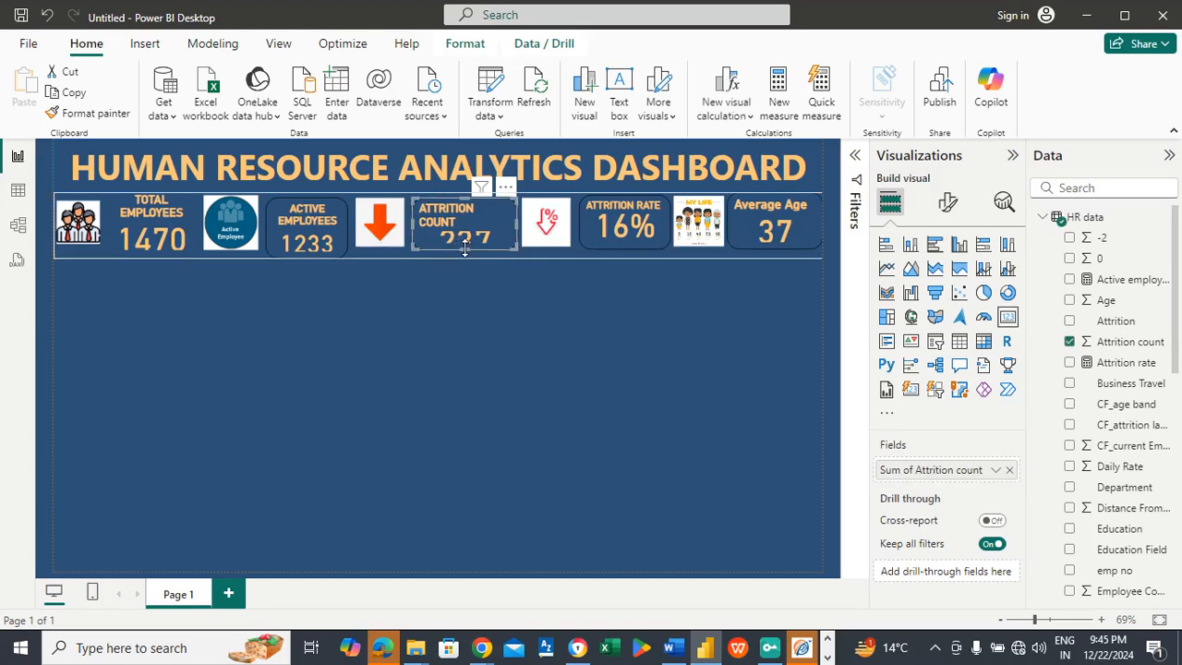
left_click_drag(464, 249, 463, 255)
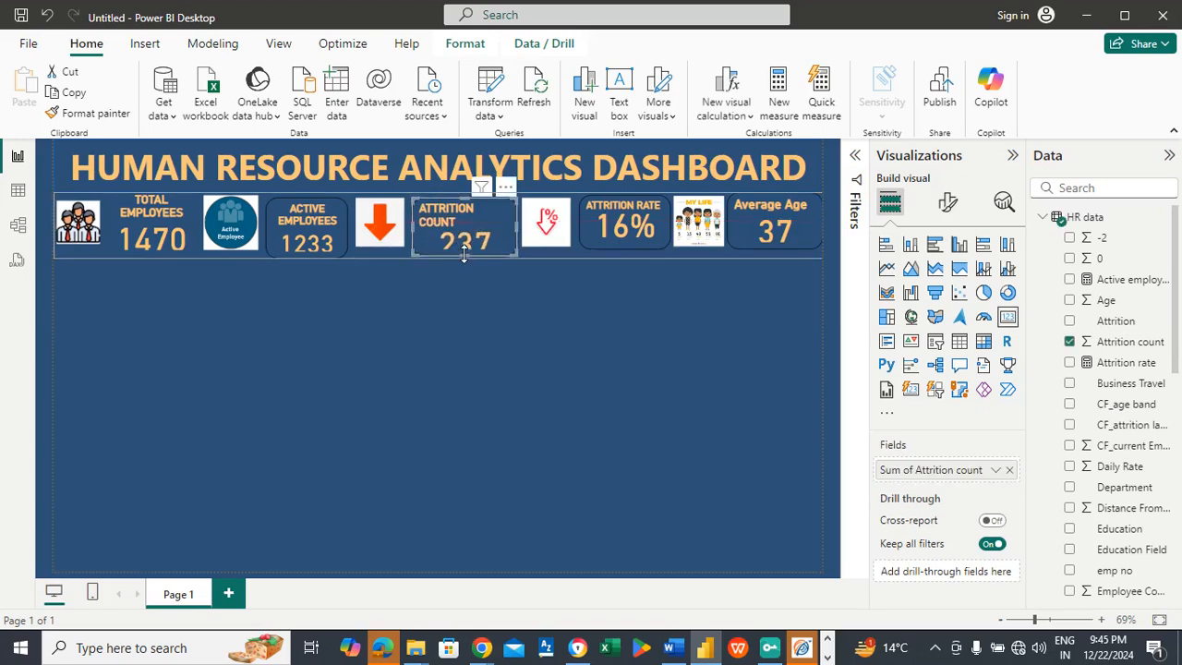
left_click(486, 306)
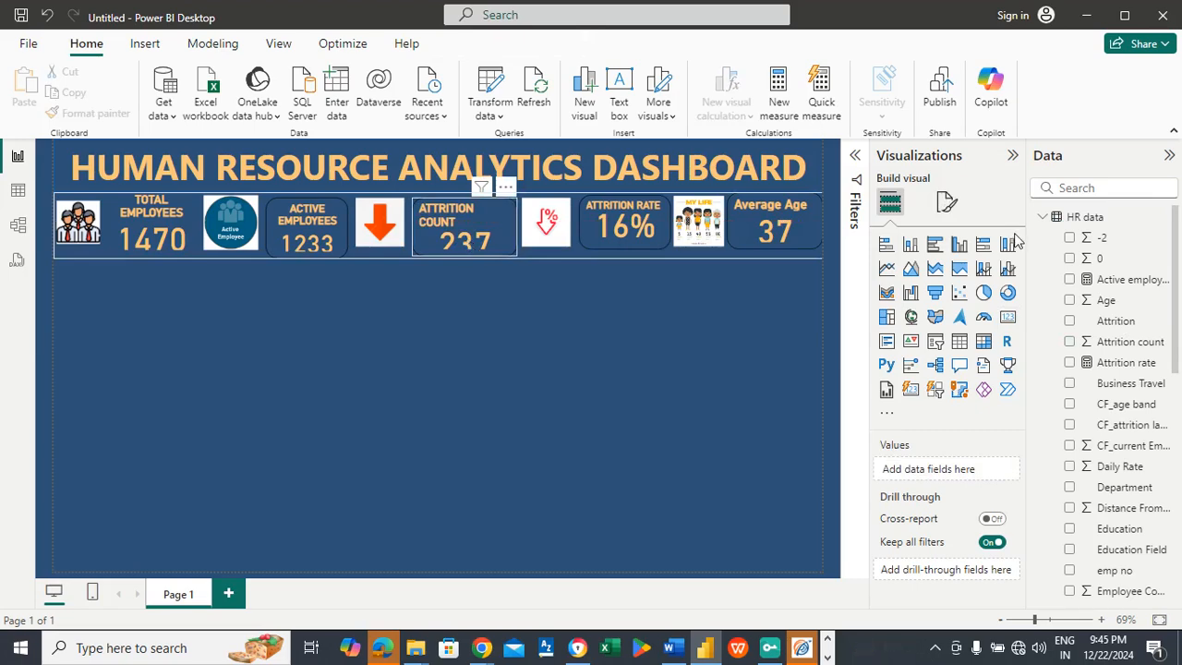
Step: Set the attrition count card's callout value font size to 40
left_click(944, 210)
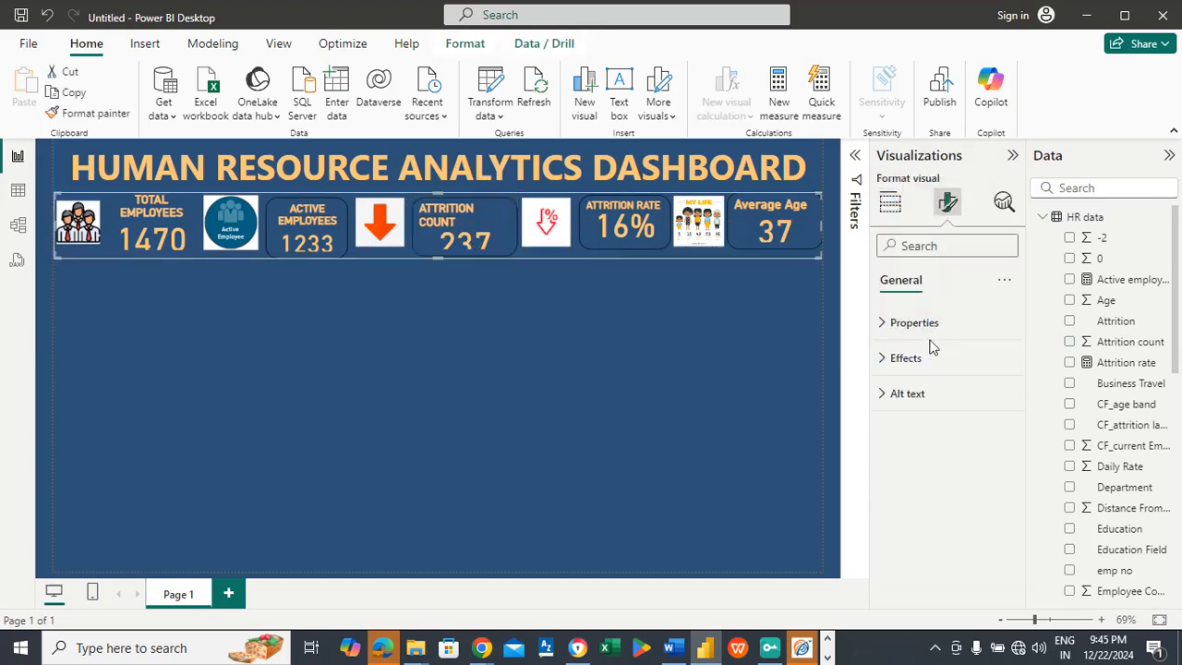
left_click(497, 223)
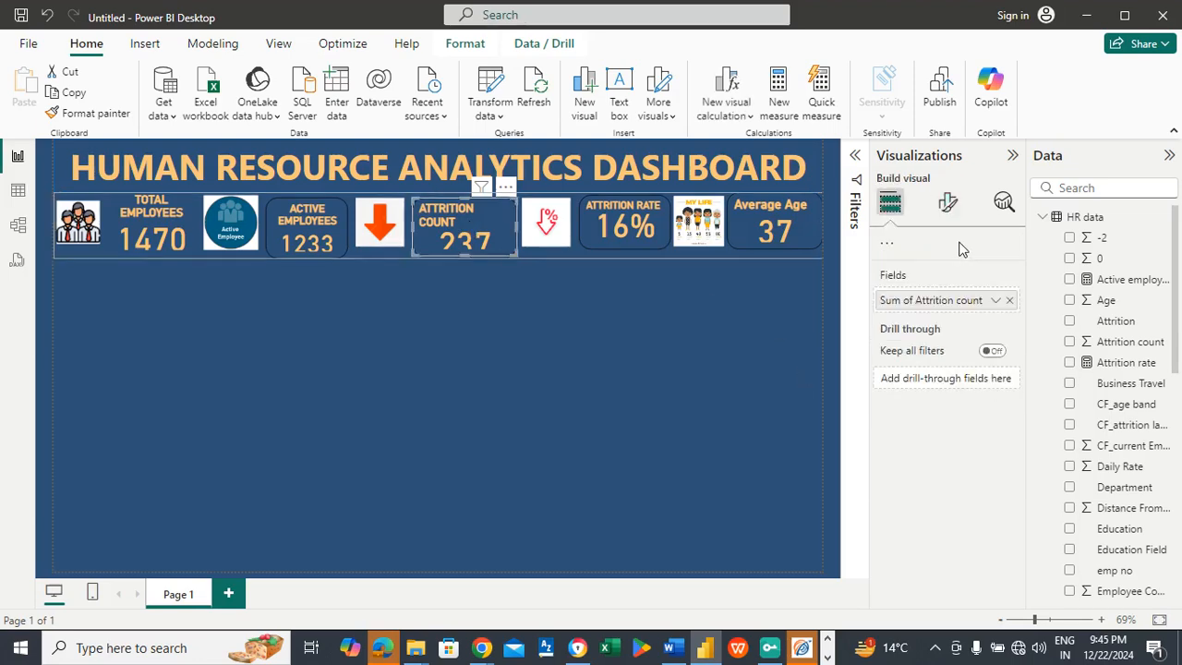
left_click(949, 200)
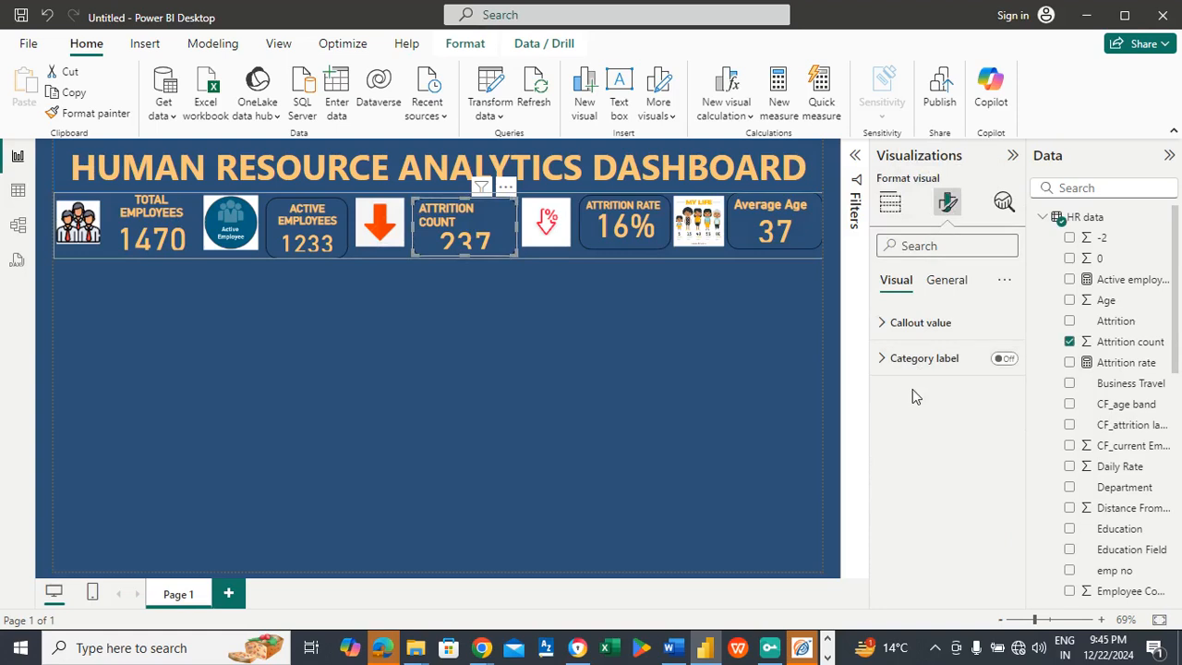
left_click(937, 321)
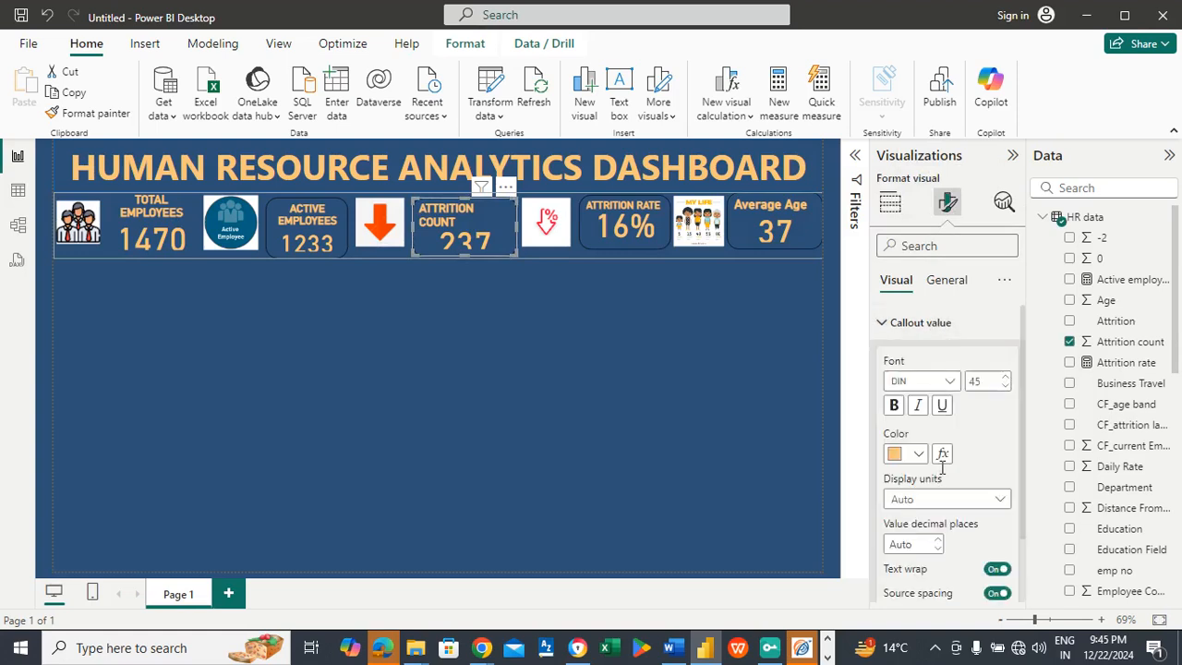
left_click(987, 383)
type("40")
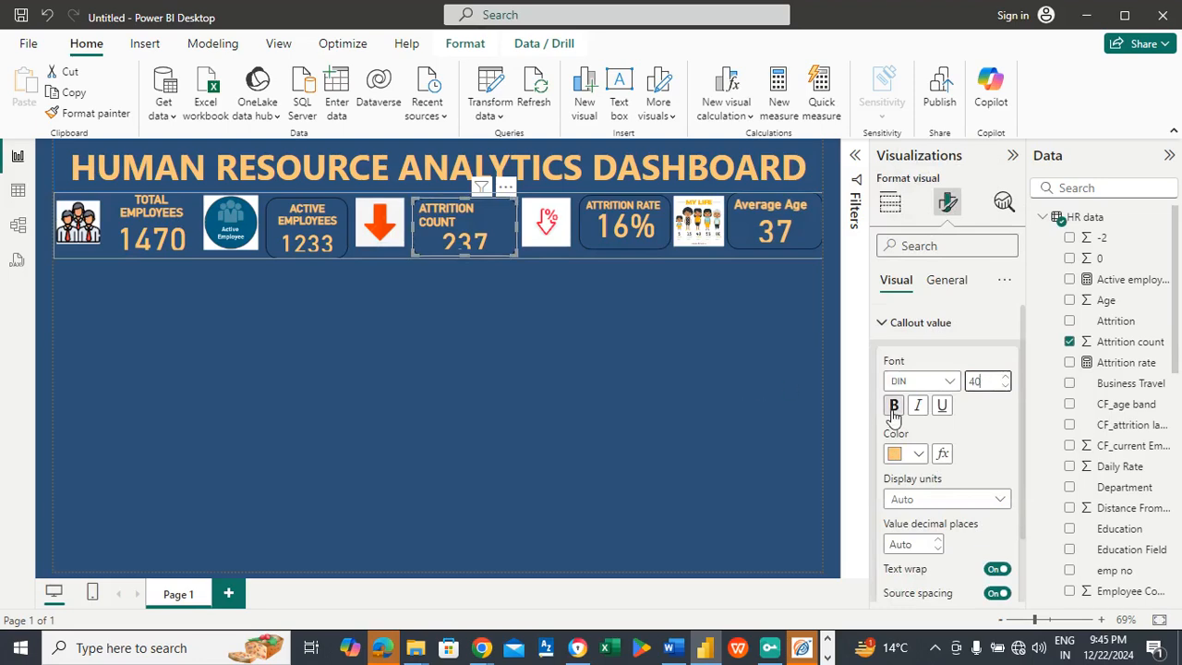
left_click(528, 323)
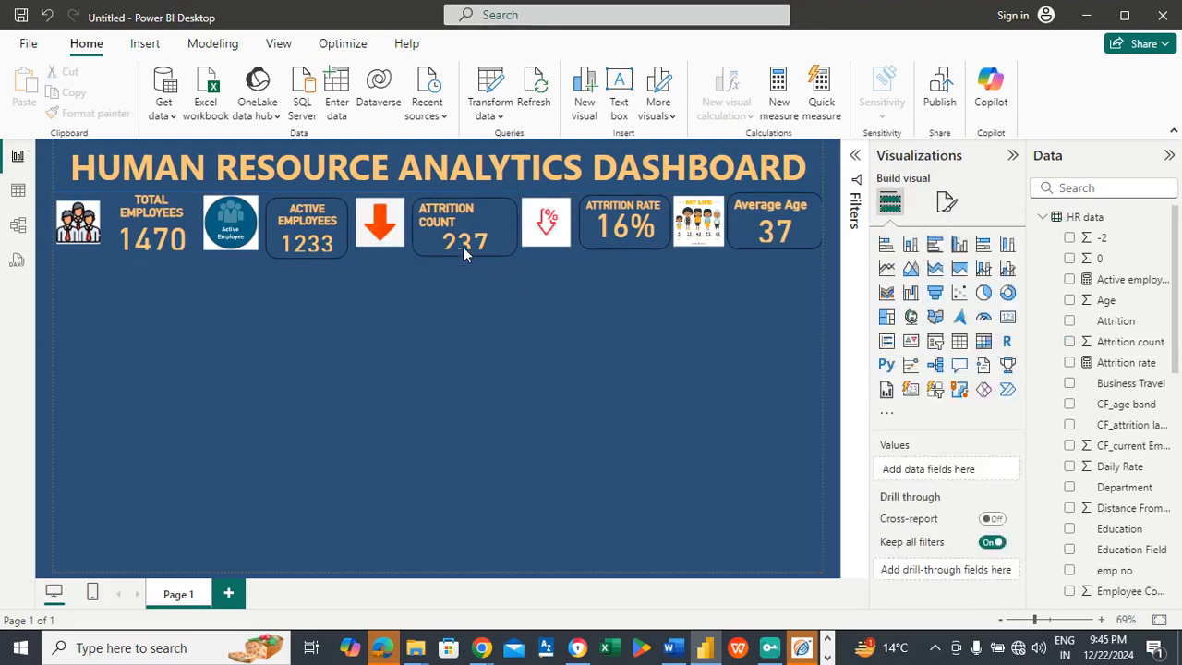
Step: Lengthen the attrition count card further downward until its callout value fits completely
left_click(465, 241)
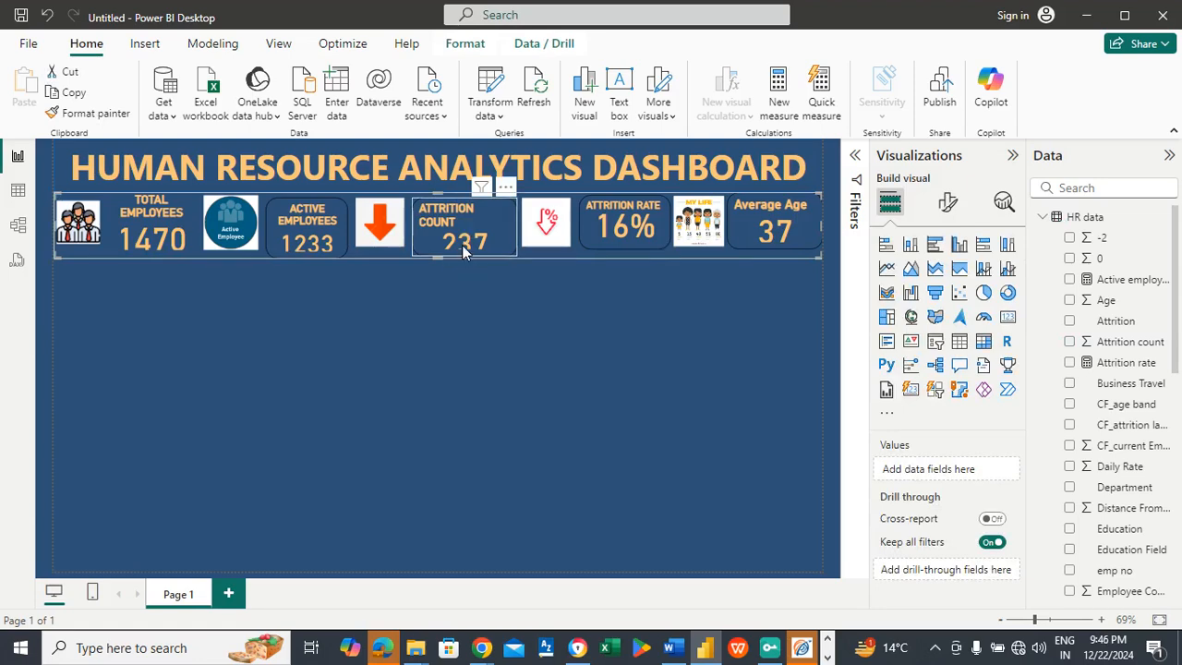
left_click(459, 251)
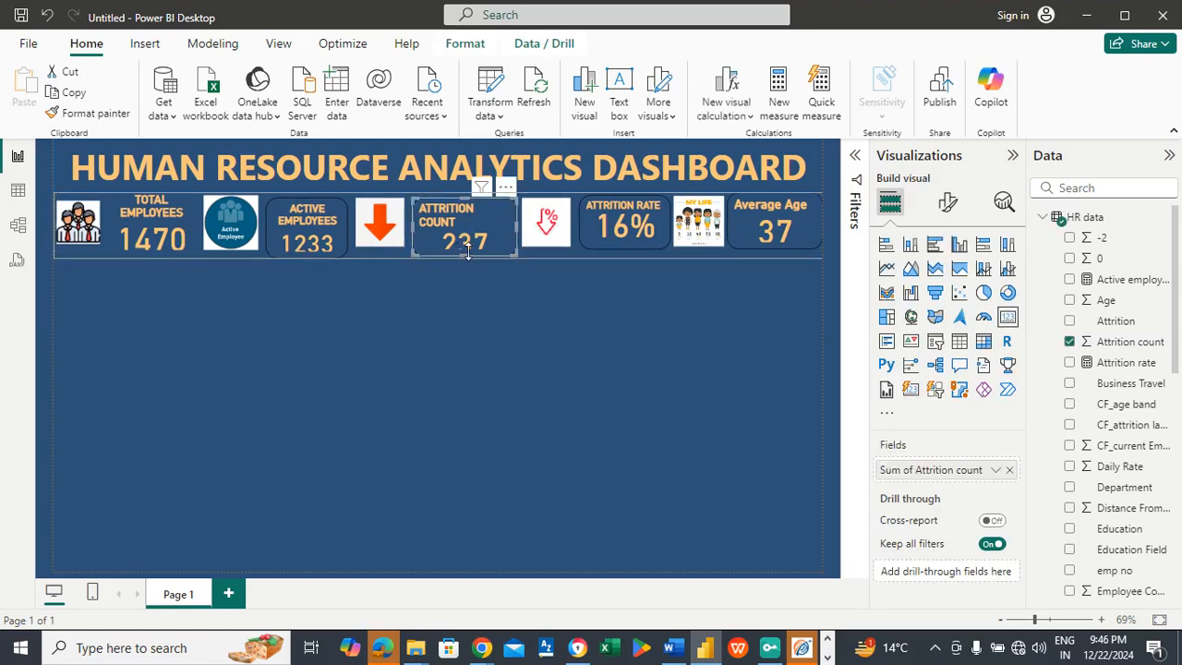
left_click_drag(464, 253, 463, 264)
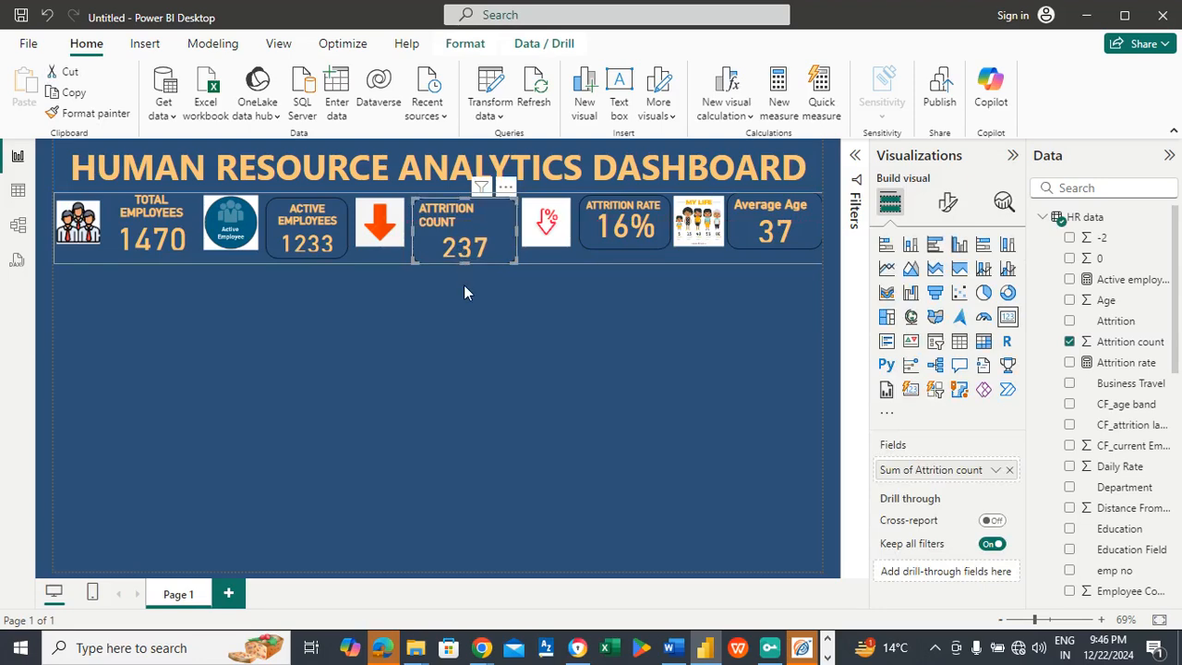
left_click(464, 289)
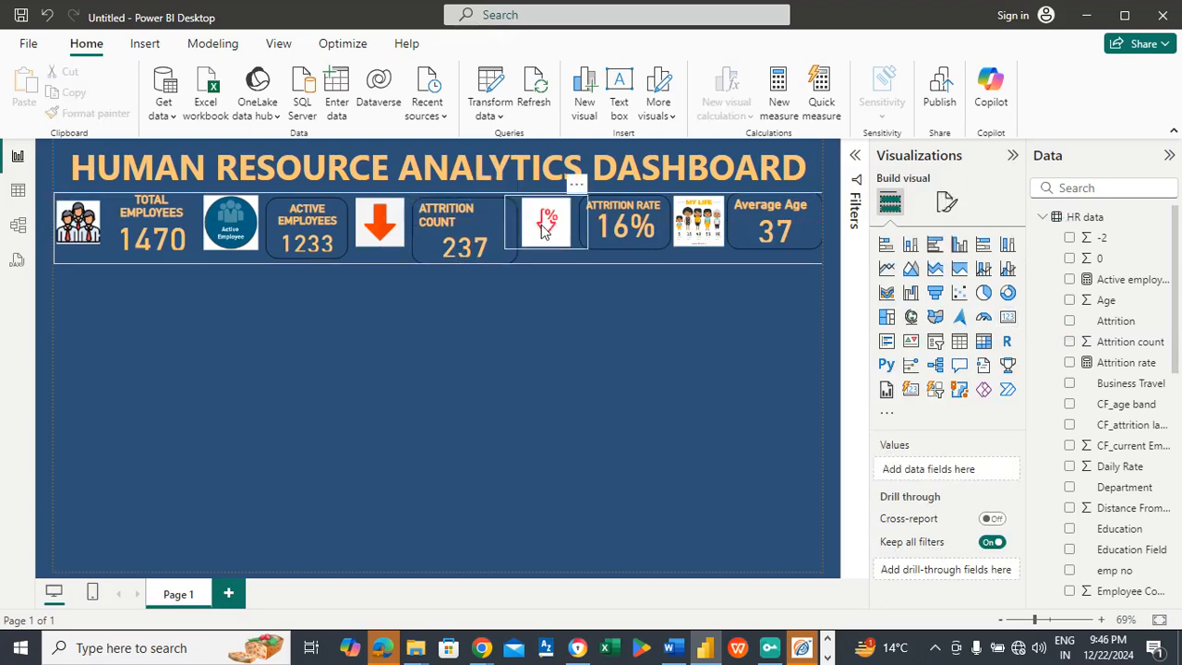
Step: Resize the attrition rate icon by extending it downward and narrowing it so it clears the attrition count card
left_click(544, 253)
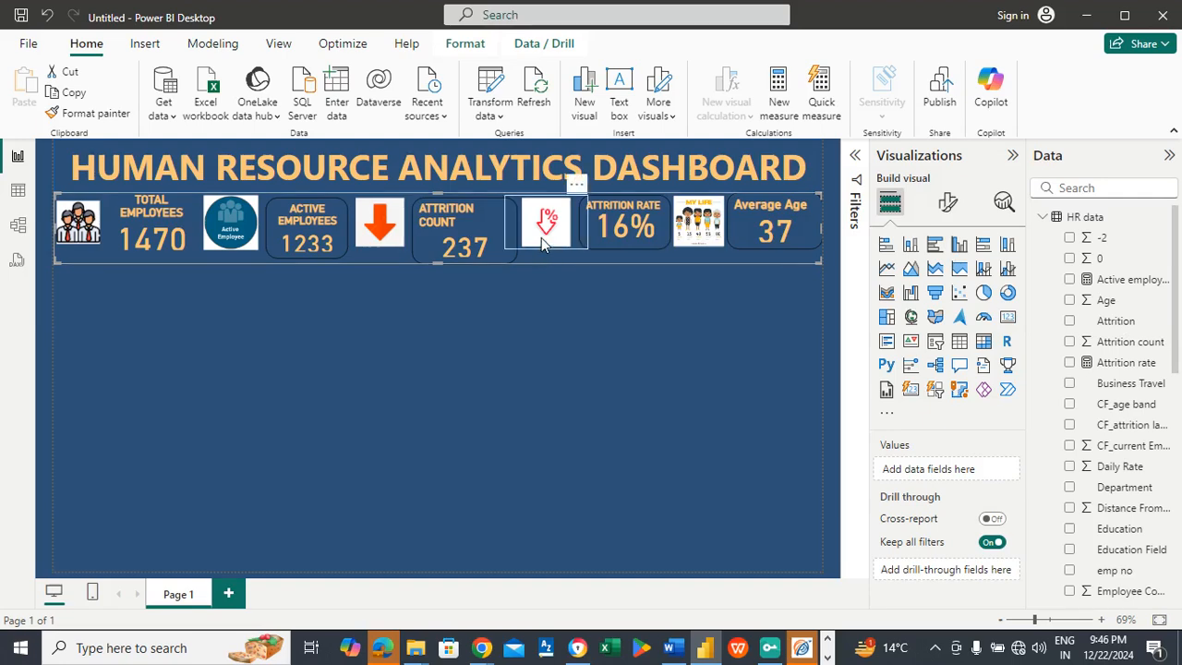
left_click(545, 256)
left_click(546, 254)
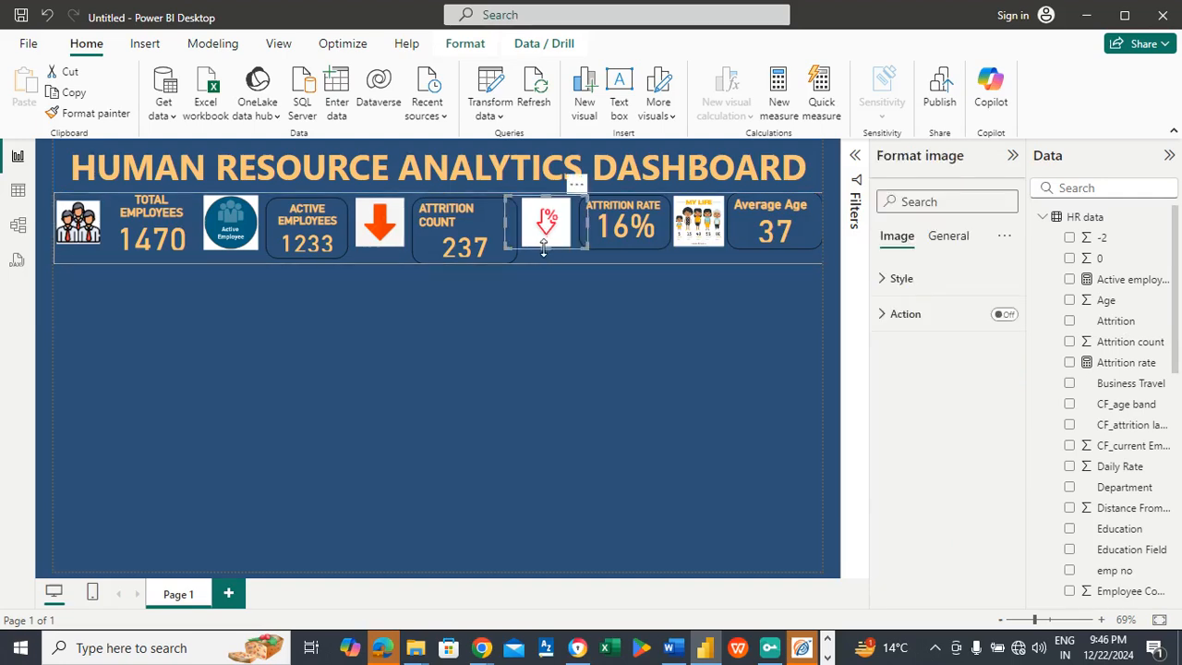
left_click_drag(544, 245, 517, 232)
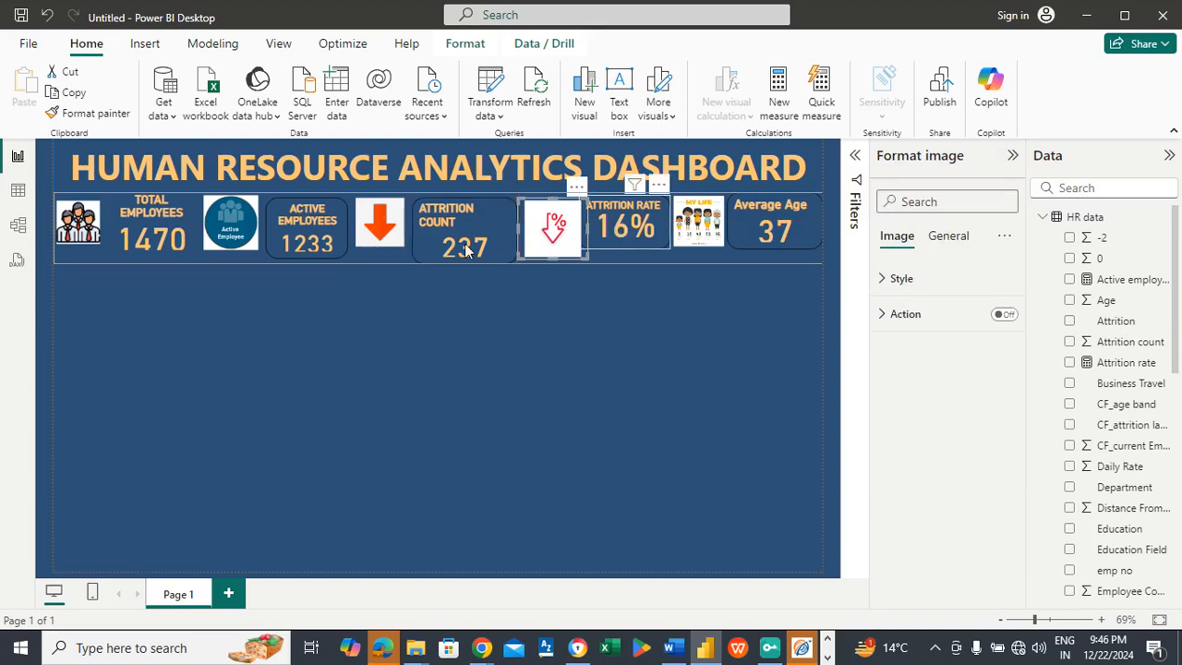
Step: Extend the attrition rate and average age cards downward to bring their heights closer to the neighbouring KPI cards
left_click(615, 235)
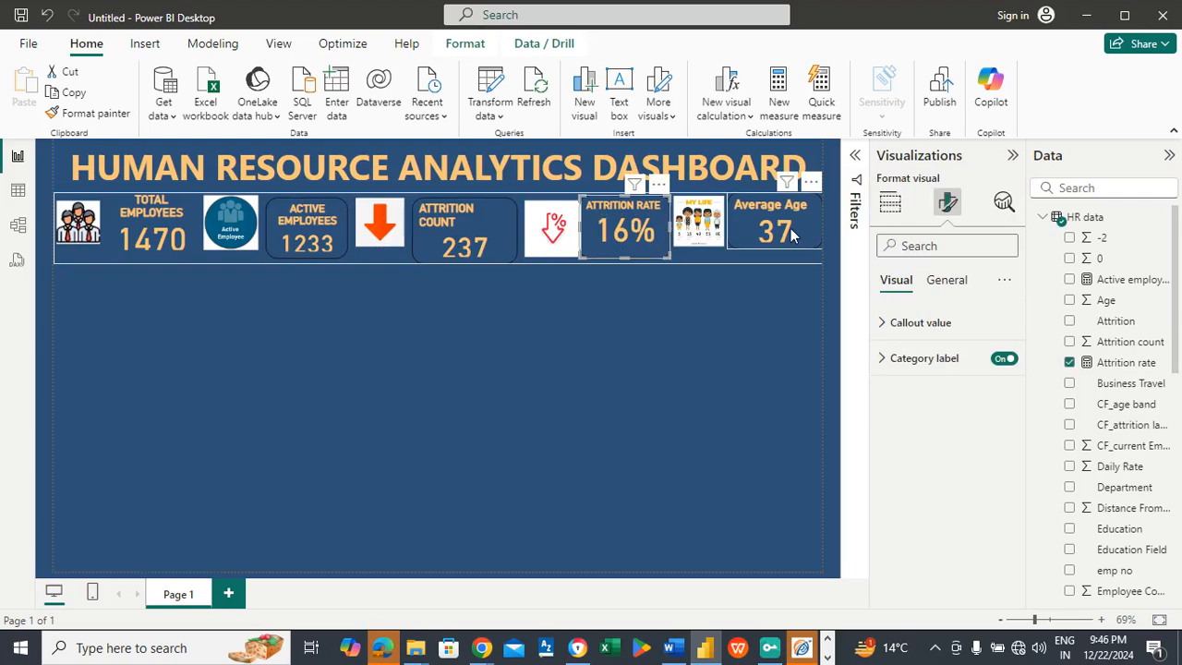
left_click(761, 251)
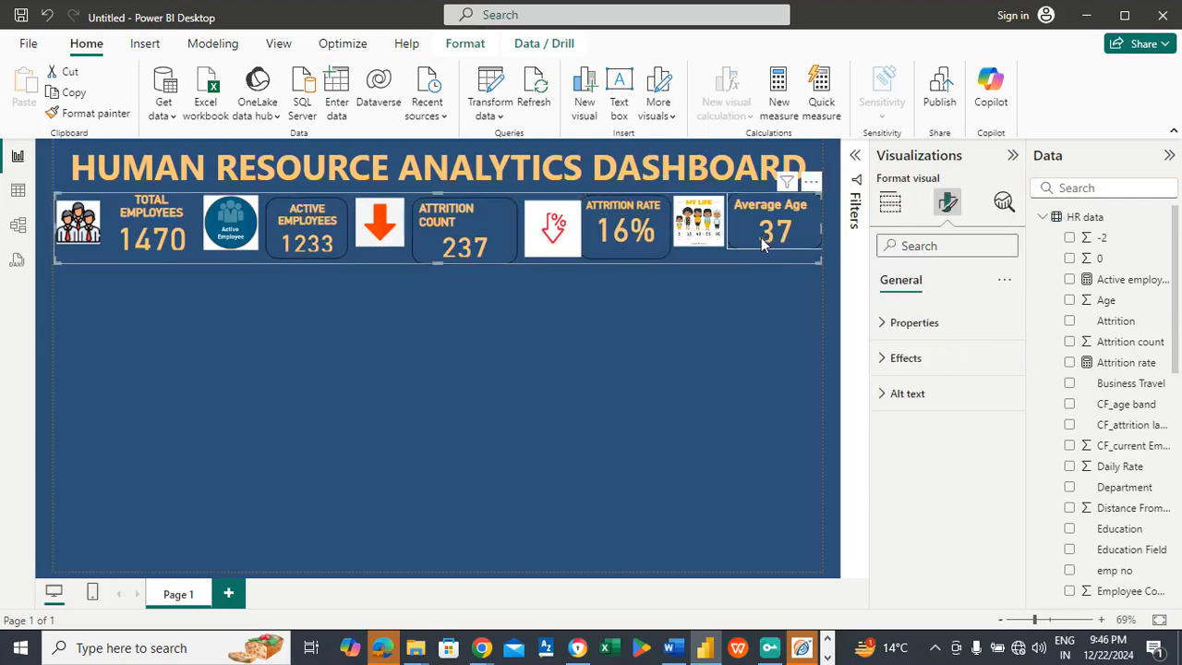
left_click(766, 247)
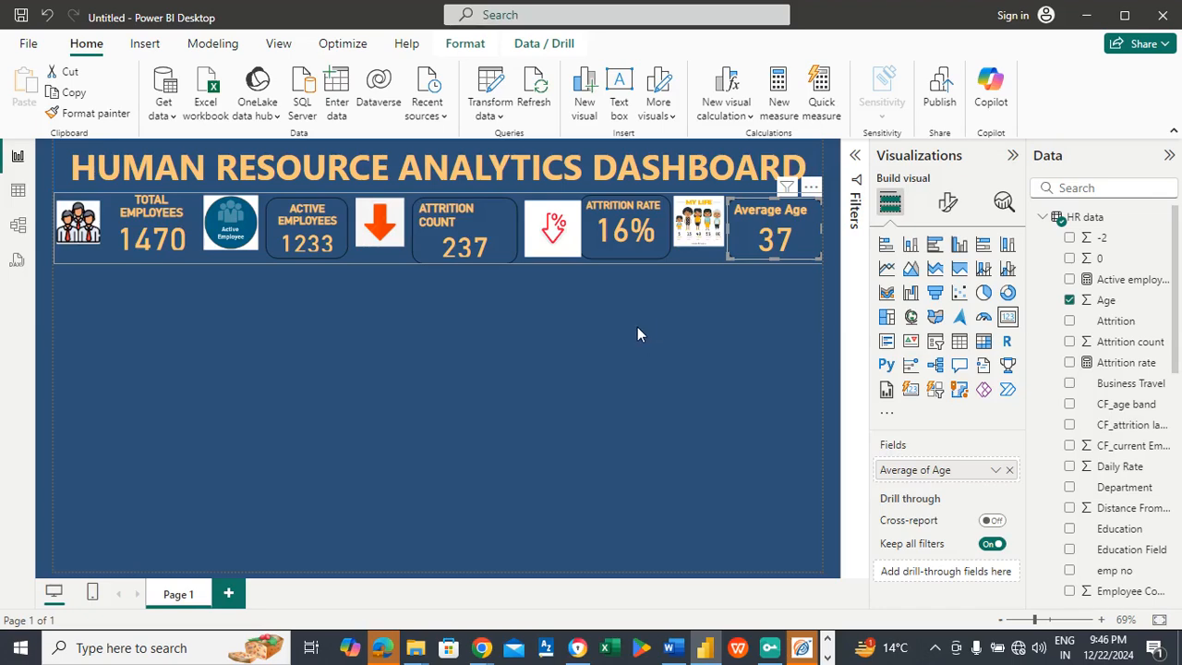
Step: Center the attrition count card's title horizontally
left_click(441, 229)
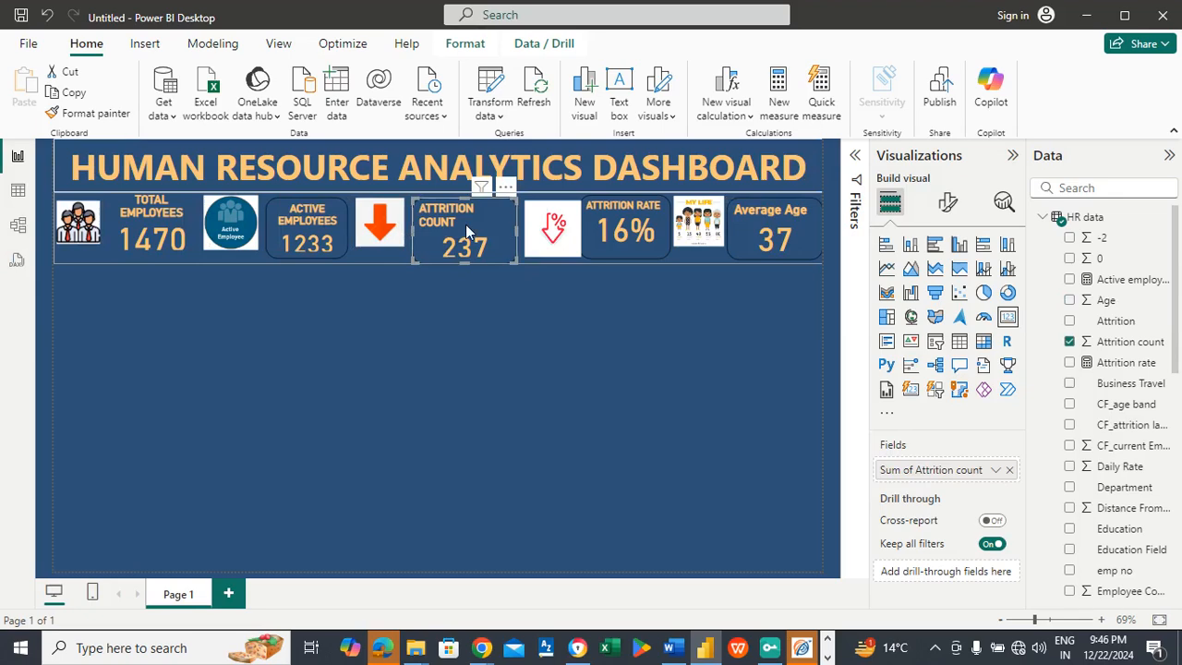
left_click(947, 203)
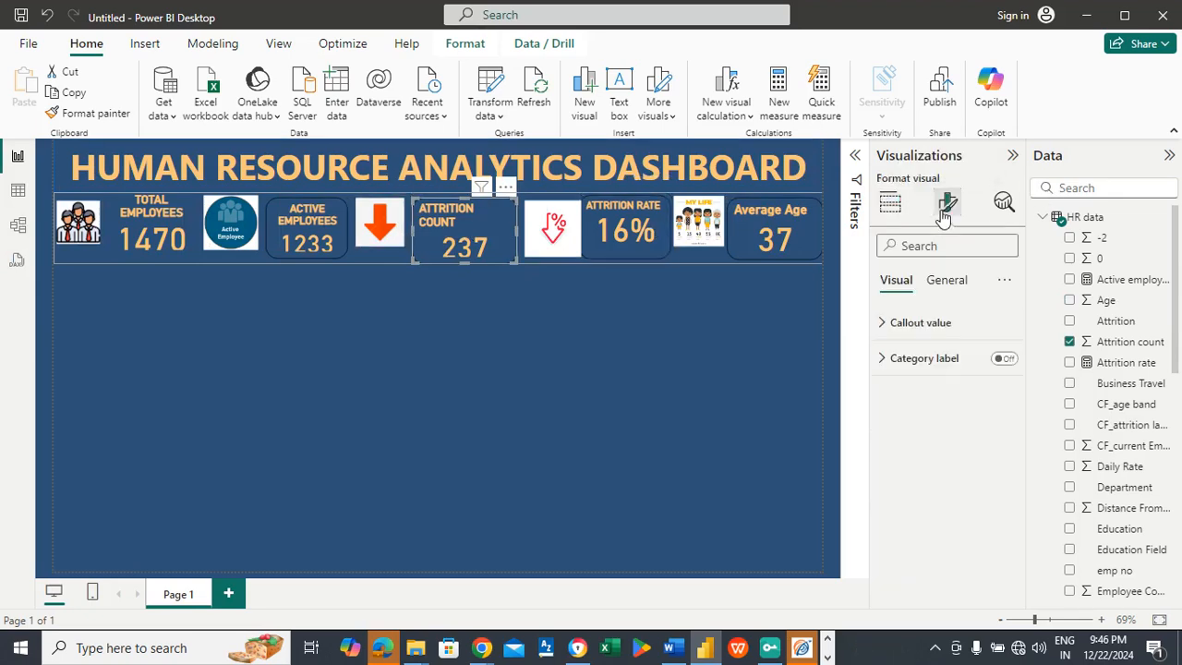
left_click(945, 287)
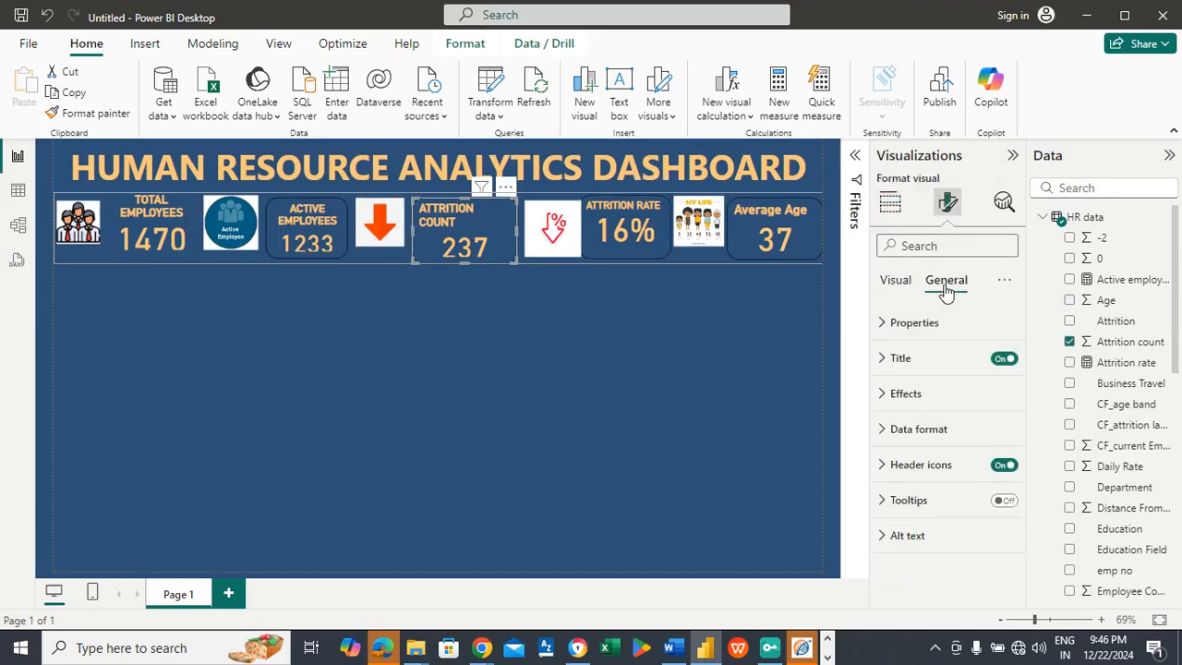
left_click(924, 357)
left_click_drag(1023, 387, 1026, 425)
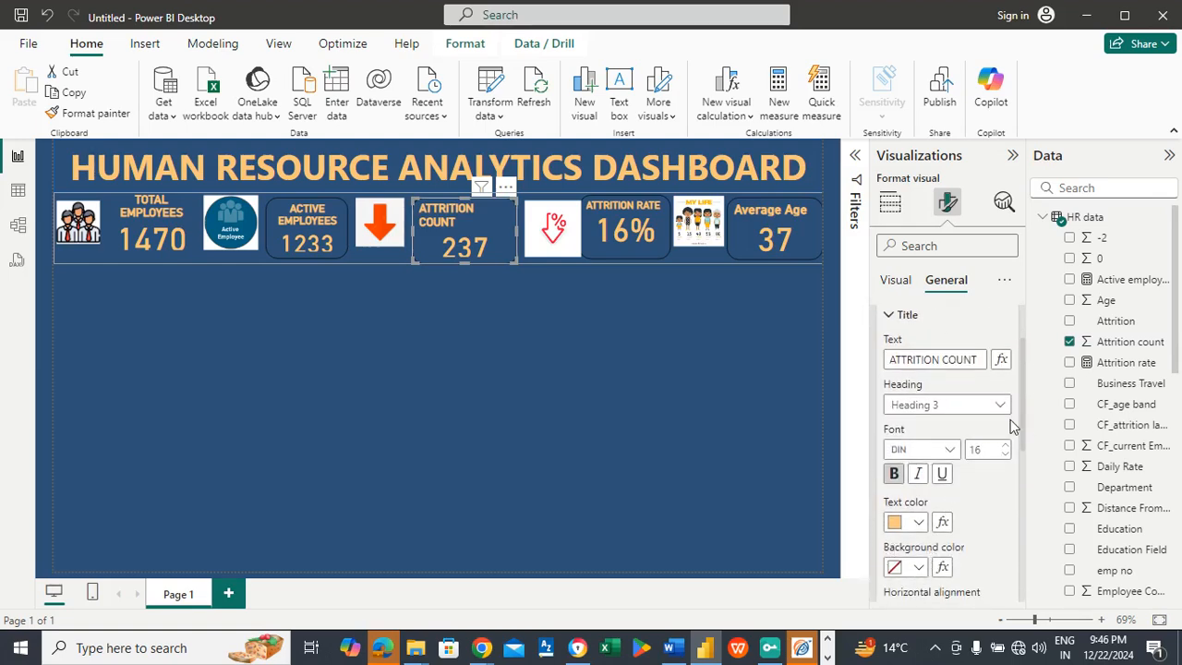
left_click_drag(1023, 404, 1027, 444)
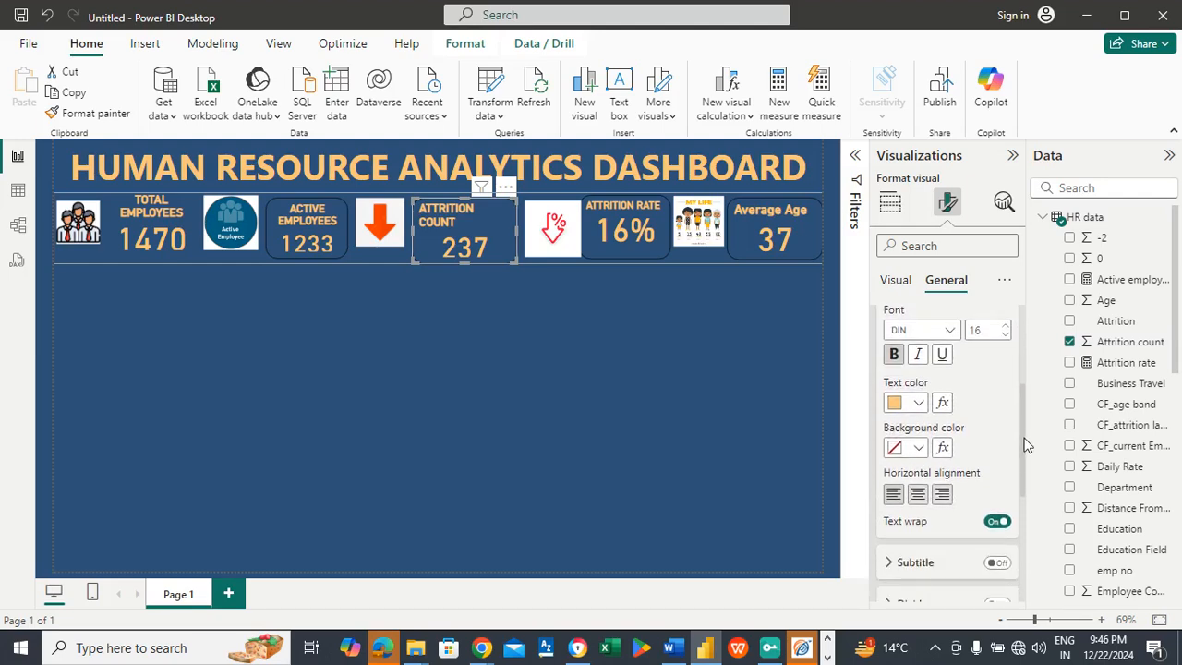
left_click(919, 495)
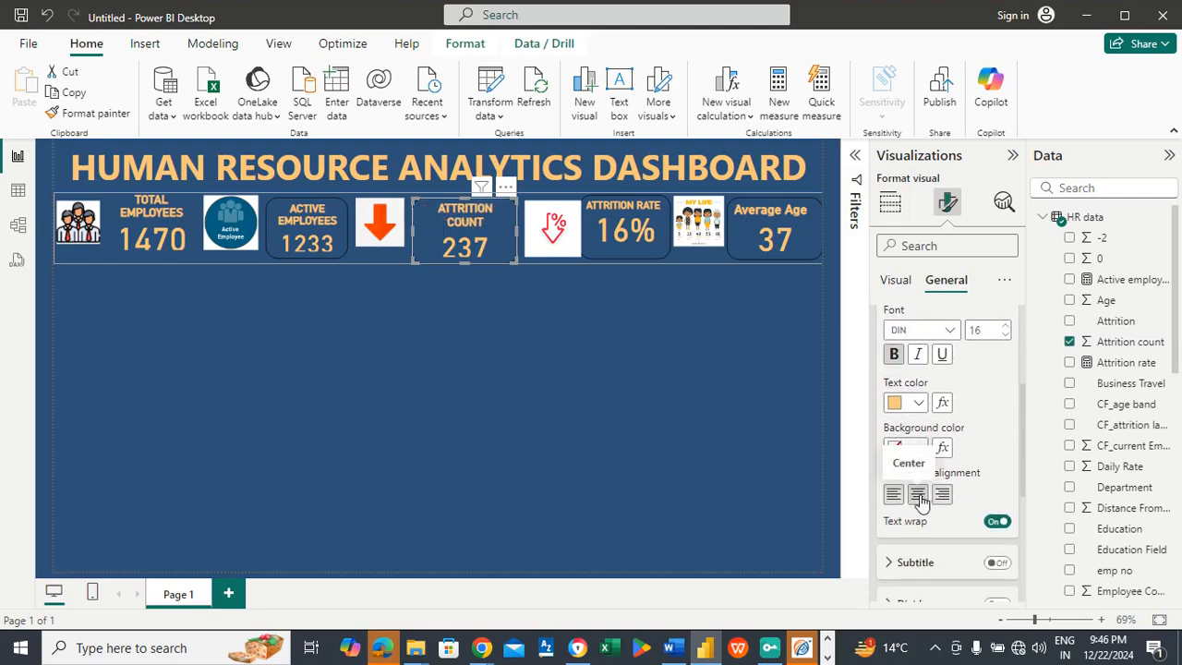
left_click(558, 376)
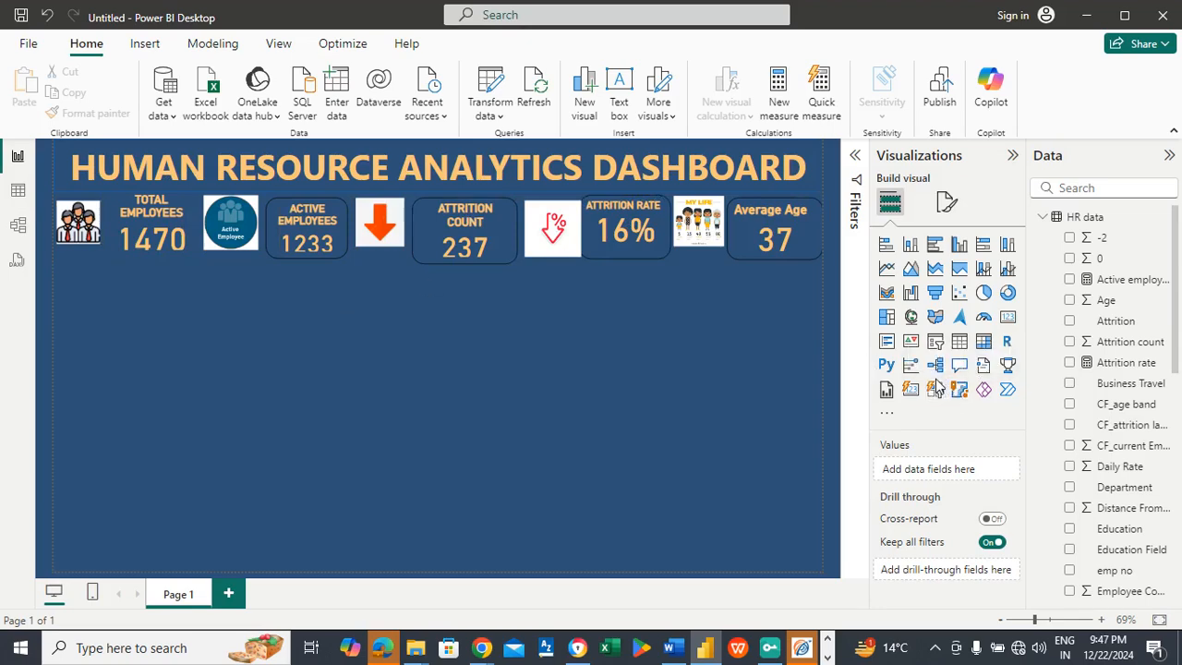
Step: Add an empty new-style slicer as a short strip beneath the total and active employees cards, reaching nearly mid-page
left_click_drag(186, 358, 393, 305)
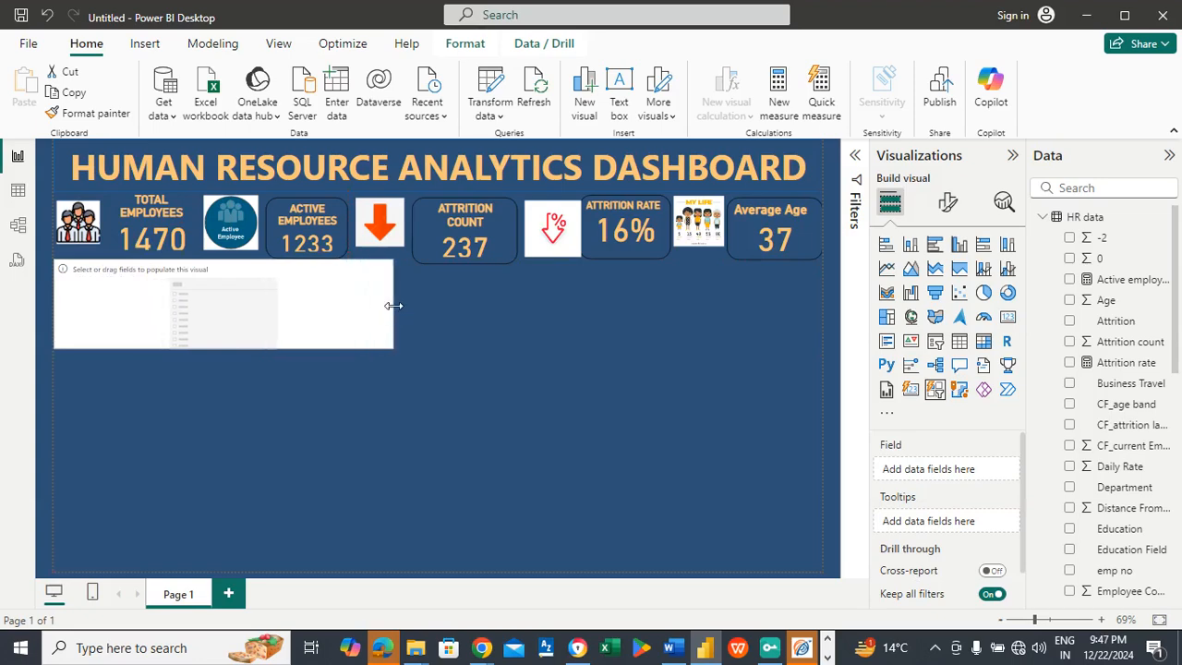
left_click_drag(213, 349, 214, 312)
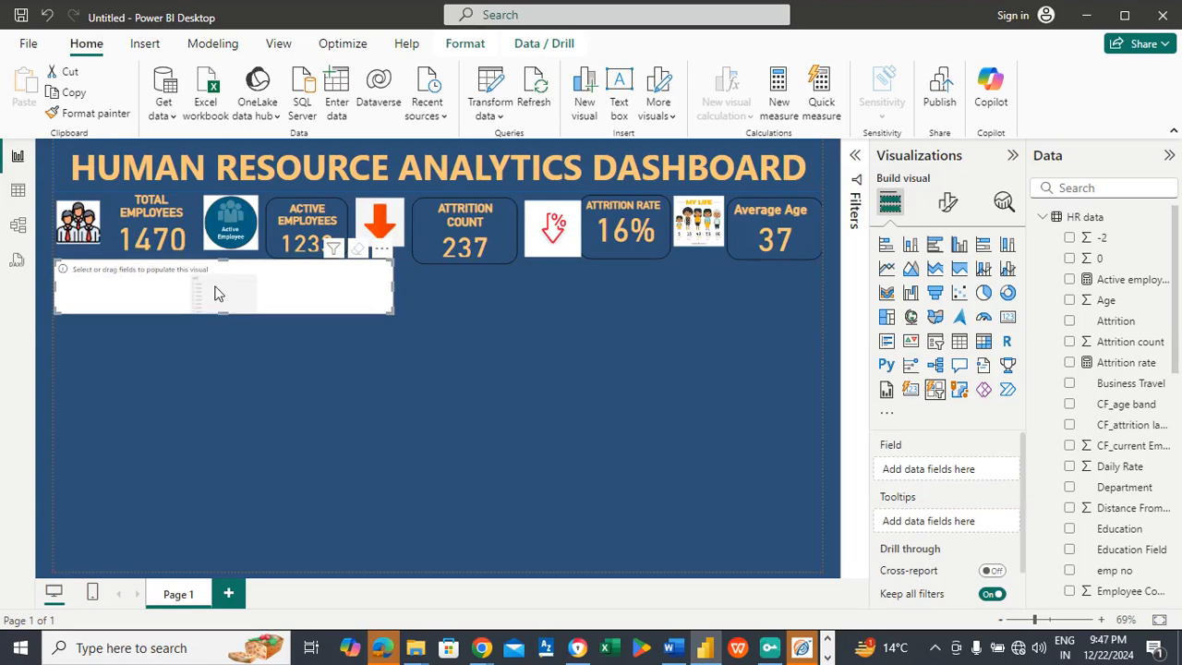
Step: Duplicate the empty slicer, place the copy directly beside the original and widen it to the report page's right edge
key("ctrl+c")
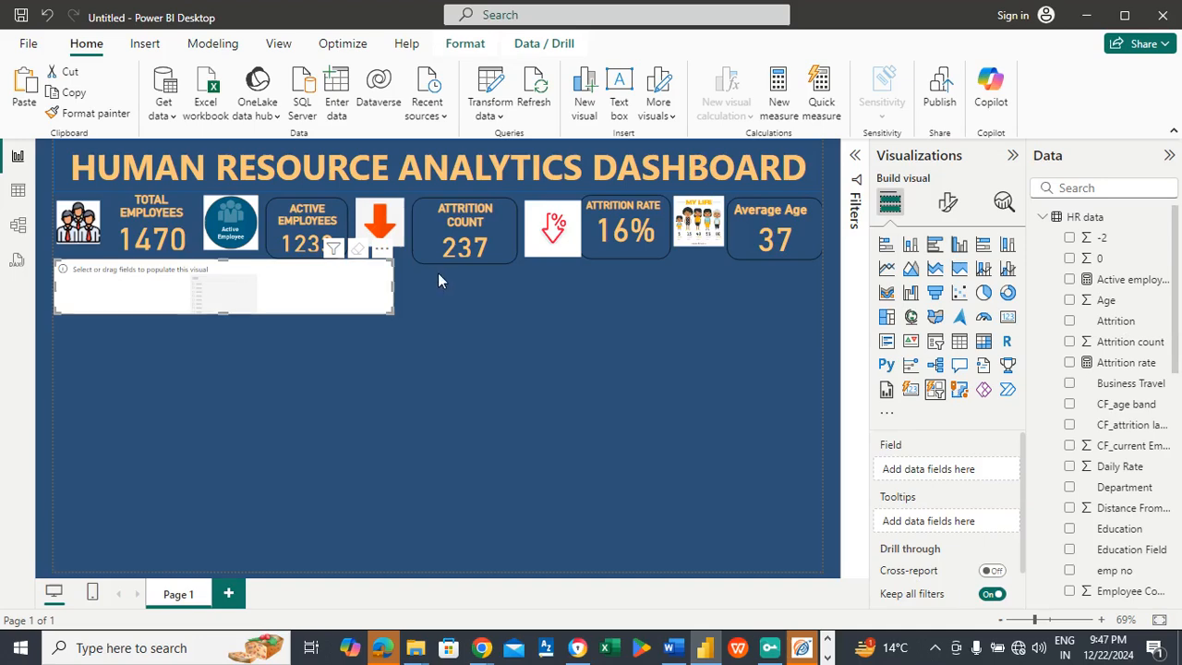
left_click(437, 272)
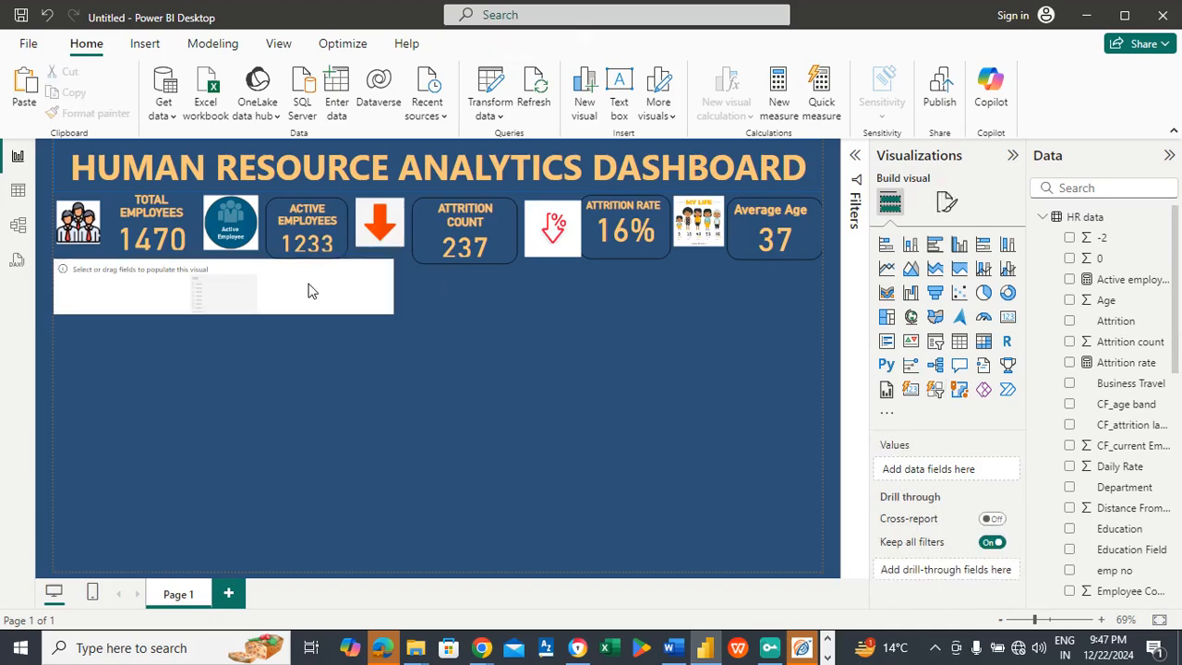
left_click(277, 287)
key("ctrl+v")
mouse_move(627, 264)
left_mouse_down()
mouse_move(635, 275)
mouse_move(613, 277)
left_mouse_up()
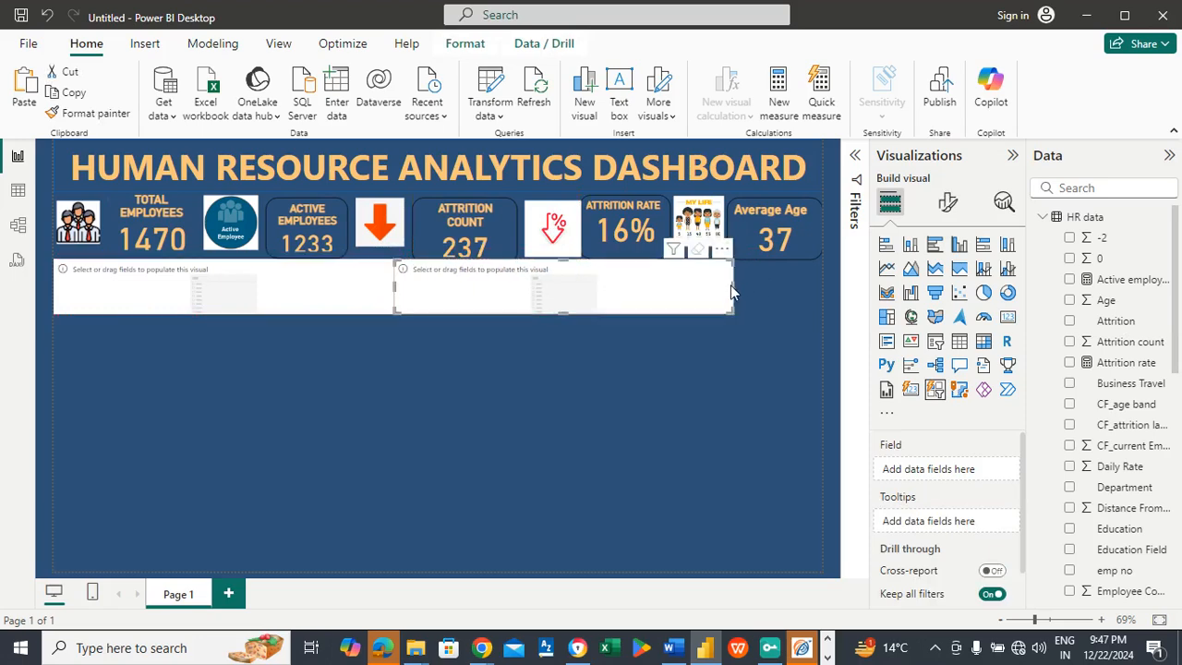
left_click_drag(730, 286, 821, 288)
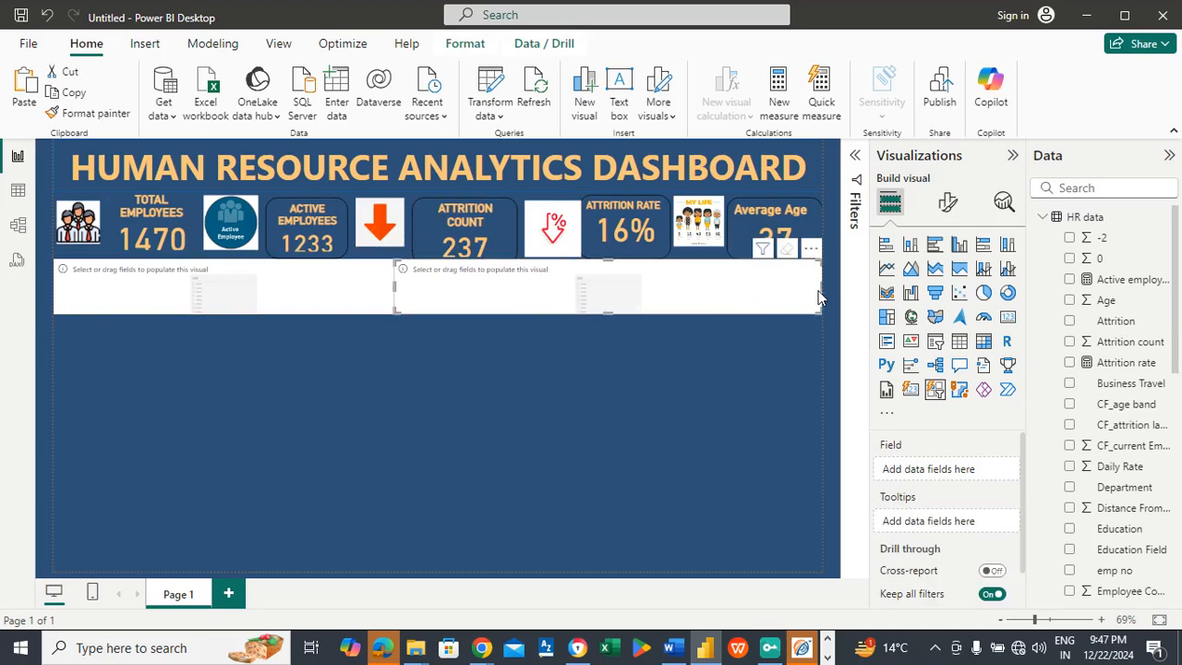
Step: Assign the Gender field to the empty slicer beneath the total and active employees cards
left_click(237, 295)
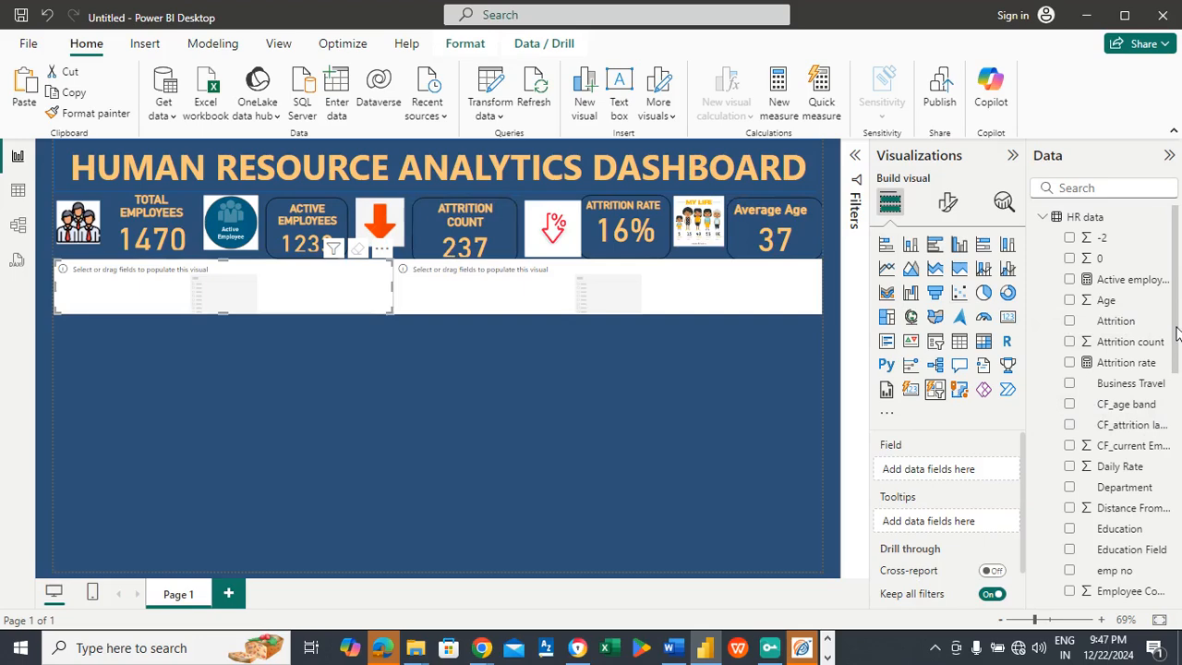
left_click_drag(1176, 310, 1173, 379)
left_click_drag(1126, 490, 974, 471)
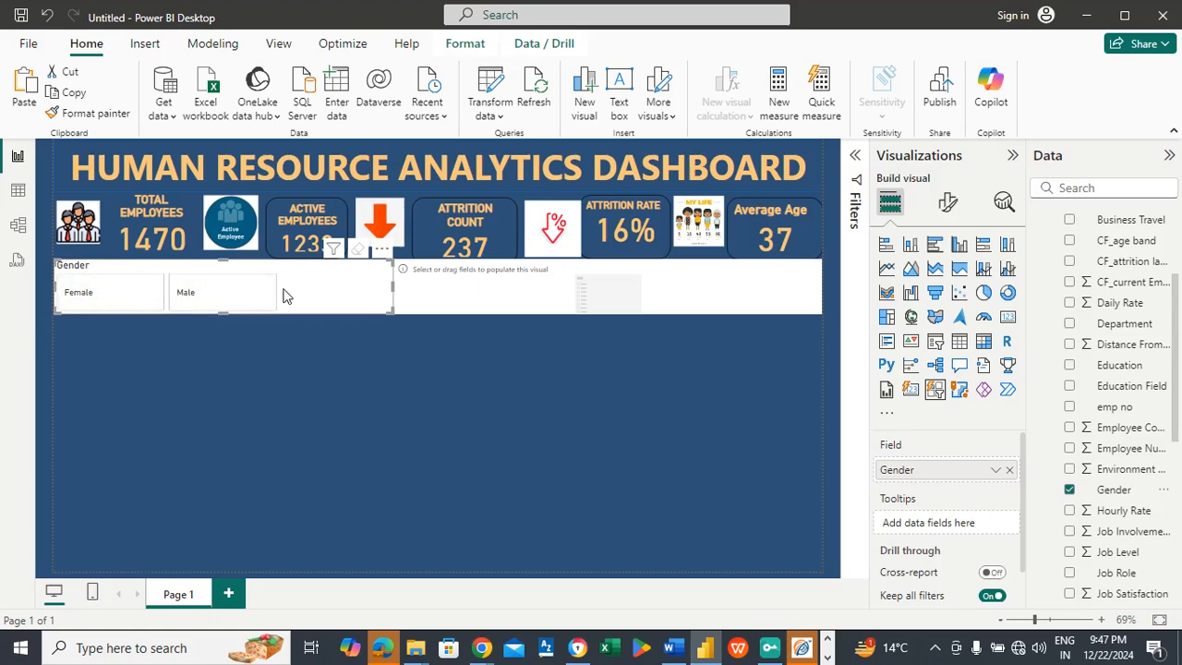
Step: Turn off the Gender slicer's background so the page colour fills its area
left_click(218, 297)
left_click(947, 201)
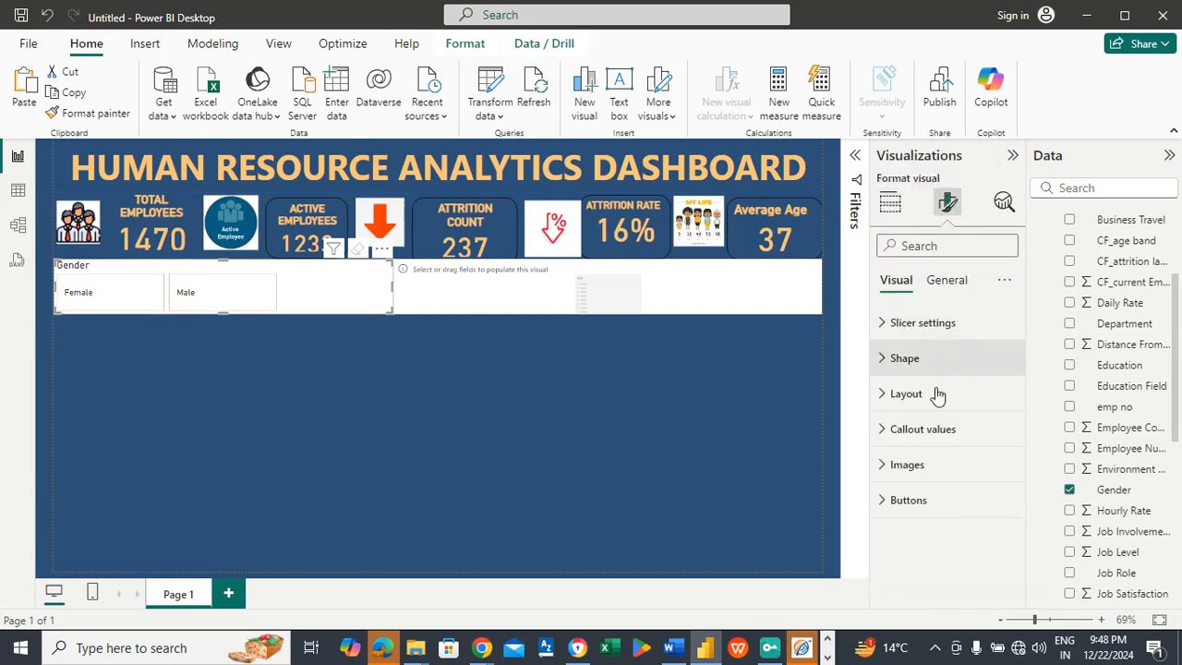
left_click(950, 282)
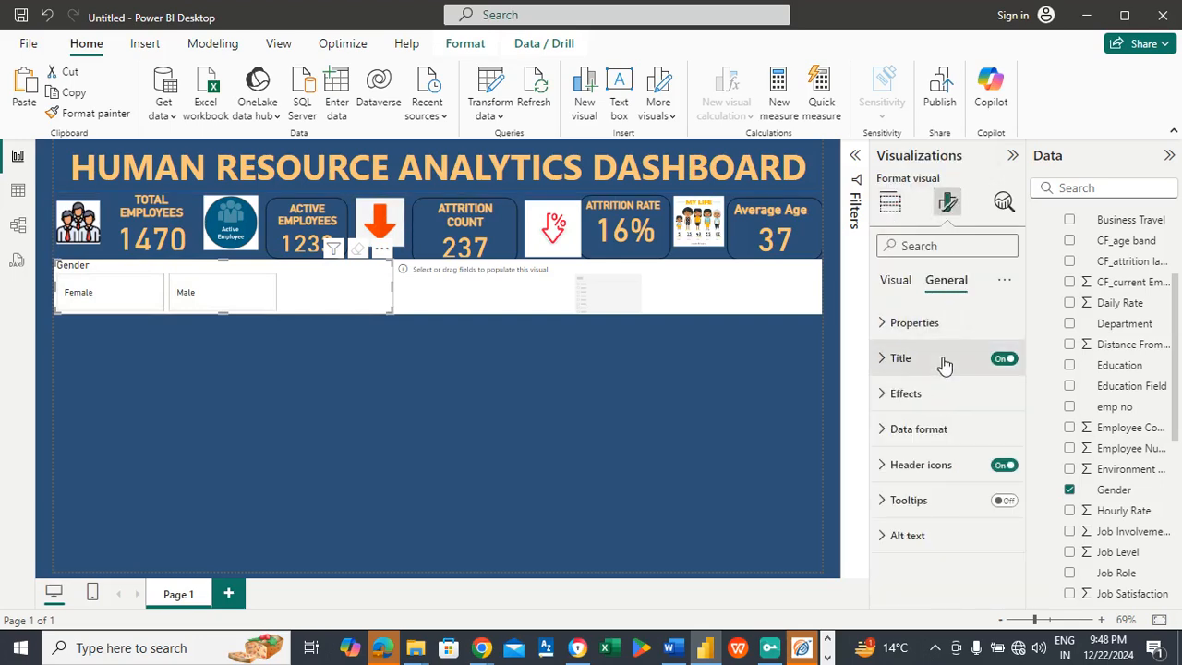
left_click(914, 395)
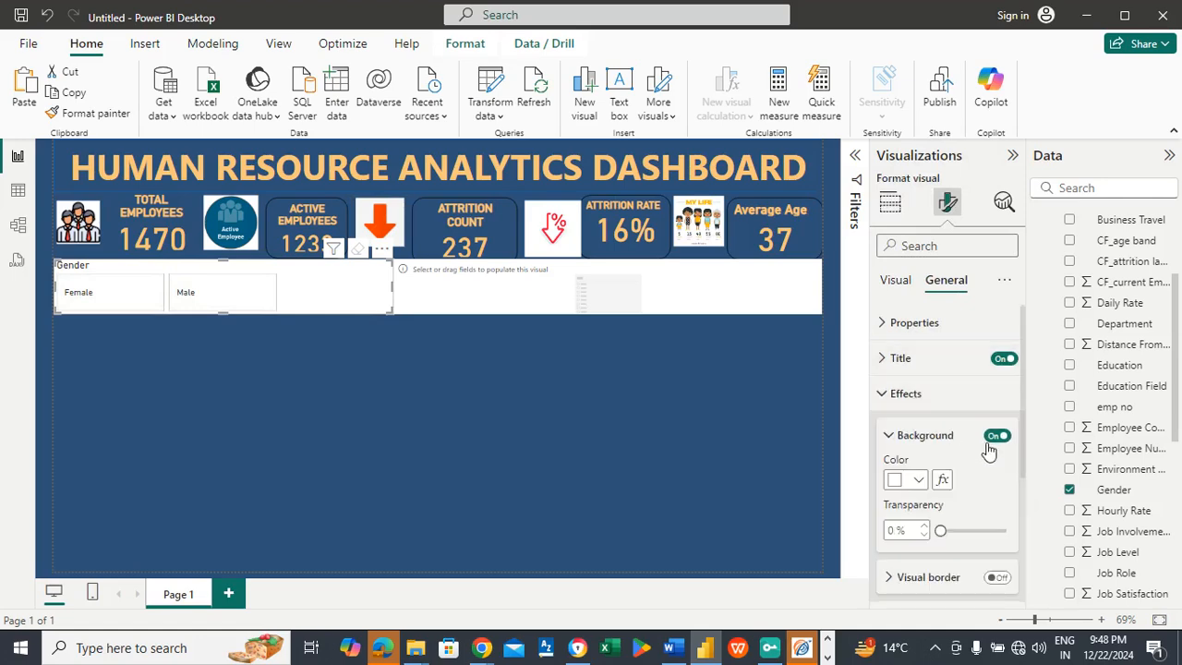
left_click(992, 442)
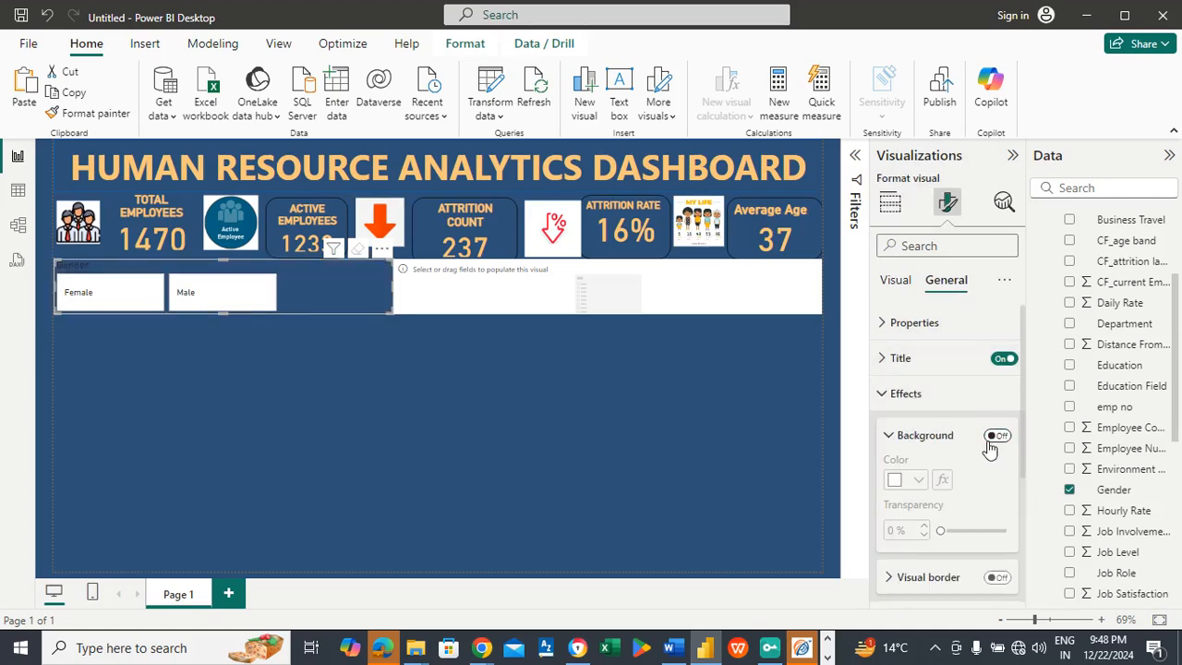
Step: Set the font size of the Gender slicer's callout values to 13
left_click(896, 284)
left_click(910, 358)
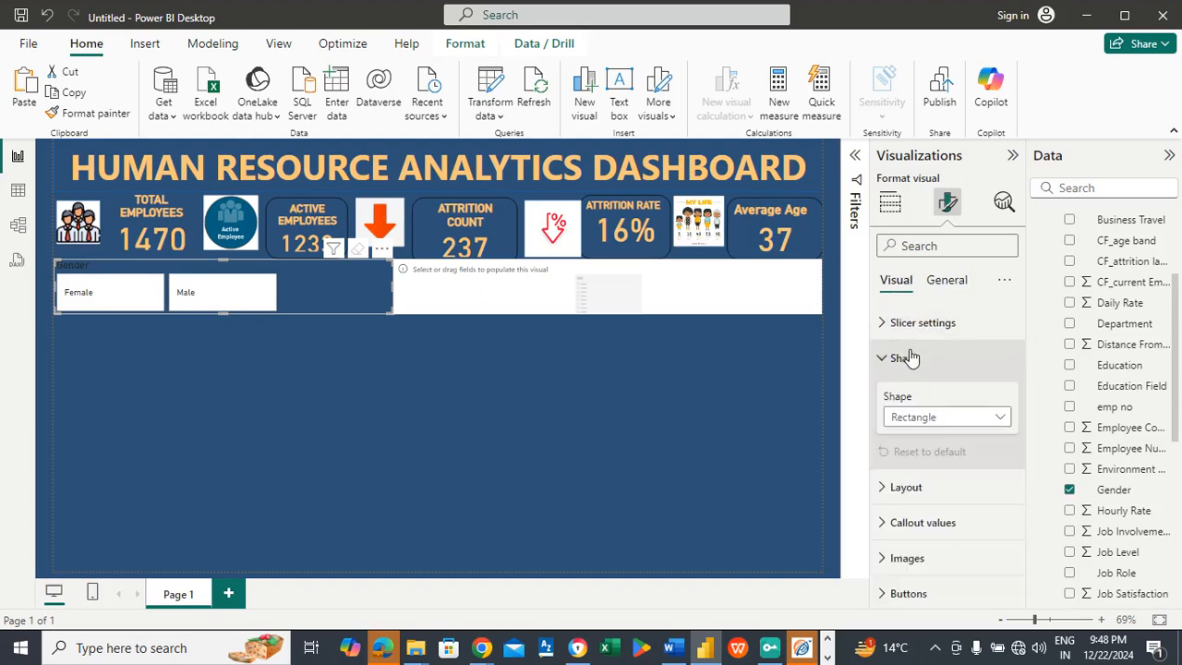
left_click(923, 522)
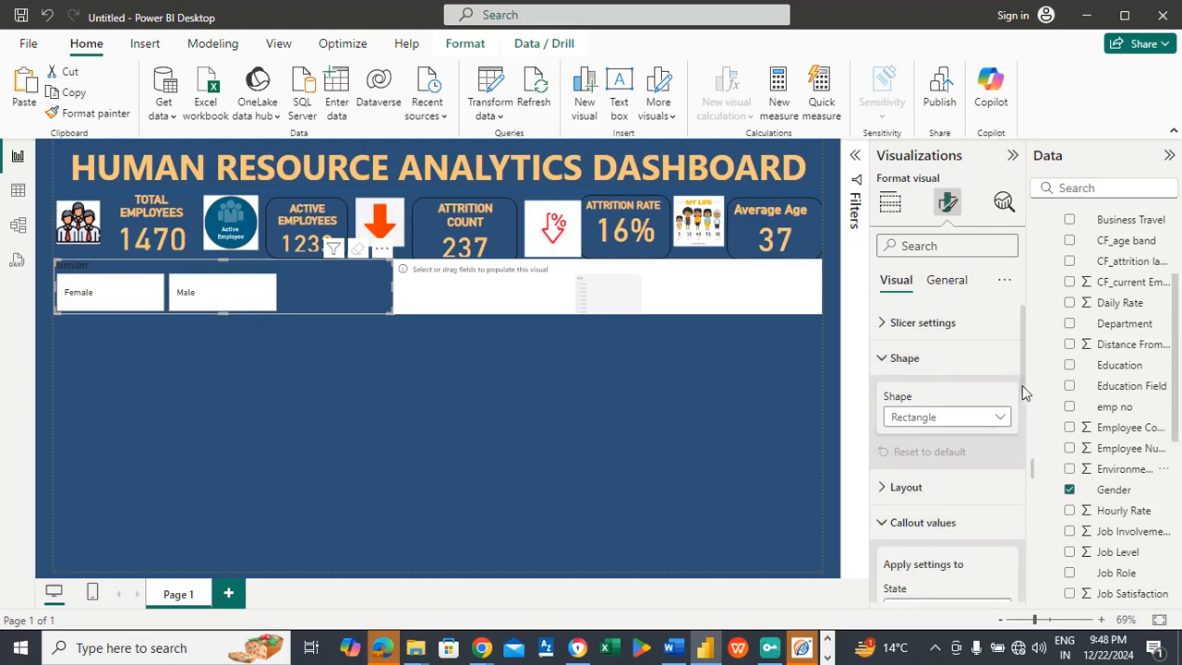
left_click_drag(1022, 391, 1022, 477)
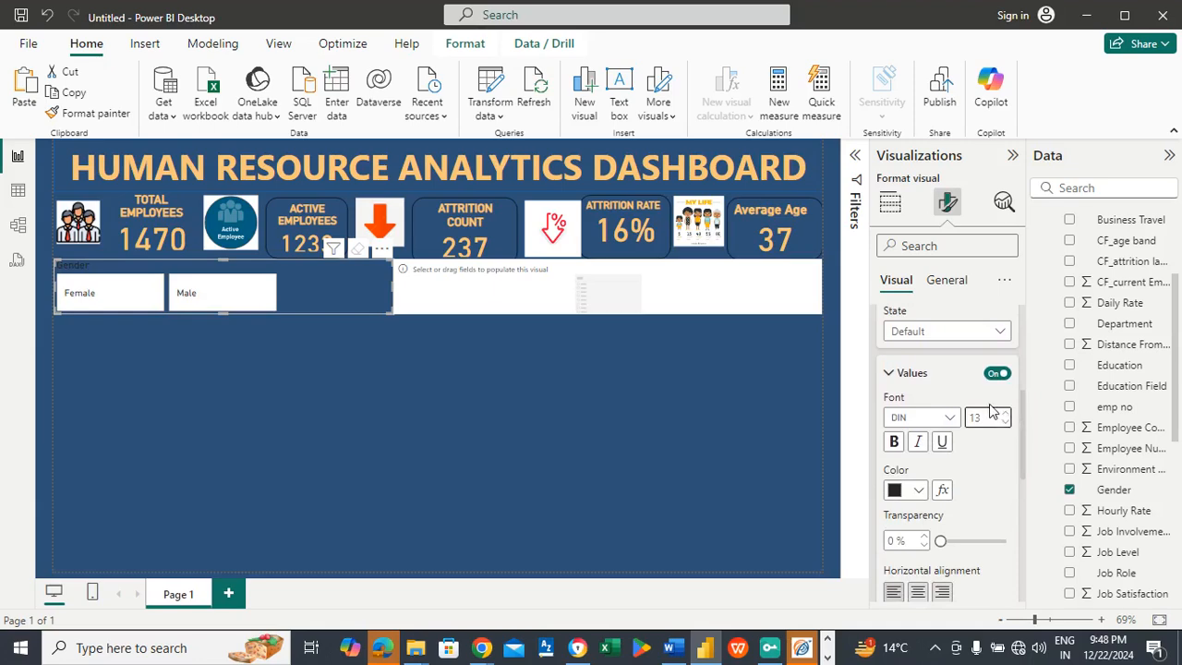
left_click(949, 377)
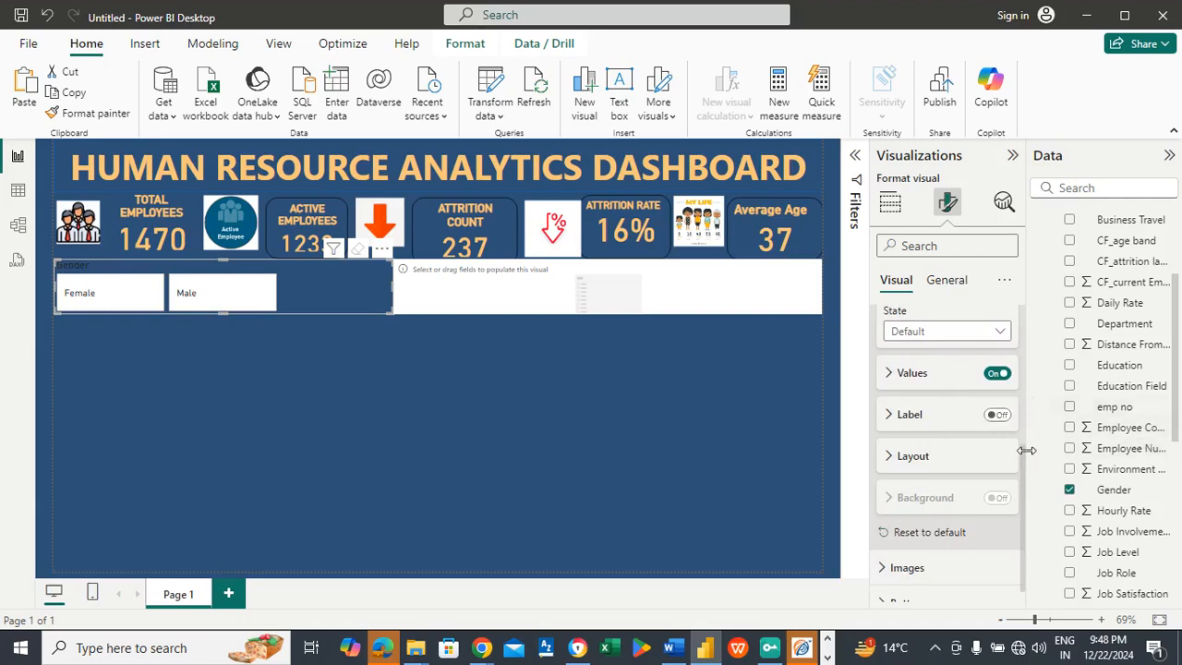
scroll(1022, 490, "down", 1)
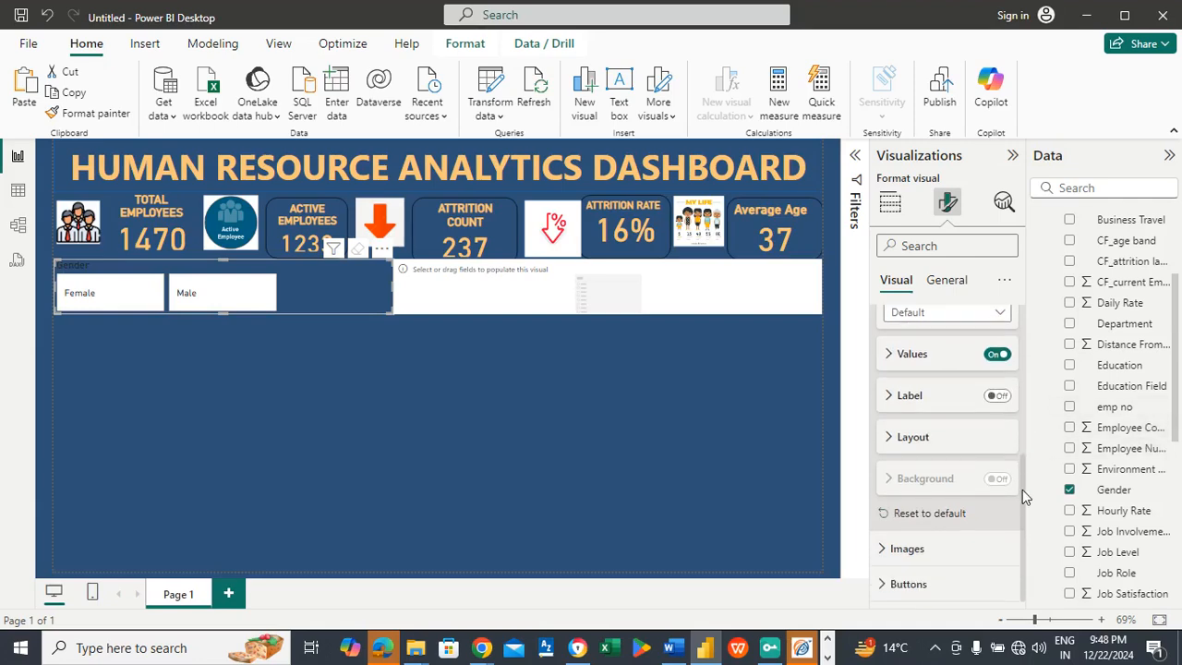
Step: Format the Gender slicer's title with text color #FAC67A, center alignment and font size 20
left_click(949, 280)
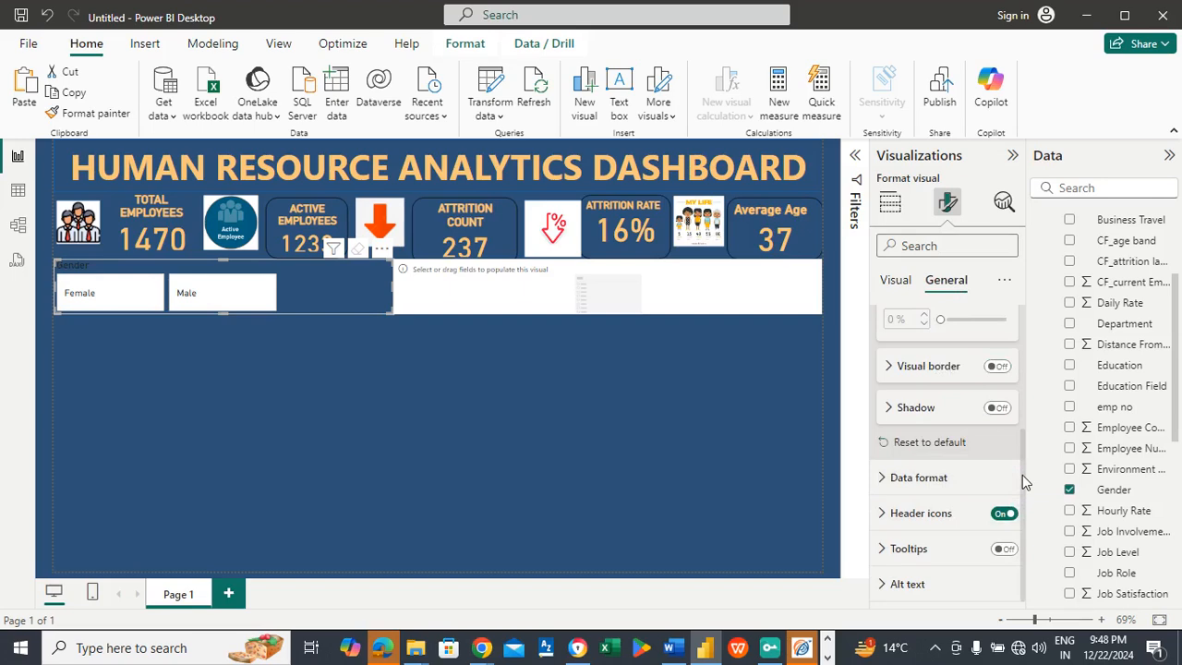
left_click_drag(1021, 476, 1022, 349)
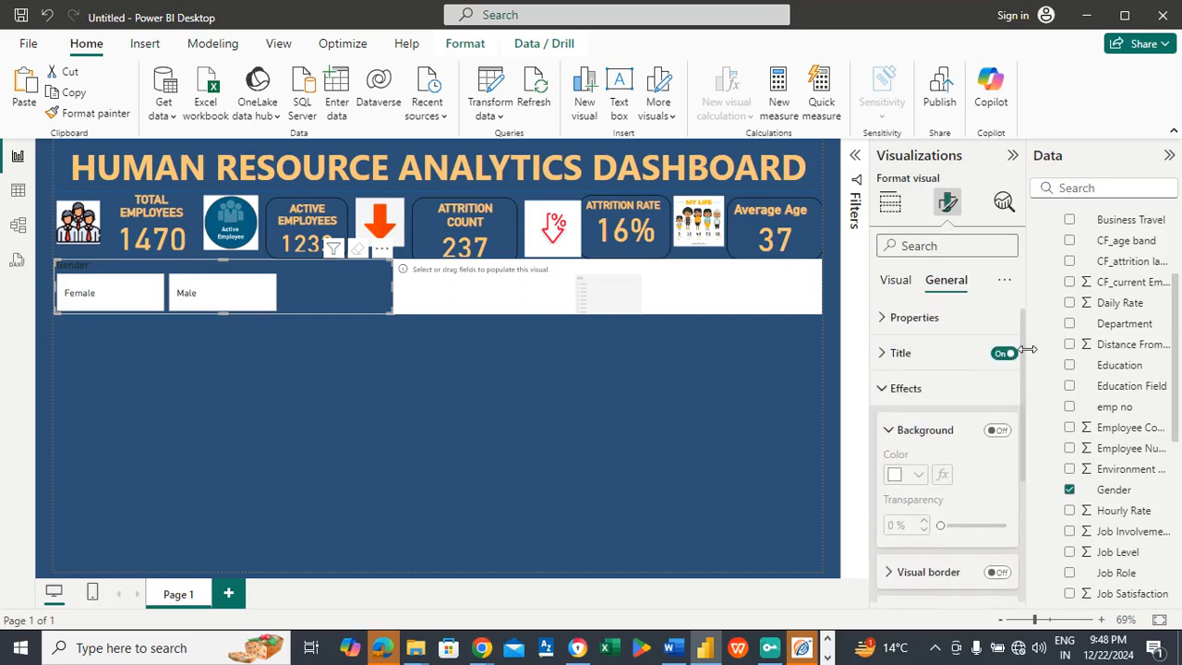
left_click(945, 352)
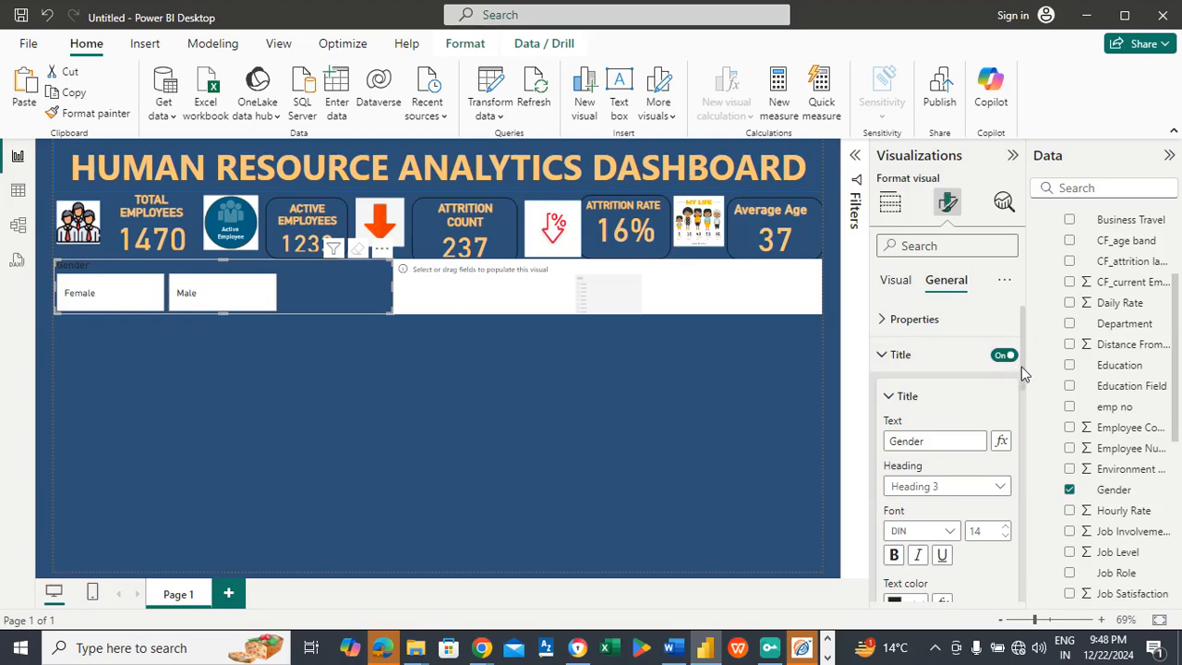
left_click_drag(1022, 369, 1022, 434)
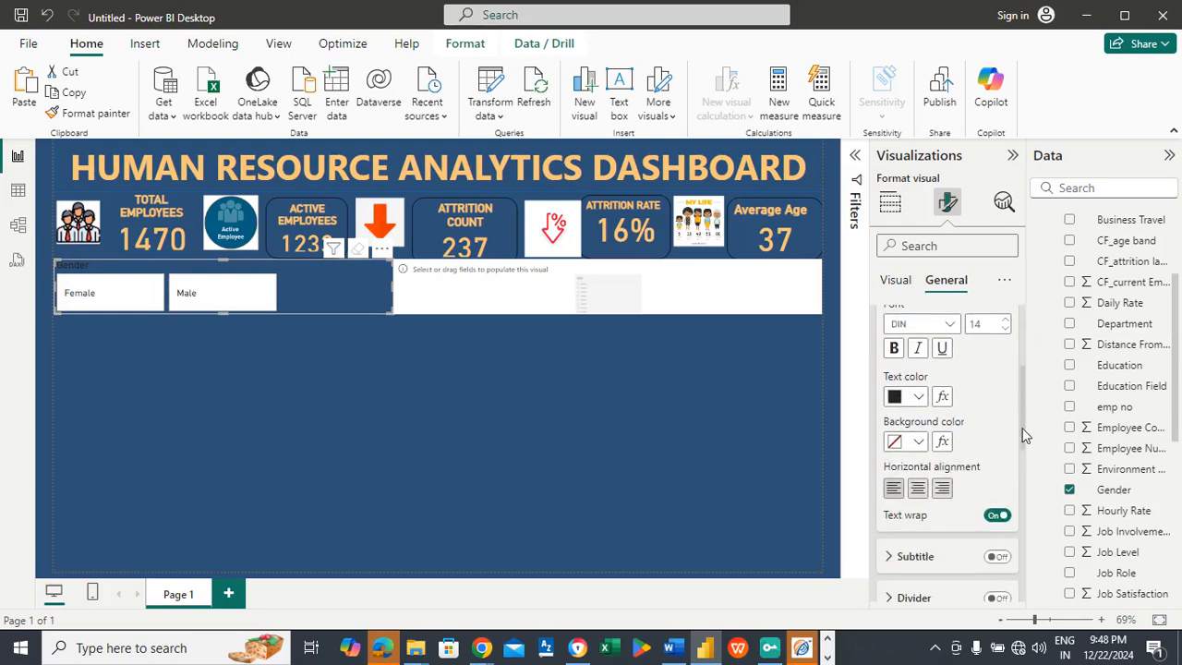
left_click(918, 396)
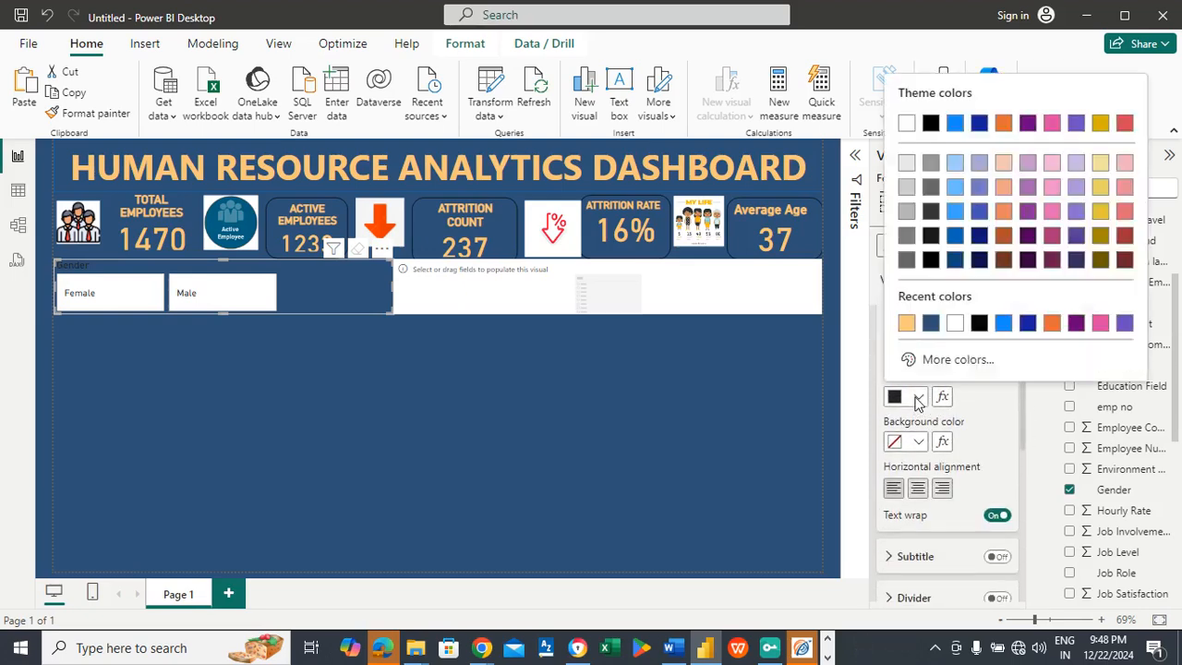
left_click(906, 324)
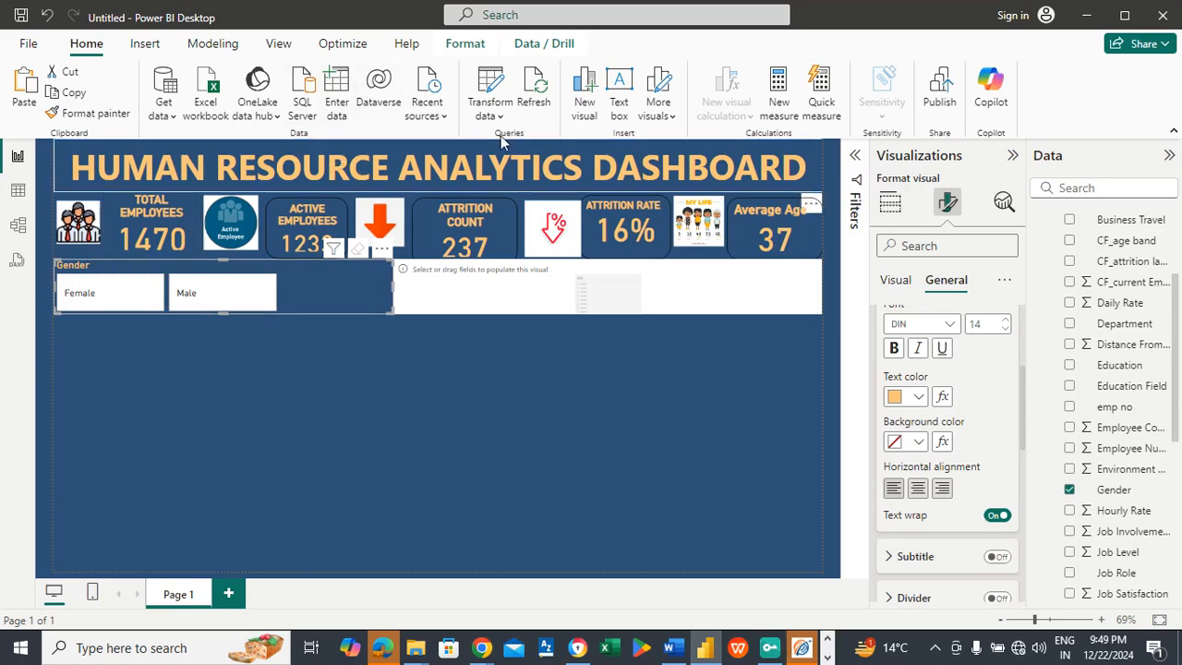
left_click(917, 490)
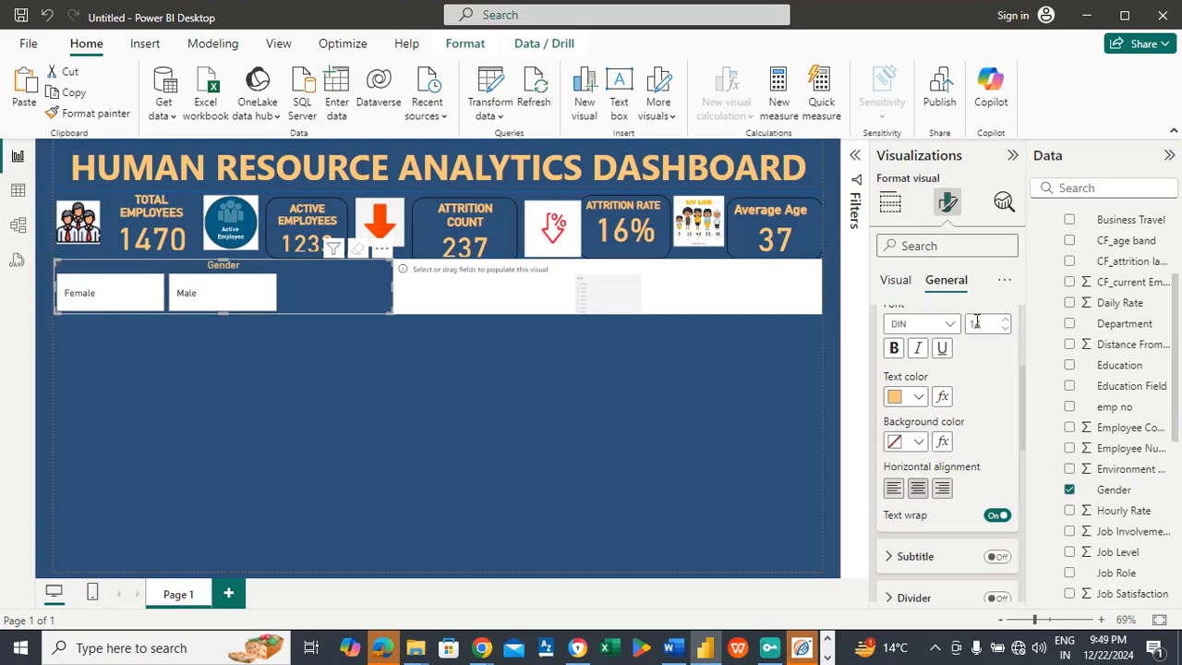
type("20")
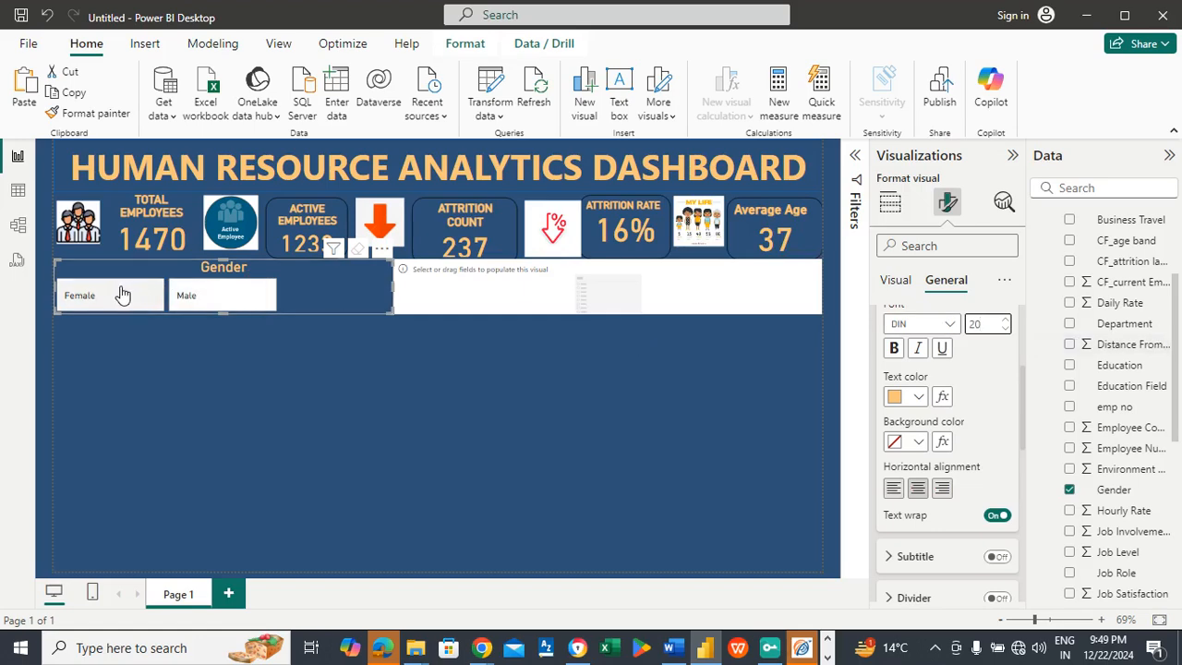
Step: Make the Gender slicer's callout values bold at font size 15
left_click(900, 280)
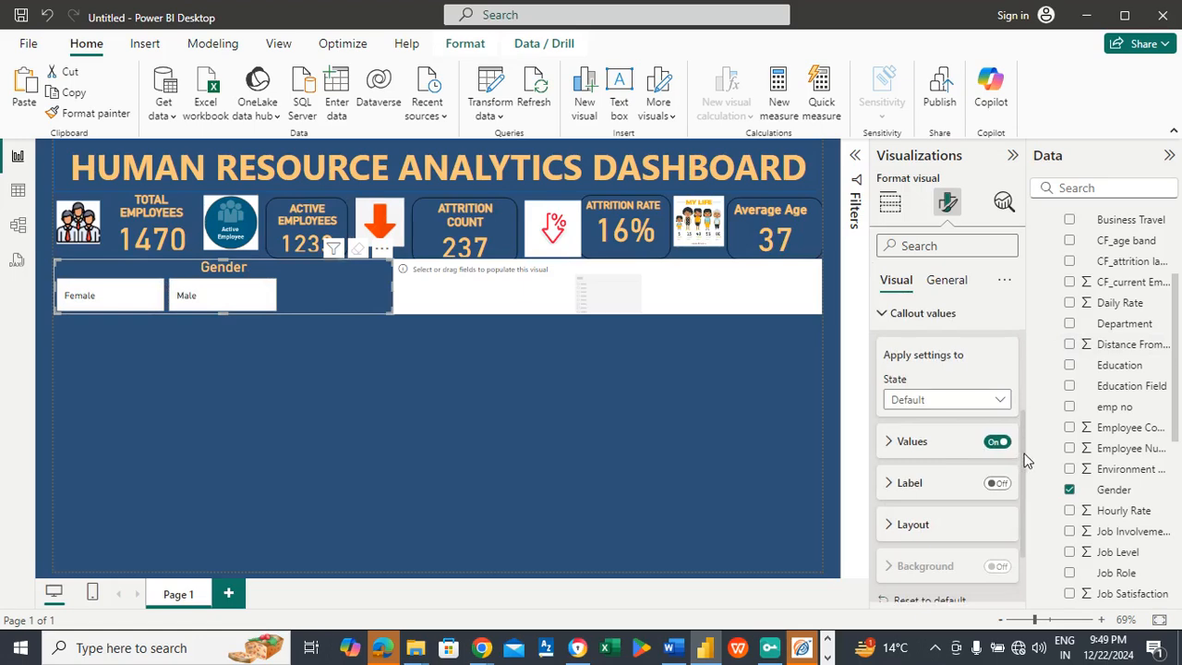
left_click_drag(1023, 460, 1027, 343)
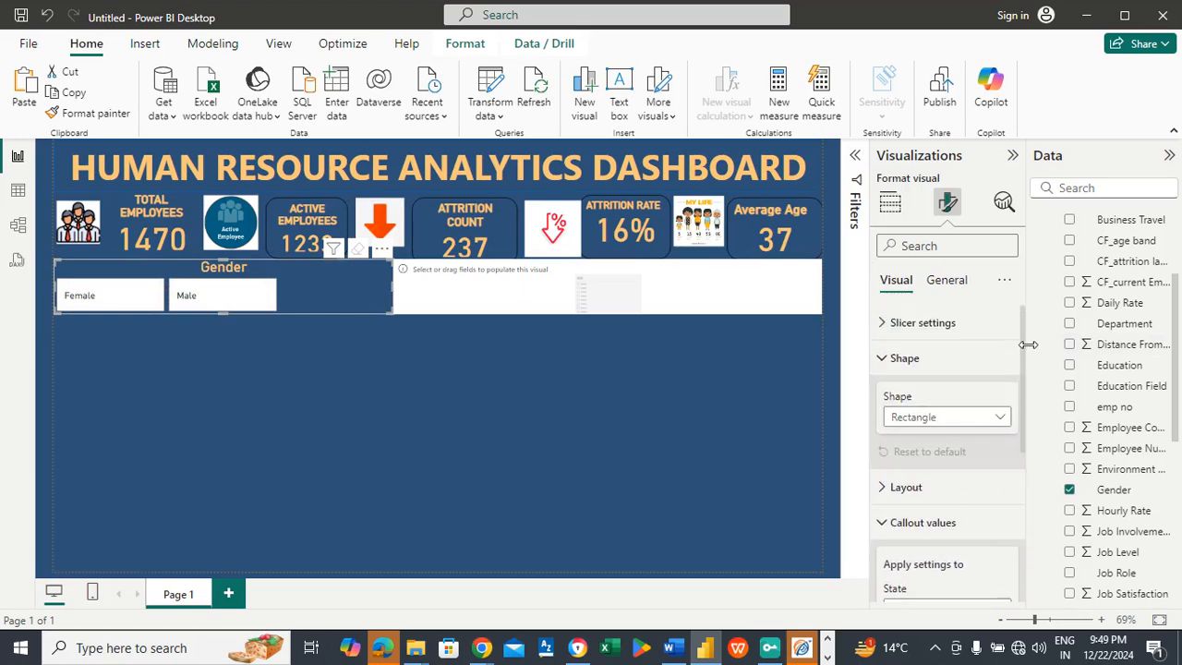
scroll(1016, 401, "down", 3)
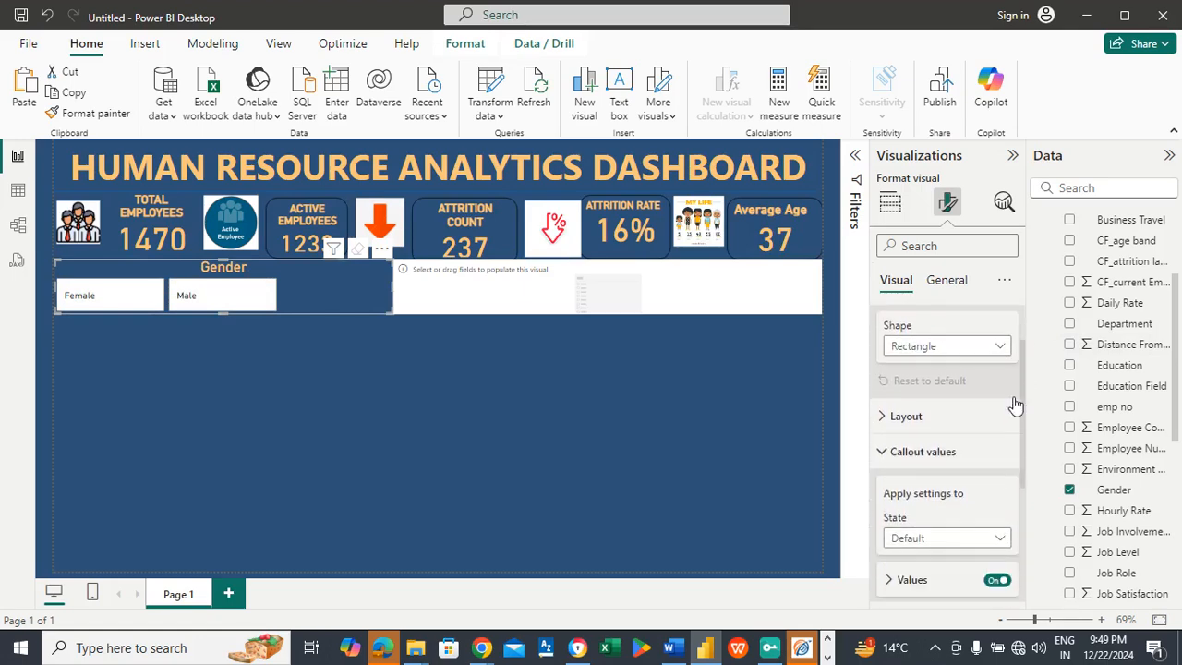
scroll(1014, 420, "down", 1)
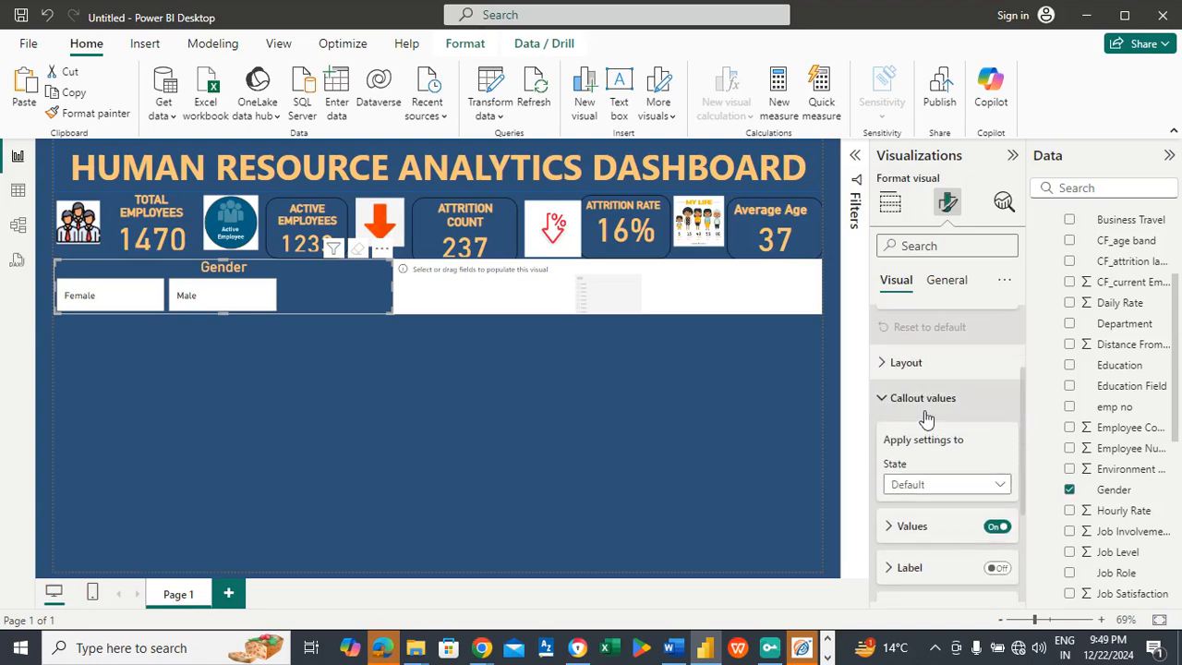
scroll(979, 434, "up", 3)
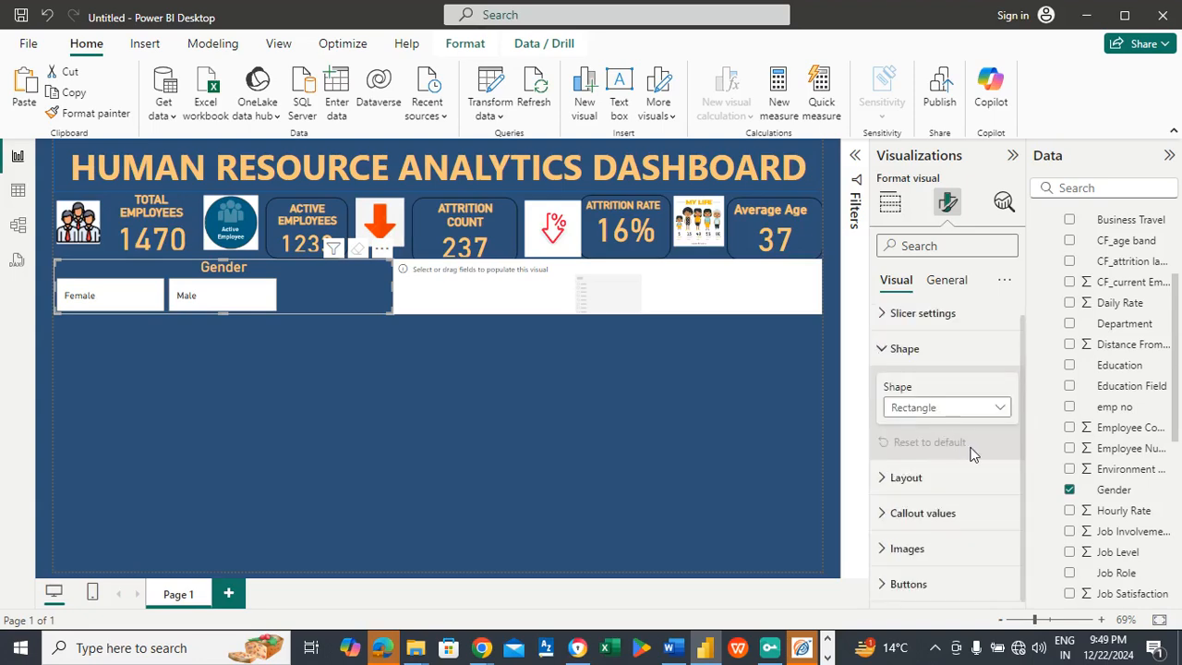
left_click(934, 513)
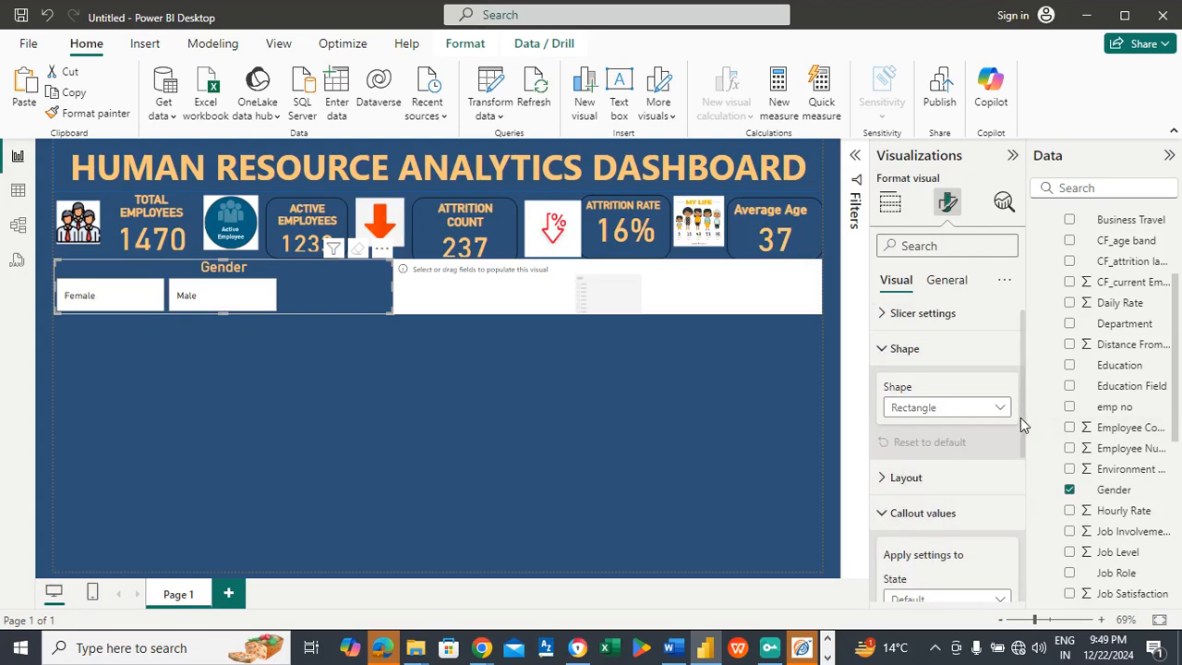
left_click_drag(1020, 424, 1021, 506)
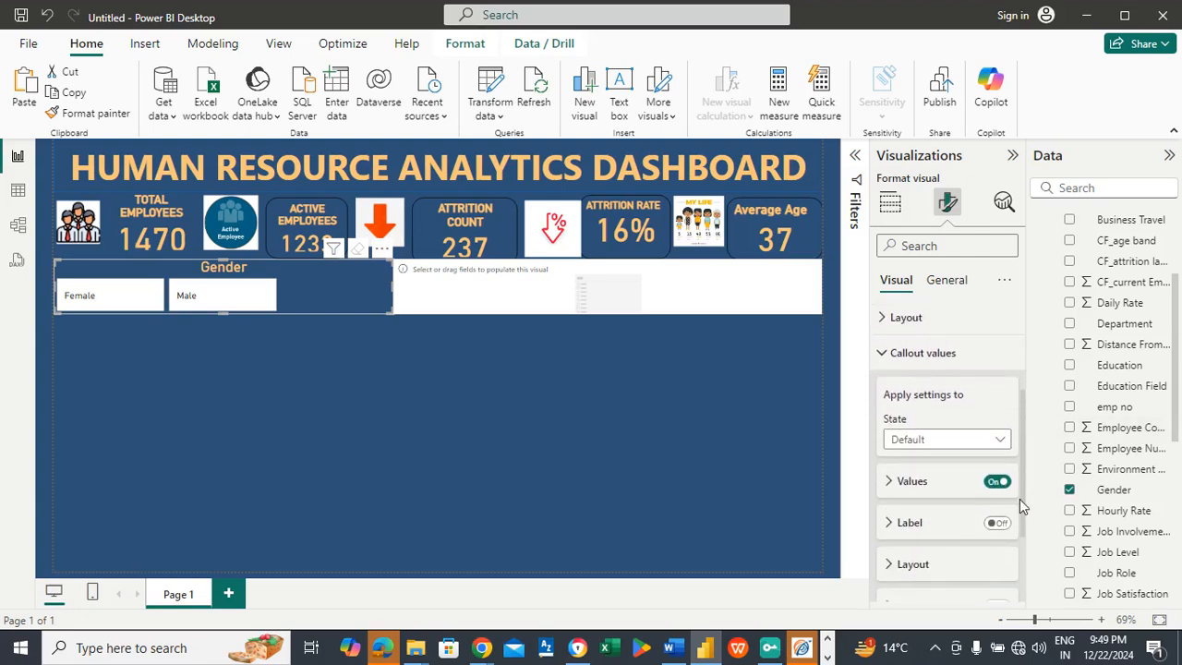
left_click(907, 482)
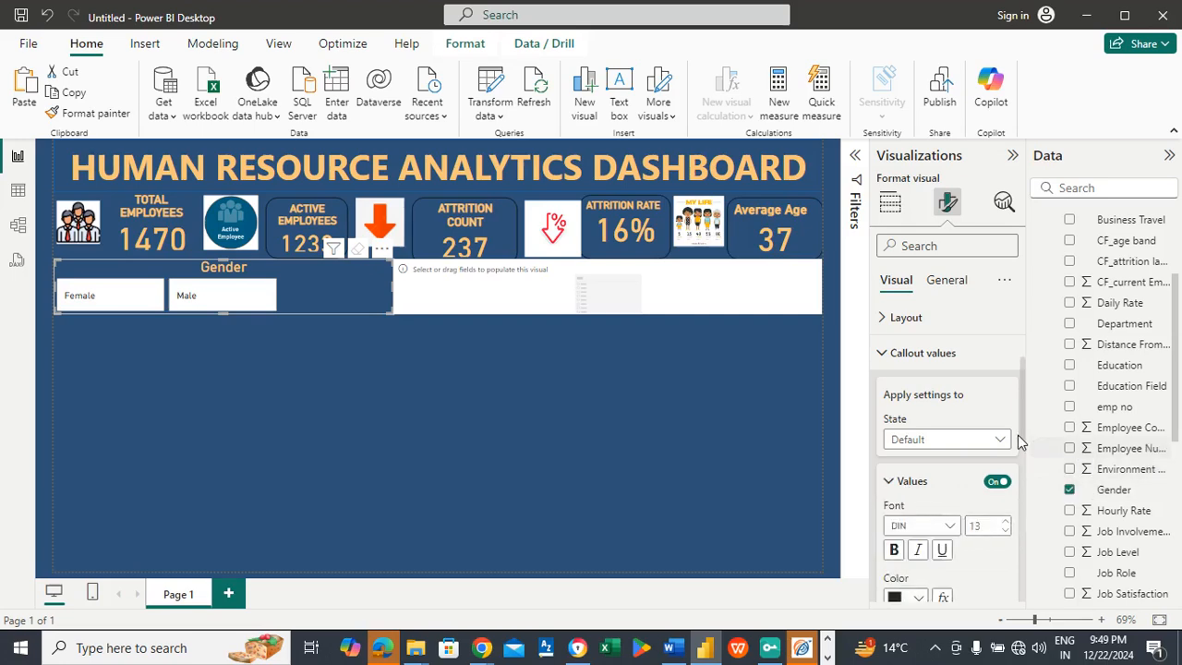
type("15")
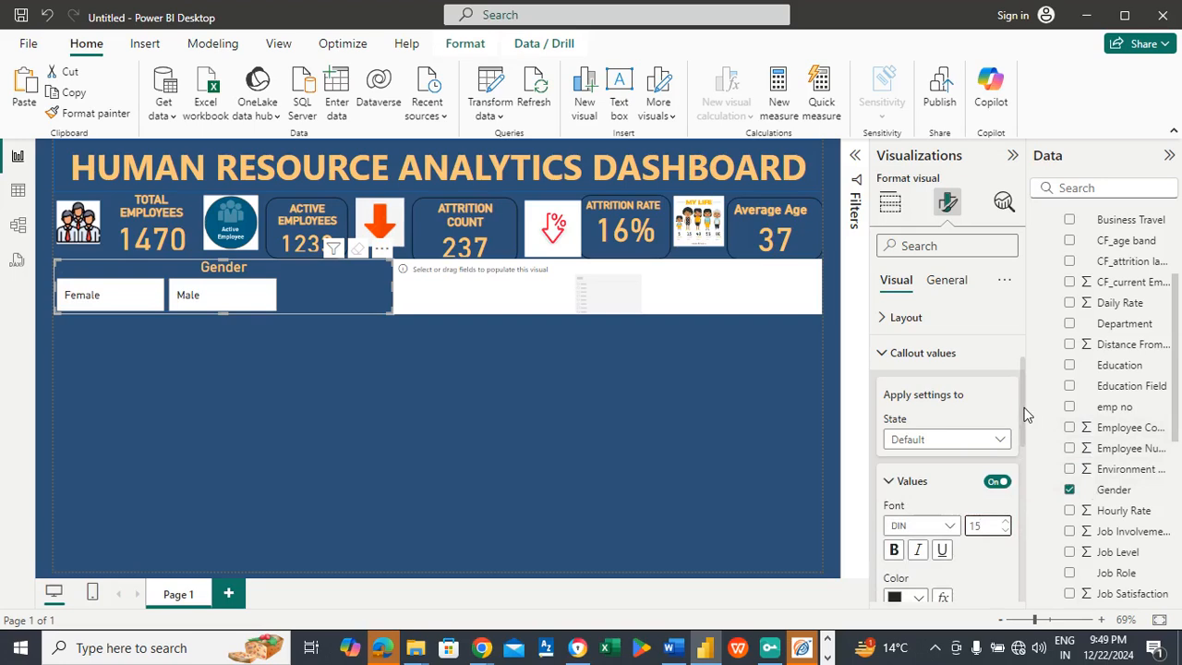
left_click_drag(1023, 416, 1024, 452)
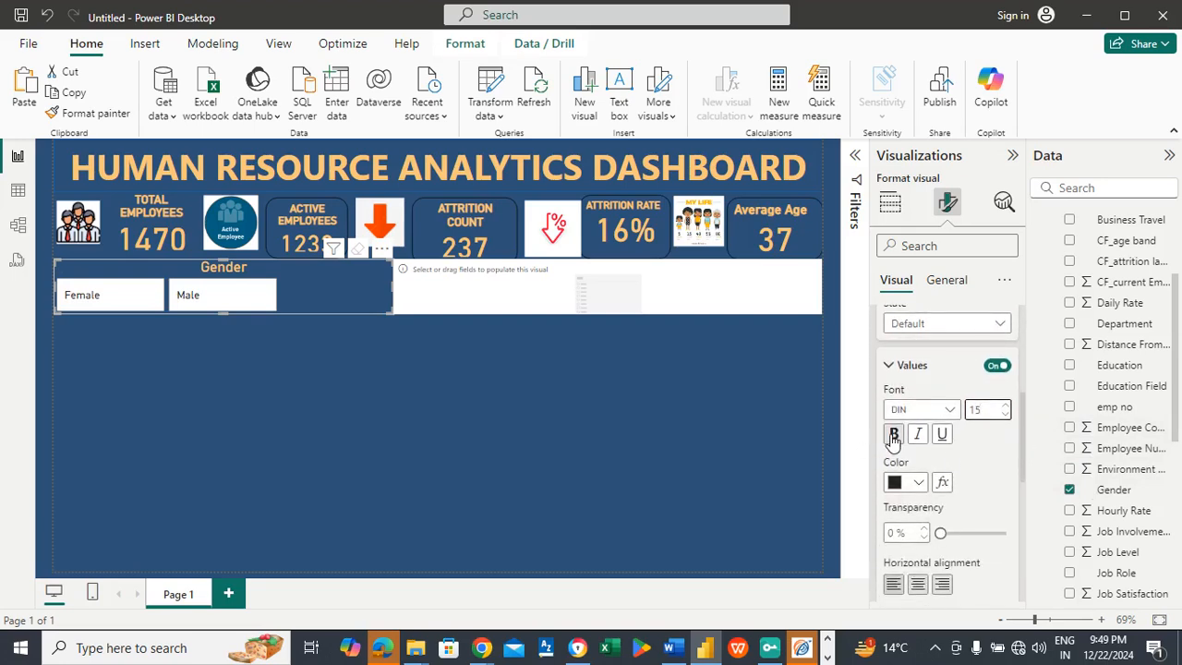
left_click(892, 435)
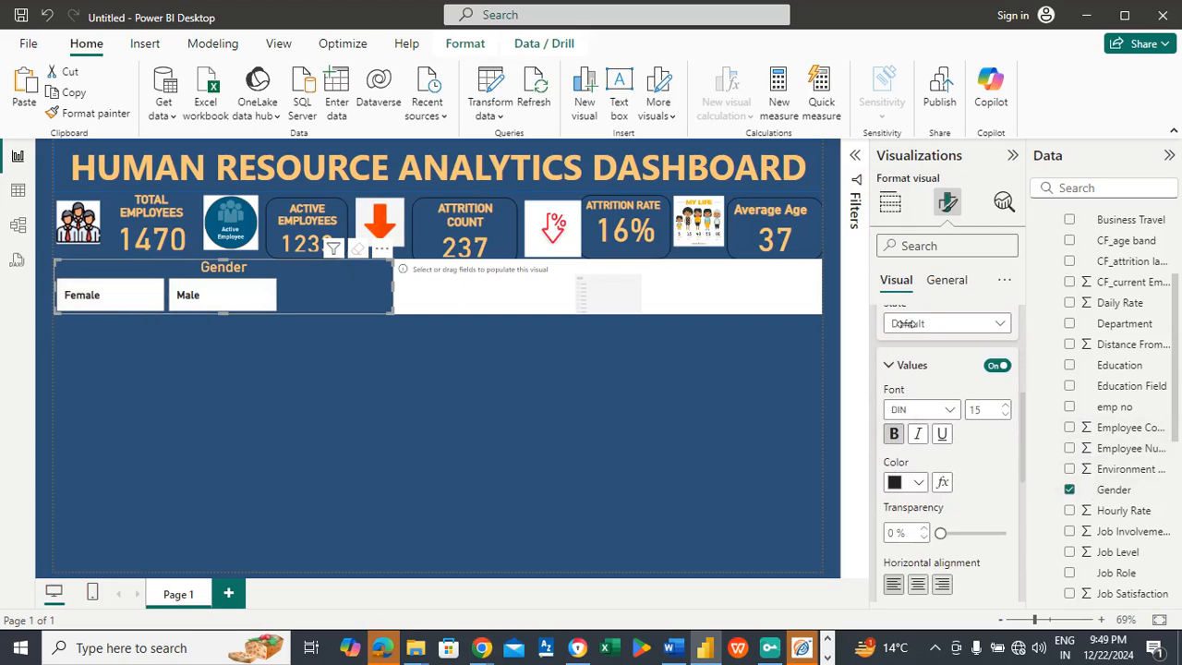
left_click(950, 374)
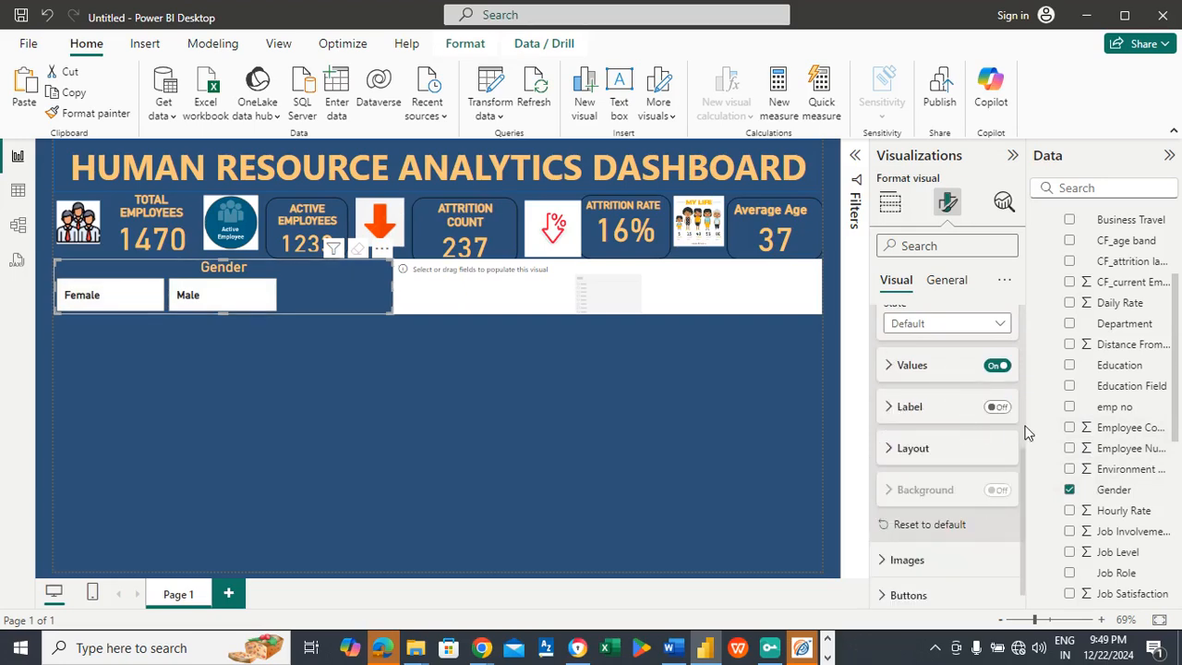
Step: Fill the Gender slicer's buttons with the color #FAC67A
scroll(1021, 473, "down", 1)
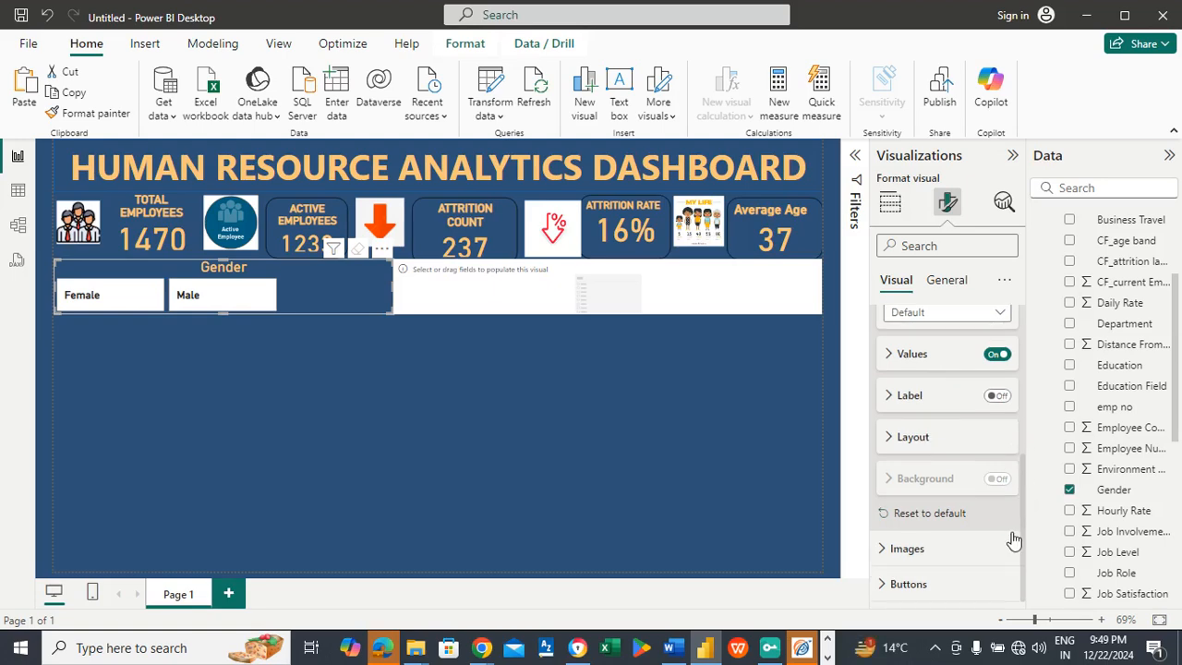
left_click(920, 584)
left_click_drag(1019, 452, 1021, 534)
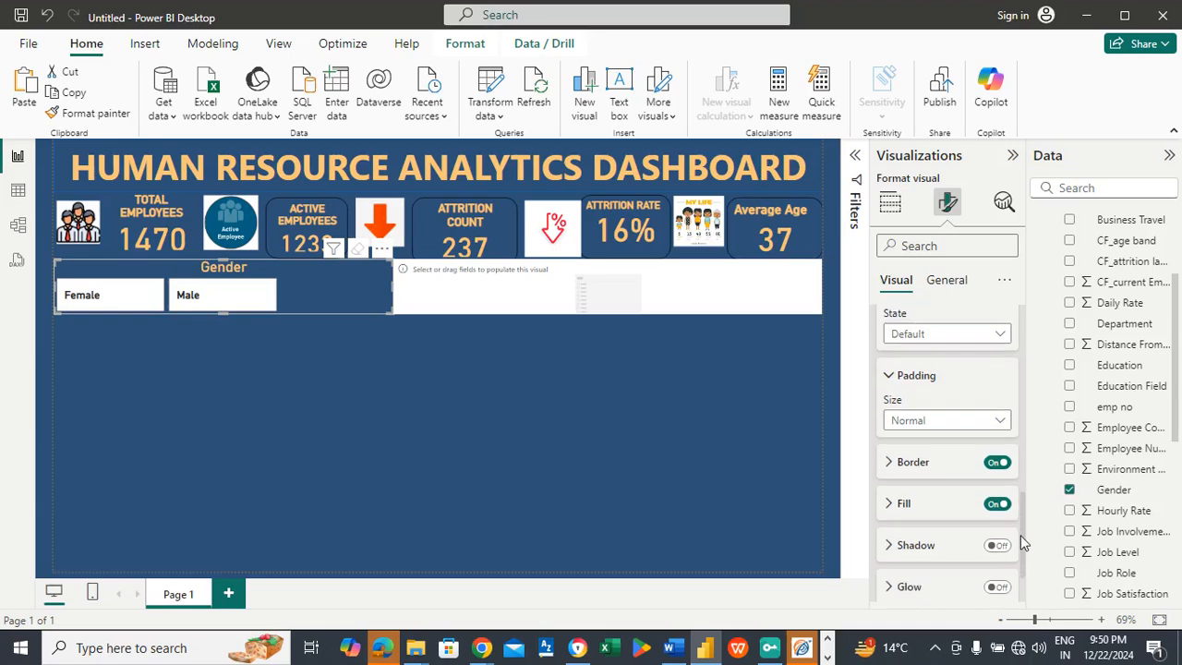
left_click(939, 511)
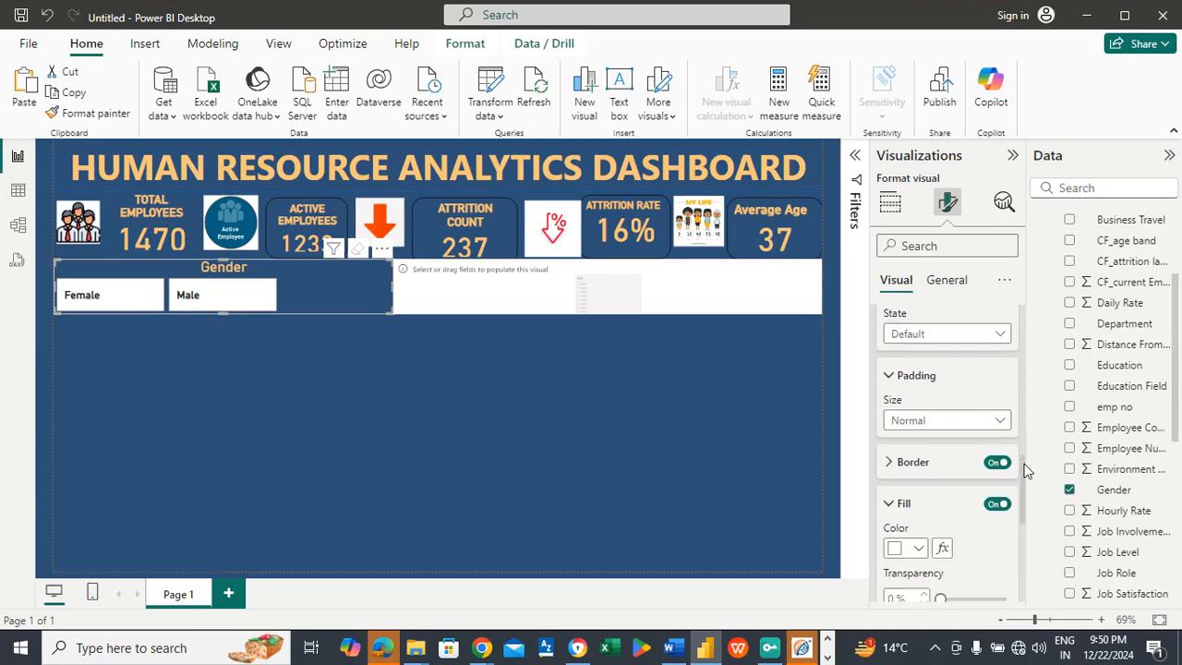
left_click_drag(1027, 470, 1025, 503)
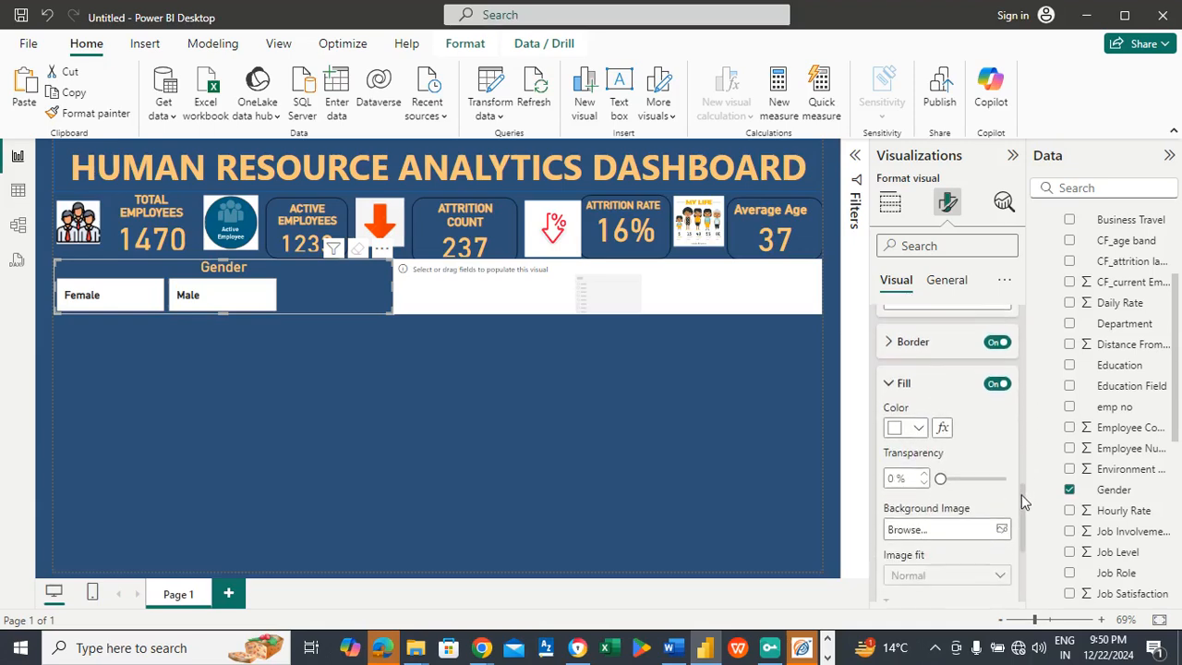
left_click(918, 428)
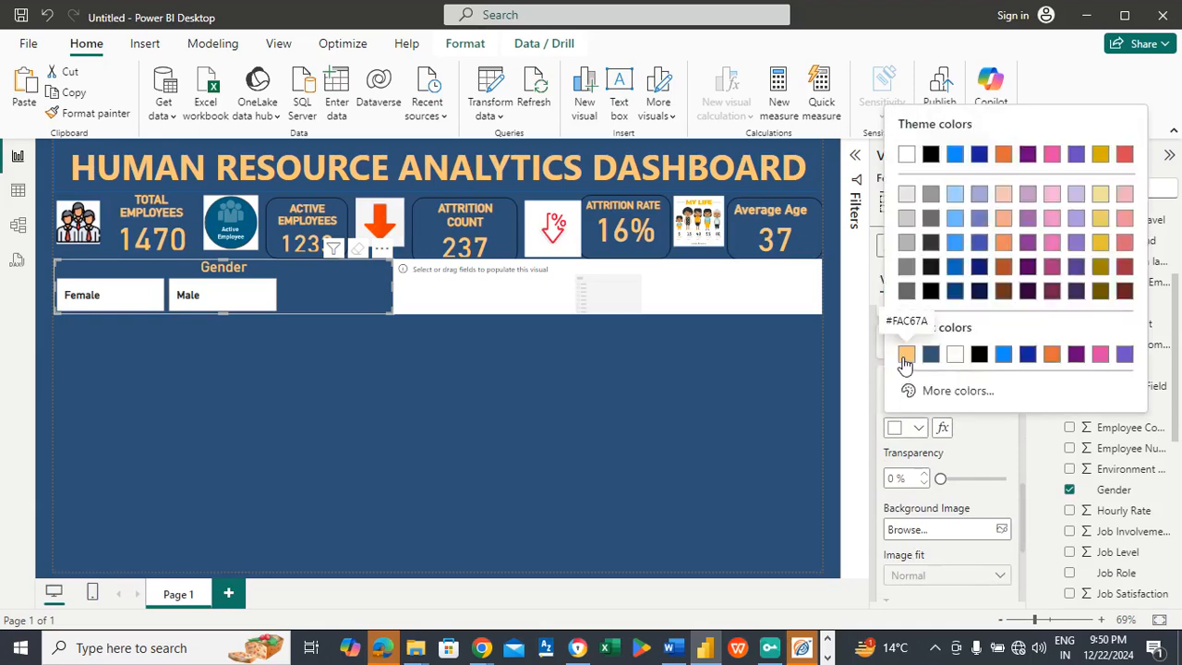
left_click(903, 361)
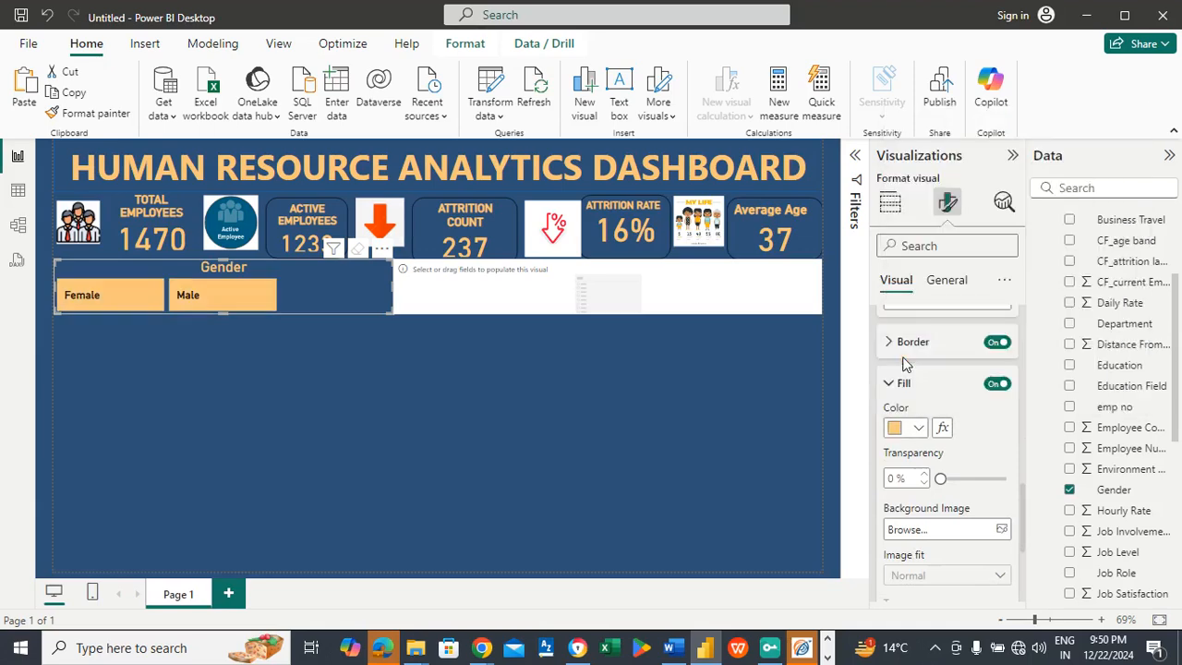
left_click(238, 369)
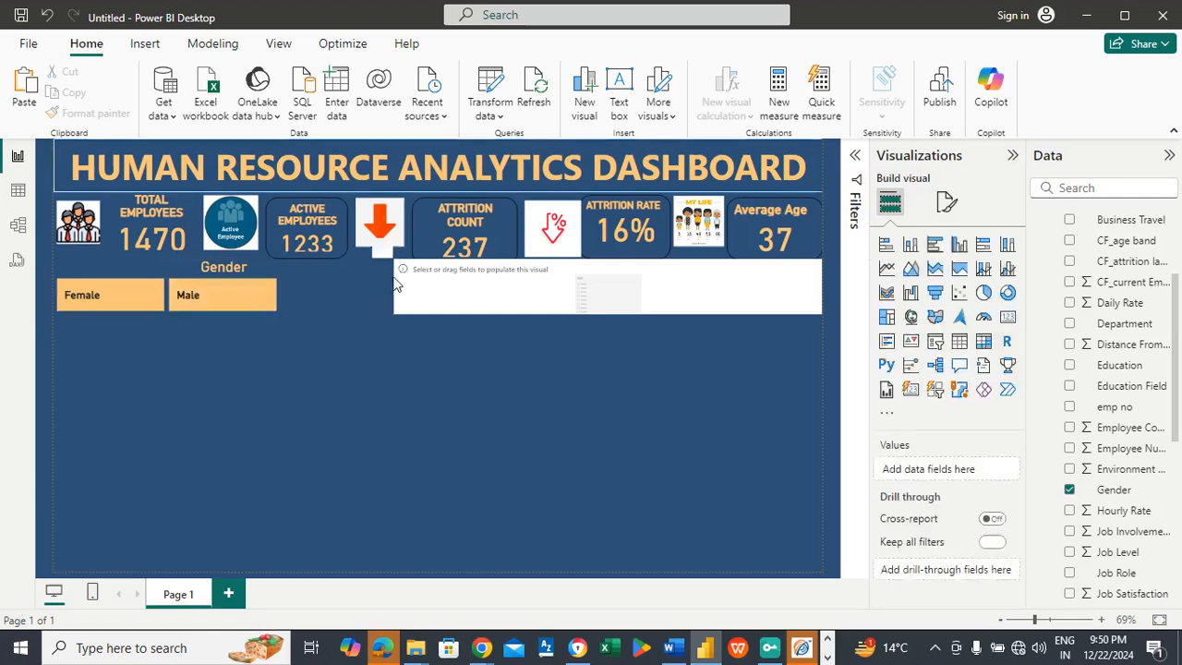
Step: Add the Marital Status field to the empty slicer beside Gender and turn off that slicer's background
left_click(522, 290)
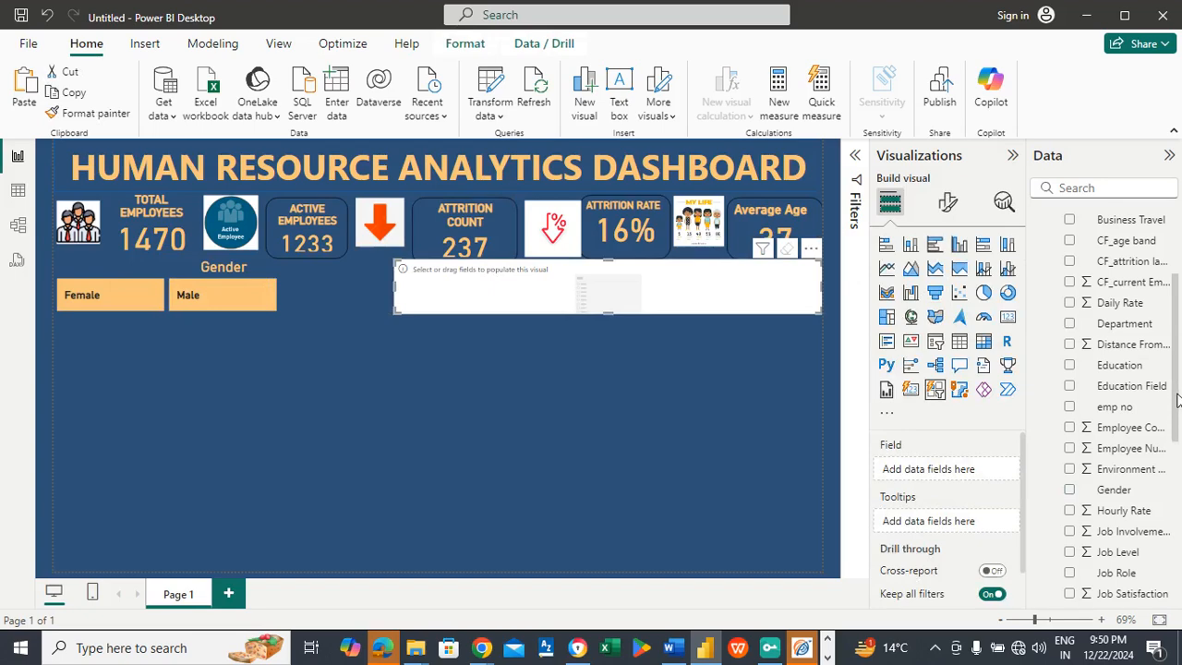
left_click_drag(1177, 406, 948, 473)
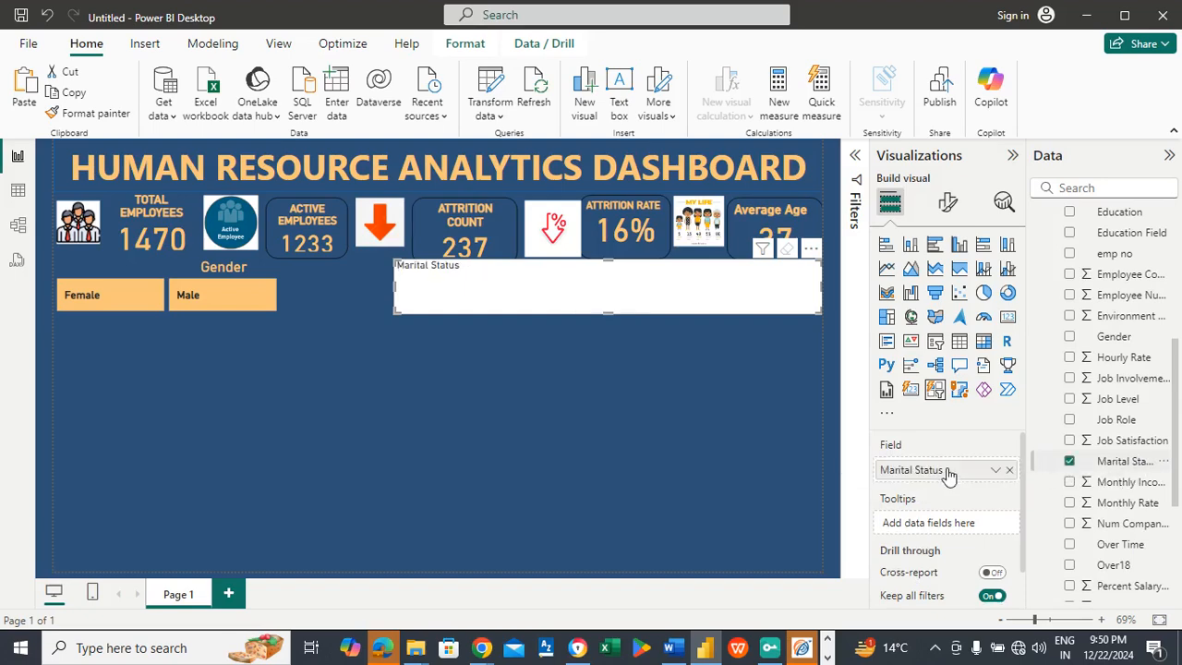
left_click(947, 204)
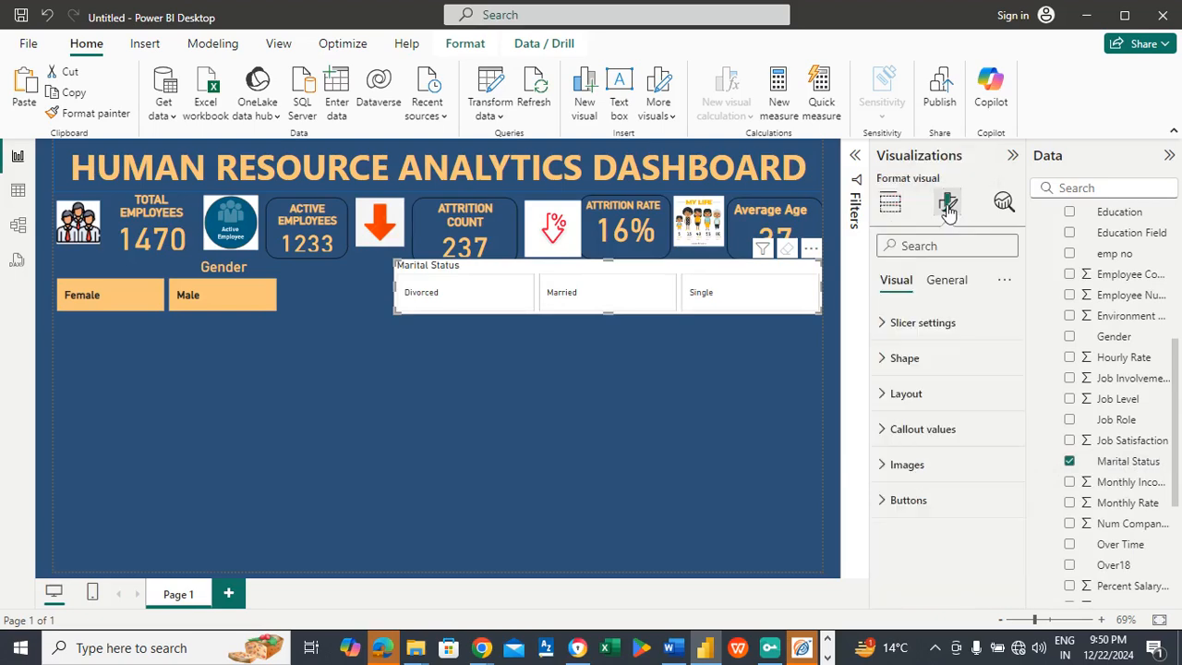
left_click(947, 285)
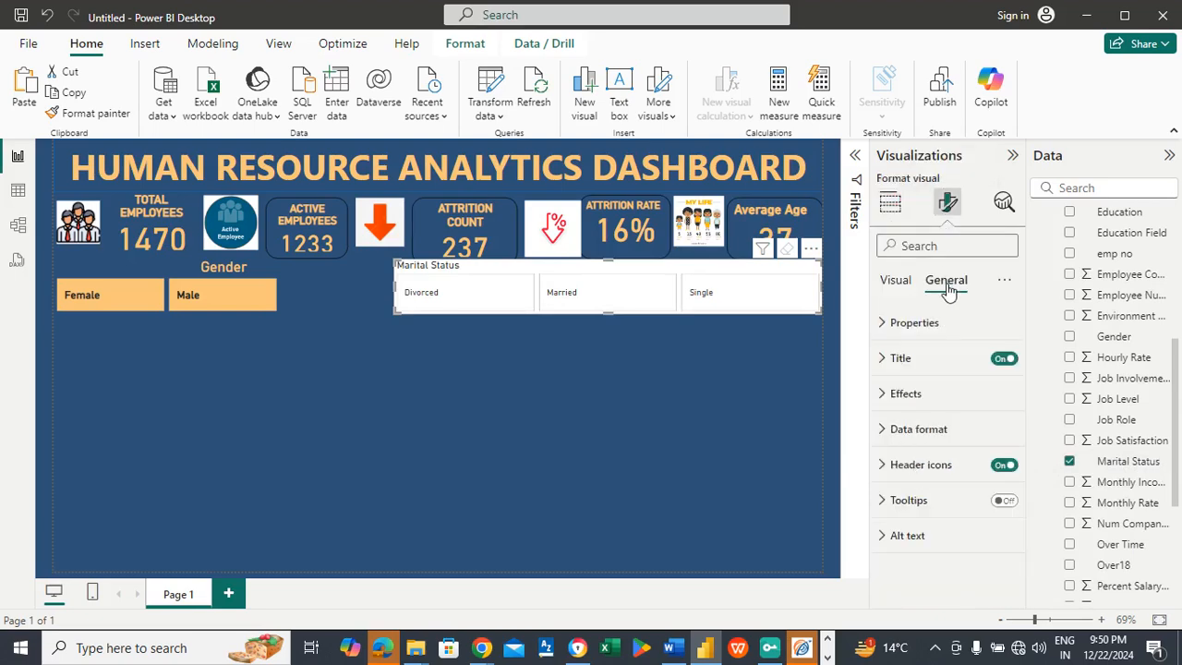
left_click(912, 396)
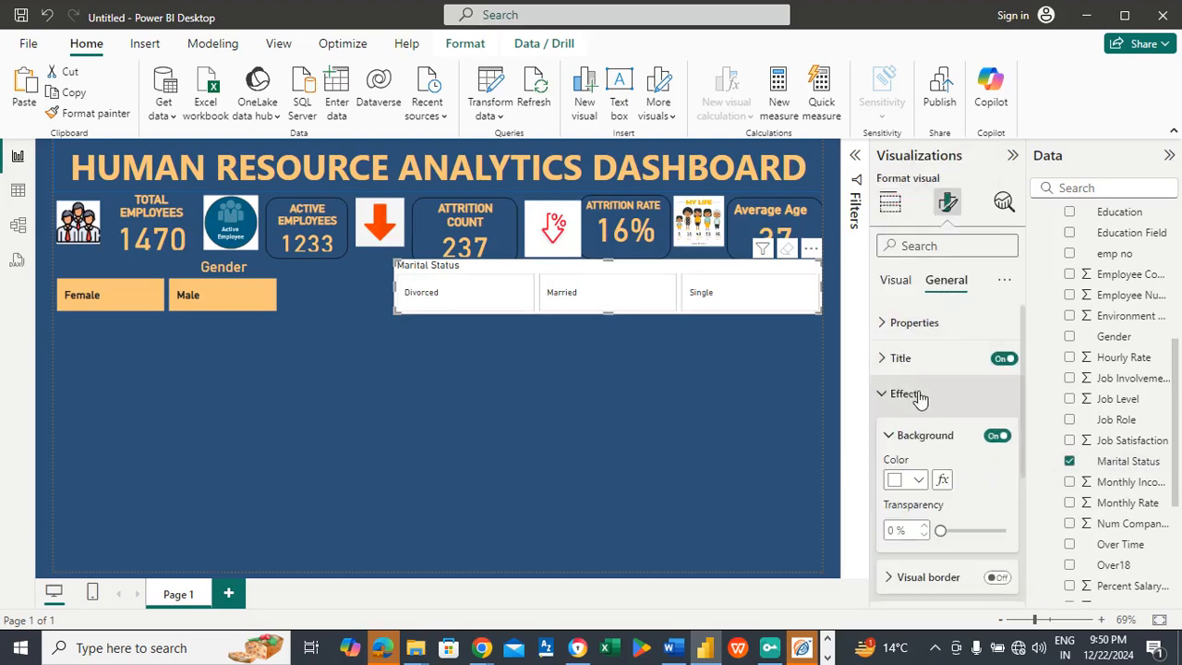
left_click(997, 436)
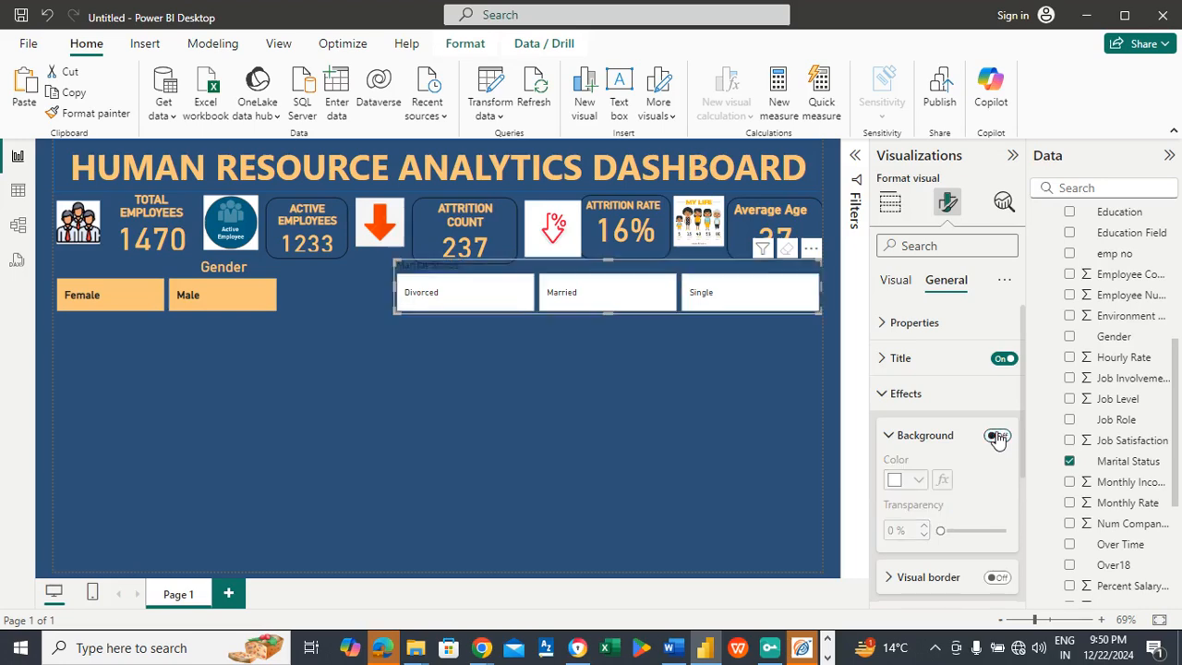
Step: Format the Marital Status slicer's title with text color #FAC67A, center alignment and font size 20
left_click(920, 357)
scroll(1026, 383, "down", 3)
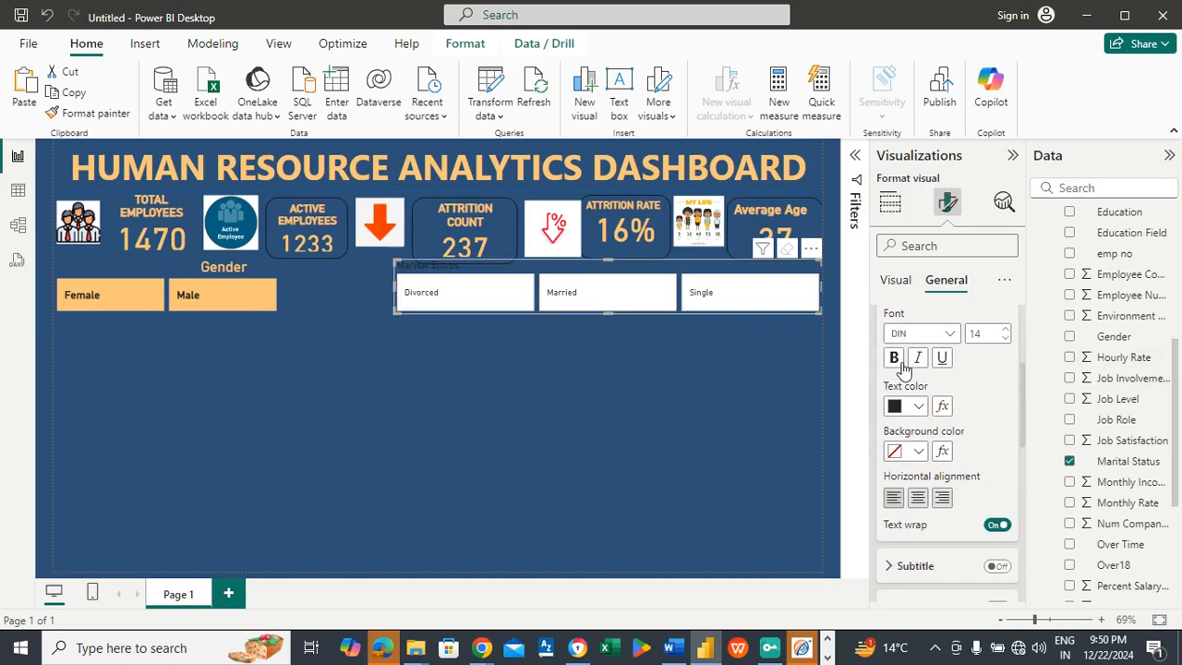
left_click(918, 406)
left_click(909, 336)
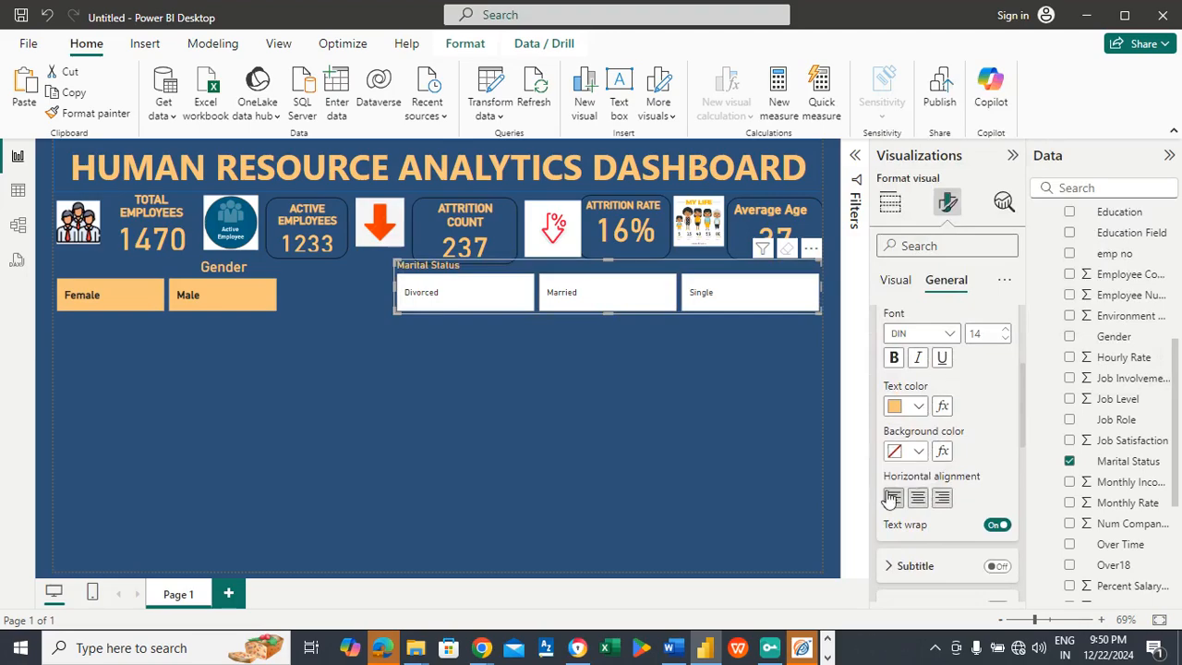
left_click(917, 498)
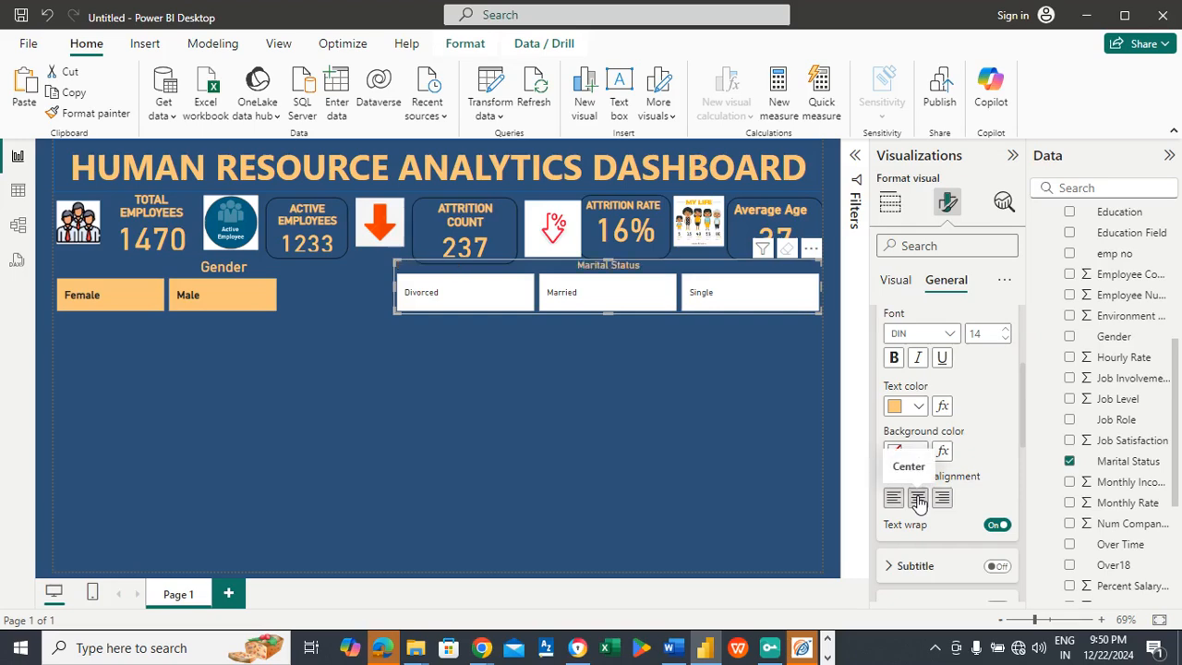
left_click(984, 332)
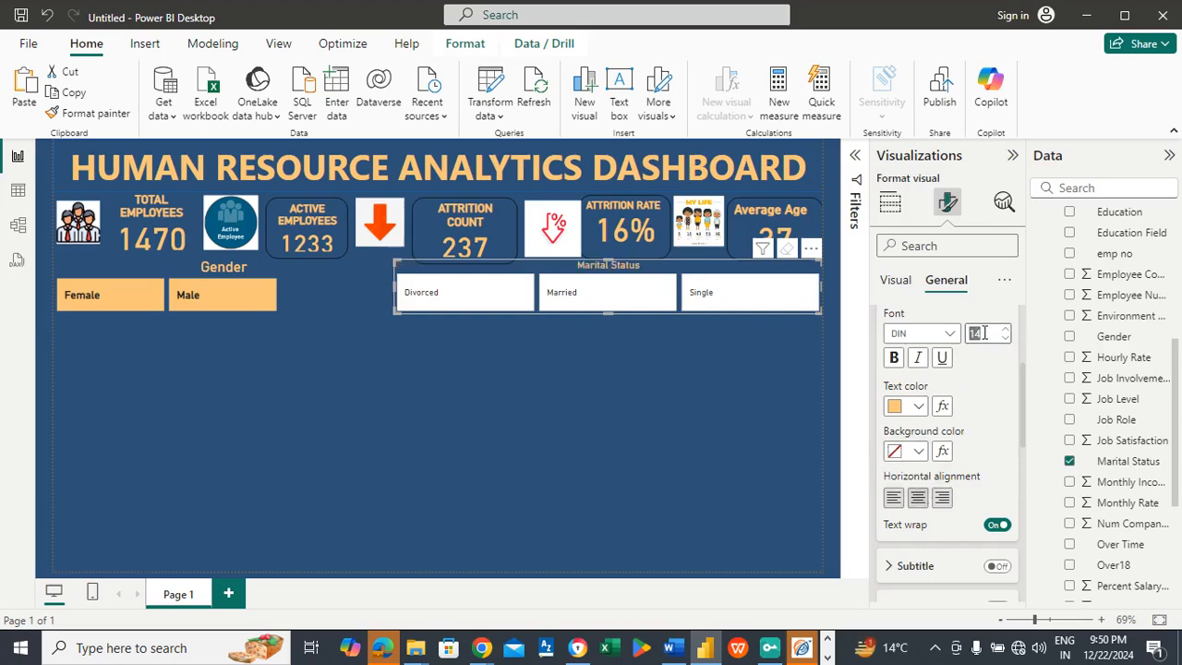
type("20")
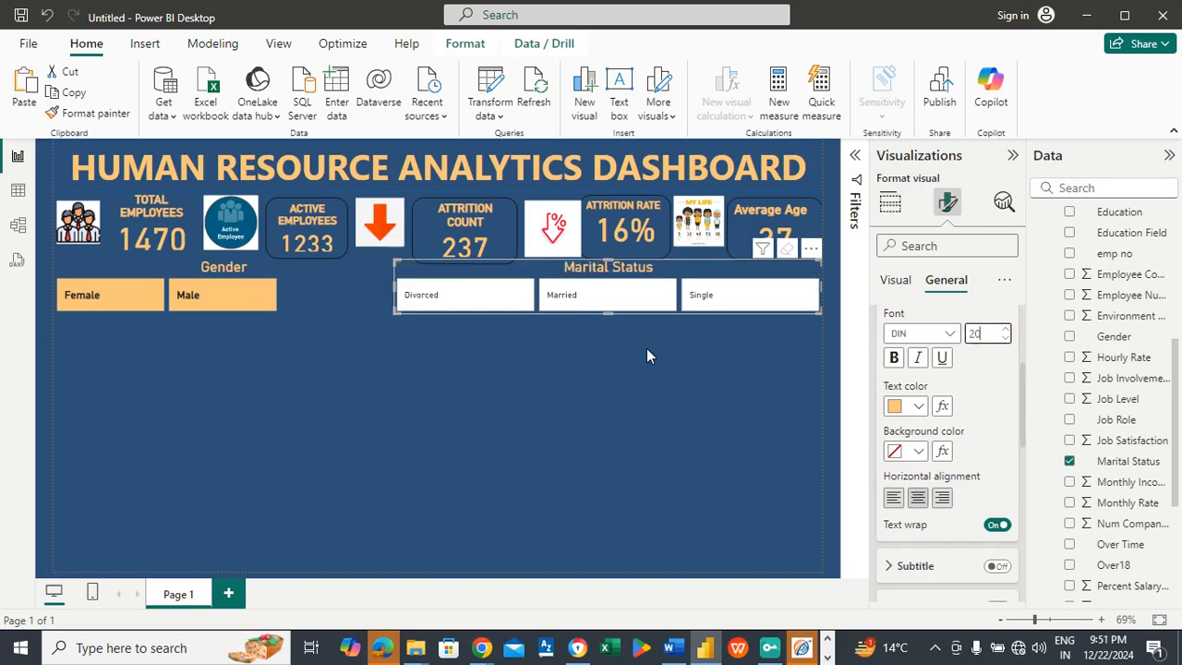
left_click(613, 367)
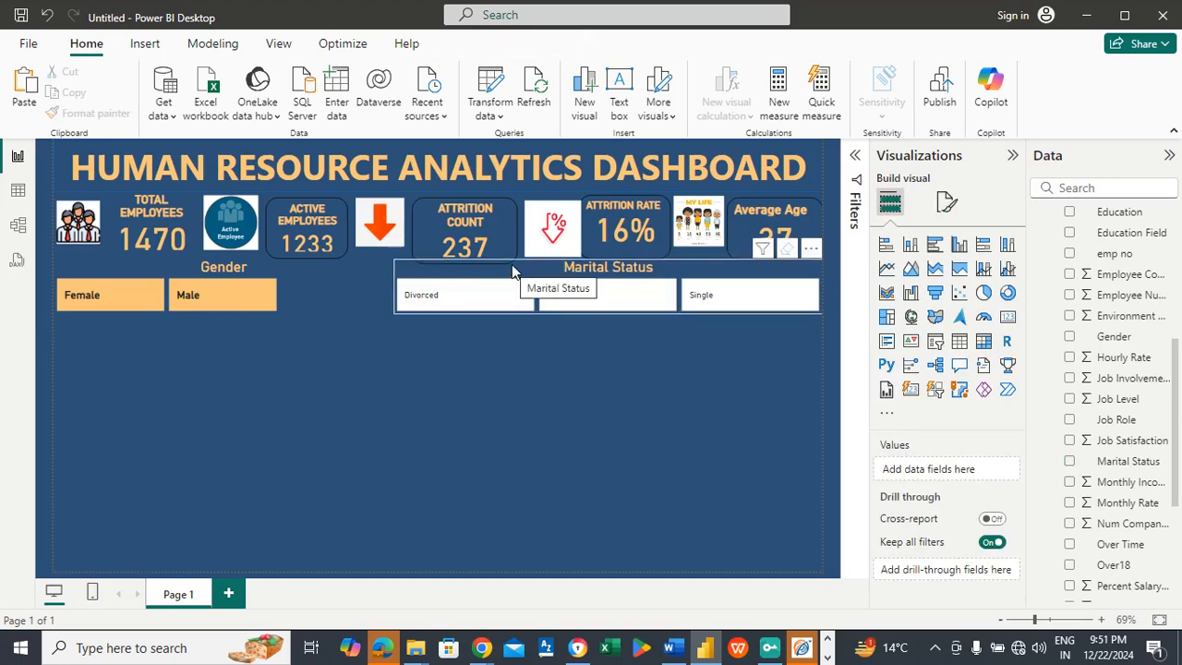
Step: Lower the Marital Status slicer's upper edge slightly below the KPI cards and extend its lower edge downward
left_click(609, 312)
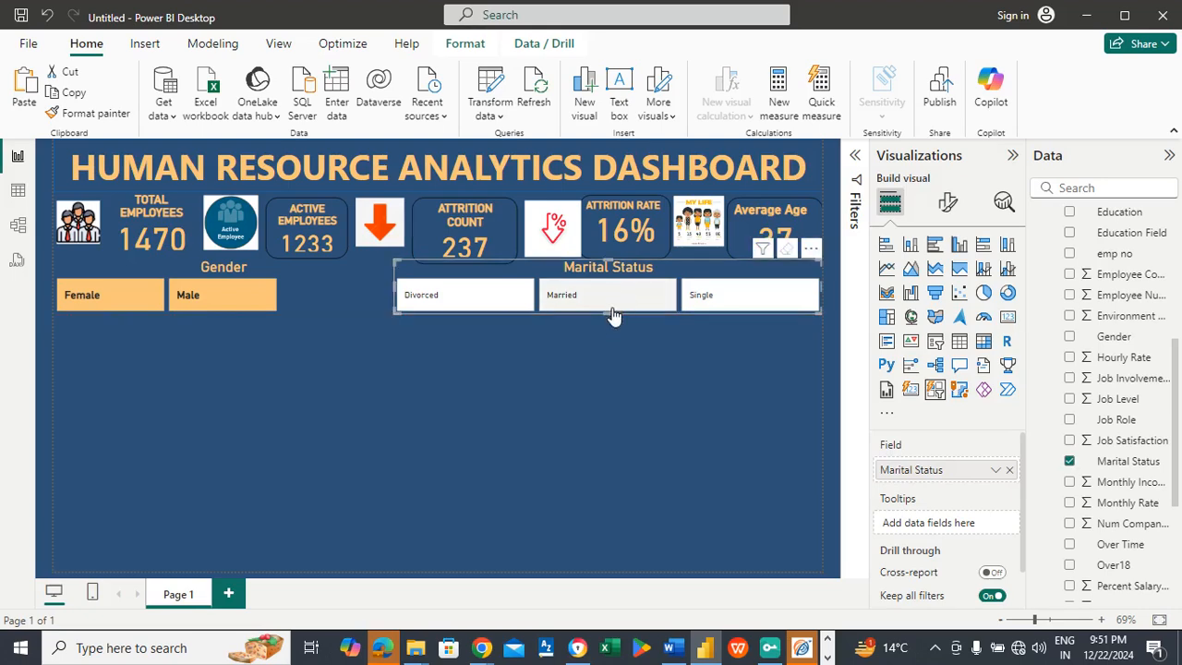
left_click_drag(607, 312, 604, 319)
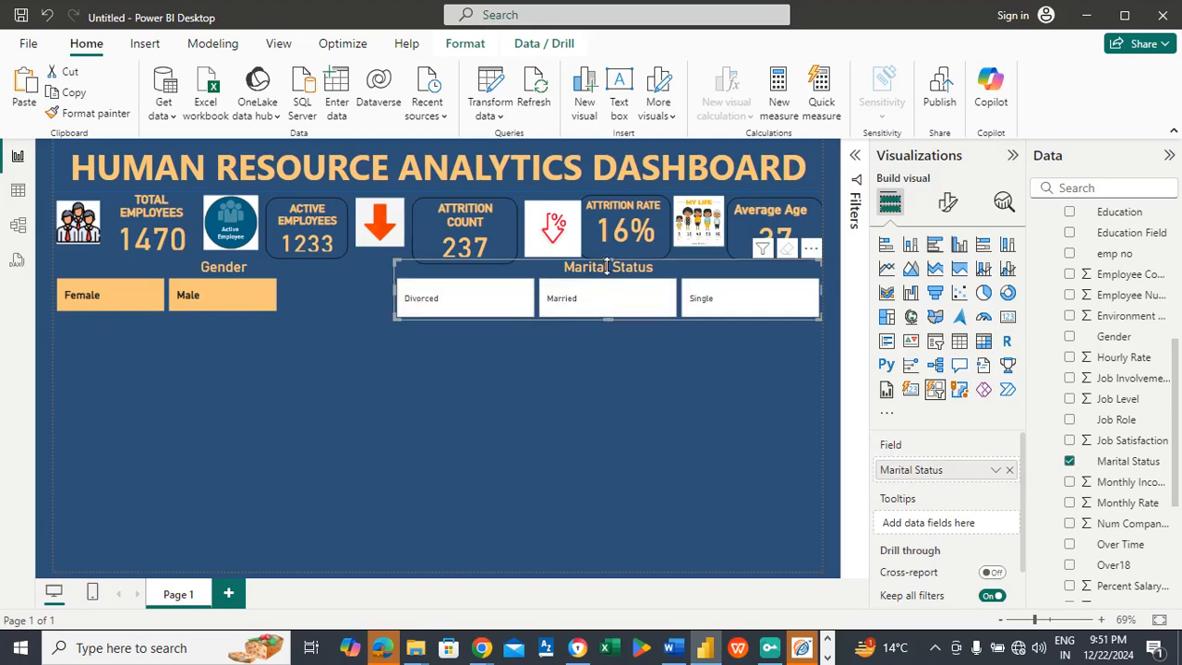
left_click_drag(605, 260, 609, 267)
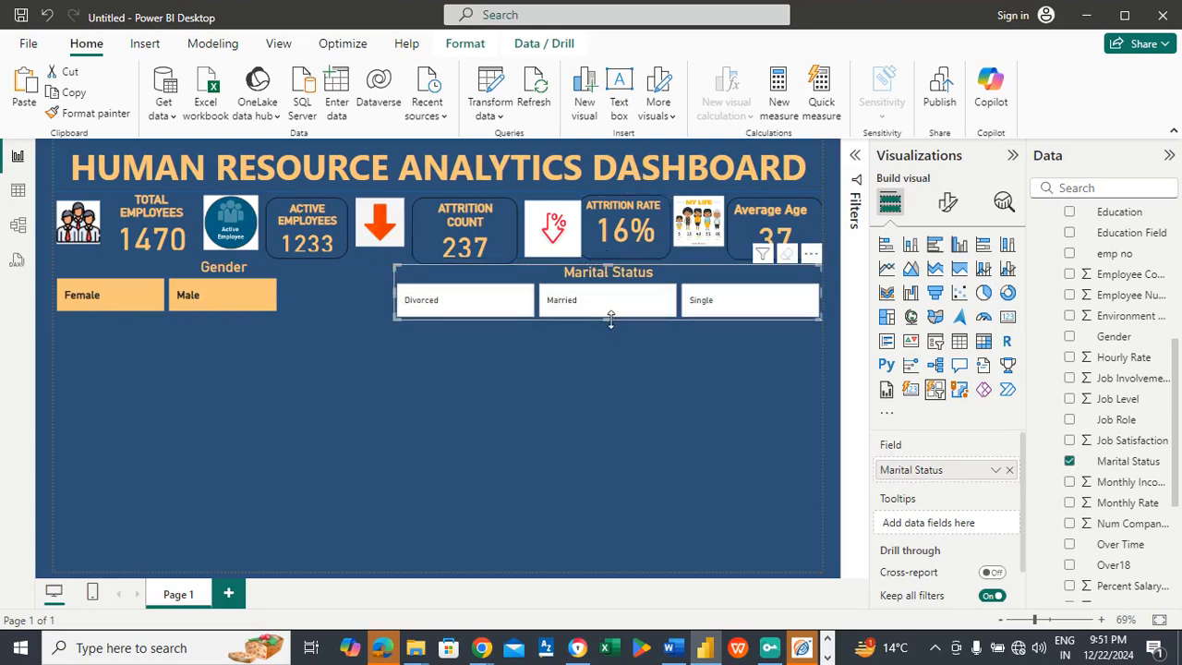
left_click_drag(609, 319, 609, 327)
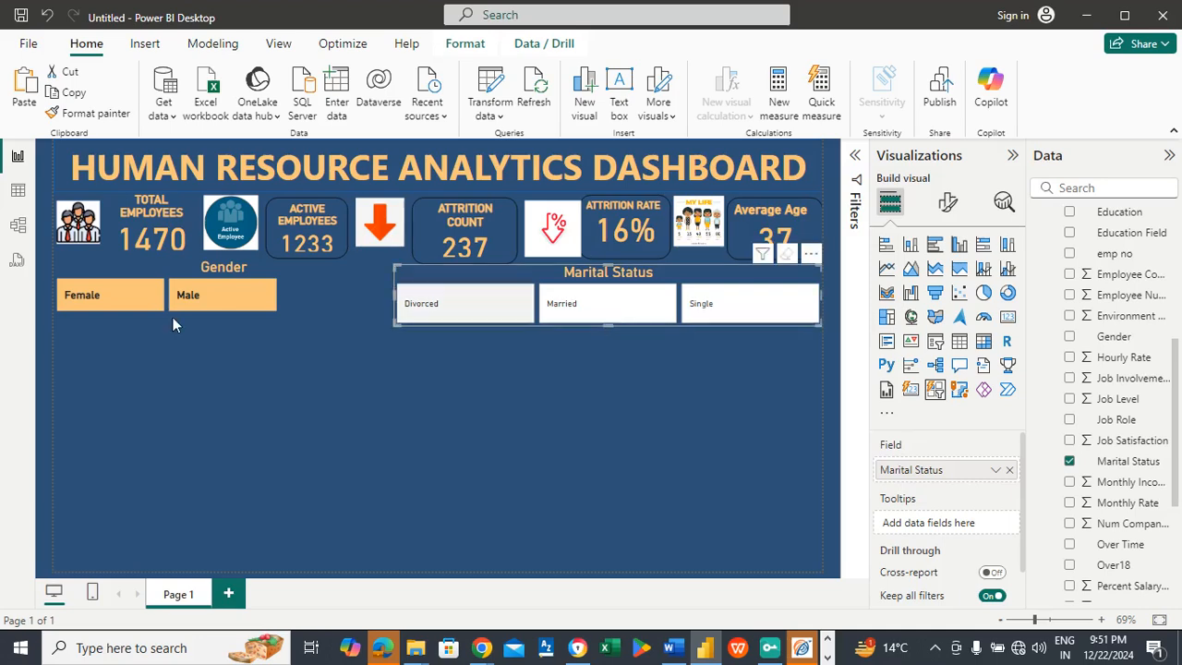
Step: Extend the Gender slicer down to the Marital Status slicer's lower edge and copy its formatting to that slicer with Format painter
left_click(301, 294)
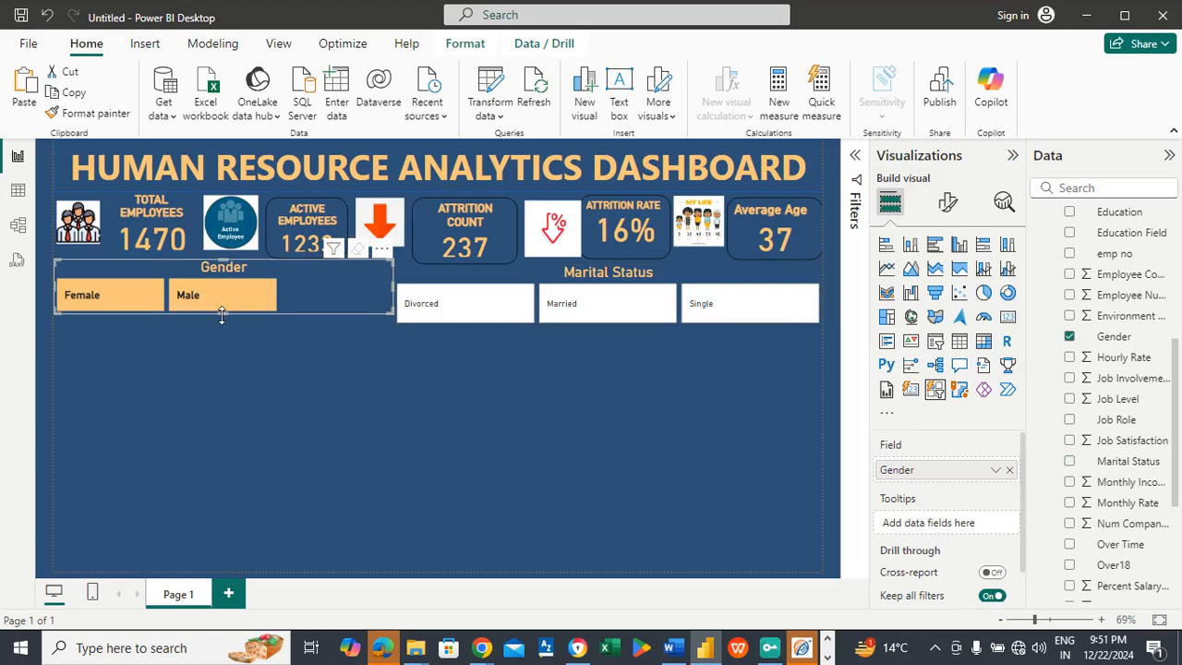
left_click_drag(222, 316, 223, 323)
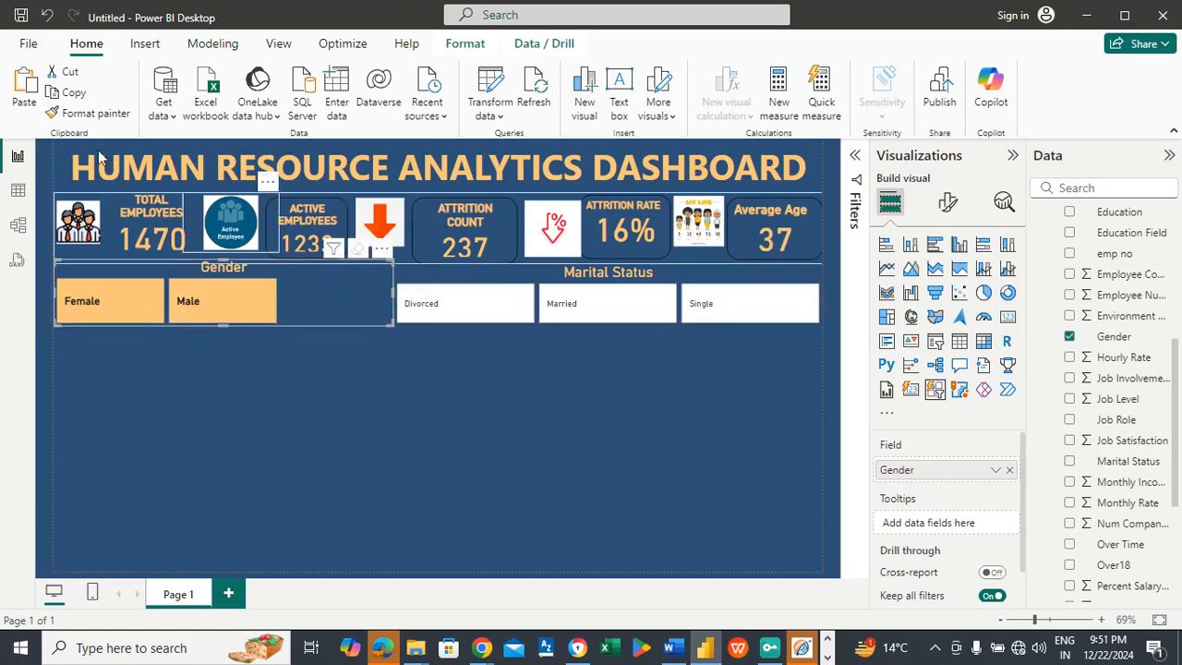
left_click(85, 114)
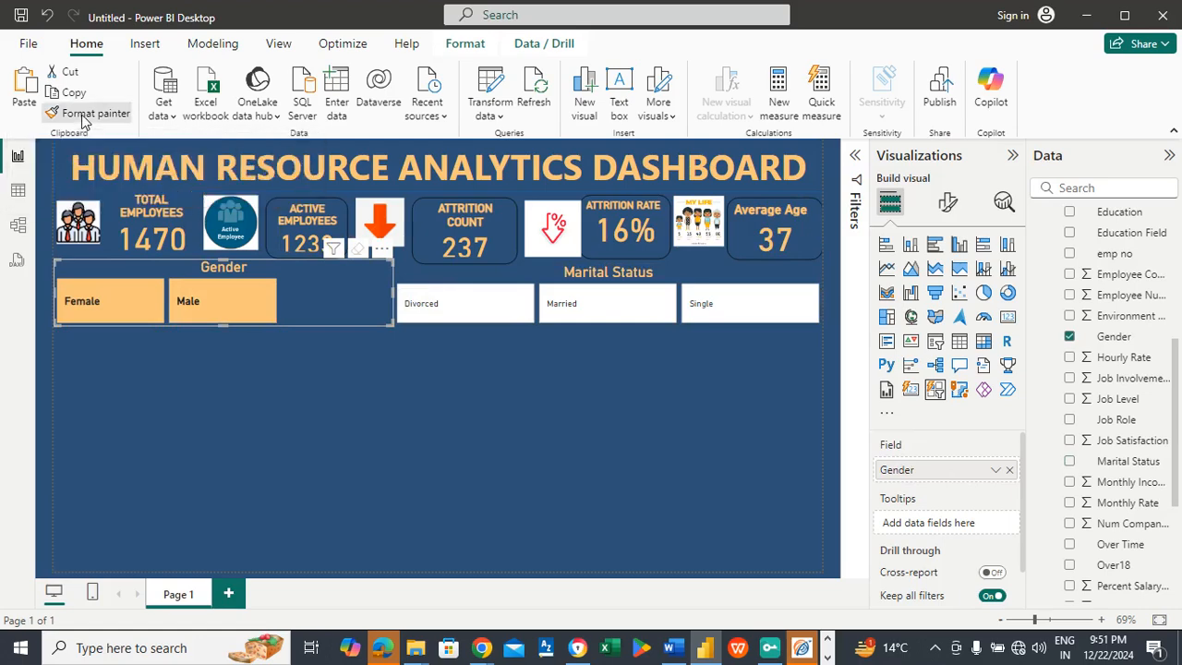
left_click(464, 282)
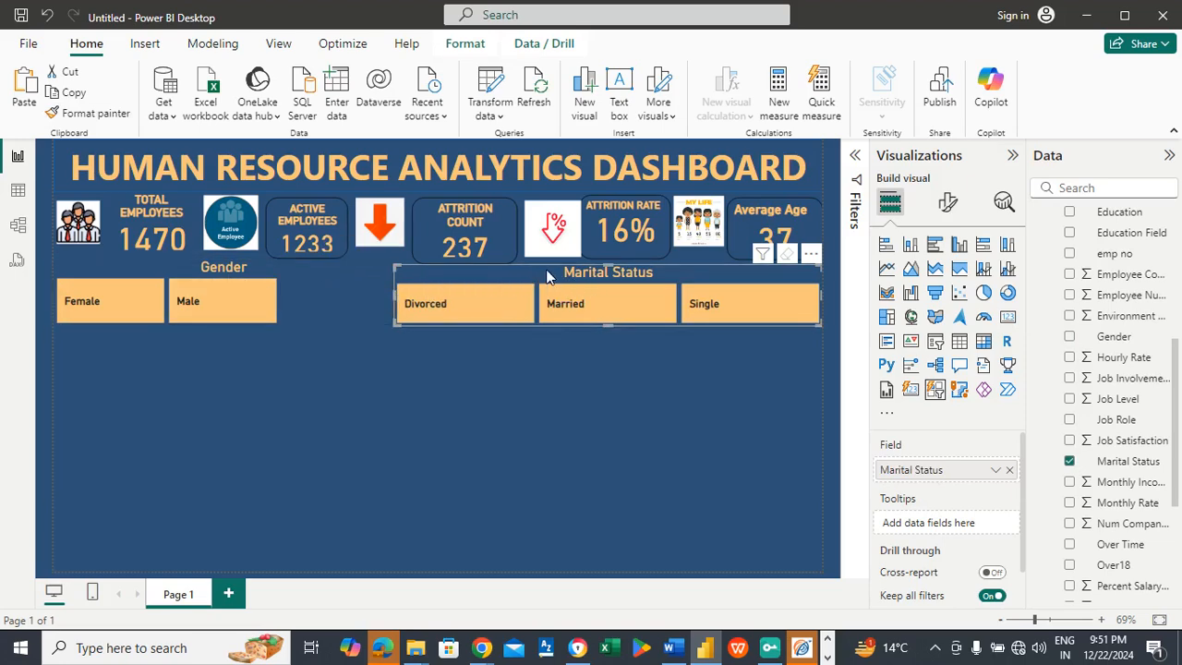
Step: Group the Gender and Marital Status slicers together
left_click(321, 273)
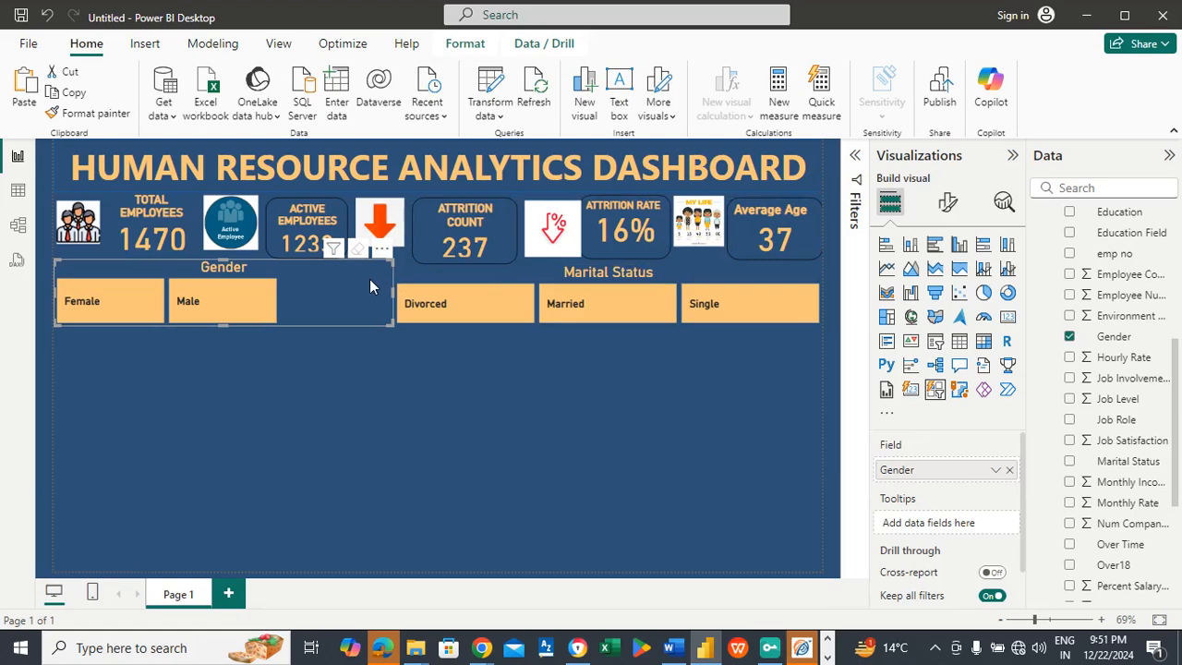
left_click(449, 277)
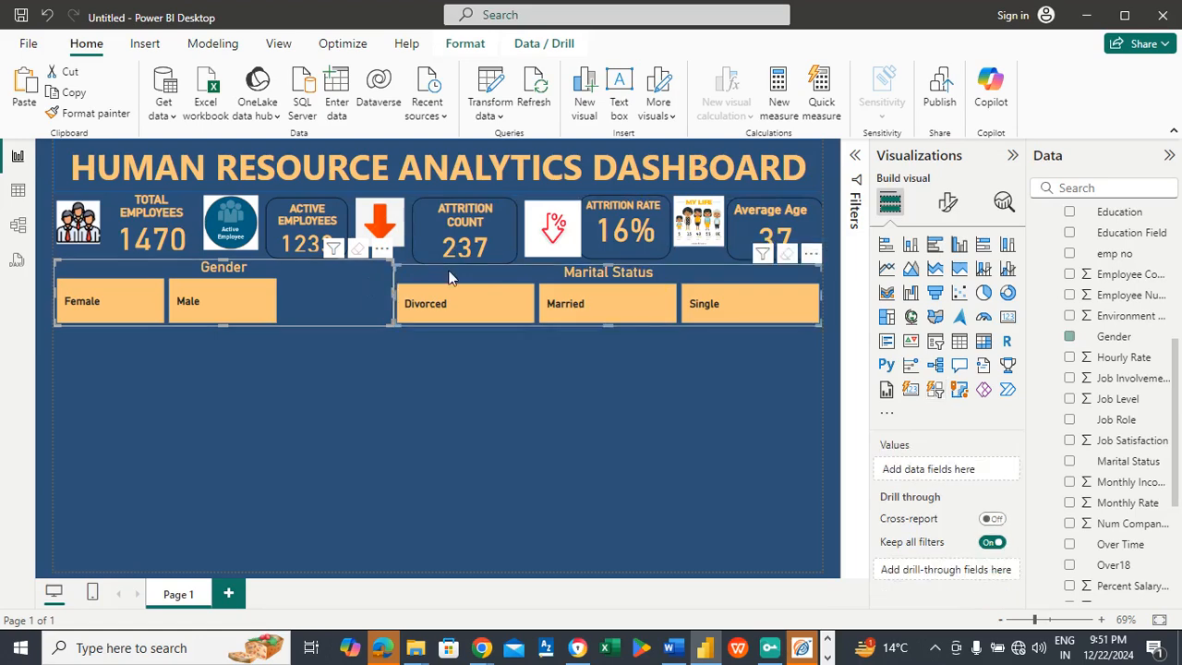
left_click(342, 43)
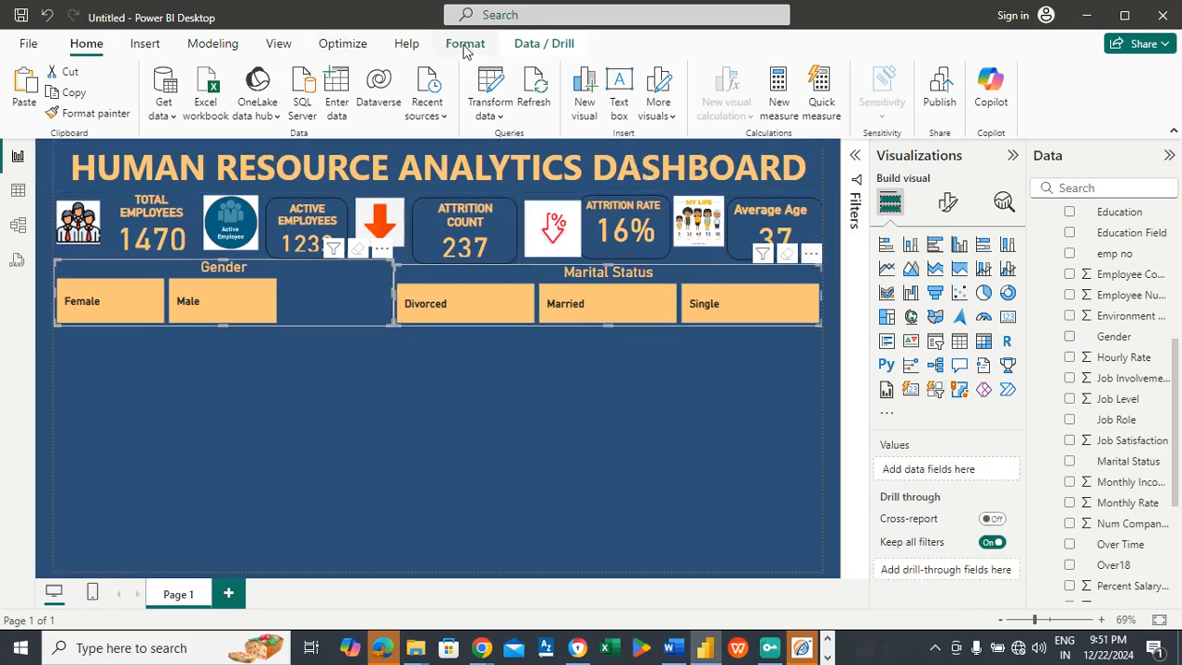
left_click(465, 46)
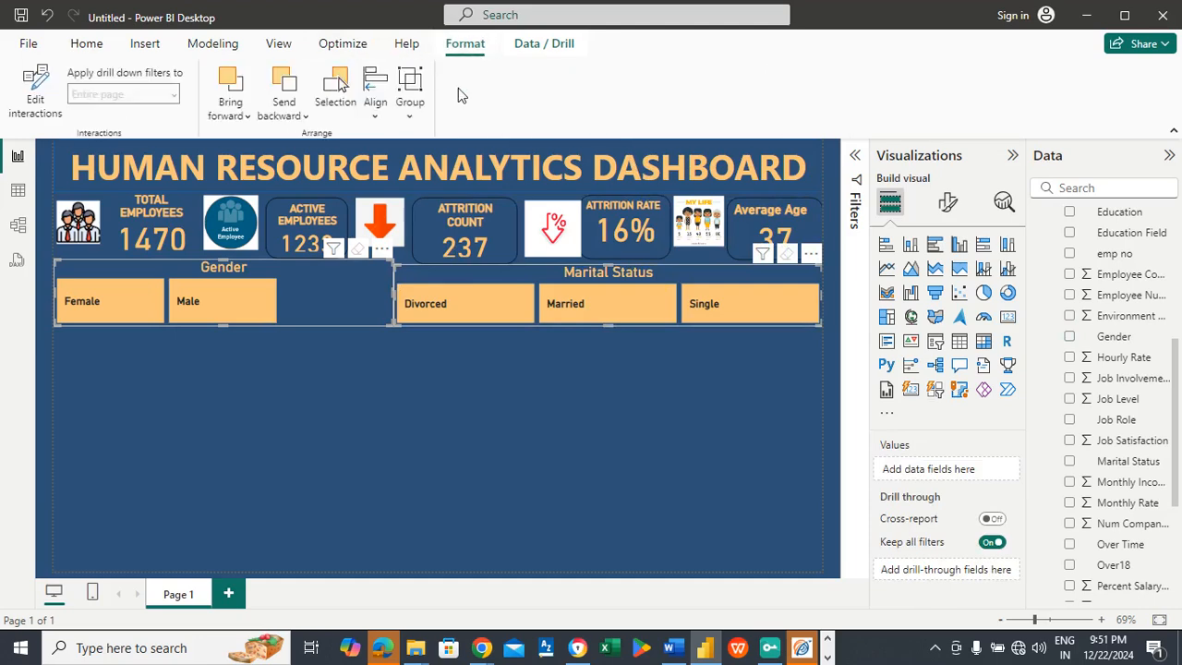
left_click(412, 115)
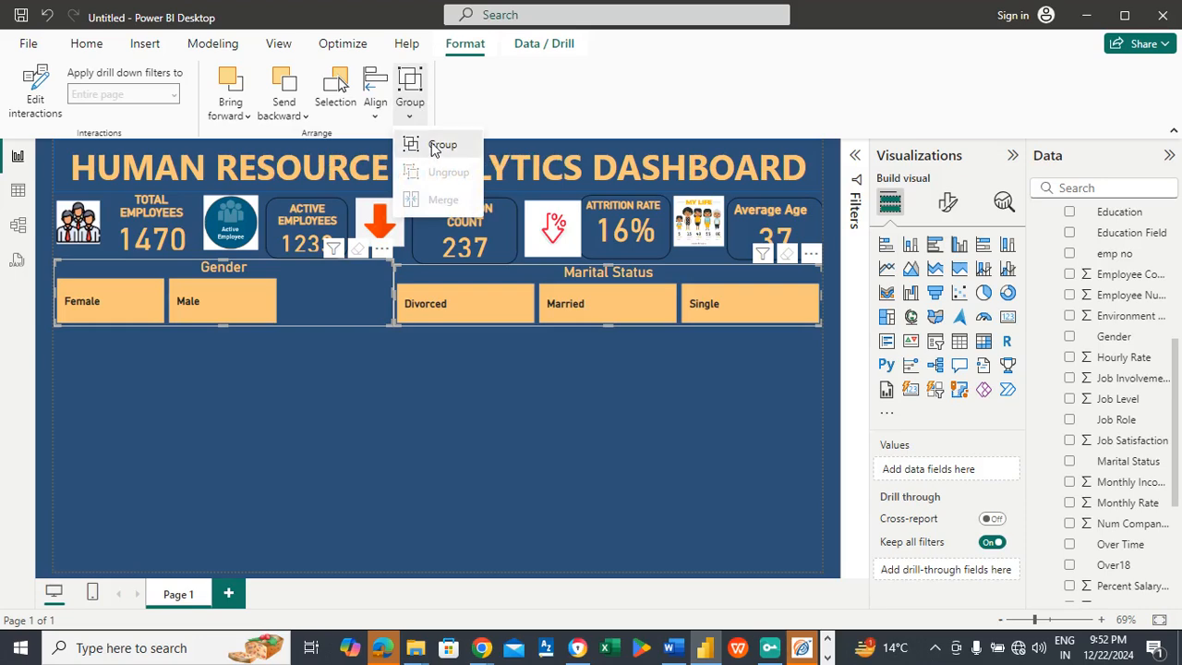
left_click(434, 148)
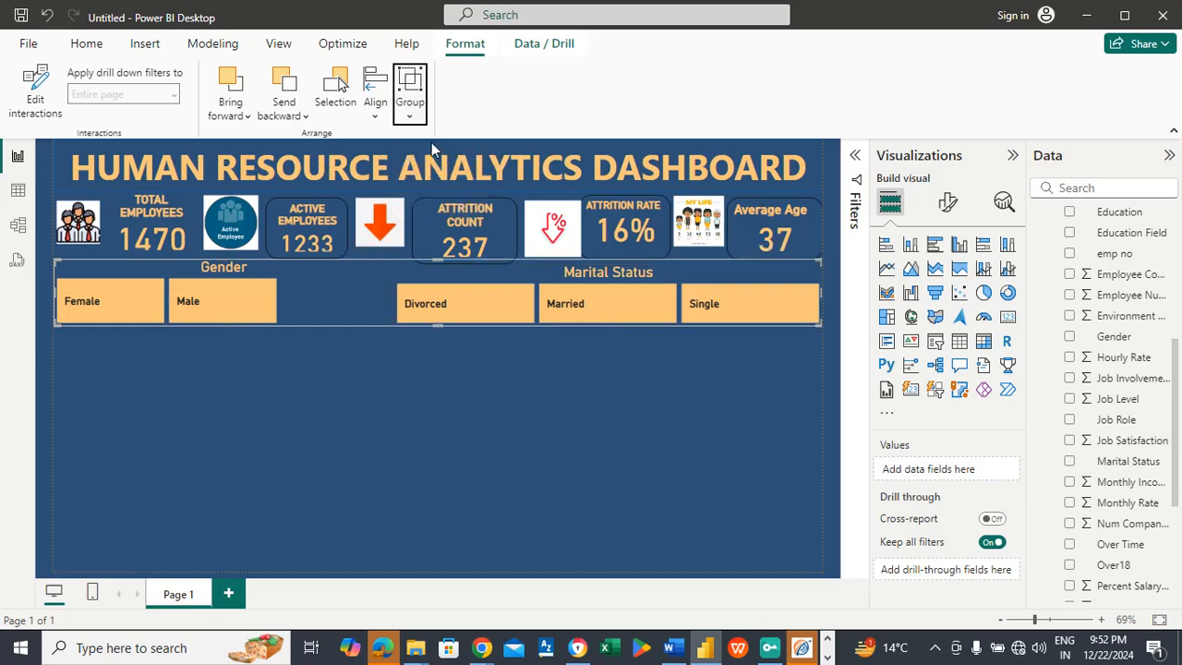
left_click(329, 383)
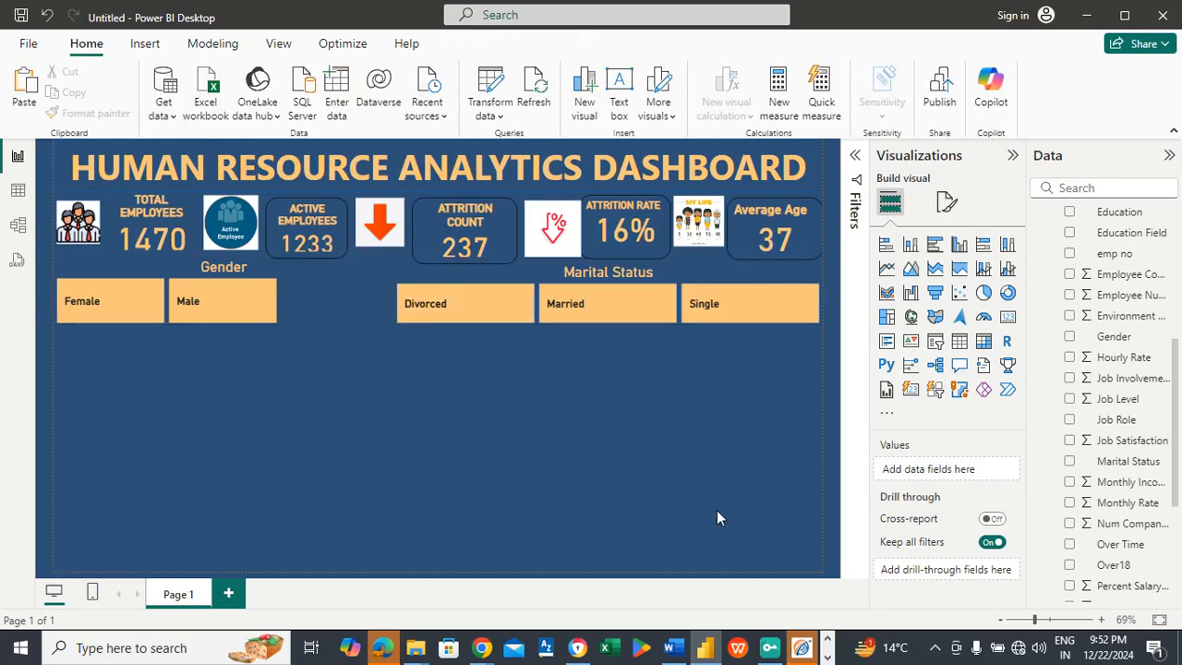
Step: Check the required chart list in the Word document, return to Power BI and place an empty clustered column chart just below the Gender slicer
left_click(672, 647)
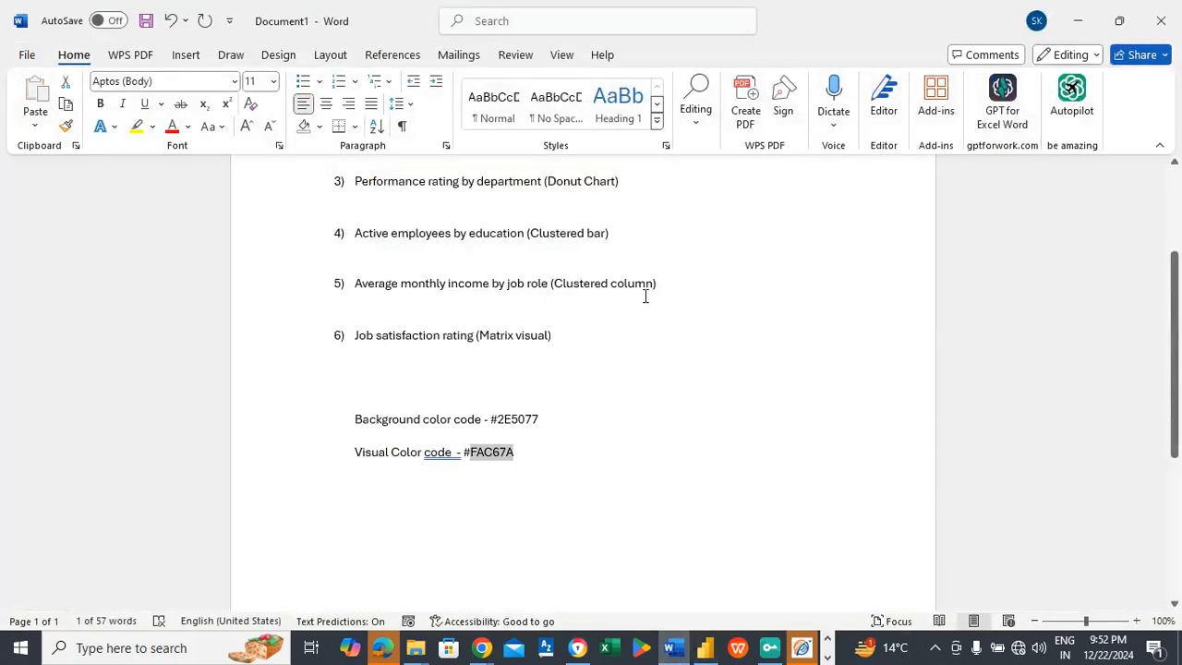
scroll(1179, 386, "up", 3)
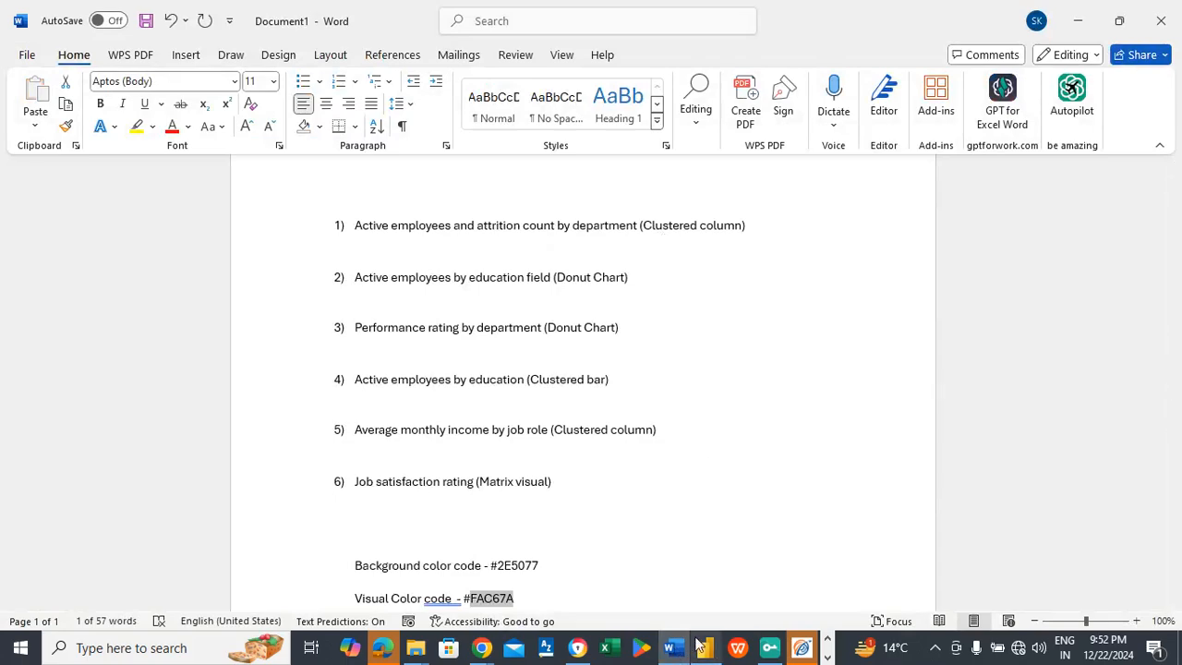
mouse_move(700, 644)
left_click(688, 599)
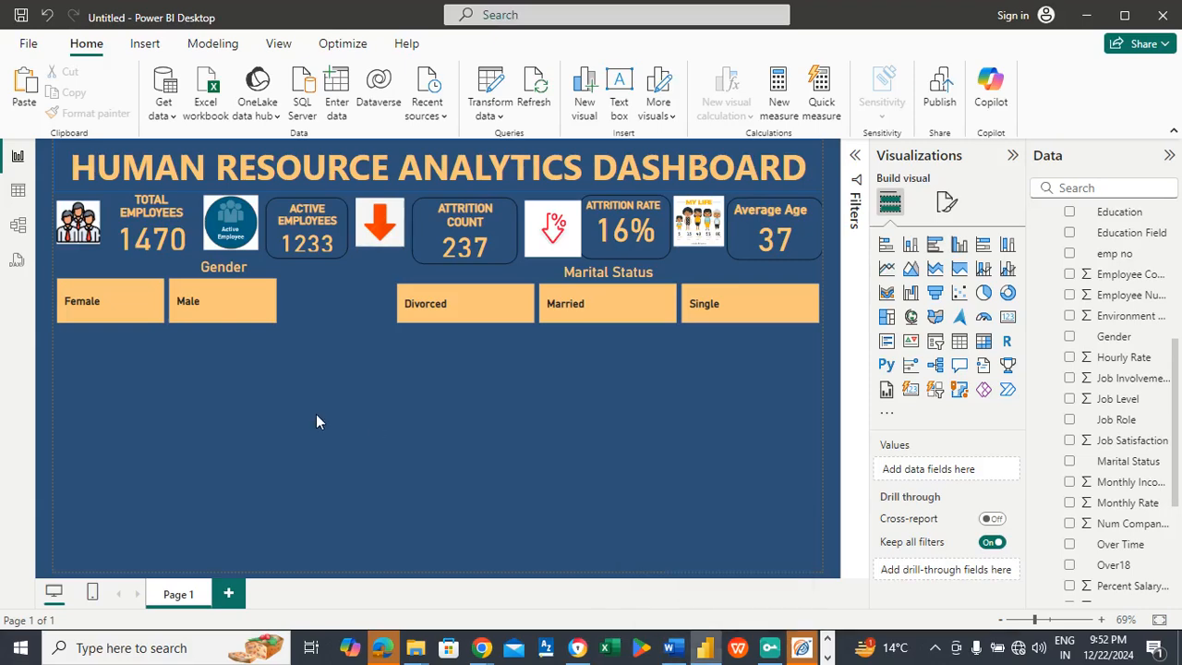
left_click(958, 259)
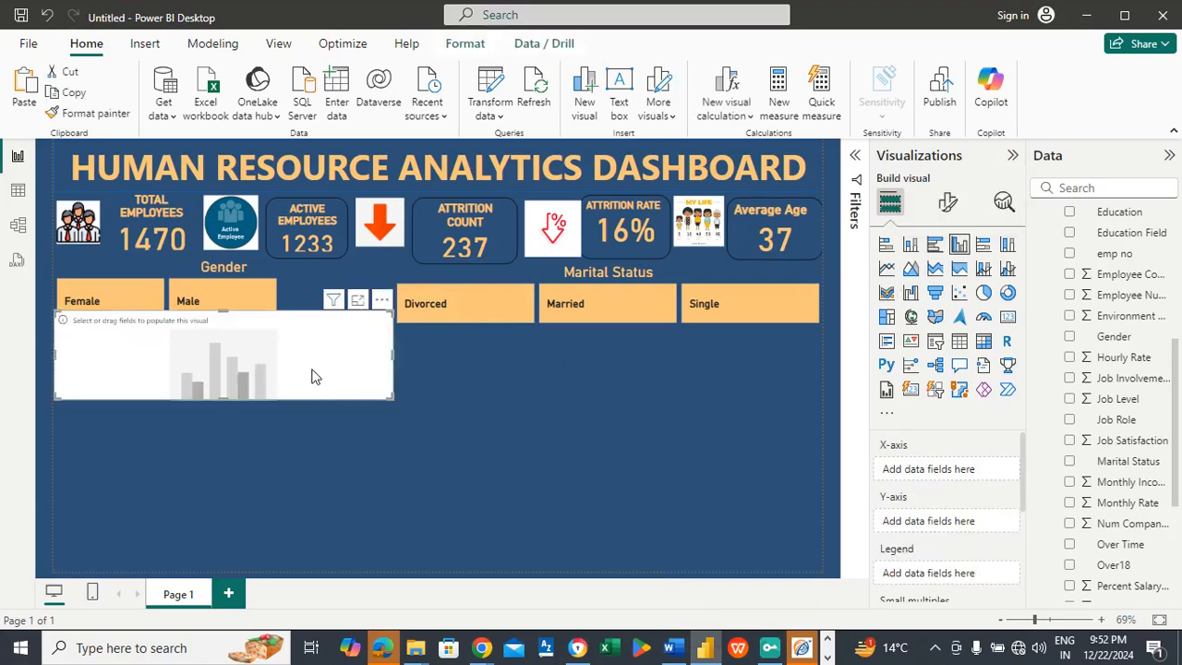
left_click_drag(311, 367, 305, 376)
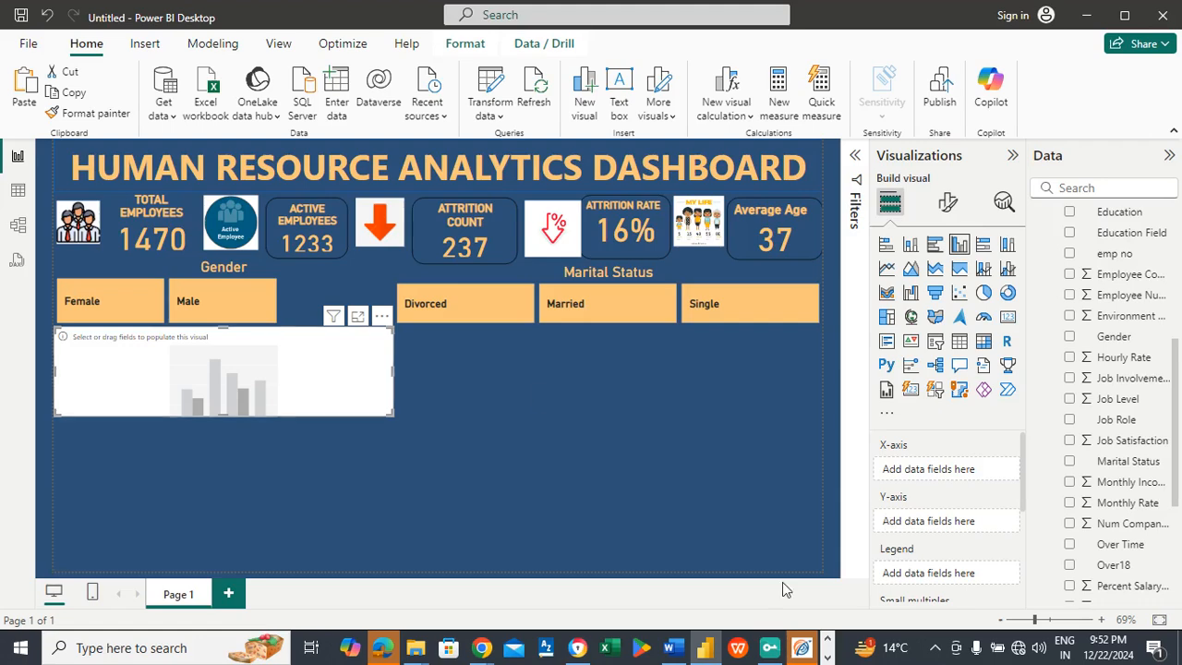
Step: Look up the first chart's required fields in the Word document's chart list
mouse_move(681, 649)
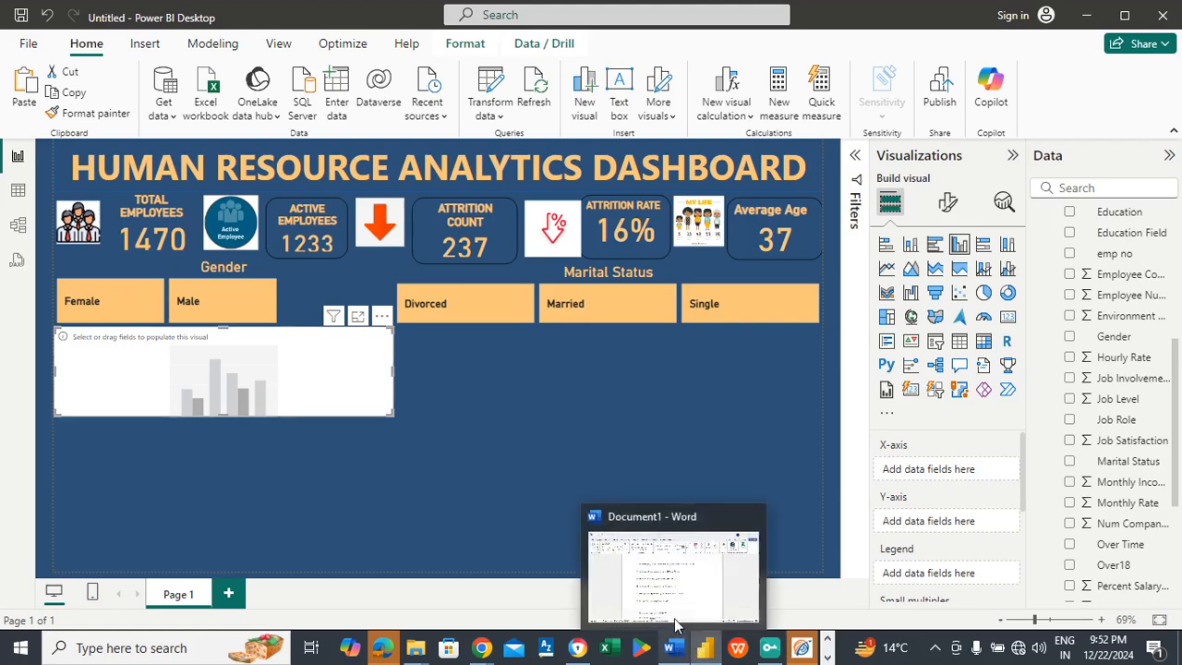
mouse_move(671, 583)
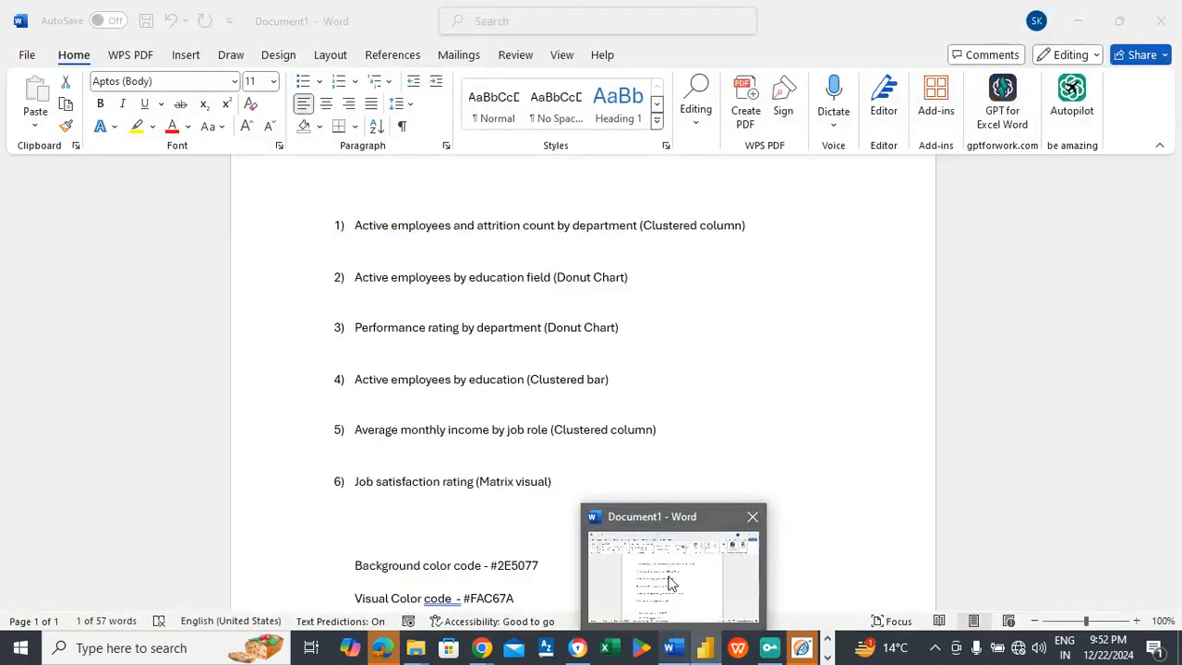
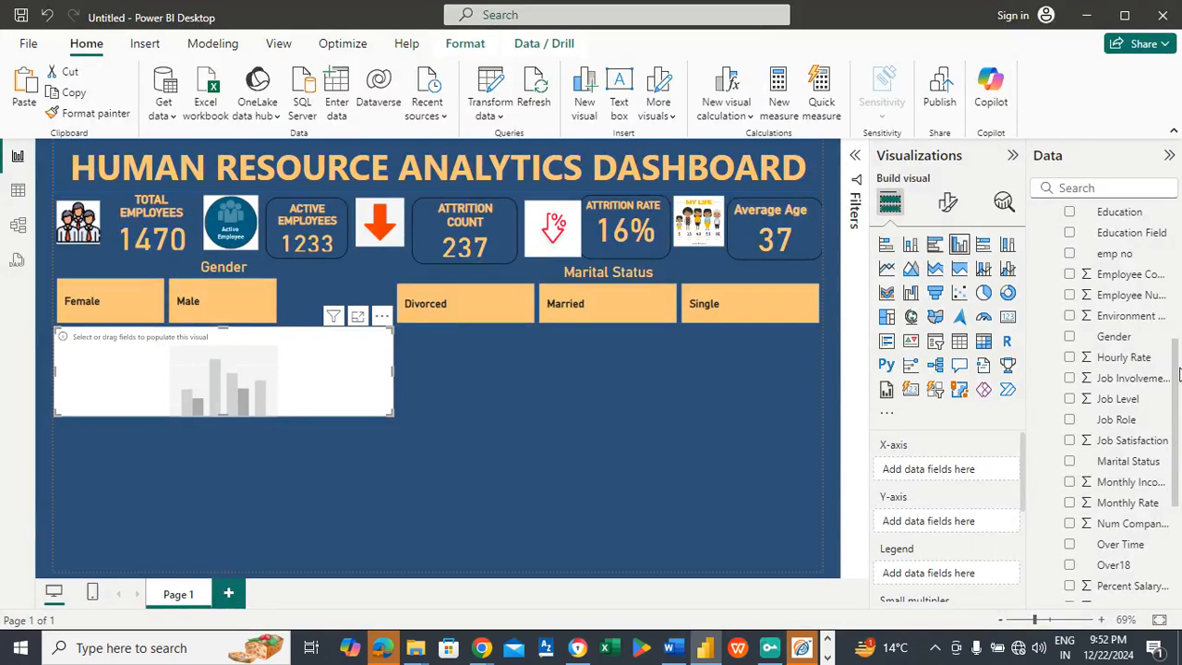
Step: Populate the empty column chart with Department on the X-axis and Active employees and Attrition count on the Y-axis
left_click_drag(1178, 372, 1176, 317)
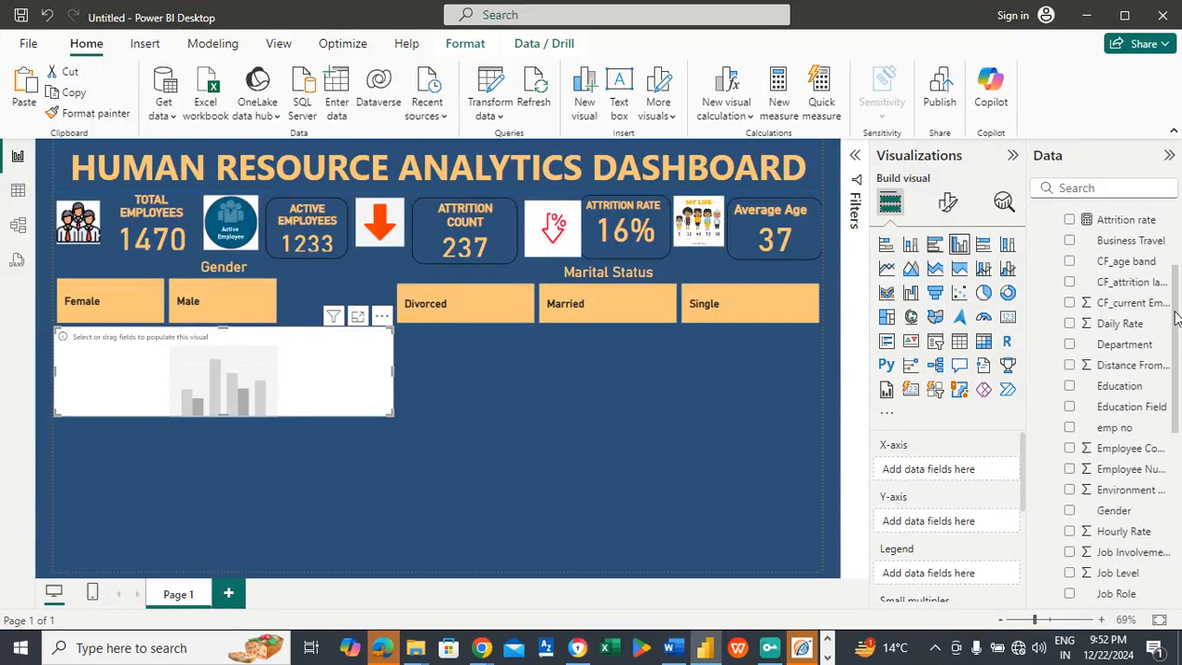
left_click_drag(1123, 344, 970, 468)
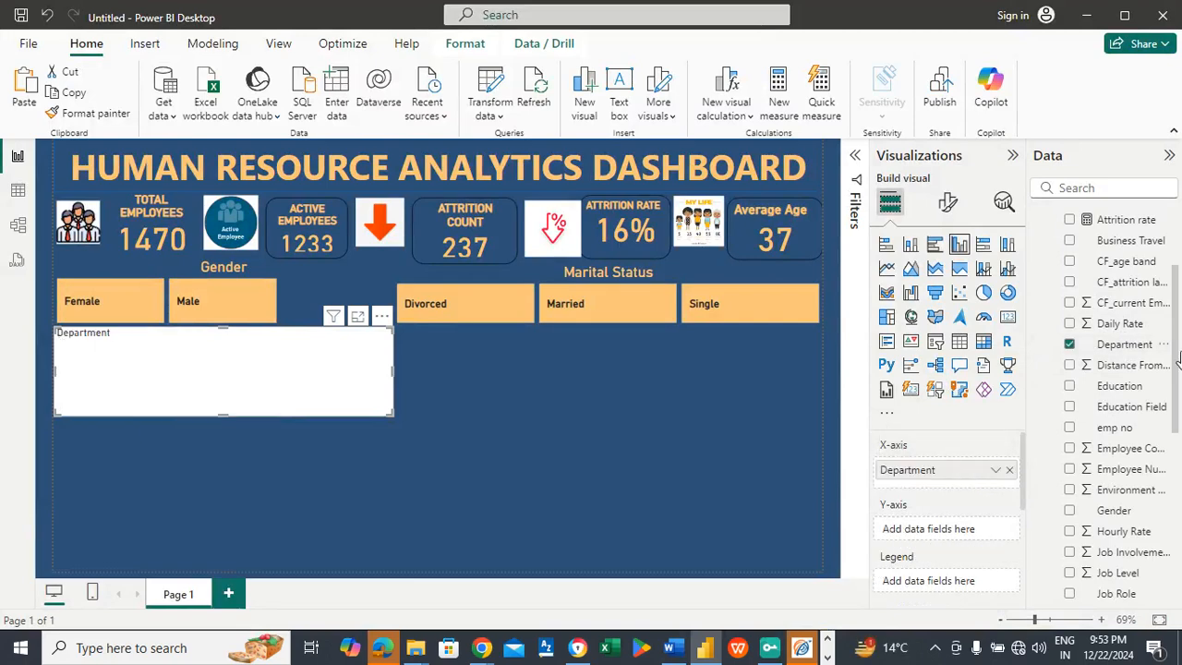
scroll(1117, 305, "up", 3)
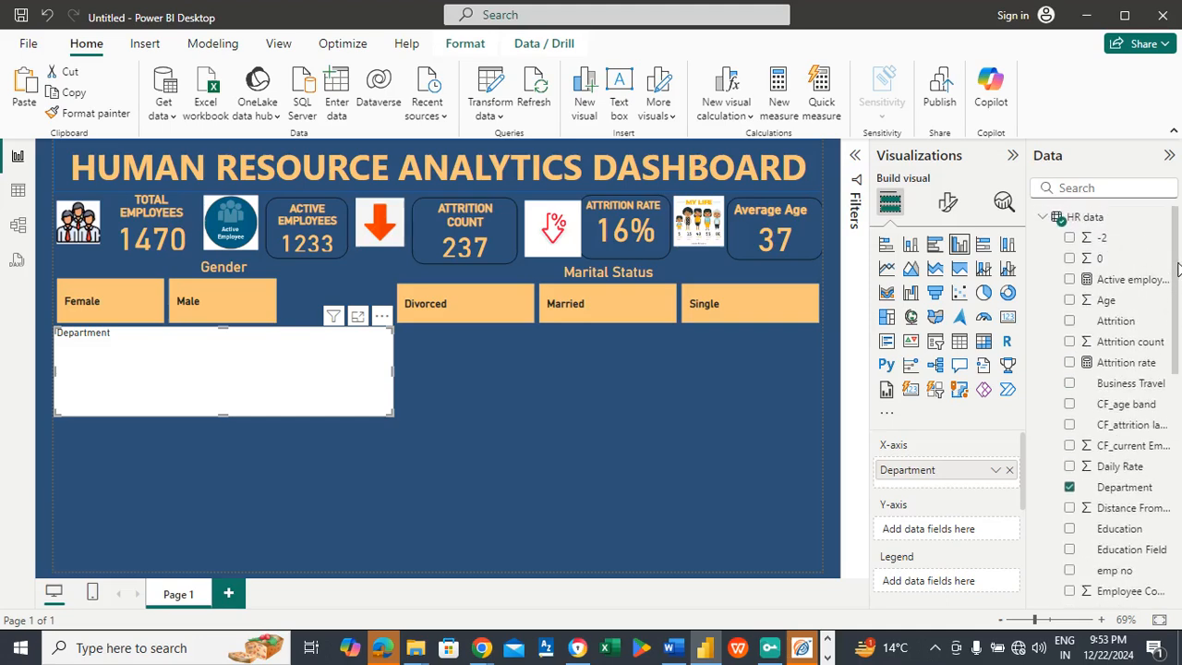
left_click_drag(1114, 286, 950, 530)
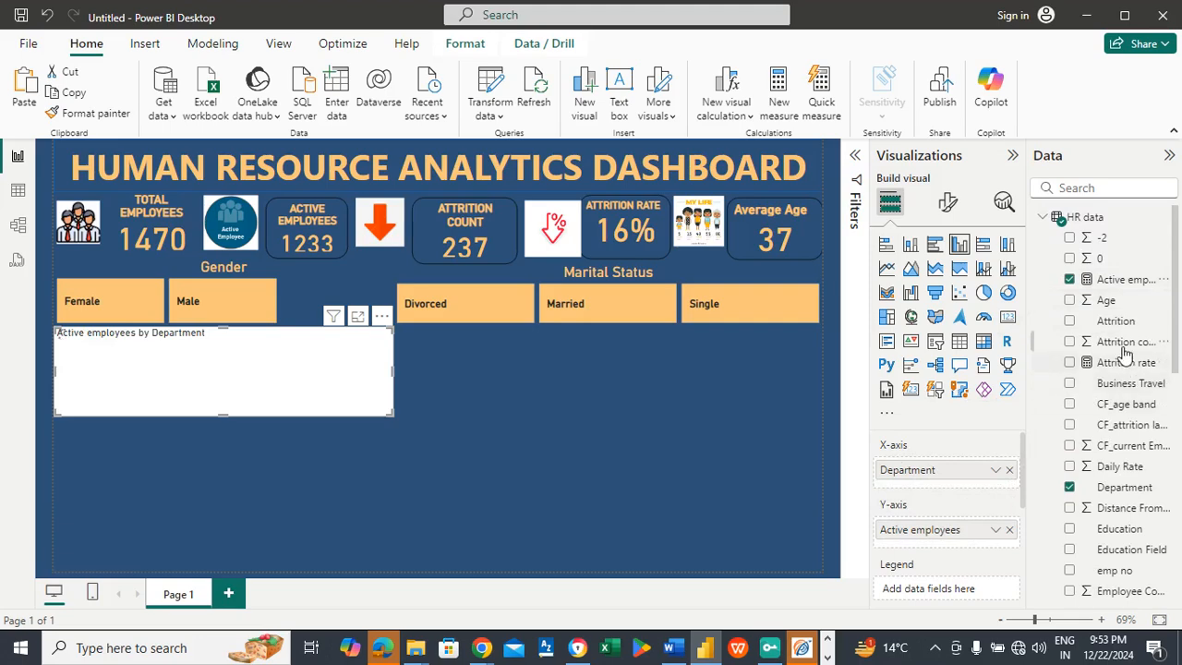
left_click_drag(1124, 347, 951, 545)
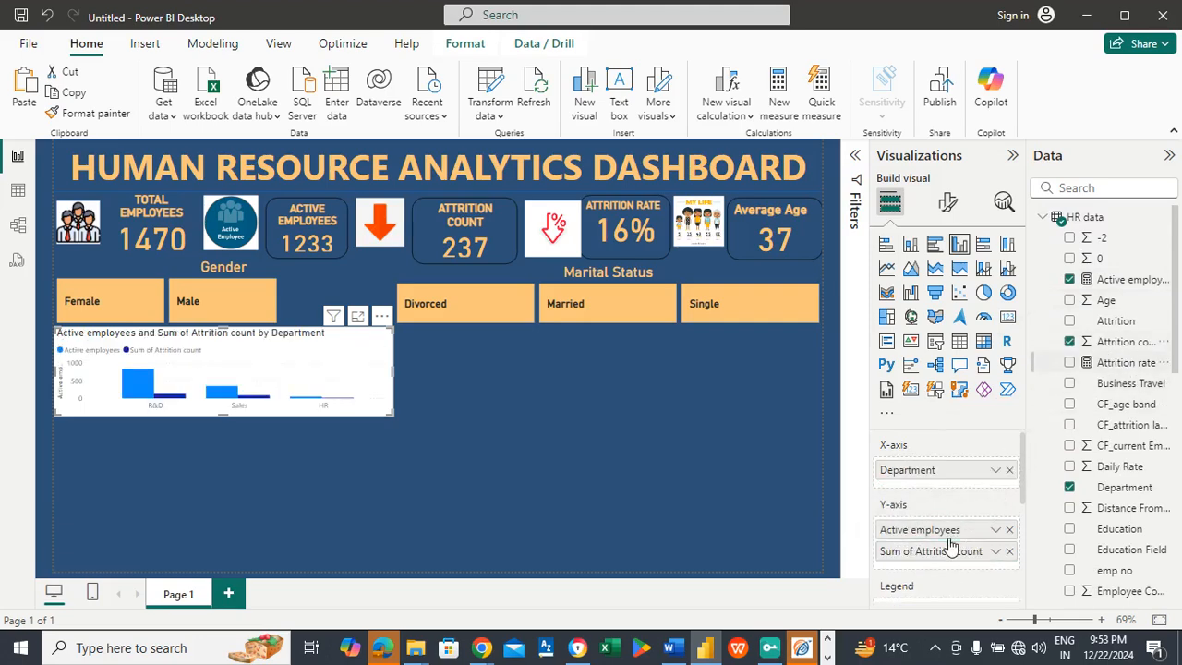
Step: Turn off the background of the department column chart
left_click(951, 208)
left_click(947, 279)
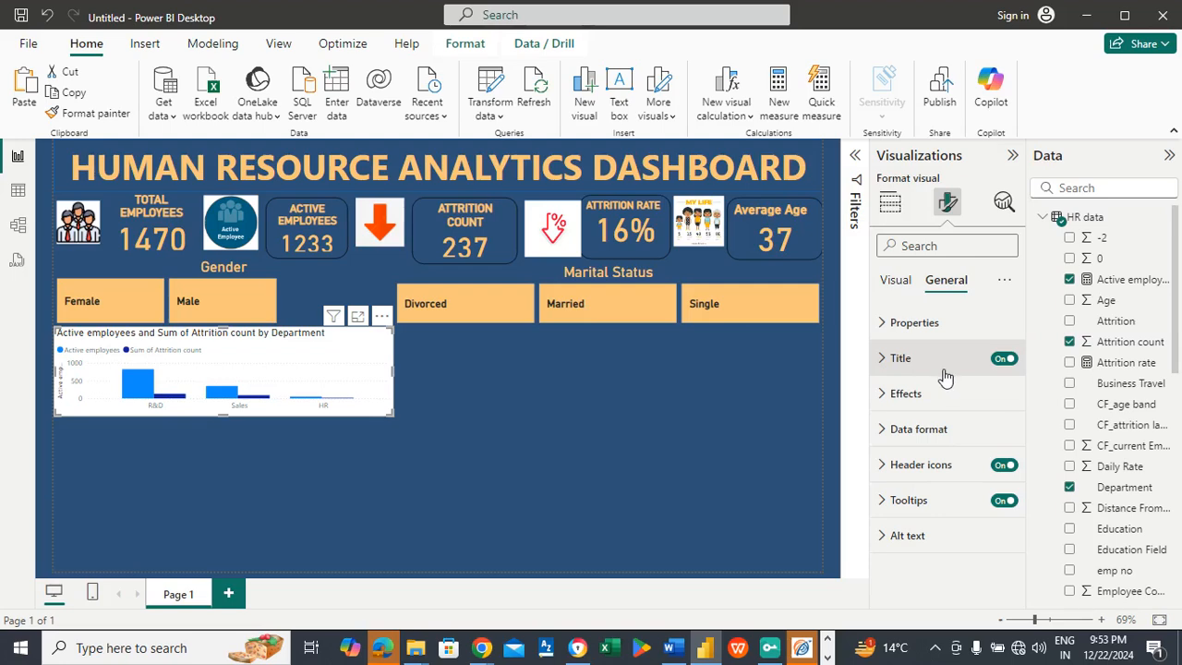
left_click(910, 394)
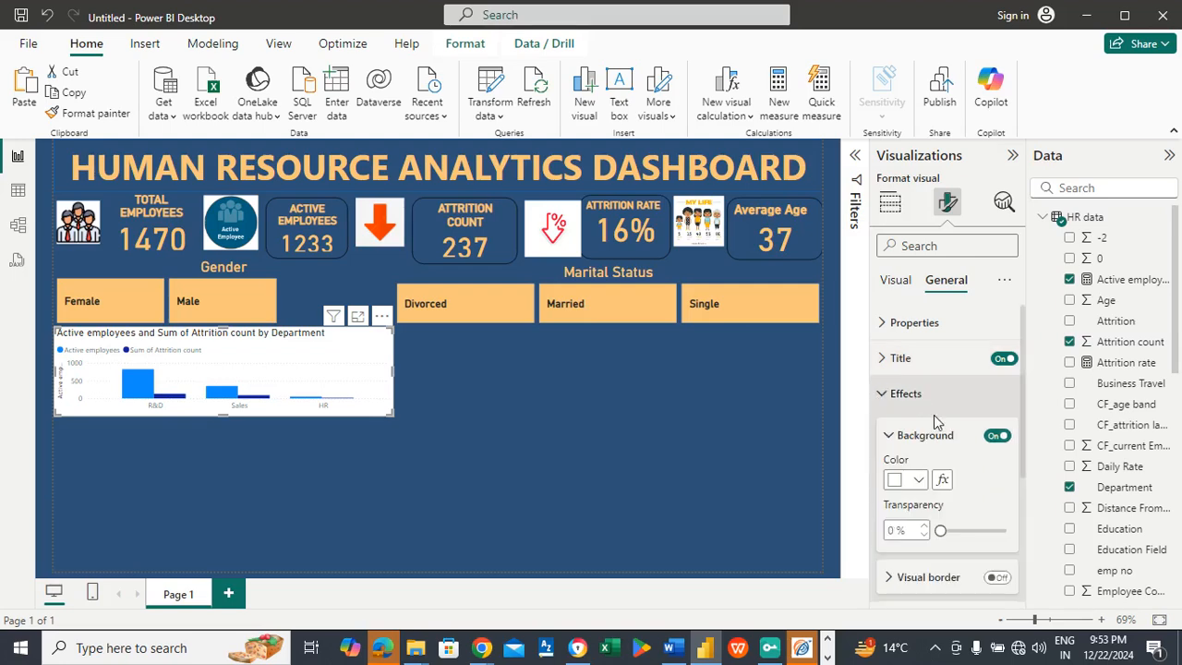
left_click(990, 437)
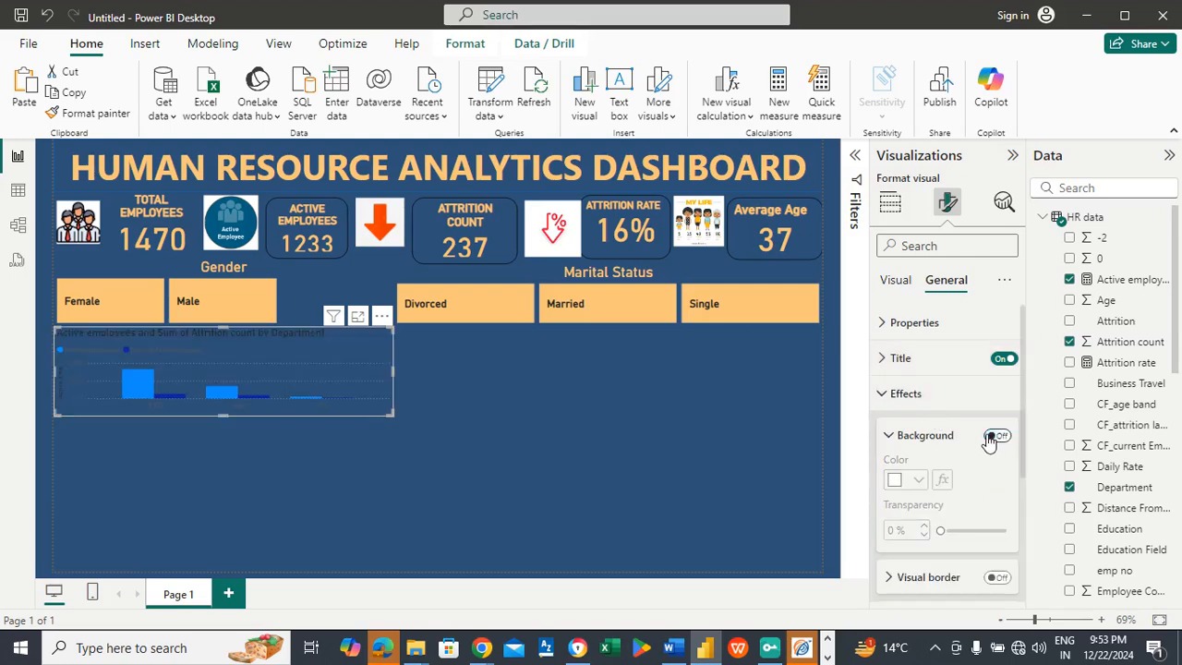
Step: Set the column color of the Active employees series to the dashboard's light orange
left_click(898, 280)
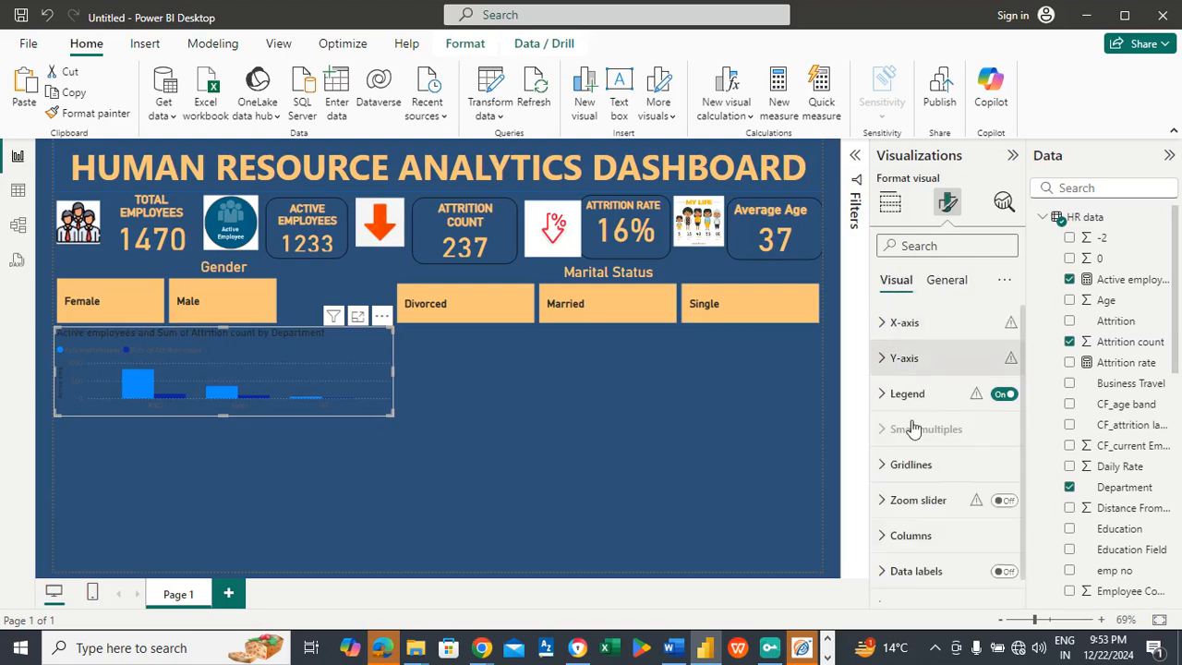
left_click(910, 535)
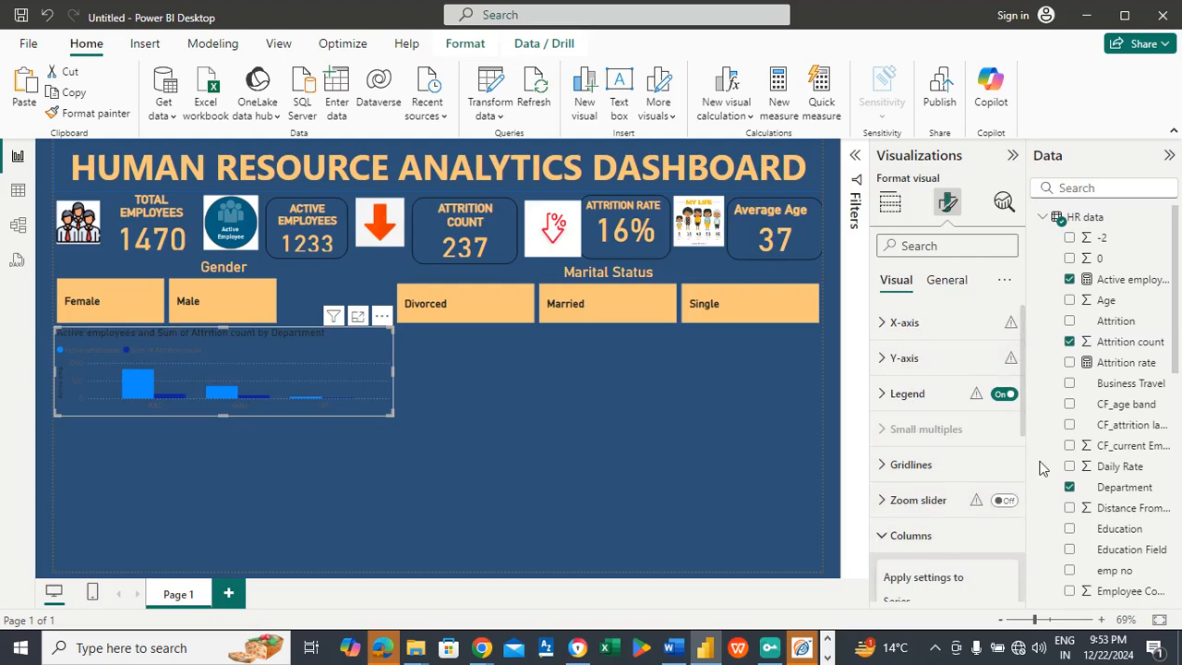
scroll(1022, 434, "down", 1)
left_click_drag(1022, 461, 1021, 491)
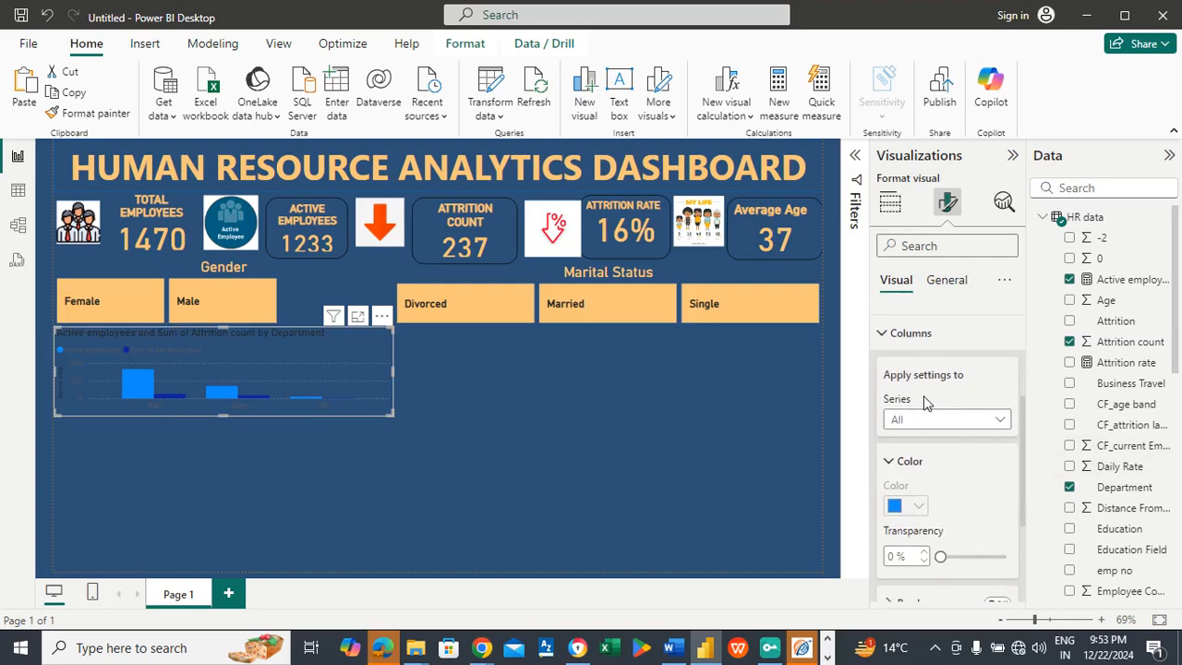
left_click(927, 420)
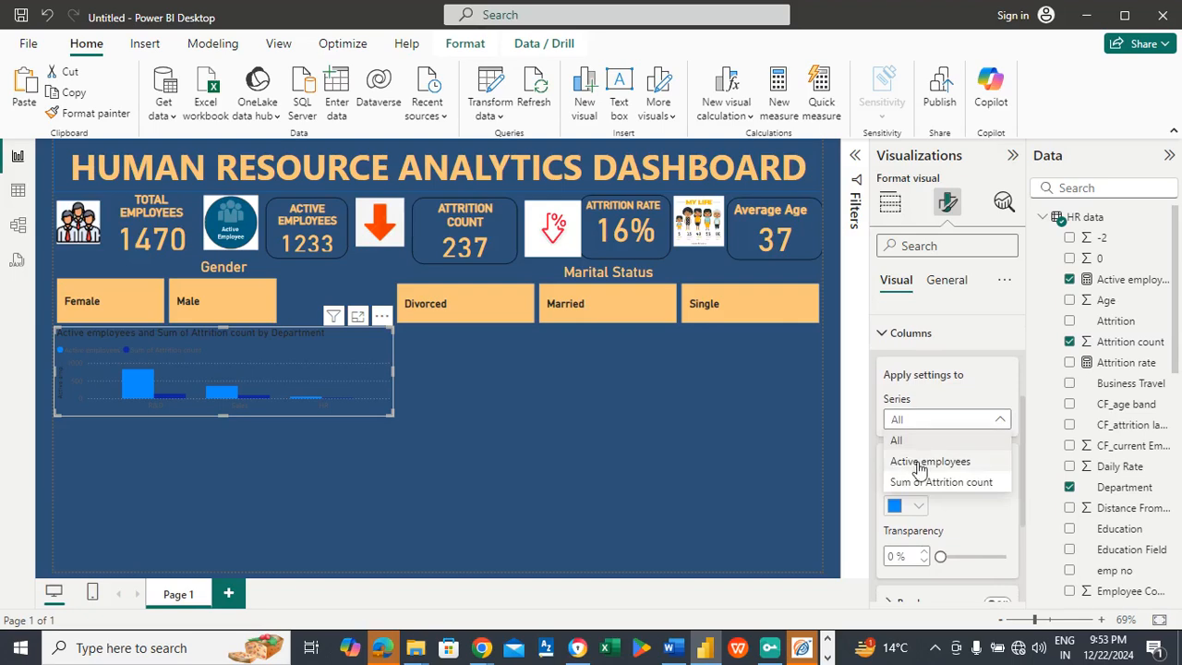
left_click(919, 464)
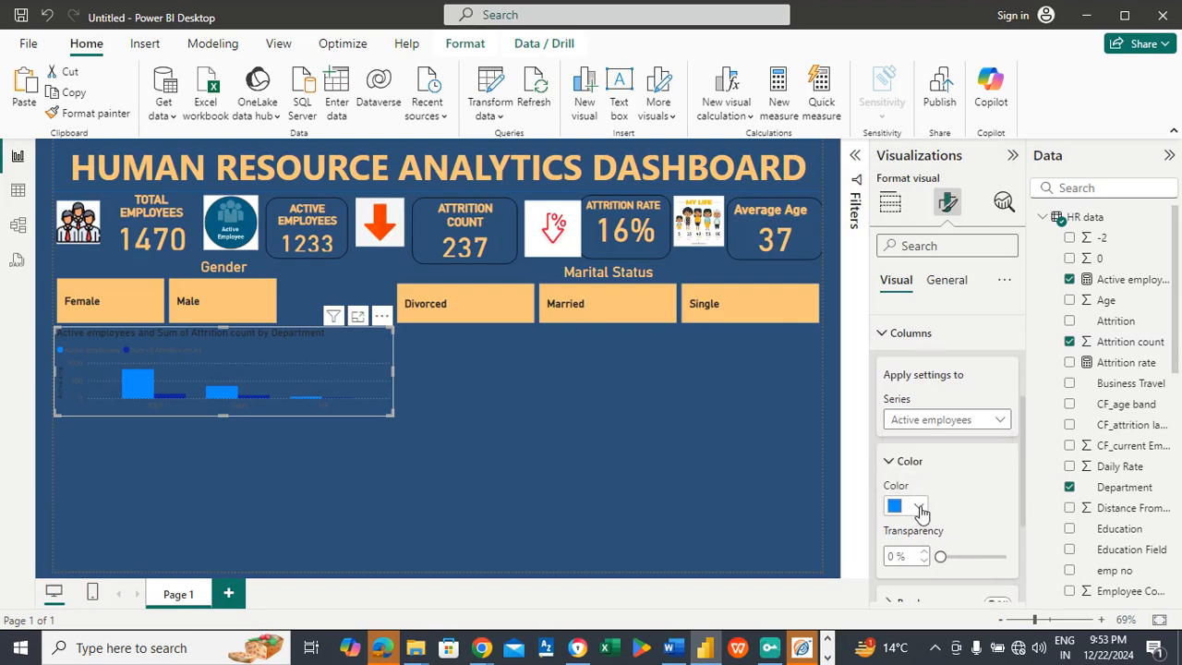
left_click(919, 506)
left_click(908, 431)
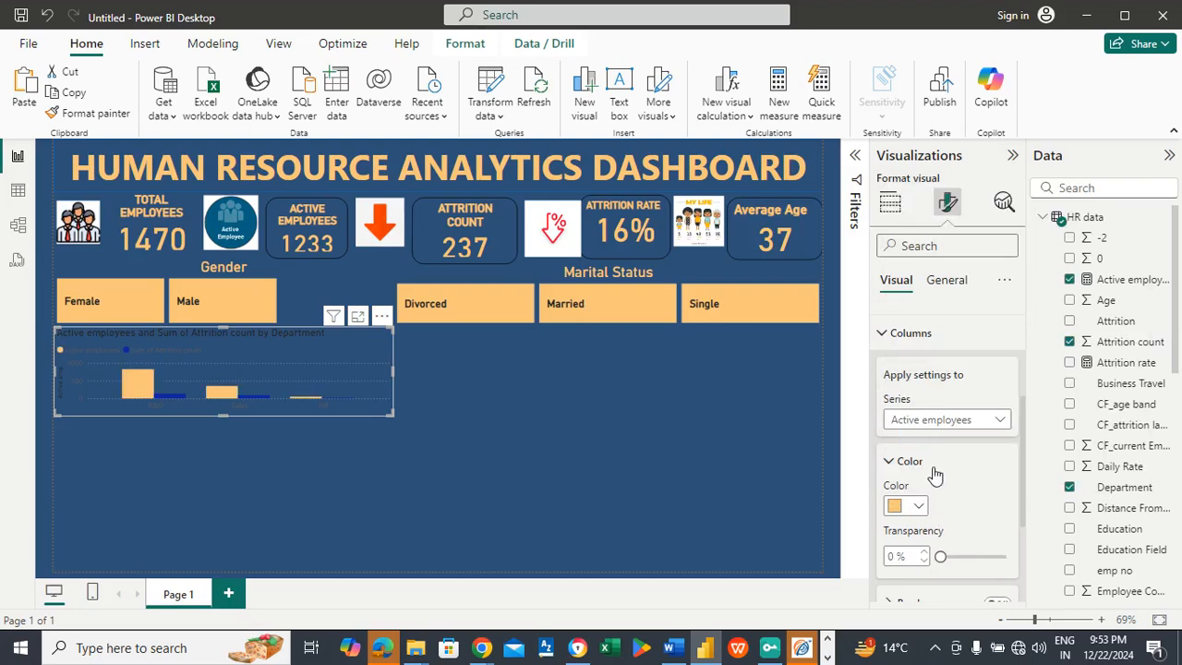
Step: Set the column color of the Sum of Attrition count series to pink
left_click(928, 425)
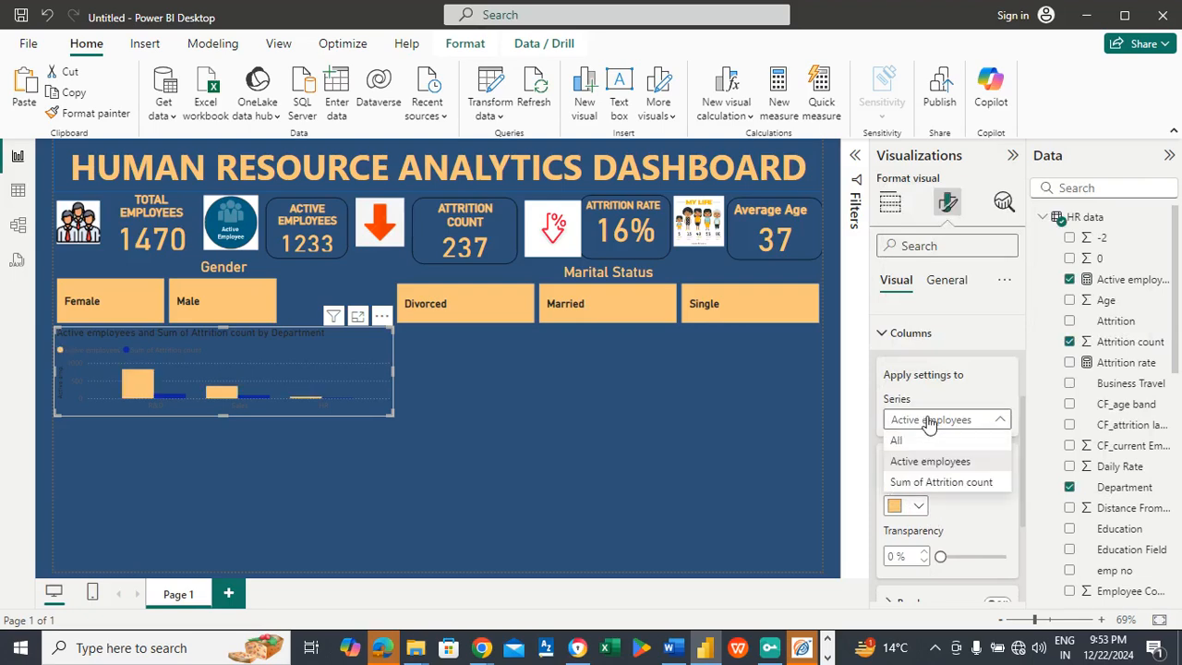
left_click(926, 486)
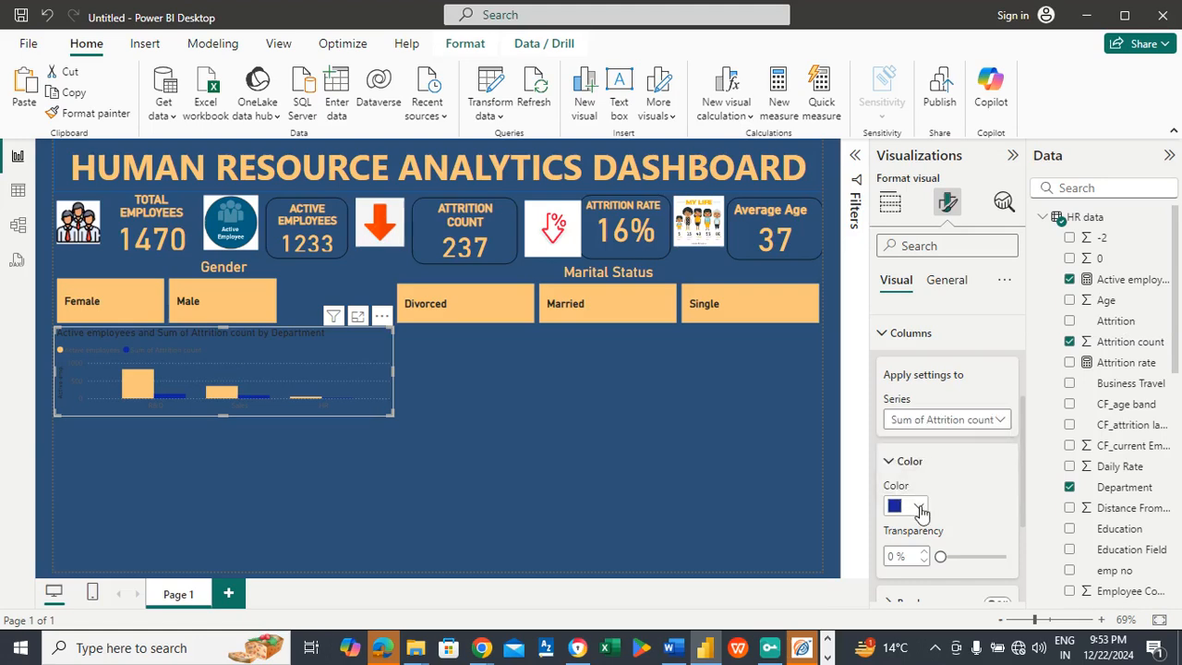
left_click(918, 507)
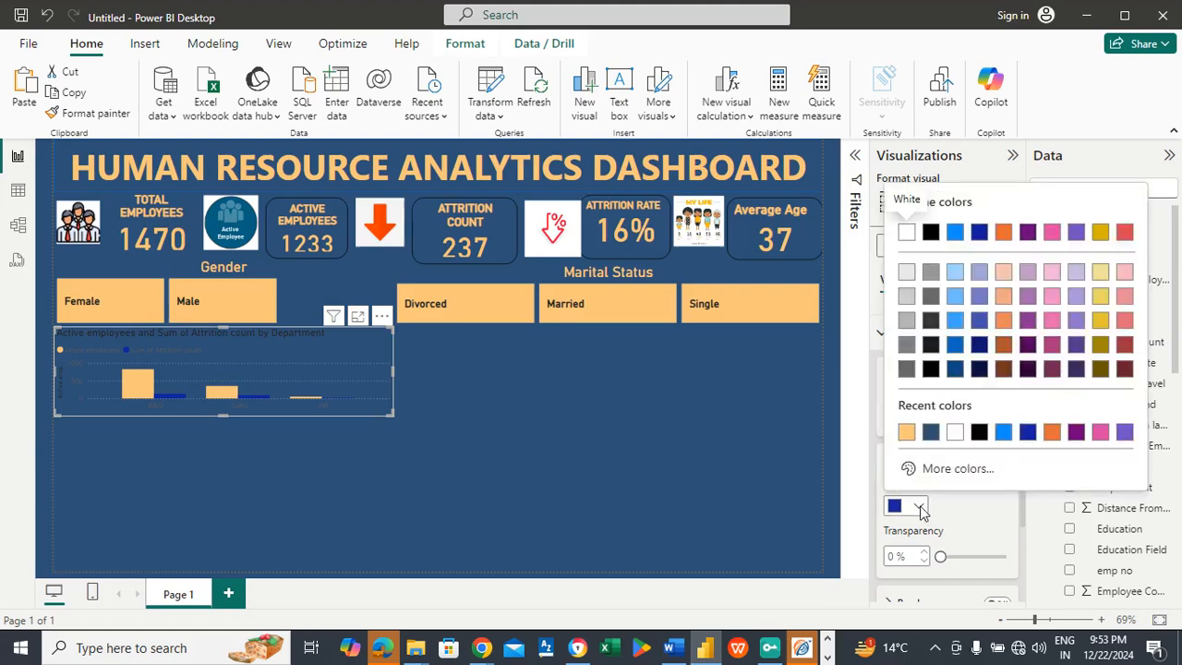
left_click(1098, 434)
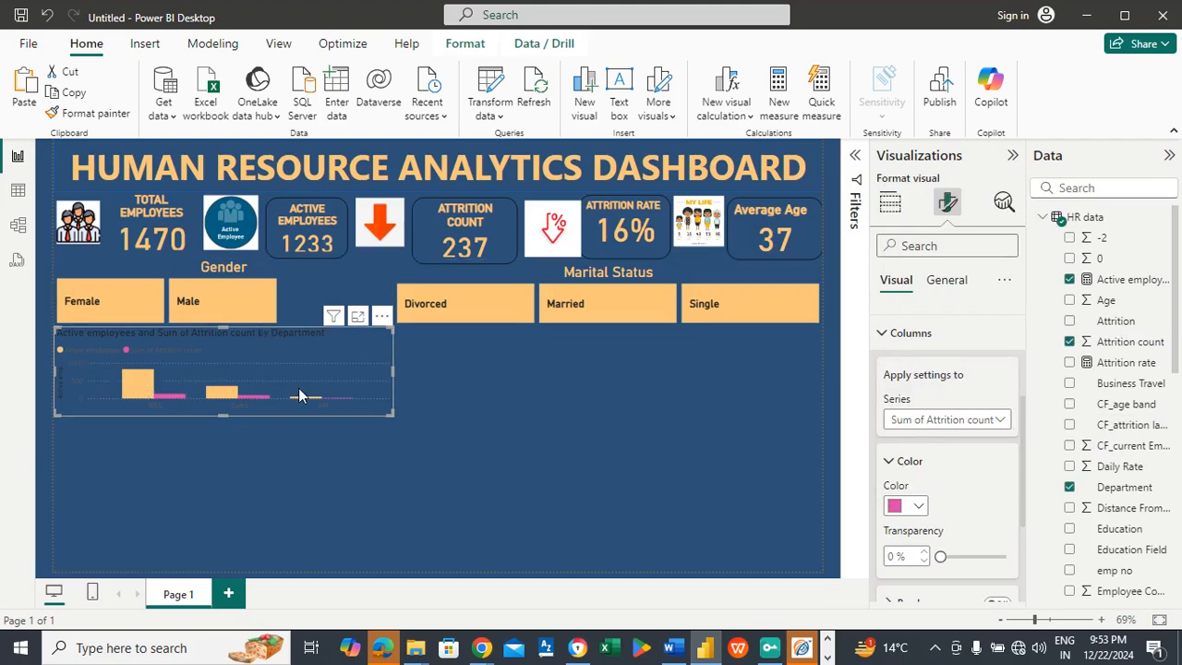
Step: Add a visual border with 20 px rounded corners to the department column chart
left_click(947, 279)
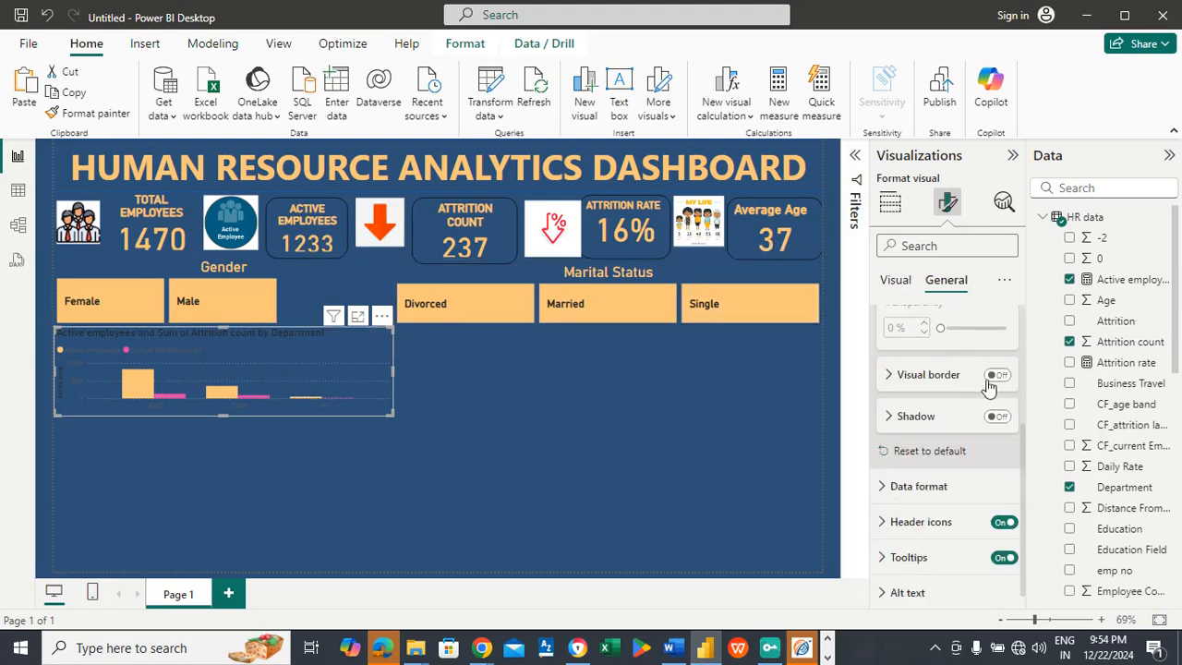
scroll(1027, 450, "up", 1)
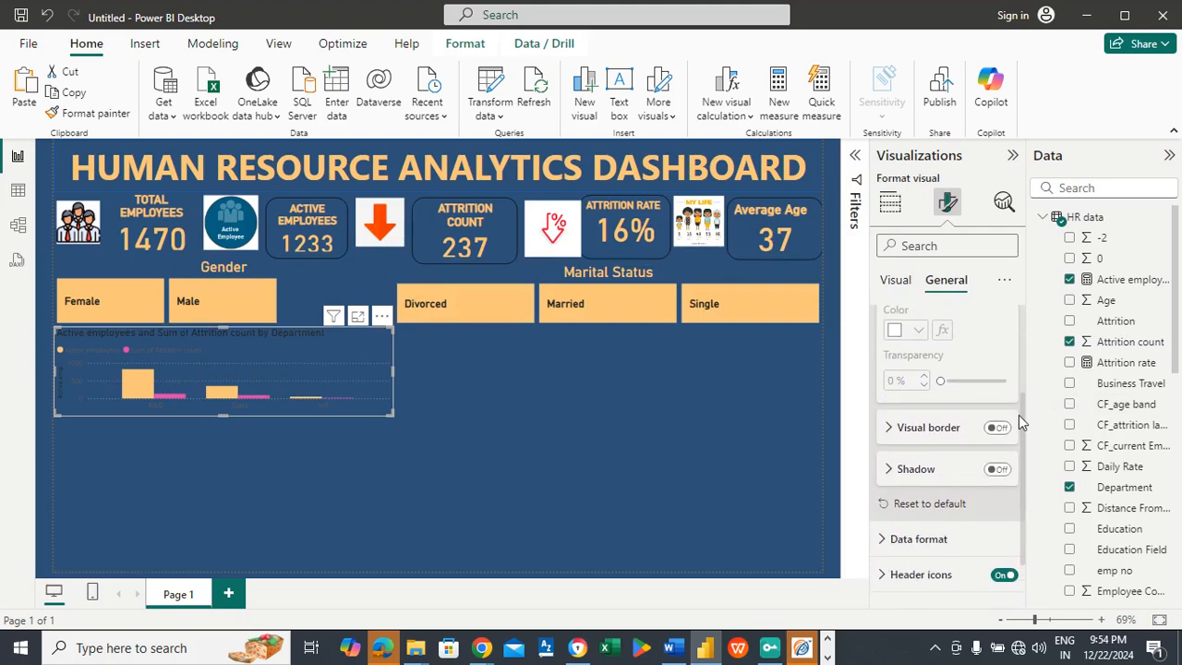
left_click(998, 428)
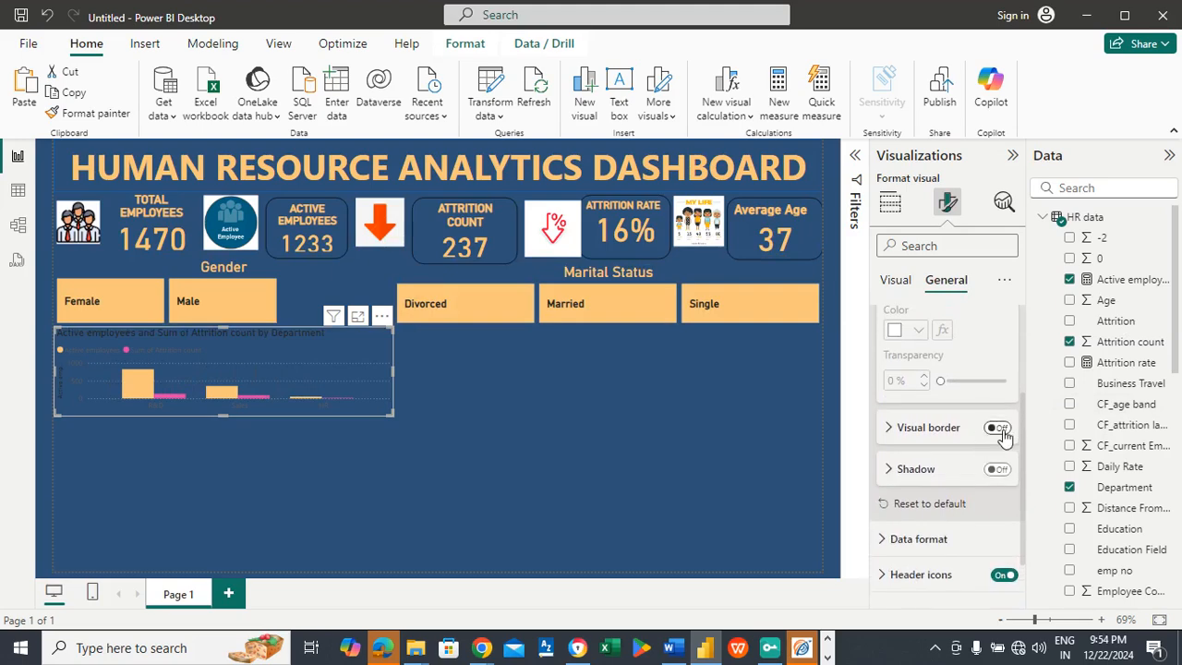
left_click(951, 430)
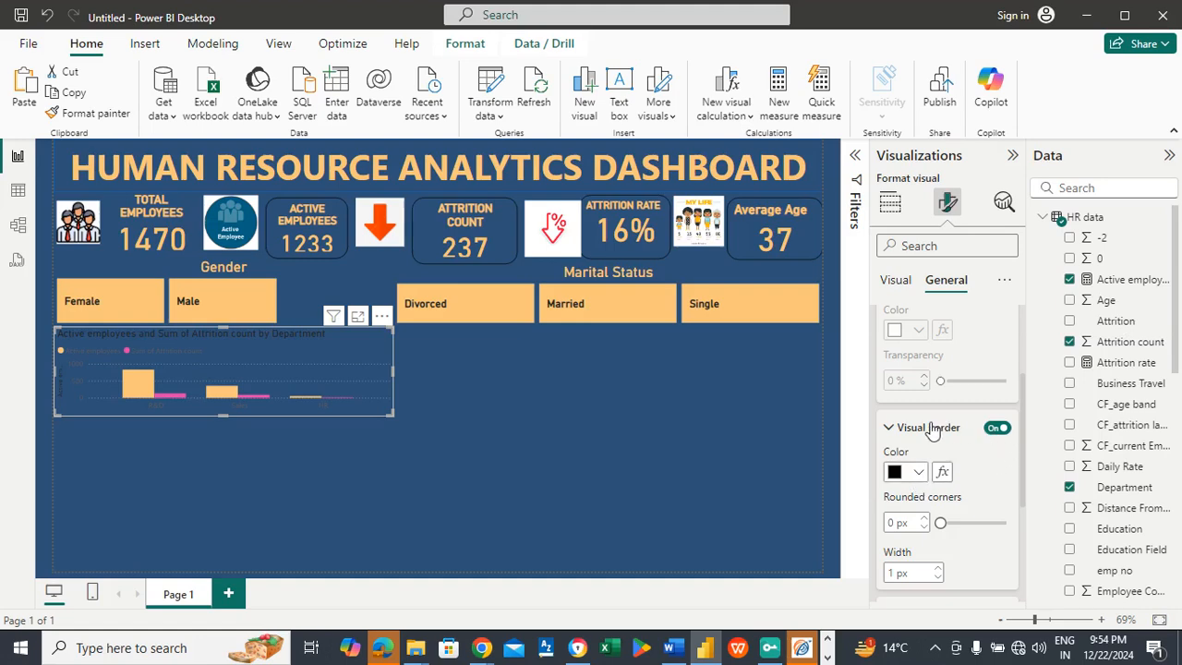
left_click(930, 428)
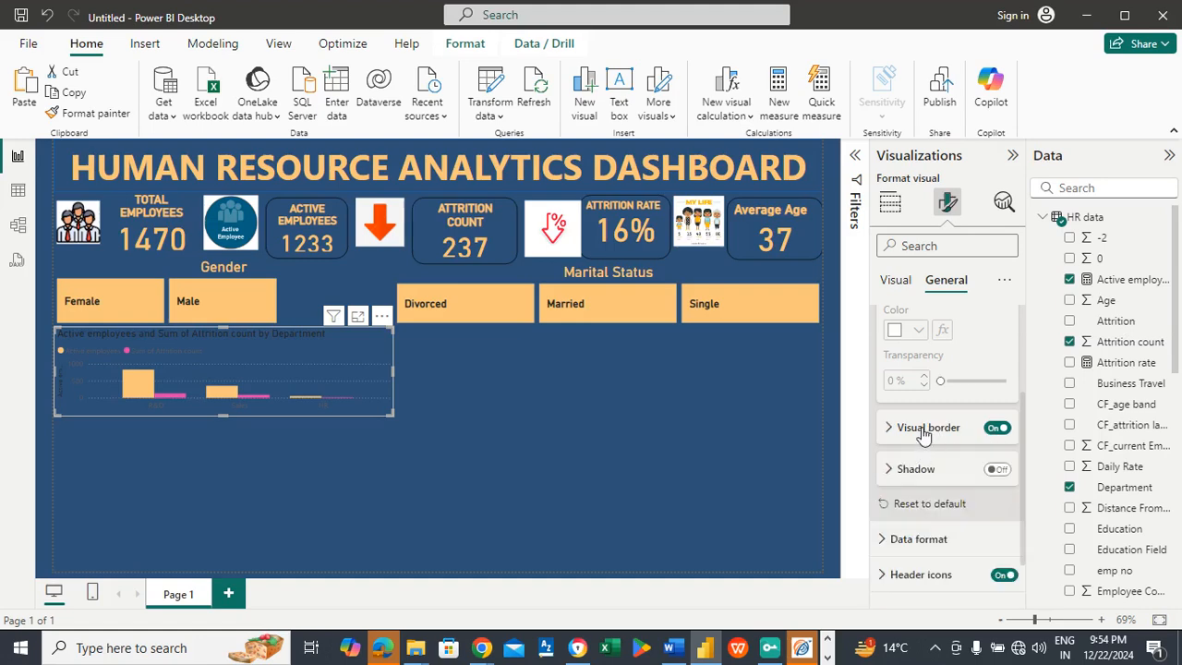
left_click(924, 431)
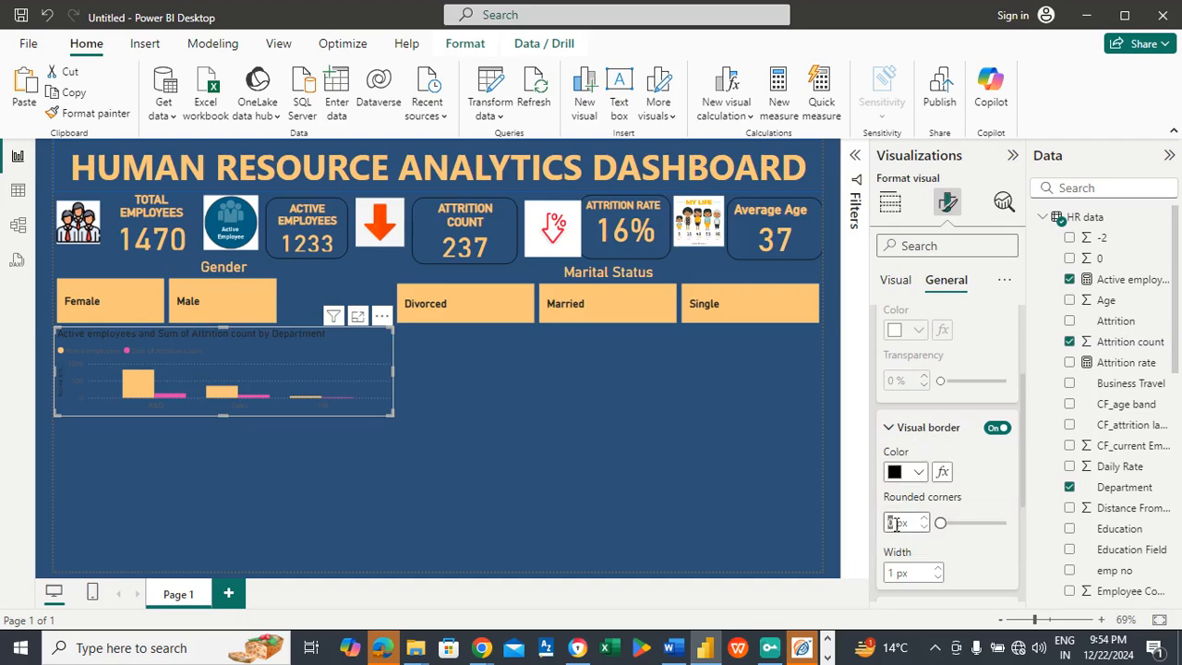
type("20")
left_click(541, 436)
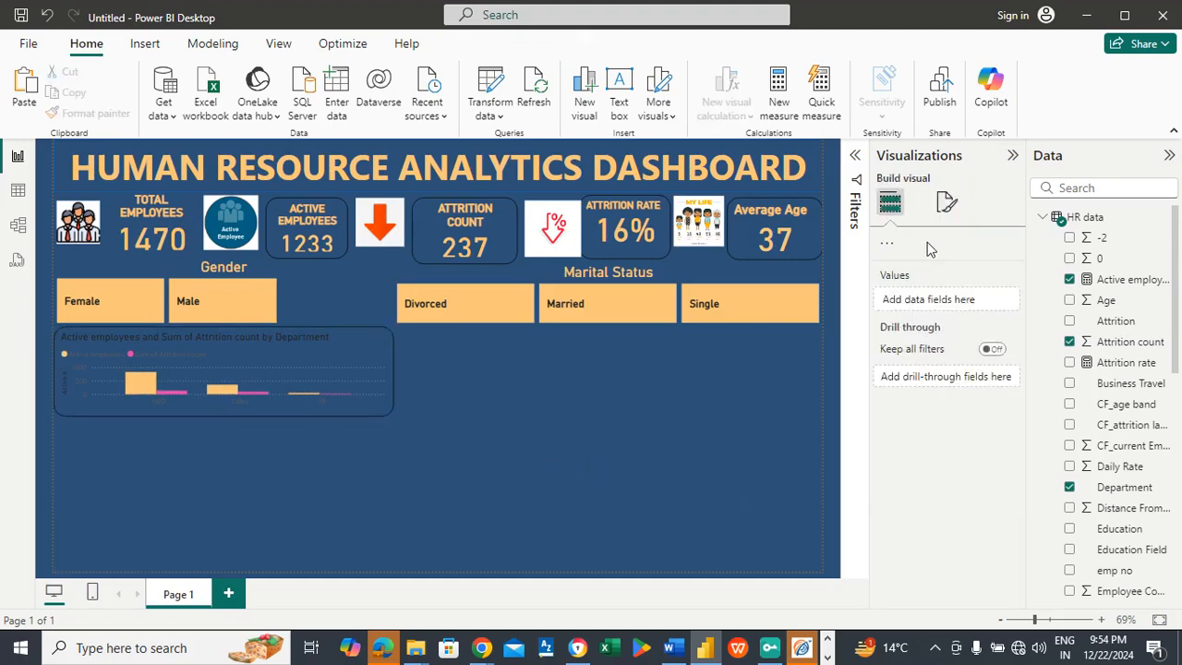
Step: Color the department chart's title in the dashboard's light orange and make it bold
left_click(309, 343)
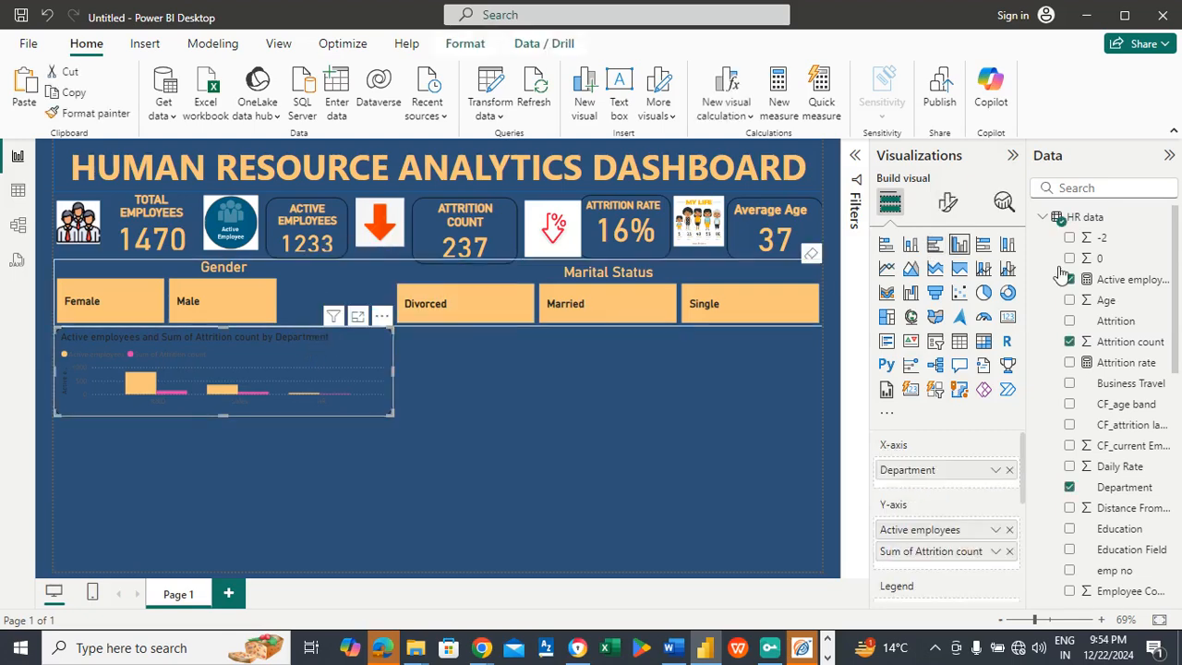
left_click(948, 205)
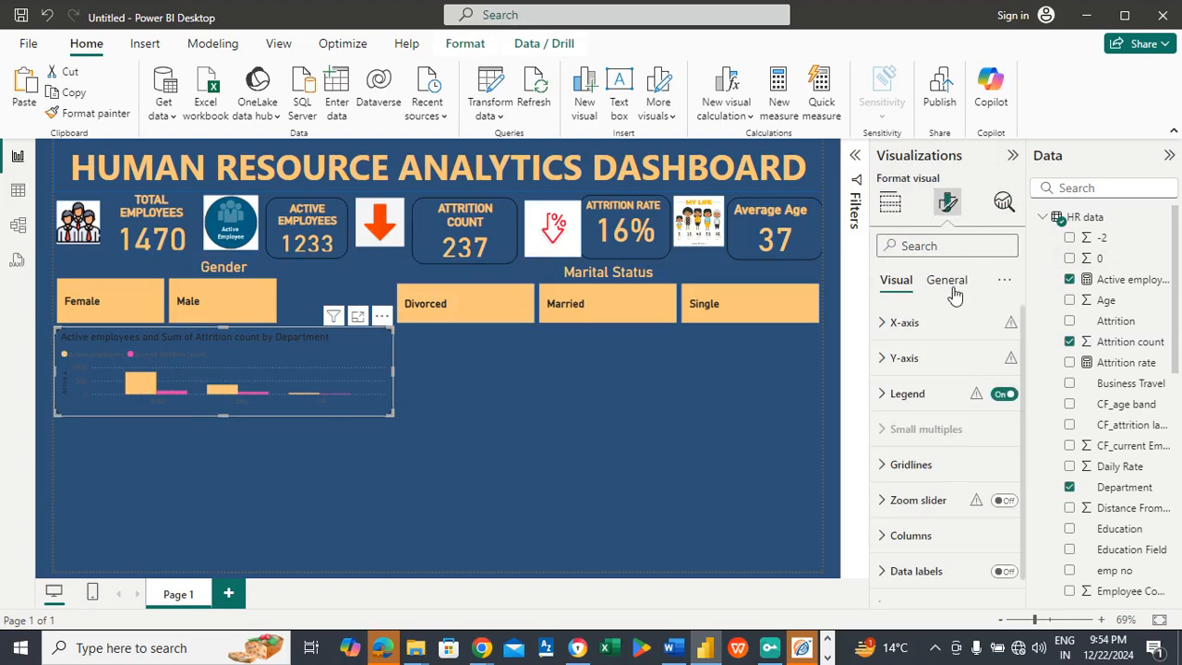
left_click(954, 292)
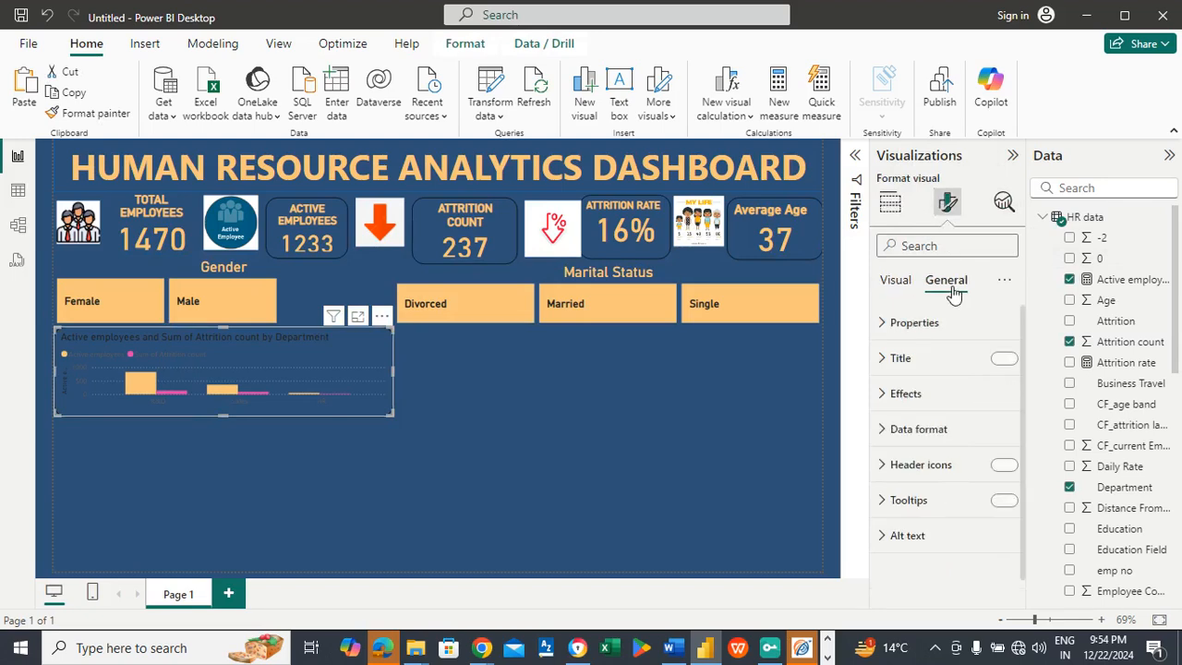
left_click(936, 364)
left_click_drag(1024, 404, 1023, 454)
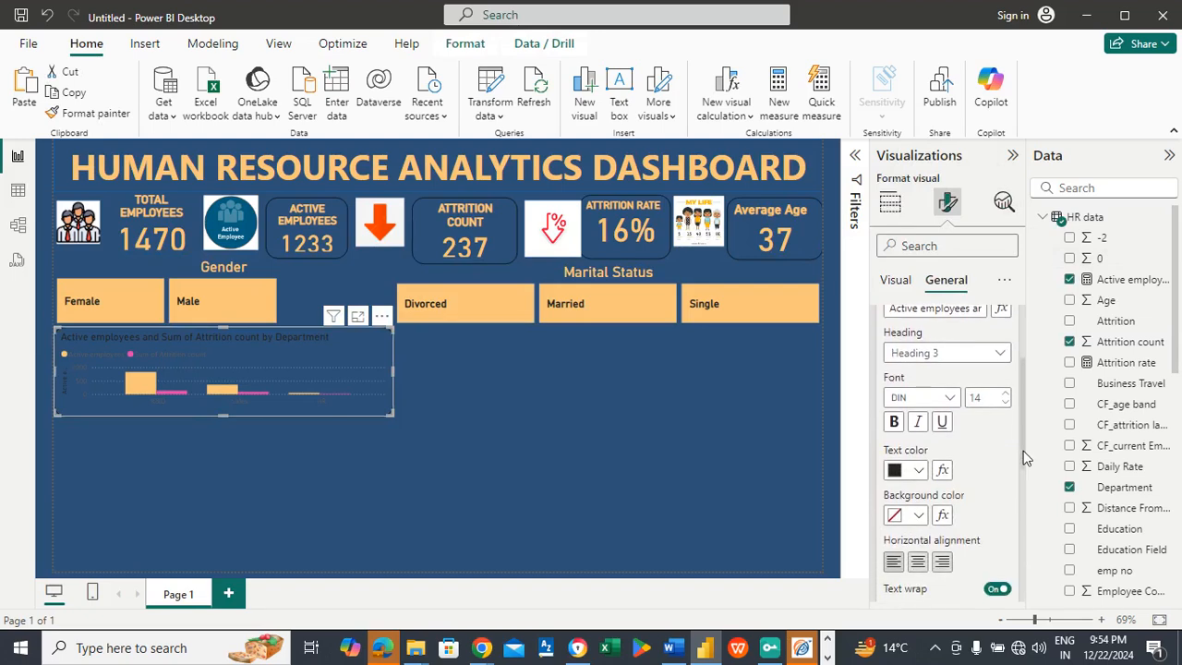
left_click(917, 472)
left_click(932, 397)
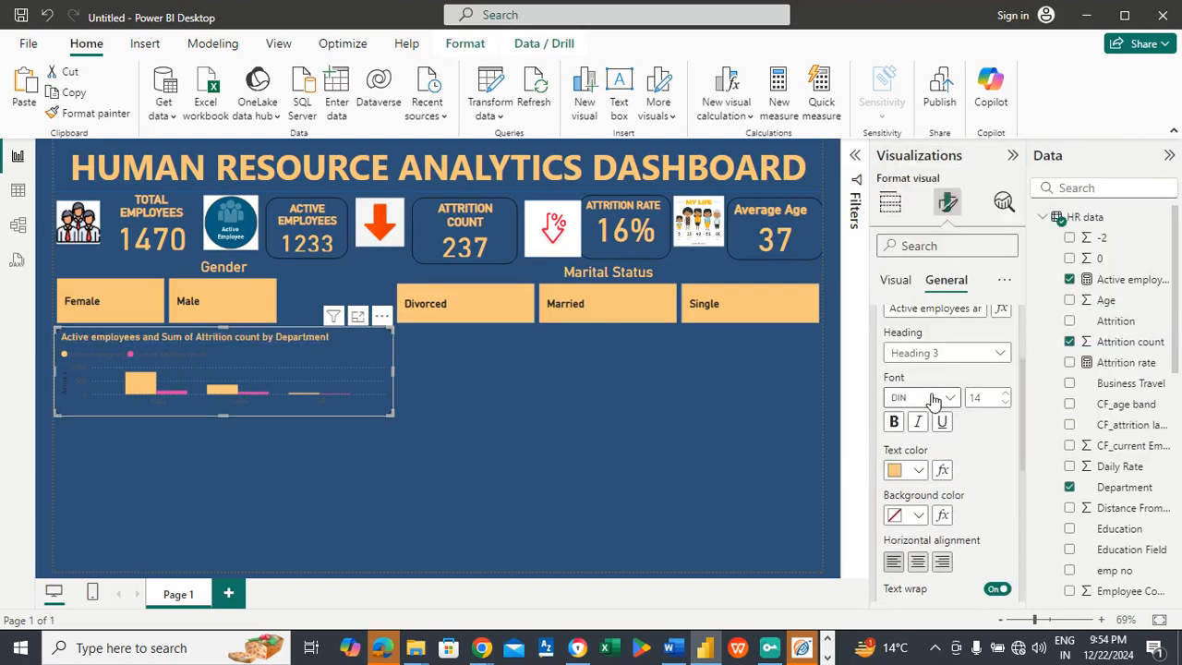
left_click(893, 421)
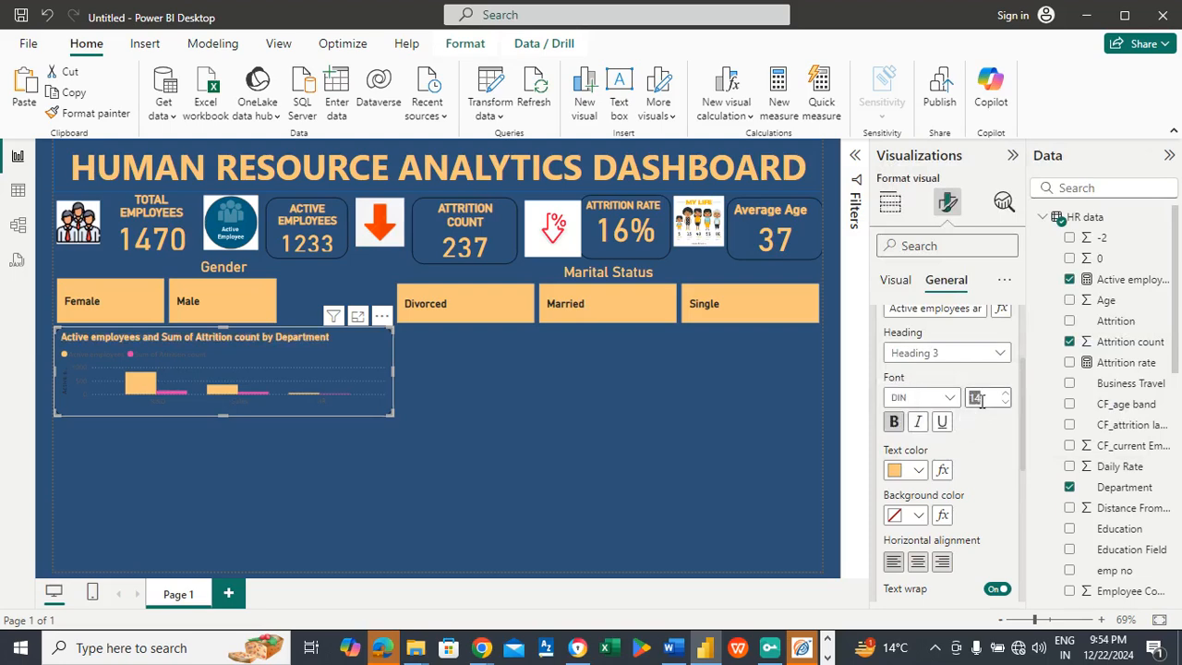
Step: Try a title font size of 20, settle on 15, and center the department chart's title
type("20")
key("Return")
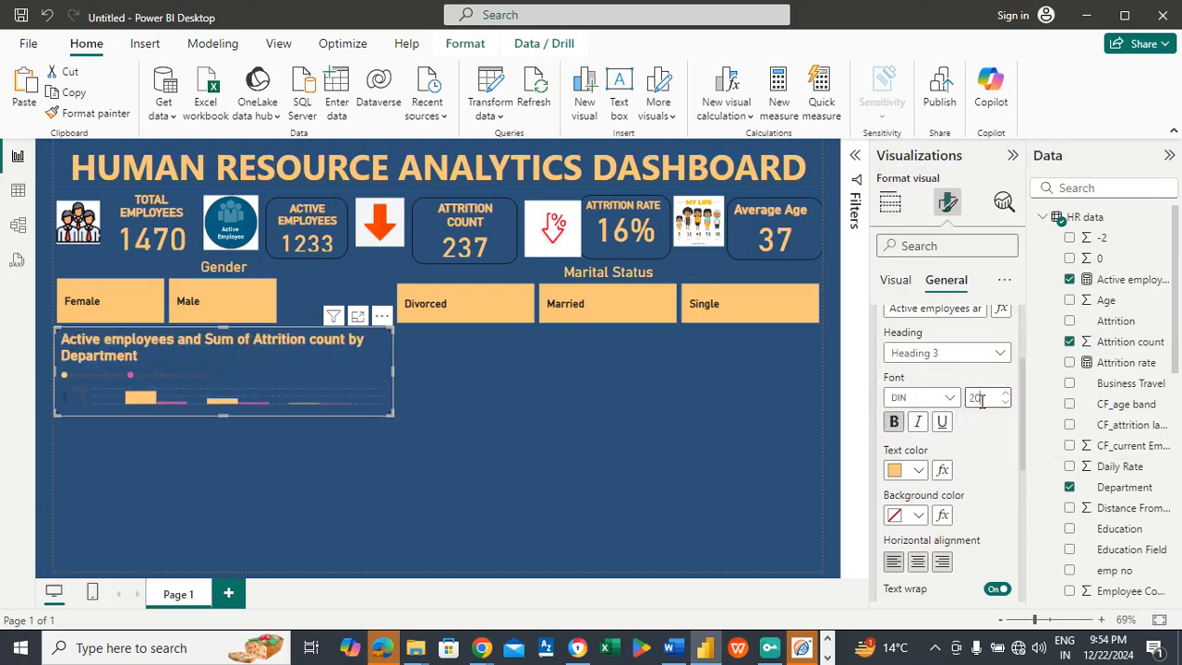
type("15")
key("Return")
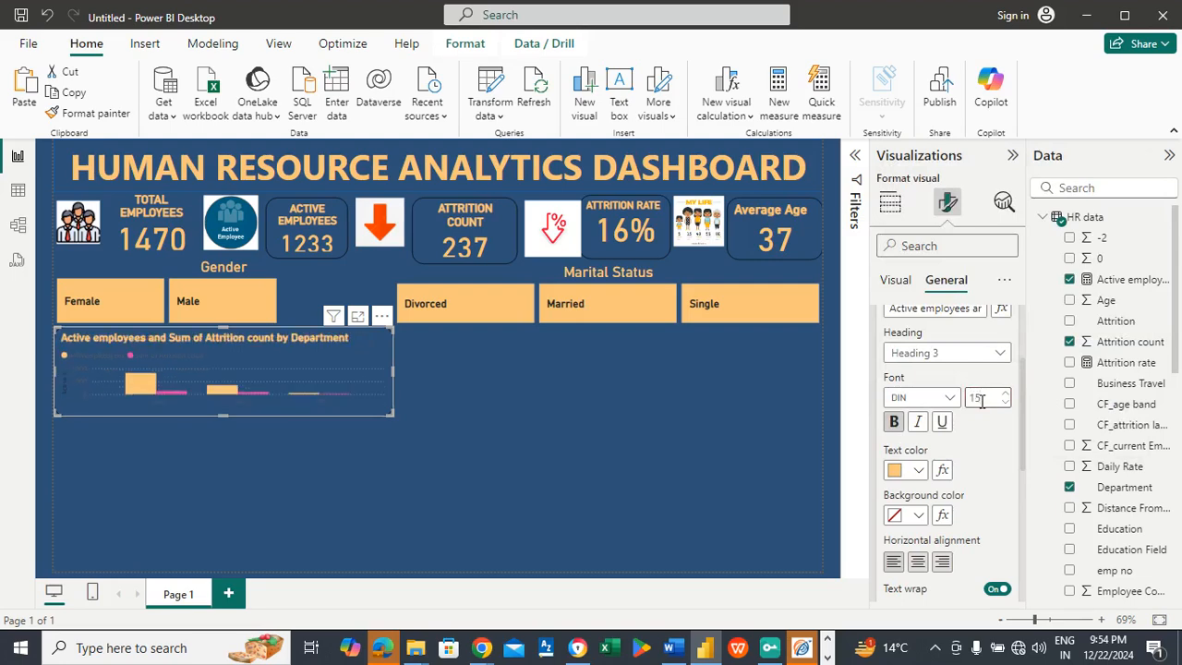
left_click(982, 400)
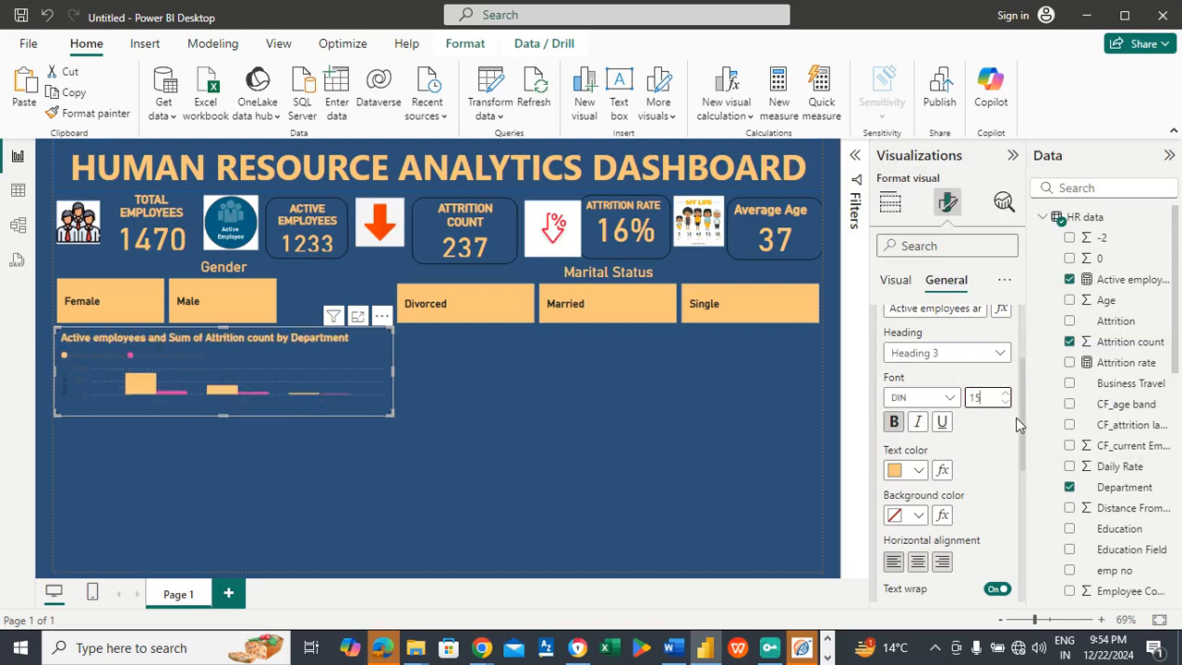
left_click(919, 560)
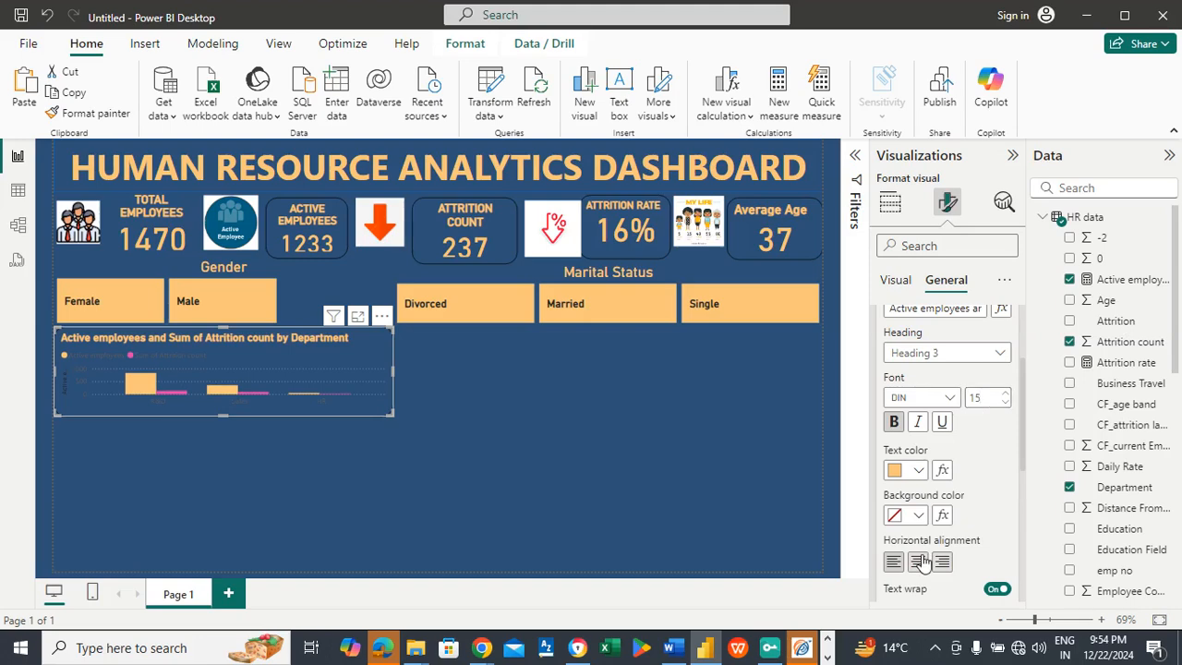
Step: Color the department chart's X-axis values in the dashboard's light orange and make them bold
left_click(894, 283)
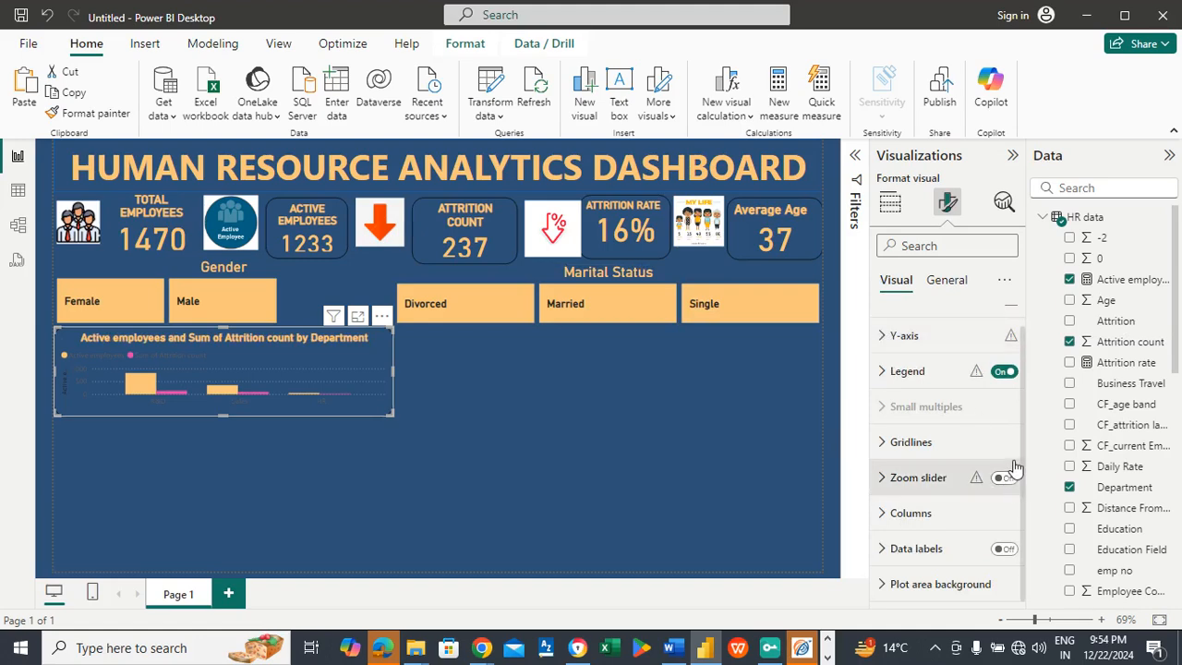
left_click_drag(1025, 416, 1020, 416)
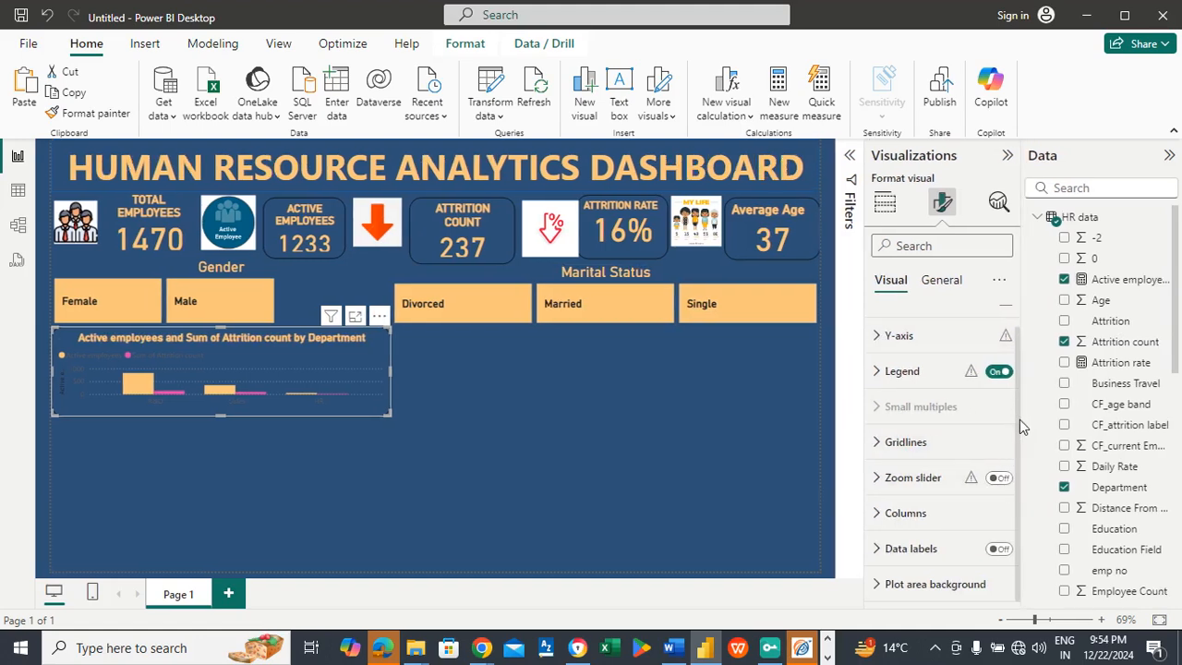
scroll(1017, 418, "up", 1)
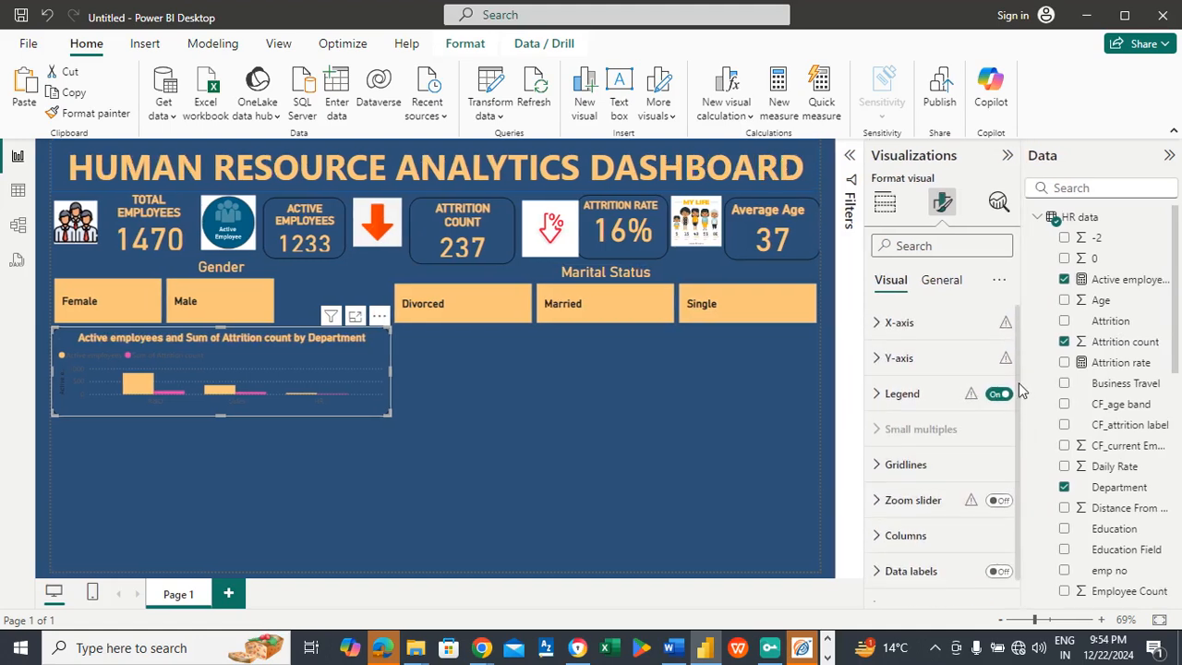
left_click(936, 322)
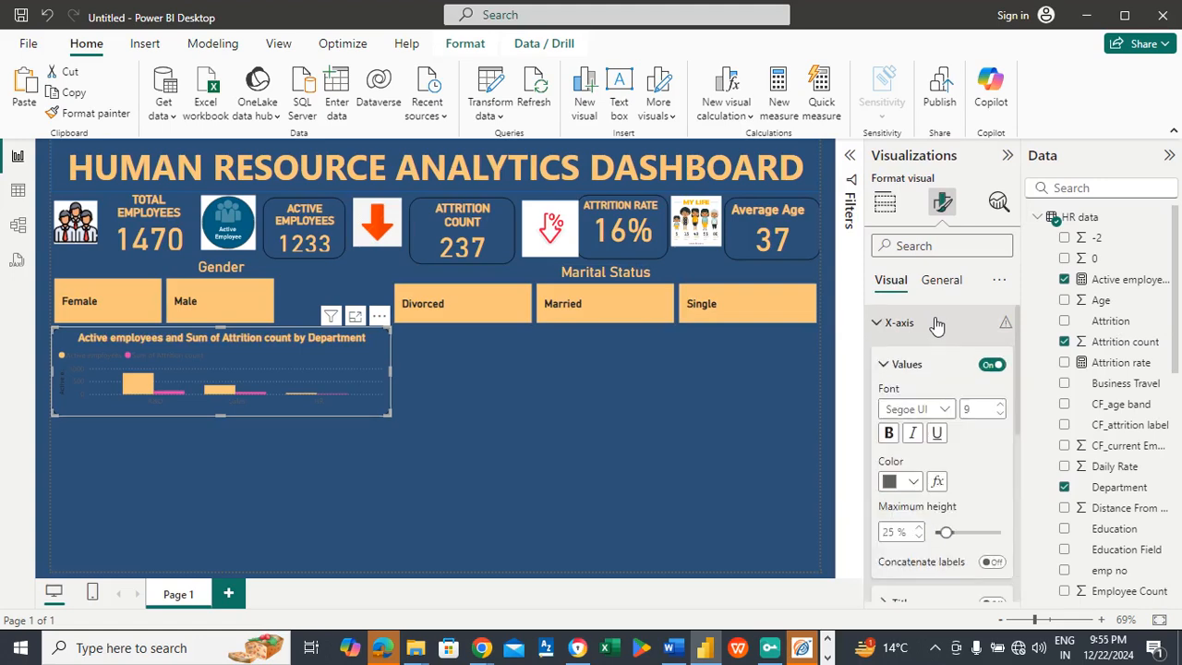
left_click(914, 483)
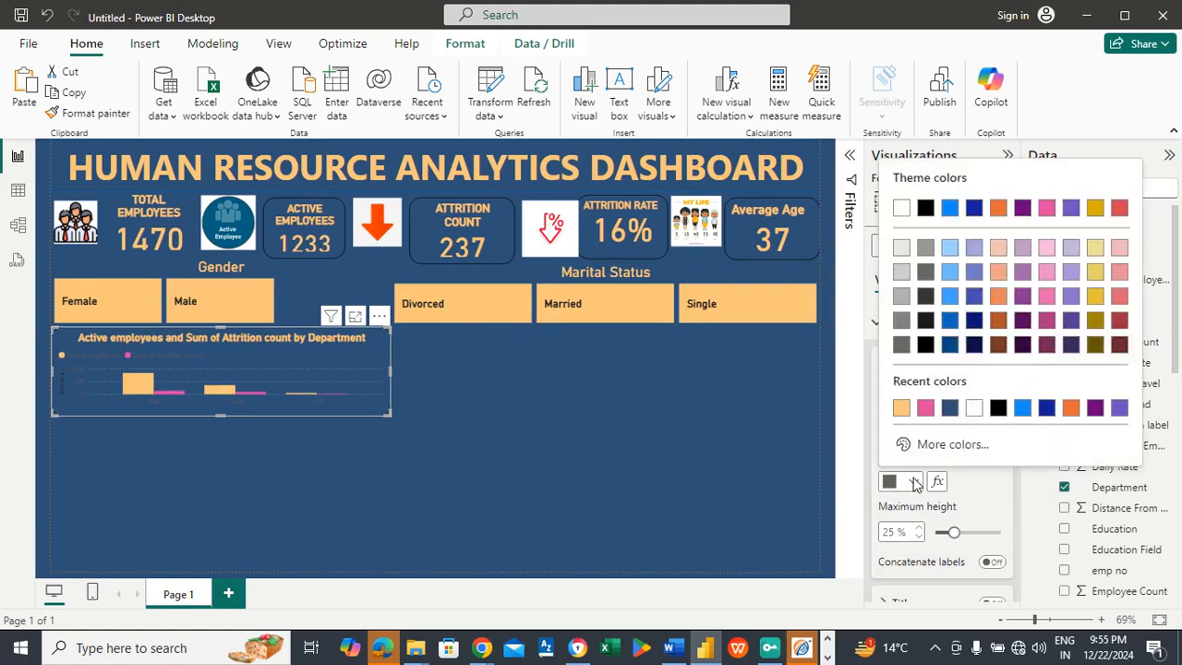
left_click(900, 409)
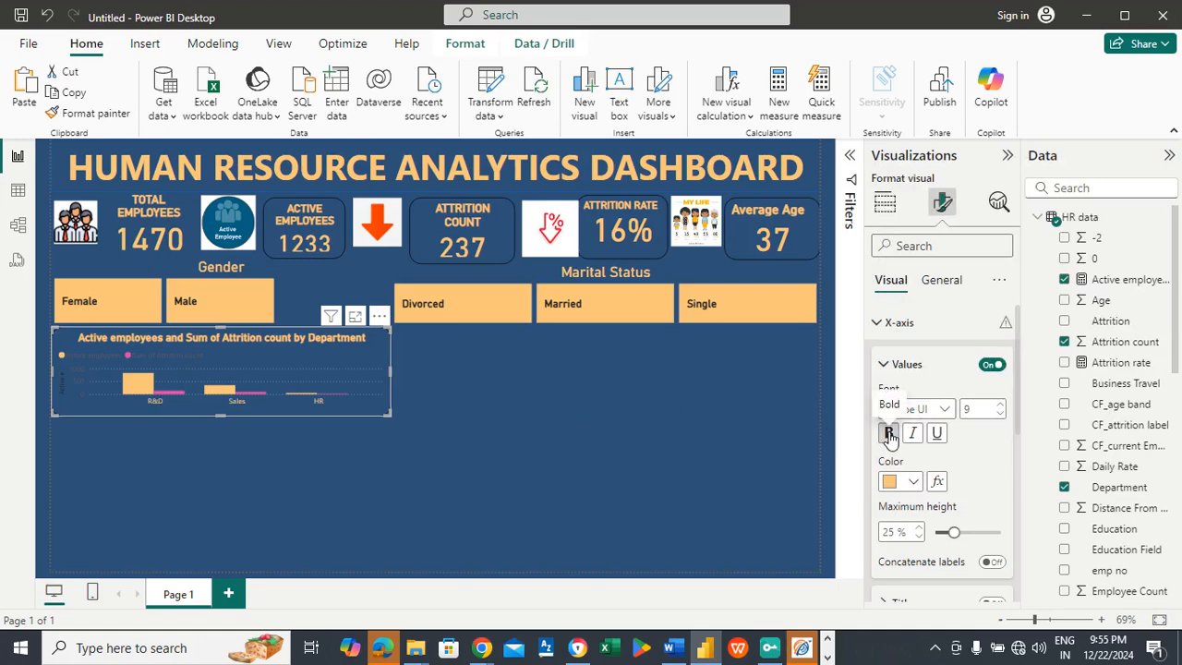
left_click(889, 434)
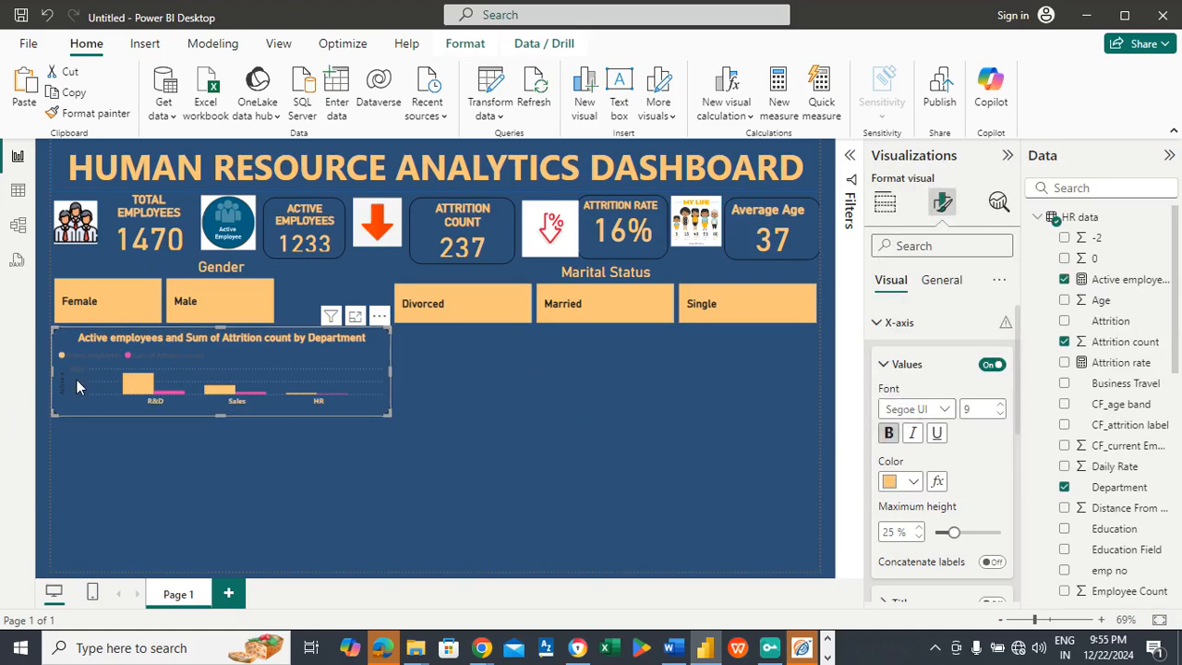
Step: Color the department chart's Y-axis values in the dashboard's light orange and make them bold
left_click(927, 325)
left_click(897, 358)
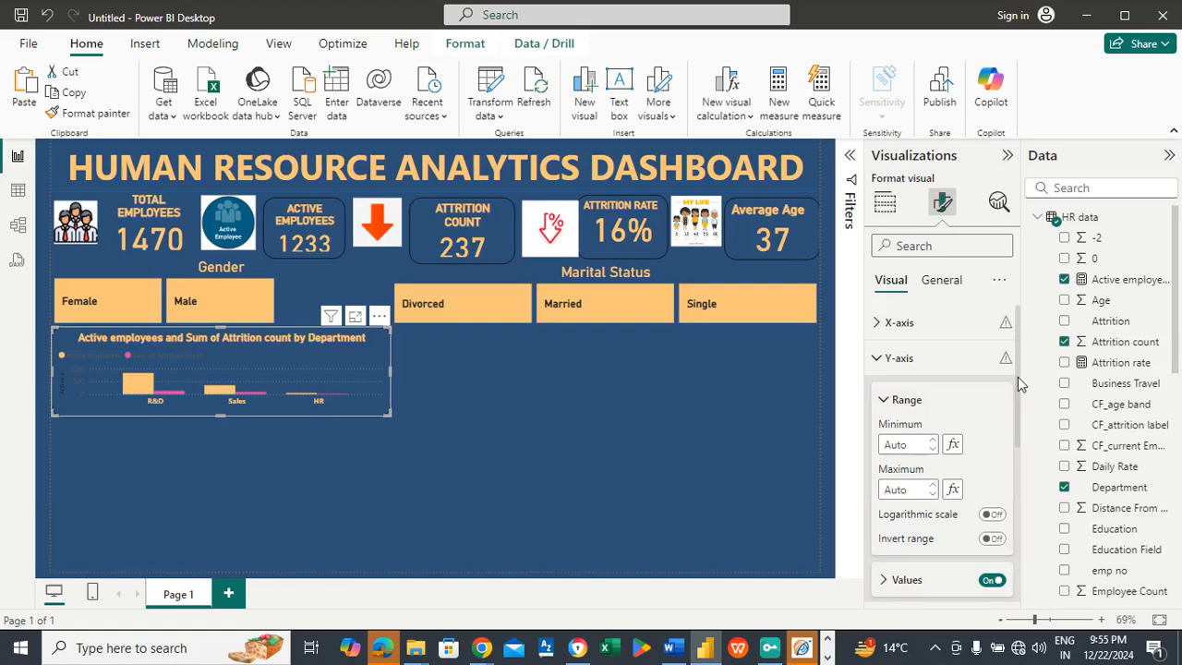
left_click_drag(1017, 374, 1018, 452)
left_click(892, 486)
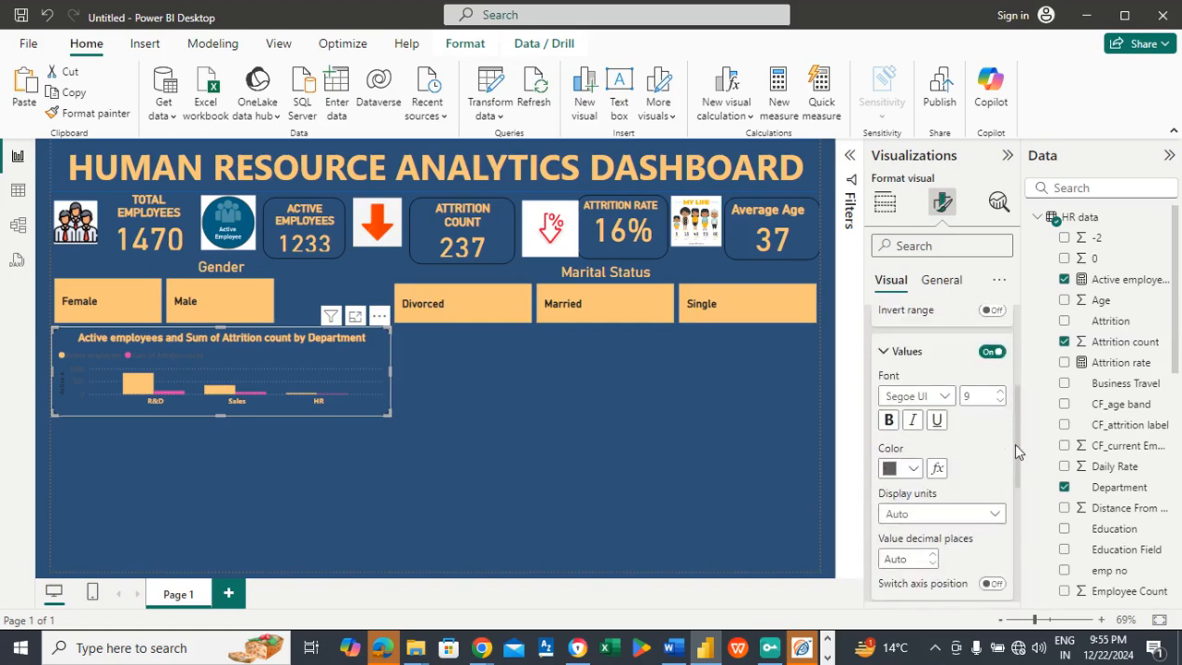
left_click(913, 471)
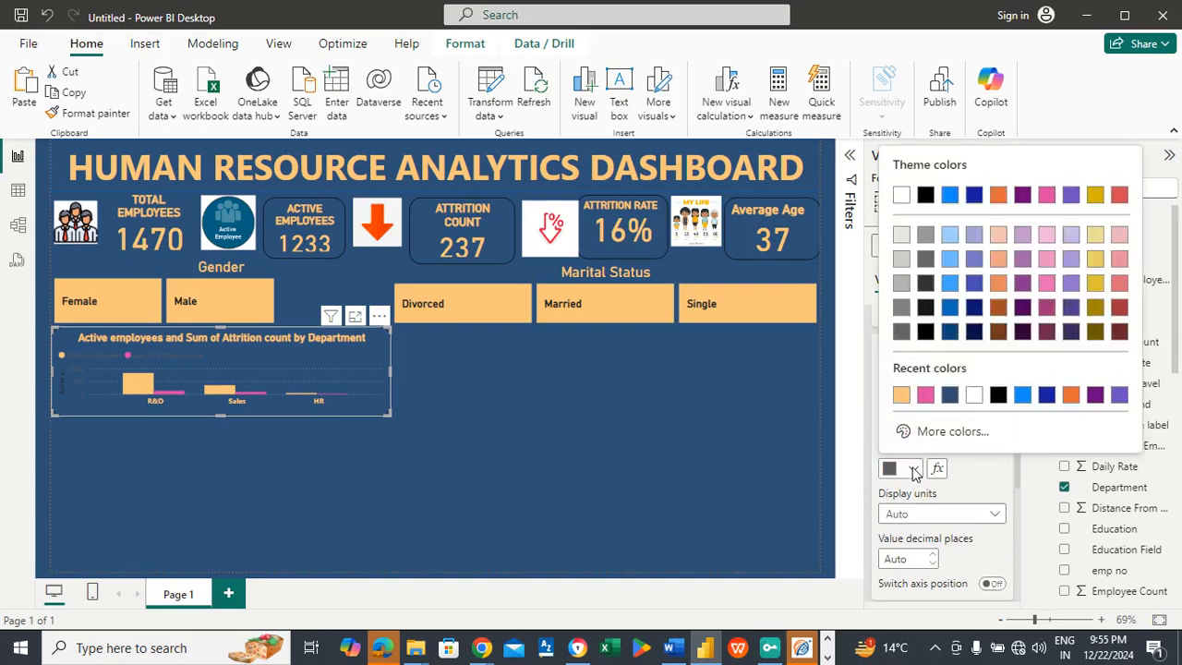
left_click(901, 397)
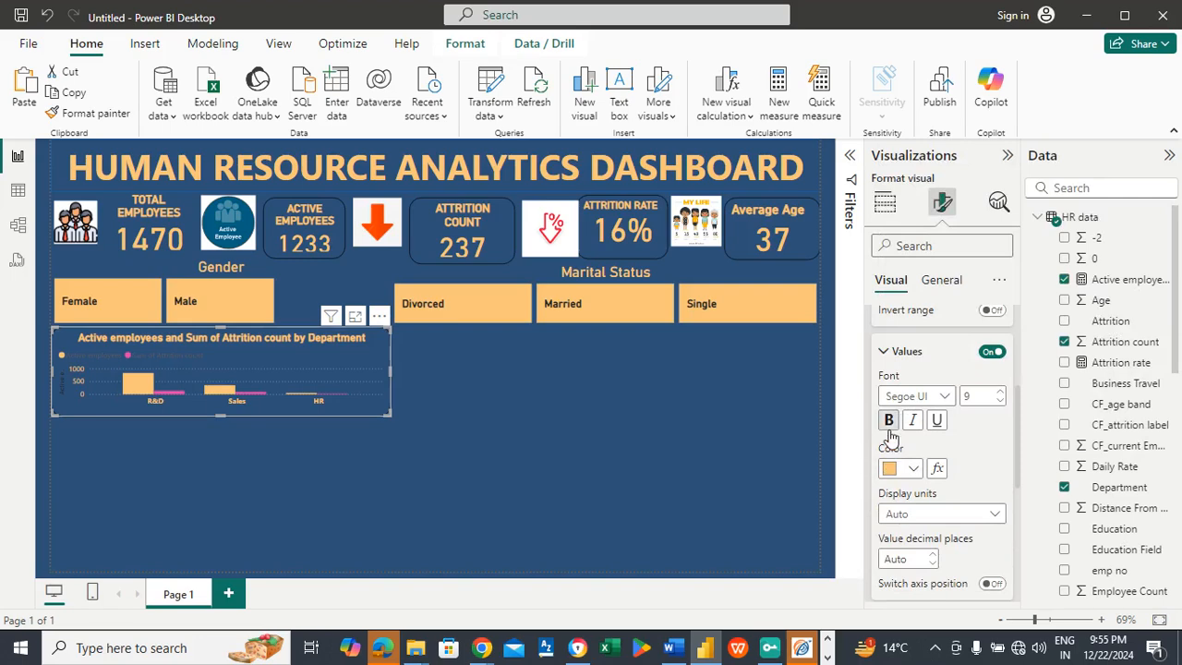
left_click(888, 421)
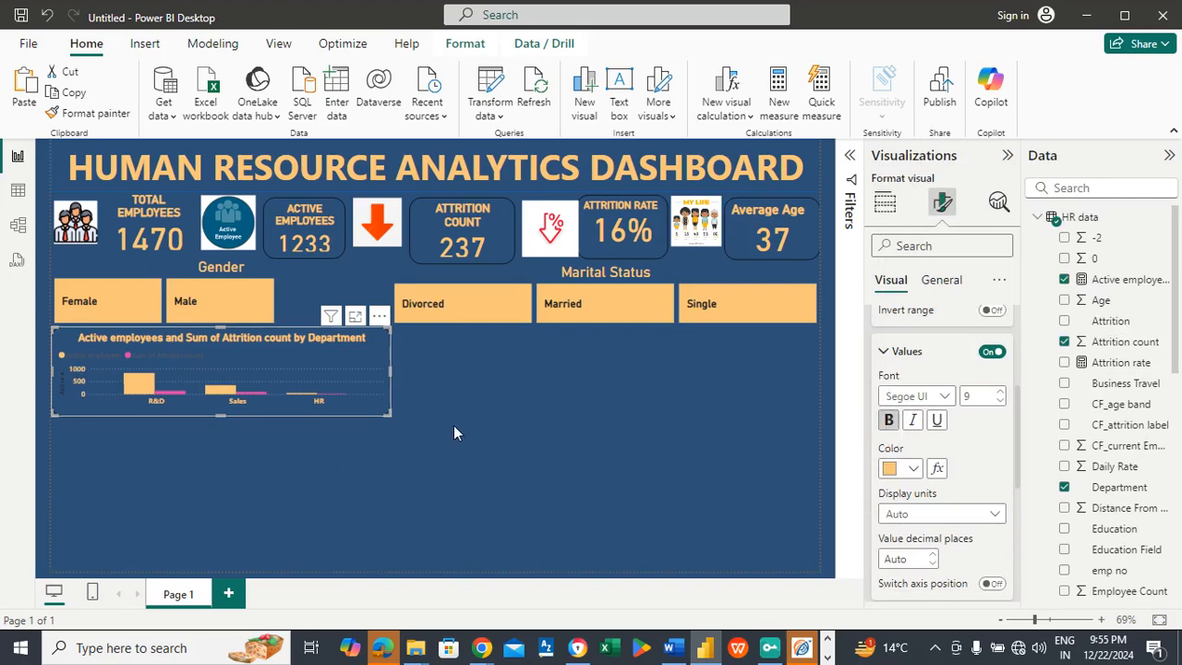
left_click(466, 377)
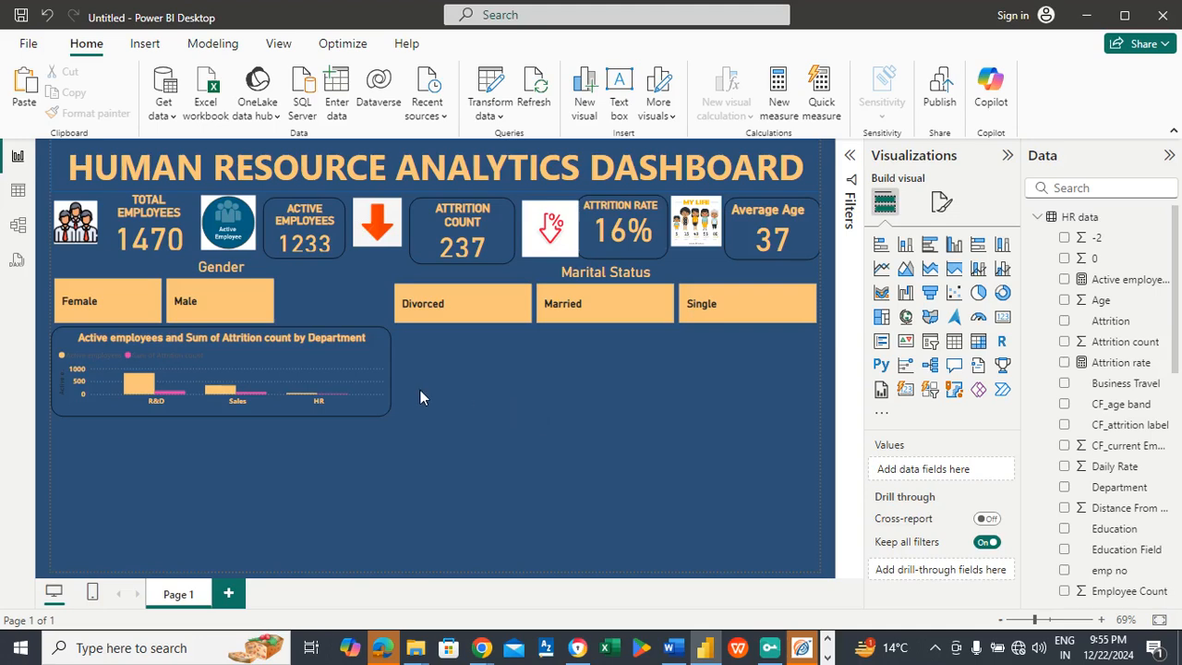
Step: Set the visual border color of the Active Employees, Attrition Count, Attrition Rate and Average Age cards to light orange
left_click(142, 218)
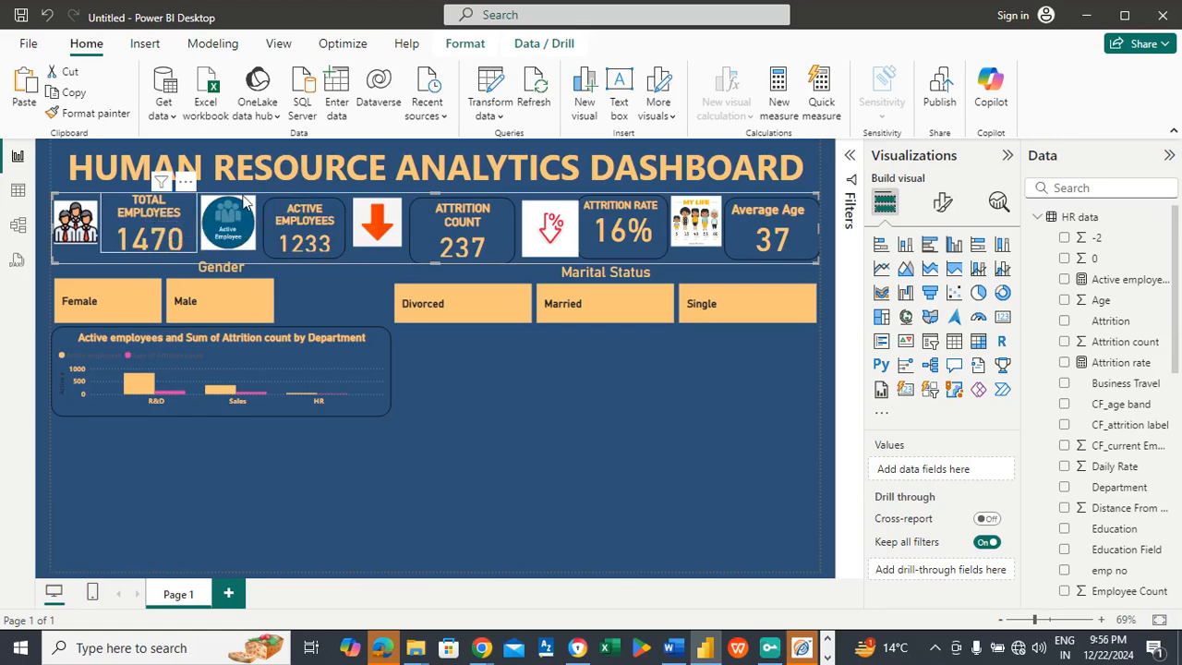
left_click(497, 224, "ctrl")
left_click(619, 217, "ctrl")
left_click(780, 226, "ctrl")
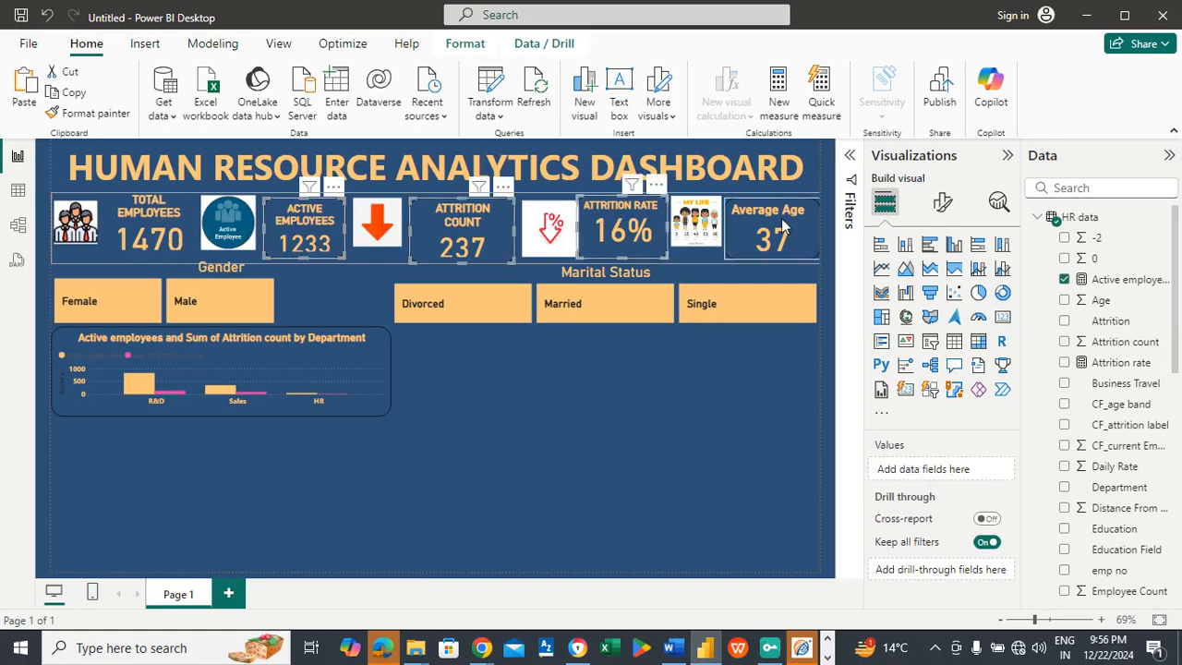
left_click(941, 208)
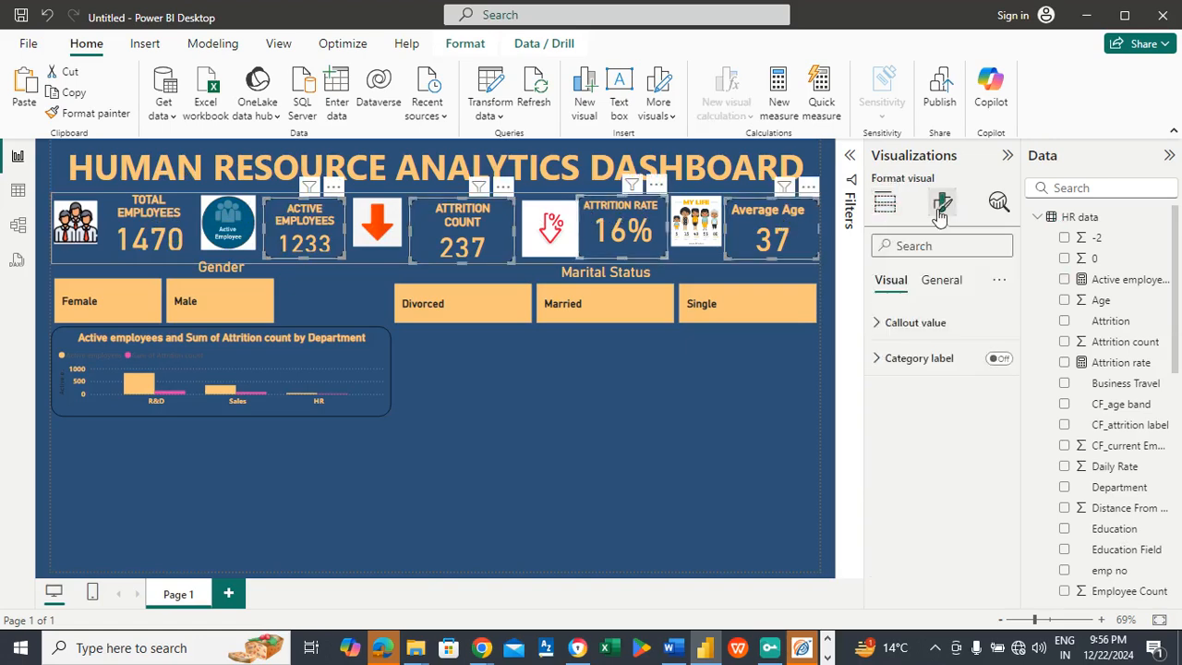
left_click(943, 283)
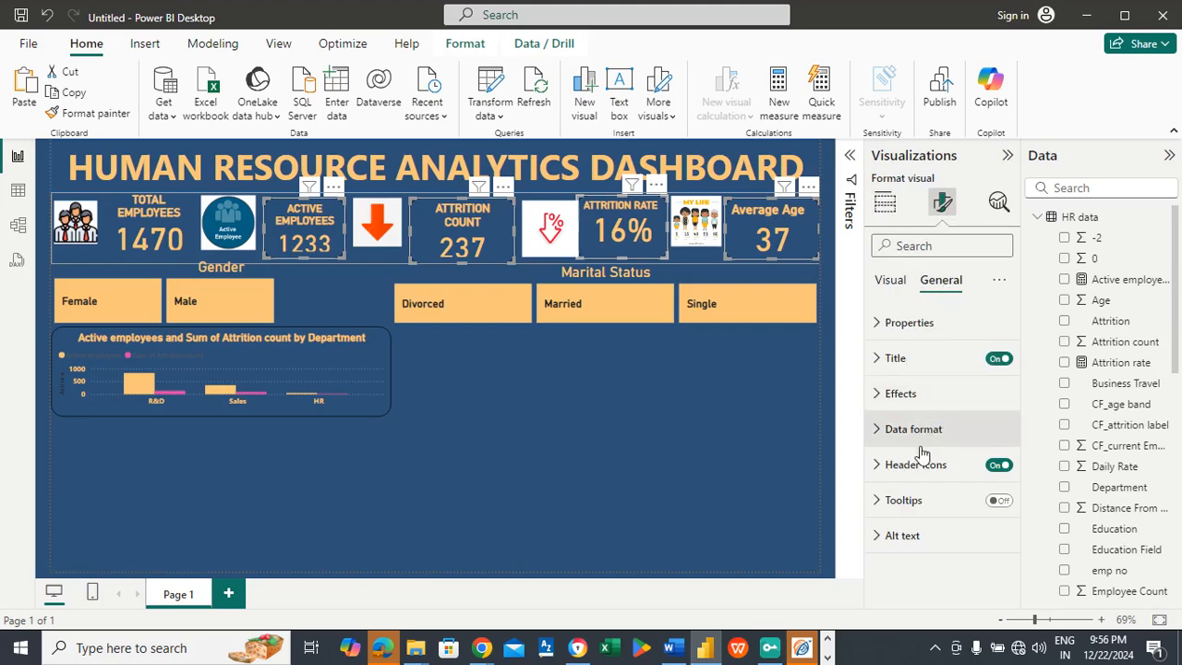
left_click(907, 395)
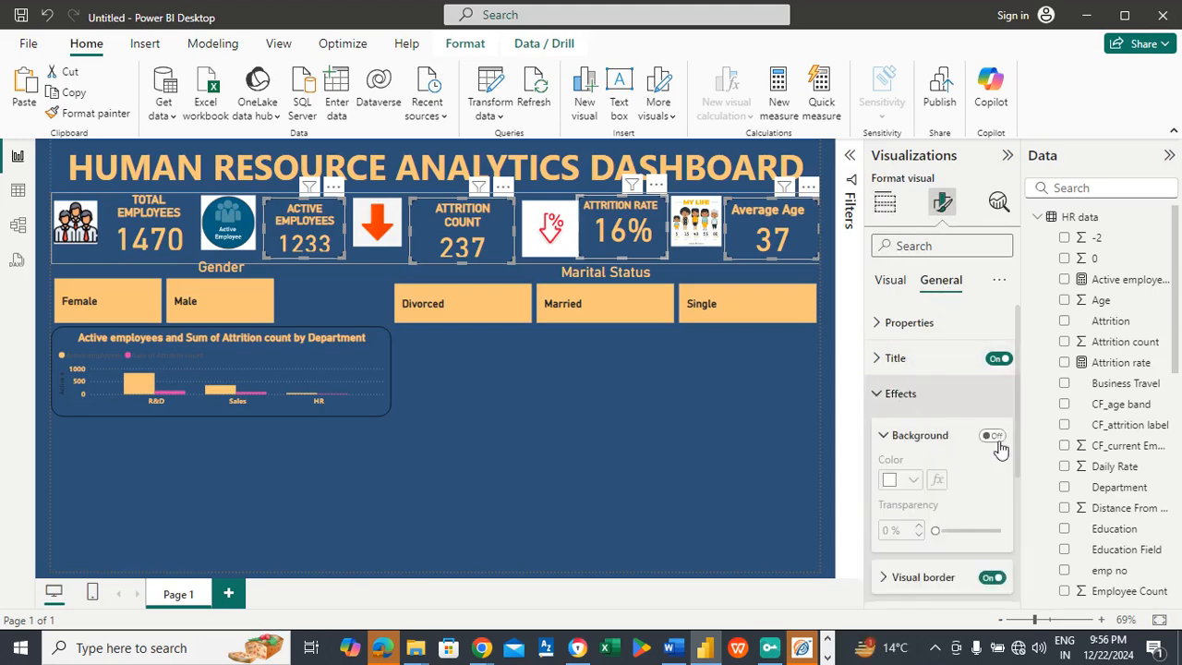
scroll(969, 406, "down", 3)
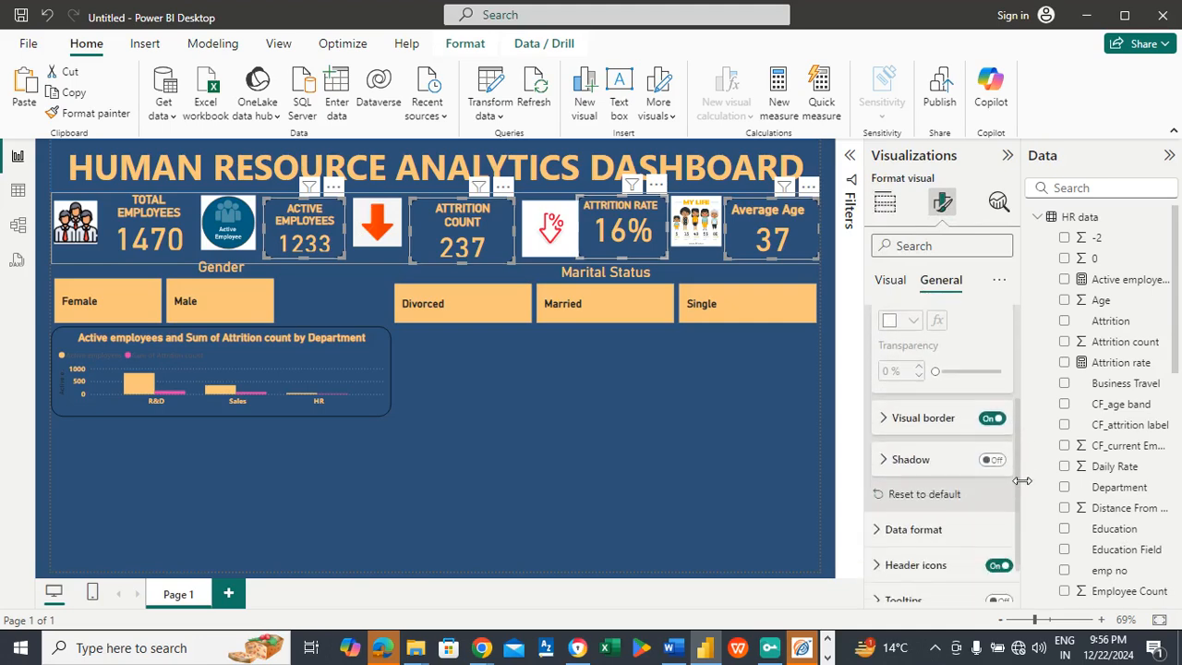
left_click(928, 422)
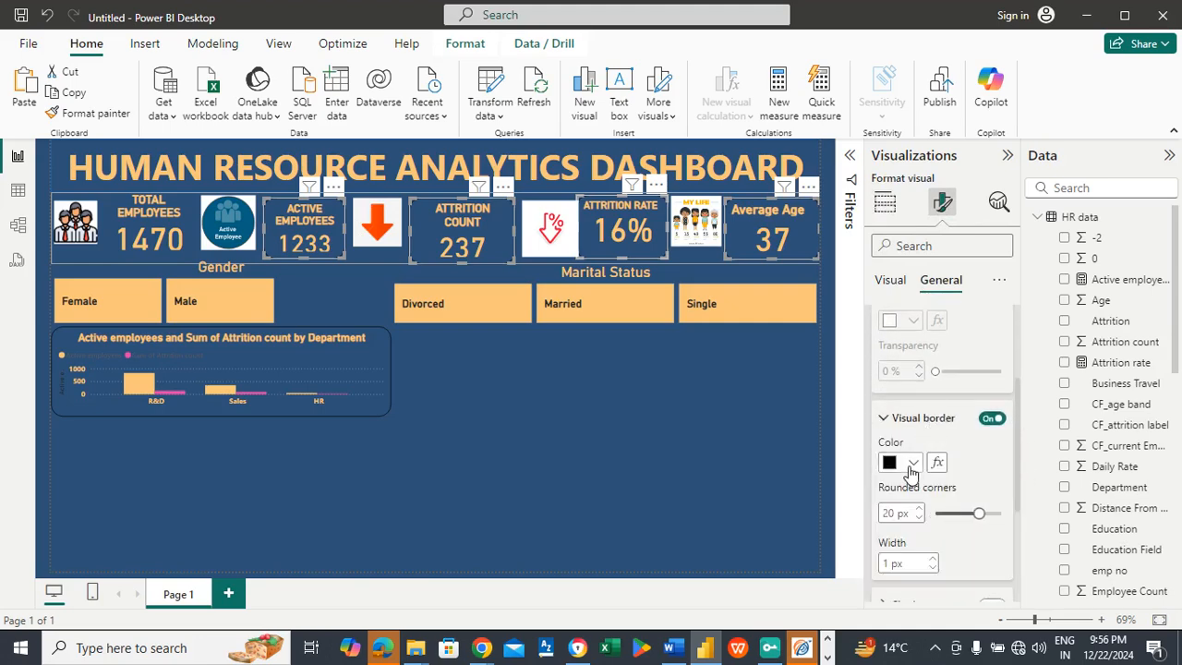
left_click(911, 463)
left_click(901, 389)
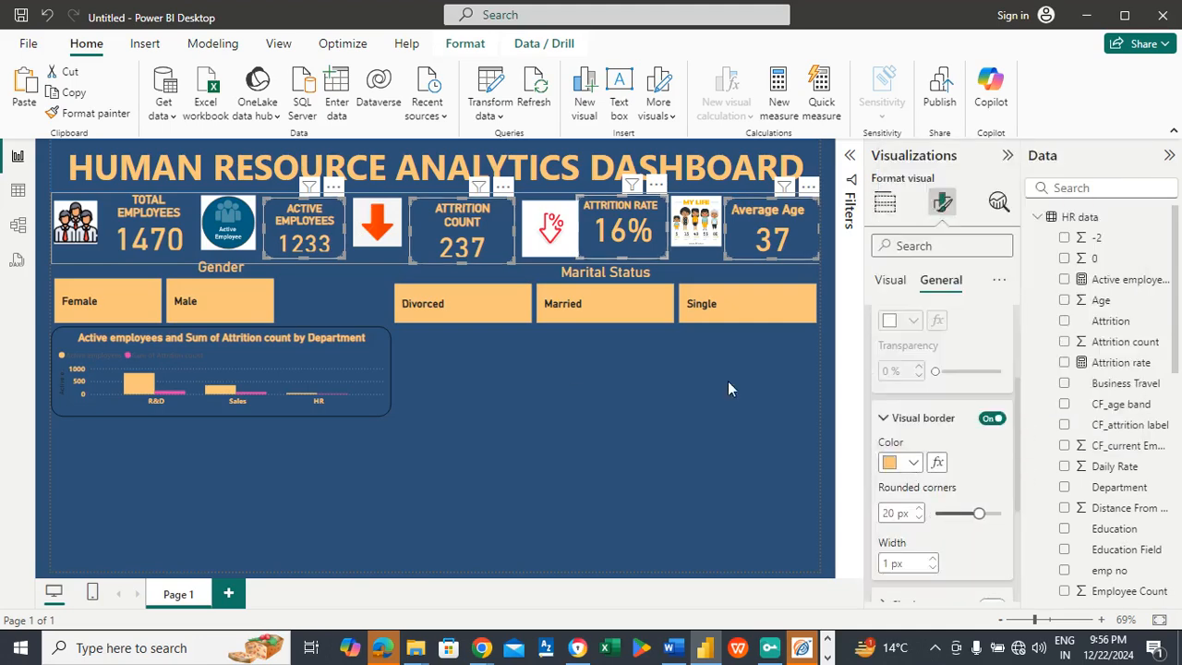
left_click(468, 398)
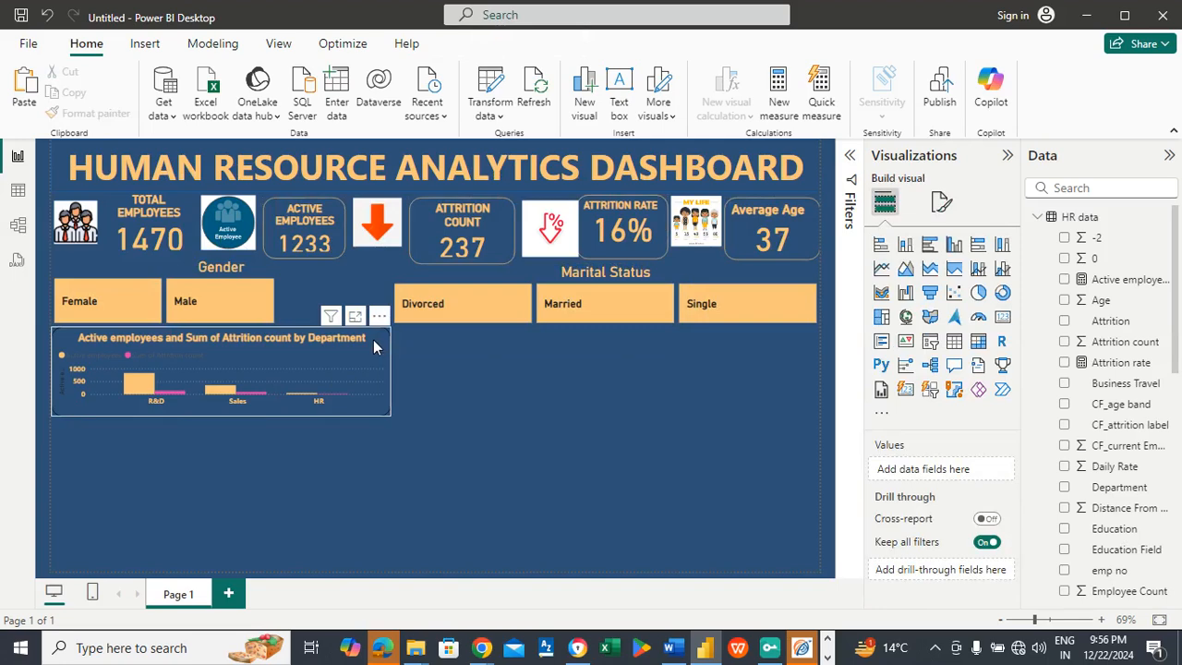
Step: Set the department column chart's visual border color to the same light orange
left_click(373, 340)
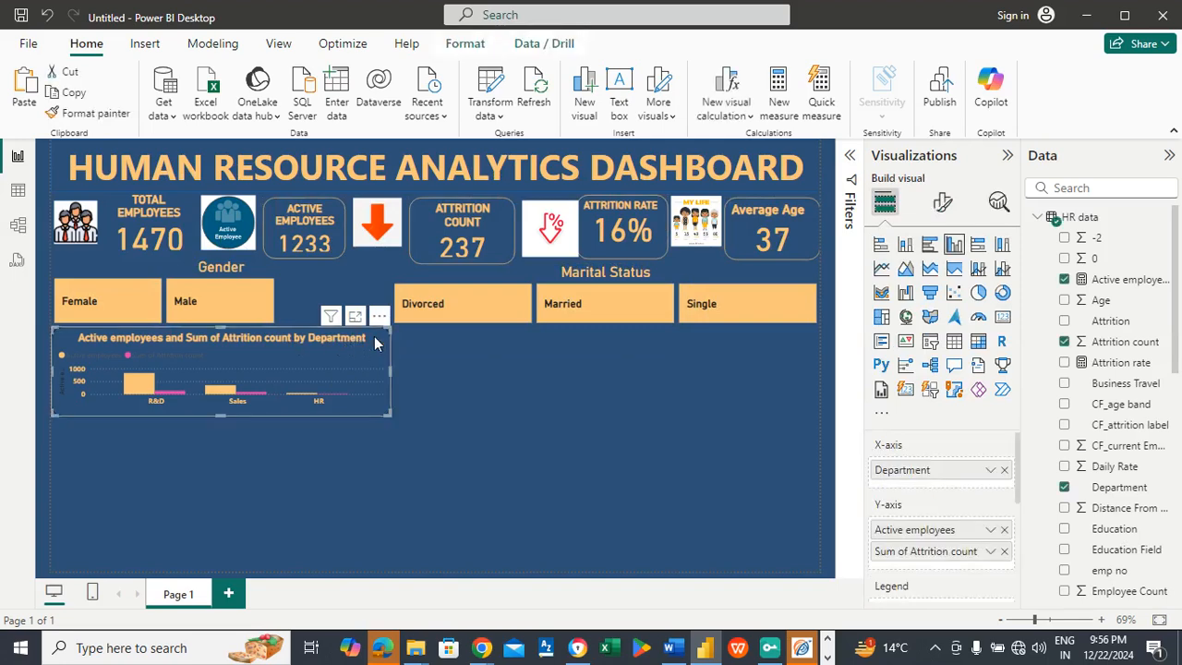
left_click(943, 204)
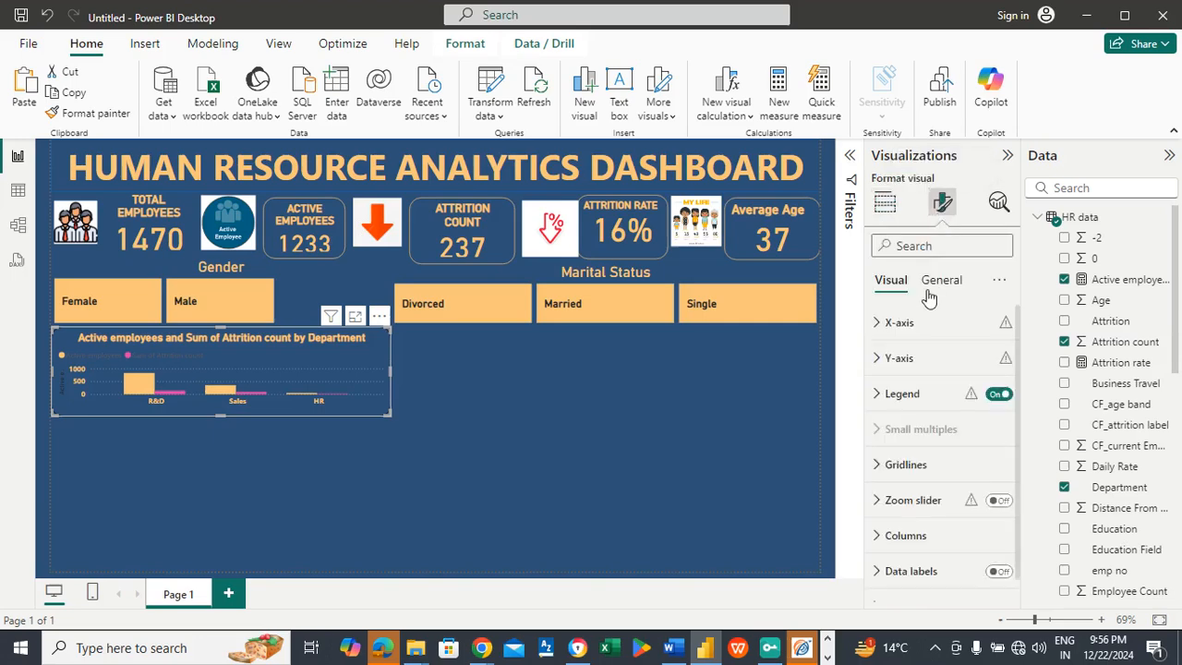
left_click(933, 286)
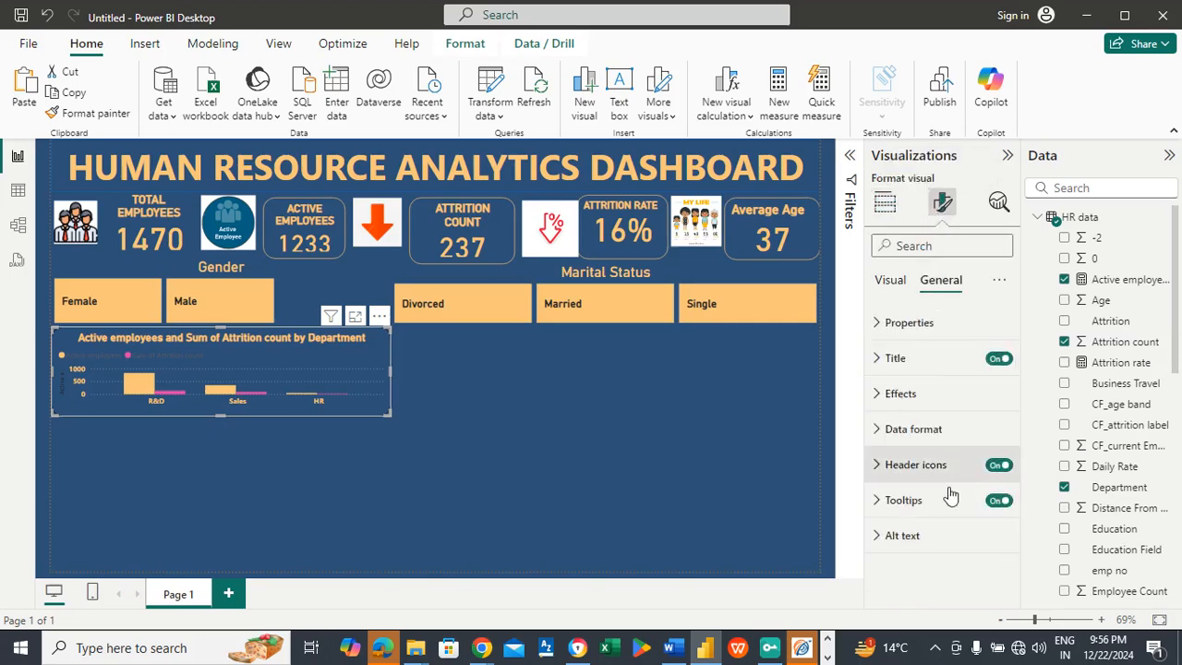
left_click(916, 397)
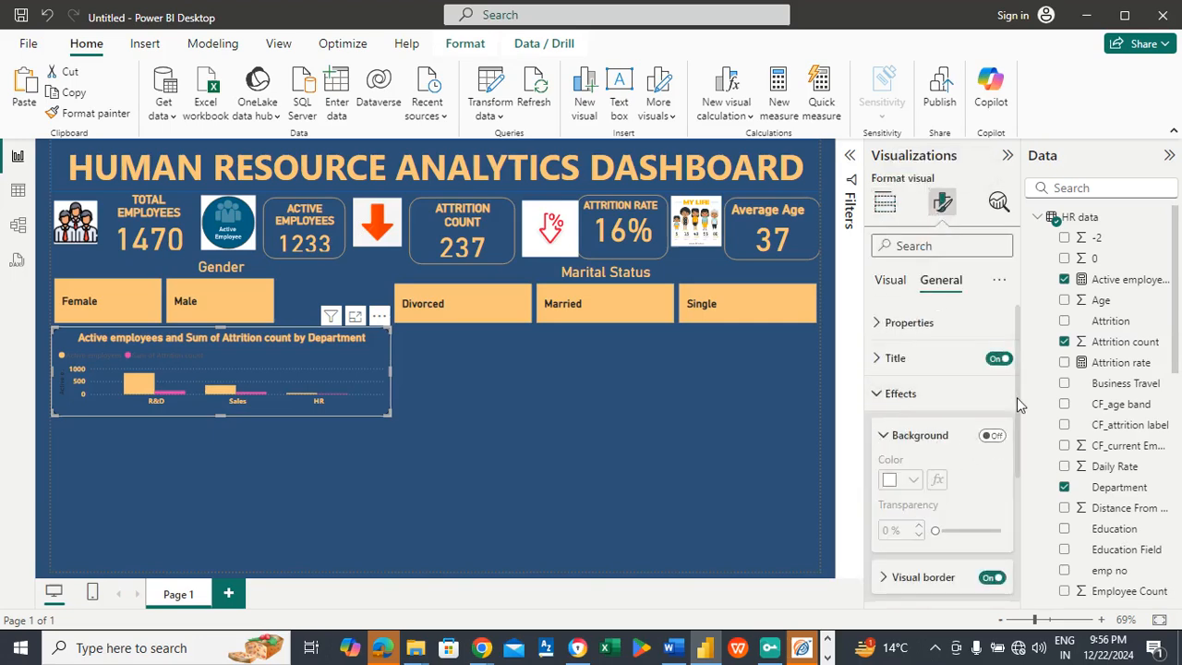
scroll(1011, 416, "down", 3)
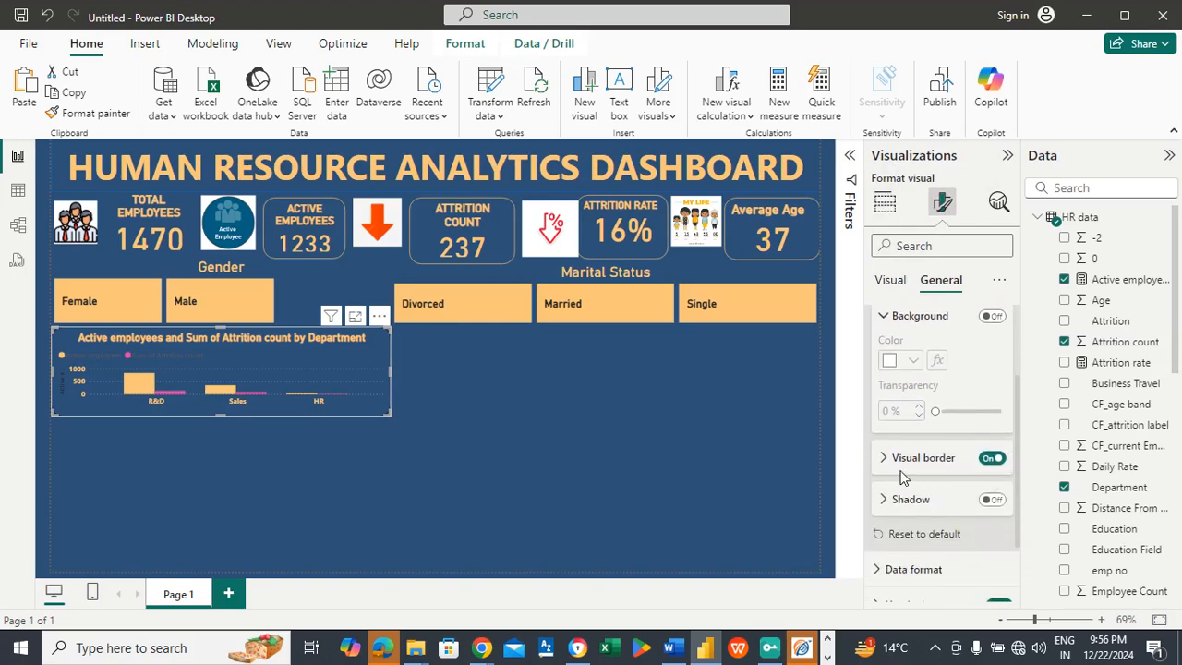
left_click(901, 461)
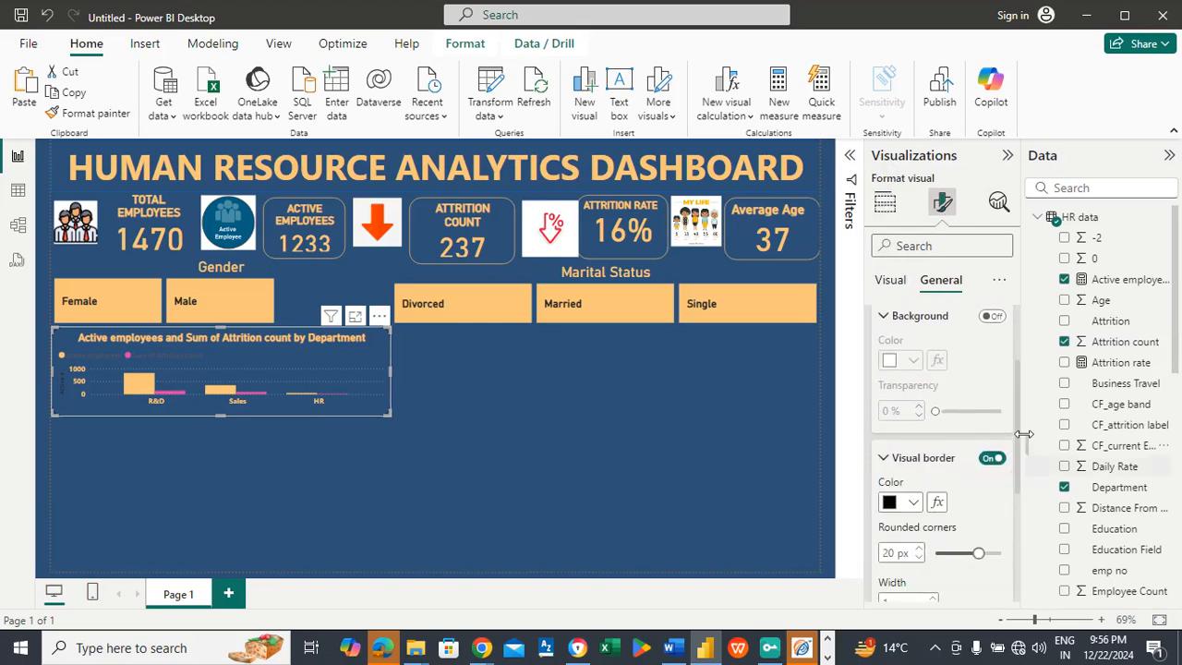
scroll(1020, 434, "down", 2)
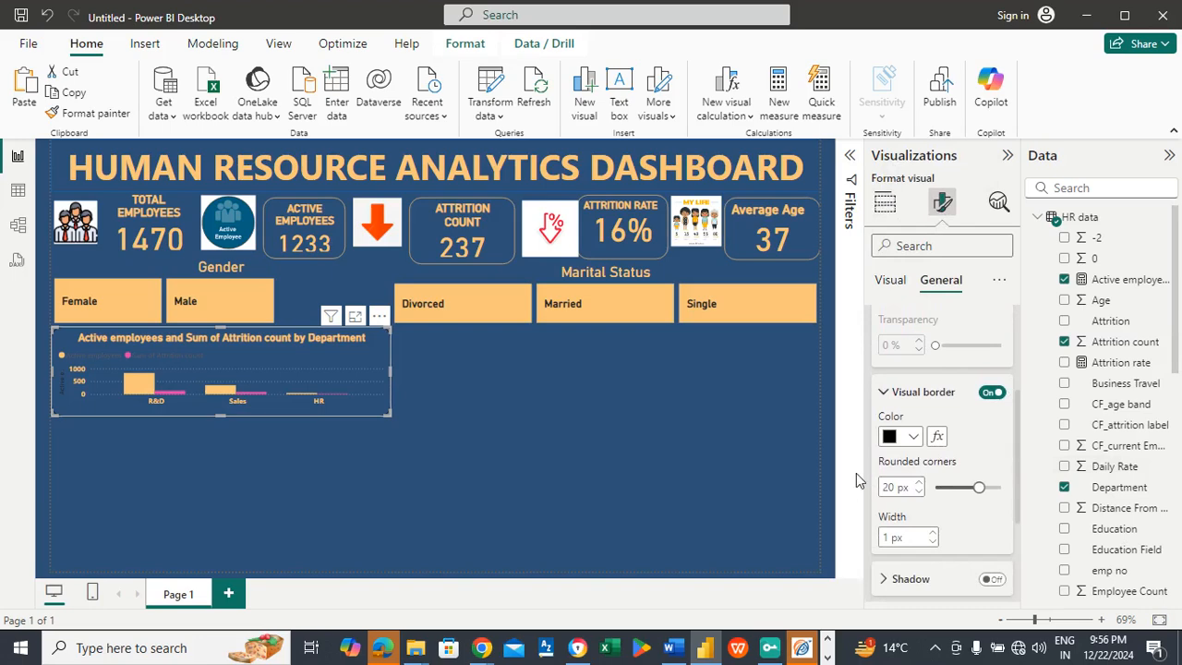
left_click(912, 437)
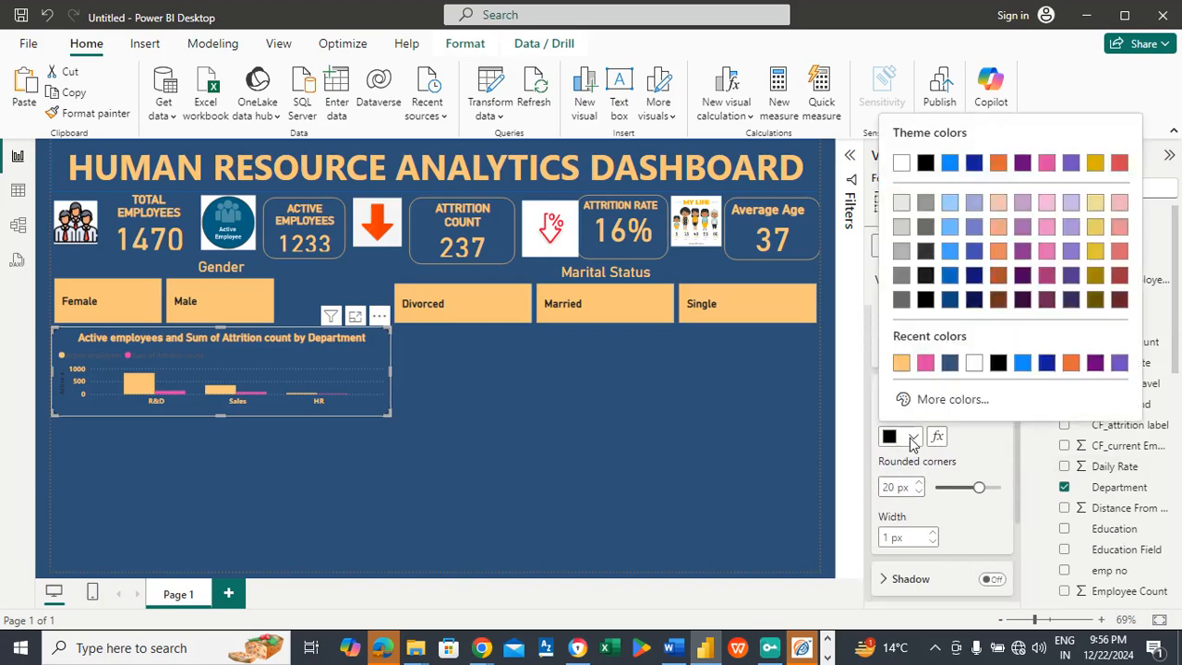
left_click(902, 364)
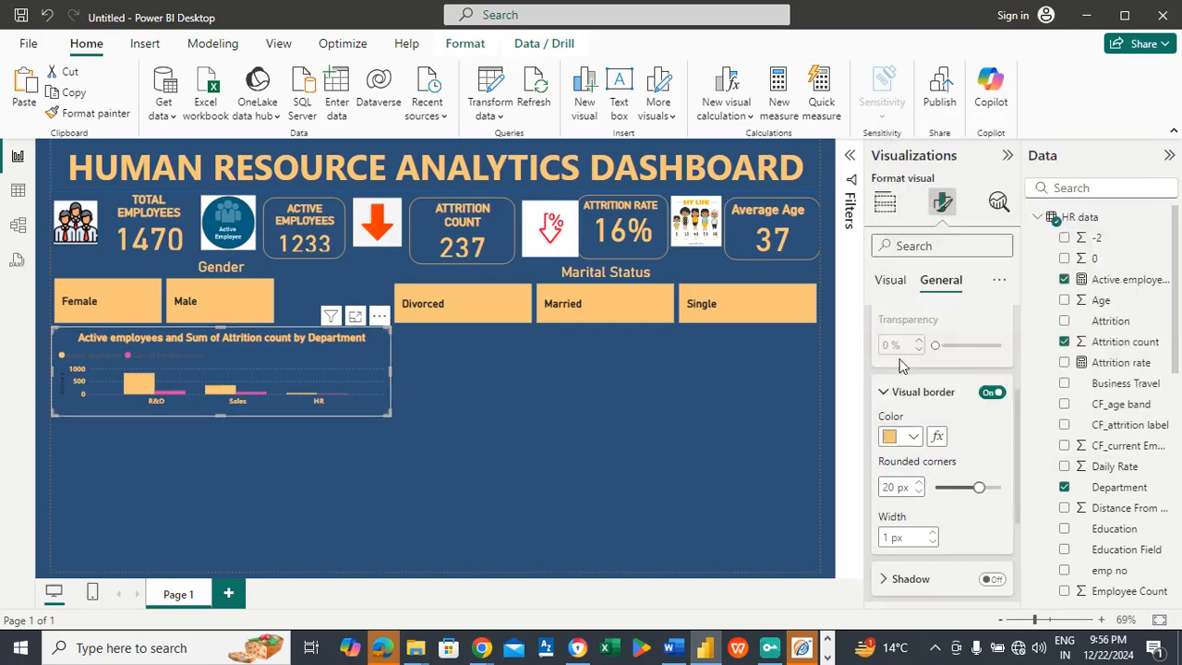
left_click(508, 374)
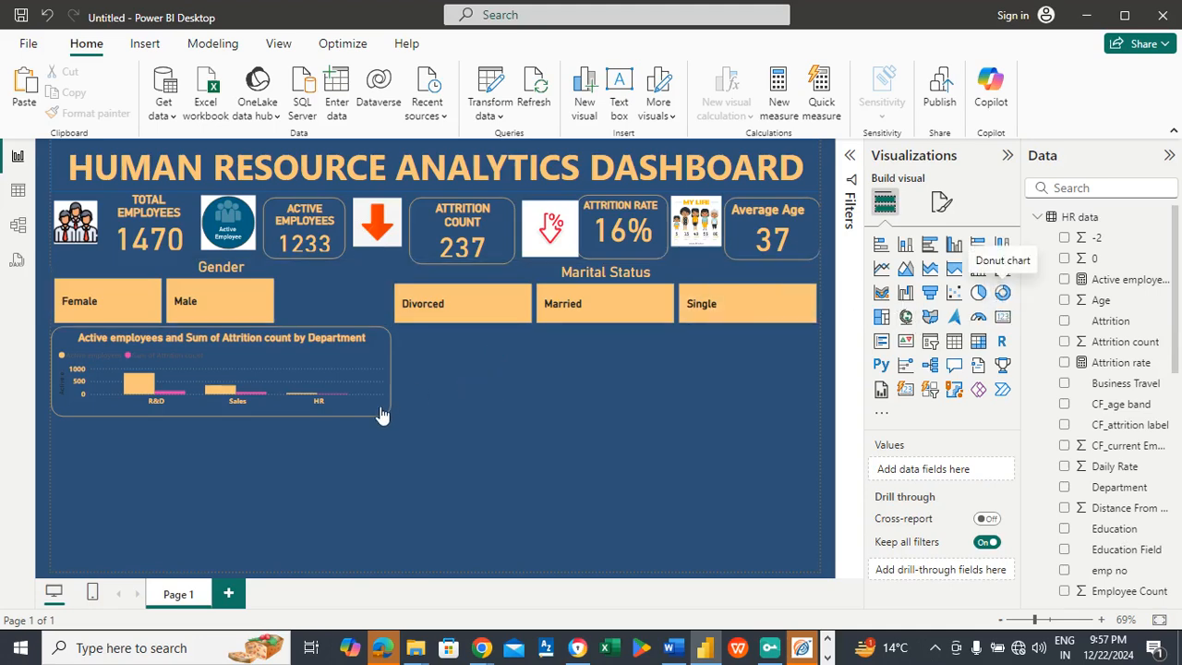
Step: Place an empty donut chart beside the department chart under the Marital Status slicer and widen it to the page's right margin
left_click_drag(219, 467, 563, 349)
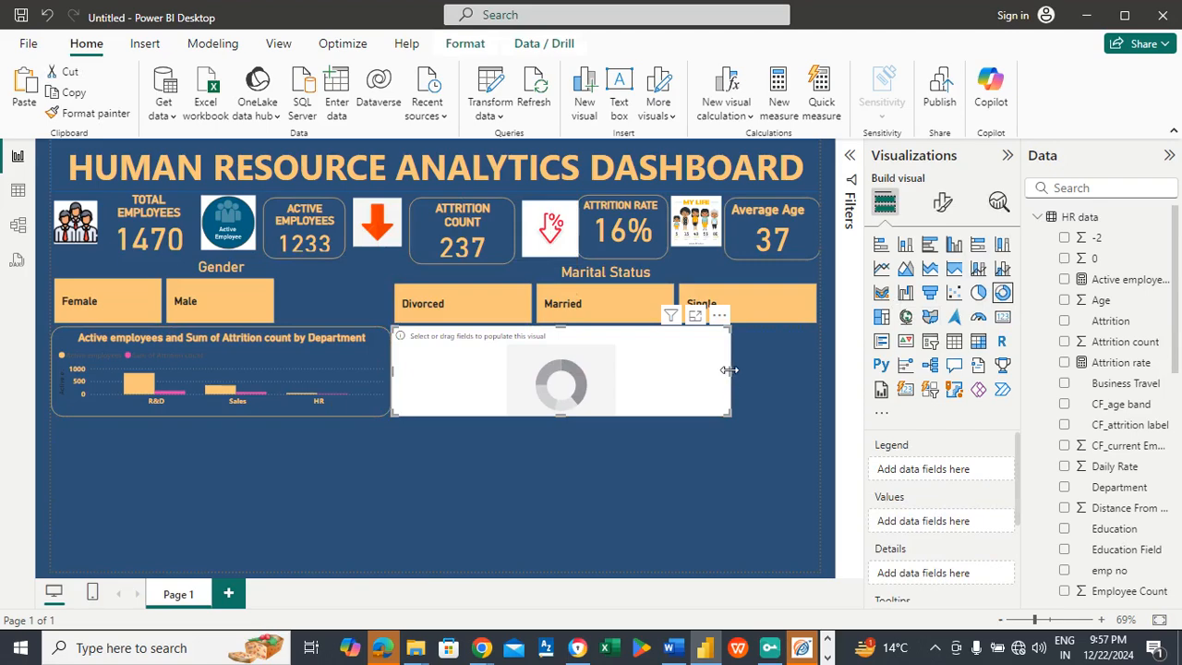
left_click_drag(729, 369, 818, 382)
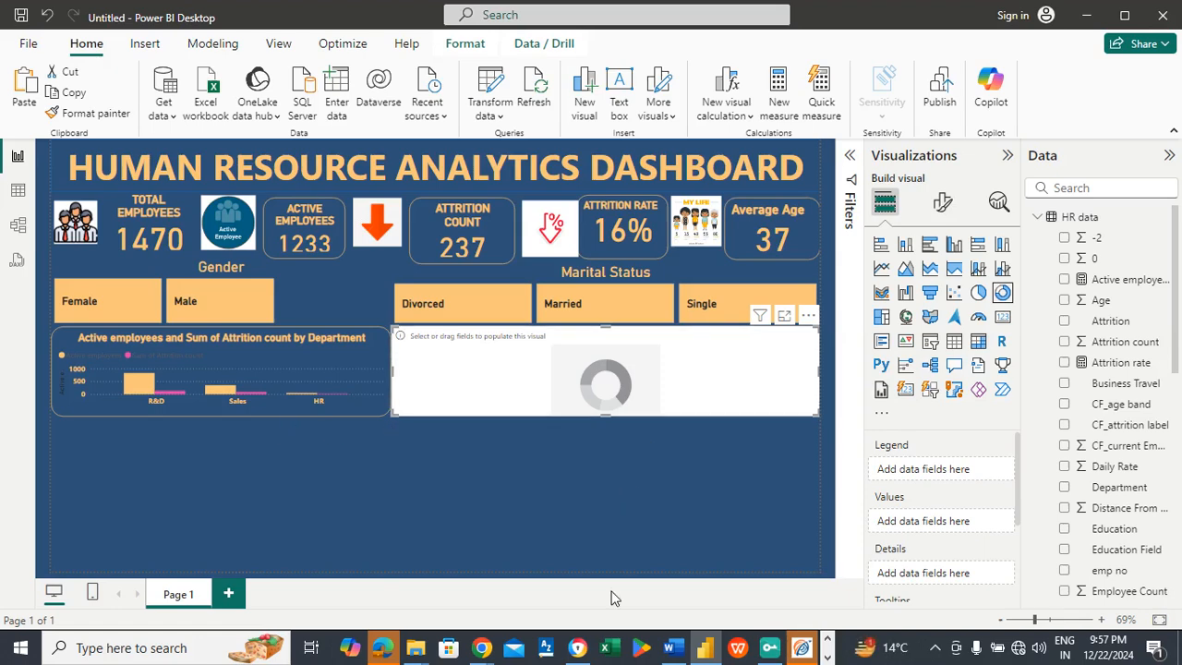
mouse_move(672, 648)
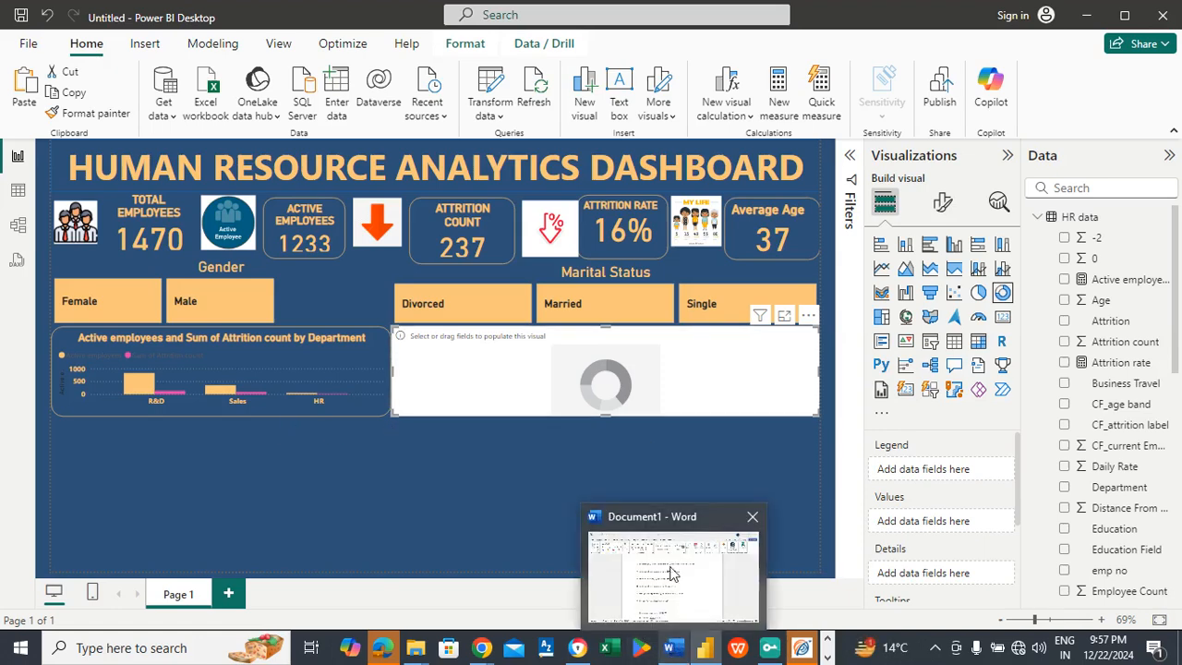
Step: Populate the empty donut chart with Education as the legend and Active employees as the values
mouse_move(671, 572)
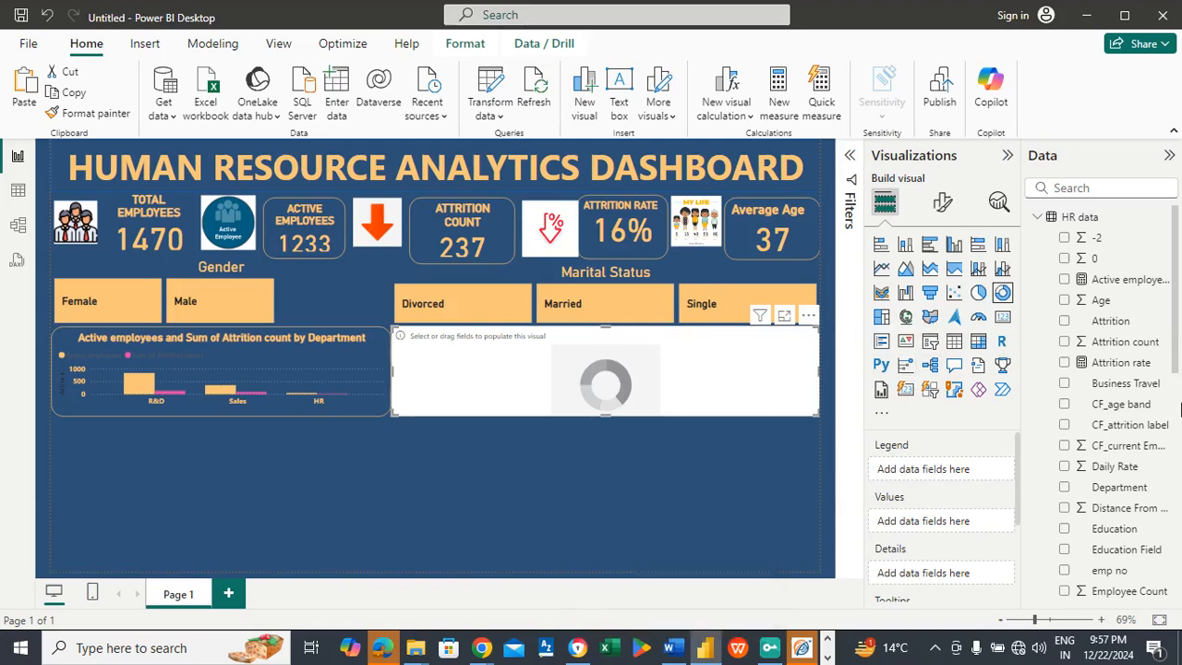
scroll(1177, 356, "down", 1)
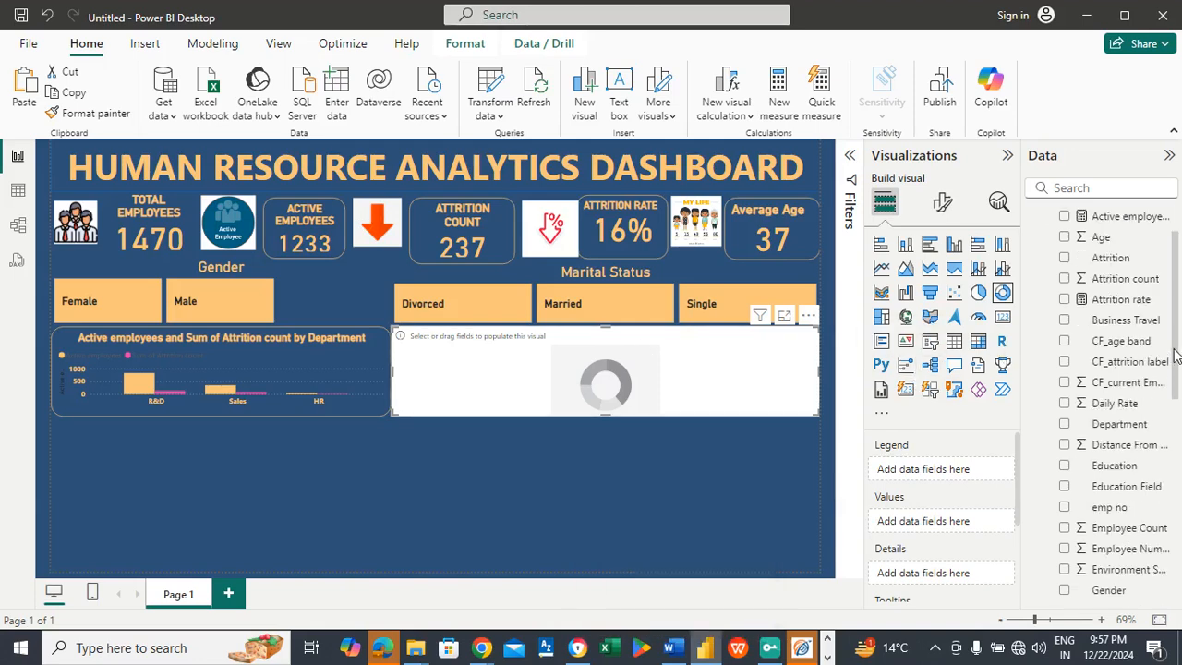
scroll(1175, 356, "down", 1)
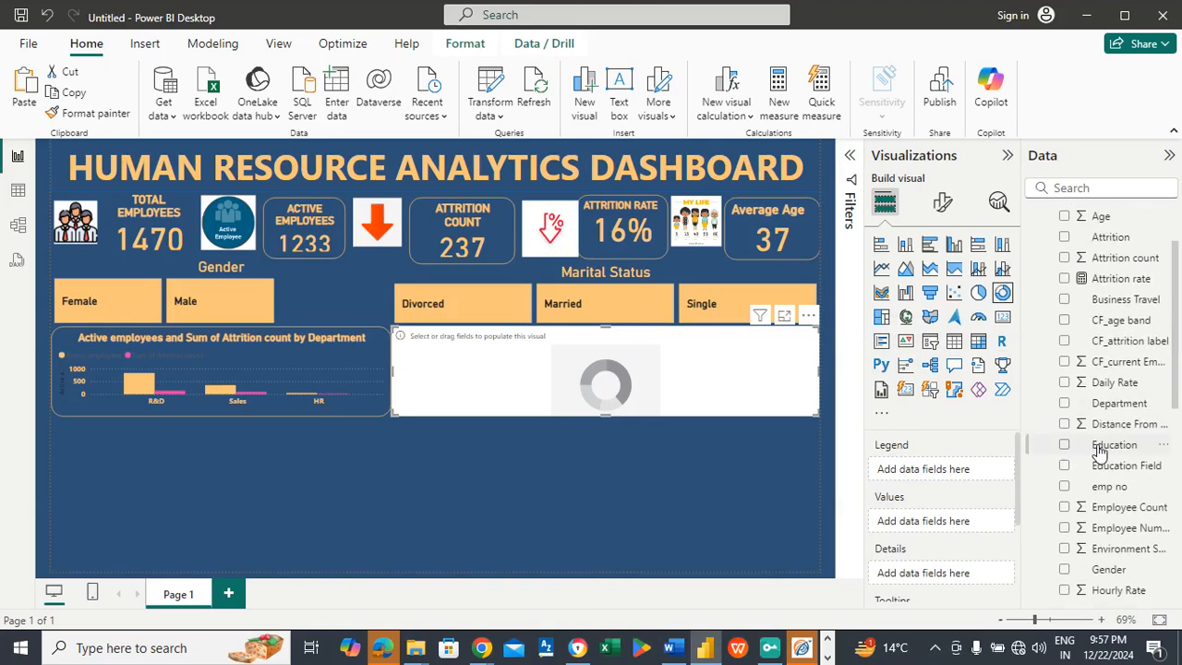
left_click_drag(1098, 448, 957, 471)
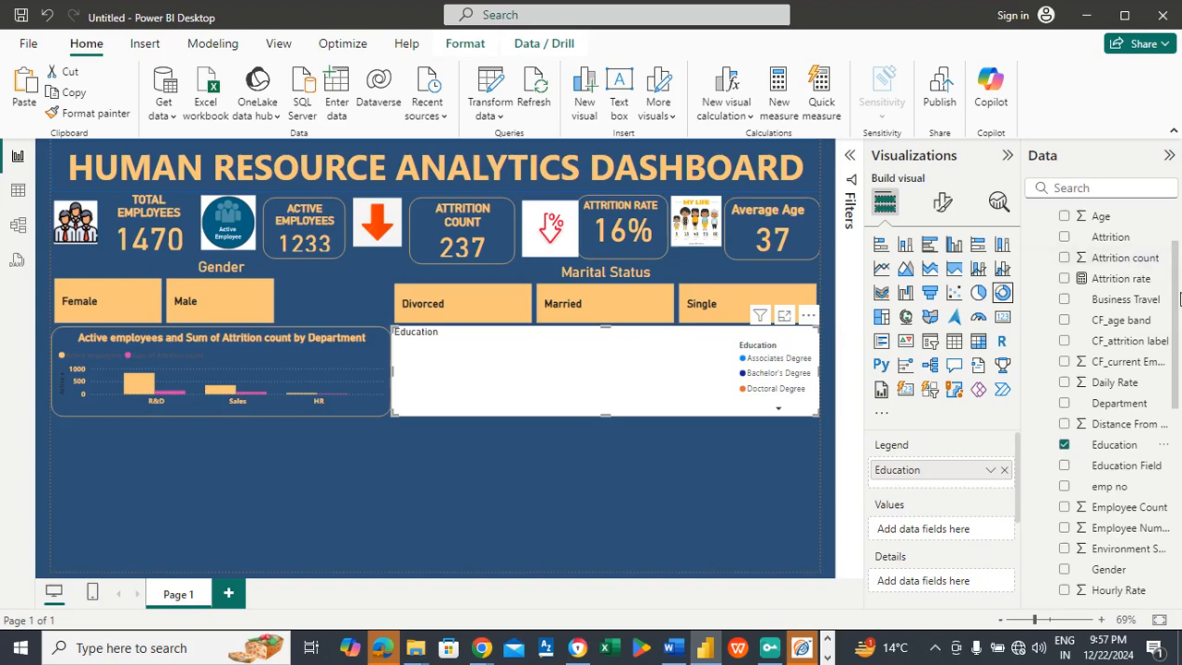
scroll(1178, 258, "up", 3)
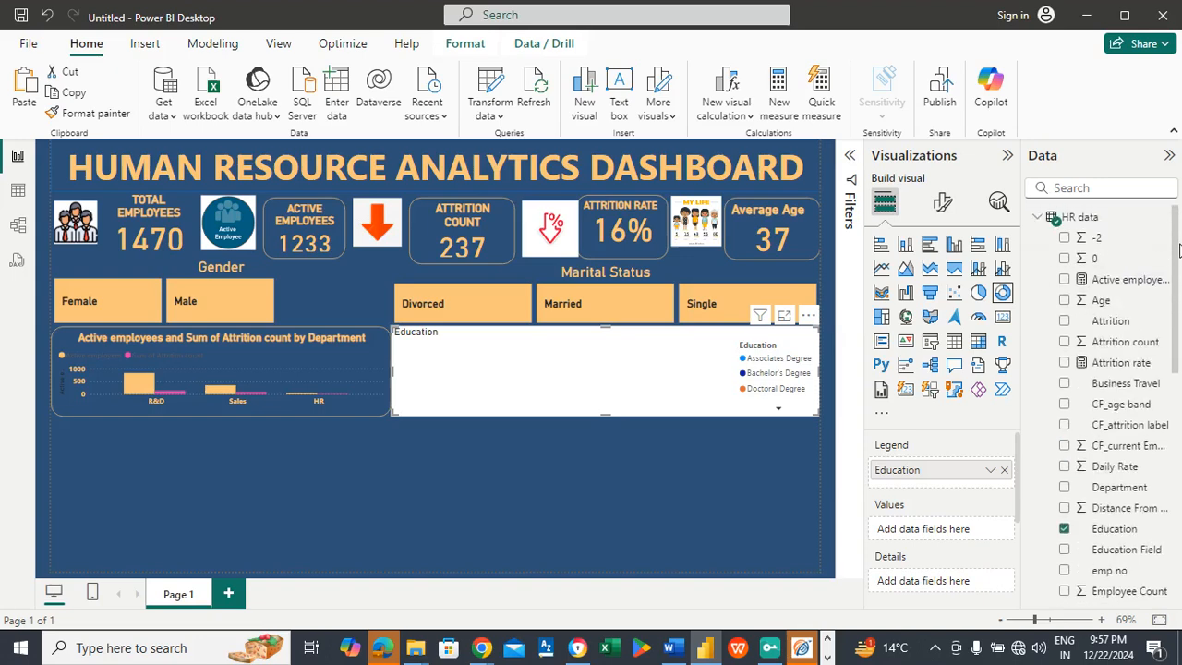
left_click_drag(1128, 290, 941, 531)
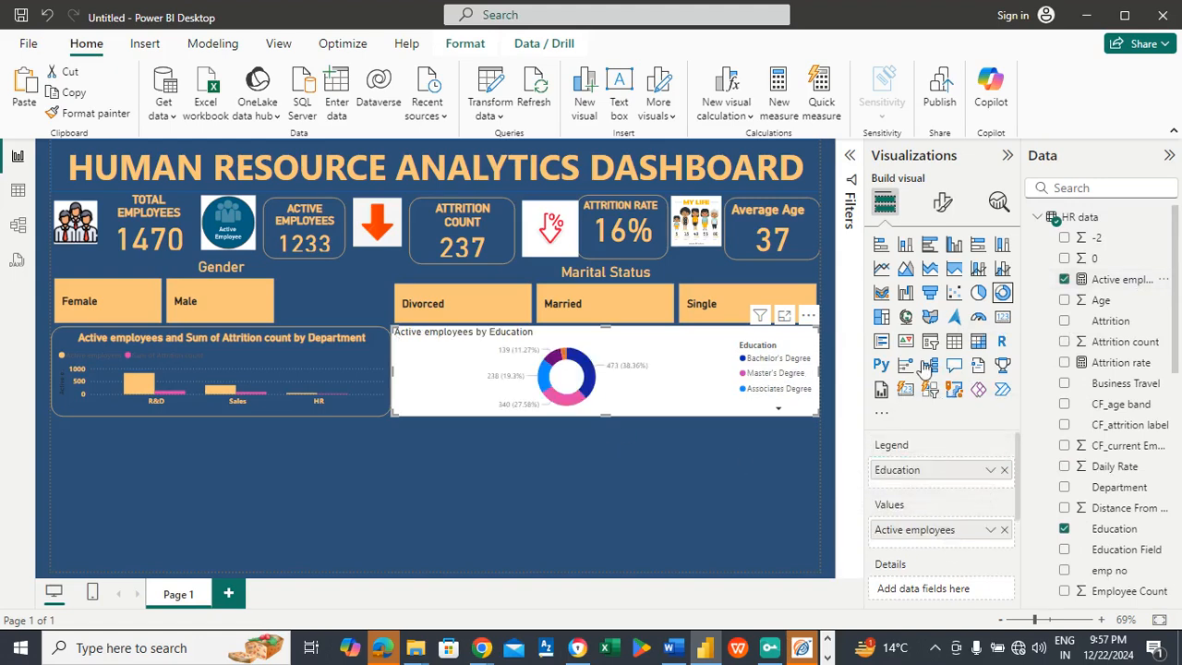
Step: Turn off the background of the education donut chart
left_click(940, 207)
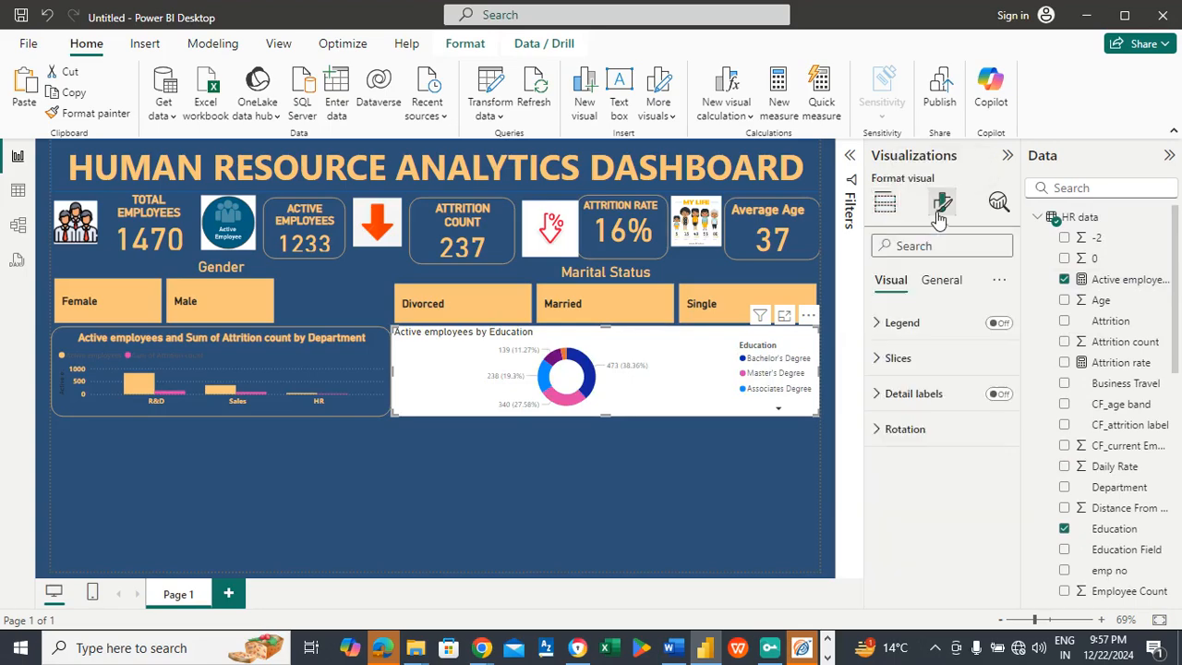
left_click(941, 281)
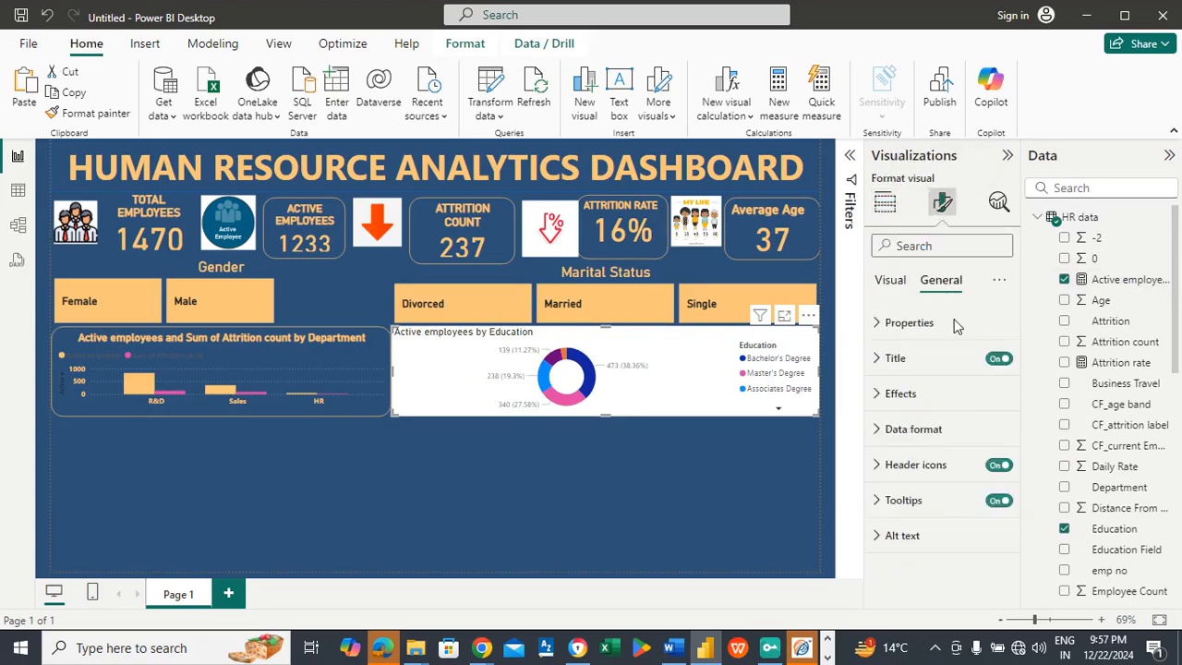
left_click(925, 399)
left_click(991, 436)
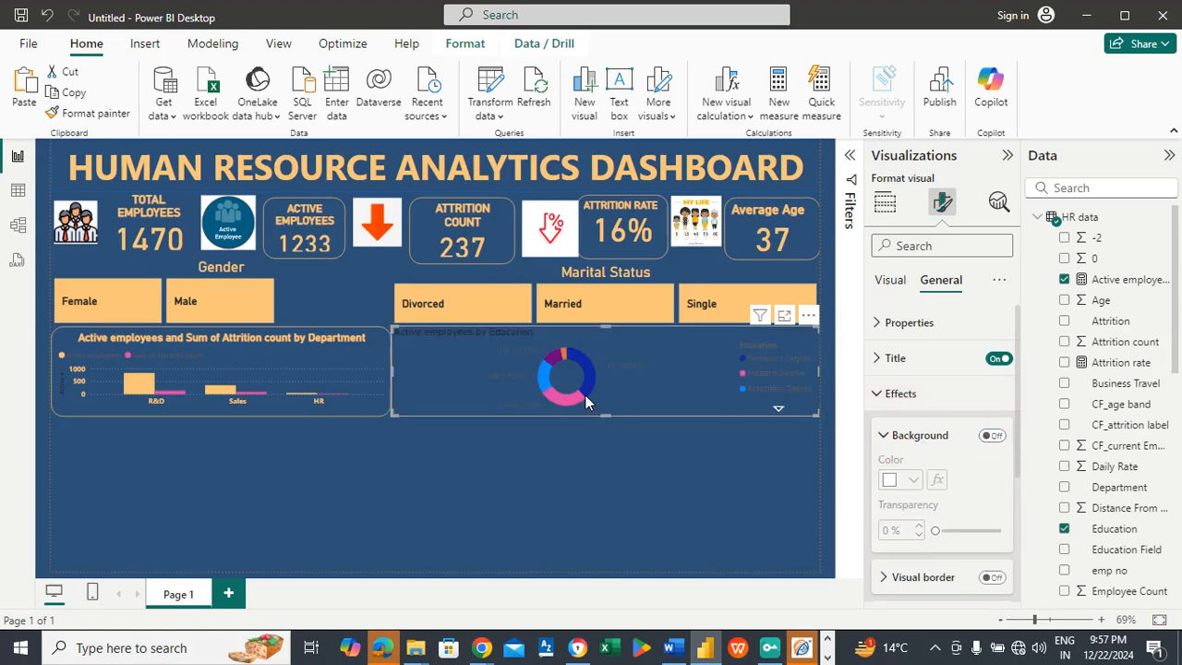
Step: Color the donut chart's Bachelor's Degree slice in the dashboard's light orange
left_click(890, 279)
left_click(898, 358)
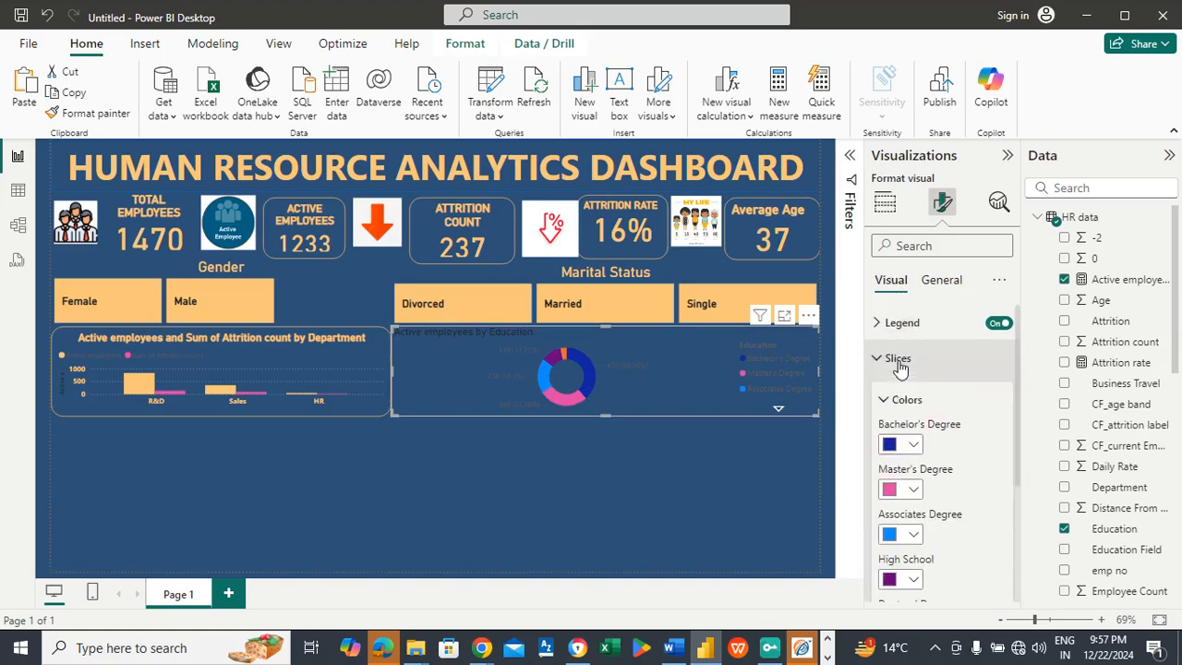
left_click(912, 446)
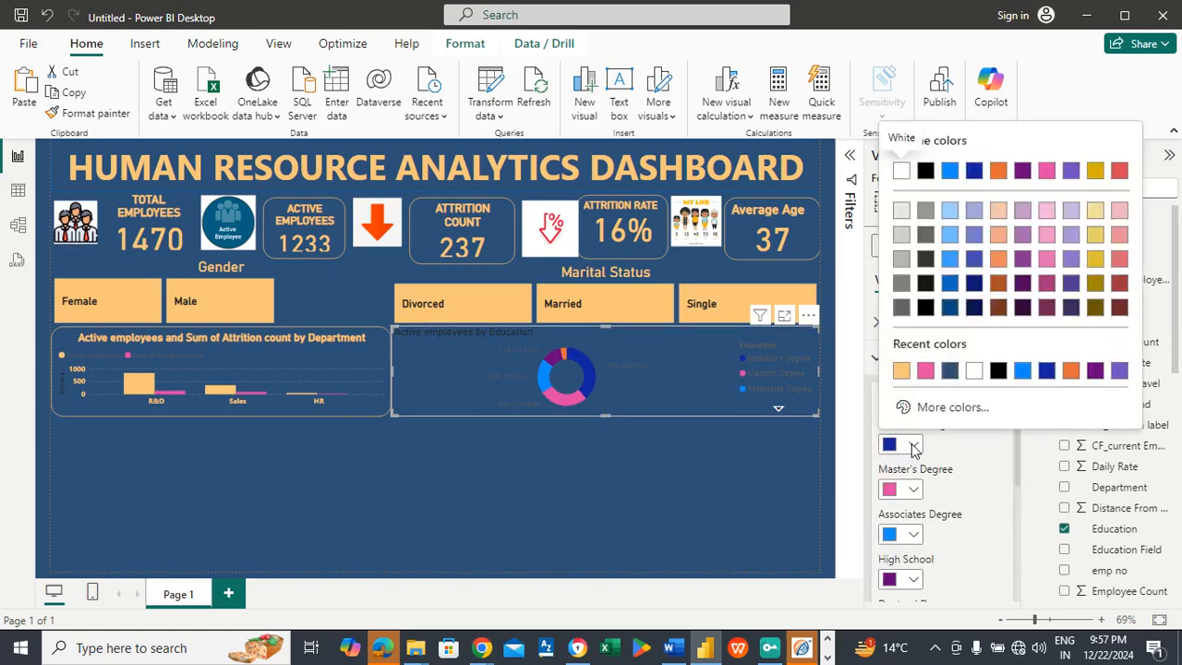
left_click(901, 371)
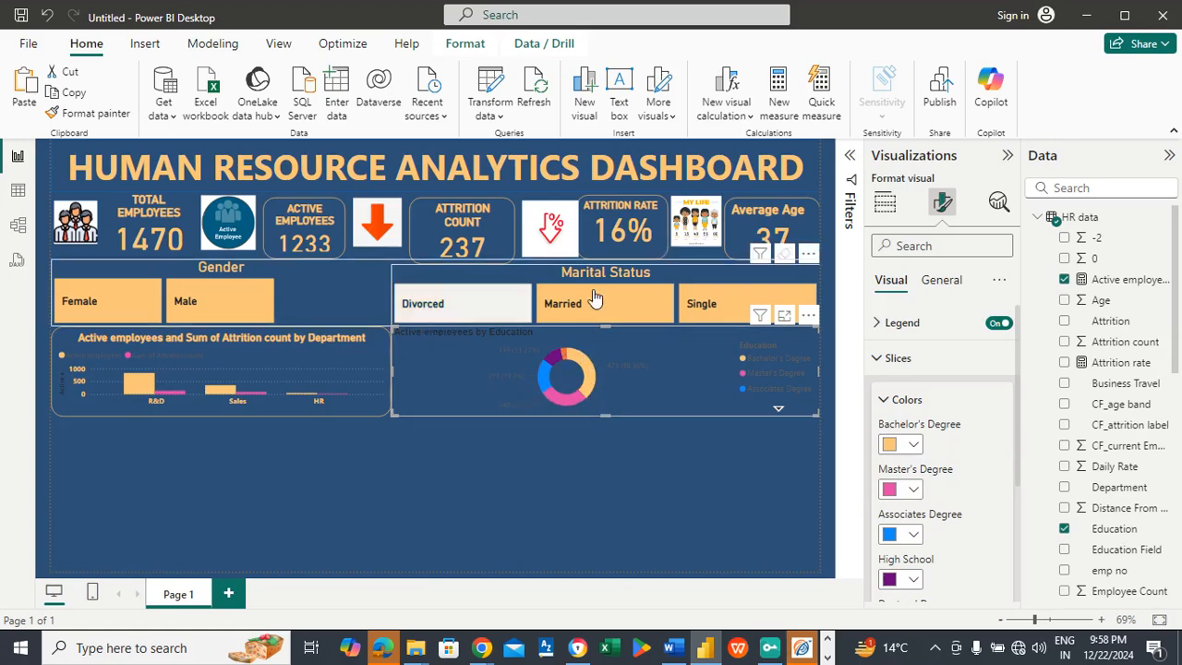
left_click(900, 359)
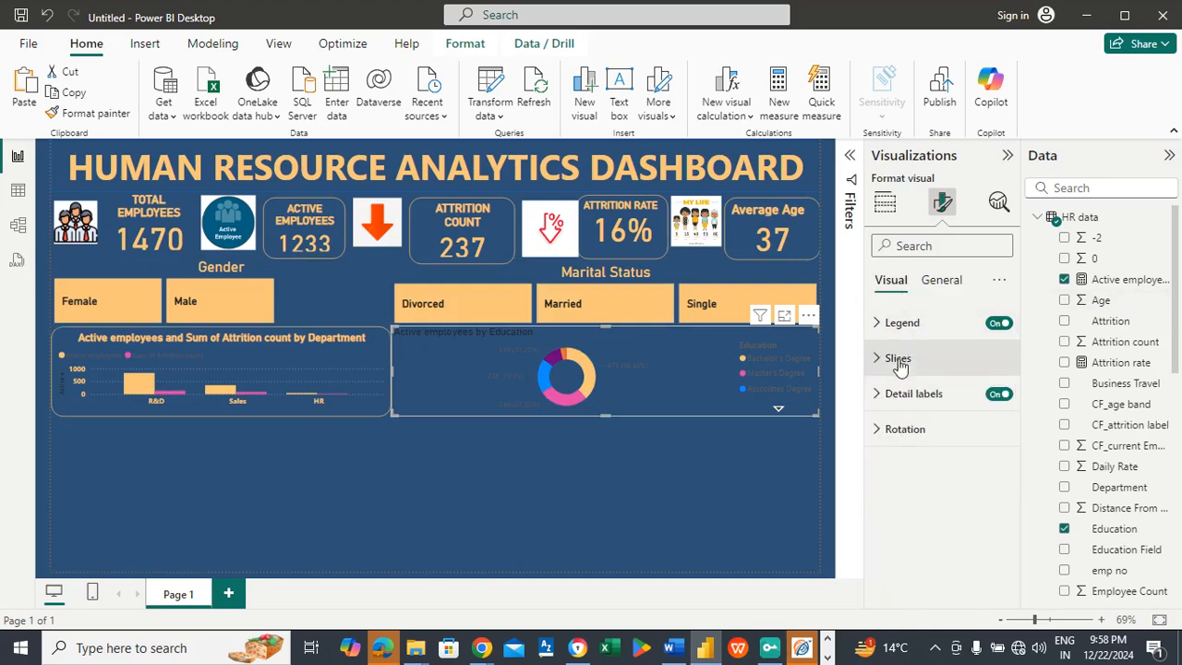
Step: Format the education donut chart's title with light orange text, centered alignment and font size 16
left_click(940, 280)
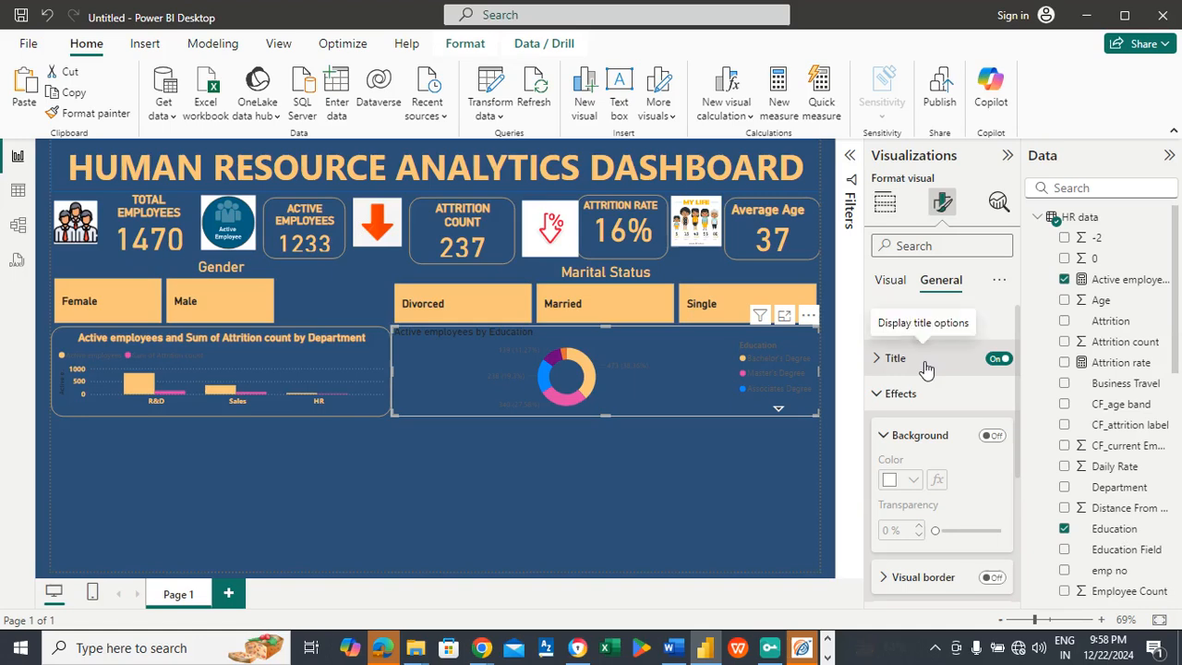
left_click(925, 361)
left_click_drag(1019, 381, 1018, 430)
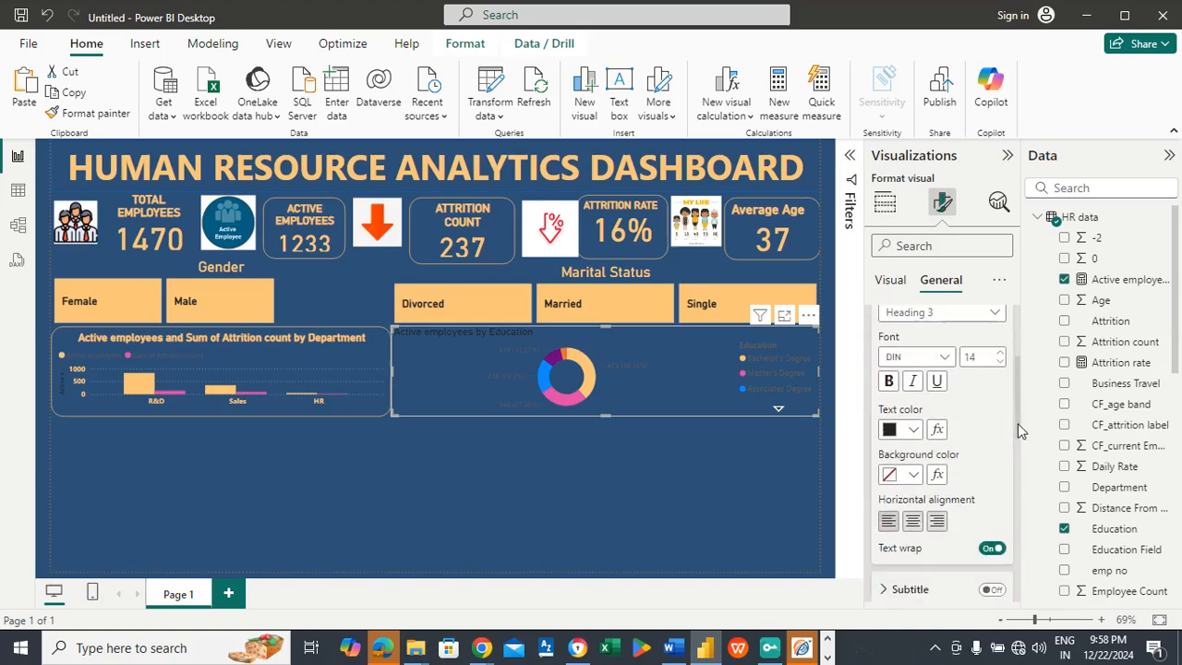
left_click(910, 434)
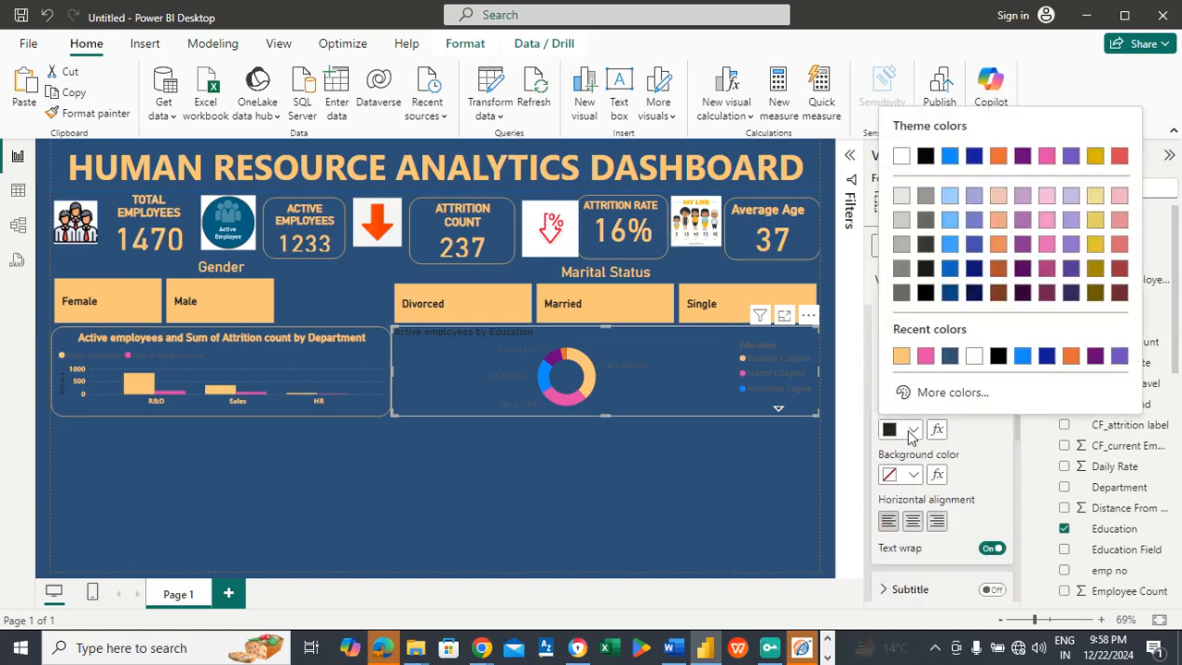
left_click(894, 352)
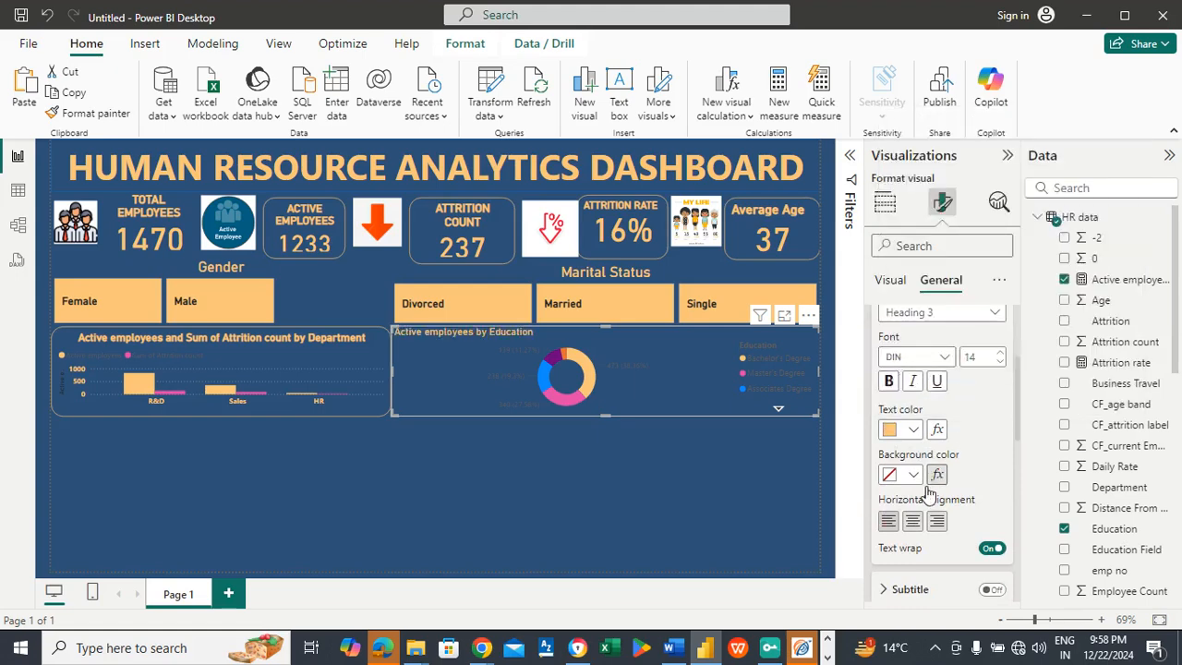
left_click(912, 521)
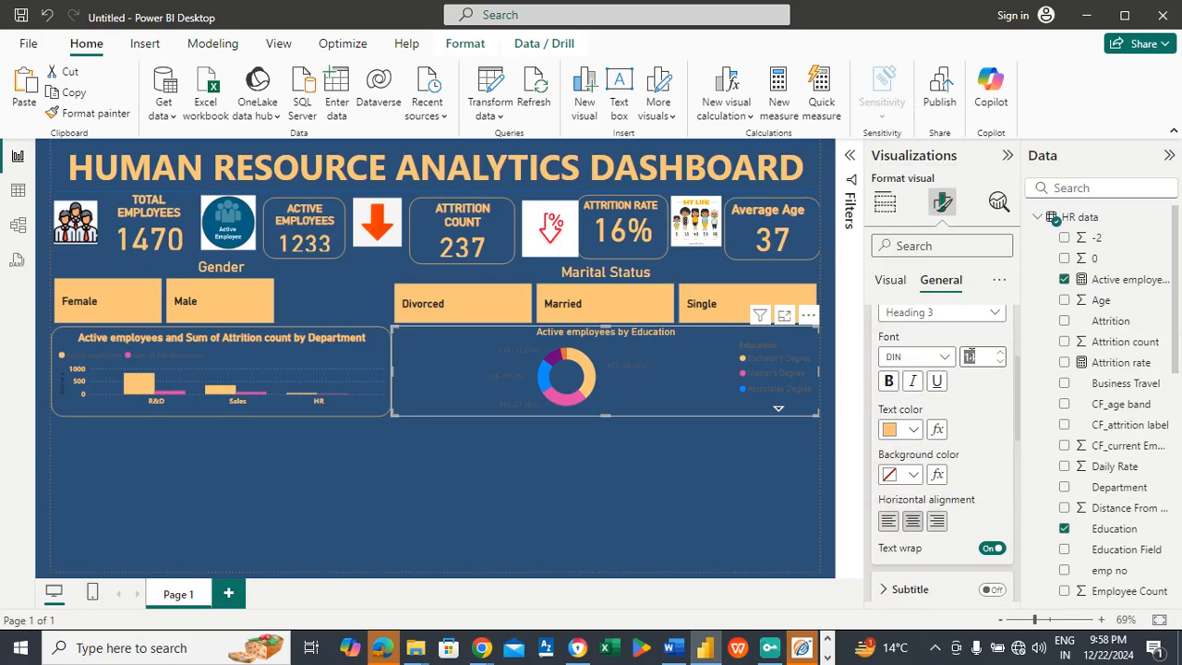
type("16")
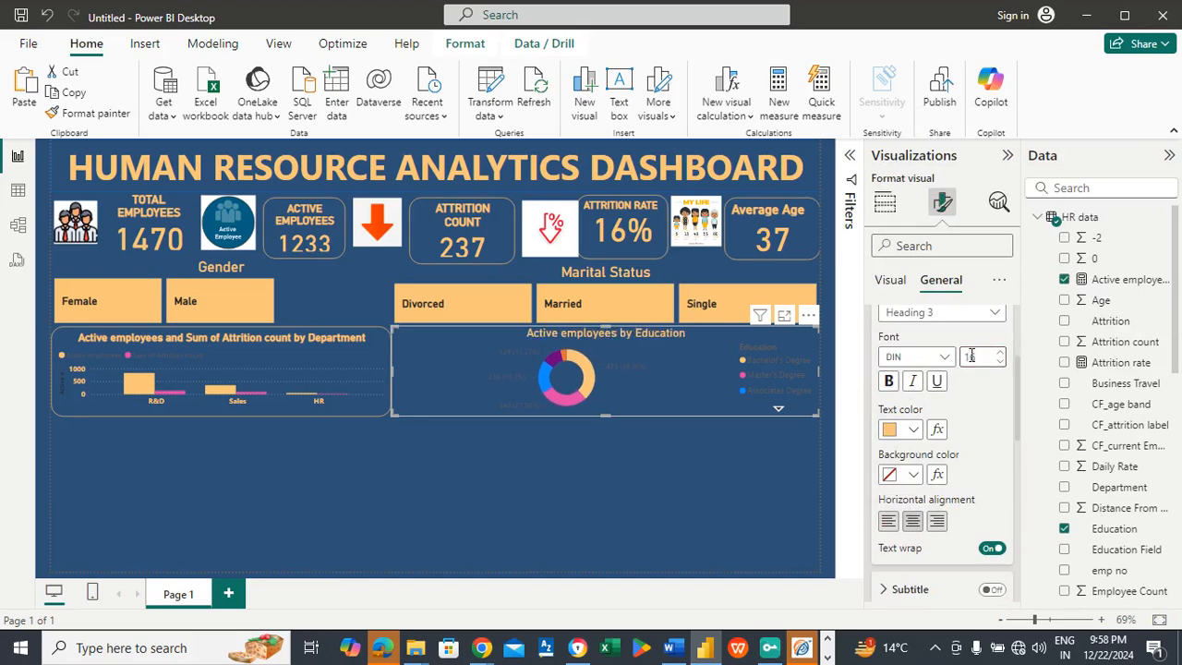
Step: Set the color of the donut chart's detail label values to light orange #FAC67A
left_click(892, 281)
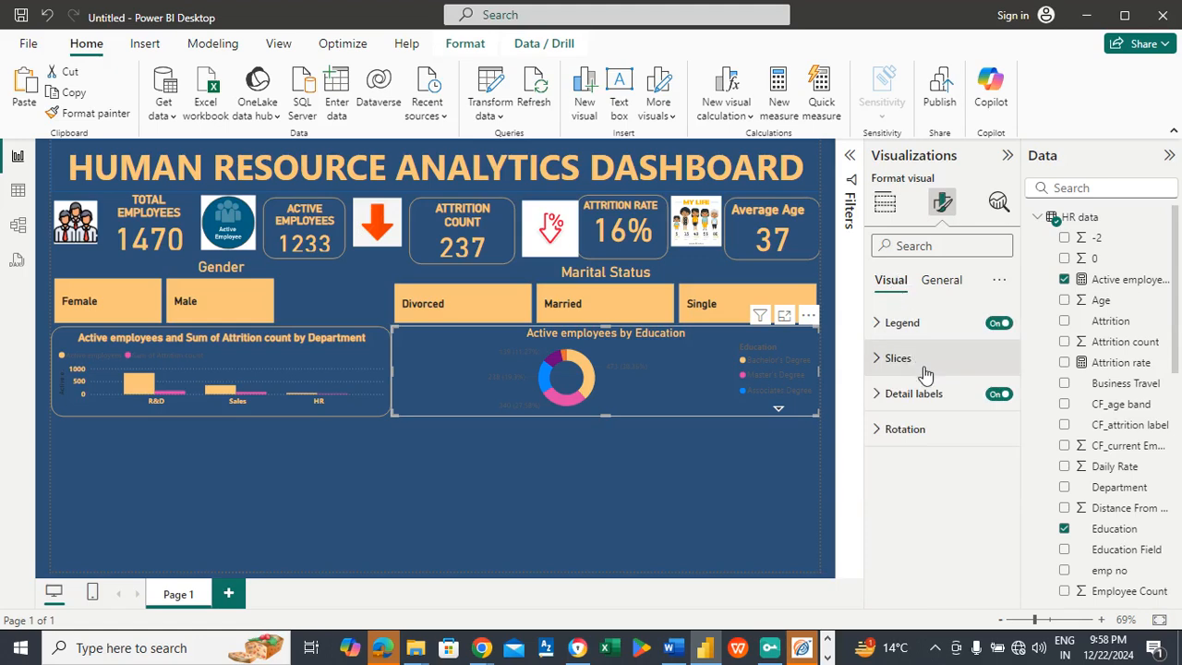
left_click(900, 394)
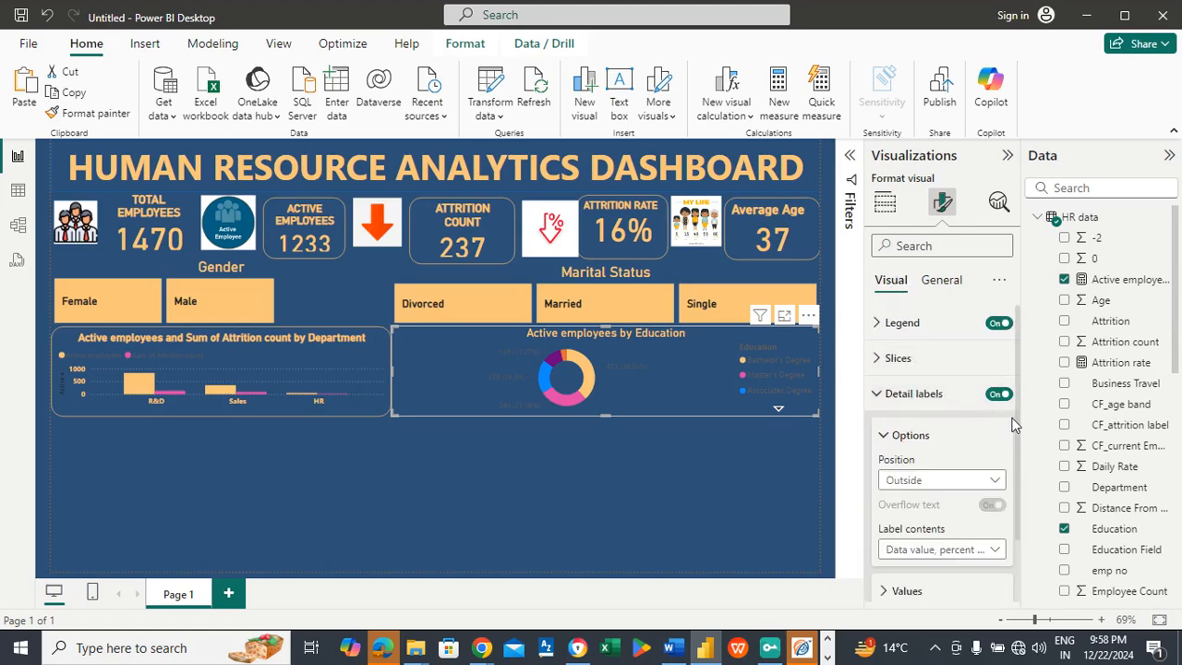
scroll(942, 480, "down", 2)
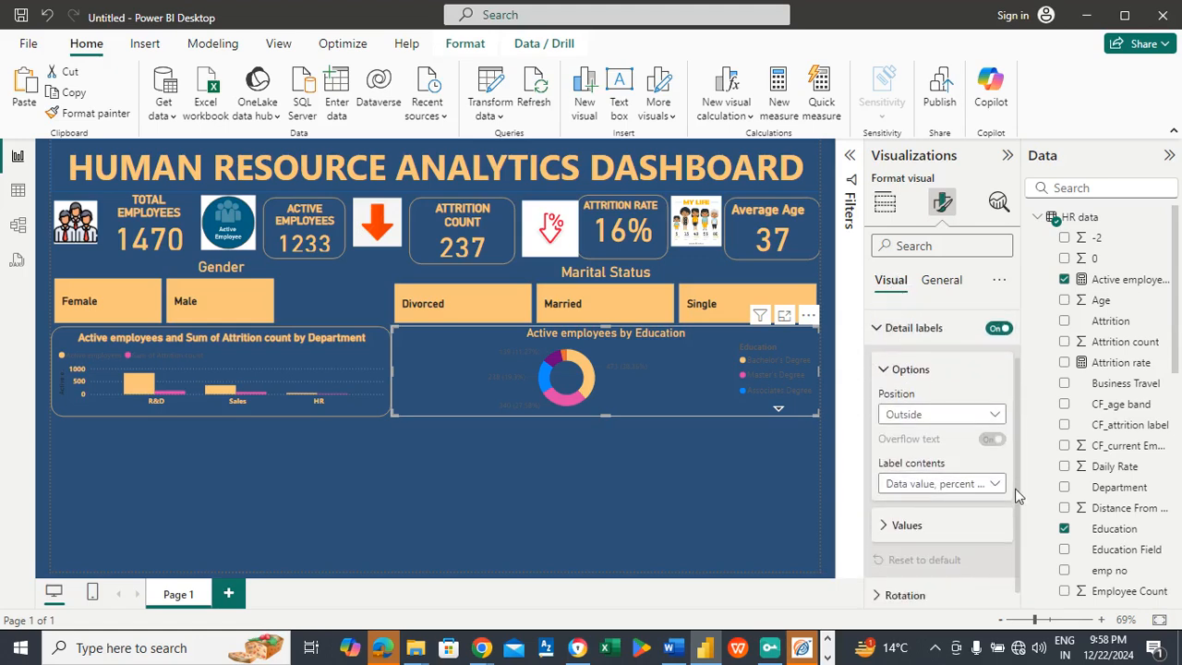
left_click(912, 514)
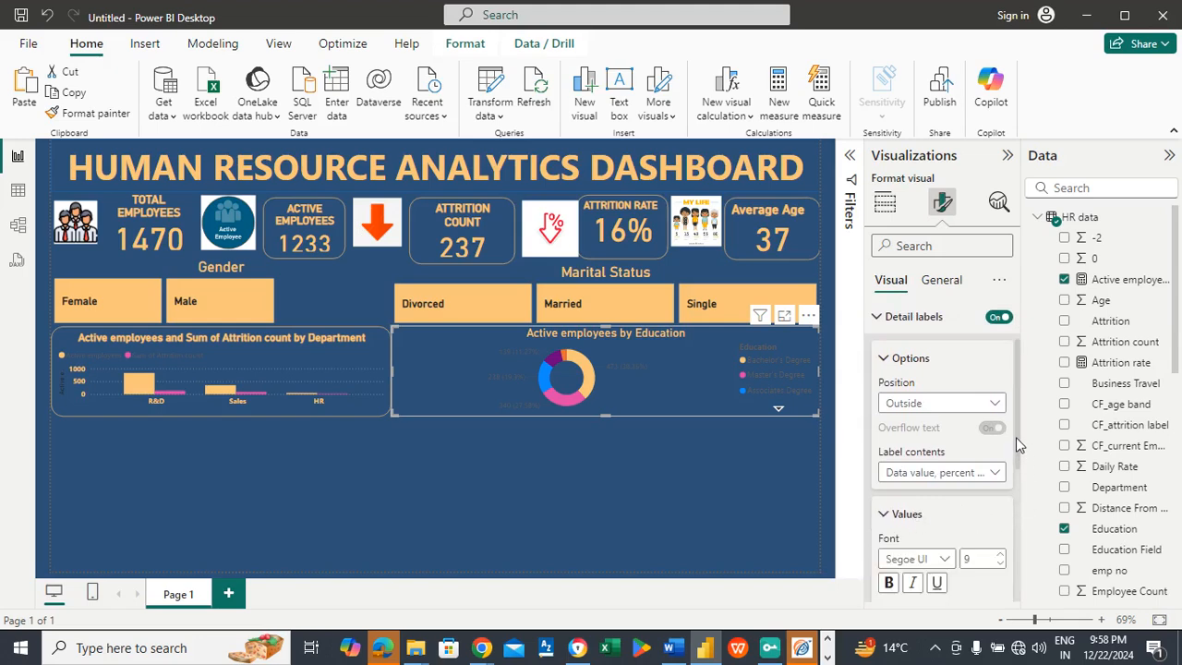
scroll(1016, 461, "down", 3)
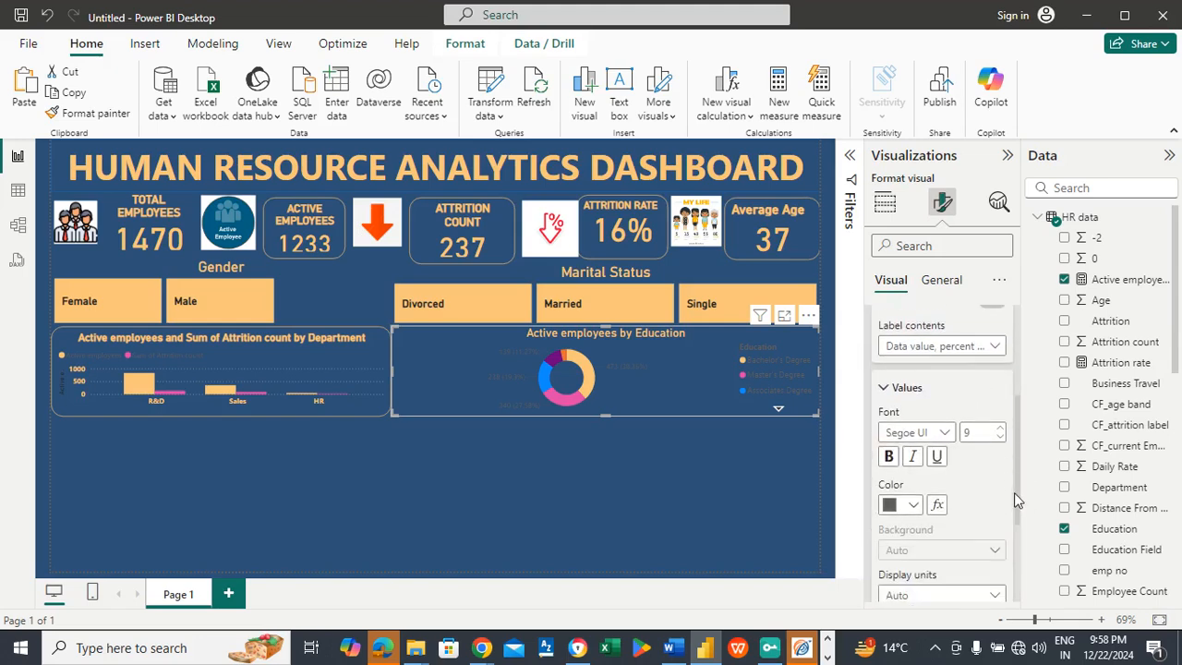
left_click(914, 504)
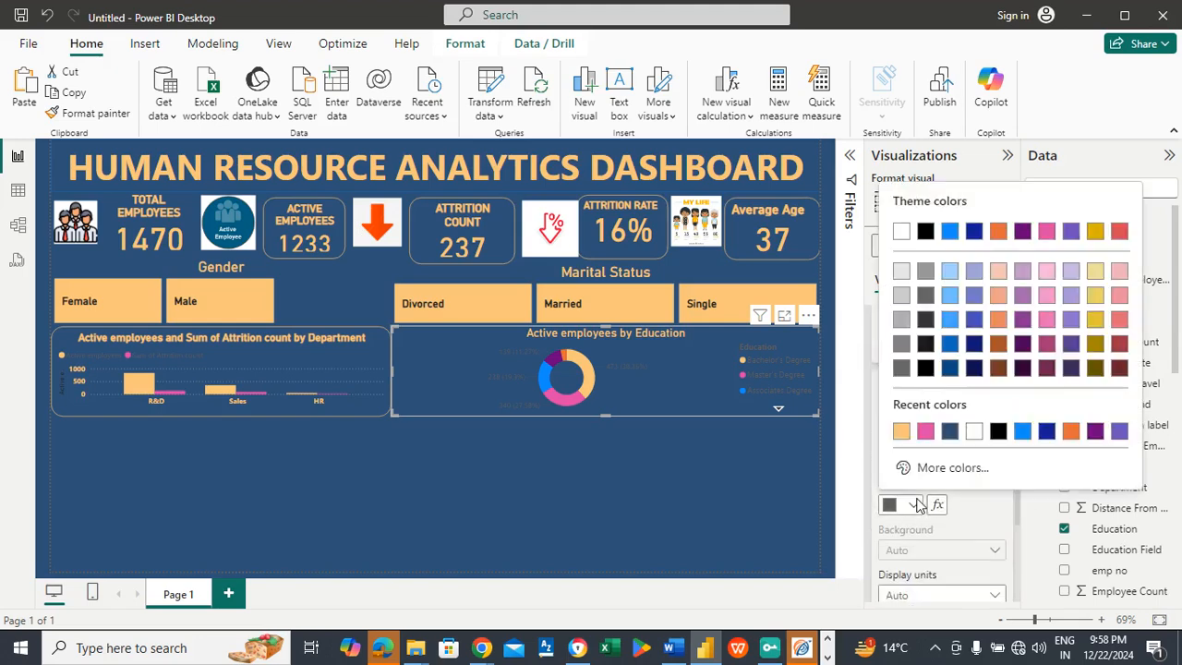
left_click(902, 432)
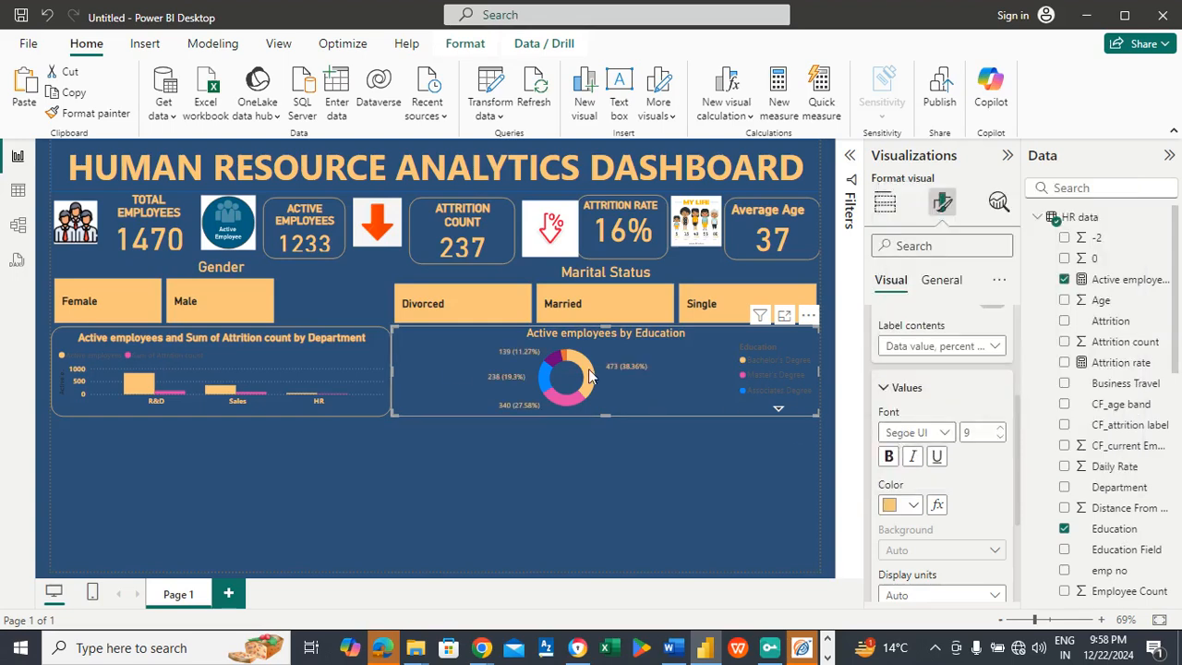
left_click(908, 387)
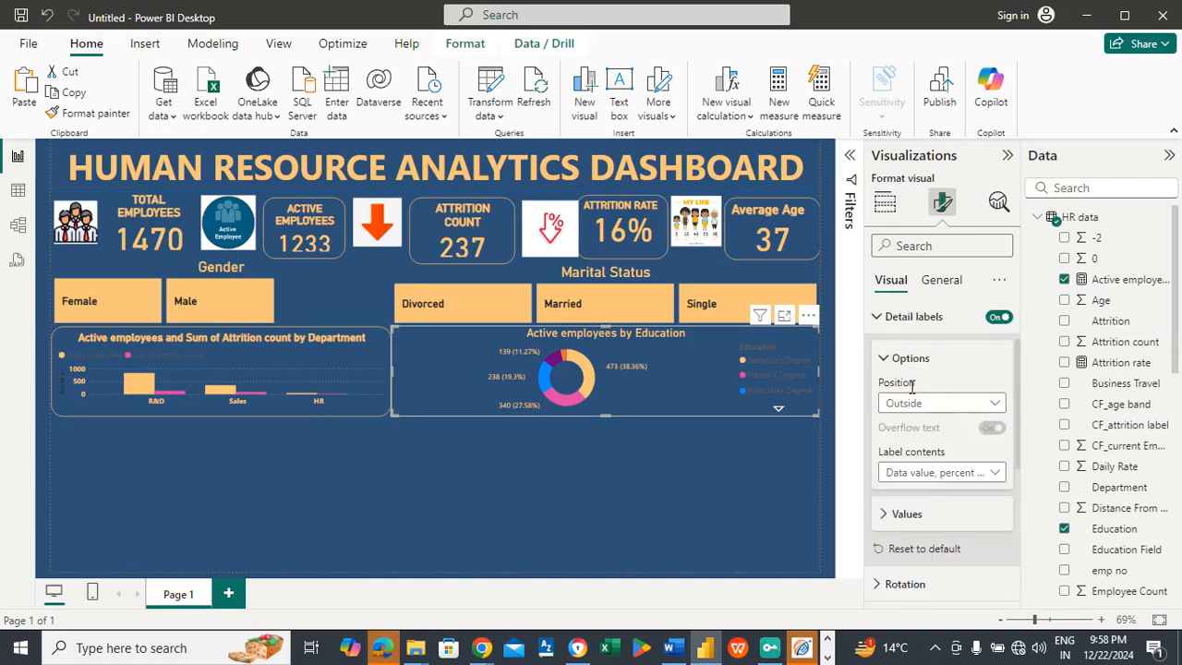
Step: Look through the donut chart's detail label options and value settings
left_click(906, 515)
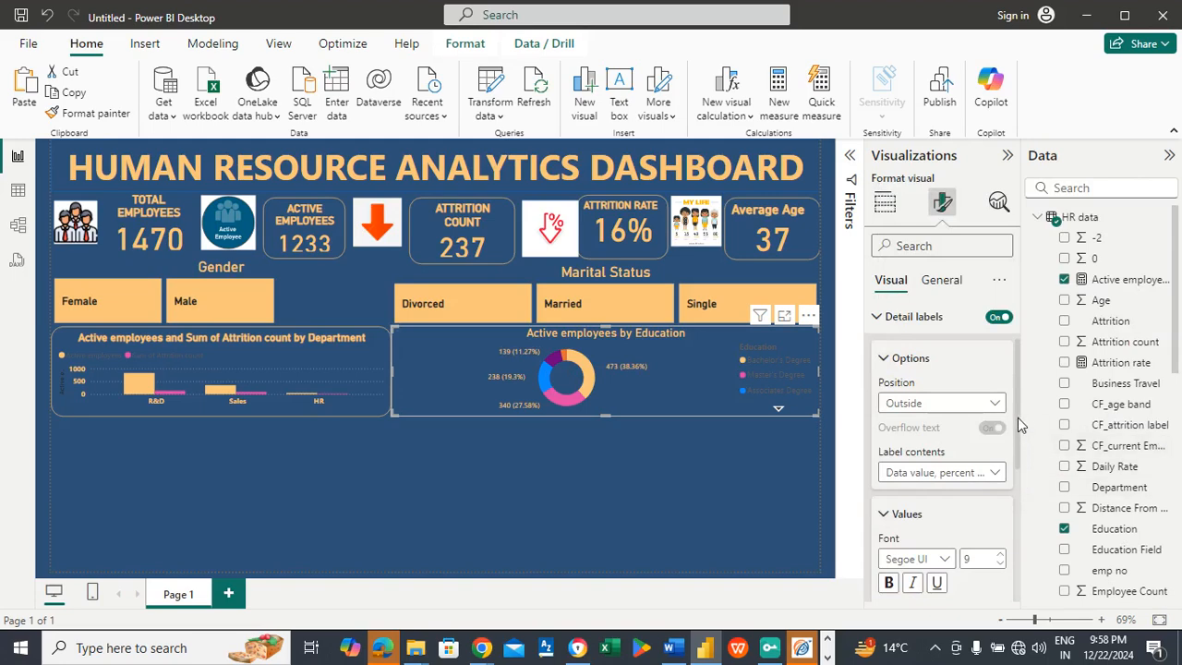
left_click_drag(1020, 423, 1015, 563)
left_click_drag(1014, 510, 1028, 401)
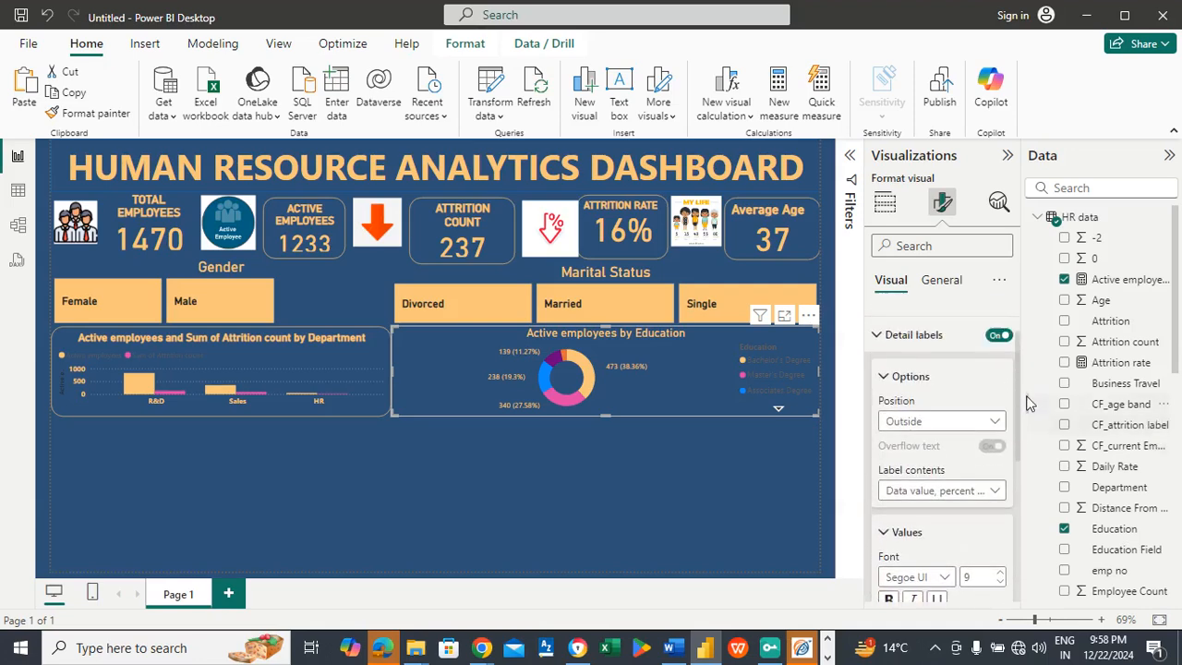
left_click(921, 395)
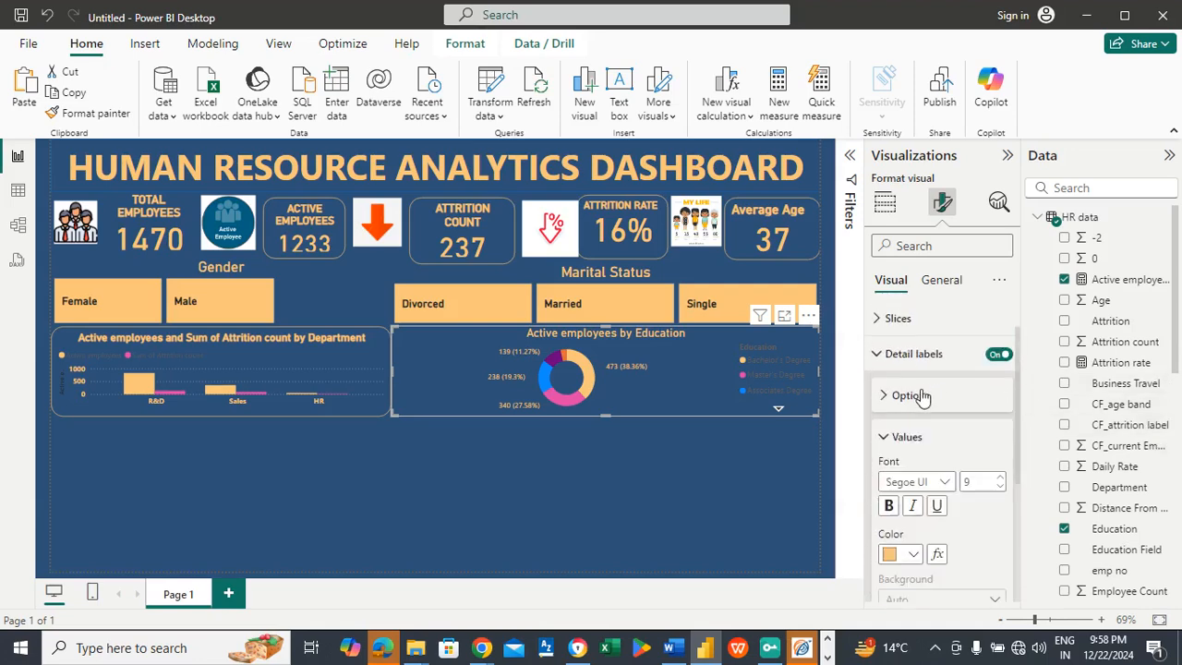
left_click(908, 436)
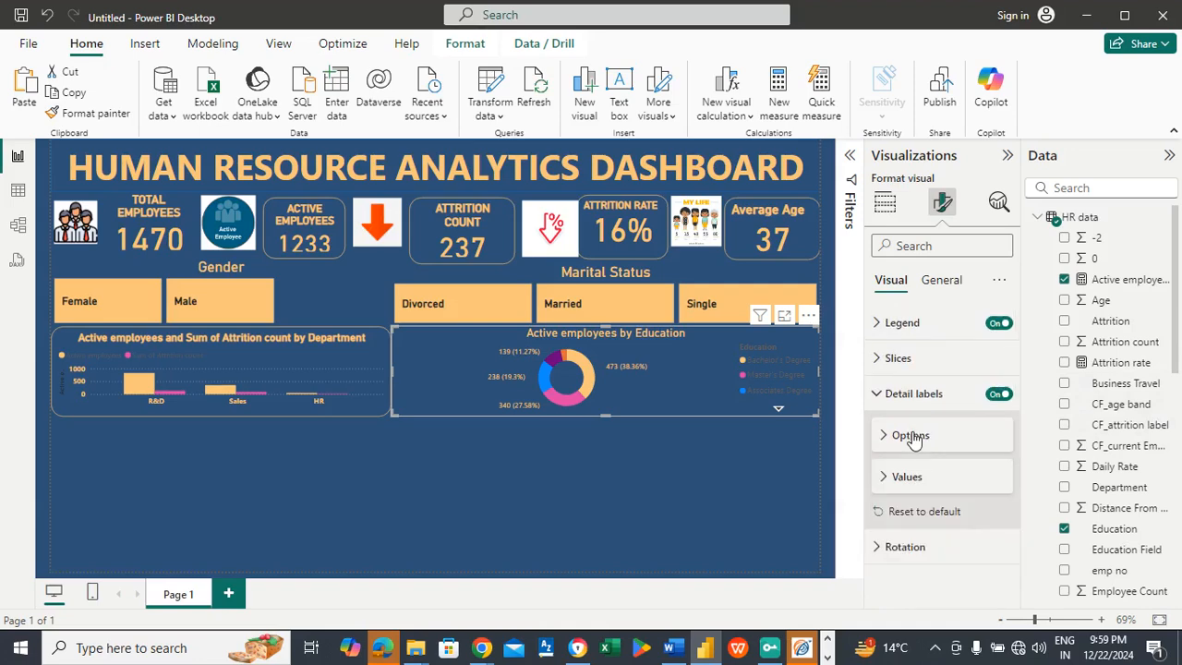
left_click(941, 397)
left_click(941, 397)
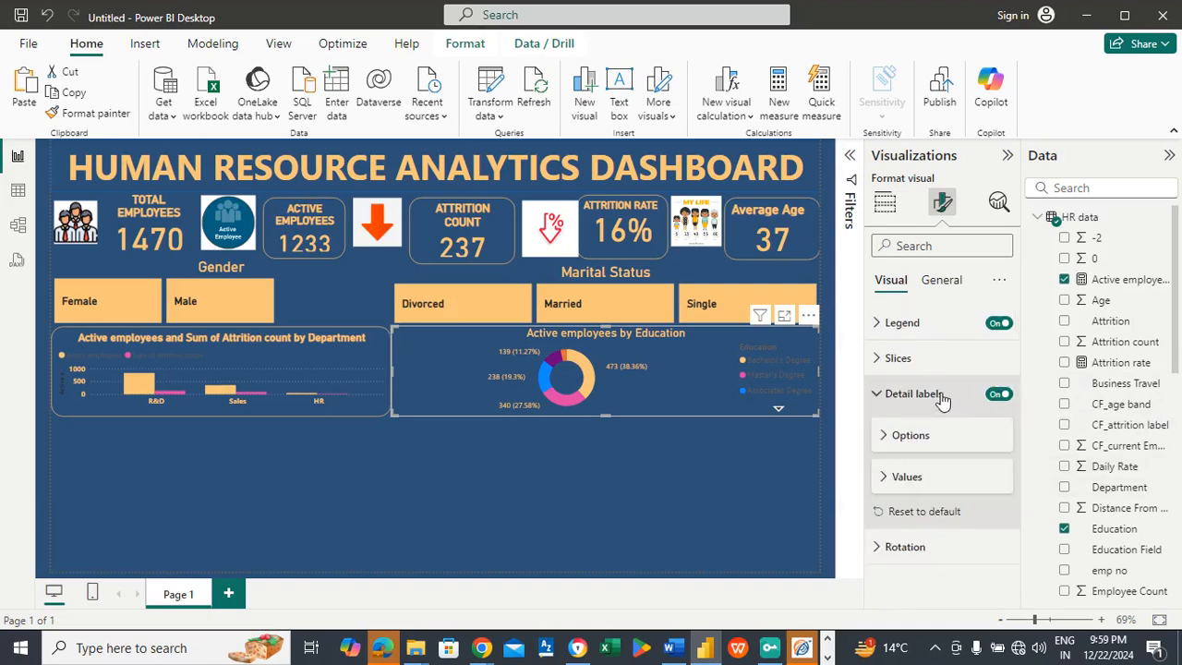
left_click(909, 477)
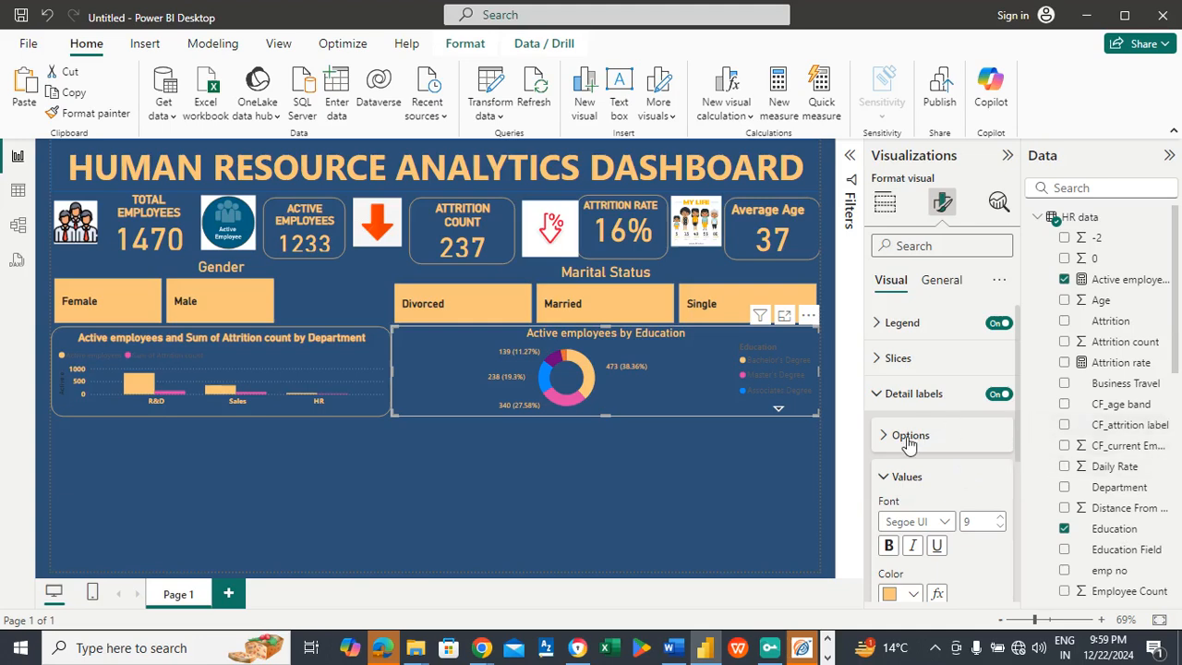
left_click(909, 435)
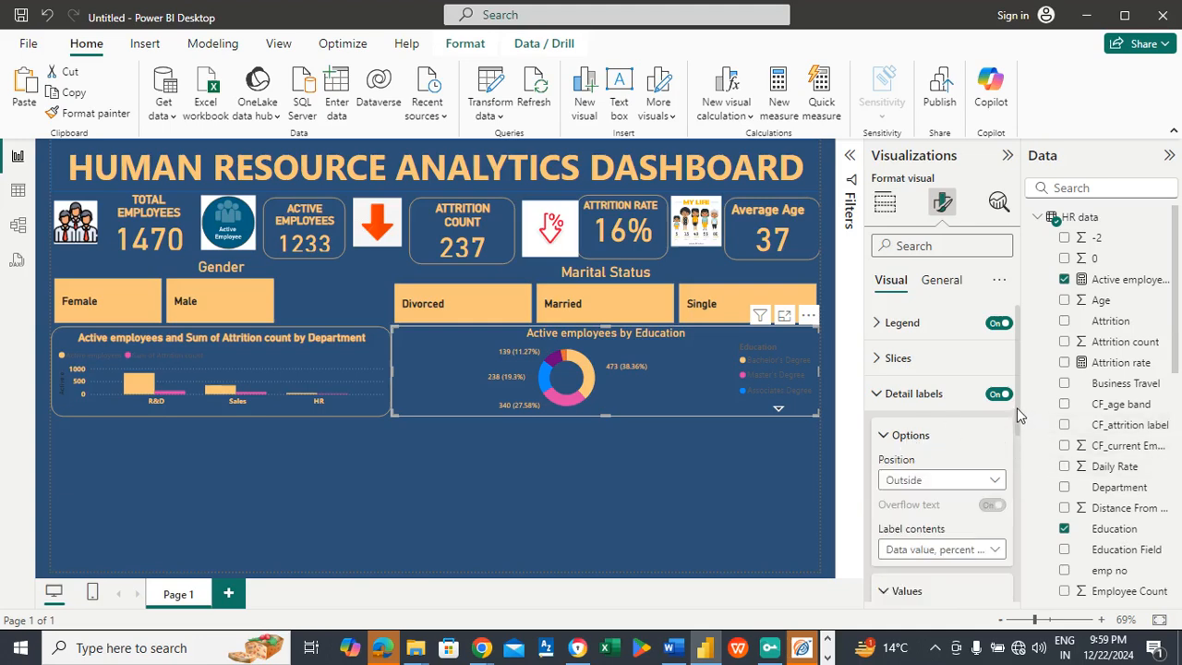
left_click_drag(1024, 422, 980, 333)
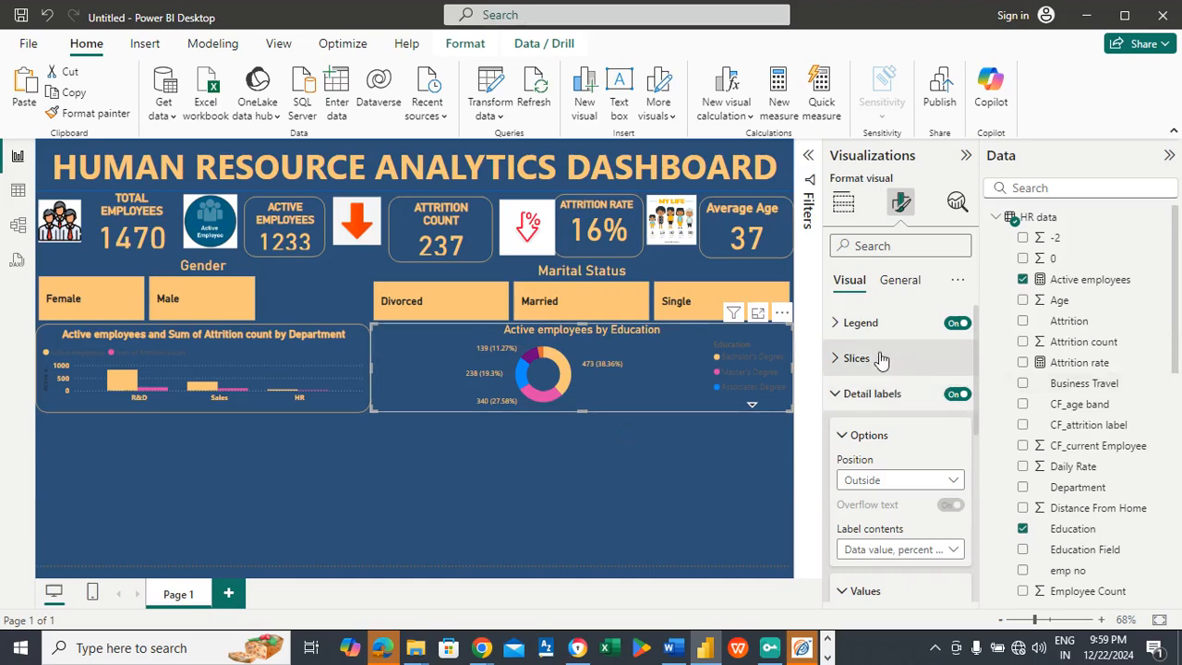
Step: Set the education donut chart's legend text color to light orange #FAC67A
left_click(860, 322)
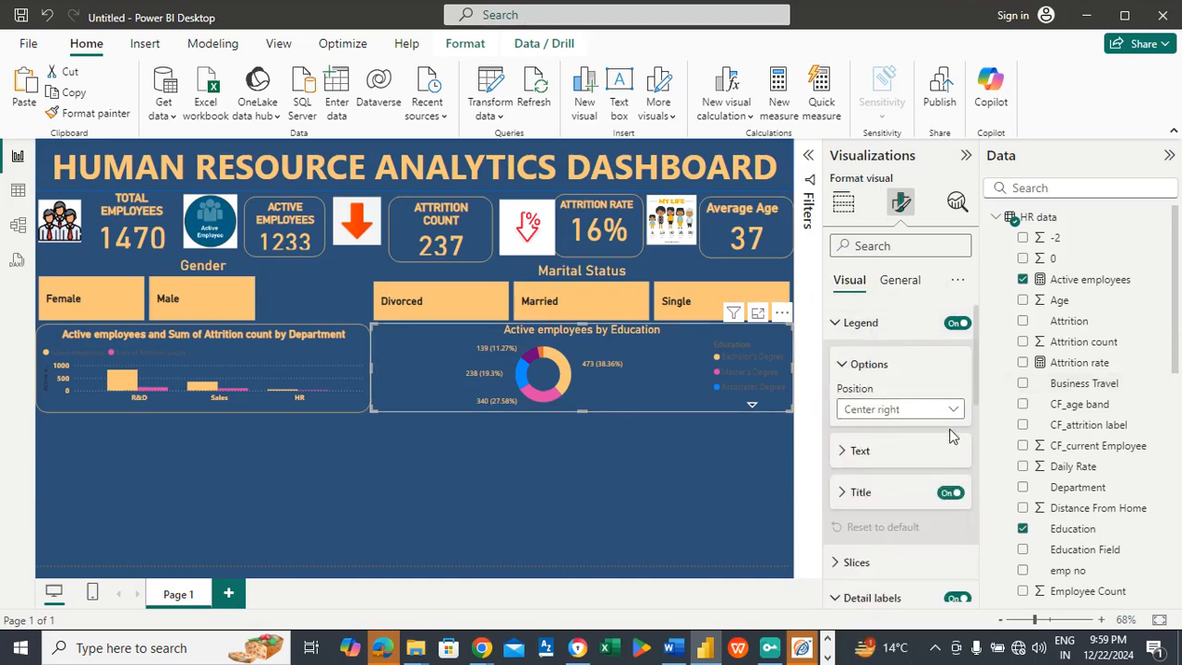
left_click(882, 456)
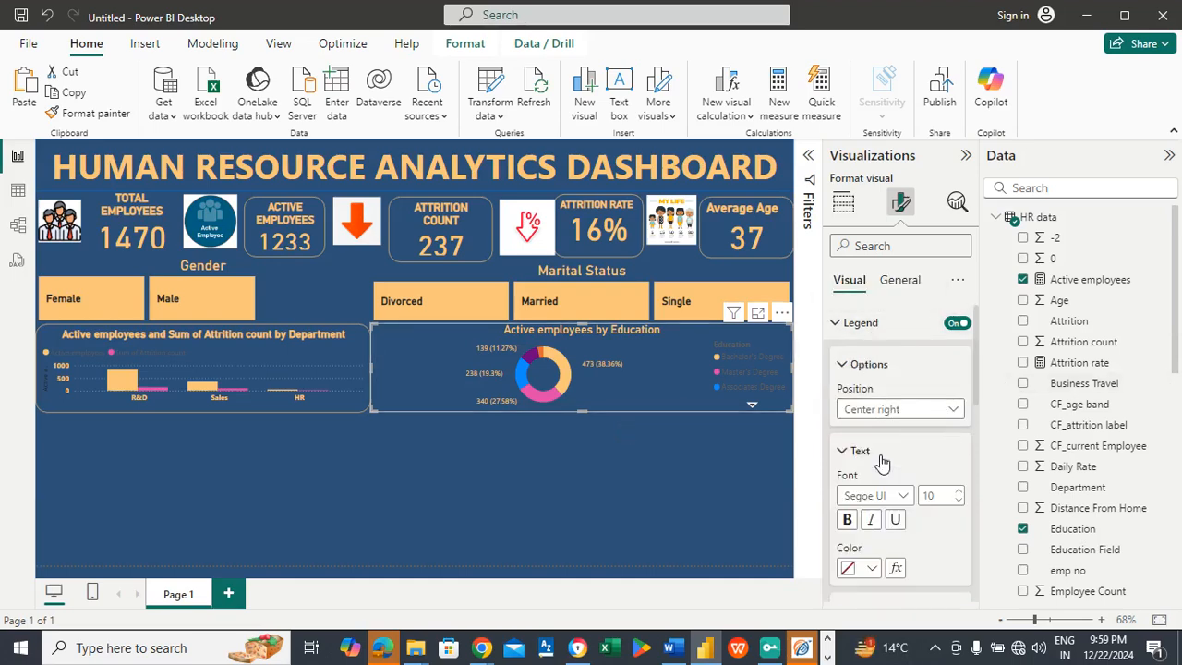
left_click(871, 568)
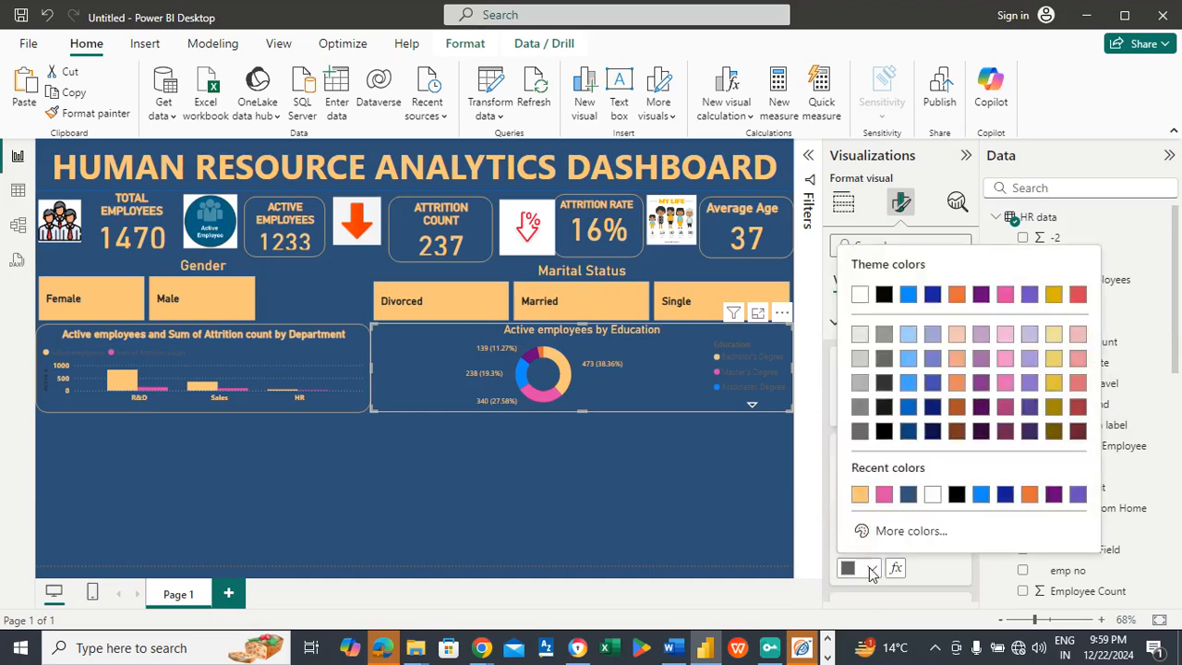
left_click(859, 493)
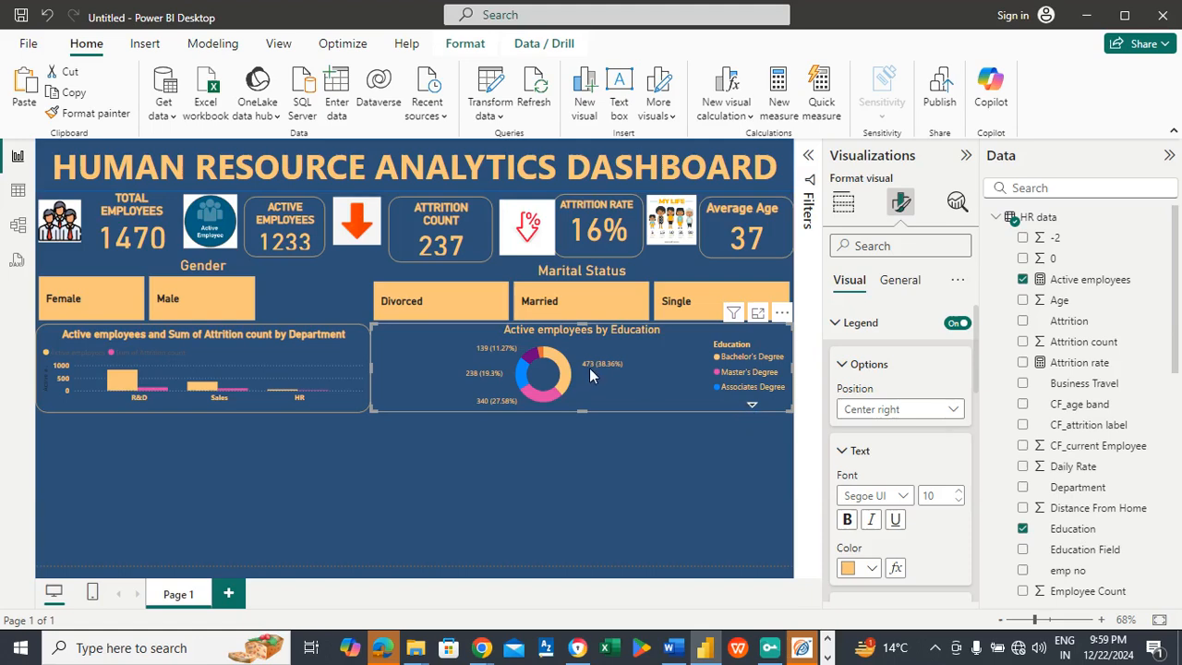
left_click(321, 440)
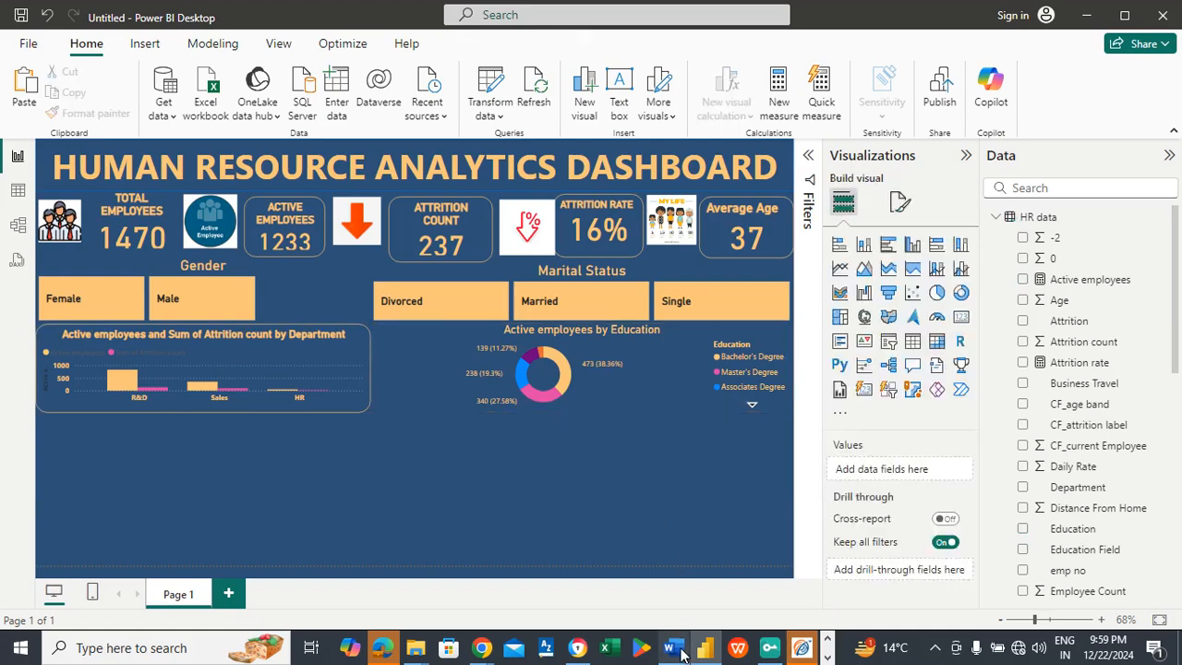
Step: Check the chart list in the Word document for the next visual to build, and return to Power BI
mouse_move(673, 647)
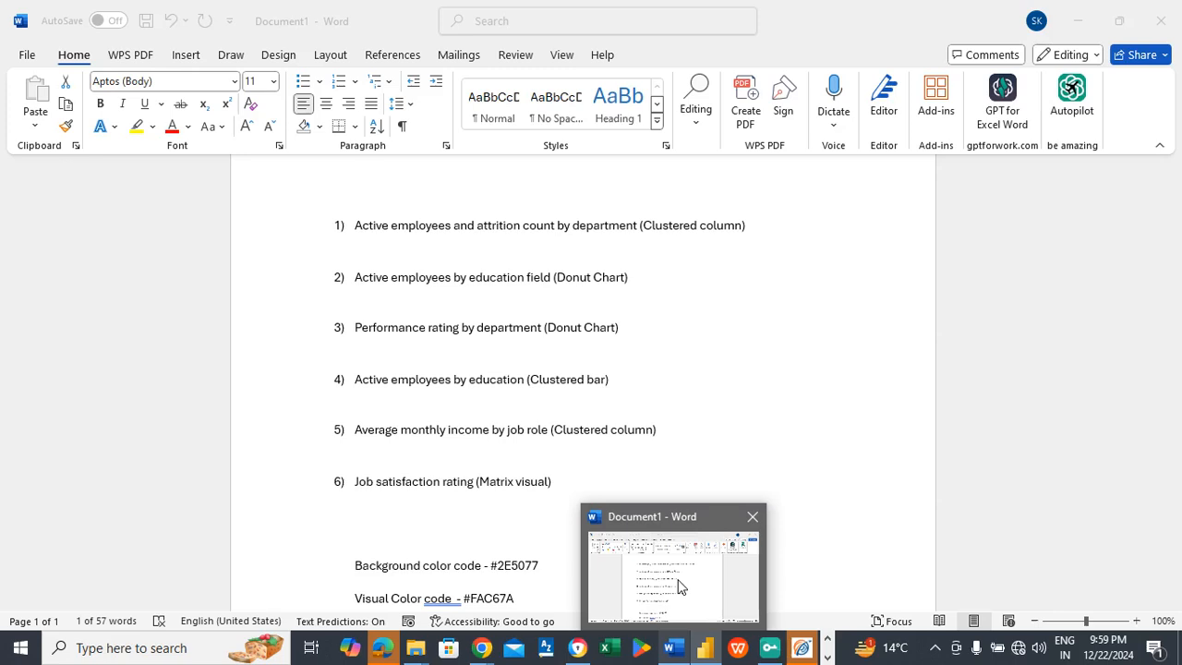
left_click(679, 586)
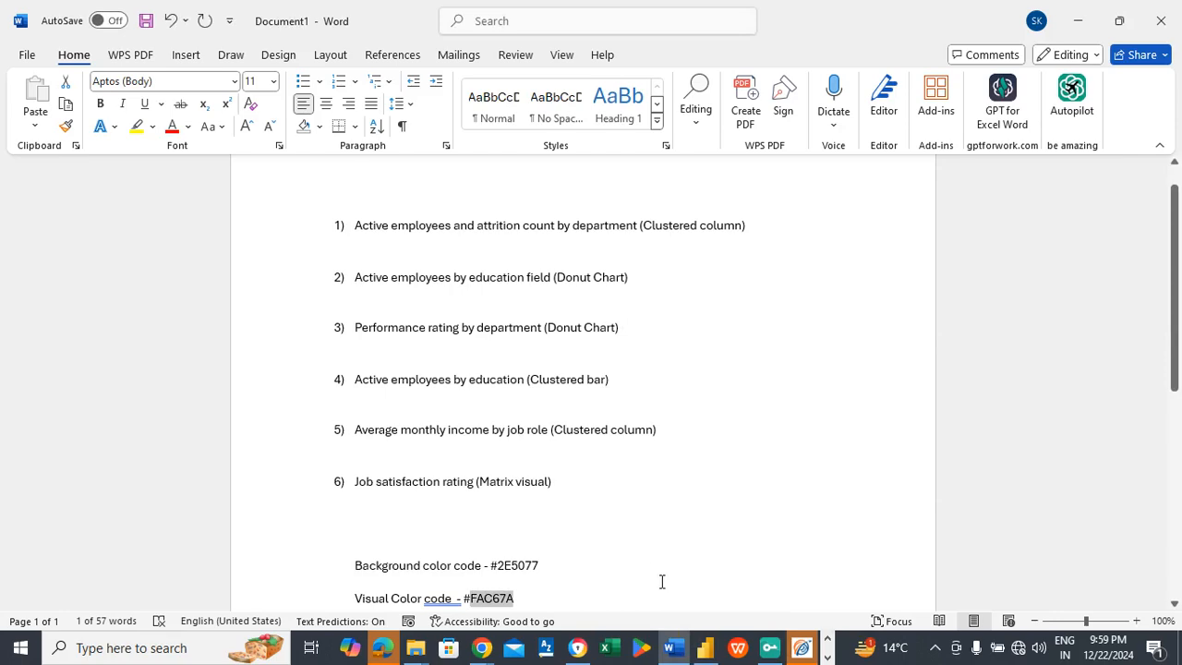
mouse_move(705, 647)
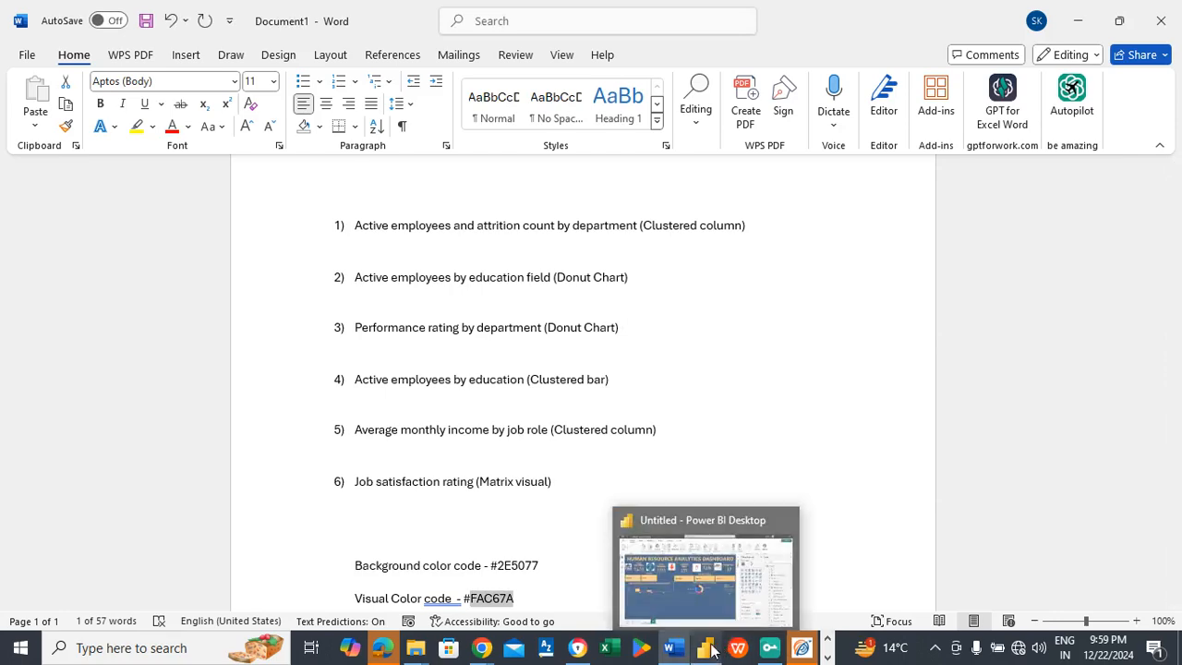
left_click(690, 590)
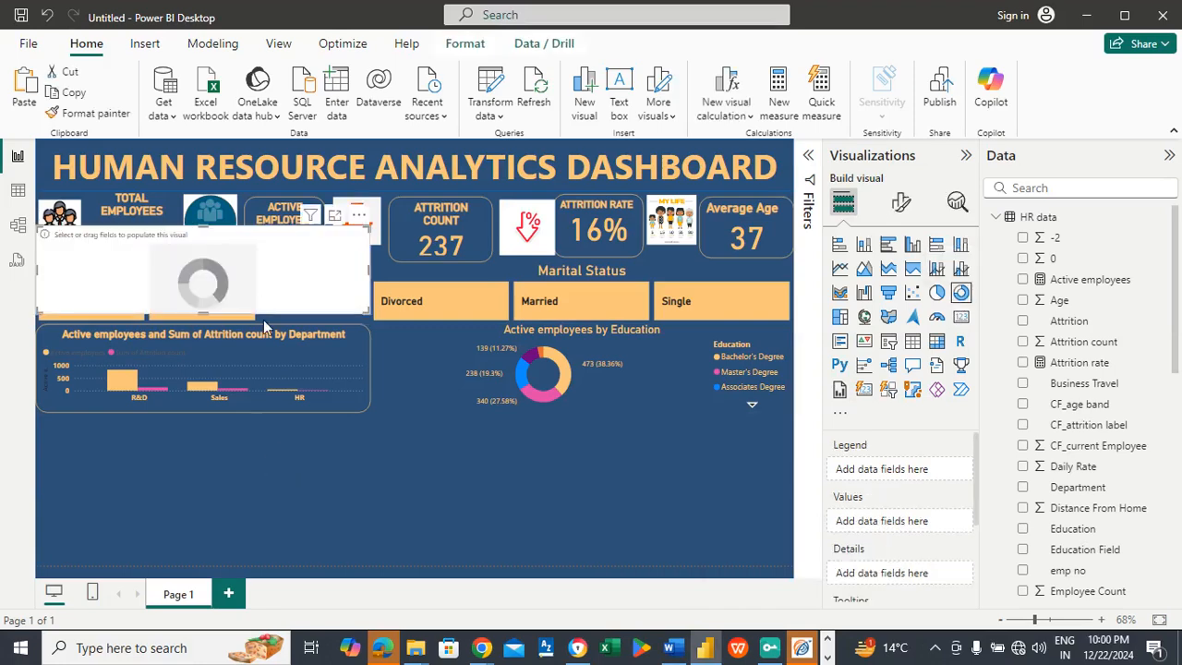
Step: Insert a donut chart and fit it into the report's lower-left corner, directly below the department column chart at less than half its width
left_click_drag(254, 269, 253, 518)
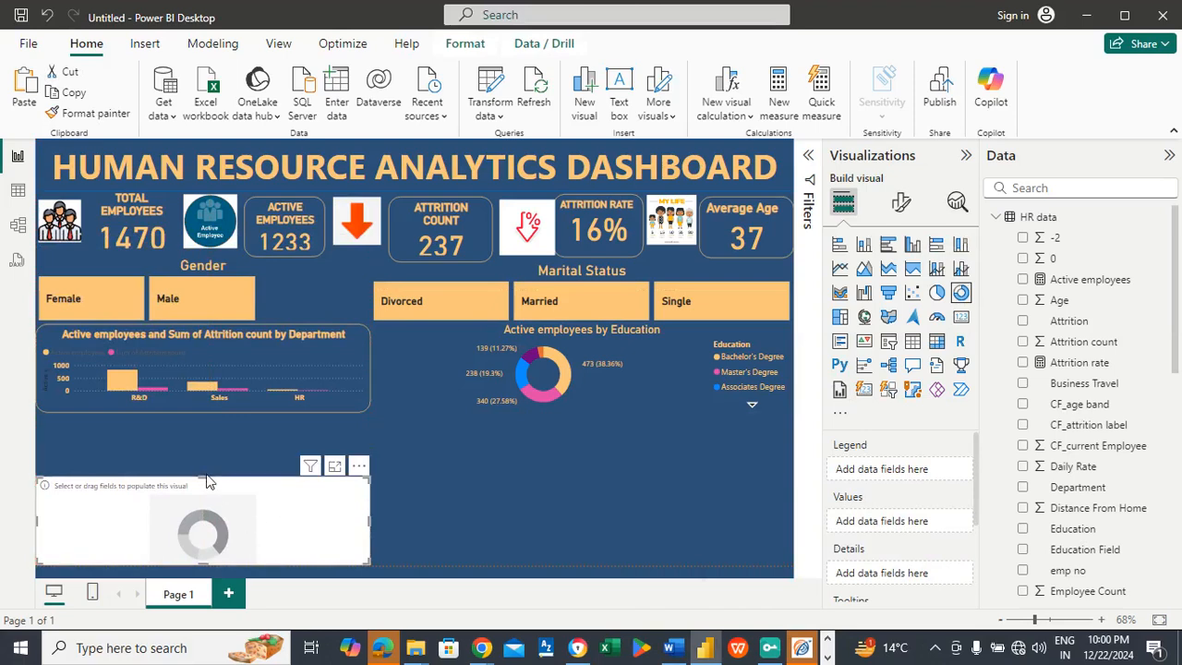
left_click_drag(207, 481, 205, 413)
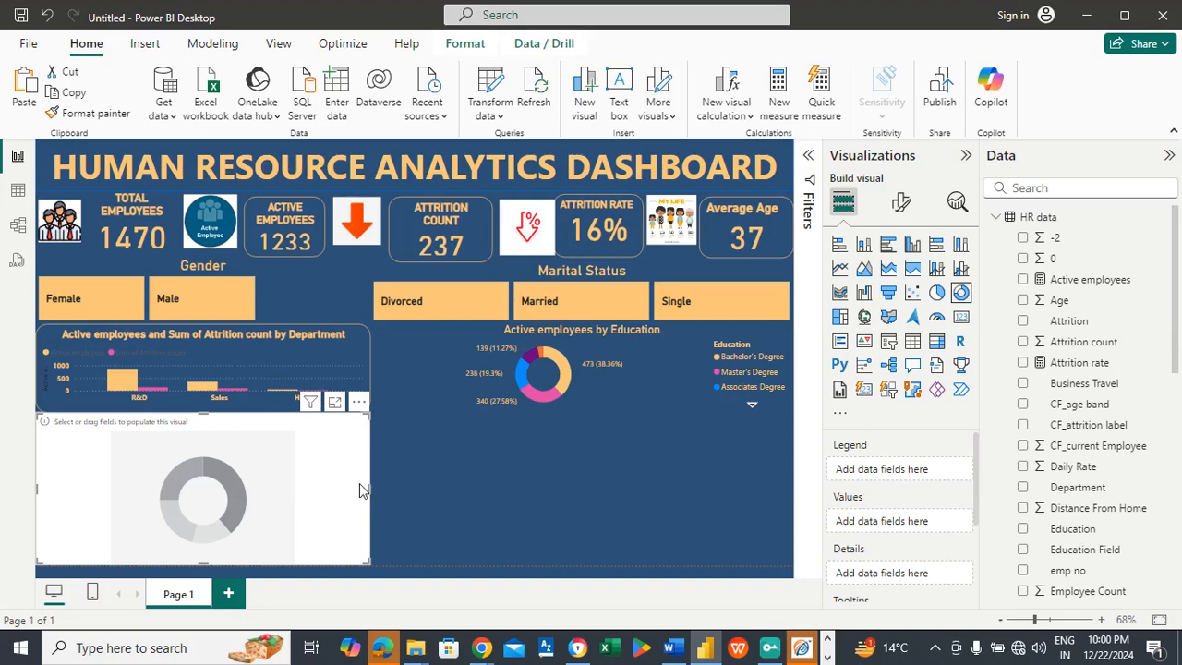
left_click_drag(362, 490, 175, 510)
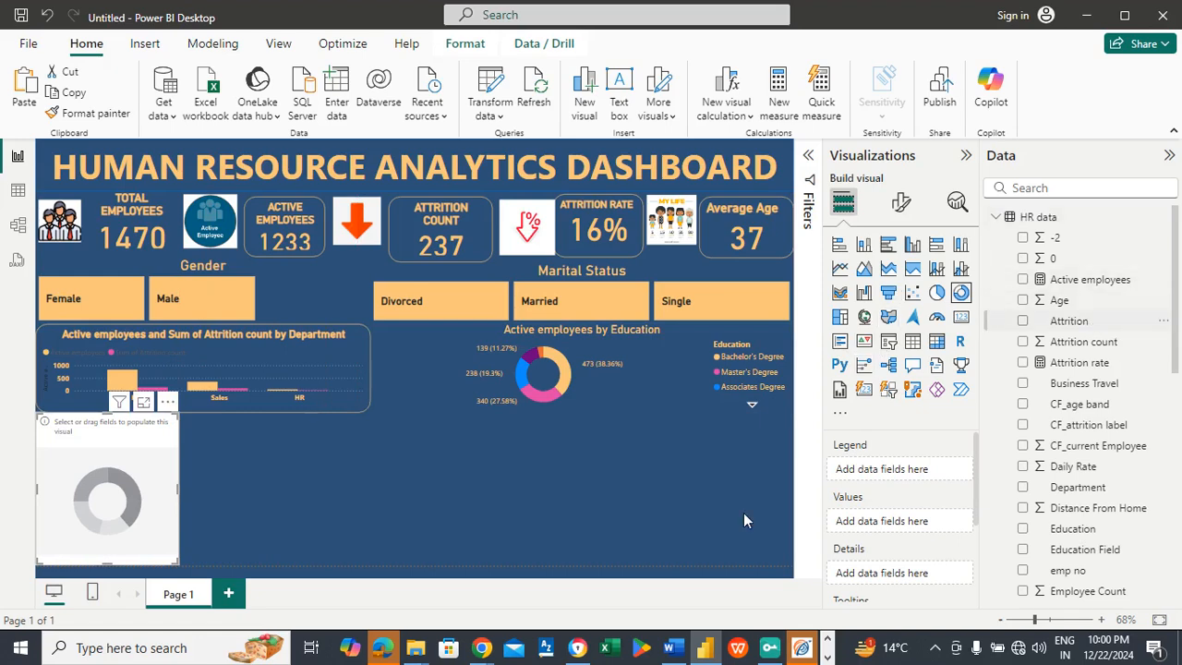
Step: Populate the new donut chart with Department as the legend and Performance Rating as the values
mouse_move(674, 649)
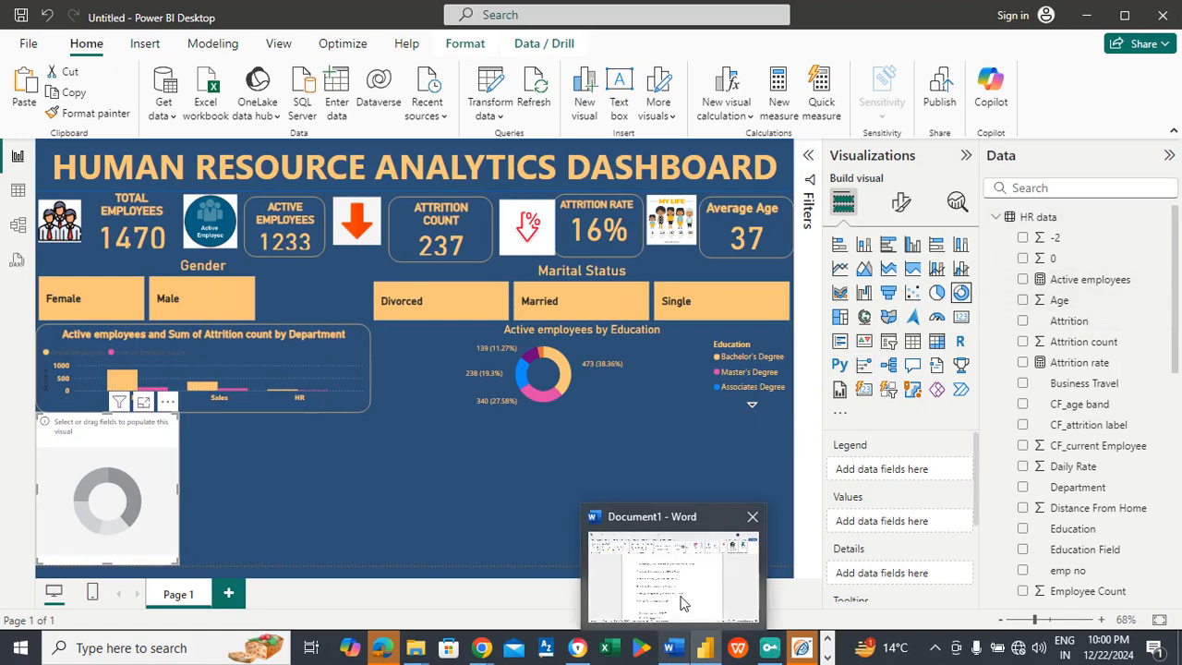
mouse_move(683, 602)
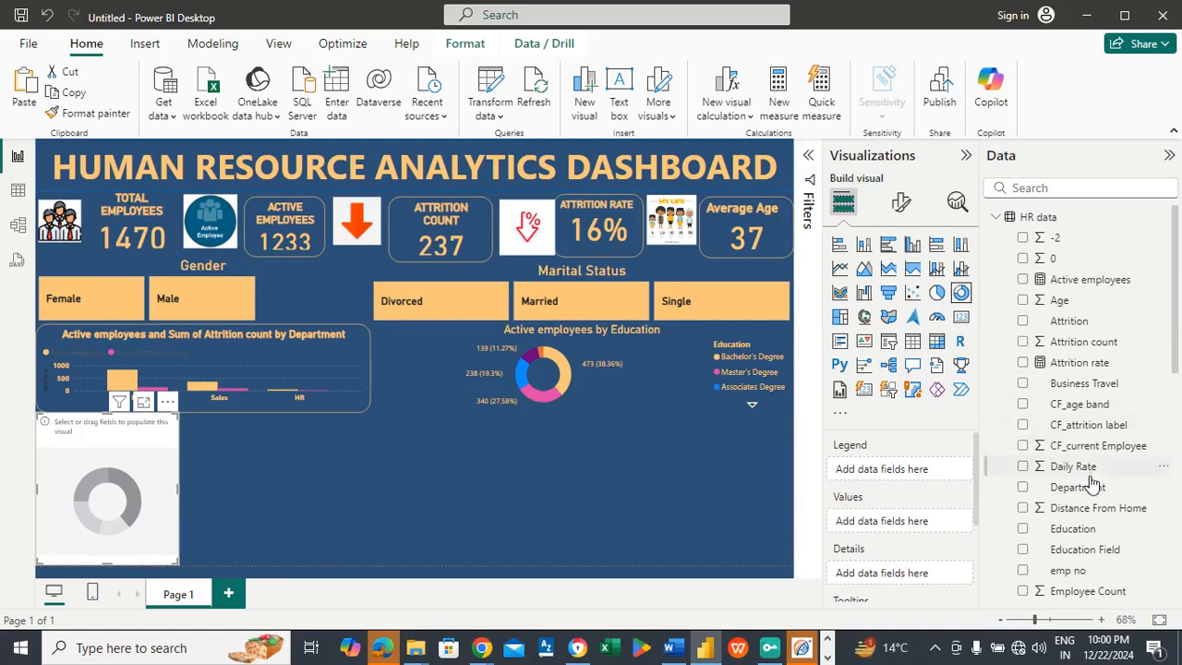
left_click_drag(970, 478, 924, 474)
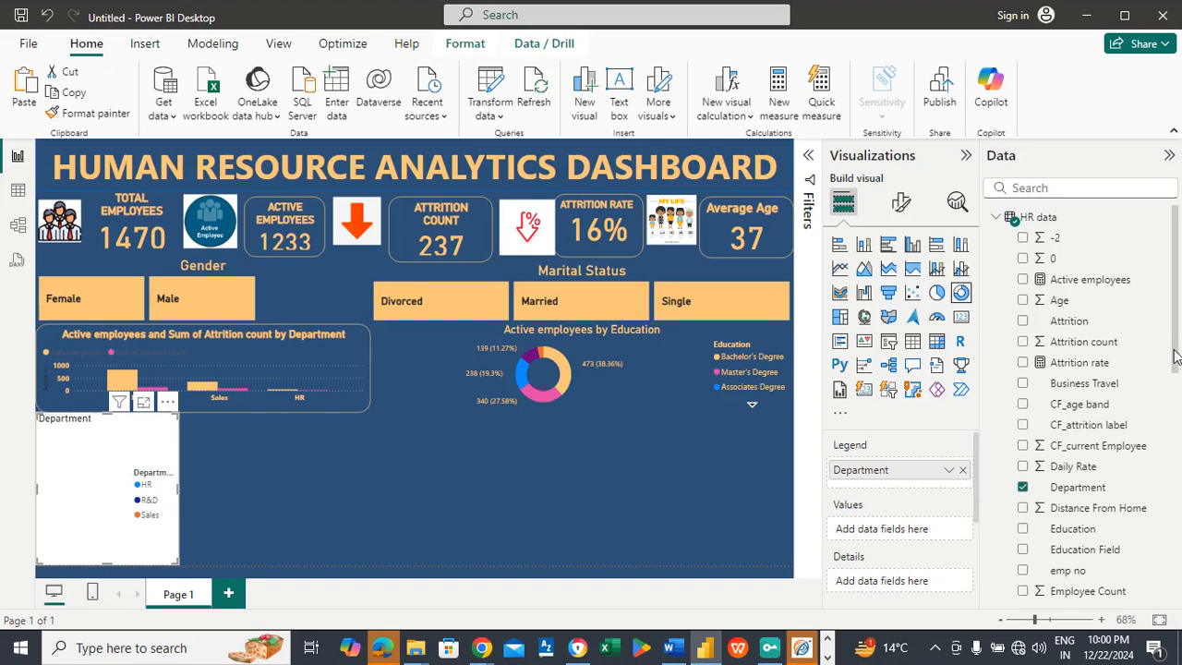
scroll(1174, 378, "down", 3)
scroll(1178, 401, "down", 2)
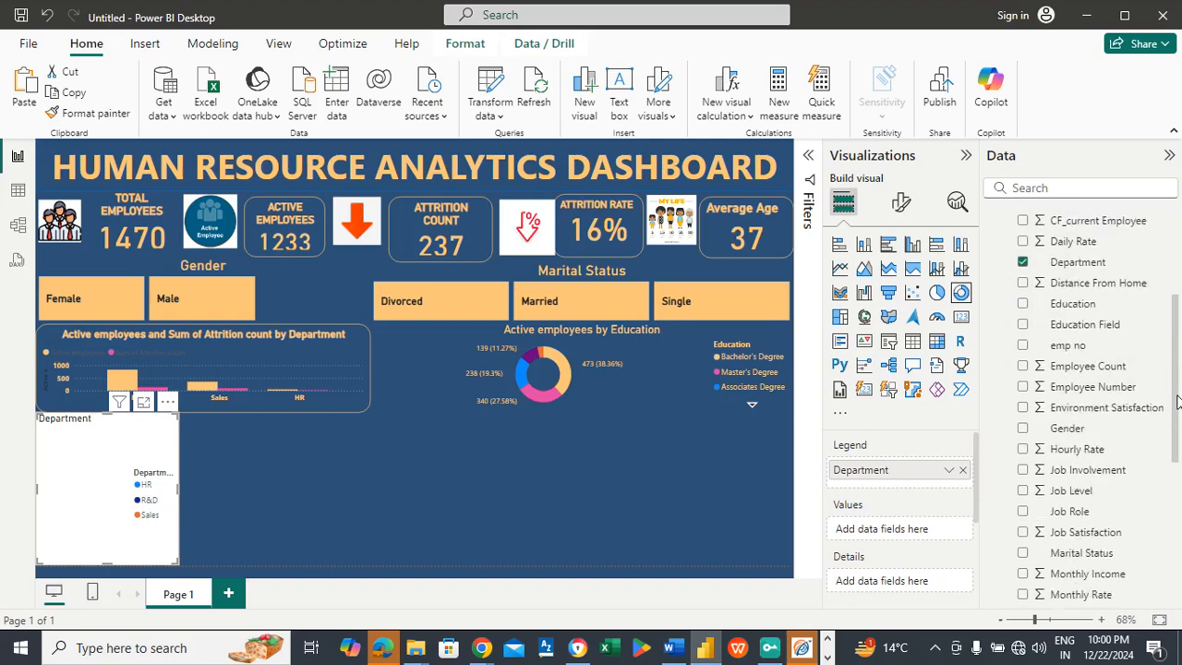
scroll(1178, 401, "down", 3)
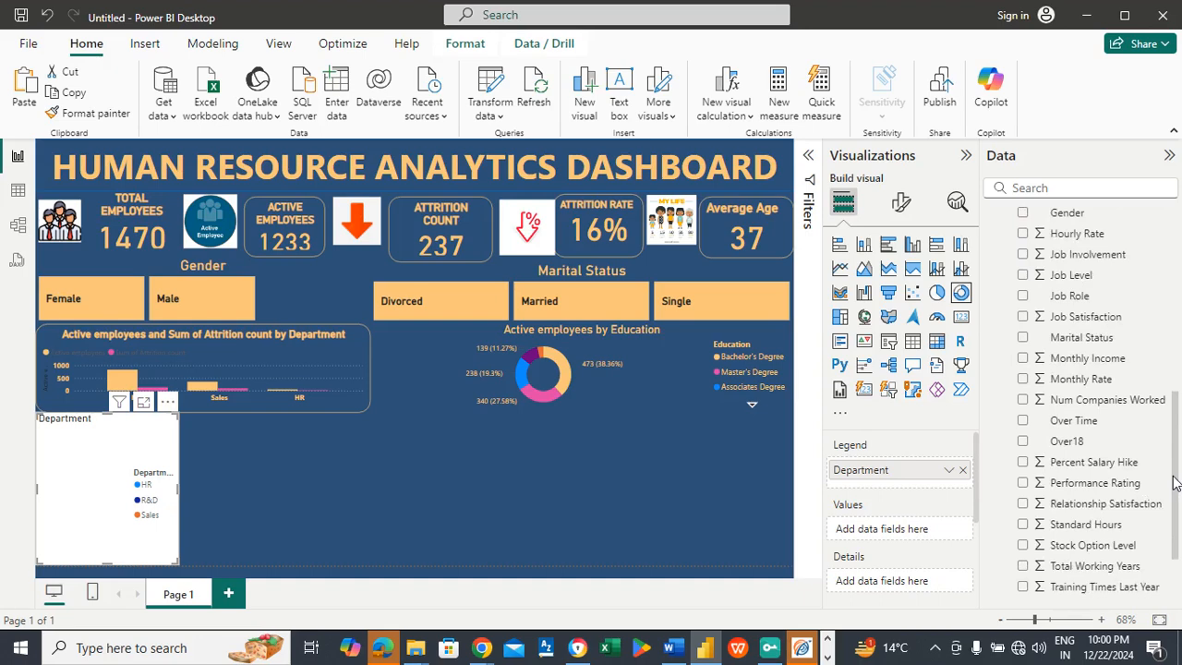
left_click_drag(1052, 484, 918, 534)
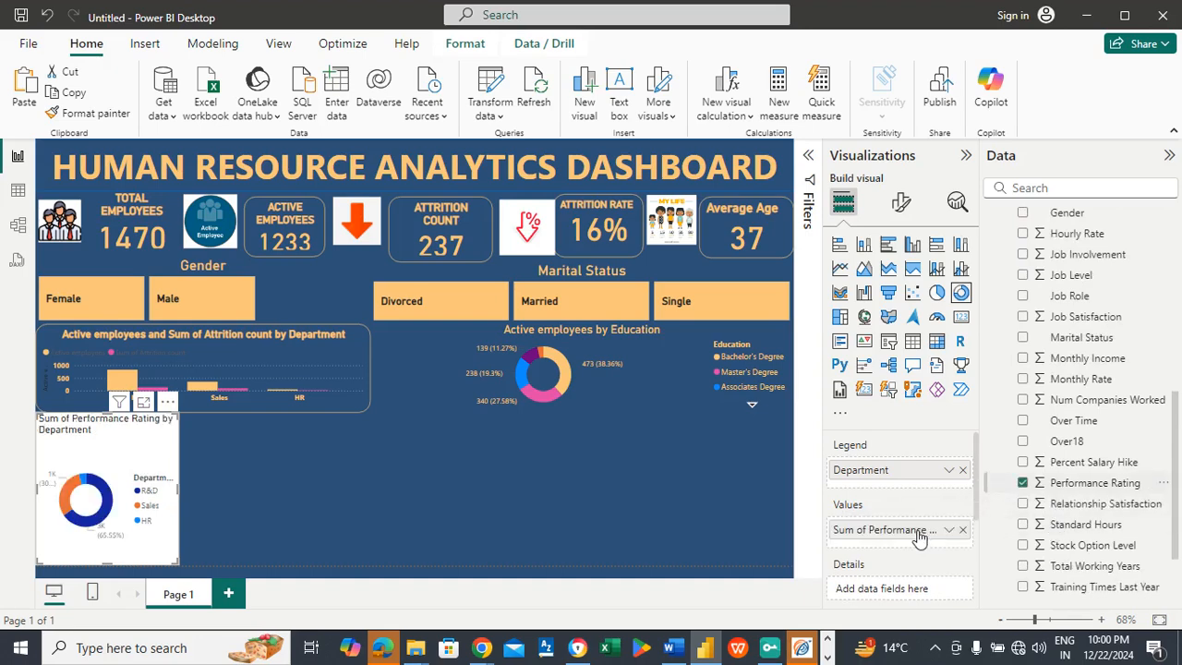
Step: Turn off the background of the performance rating donut chart
left_click(899, 207)
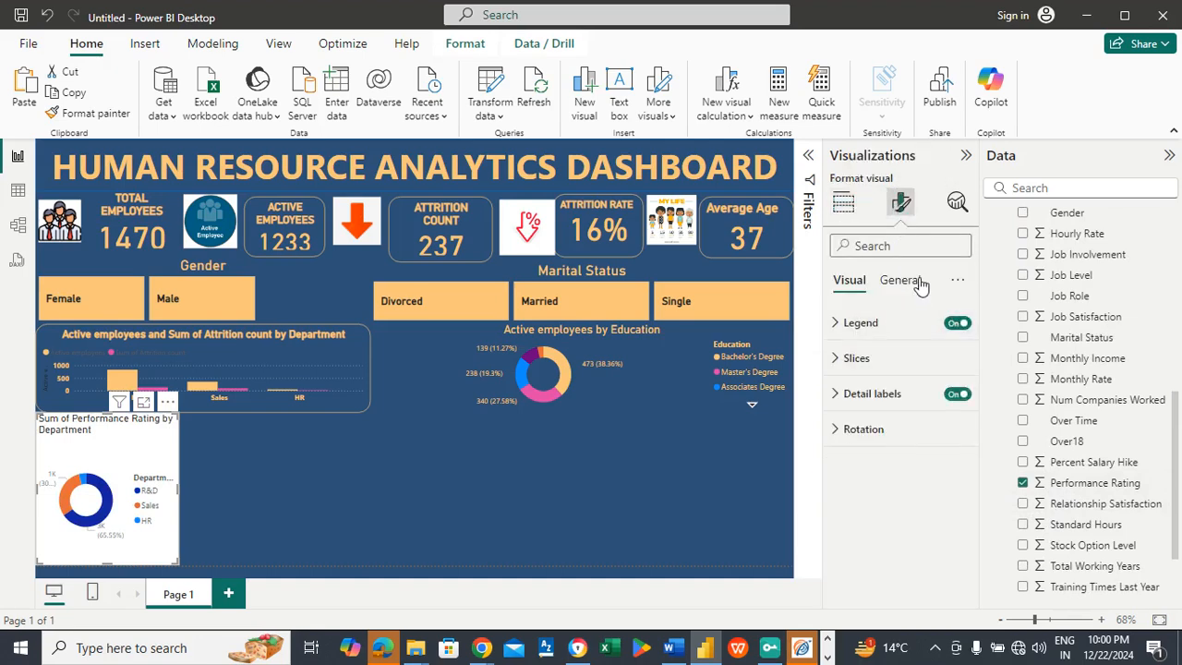
left_click(918, 282)
left_click(858, 394)
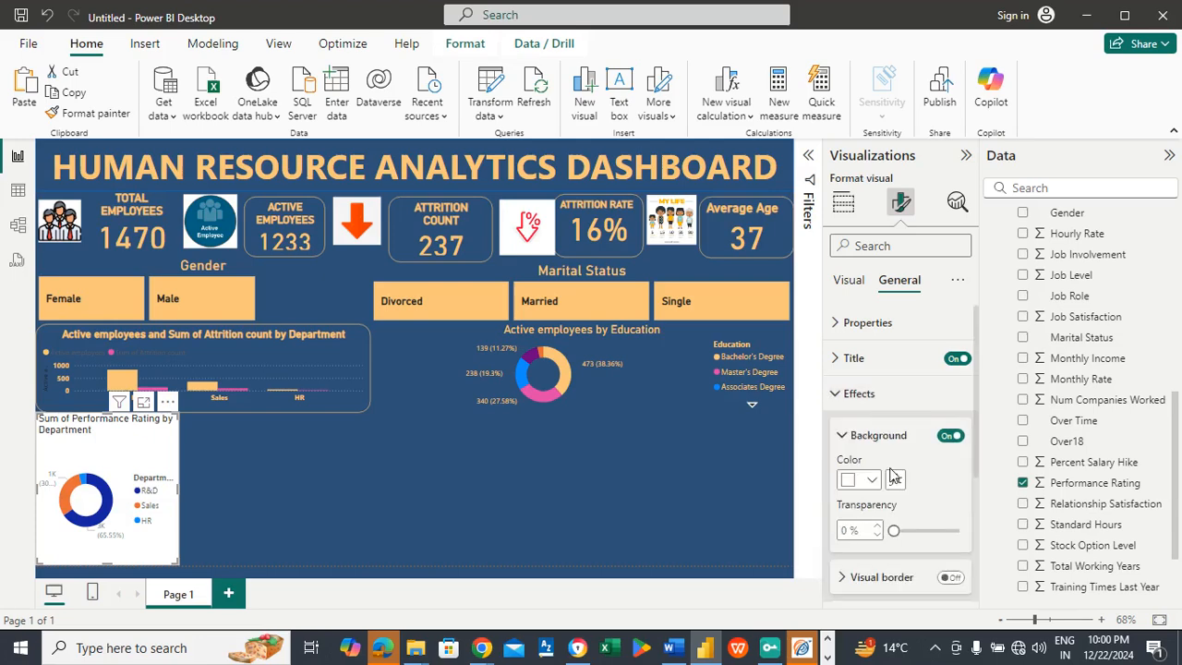
left_click(951, 435)
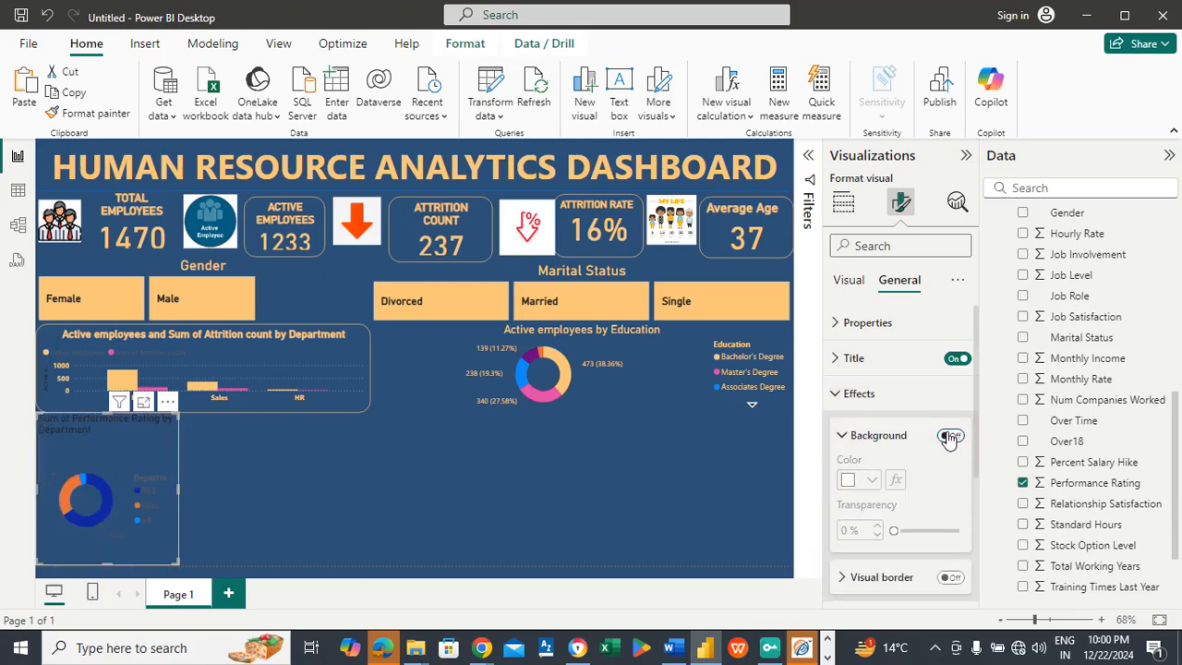
Step: Format the performance rating donut chart's title in light orange, size 15, centered and bold
left_click(895, 364)
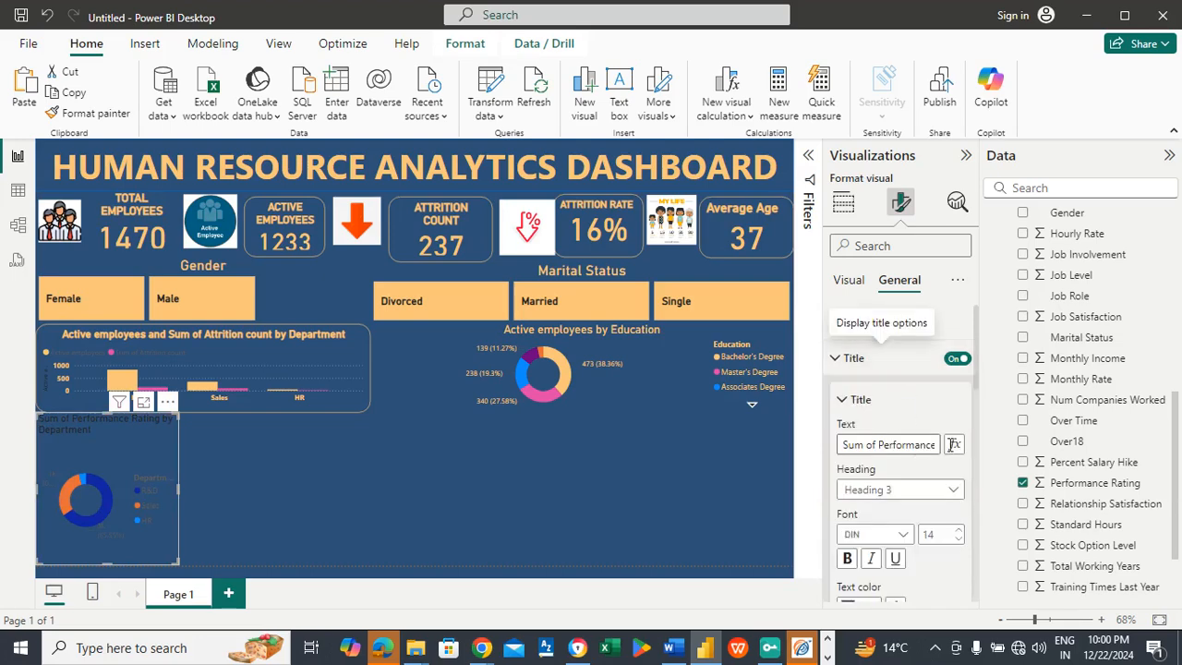
scroll(975, 373, "down", 1)
scroll(981, 406, "down", 3)
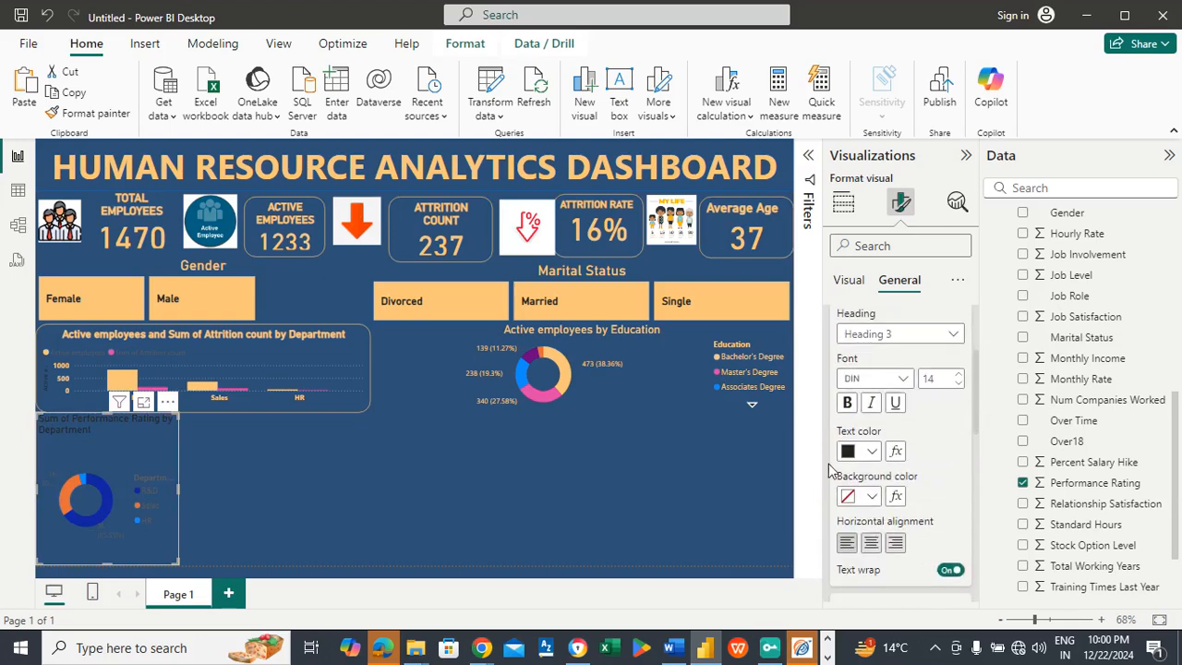
left_click(872, 453)
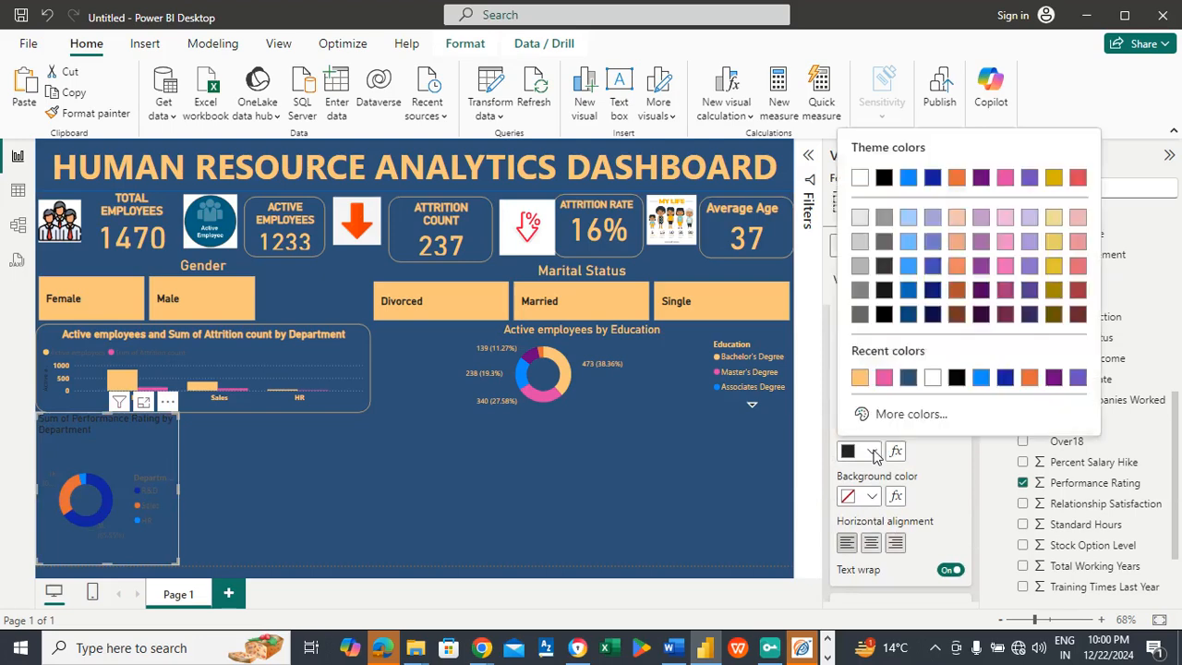
left_click(870, 380)
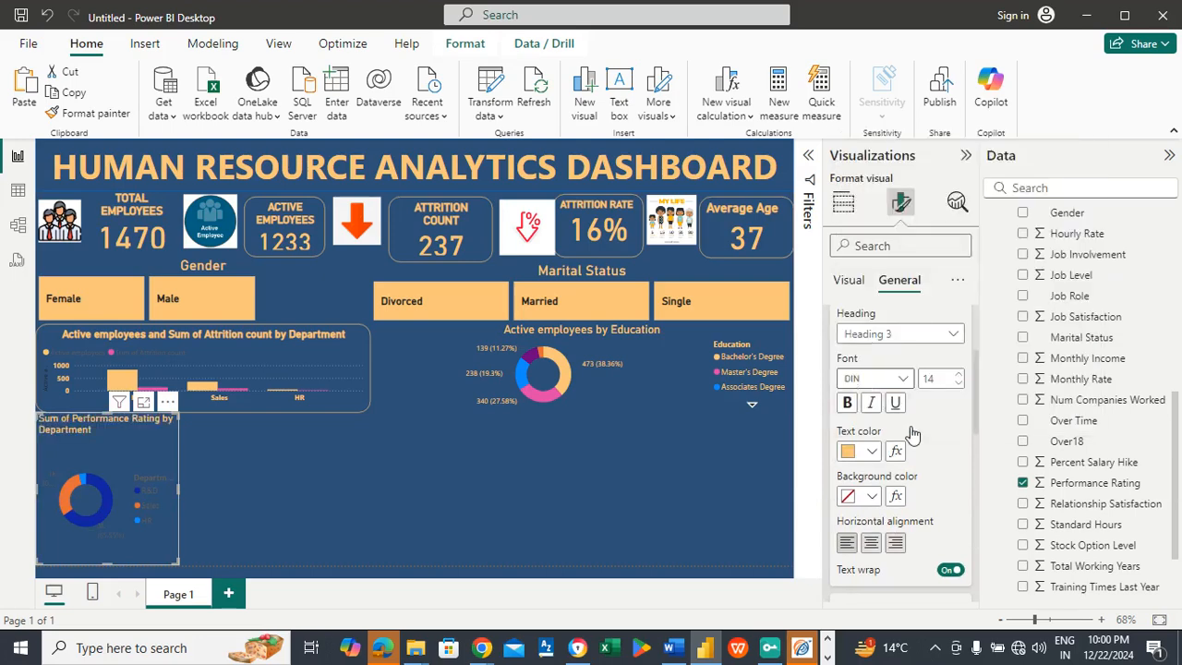
left_click(957, 374)
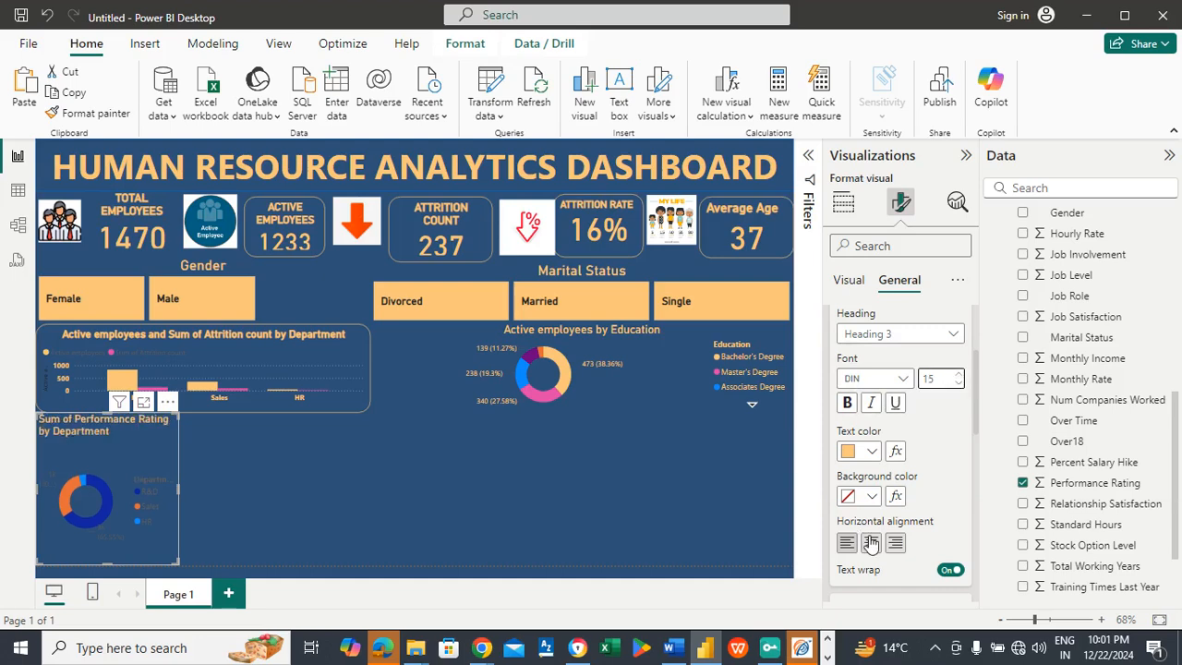
left_click(872, 545)
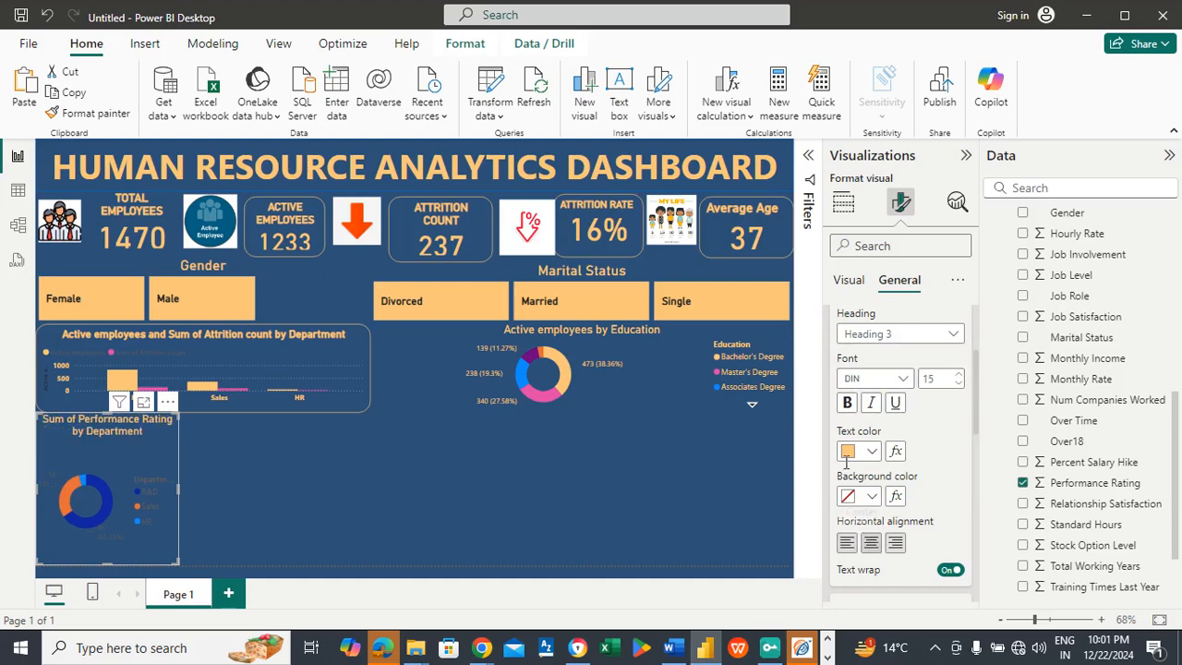
left_click(847, 406)
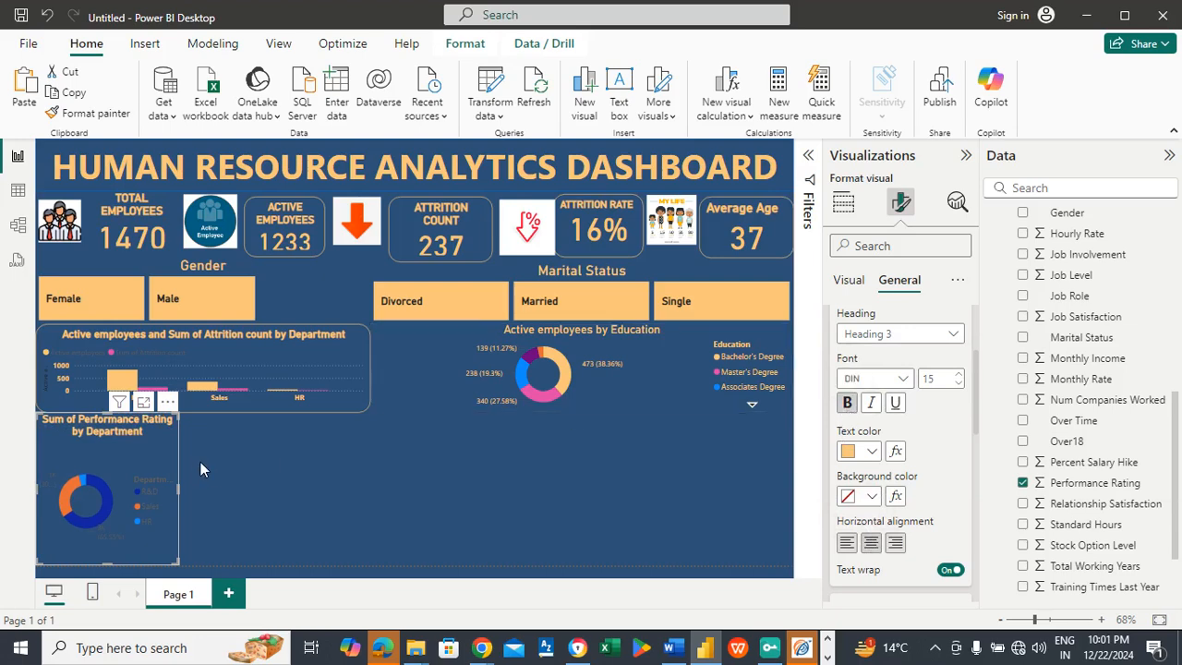
Step: Color the performance rating donut's R&D slice light orange and its Sales slice pink #E044A7
left_click(845, 280)
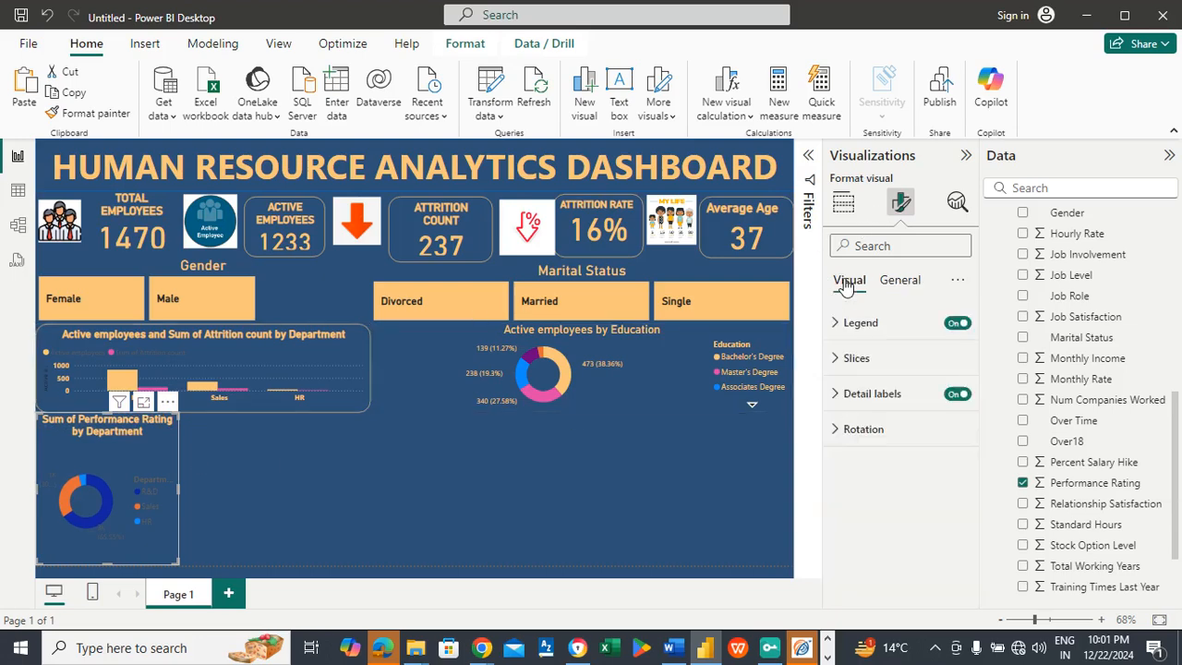
left_click(873, 359)
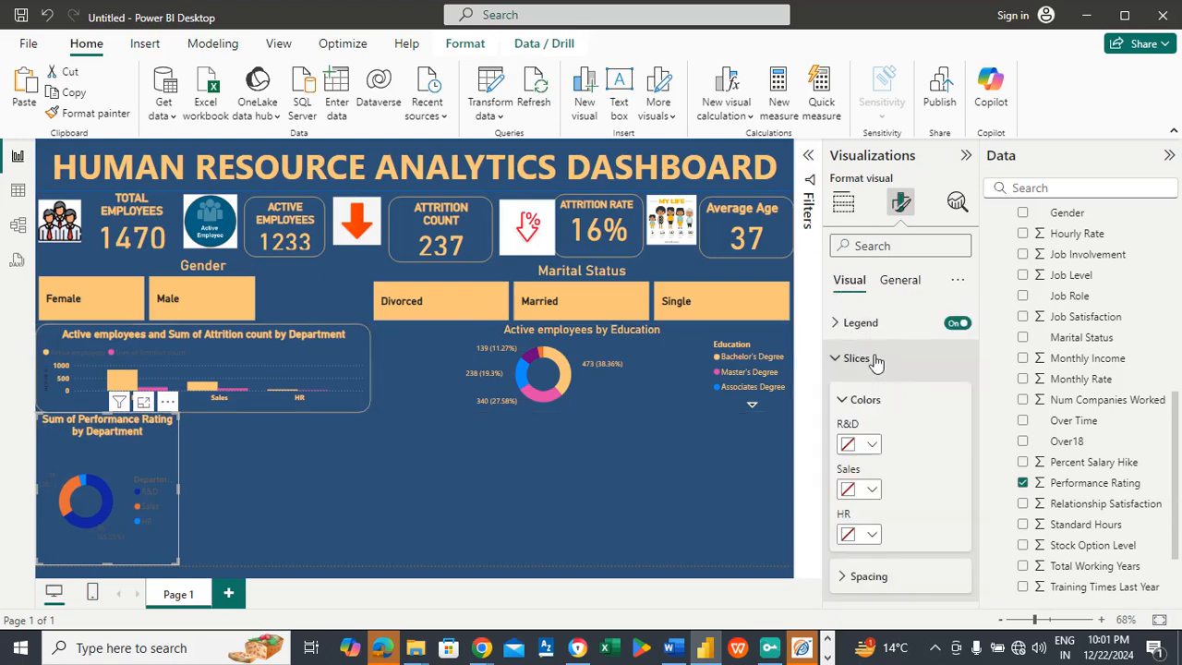
left_click(874, 447)
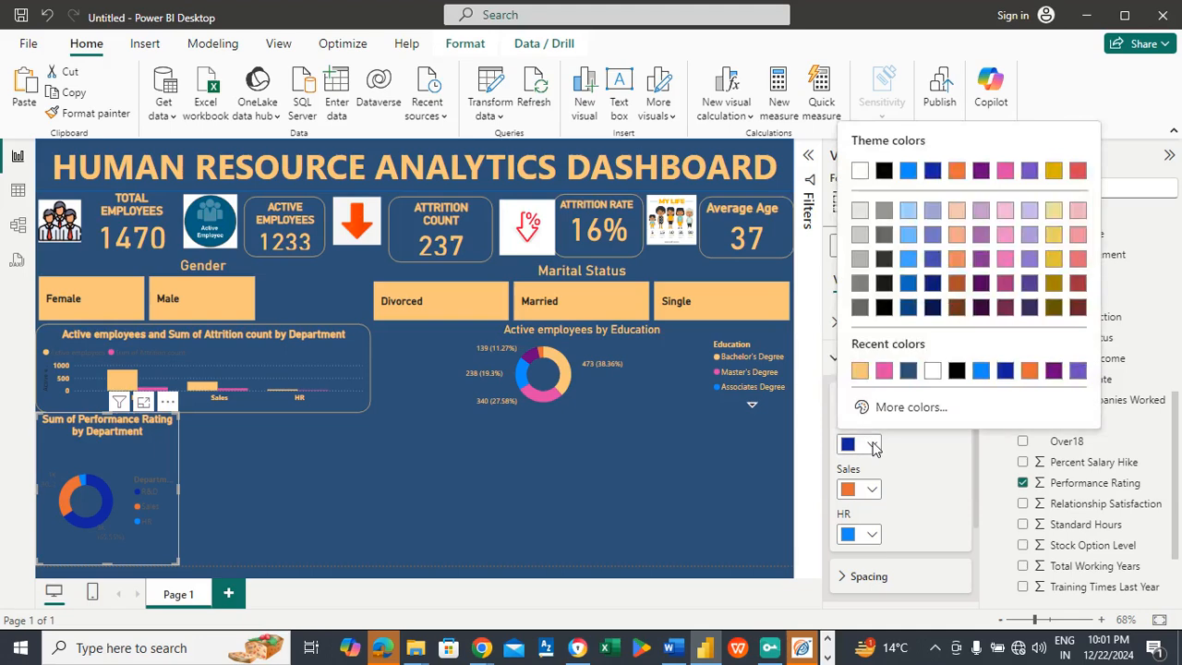
left_click(860, 373)
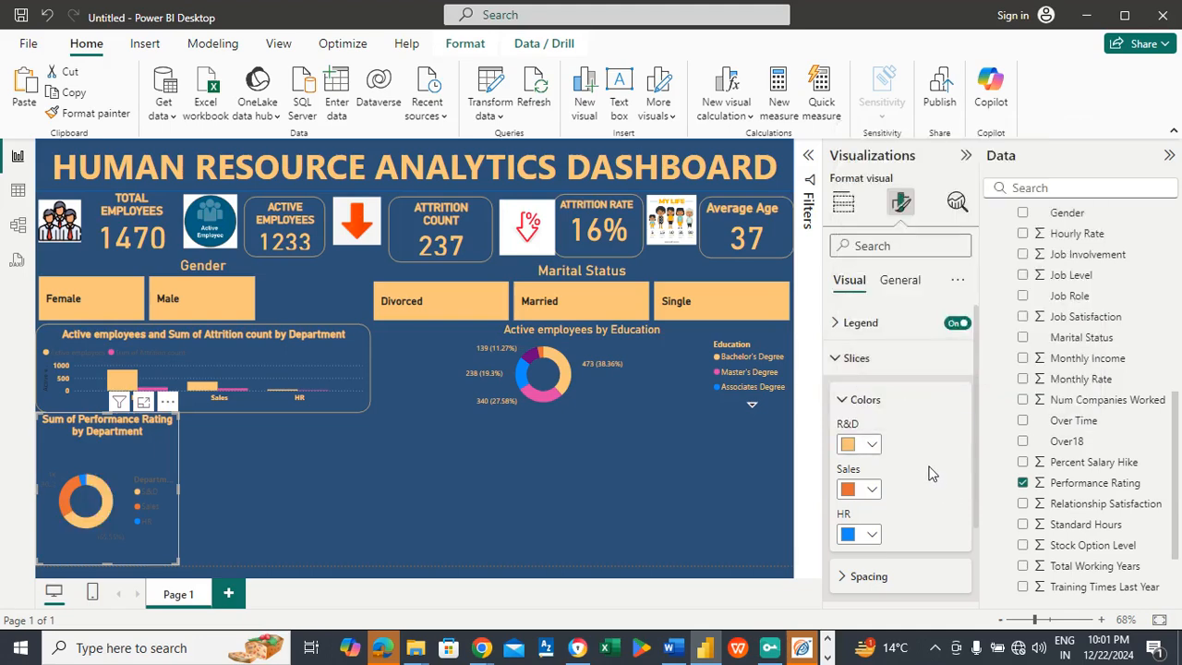
left_click(870, 492)
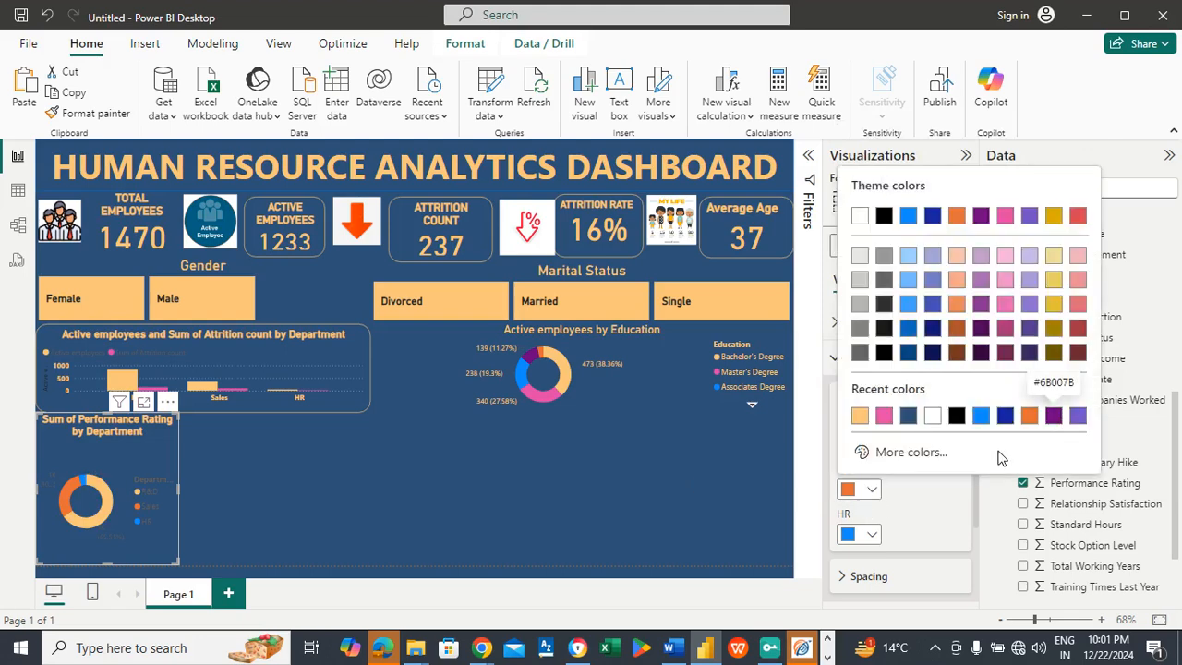
left_click(884, 416)
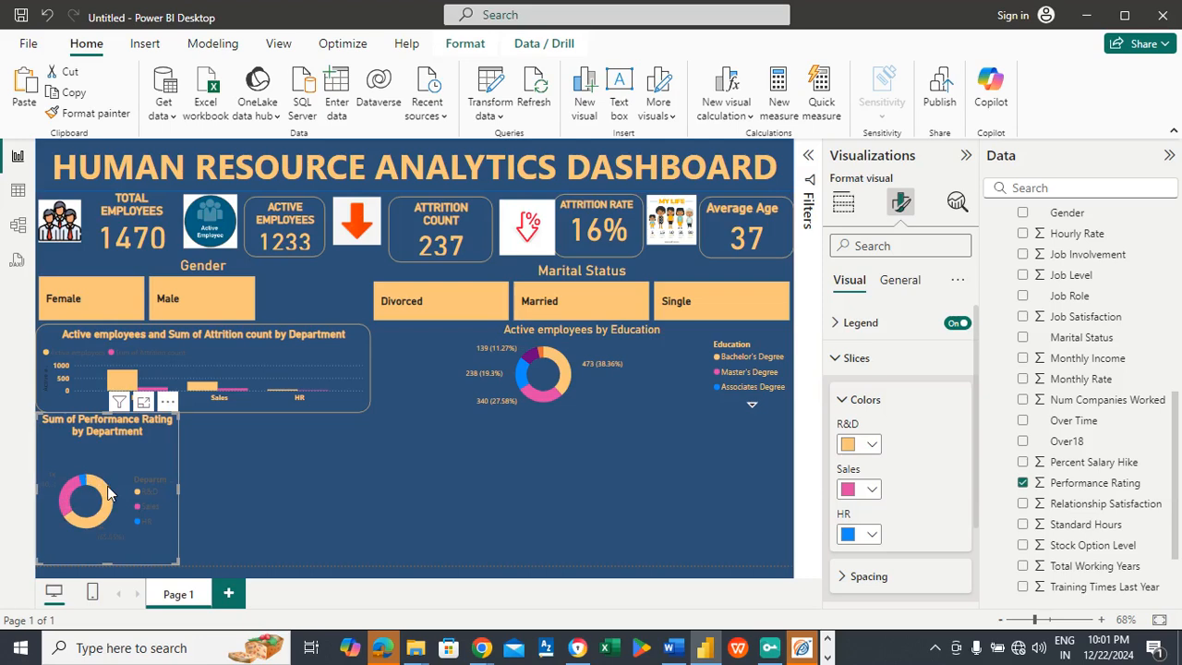
Step: Set the performance rating donut chart's legend text color to light orange #FAC67A
left_click(859, 322)
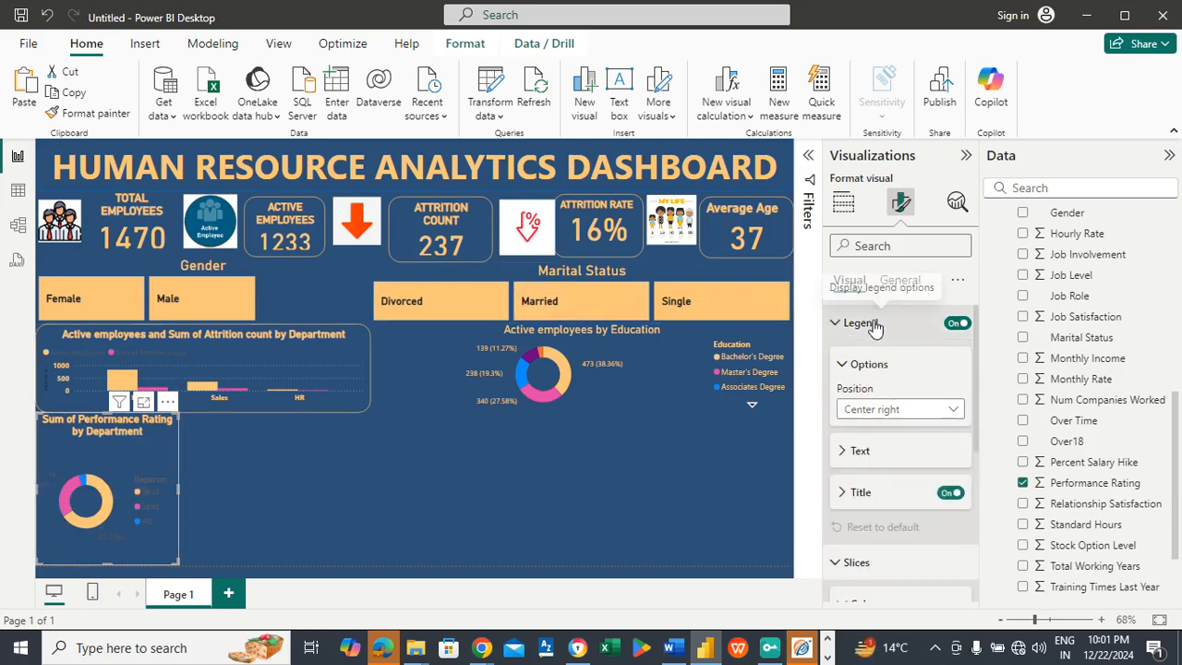
left_click(860, 450)
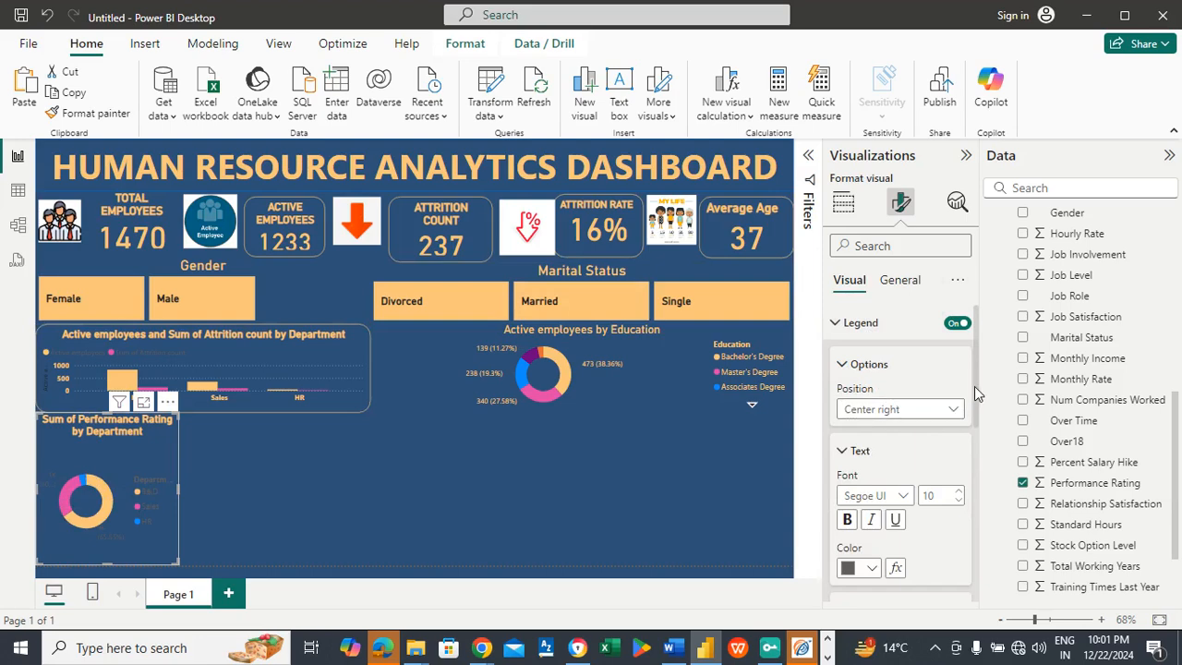
left_click(872, 569)
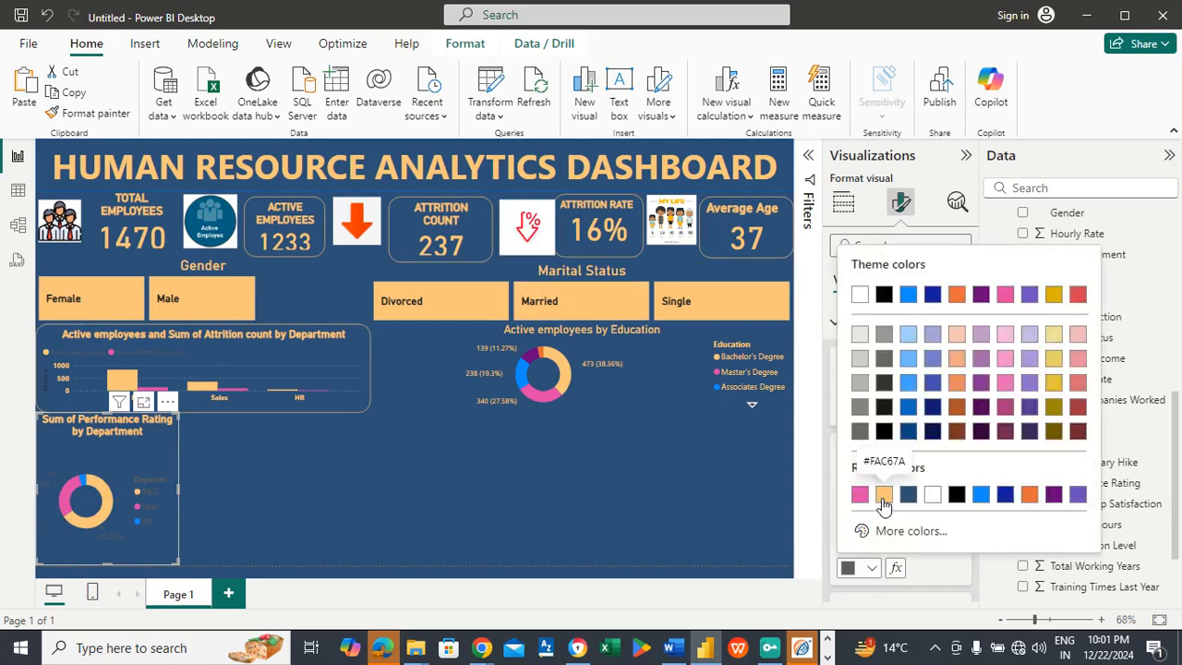
left_click(883, 494)
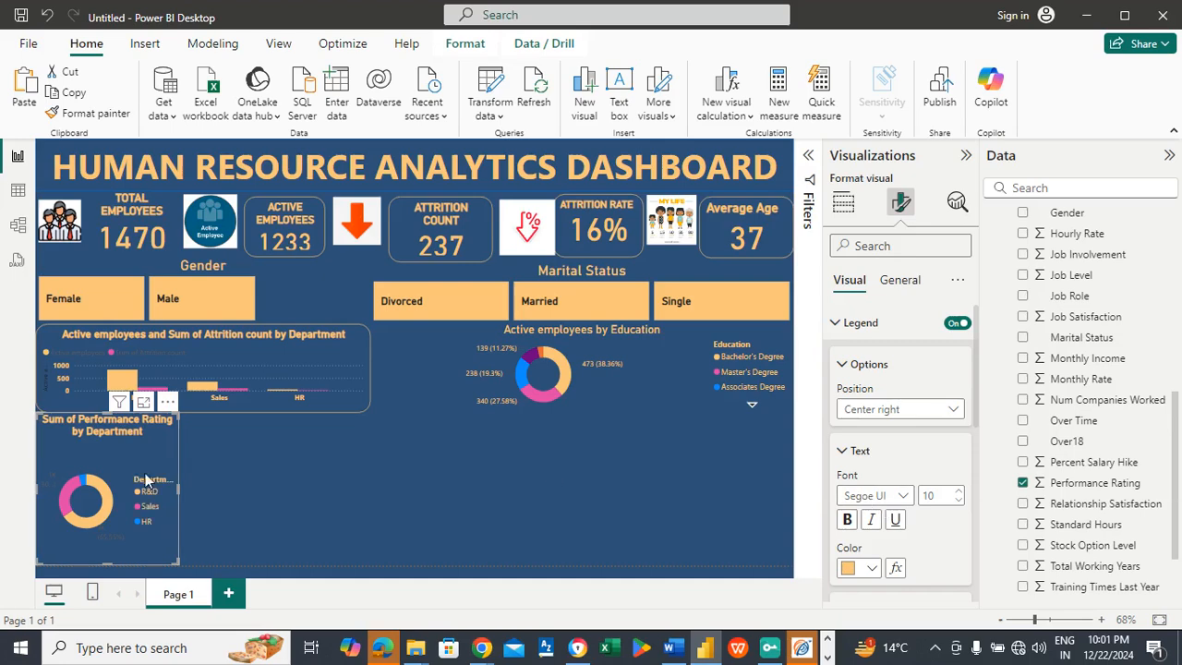
left_click(877, 369)
left_click(862, 405)
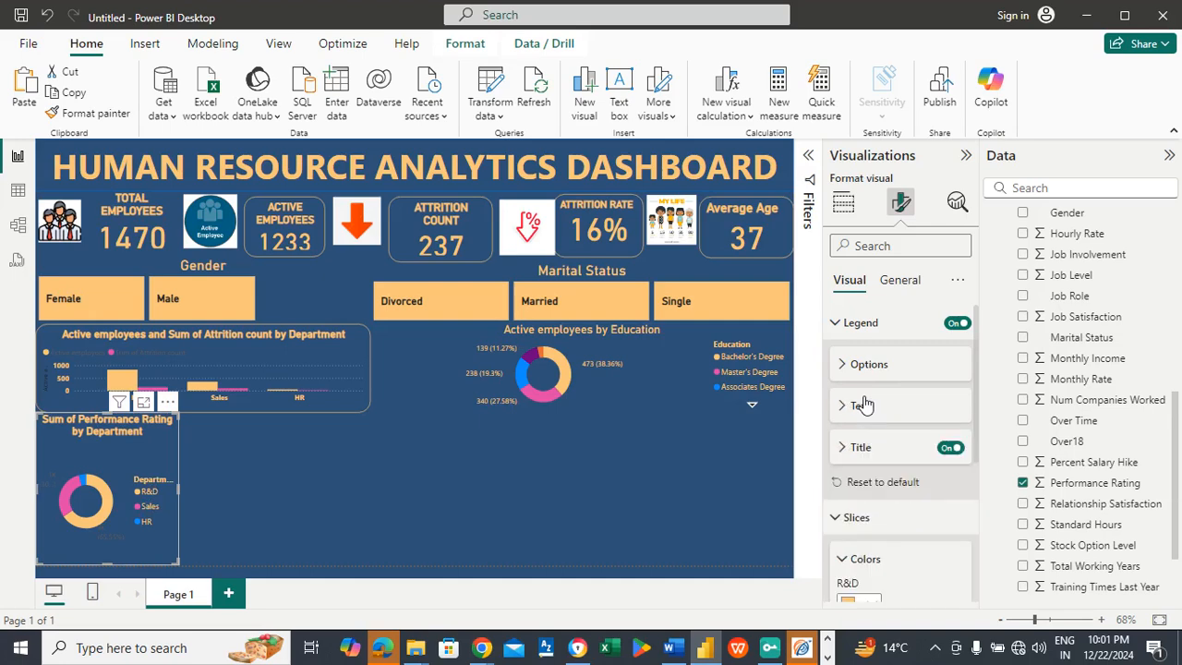
Step: Set the detail label values of the performance rating donut chart to light orange #FAC67A
left_click(854, 518)
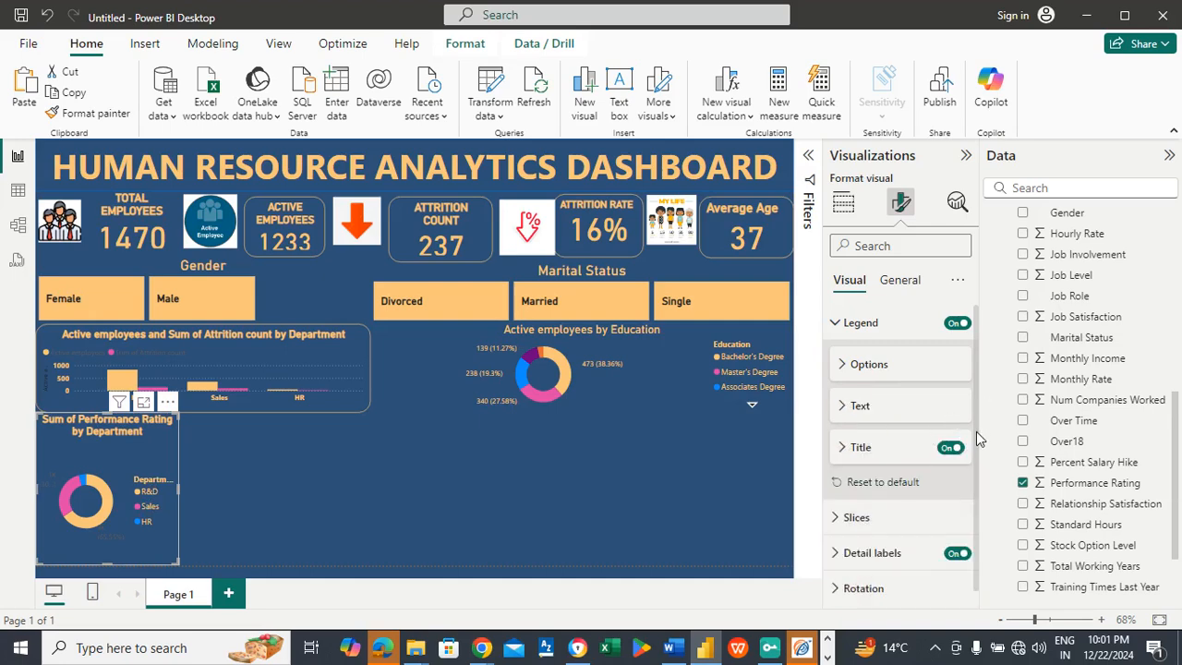
scroll(981, 453, "down", 1)
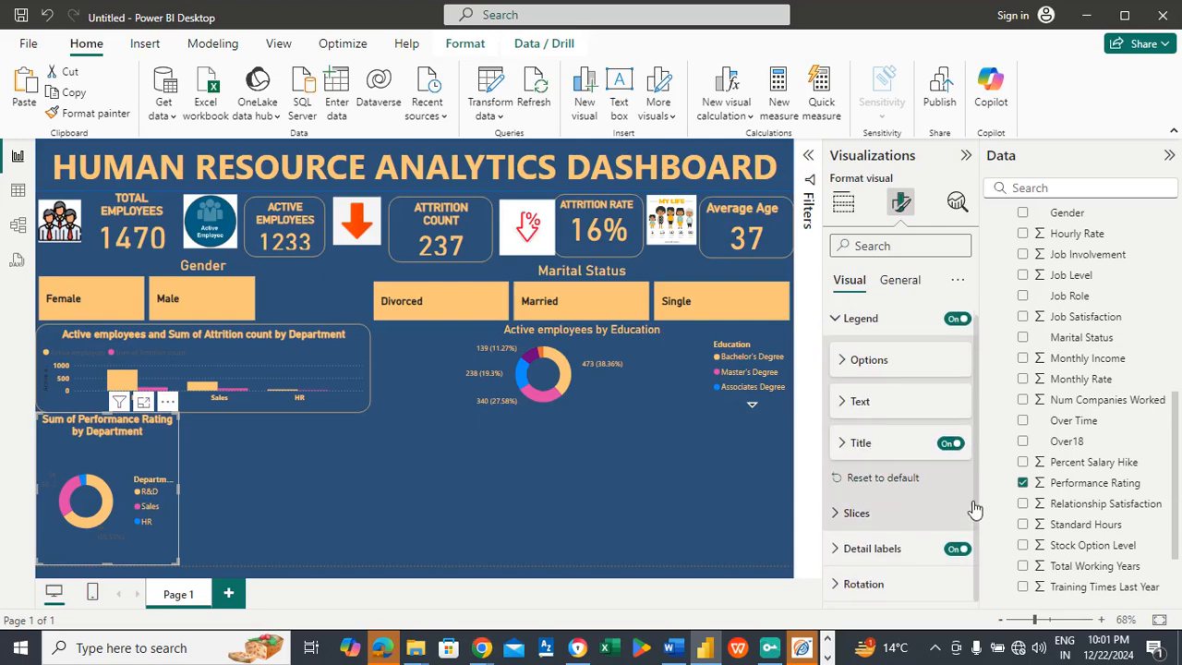
left_click(896, 553)
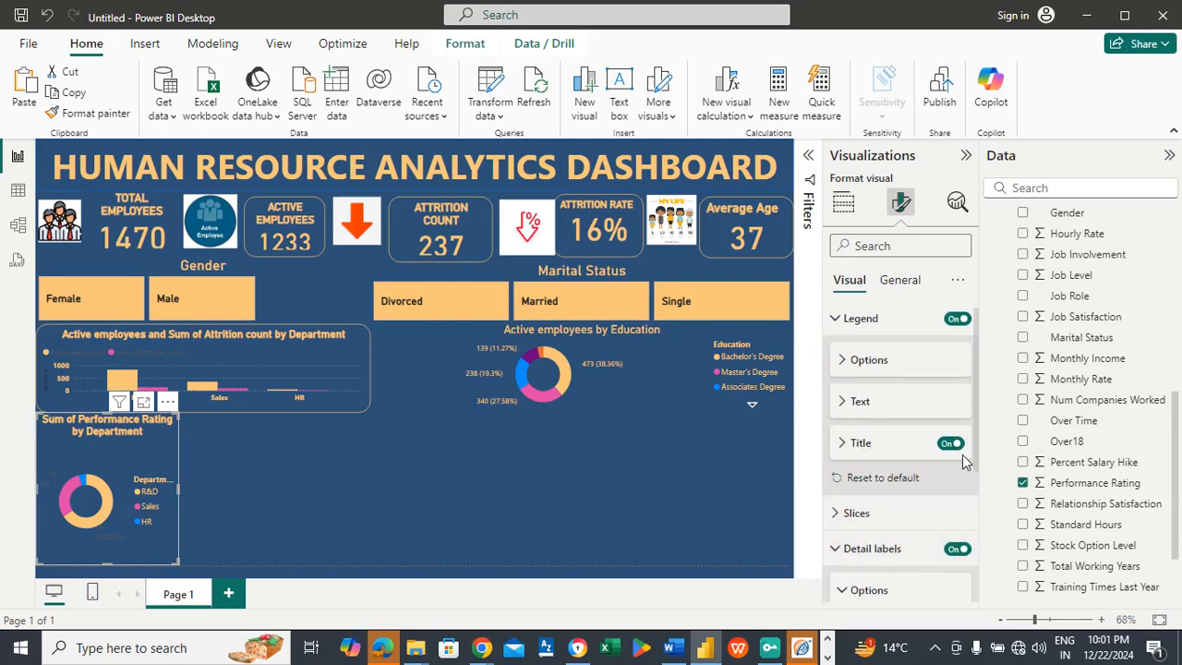
scroll(979, 444, "down", 3)
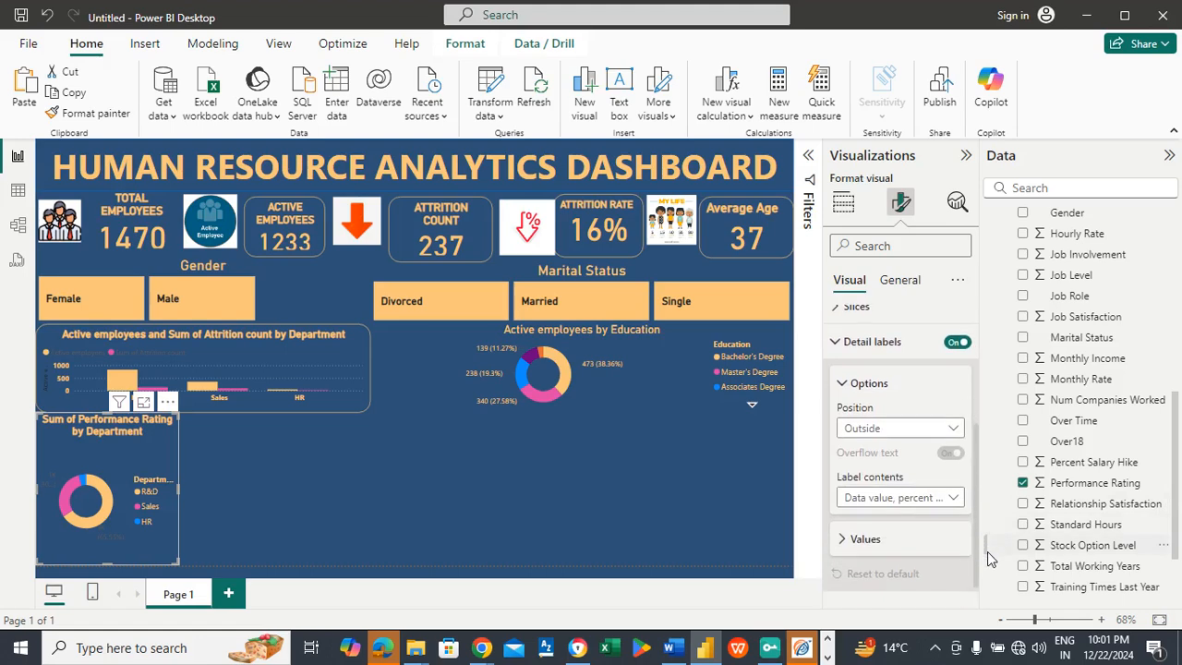
left_click(886, 512)
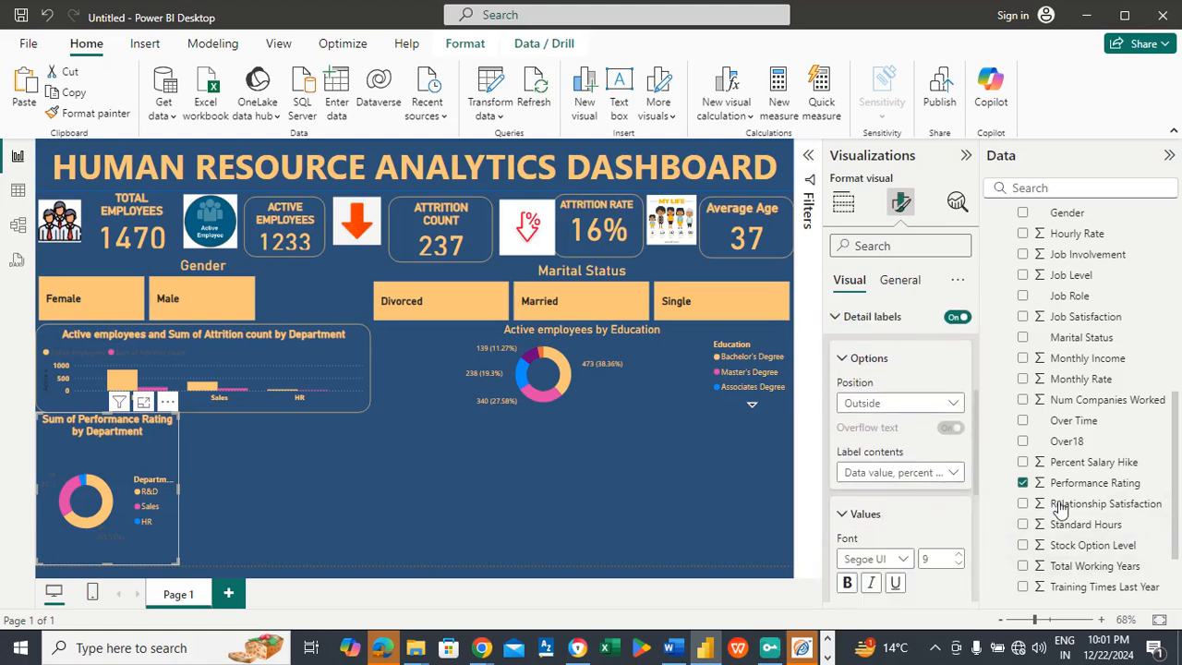
left_click_drag(974, 442, 971, 528)
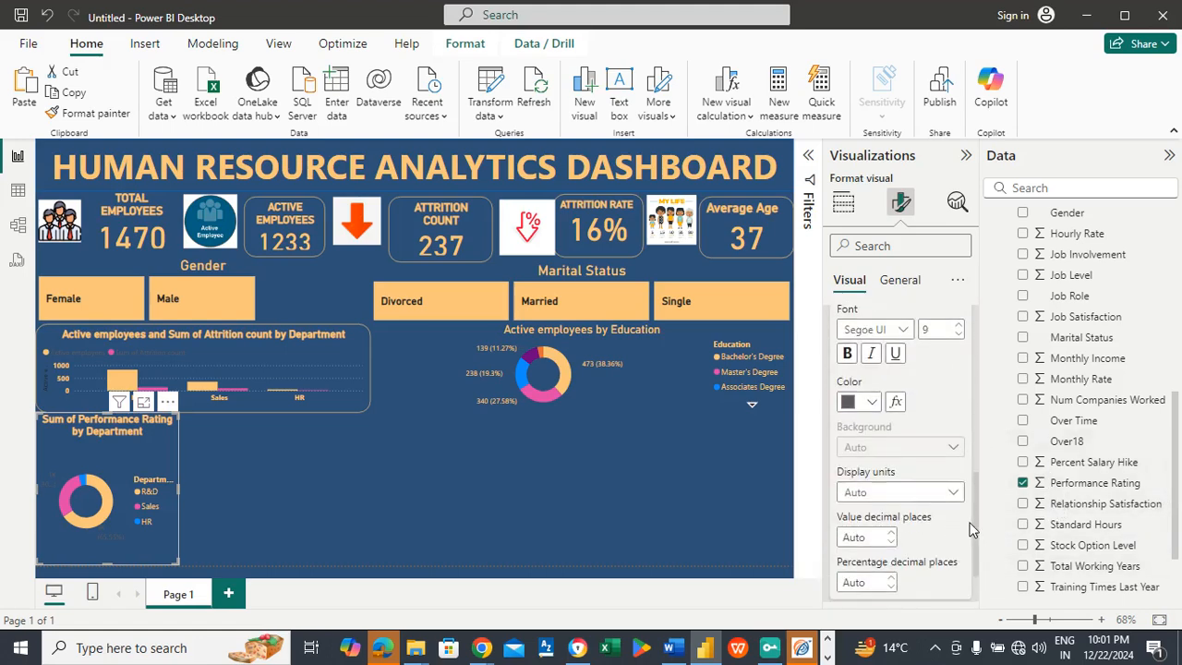
left_click(870, 401)
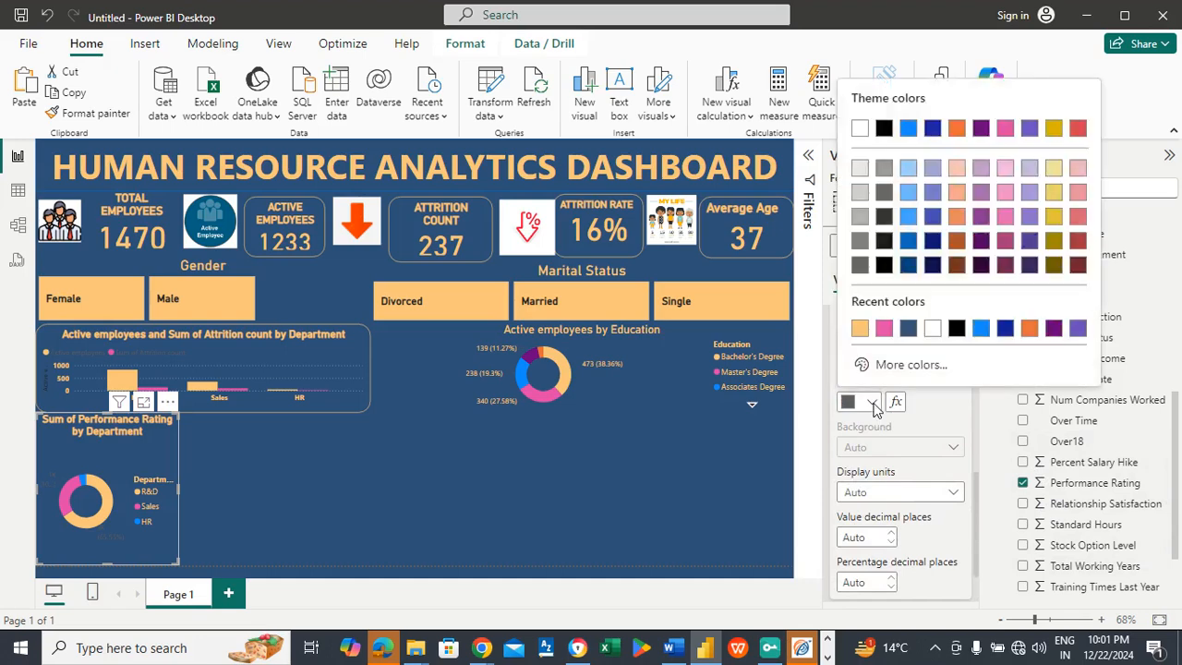
left_click(859, 328)
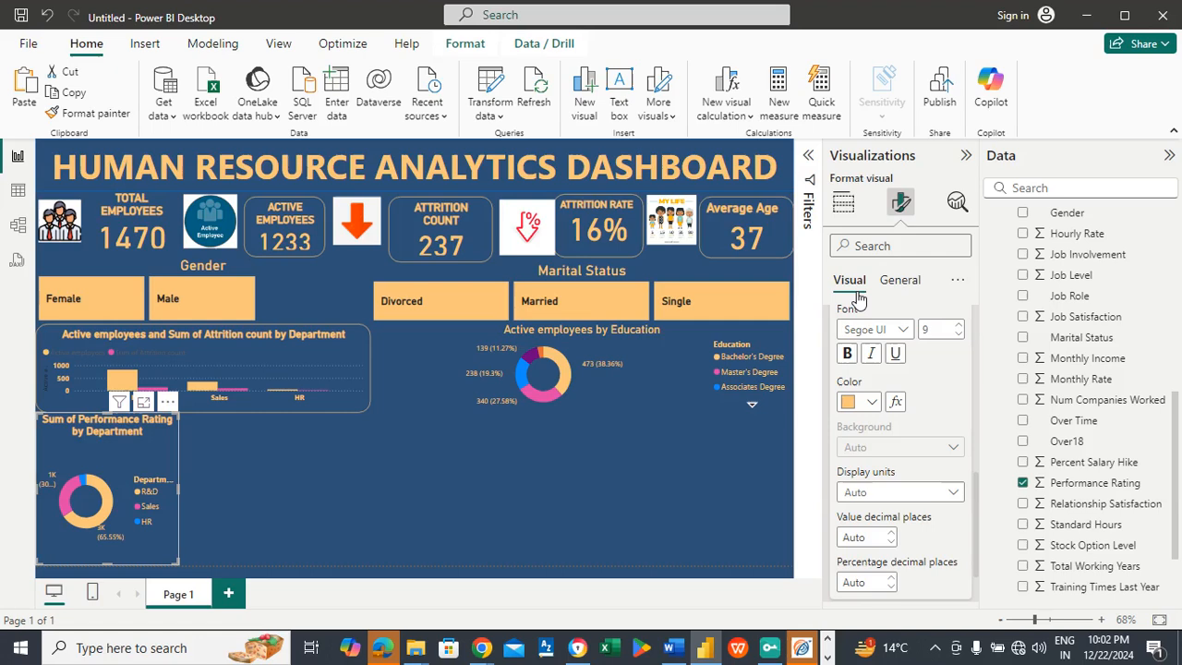
Step: Give the performance rating donut chart a visual border in light orange #FAC67A with rounded corners
left_click(892, 290)
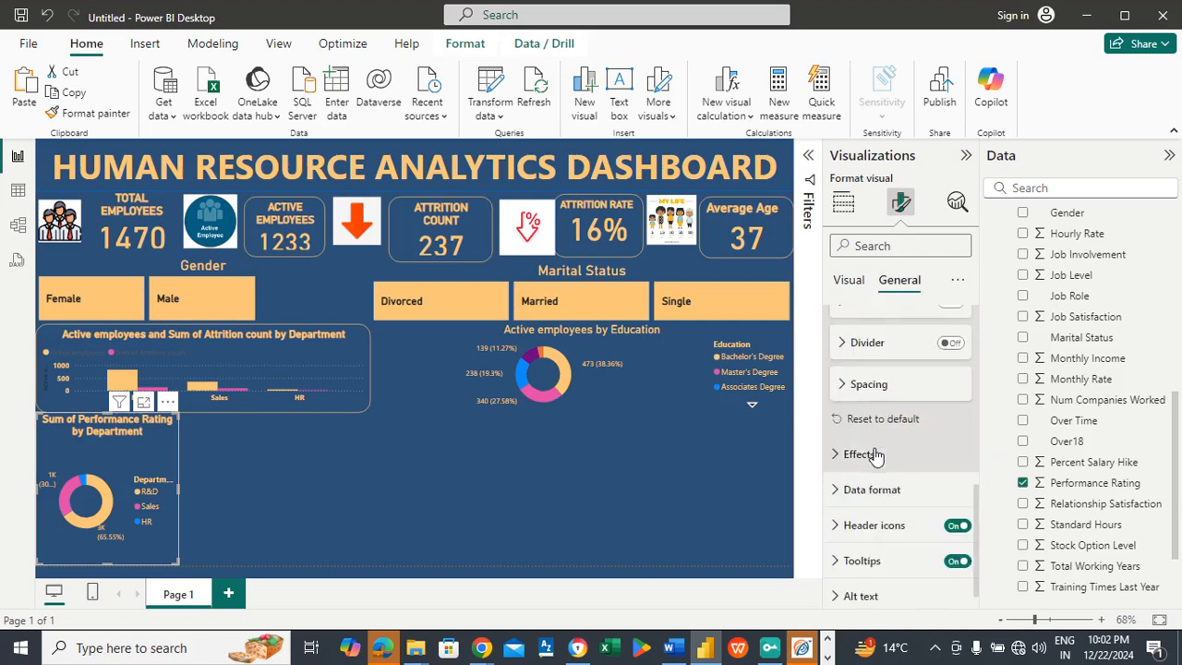
left_click(875, 454)
left_click_drag(974, 460, 975, 526)
left_click(949, 421)
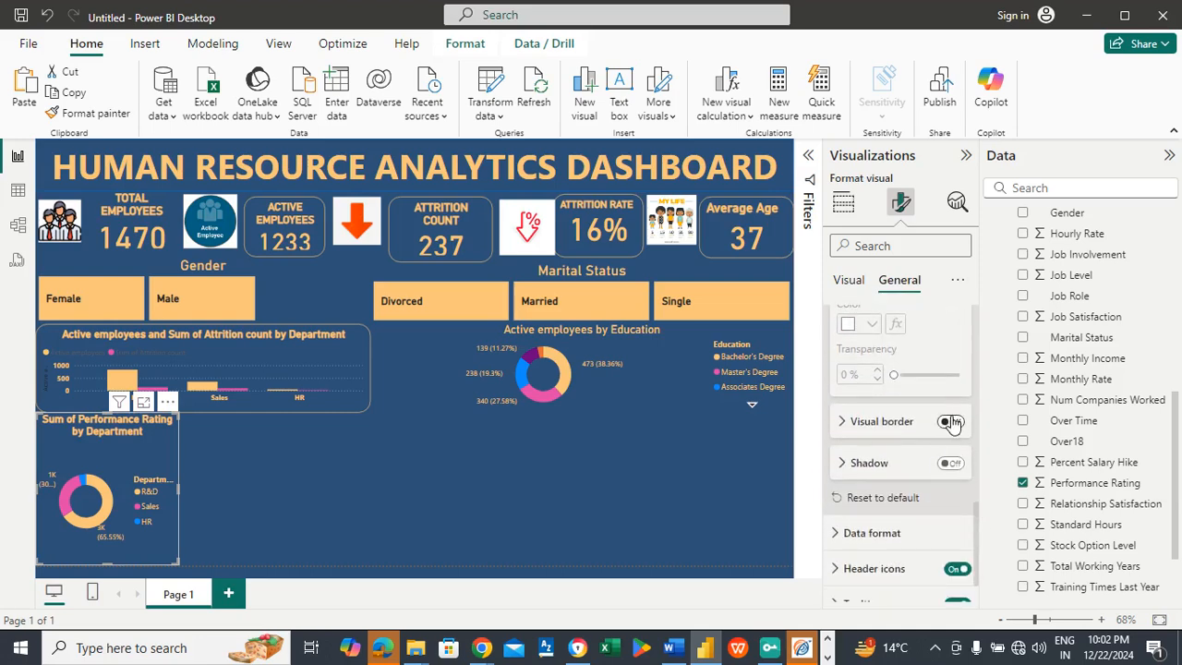
left_click(870, 421)
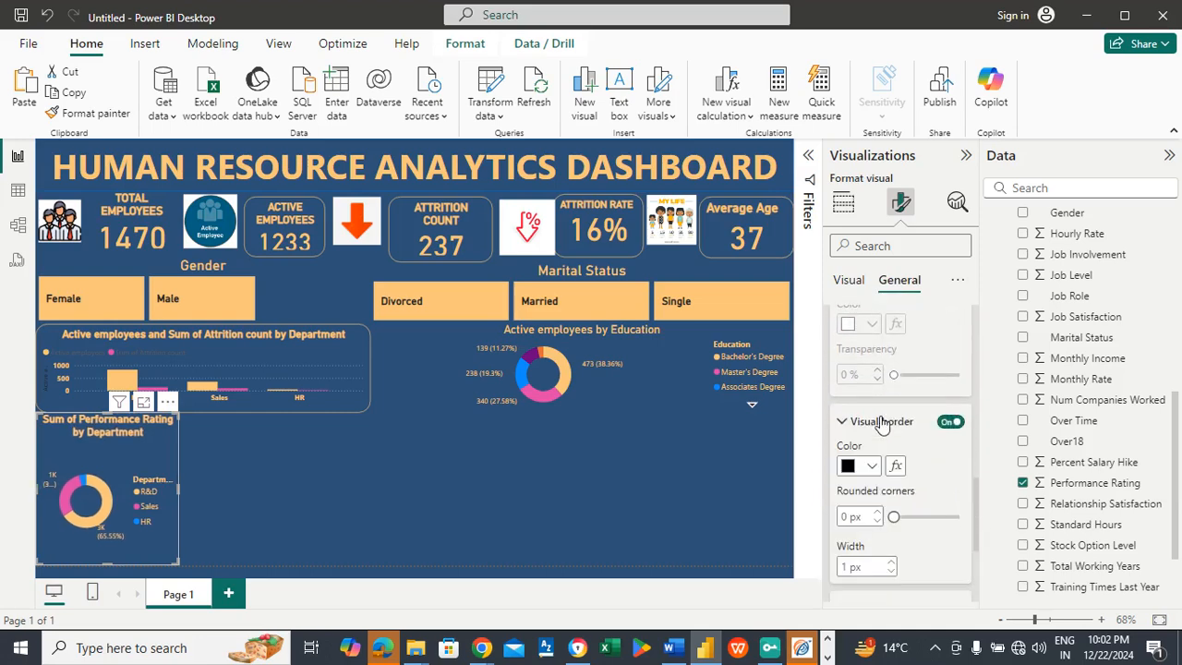
left_click(872, 467)
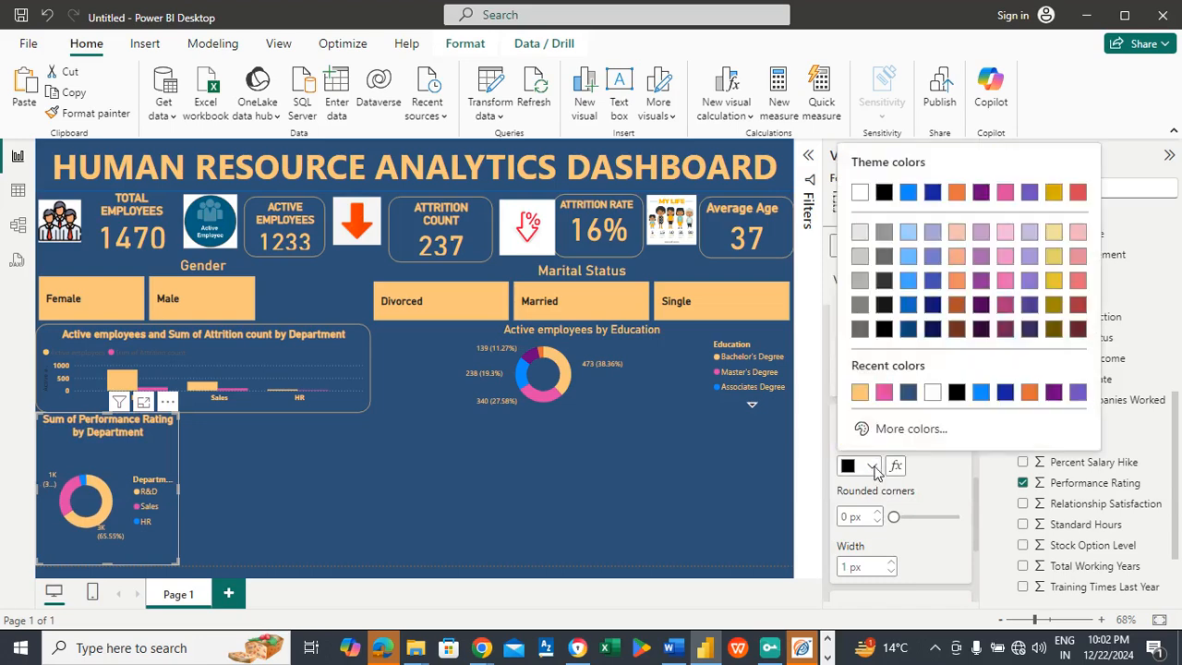
left_click(860, 393)
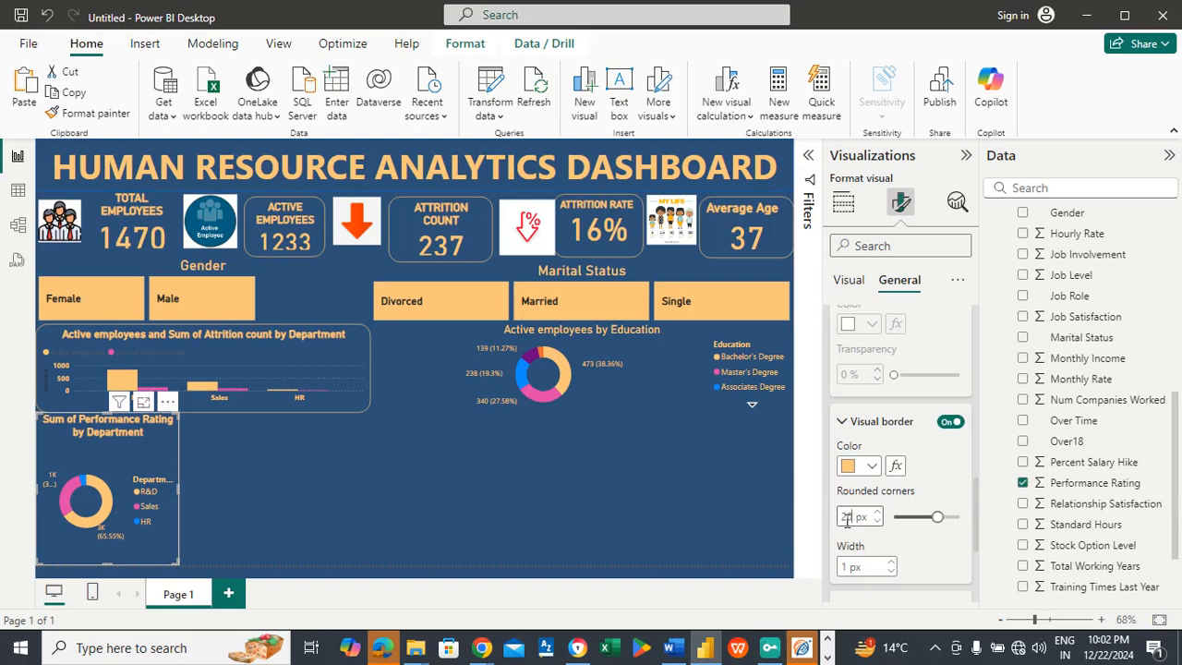
Step: Add a matrix visual to the dashboard and size it to fill the lower-right area below the education donut chart
left_click(375, 470)
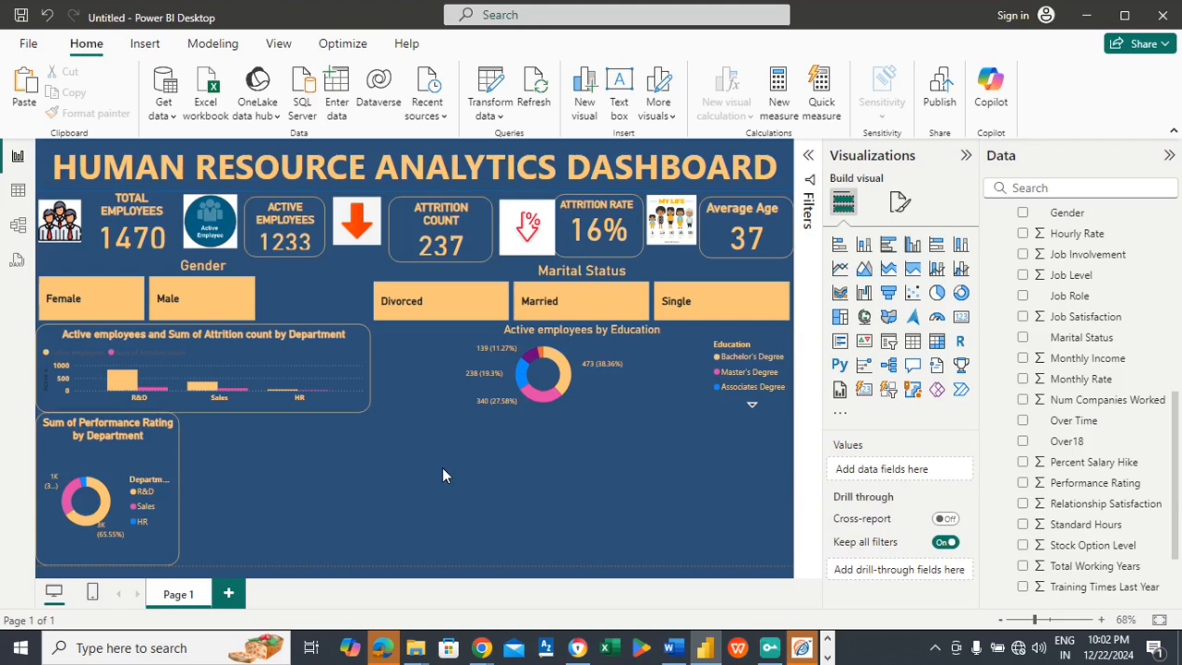
left_click(936, 342)
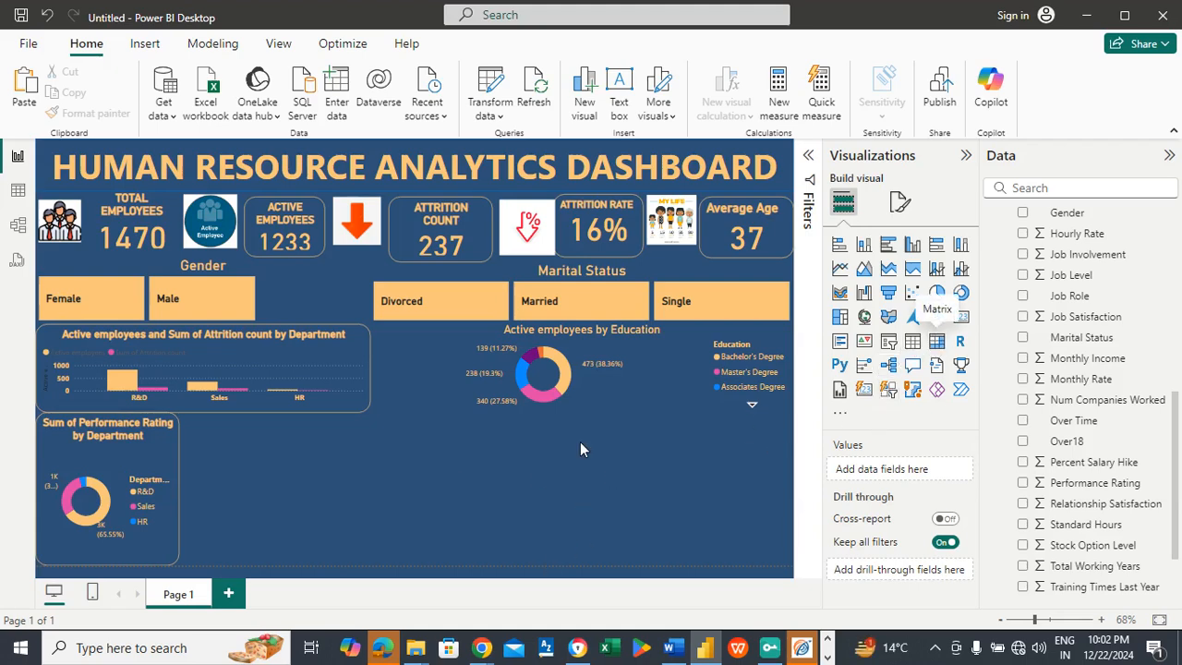
left_click_drag(272, 286, 677, 541)
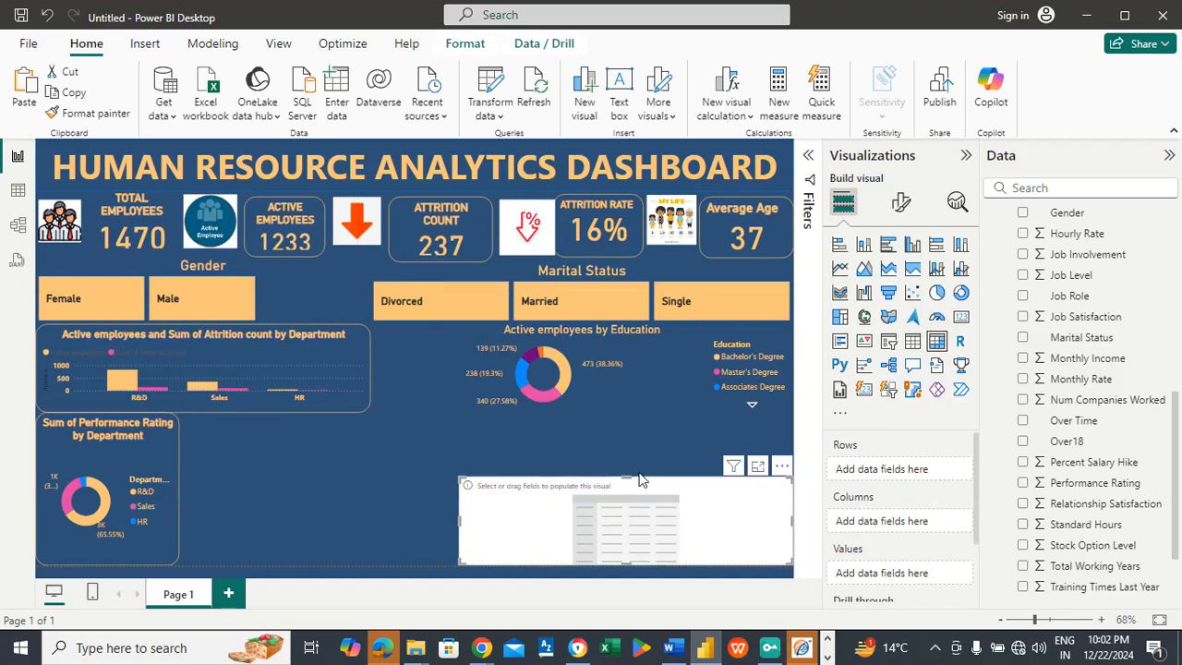
left_click_drag(629, 476, 632, 430)
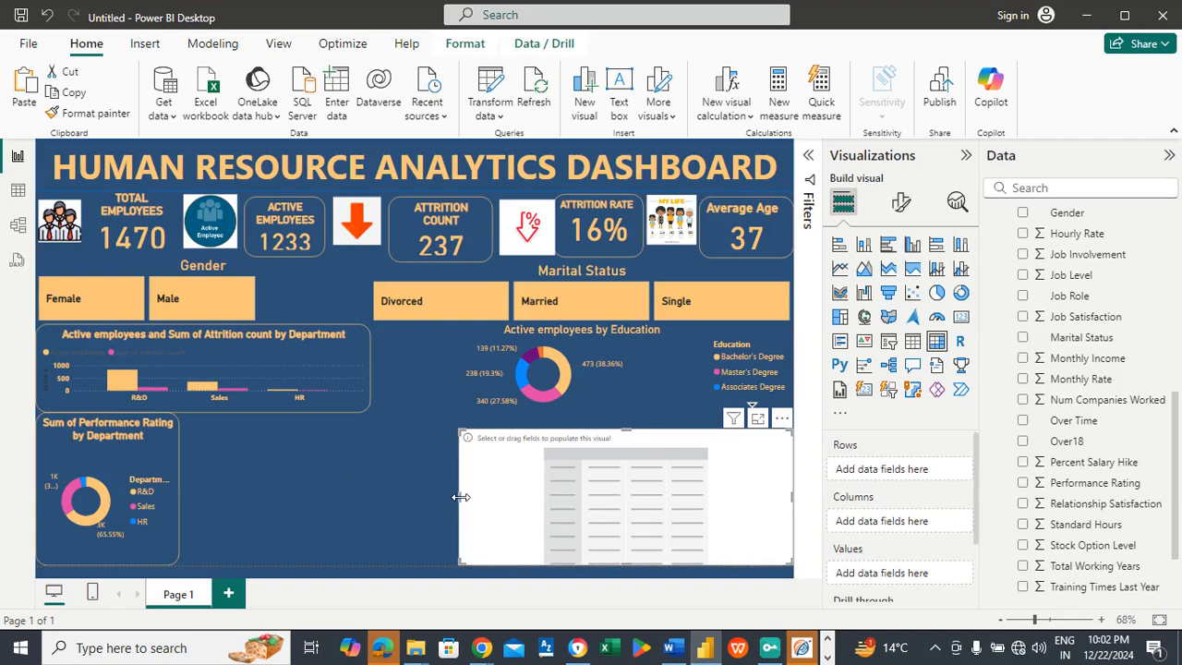
left_click_drag(460, 497, 513, 510)
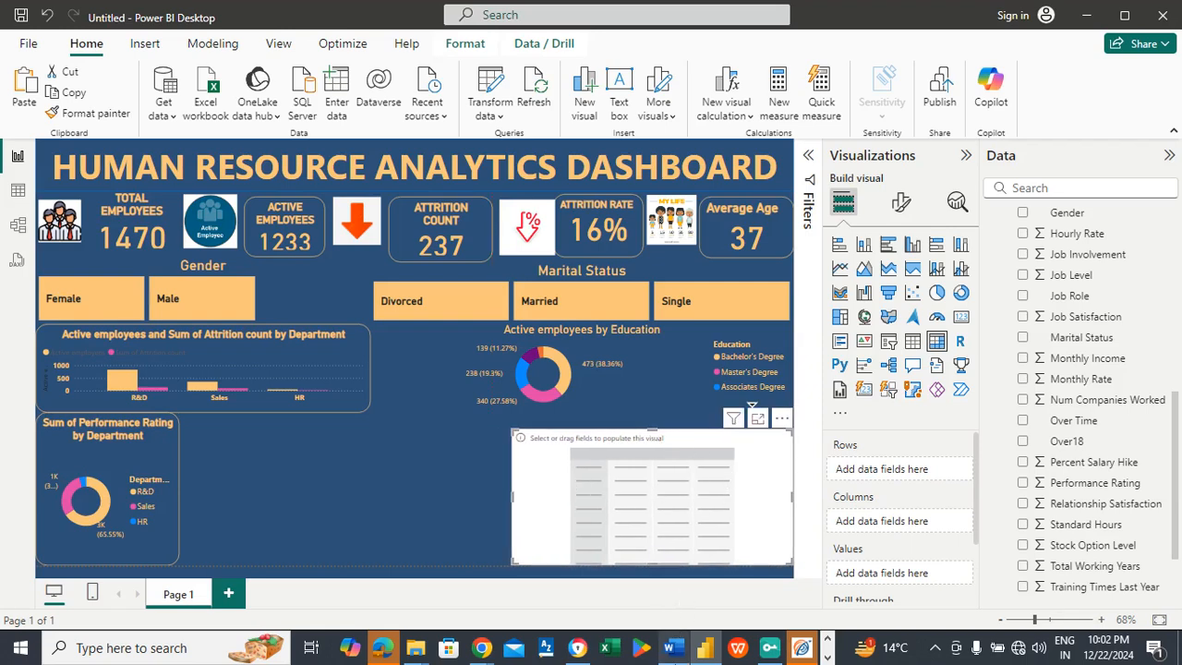
Step: Check the chart list in Word, and populate the matrix with Job Role as rows, Job Satisfaction as columns and Active employees as values
mouse_move(672, 646)
left_click(674, 609)
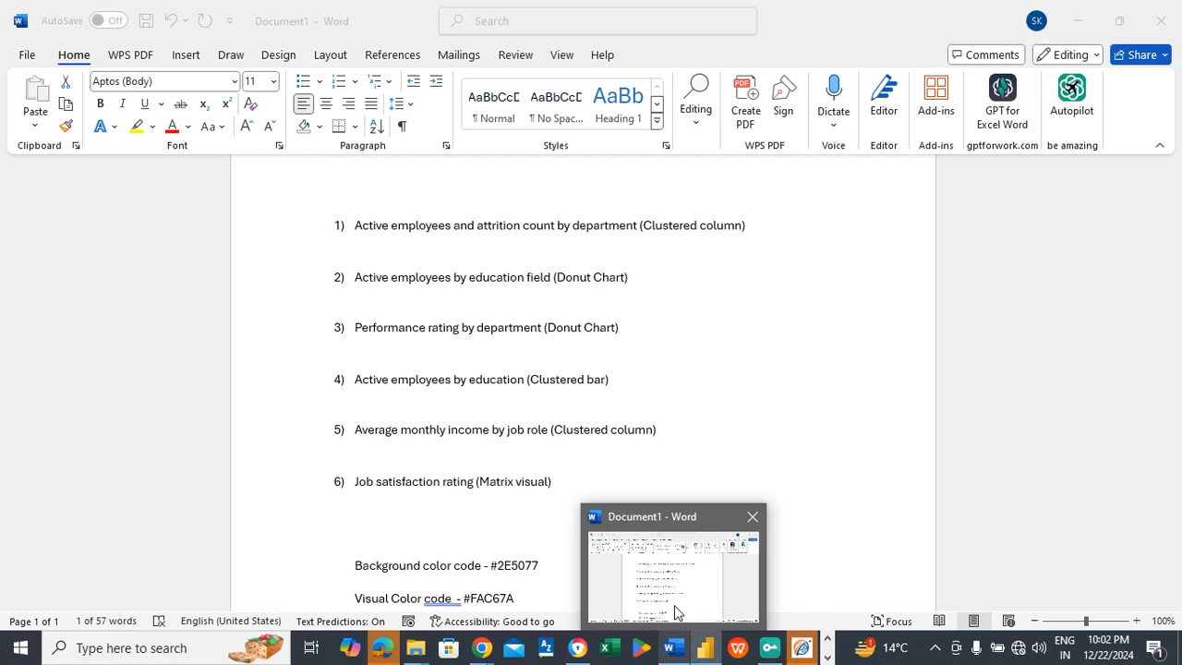
key("alt+Tab")
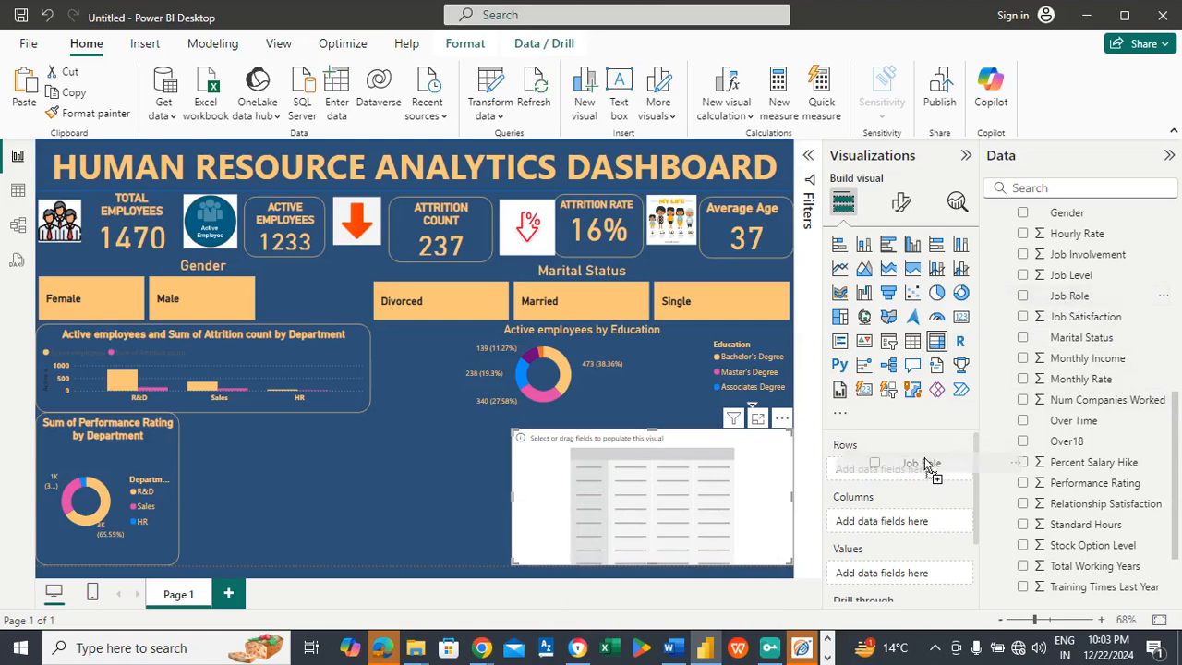
left_click_drag(926, 468, 926, 469)
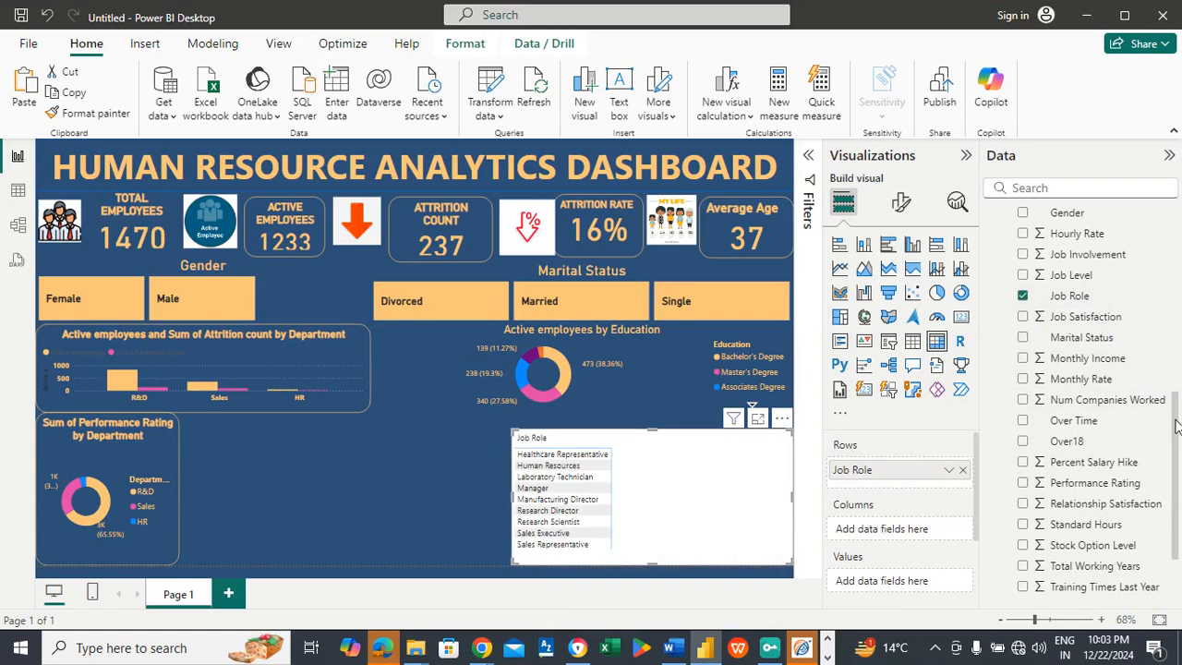
scroll(1175, 425, "up", 1)
left_click_drag(1078, 323, 918, 533)
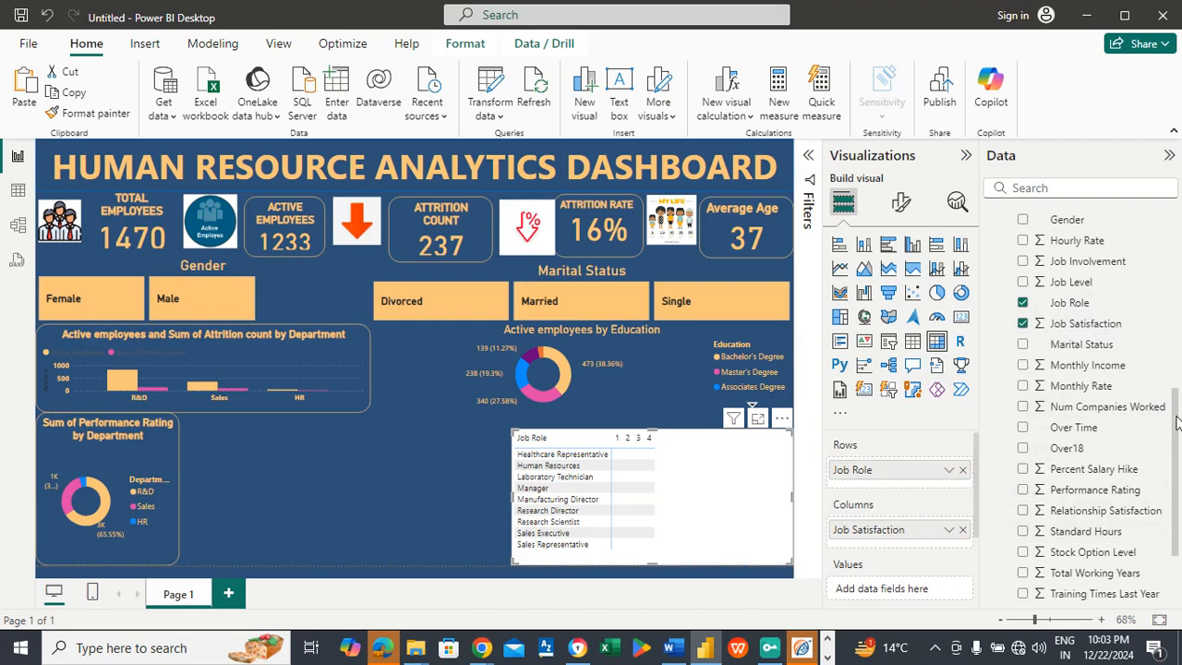
left_click_drag(1176, 424, 1172, 240)
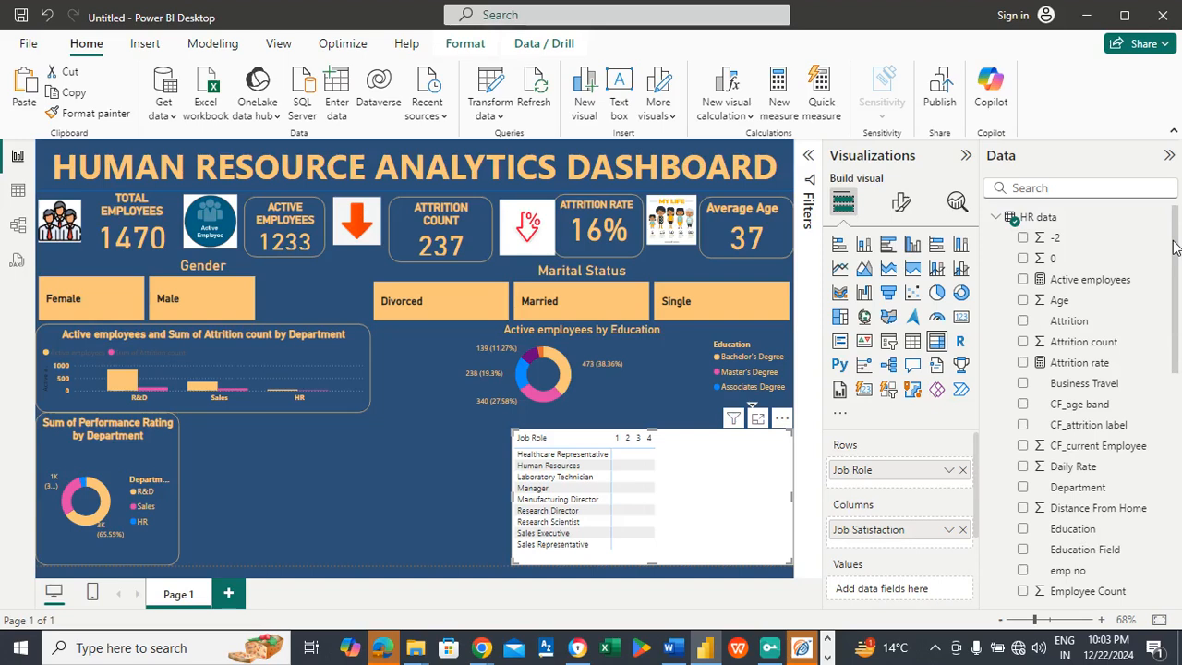
left_click_drag(1082, 282, 908, 591)
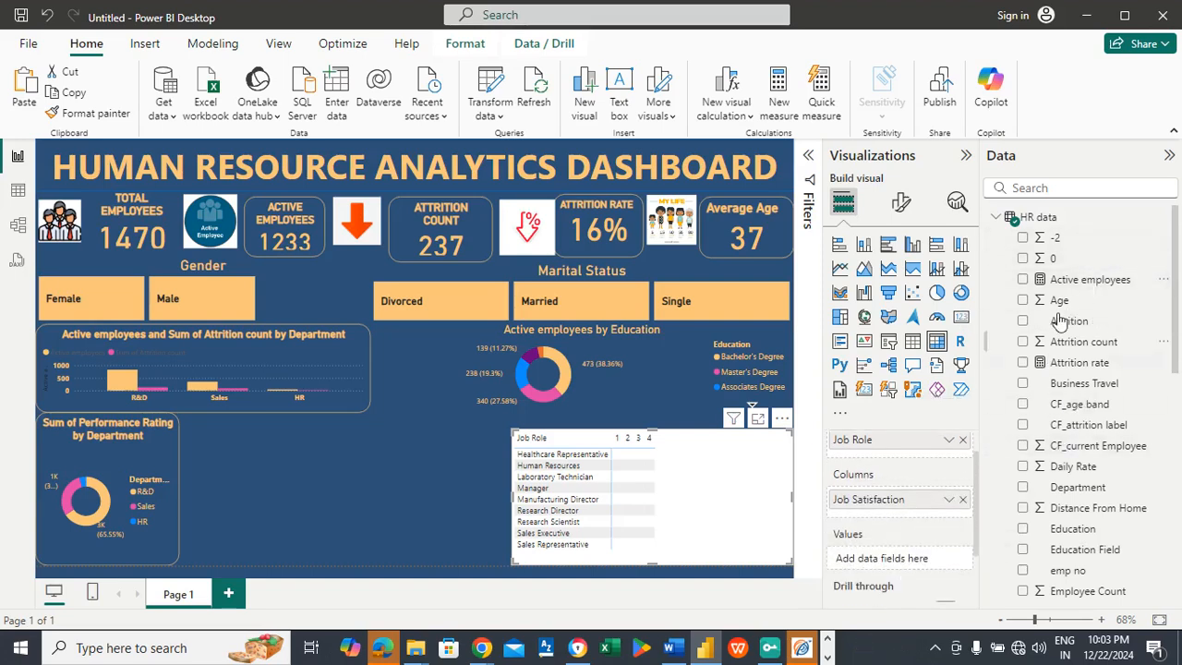
left_click_drag(1064, 288, 893, 570)
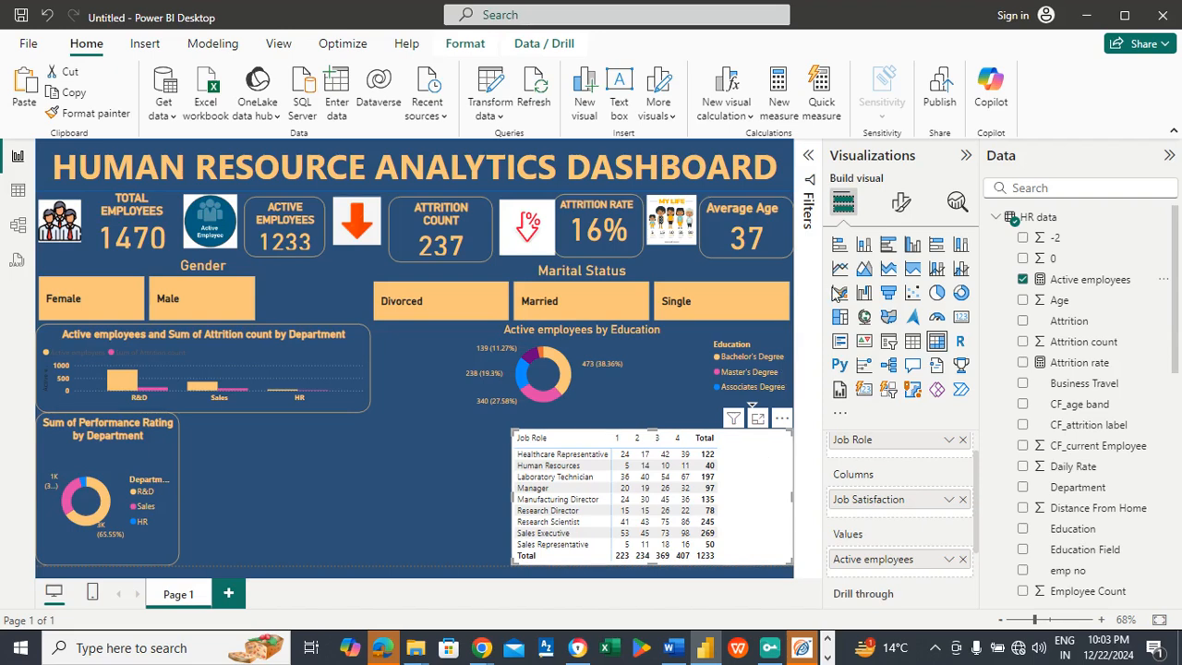
Step: Turn off the background of the job satisfaction matrix
left_click(902, 203)
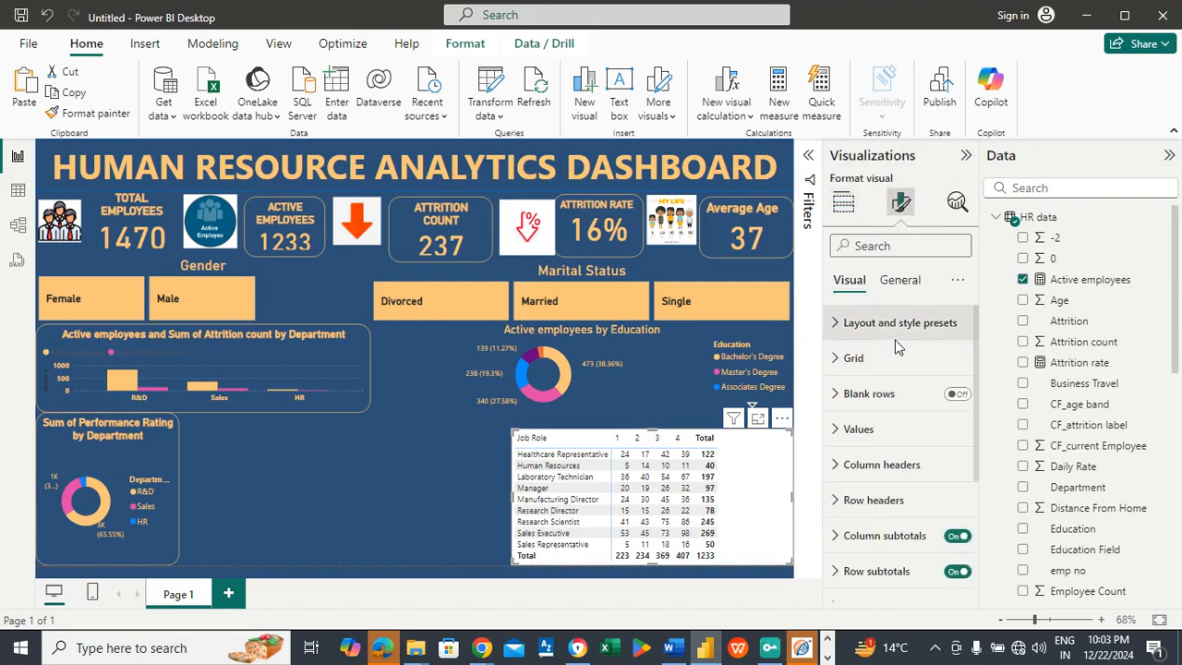
left_click(899, 279)
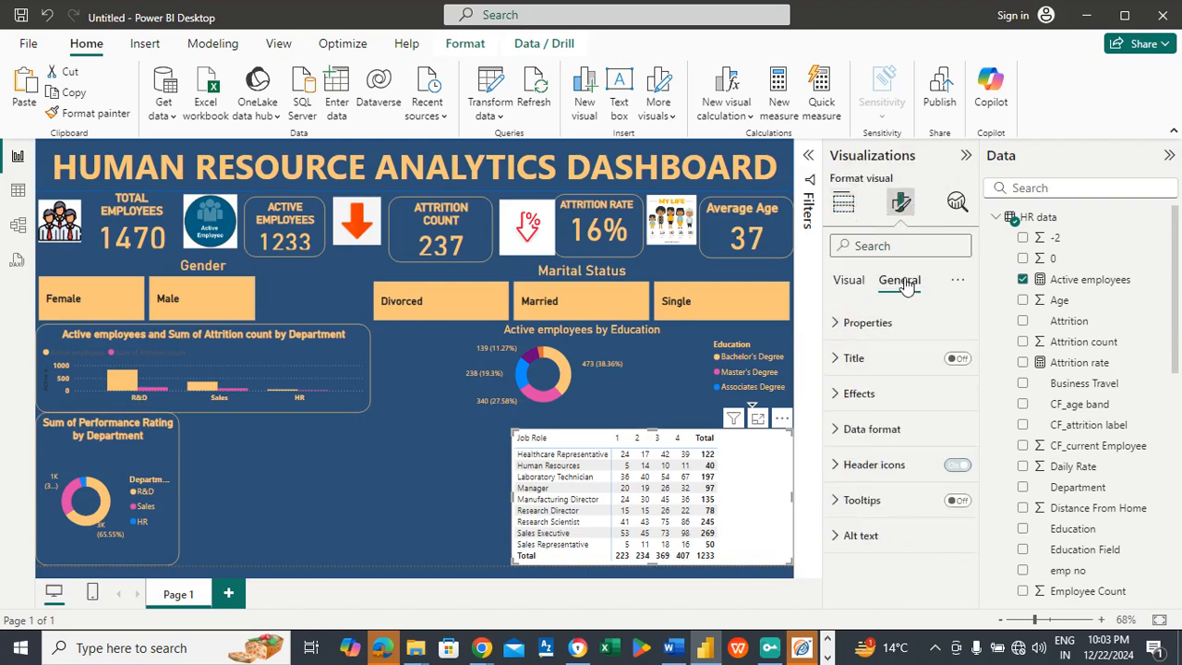
left_click(888, 395)
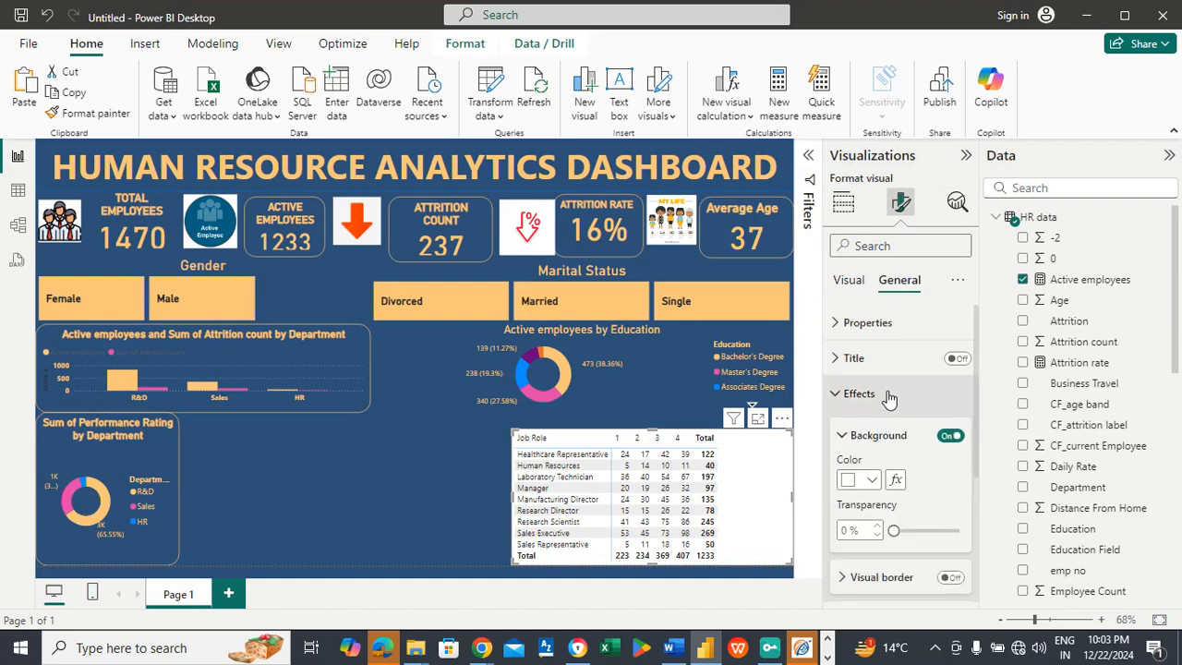
left_click(948, 437)
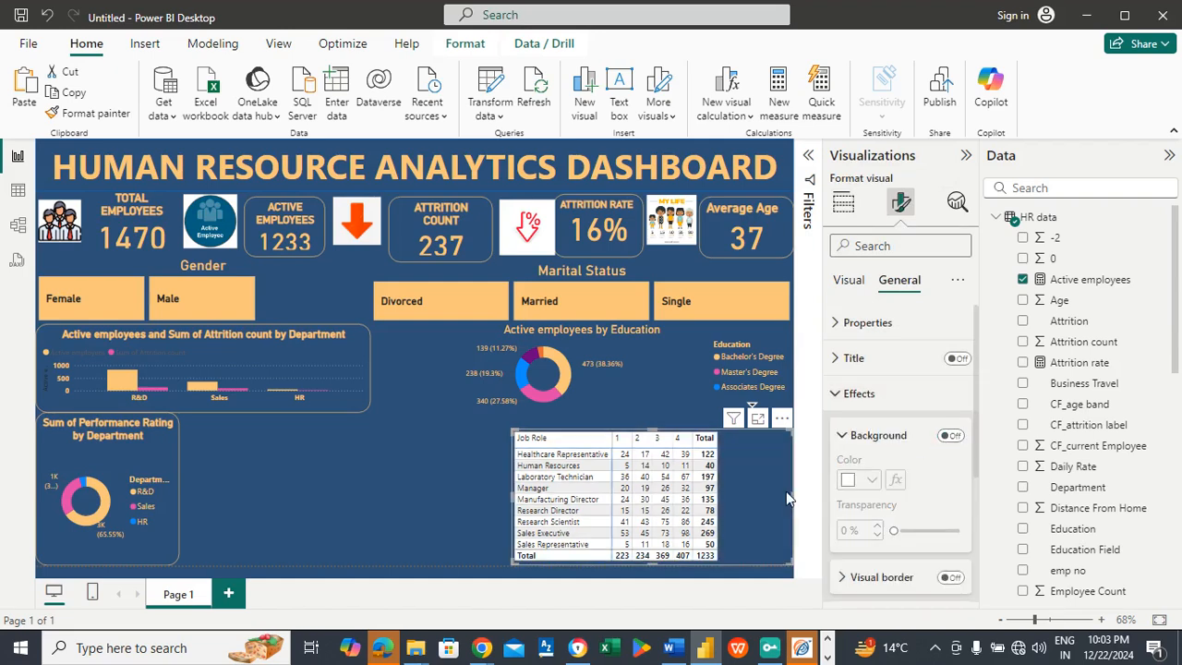
Step: Turn on horizontal gridlines for the job satisfaction matrix
left_click(850, 280)
left_click(851, 360)
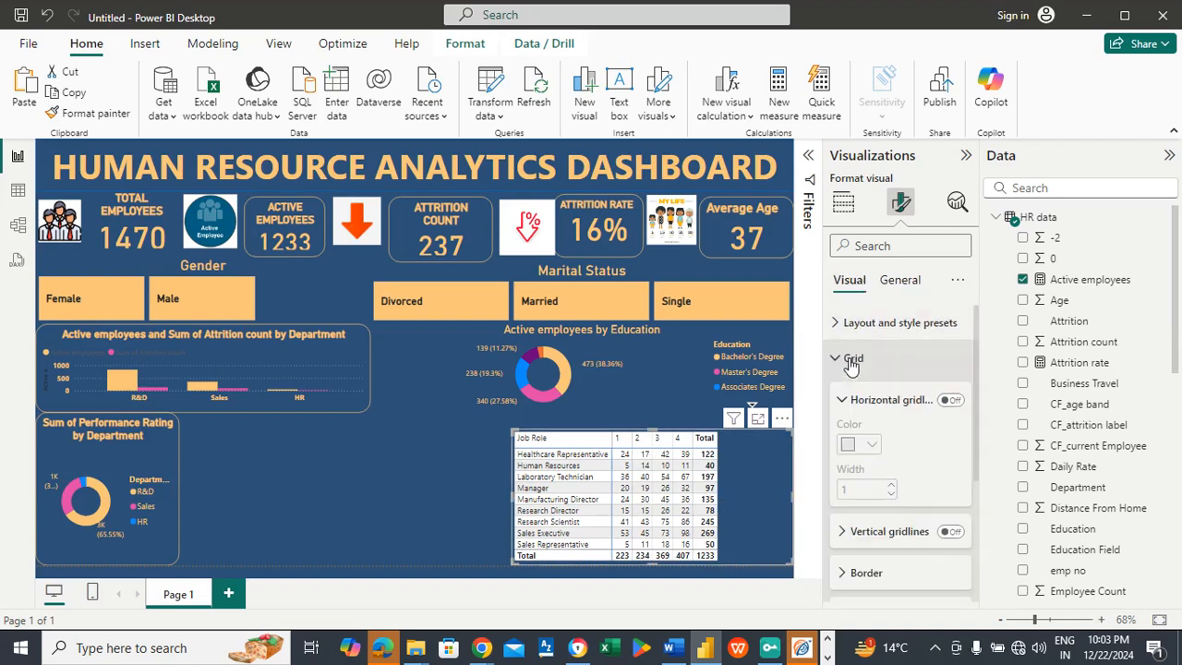
left_click(949, 401)
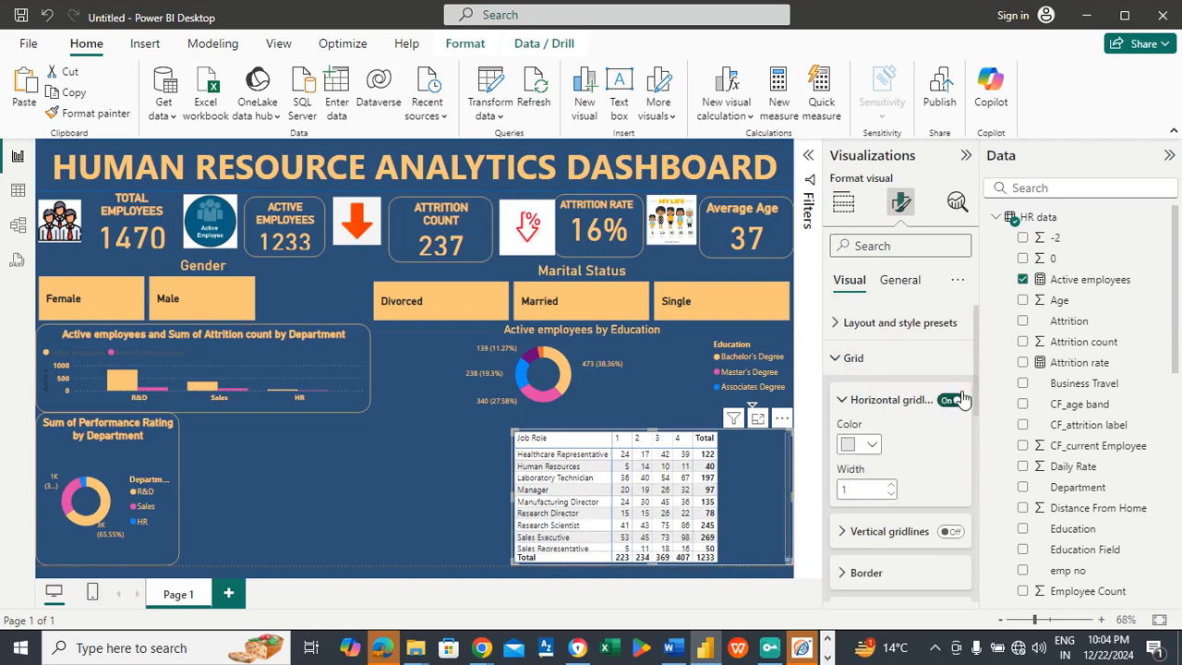
Step: Turn on vertical gridlines for the job satisfaction matrix, narrow it to fit its columns, and align it with the dashboard's right edge
left_click(951, 532)
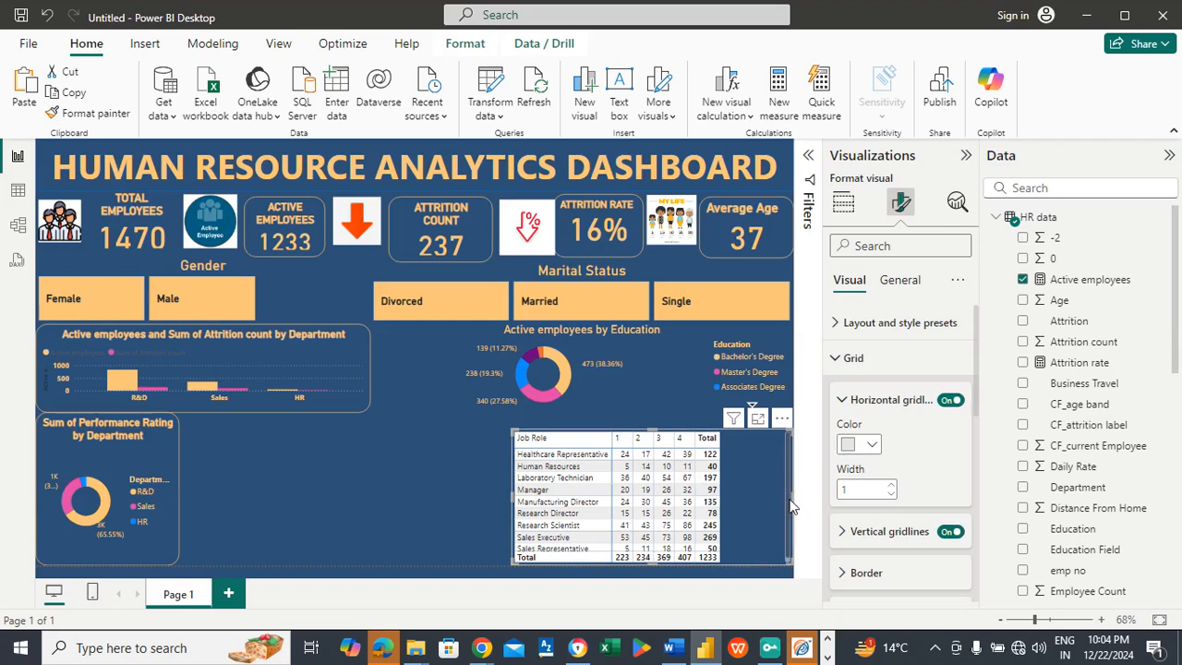
left_click_drag(792, 496, 727, 510)
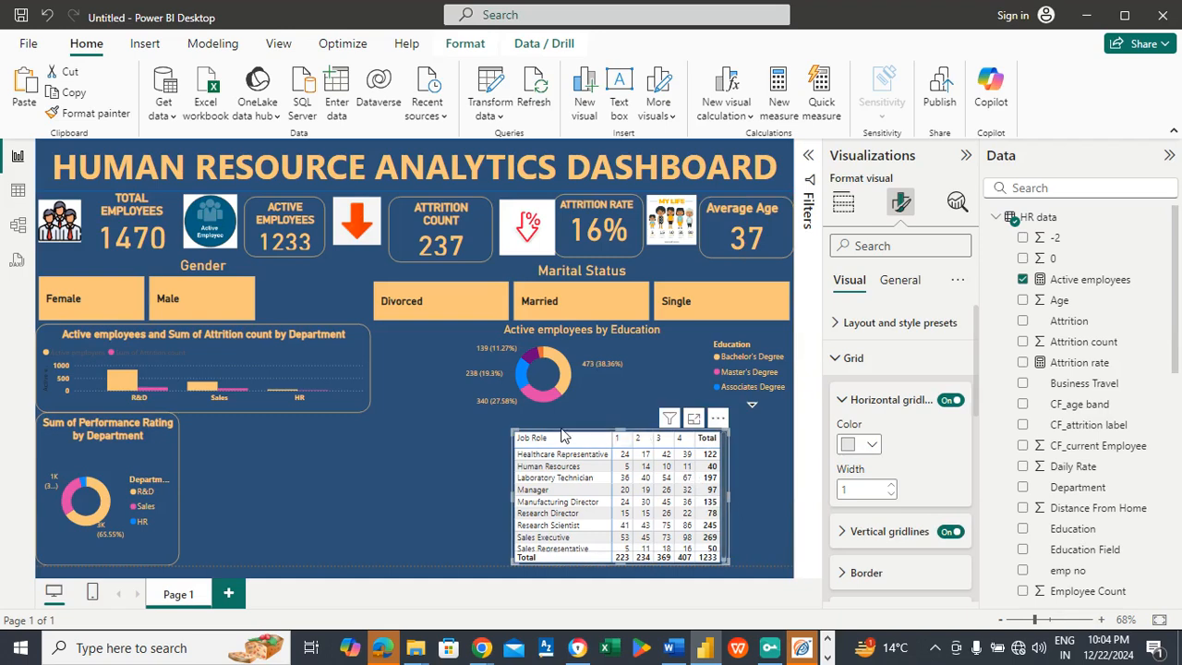
left_click(649, 427)
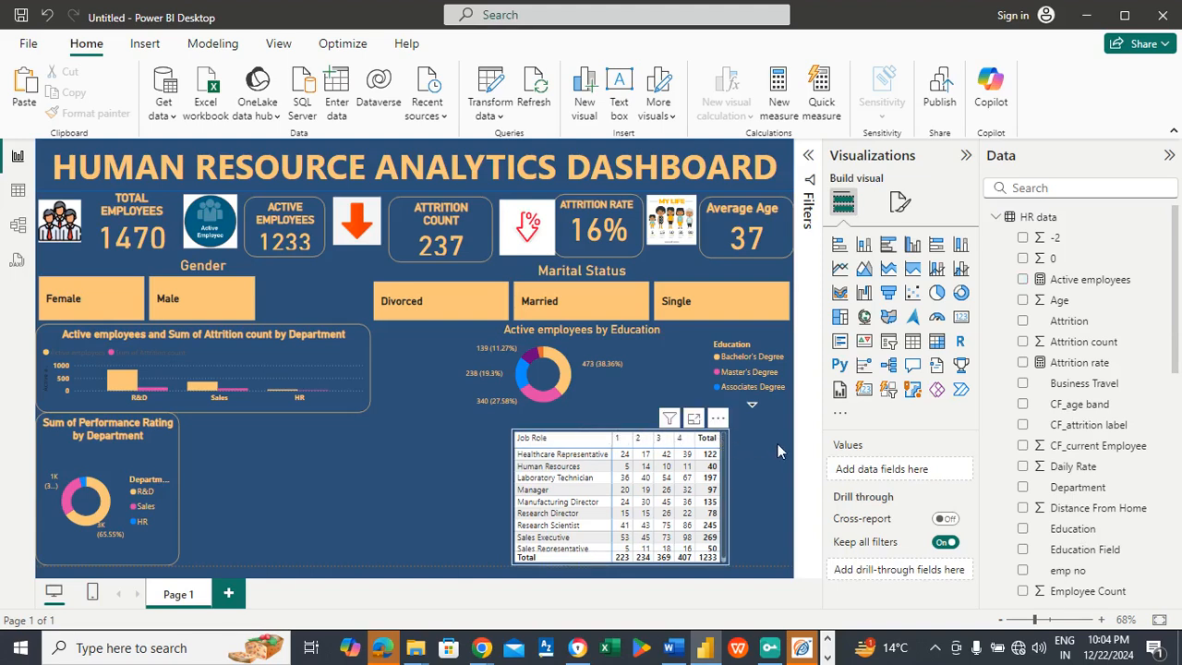
left_click_drag(727, 451, 778, 451)
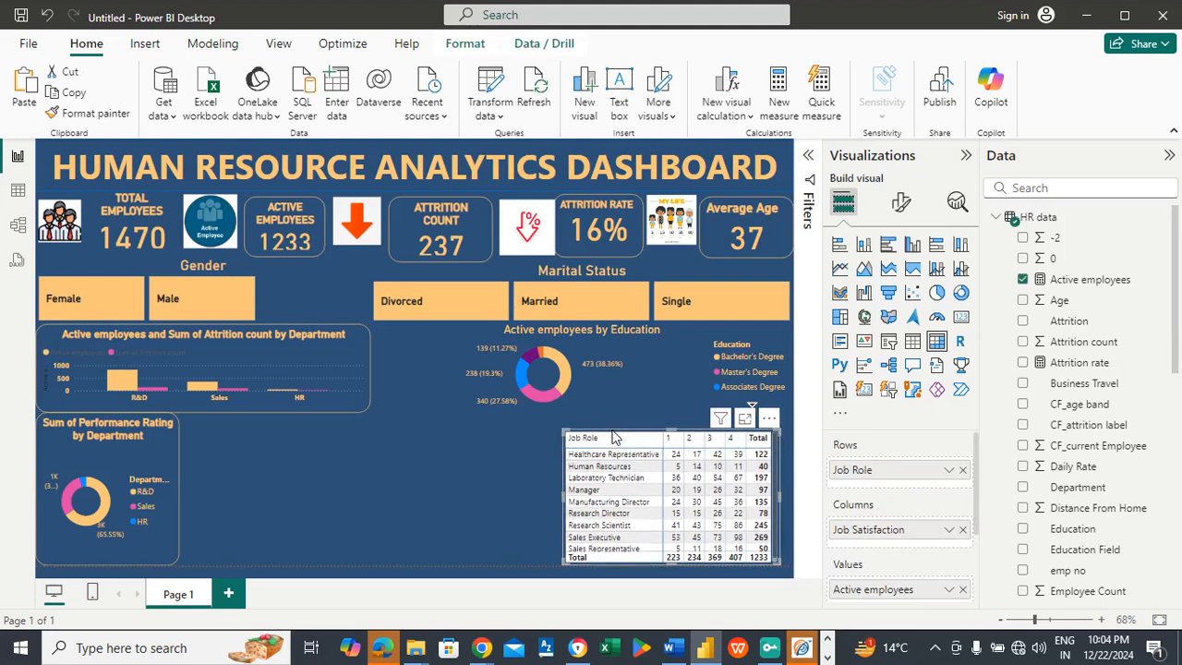
left_click_drag(648, 439, 660, 440)
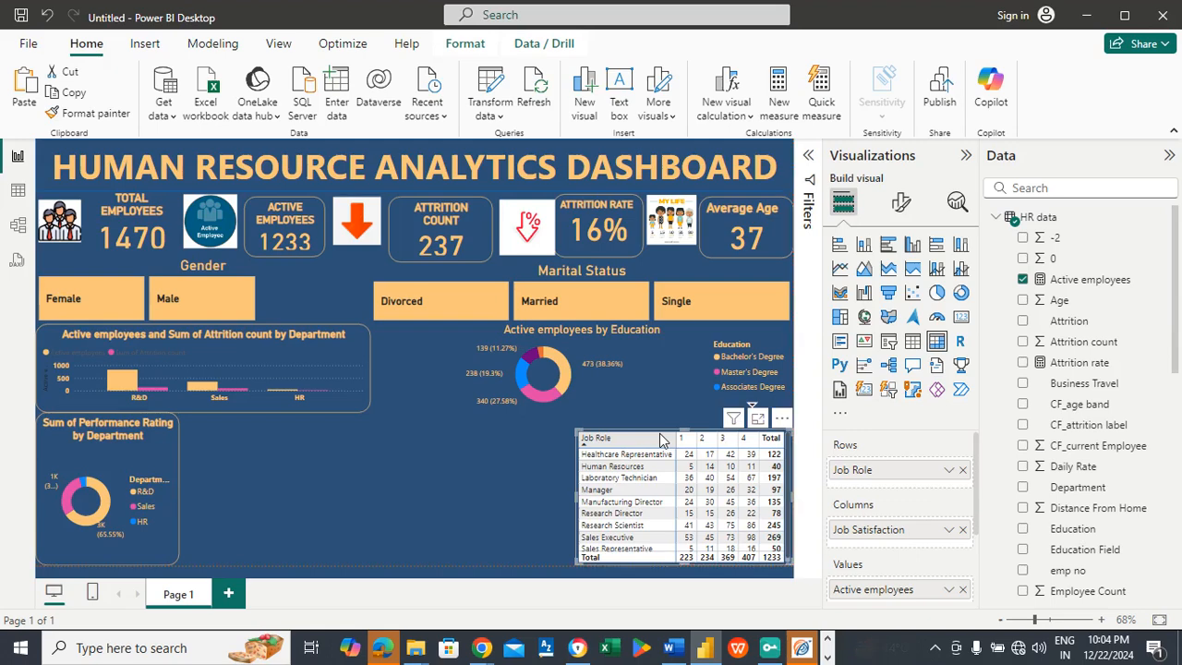
Step: Set the horizontal gridline color of the job satisfaction matrix to the recent light orange (#FAC67A)
left_click(901, 205)
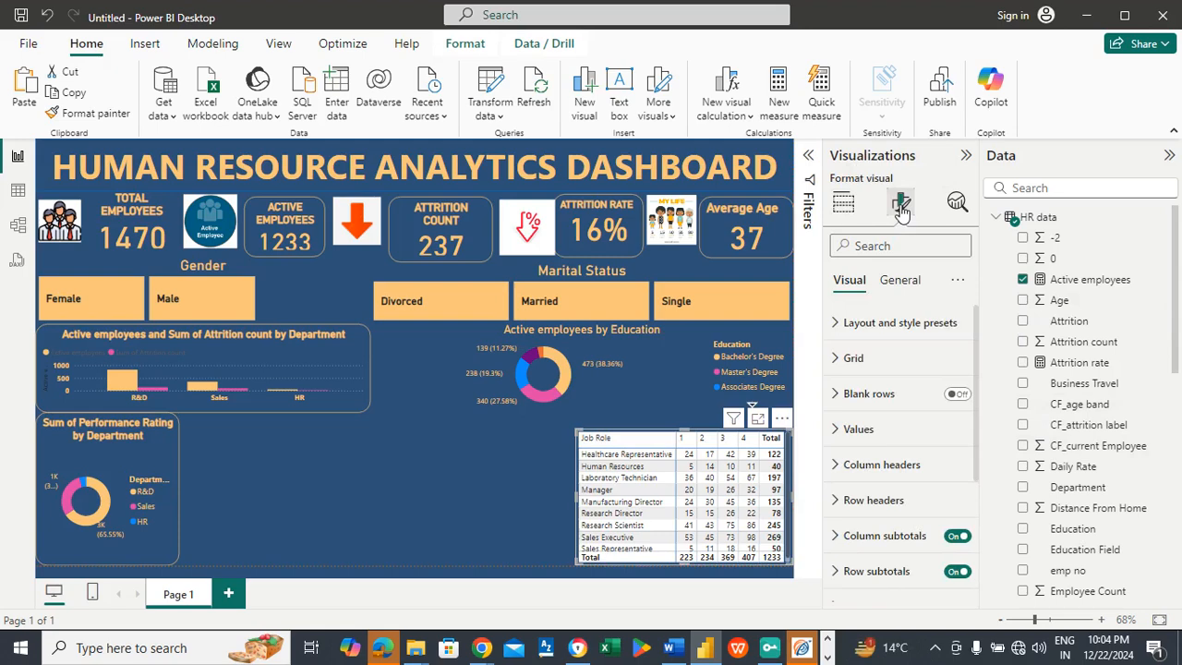
left_click(872, 359)
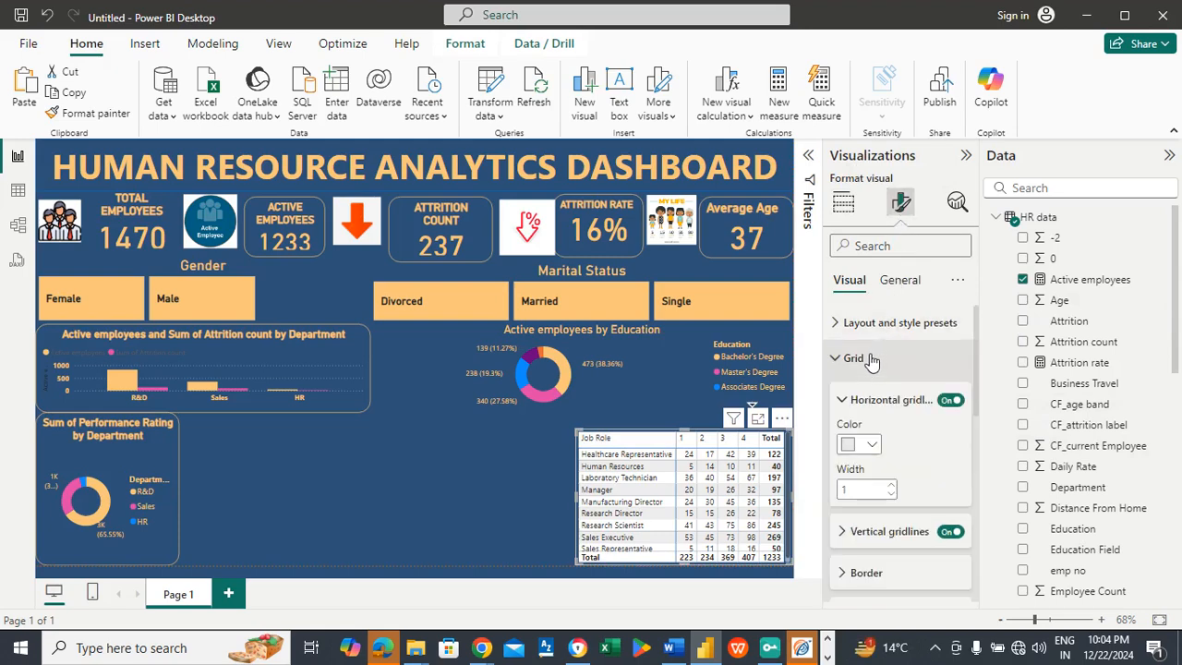
left_click(872, 445)
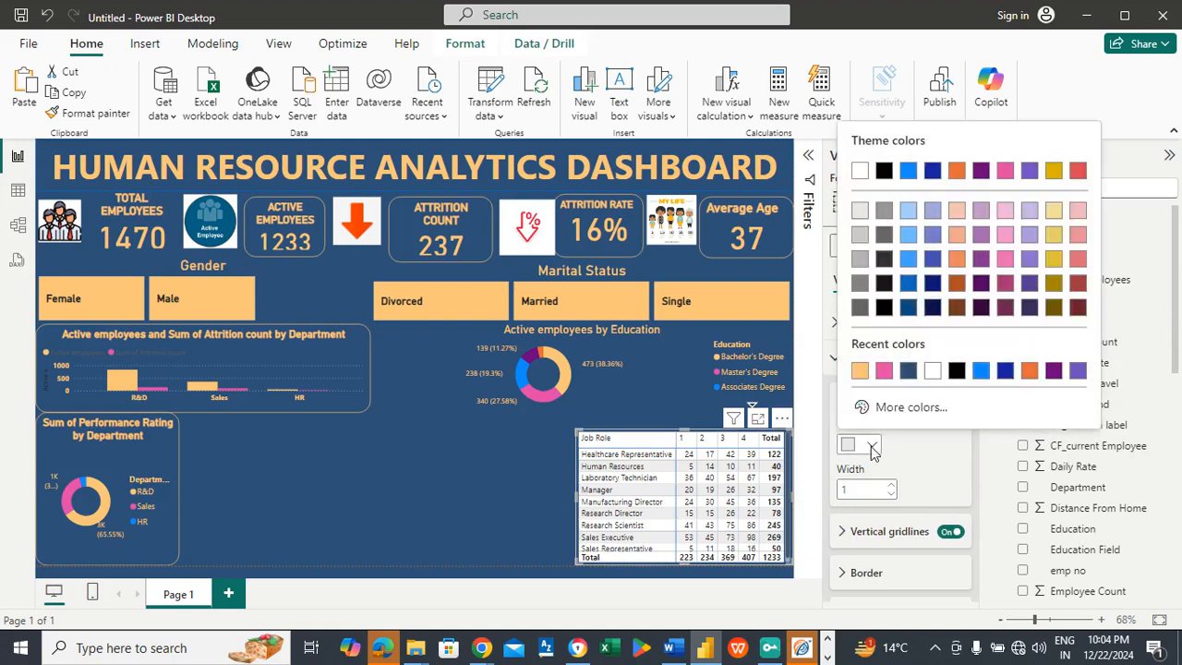
left_click(859, 370)
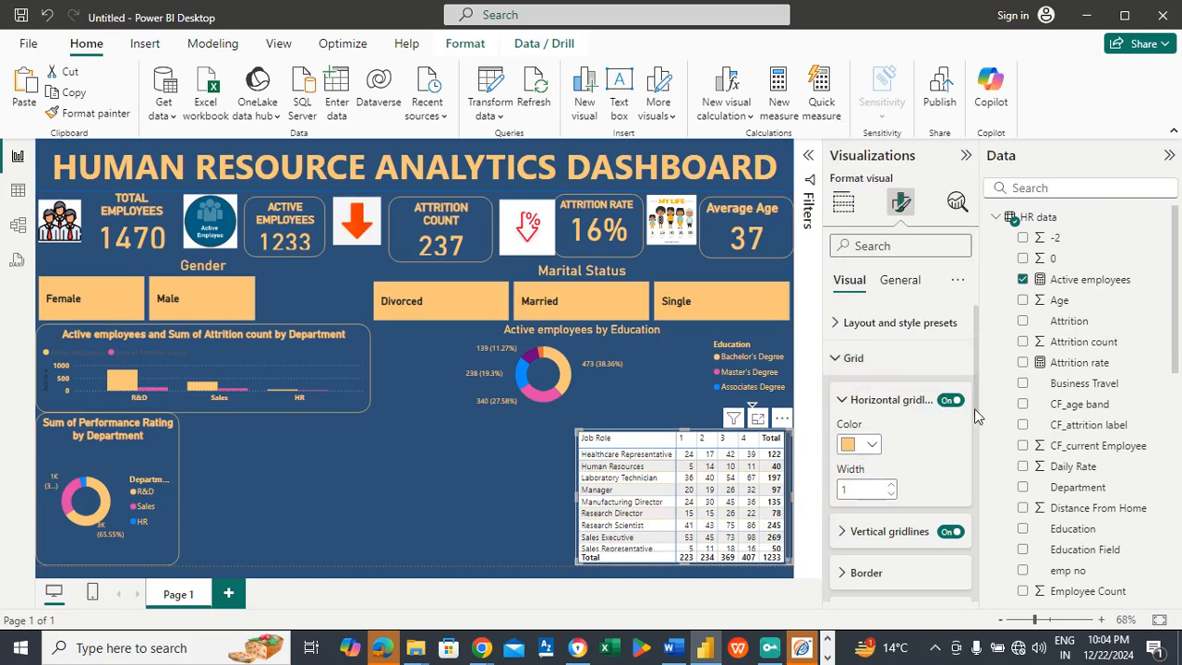
Step: Set the vertical gridline color of the job satisfaction matrix to the recent light orange (#FAC67A)
left_click(900, 532)
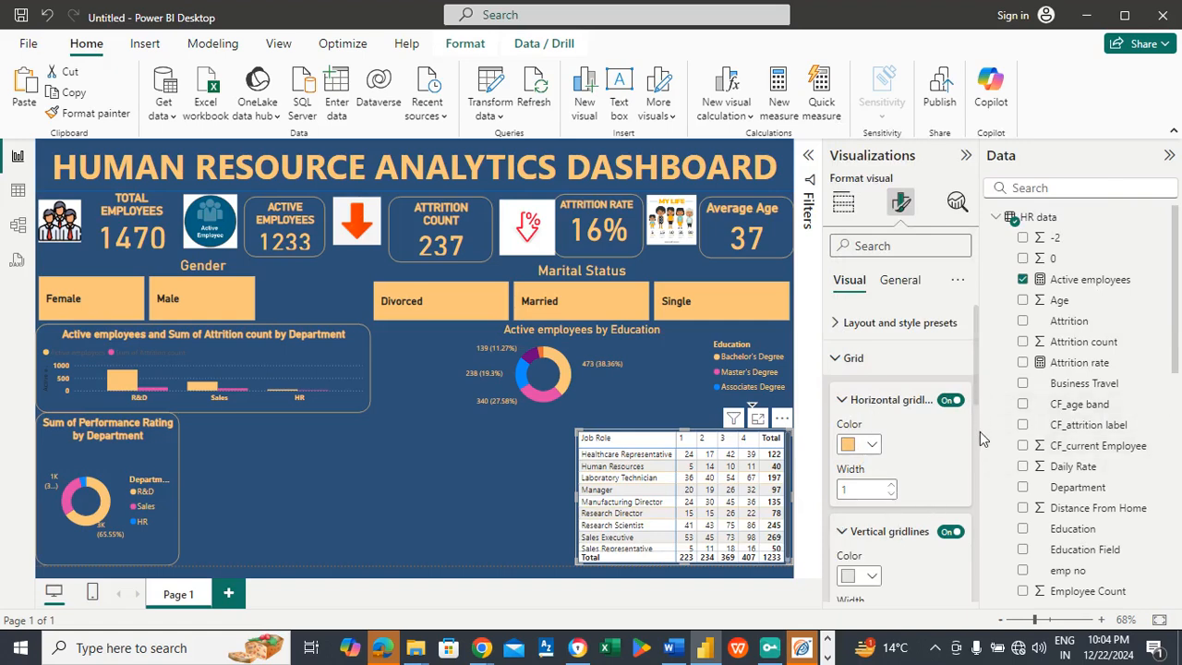
scroll(979, 425, "down", 3)
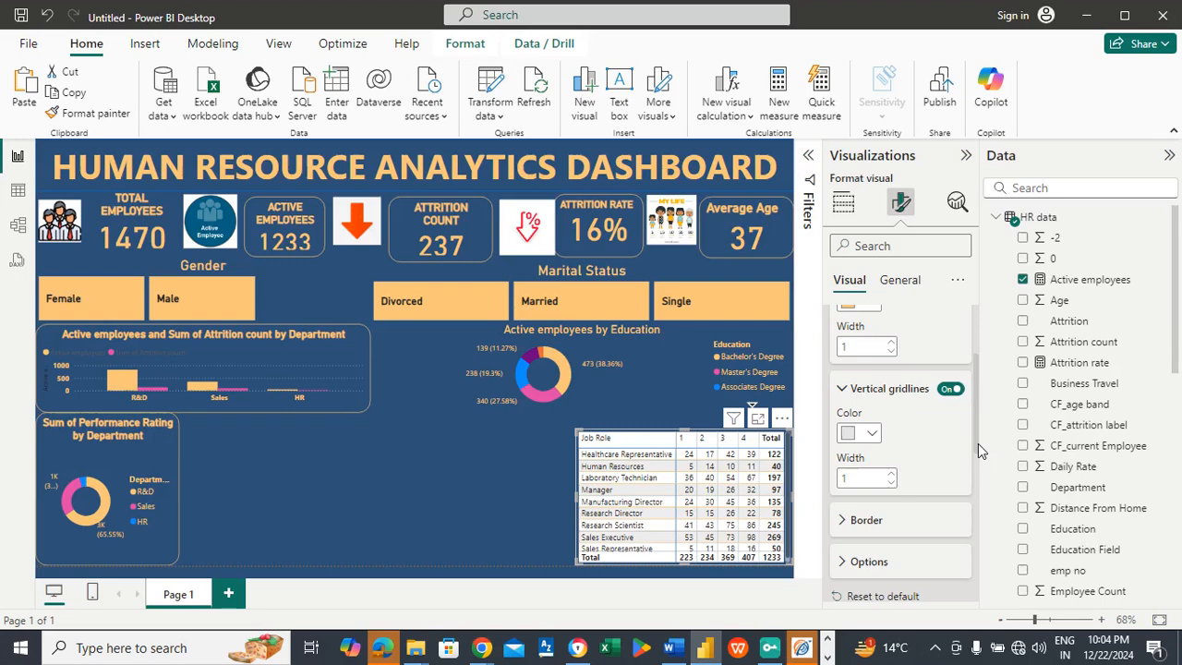
left_click(871, 434)
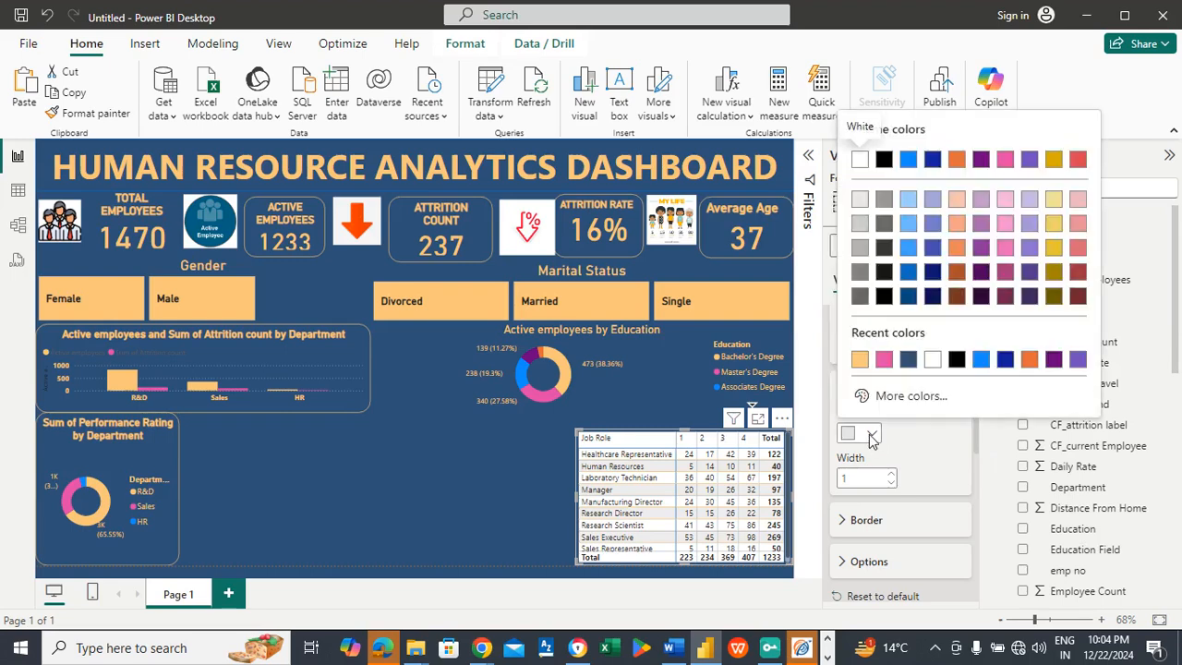
left_click(865, 362)
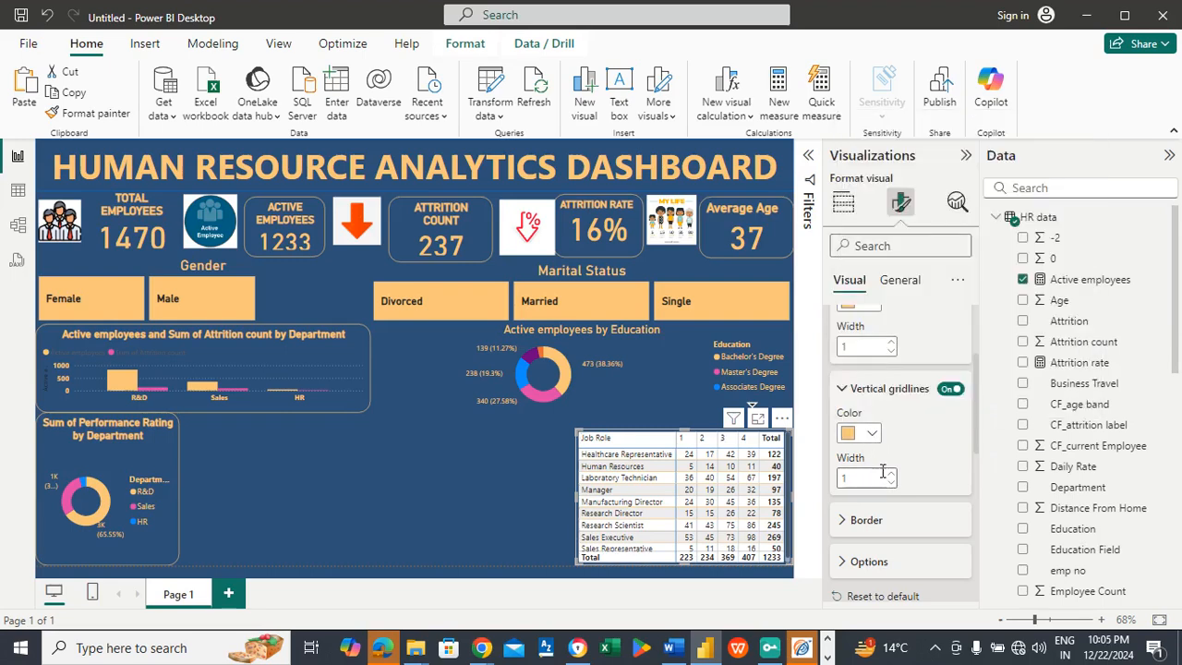
left_click(903, 388)
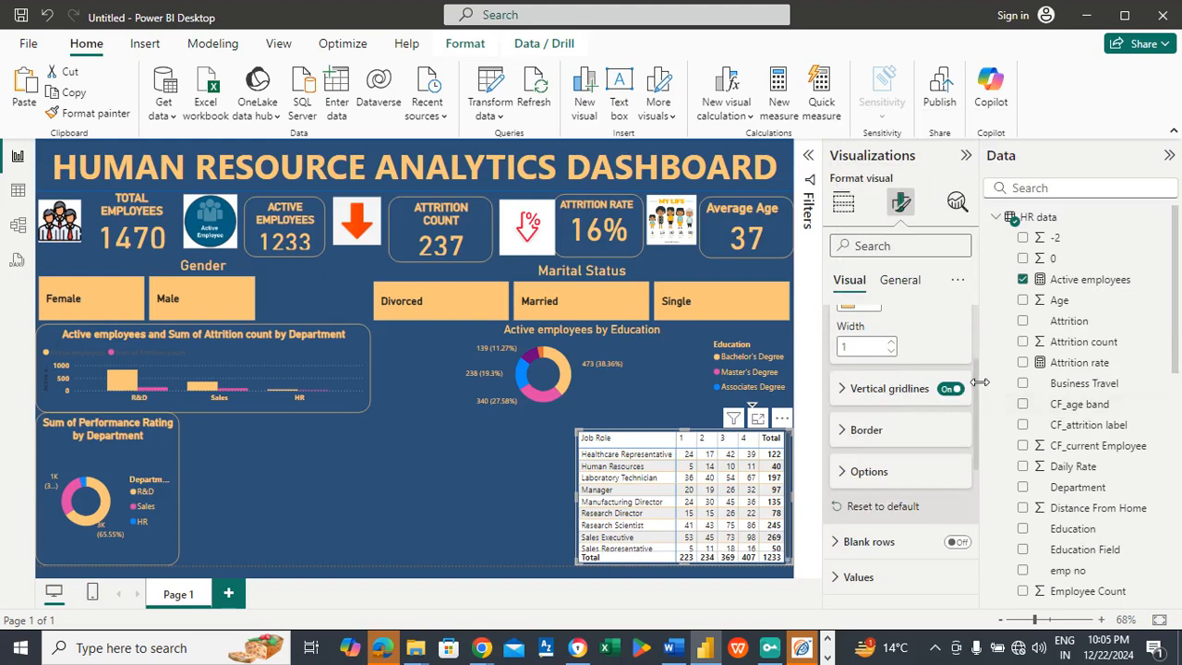
Step: Set the matrix values' text color to light orange (#FAC67A) and their background color to dark blue (#2E5077)
left_click_drag(976, 385, 975, 427)
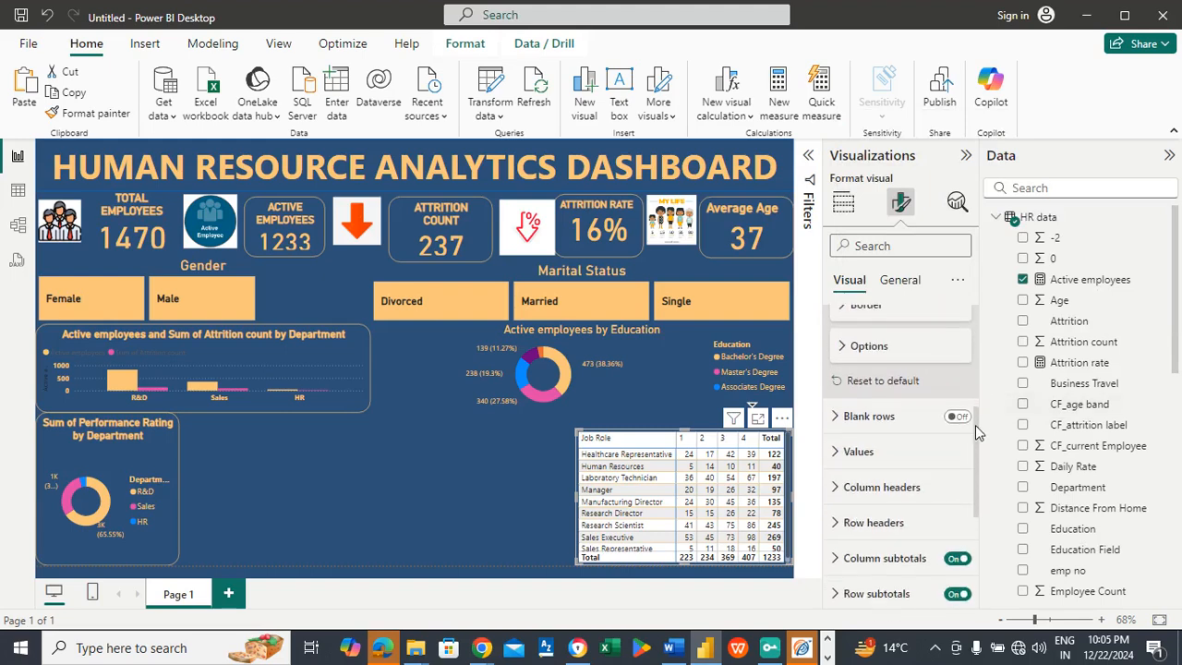
left_click(856, 451)
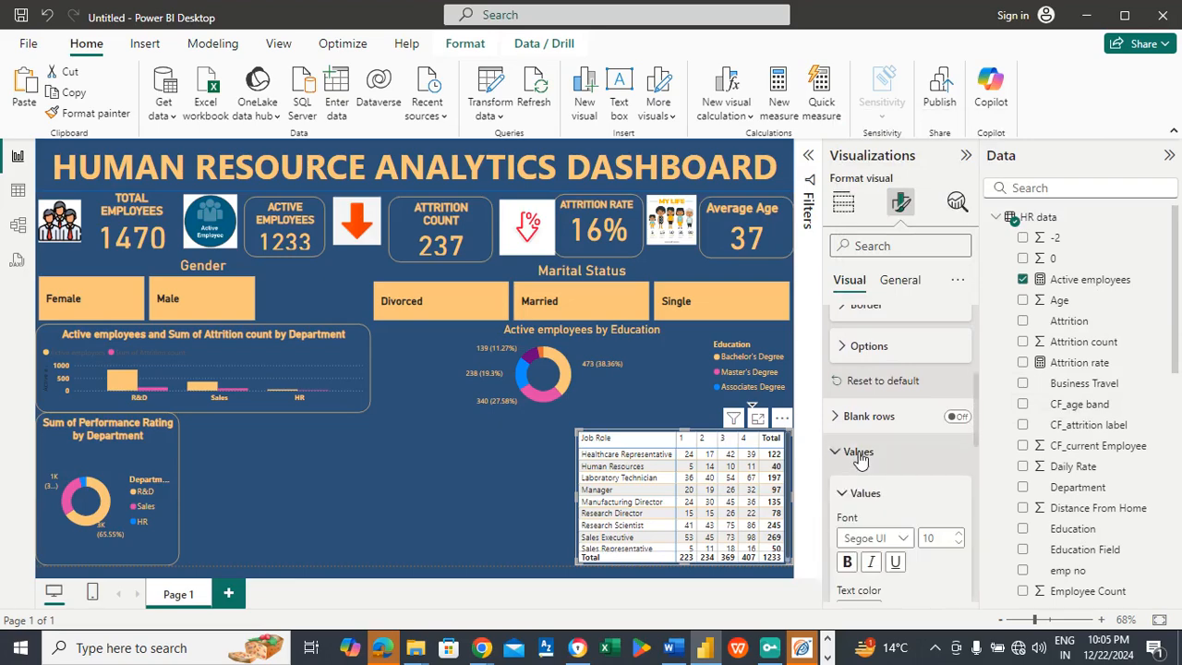
left_click_drag(975, 412, 979, 445)
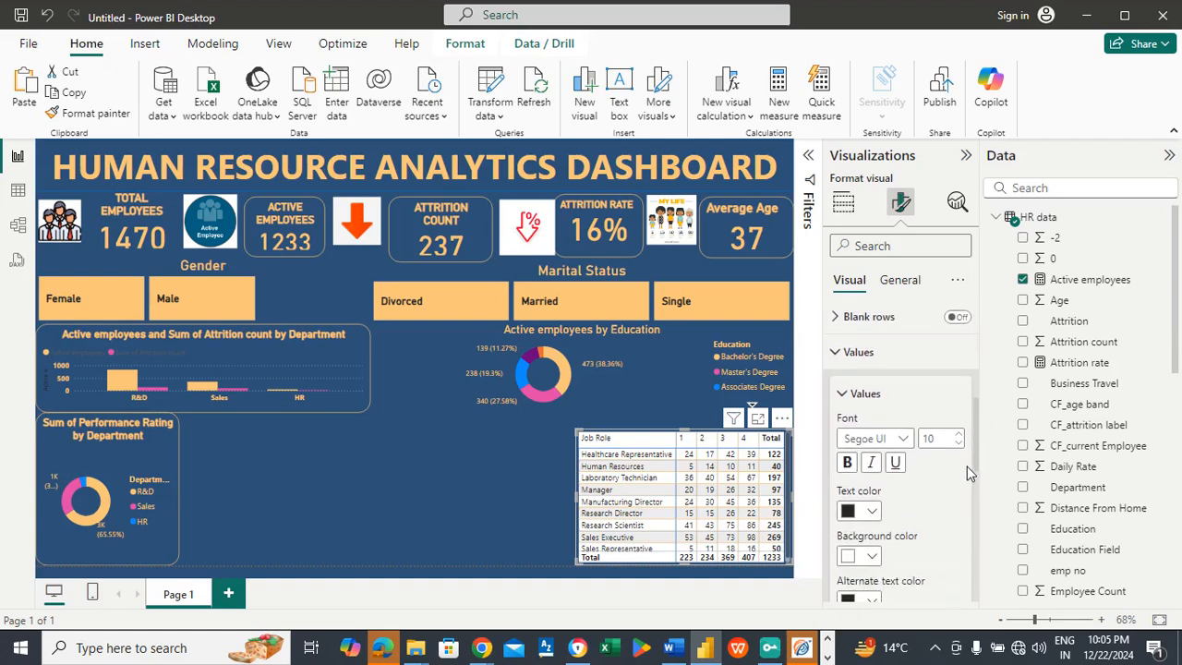
left_click_drag(974, 430, 968, 442)
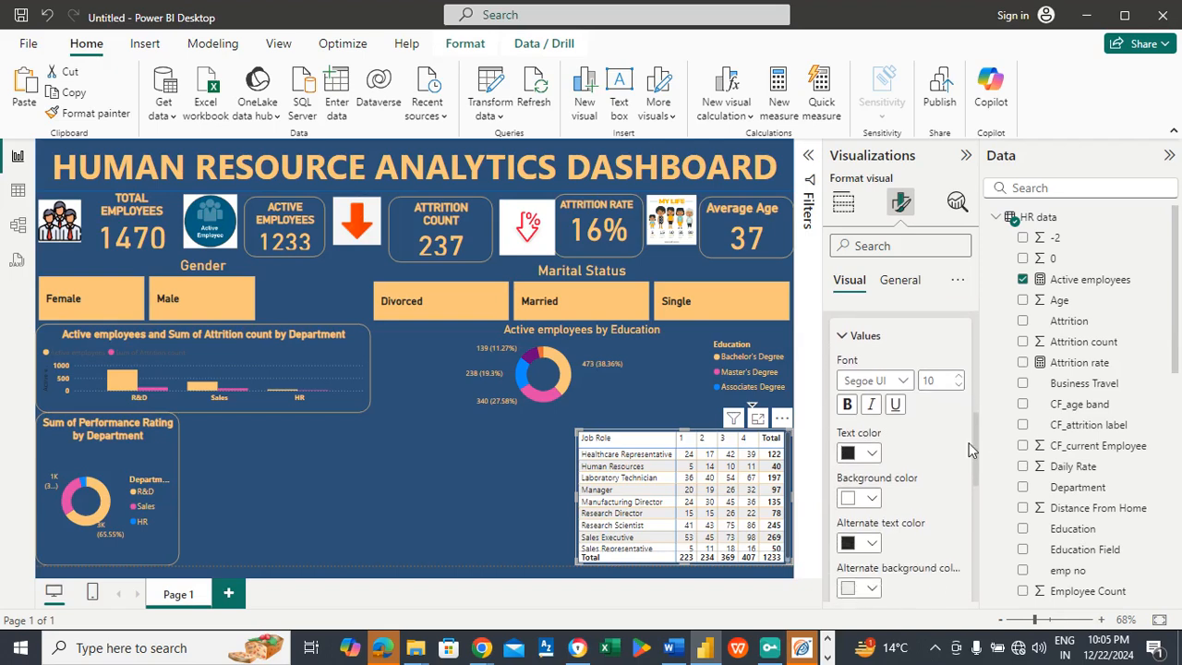
left_click(873, 453)
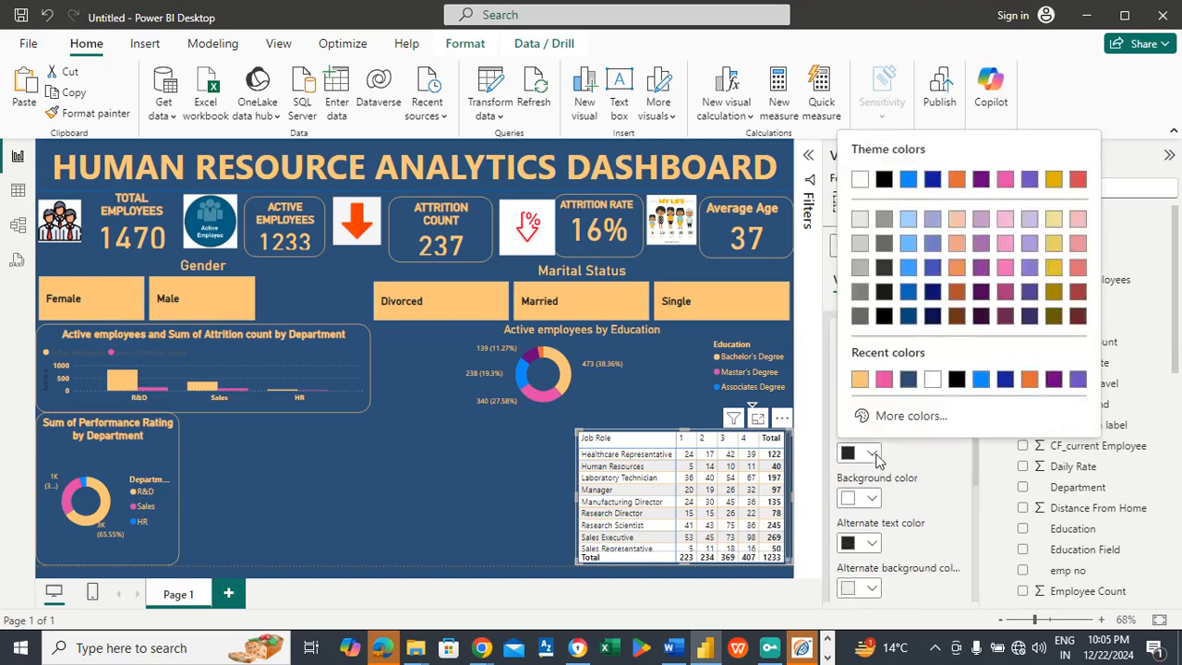
left_click(859, 380)
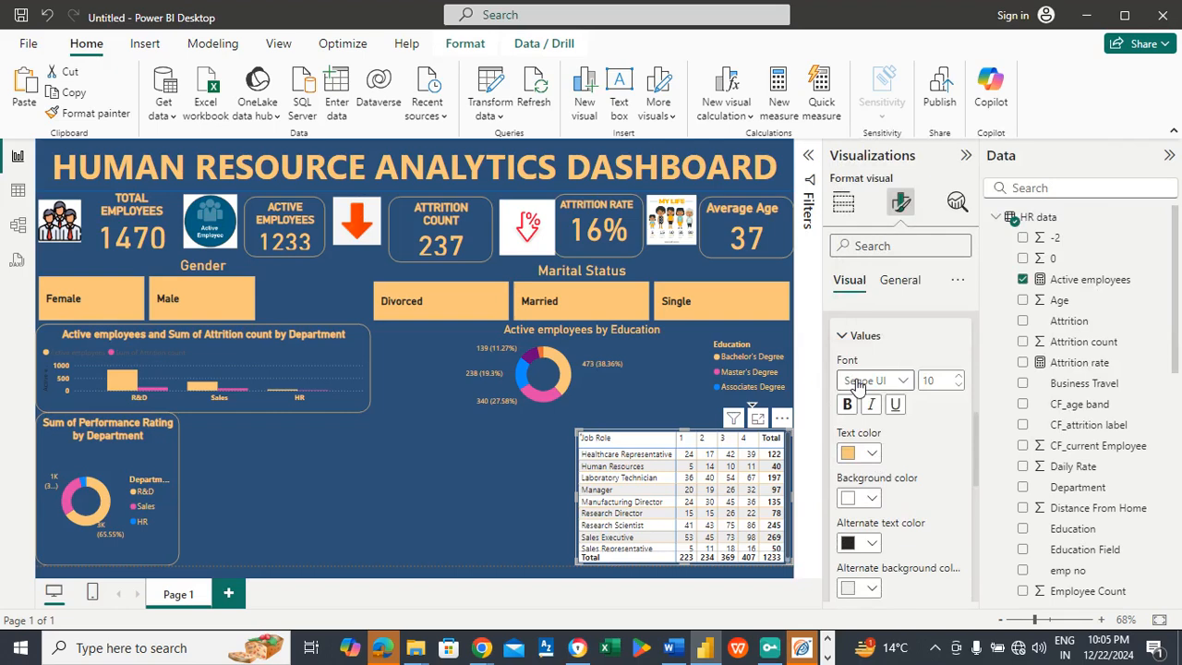
left_click(872, 499)
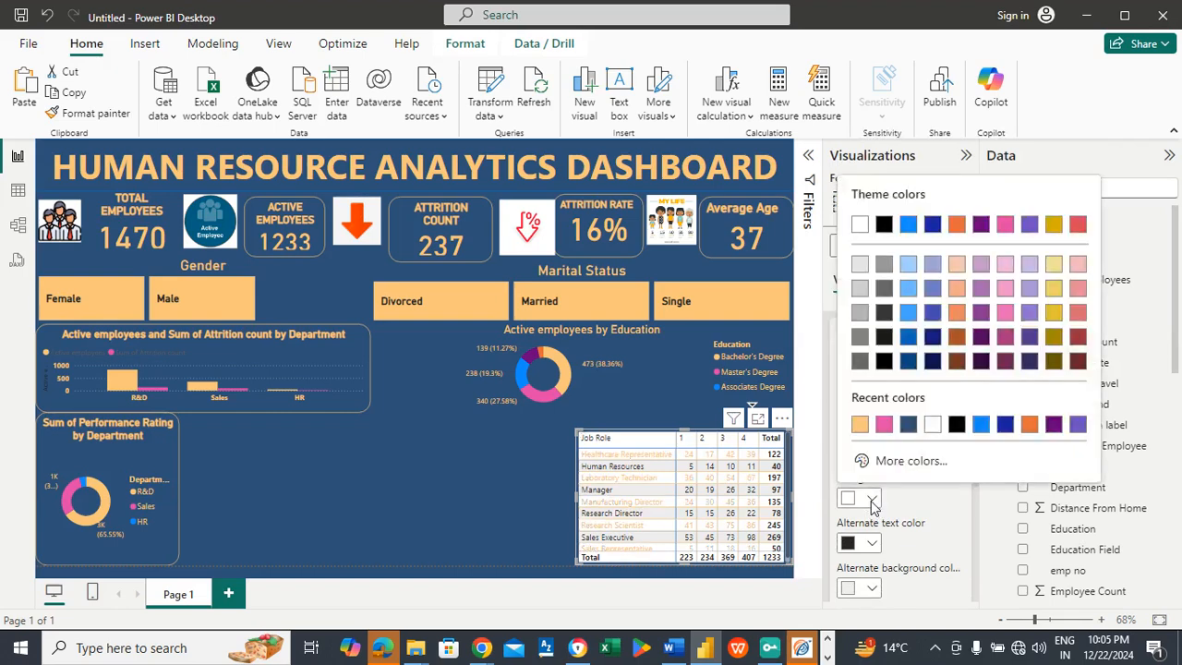
left_click(907, 425)
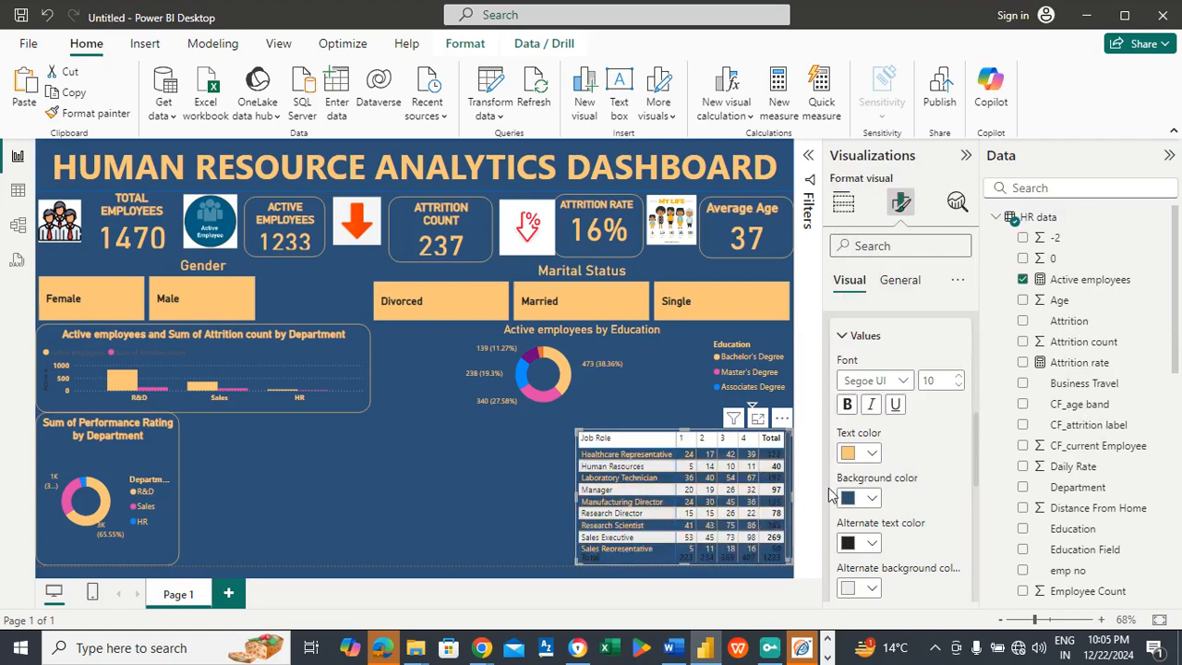
Step: Set the matrix values' alternate text color to light orange (#FAC67A) and alternate background color to dark blue (#2E5077)
scroll(973, 441, "down", 2)
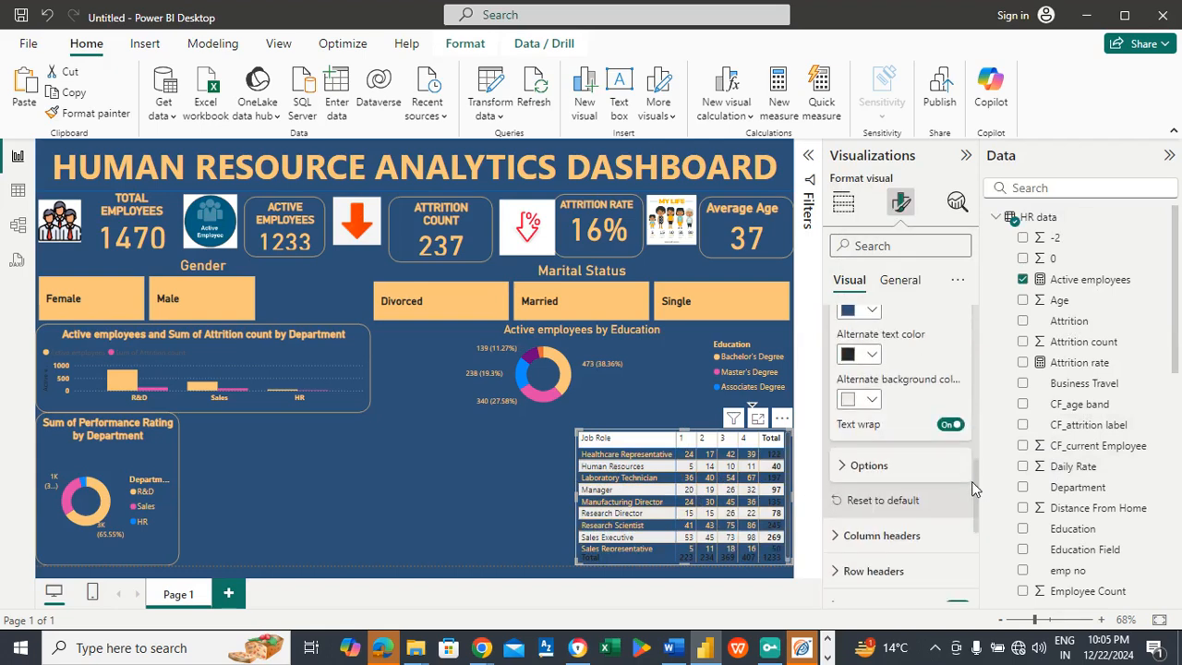
left_click(874, 357)
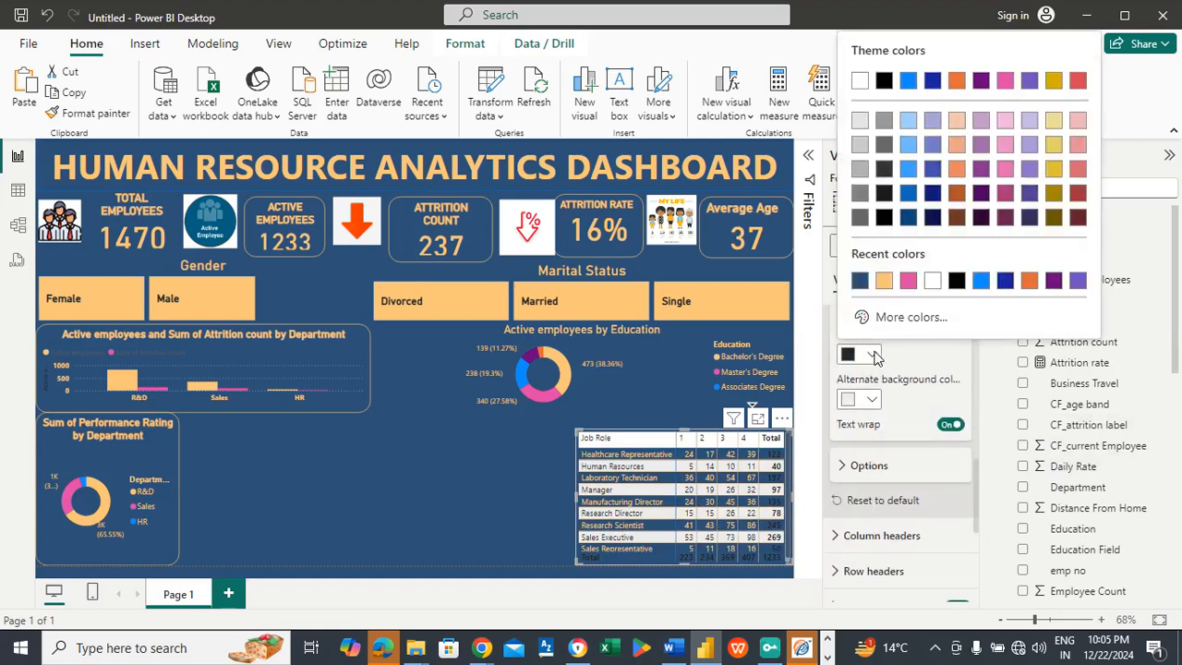
left_click(884, 281)
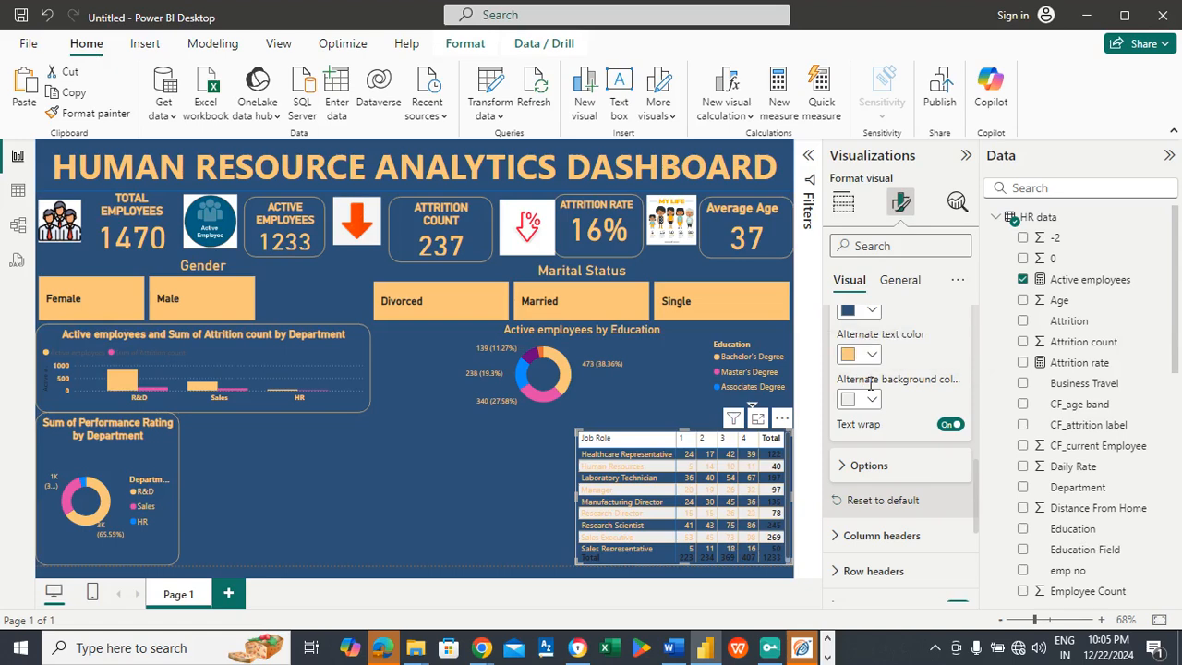
left_click(874, 399)
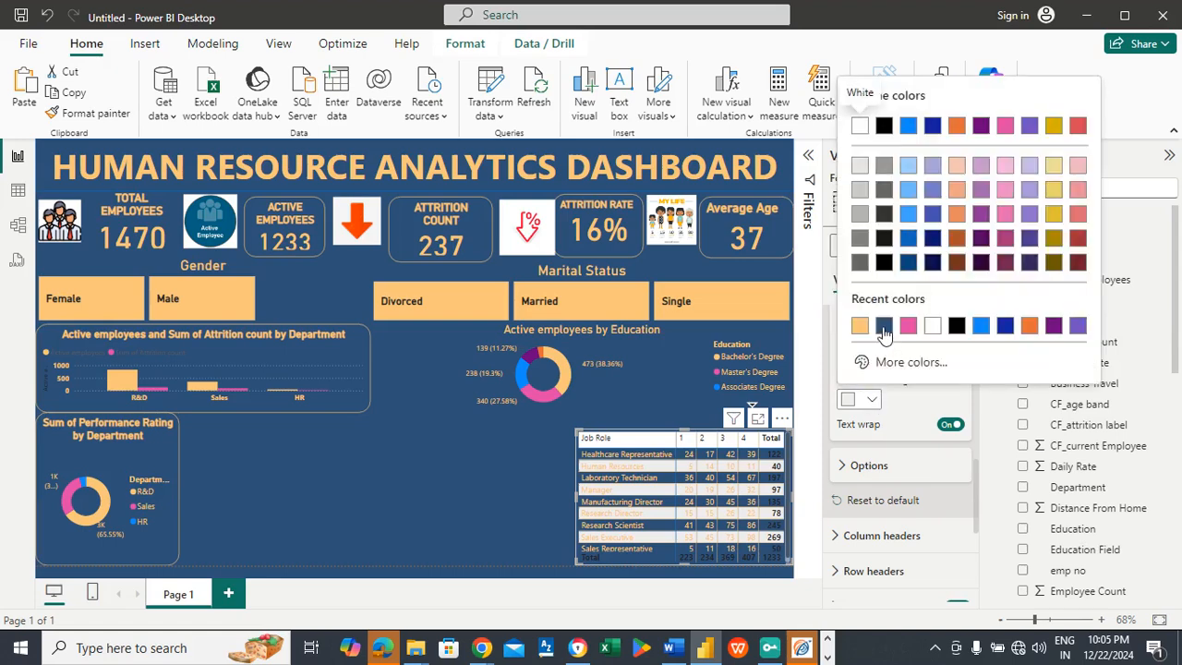
left_click(883, 325)
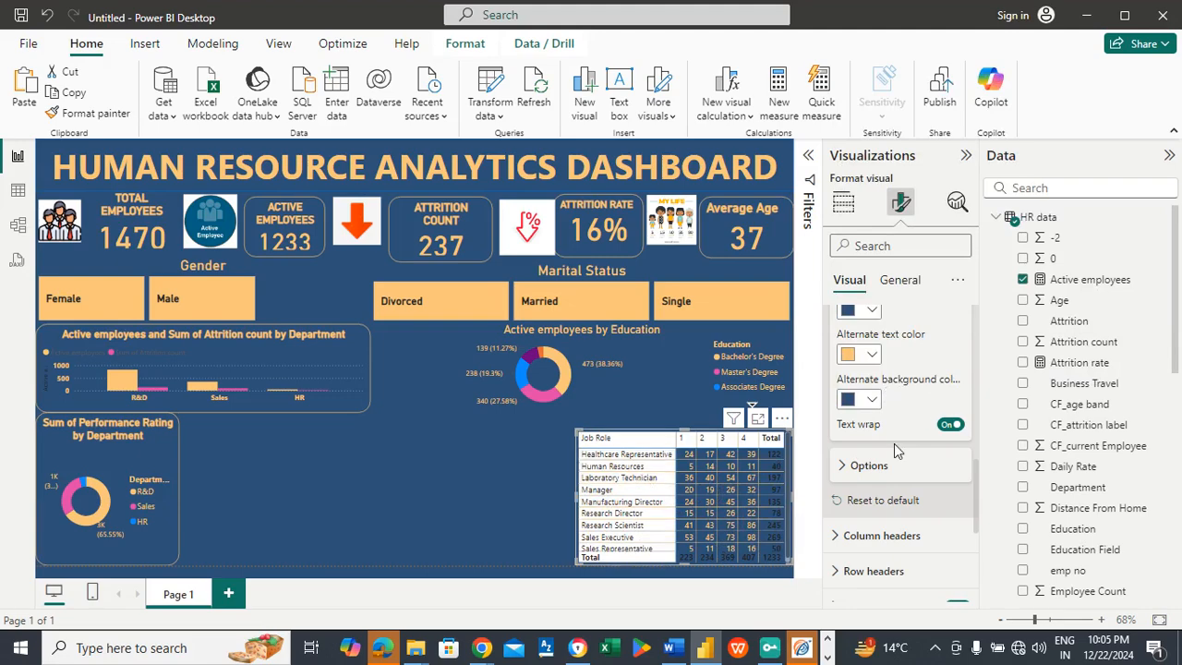
Step: Give the matrix column headers light orange (#FAC67A) text on a dark blue (#2E5077) background
left_click(888, 538)
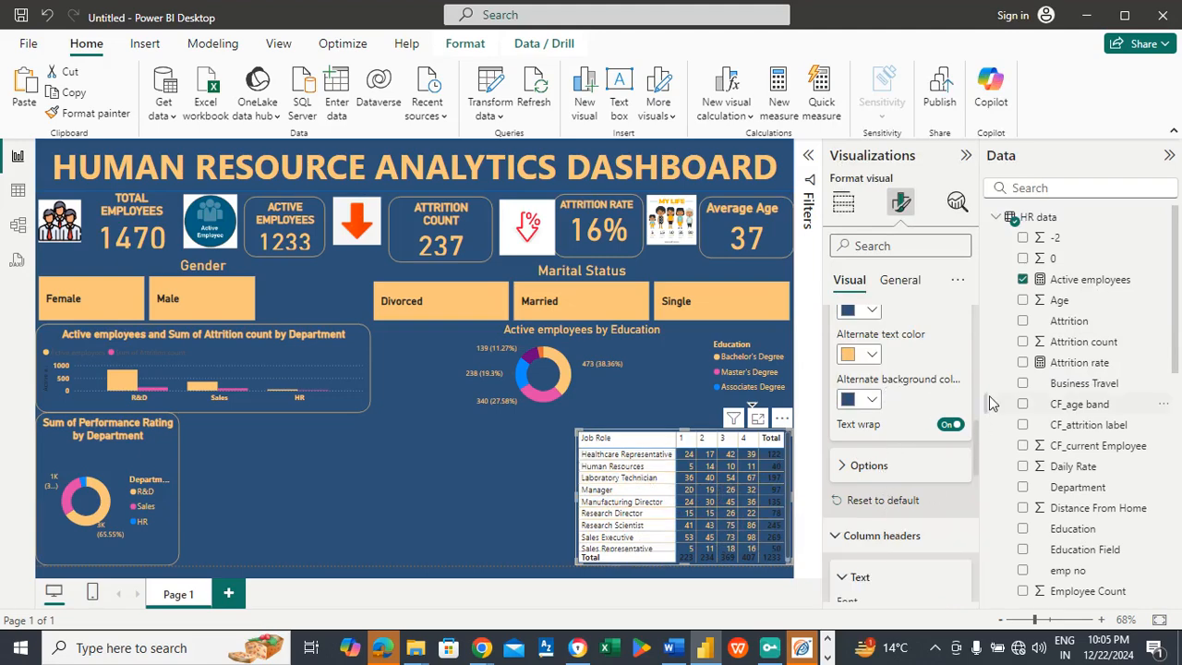
left_click_drag(974, 438, 977, 479)
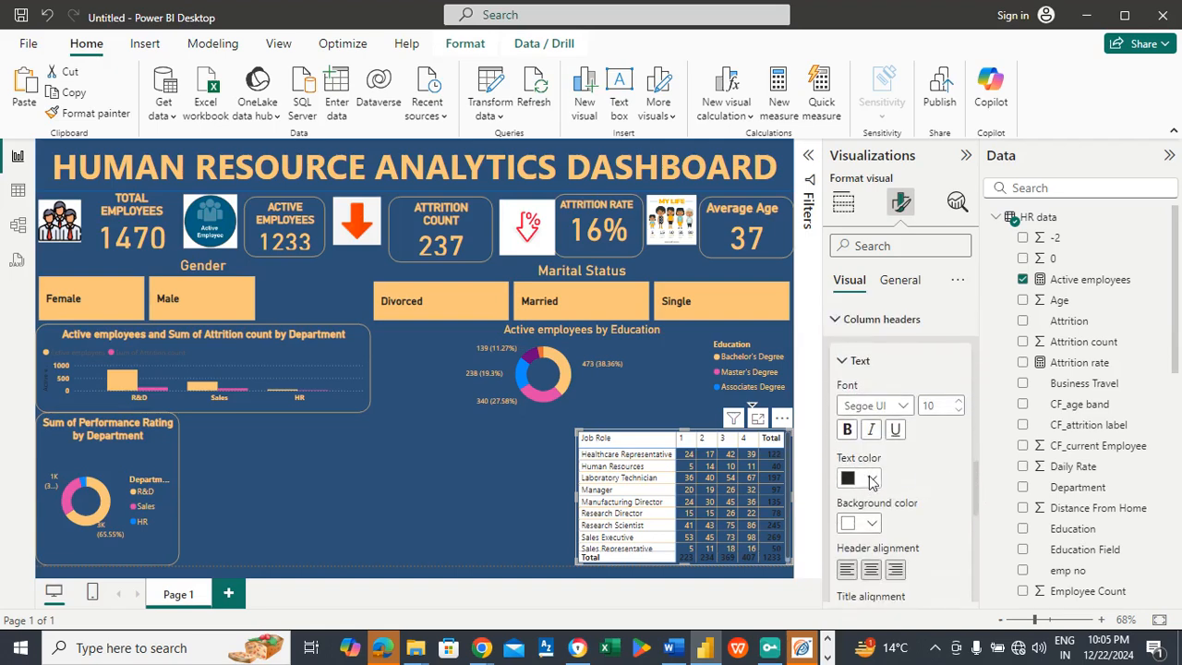
left_click(873, 479)
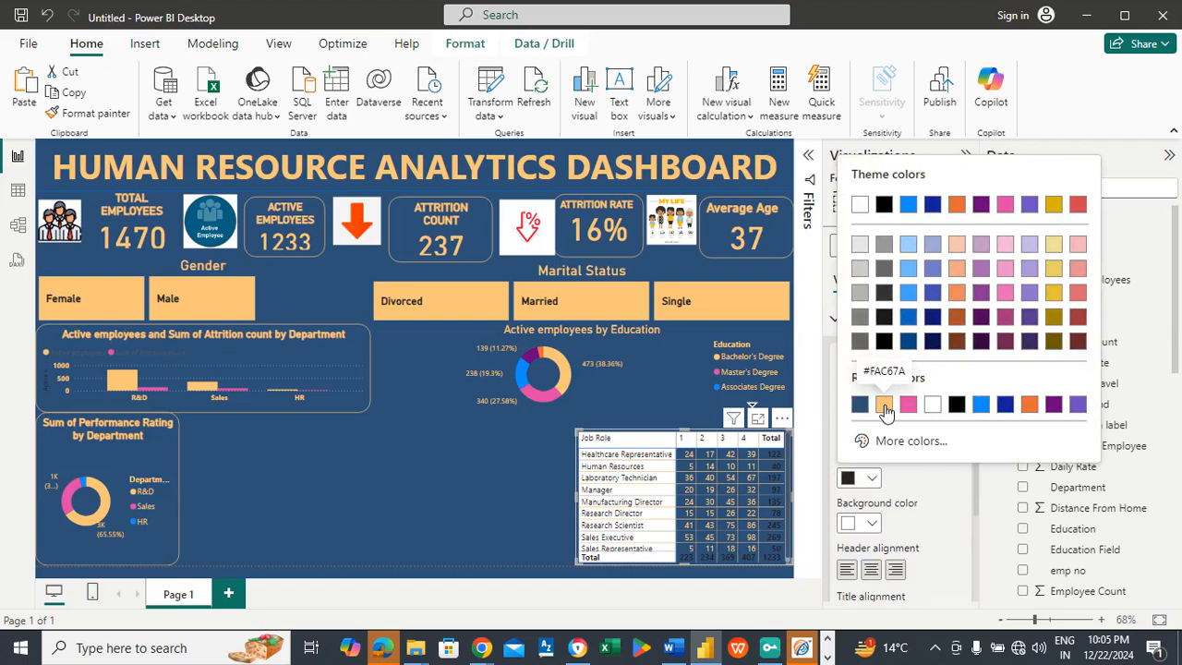
left_click(884, 405)
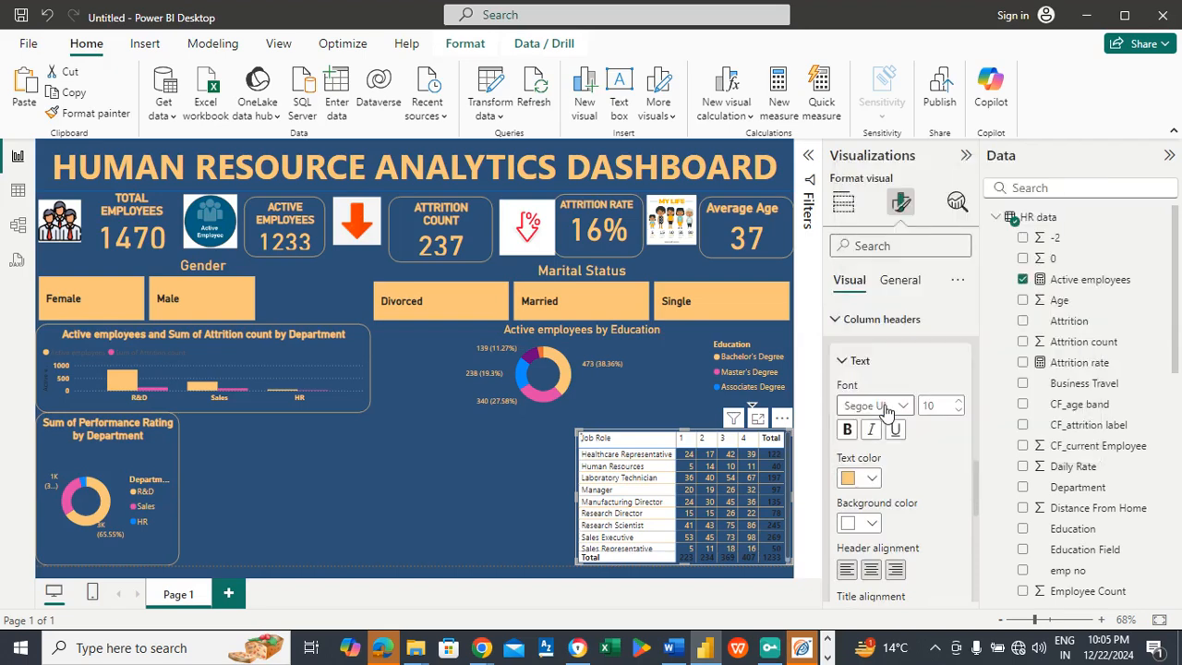
left_click(872, 524)
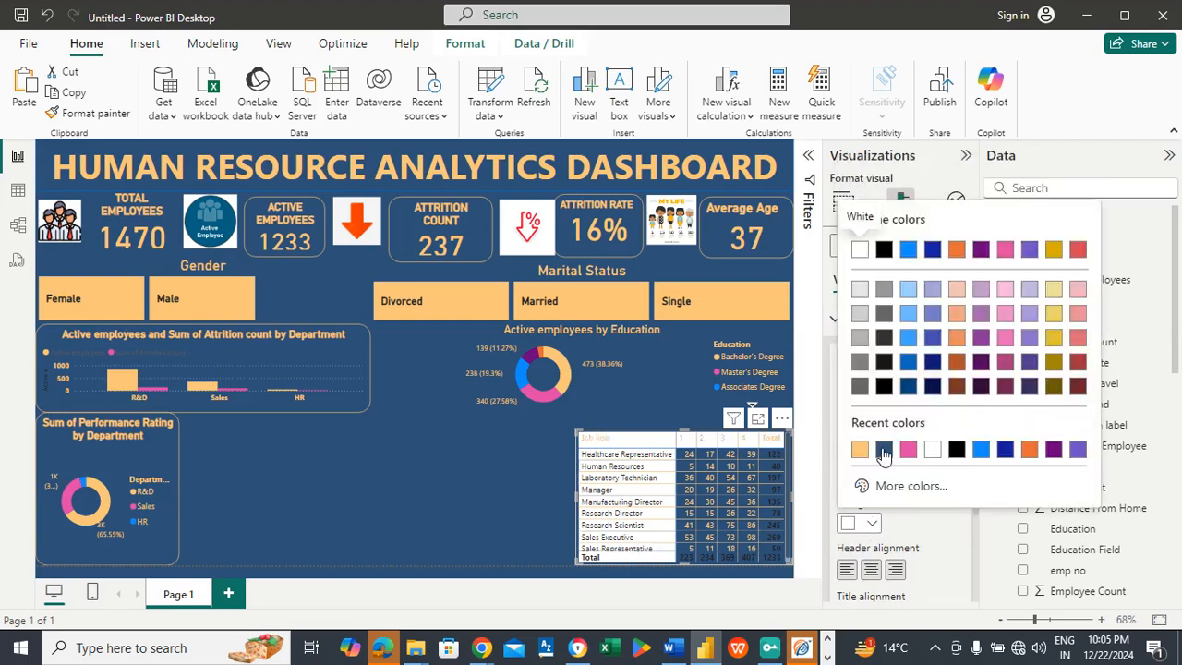
left_click(875, 450)
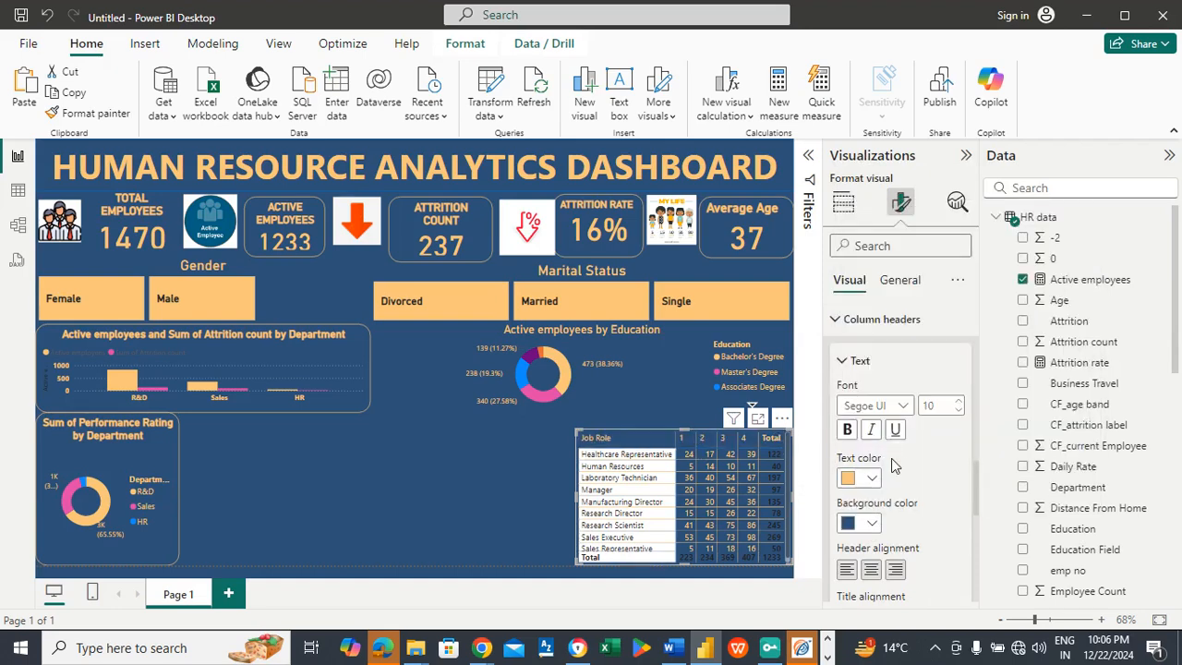
left_click(883, 361)
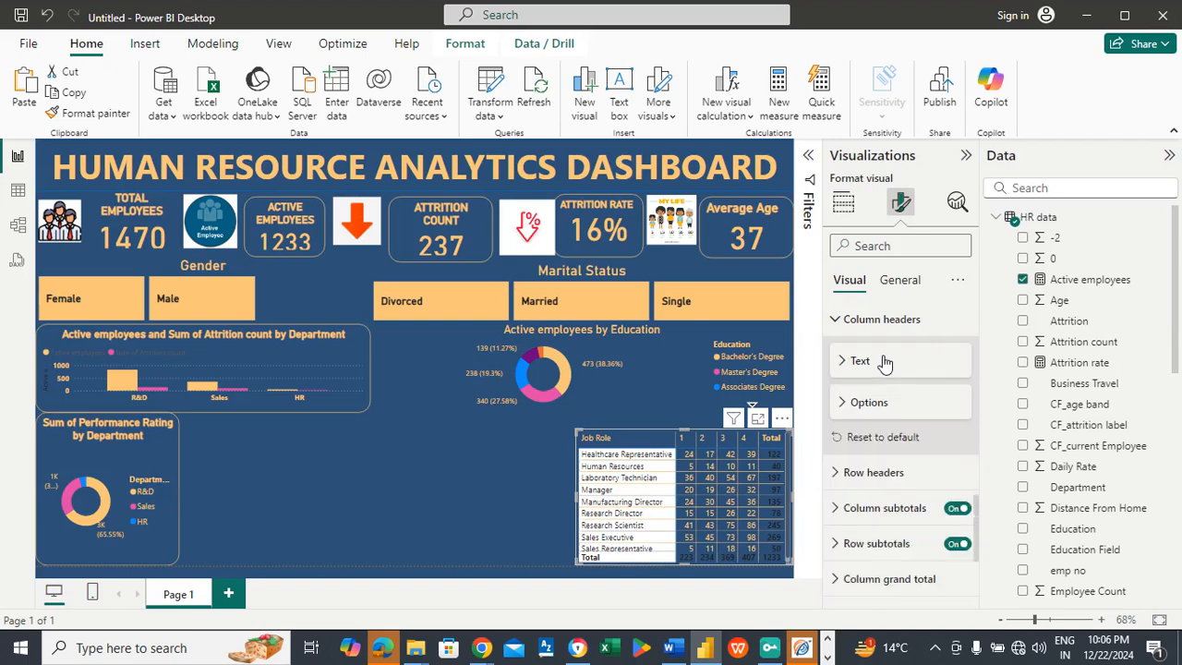
Step: Give the job satisfaction matrix's row headers bold light orange (#FAC67A) text on a dark blue (#2E5077) background
left_click(885, 472)
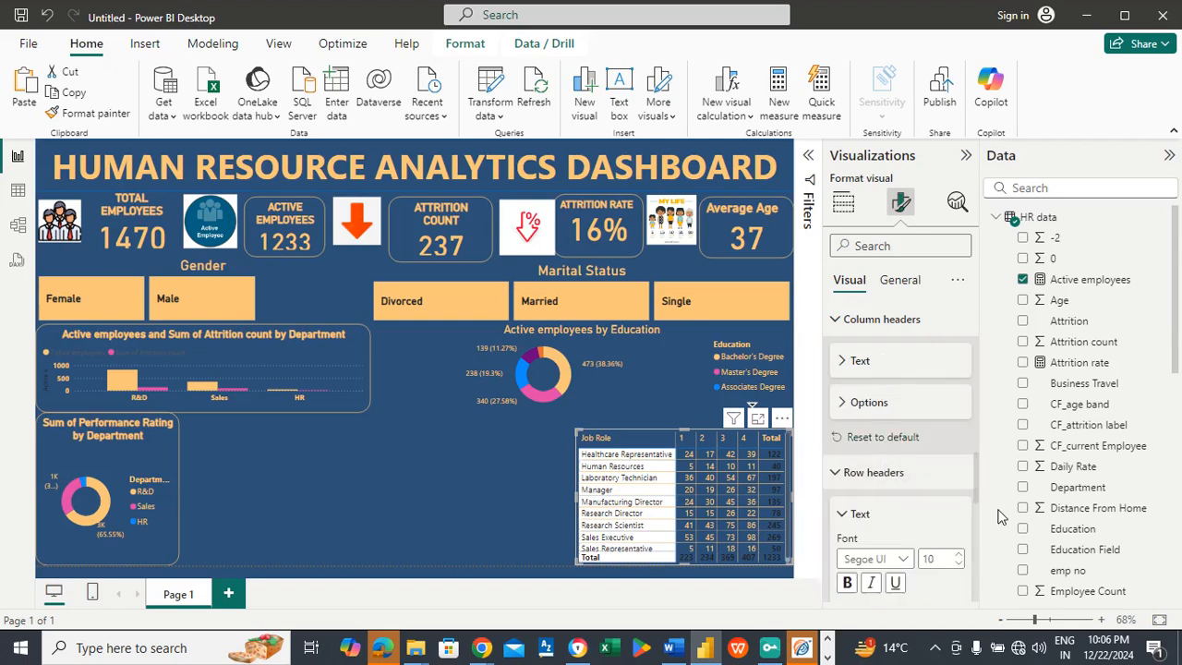
left_click_drag(976, 473, 975, 501)
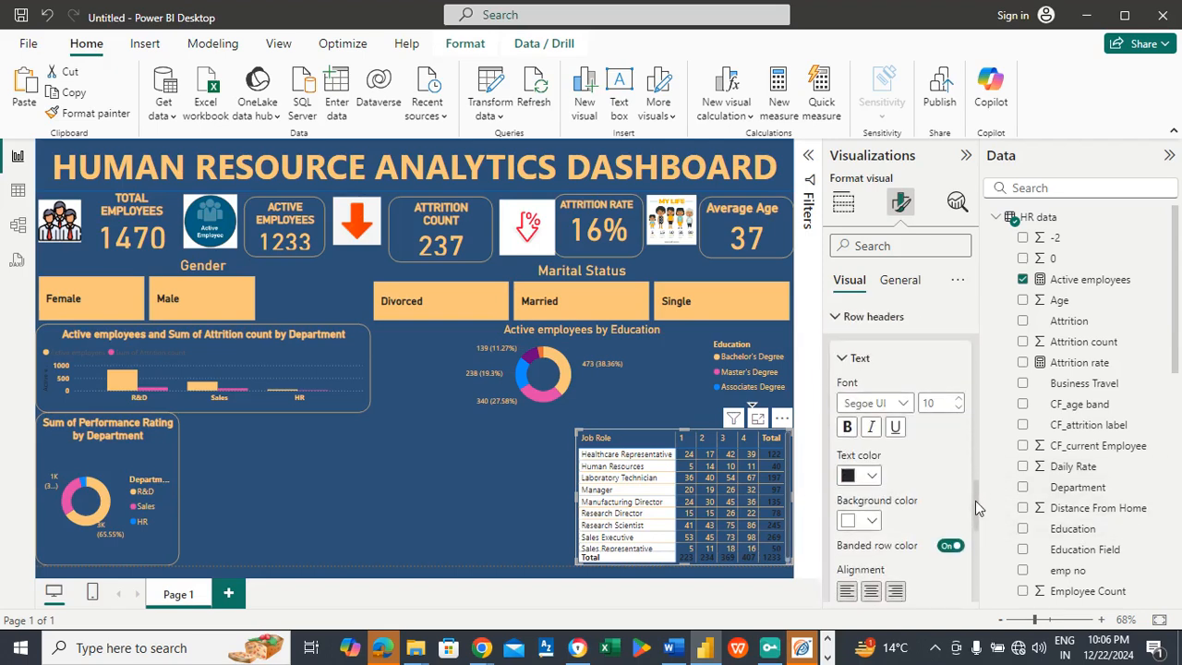
left_click(871, 476)
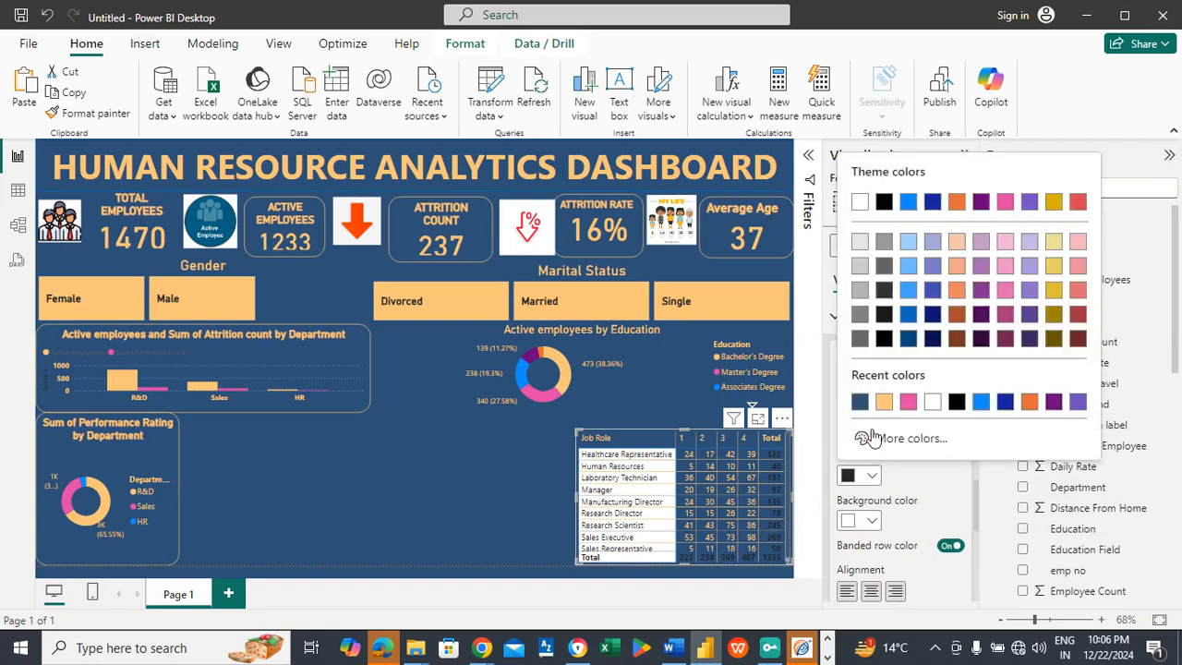
left_click(883, 404)
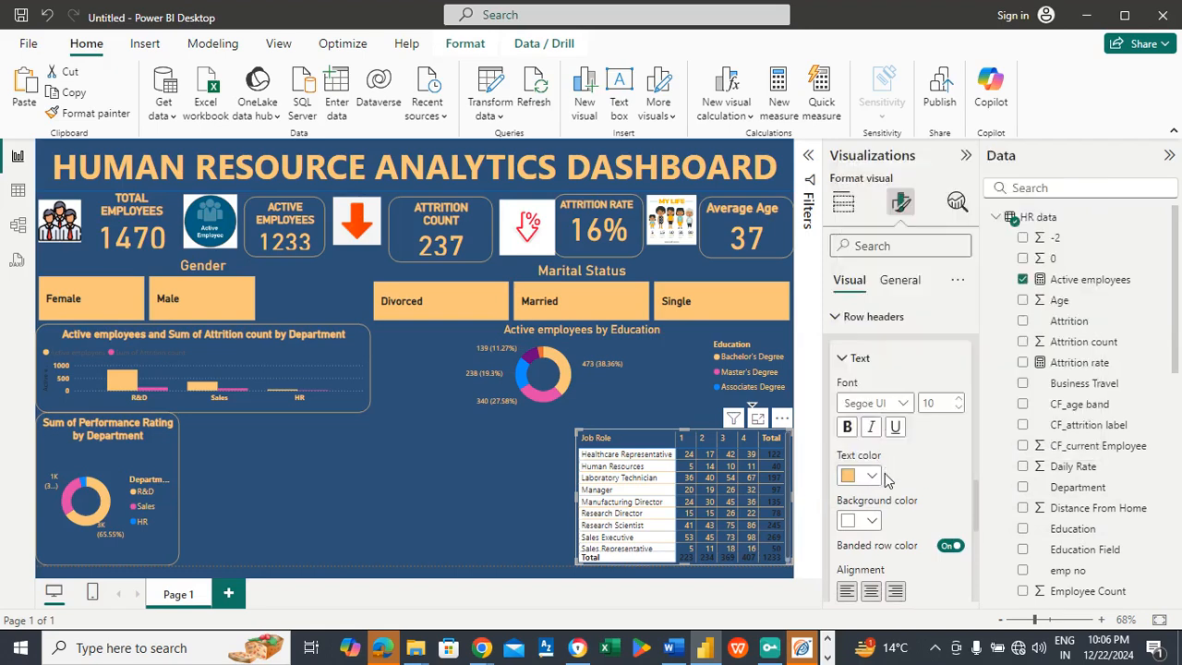
left_click(871, 522)
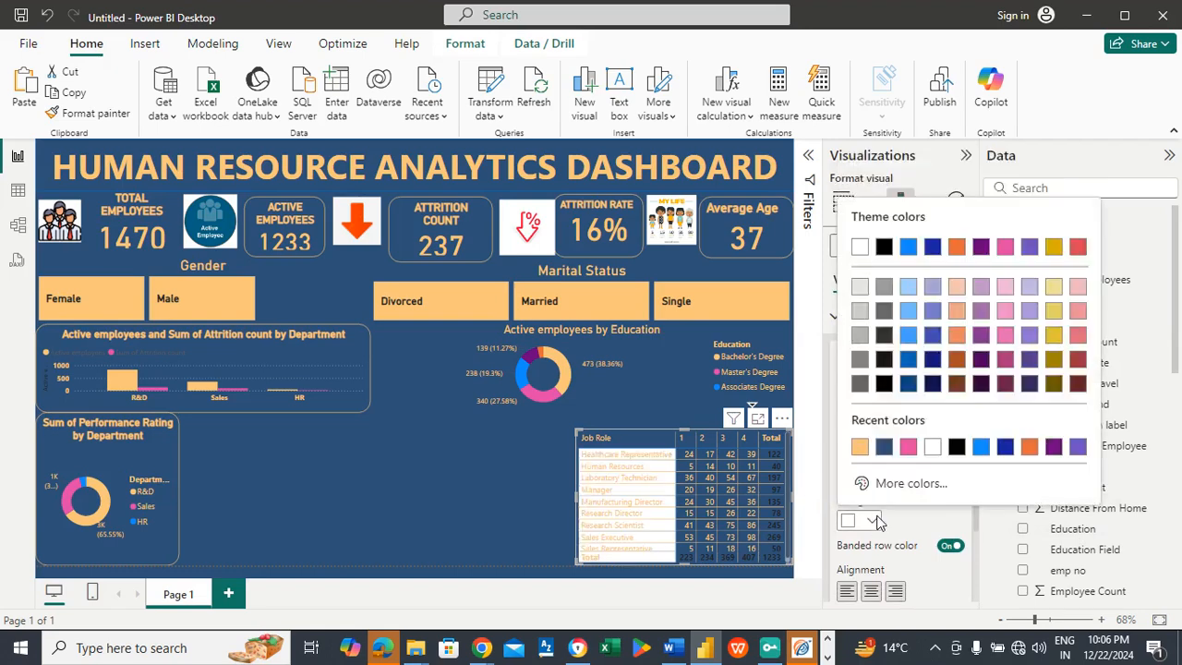
left_click(883, 450)
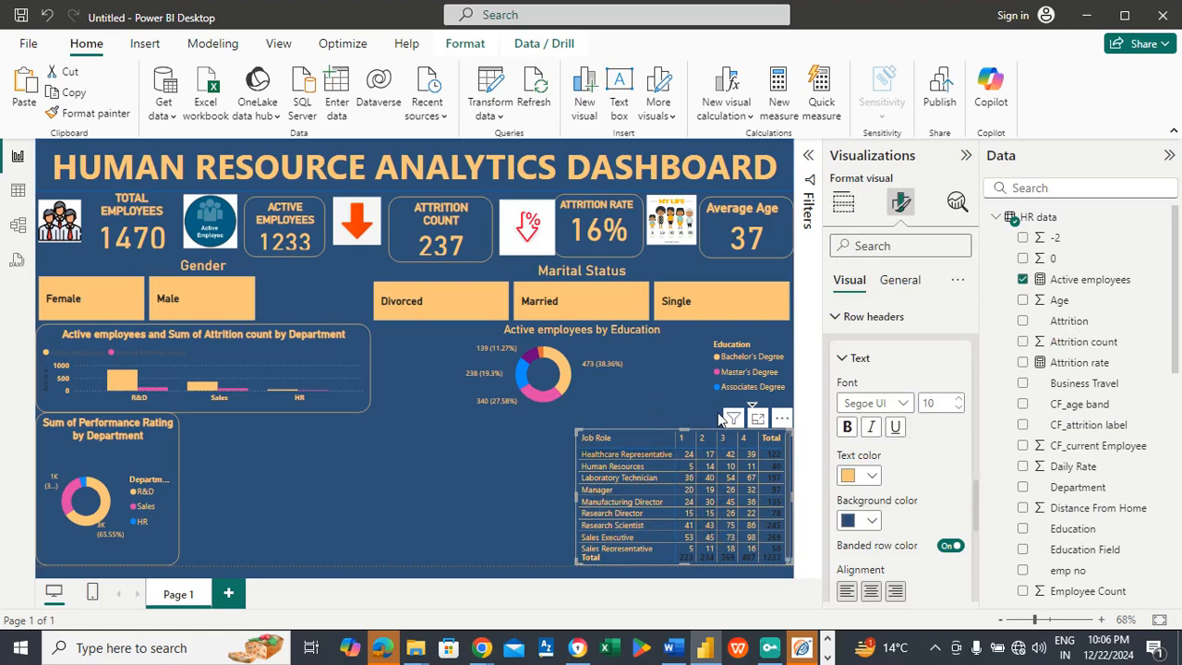
left_click(847, 430)
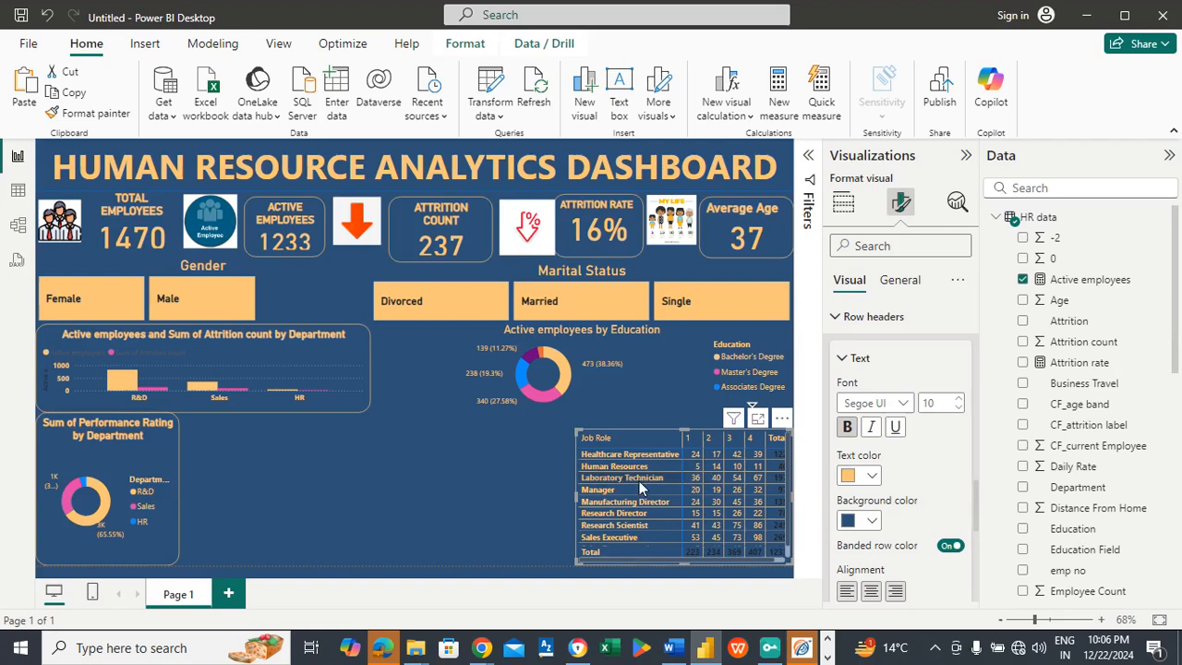
left_click(885, 357)
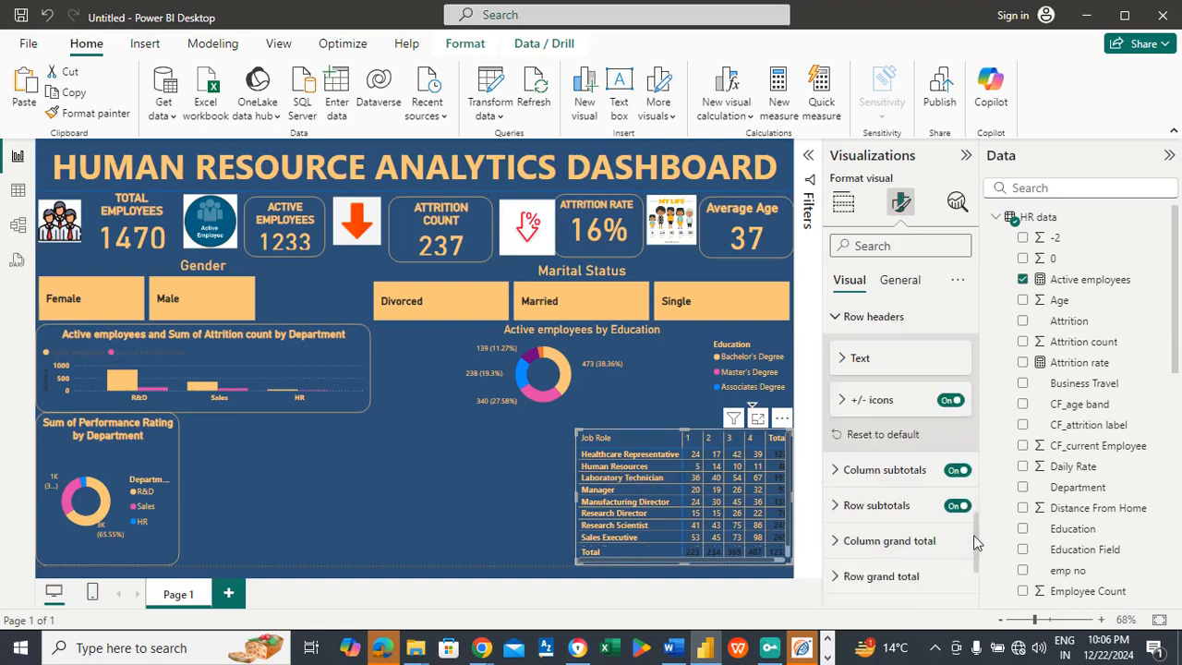
Step: Make the text of the matrix's column headers bold
scroll(976, 550, "up", 5)
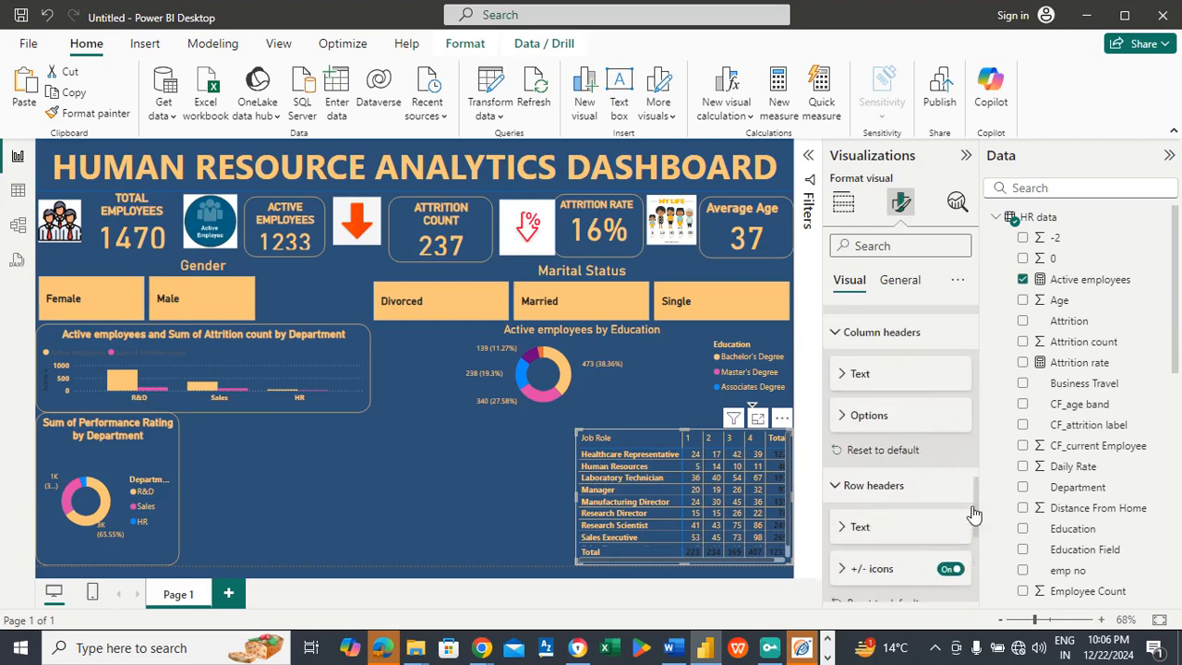
left_click(912, 468)
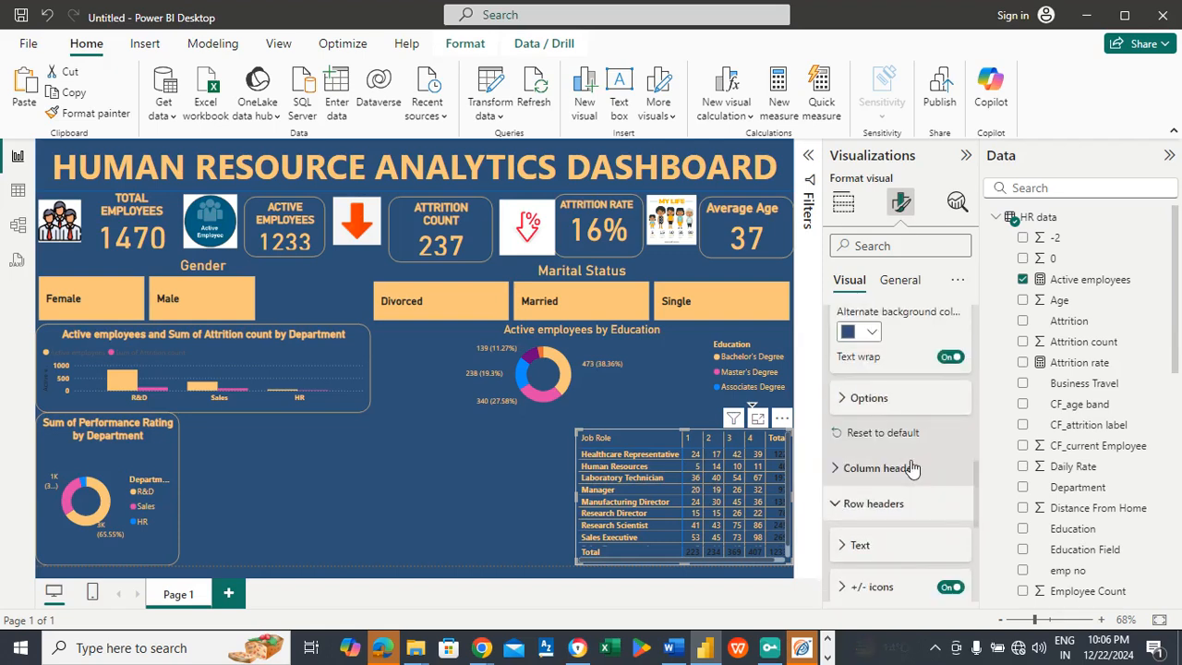
scroll(975, 482, "down", 1)
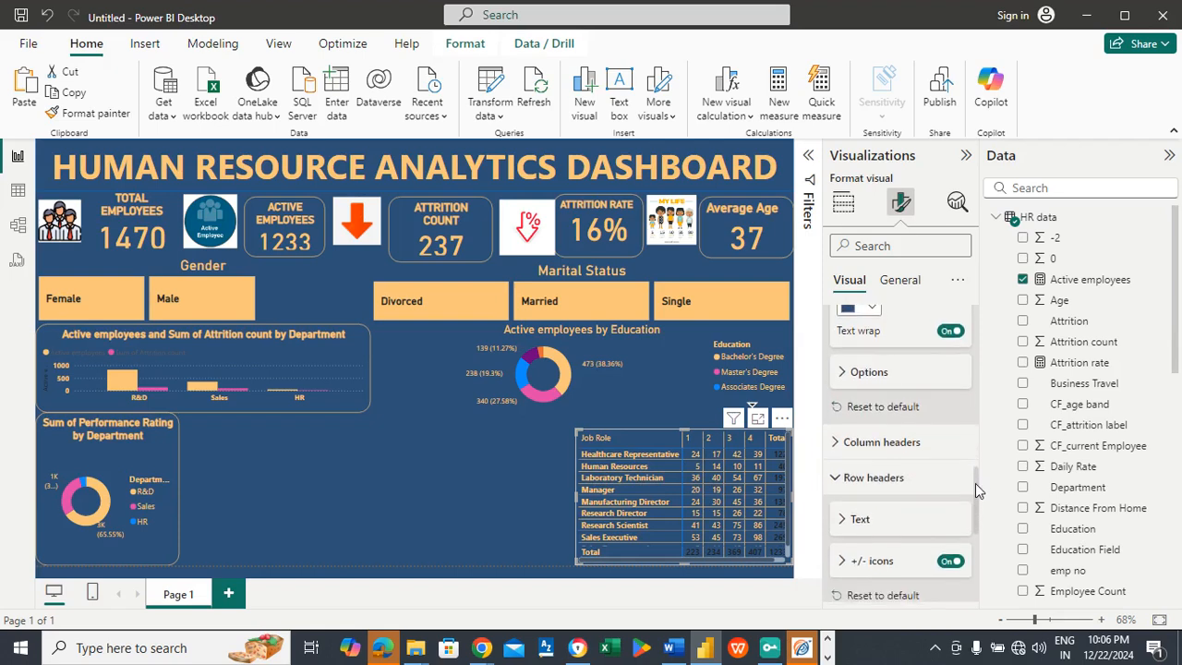
scroll(975, 472, "up", 2)
left_click(911, 487)
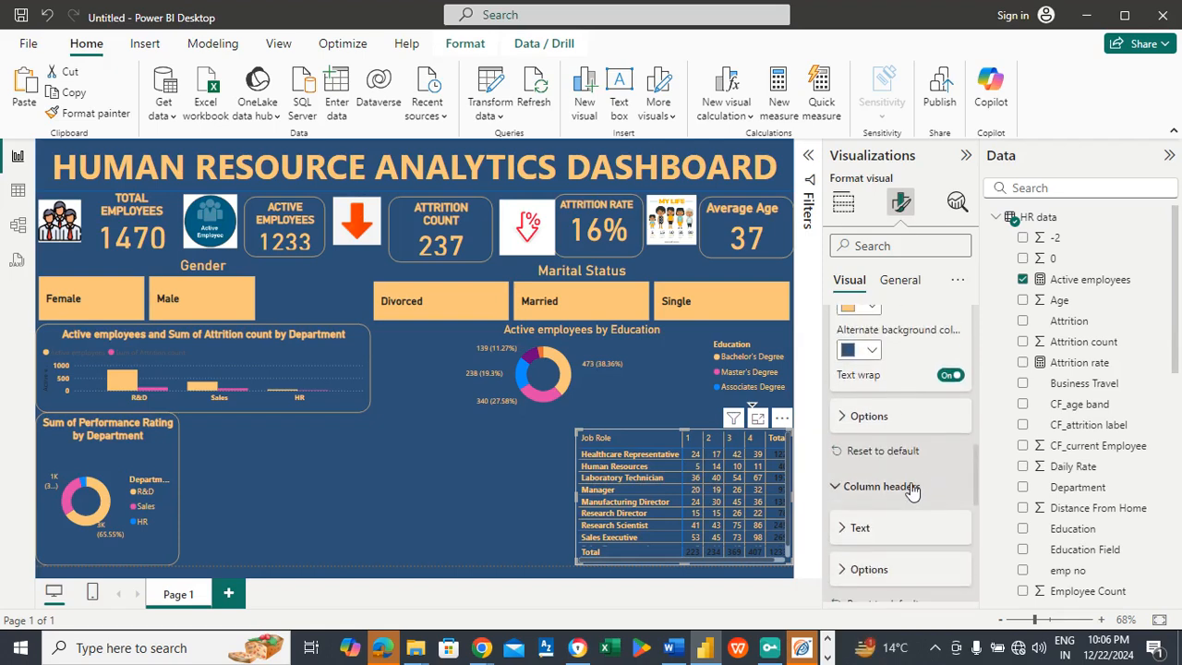
left_click(854, 528)
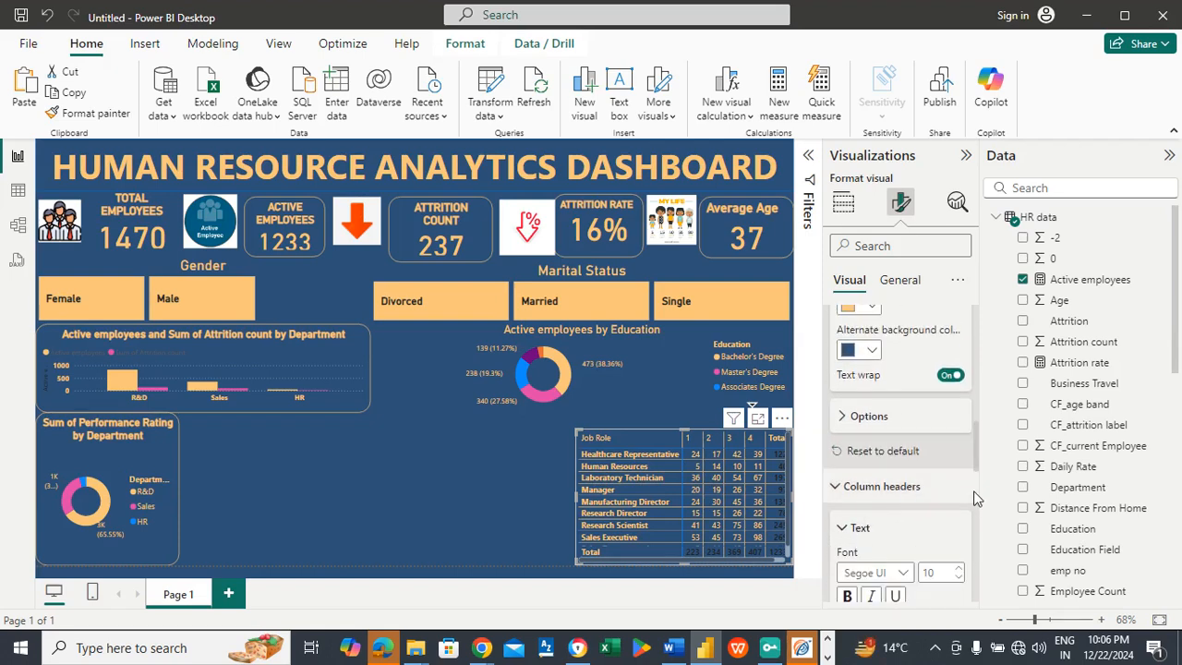
left_click_drag(975, 455, 977, 487)
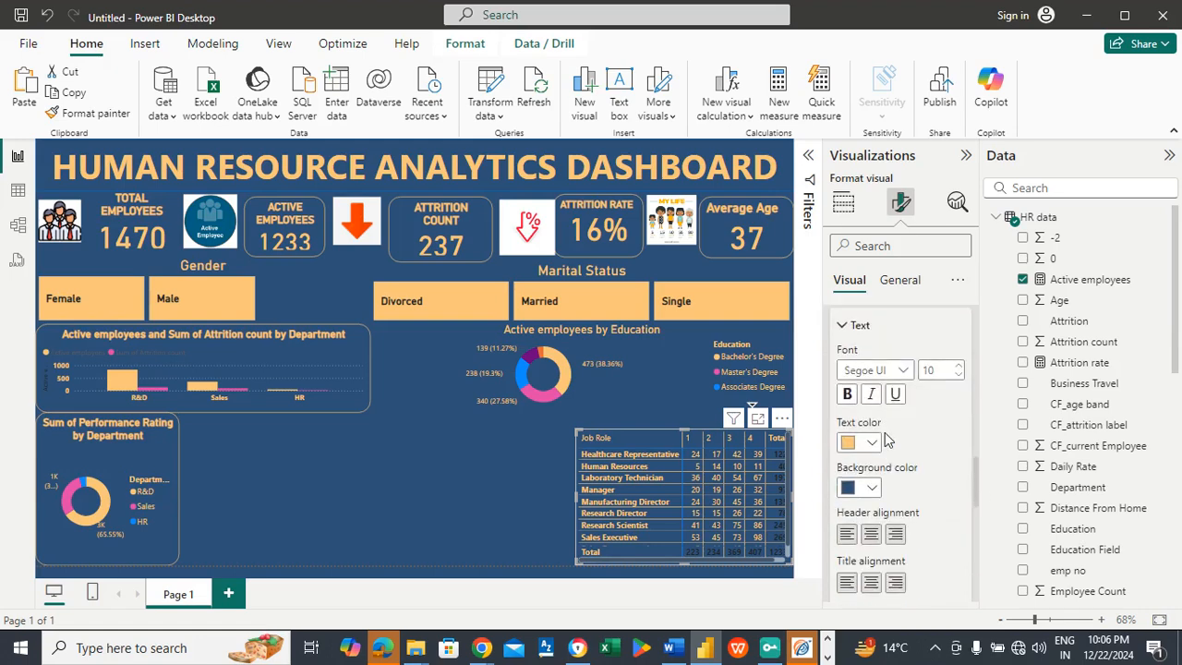
left_click(847, 394)
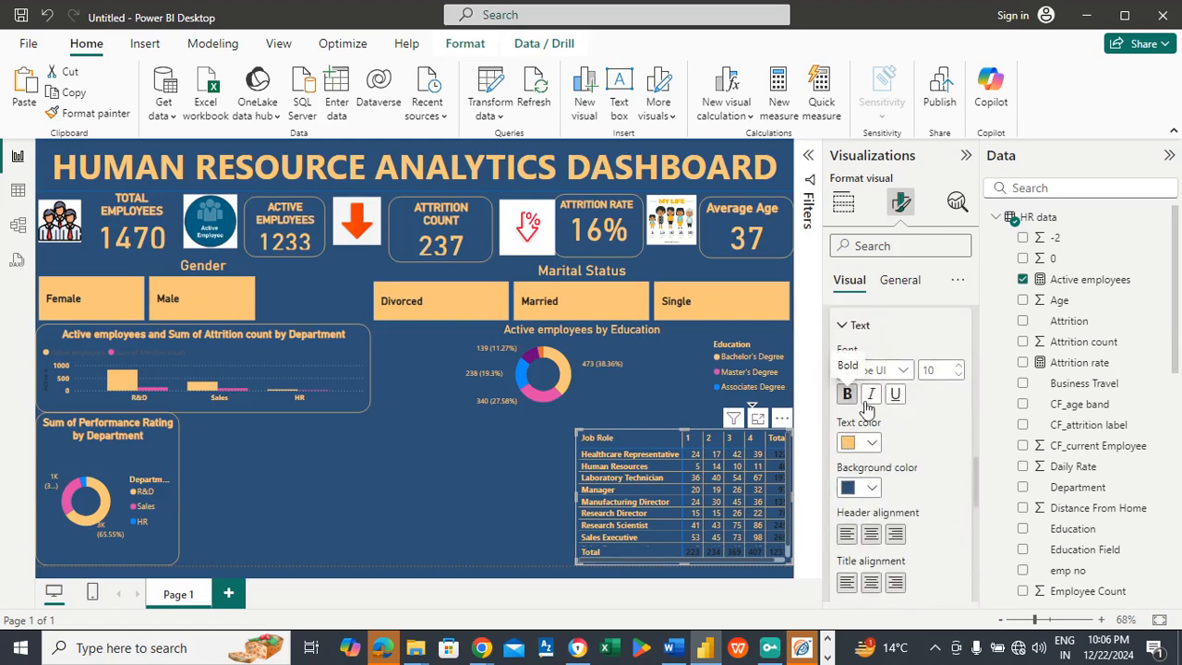
left_click_drag(975, 496, 971, 461)
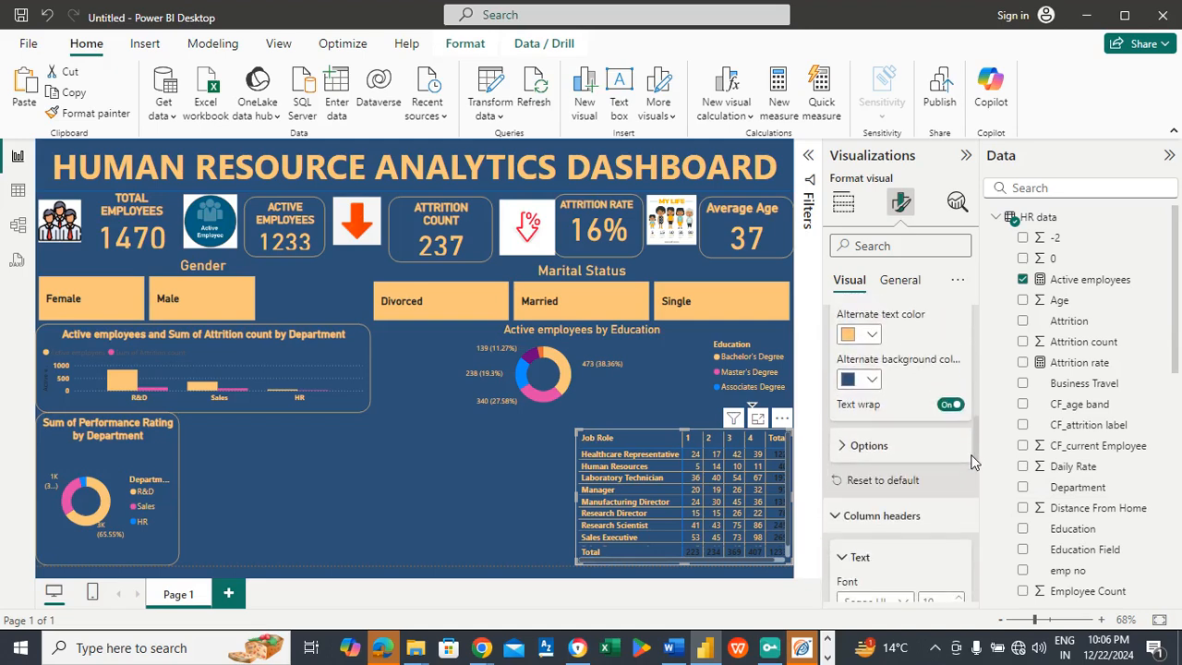
left_click(886, 518)
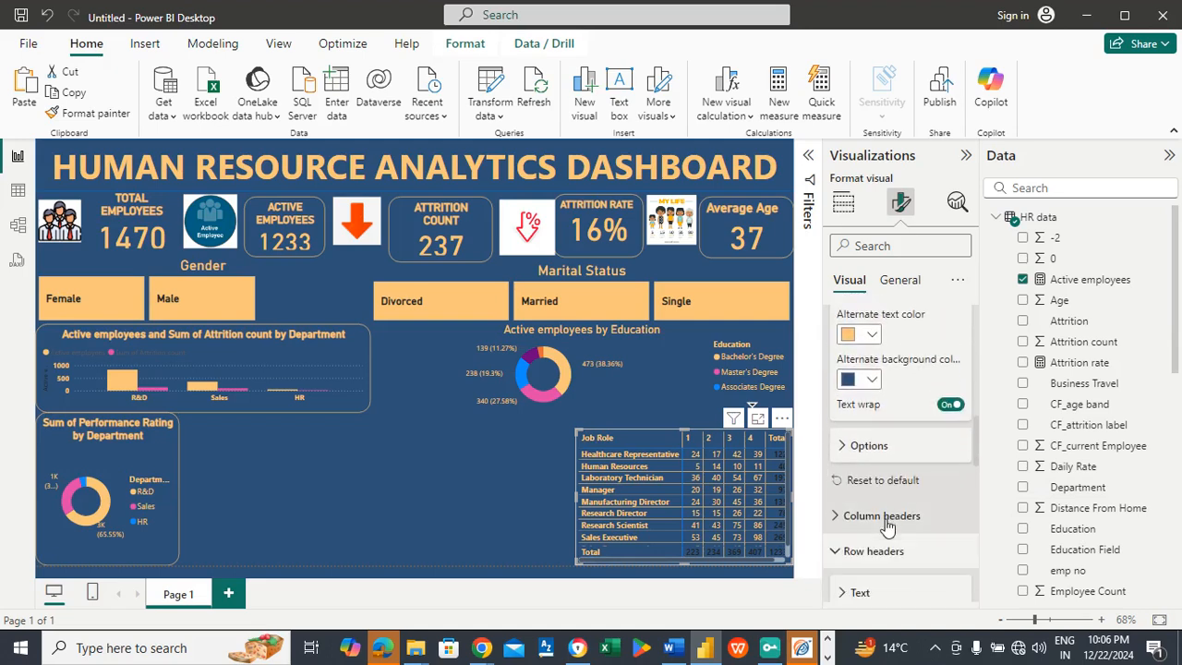
Step: Make the text of the matrix's values bold
left_click(881, 451)
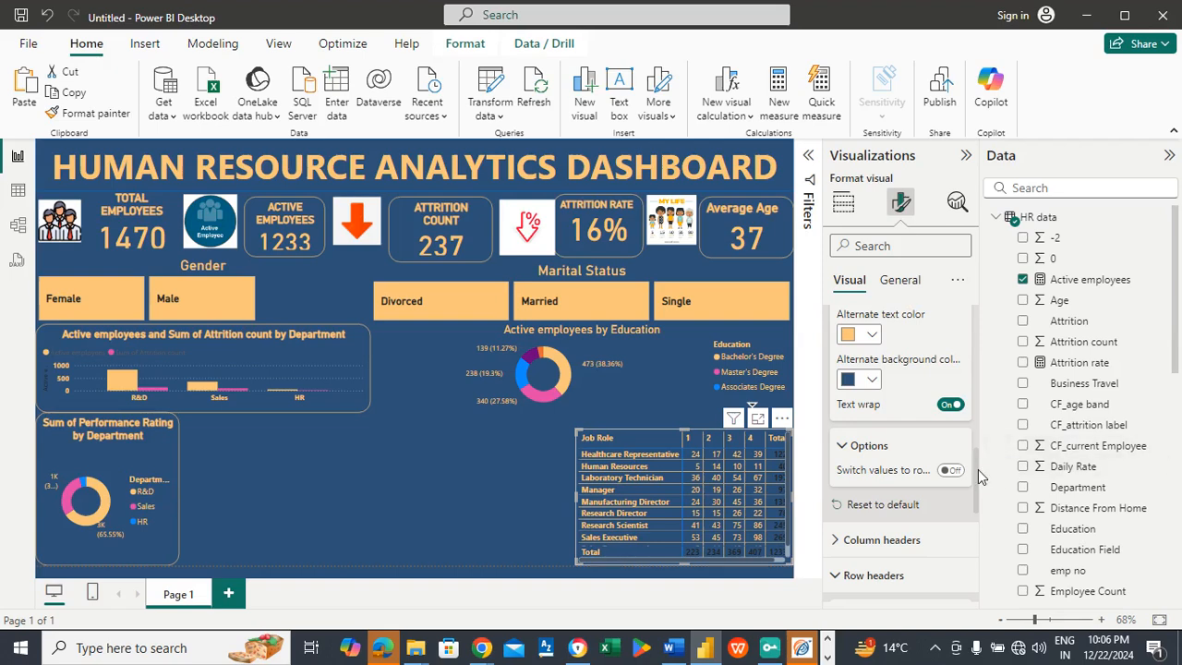
left_click_drag(978, 473, 975, 418)
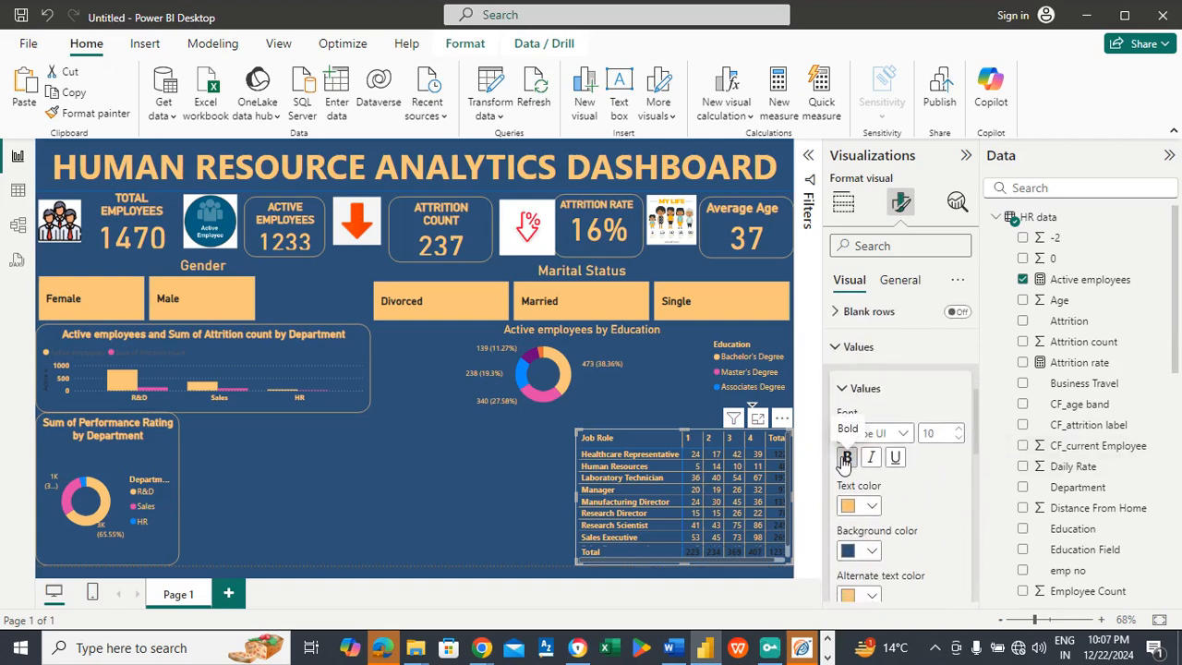
left_click(846, 458)
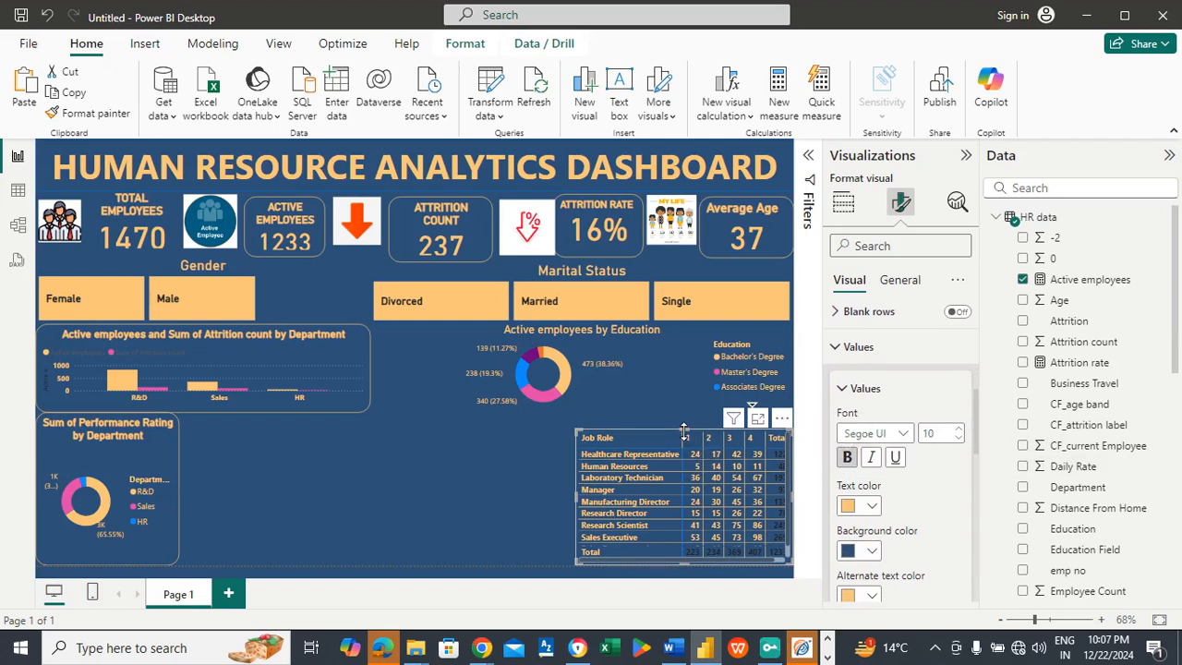
left_click(865, 389)
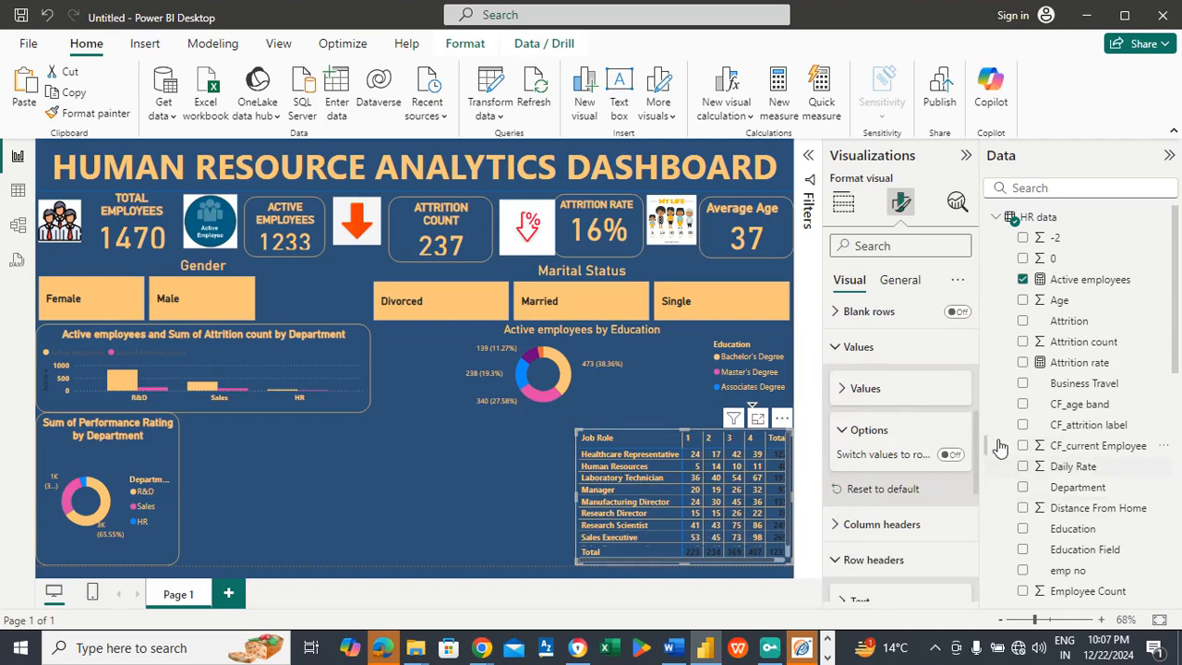
Step: Set the text color of the matrix's column subtotal values to the recent light orange (#FAC67A)
left_click_drag(977, 450, 977, 513)
left_click(868, 472)
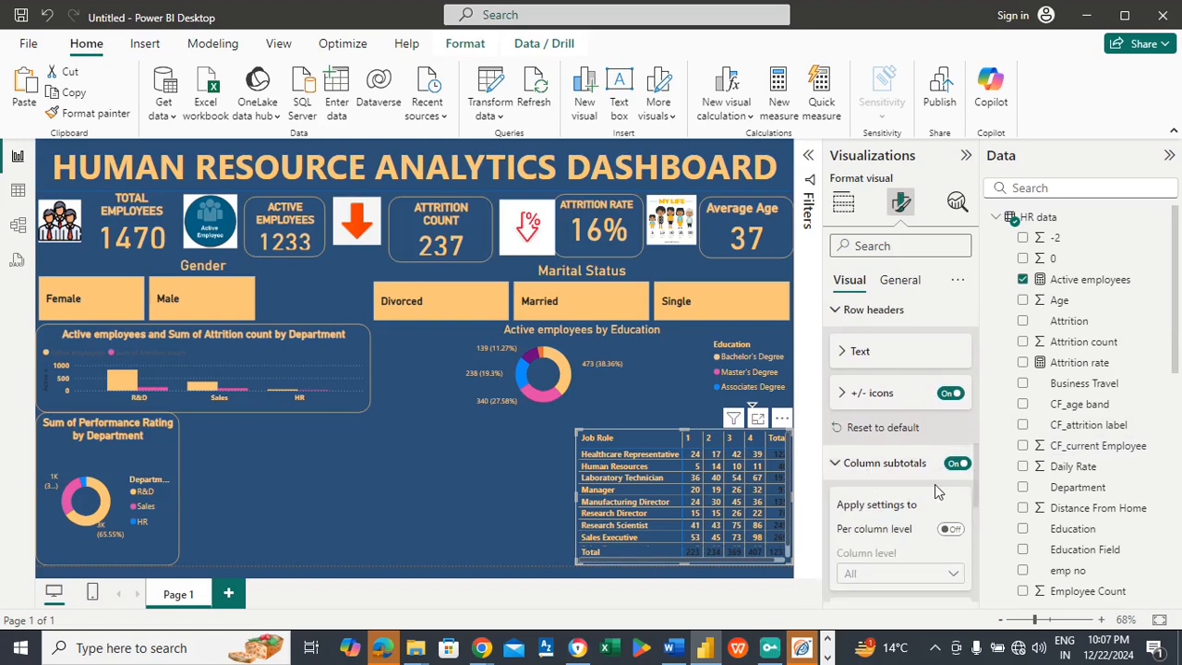
scroll(977, 477, "down", 5)
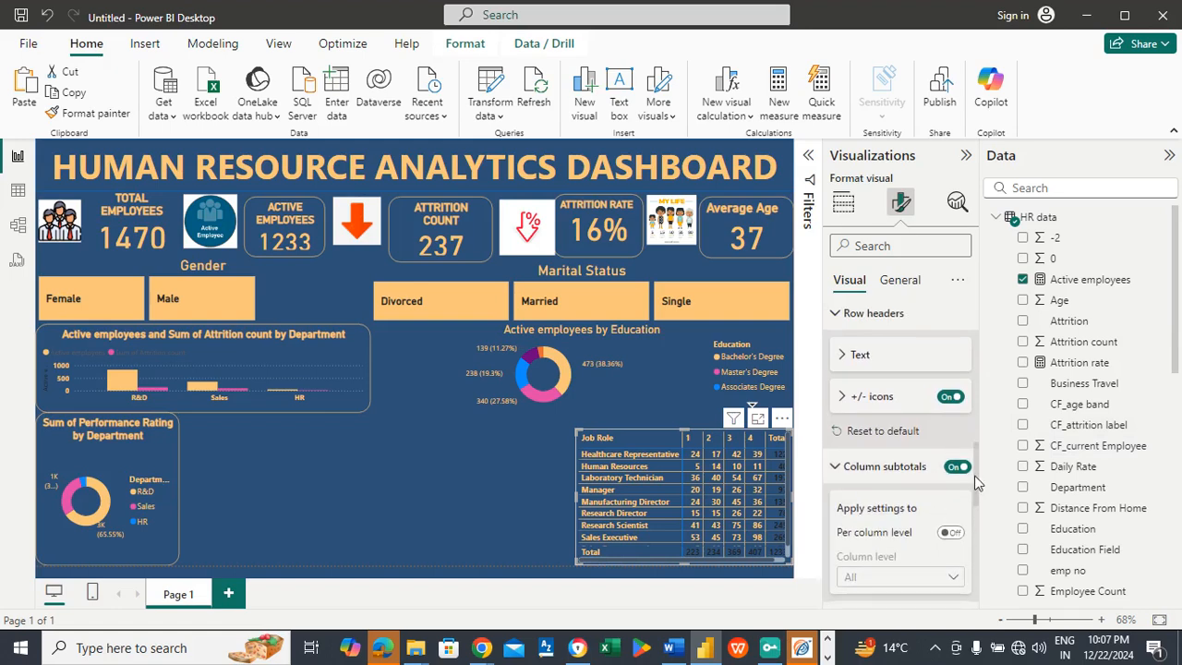
scroll(975, 501, "up", 3)
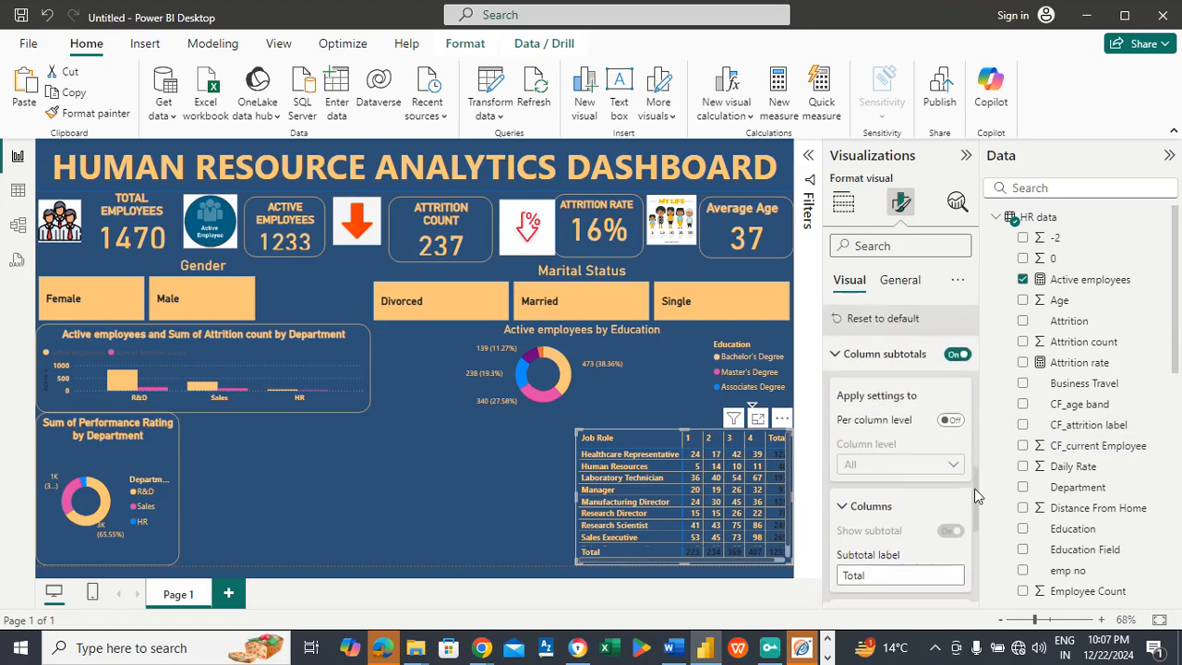
scroll(976, 491, "down", 1)
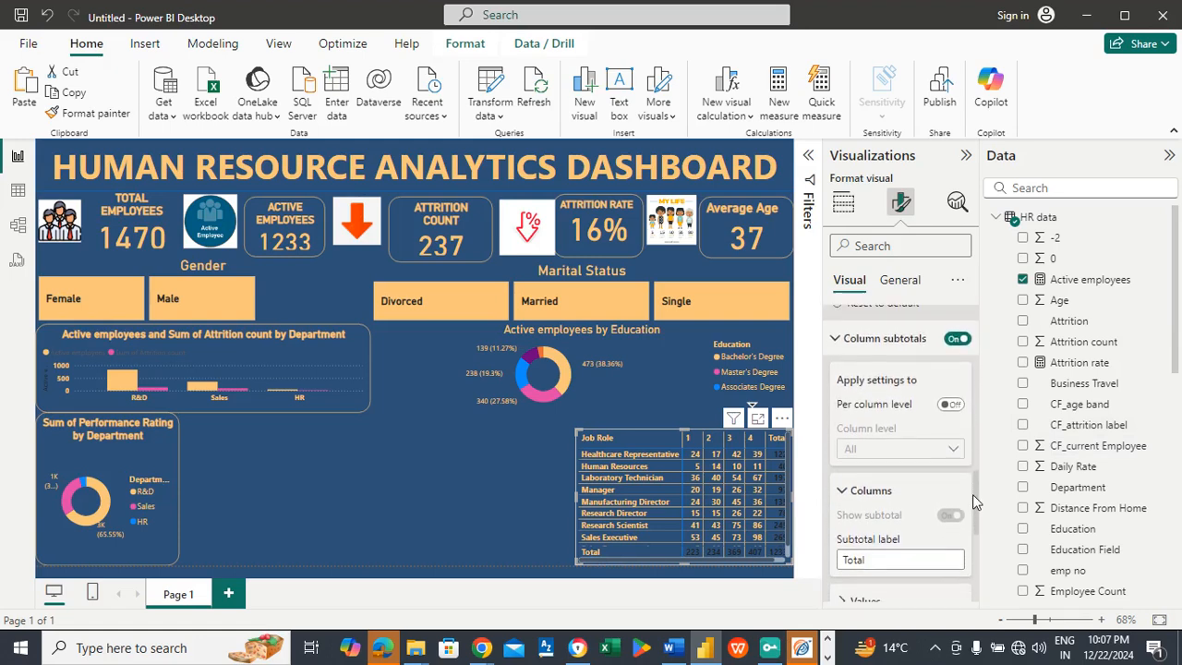
scroll(977, 494, "up", 1)
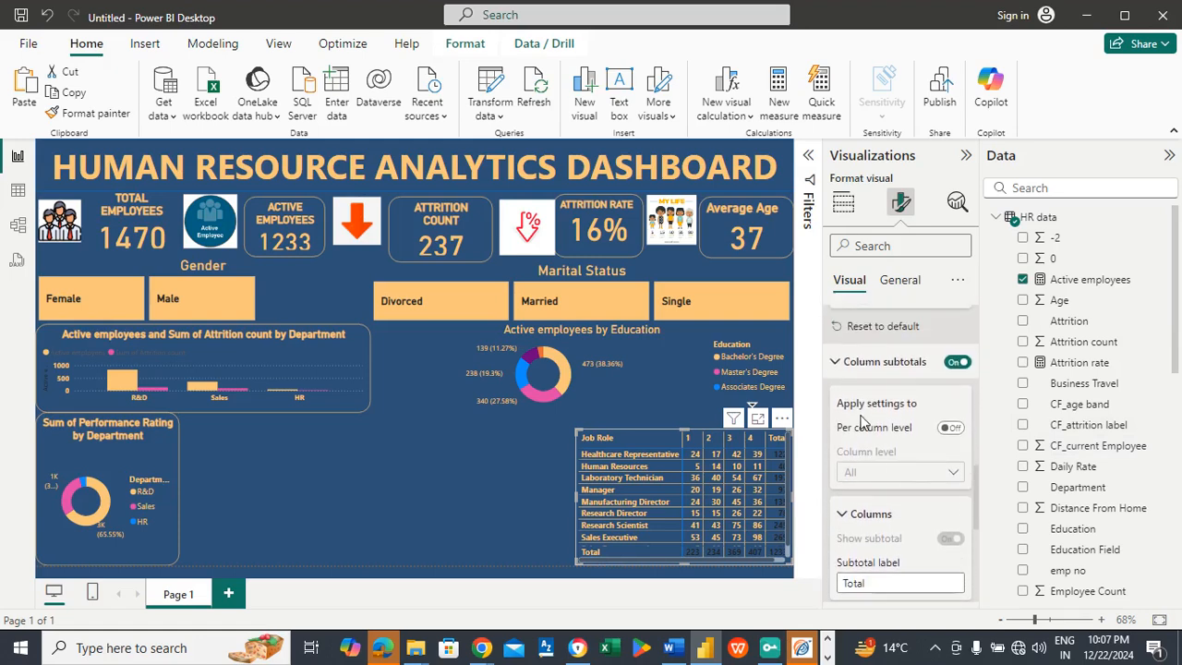
left_click(859, 514)
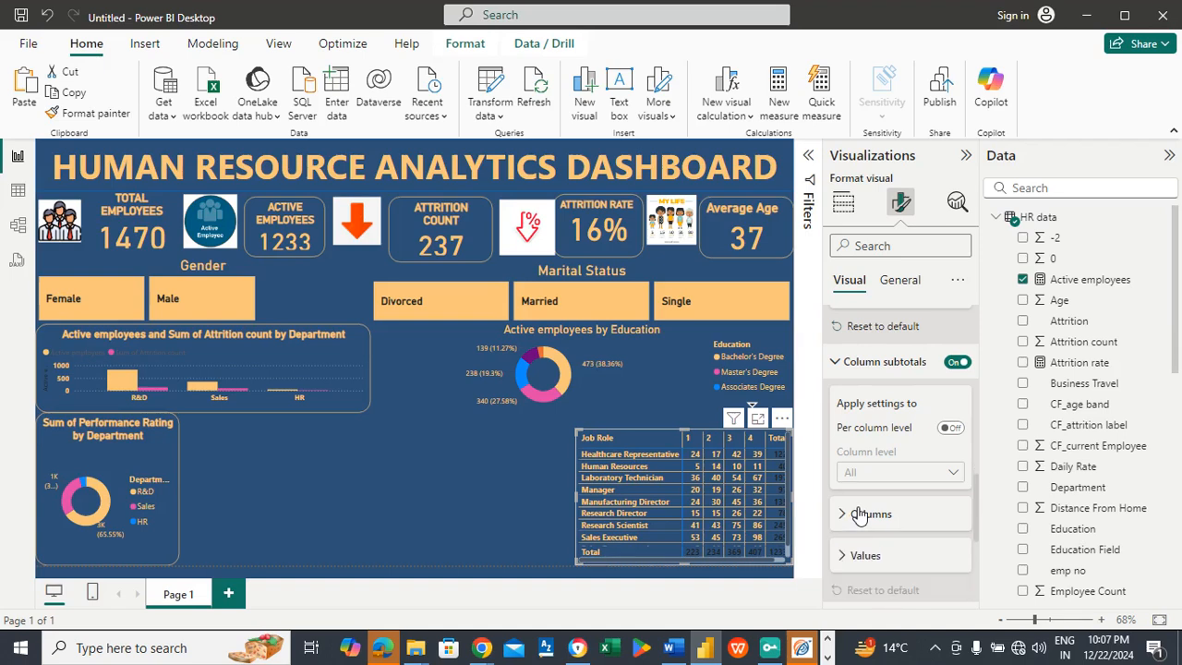
left_click(861, 556)
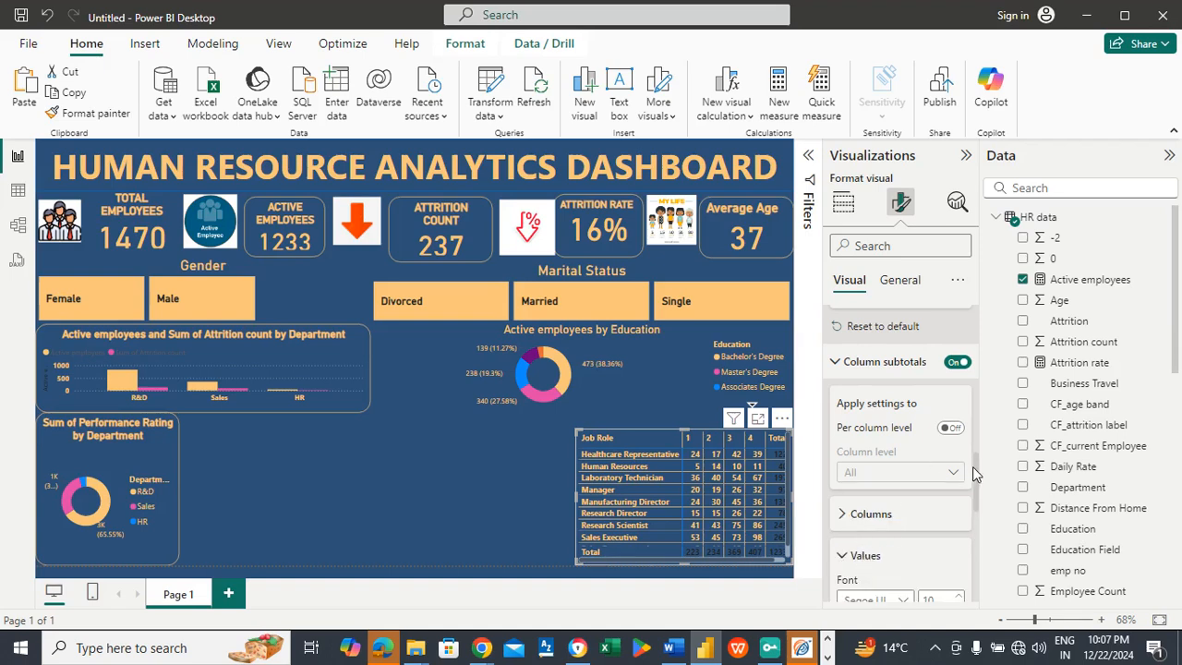
left_click_drag(973, 467, 973, 495)
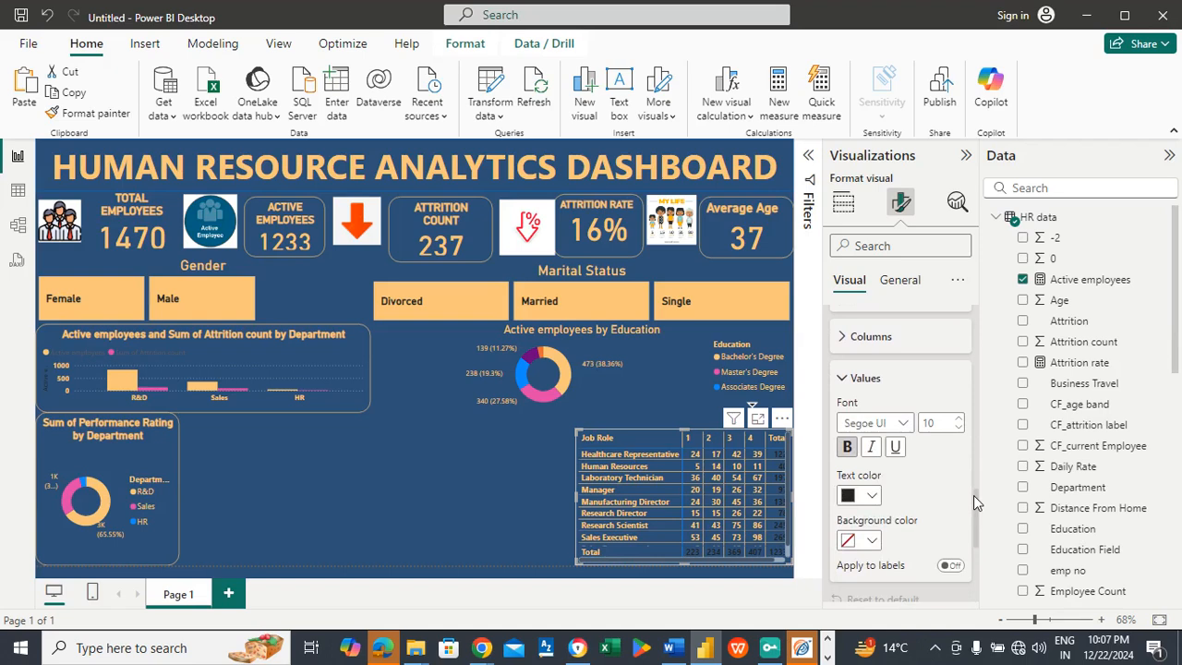
left_click(874, 496)
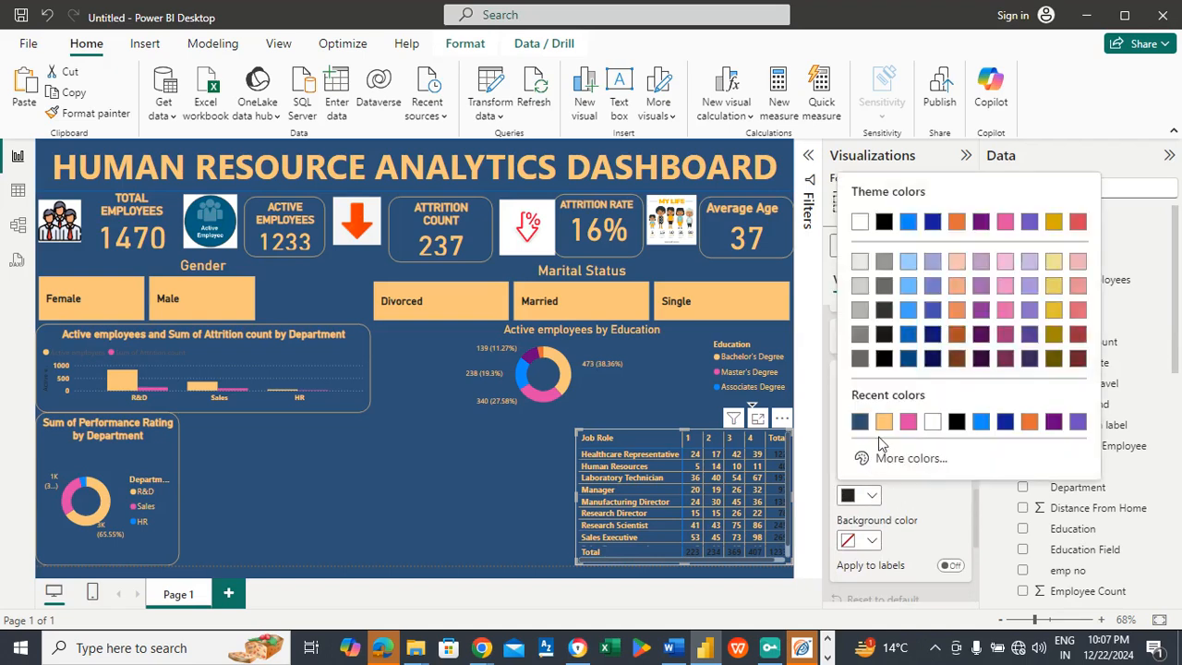
left_click(872, 423)
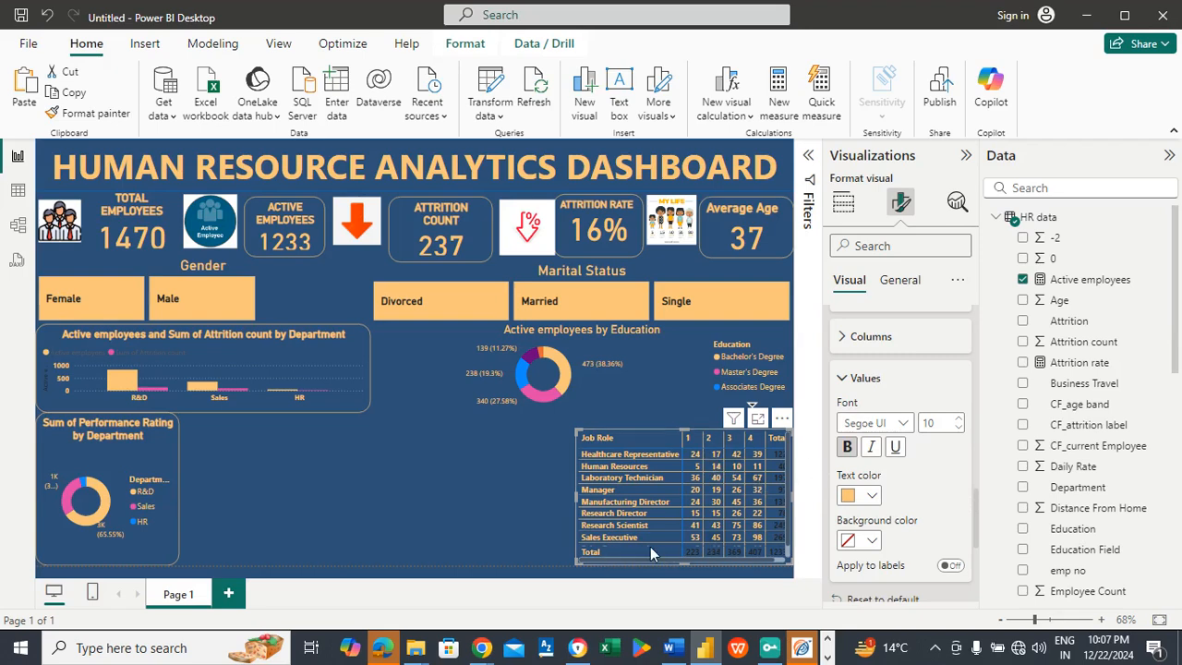
left_click(877, 382)
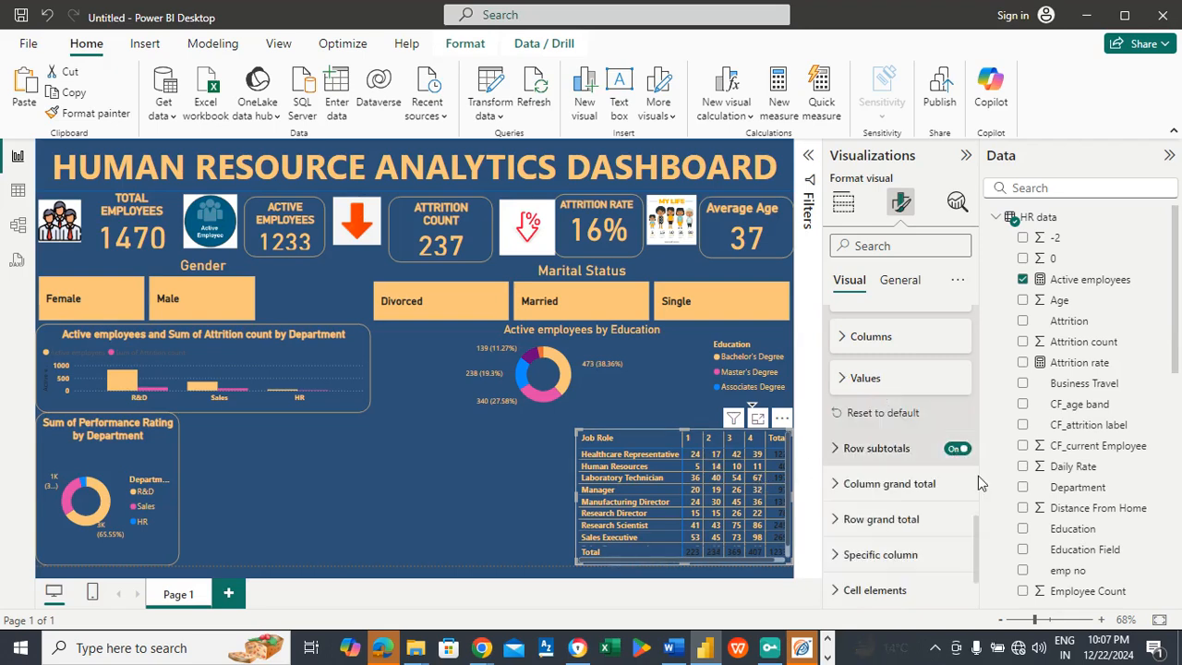
Step: Set the matrix's column grand total values to light orange (#FAC67A) text and widen the matrix slightly to fit the Total column
left_click(893, 484)
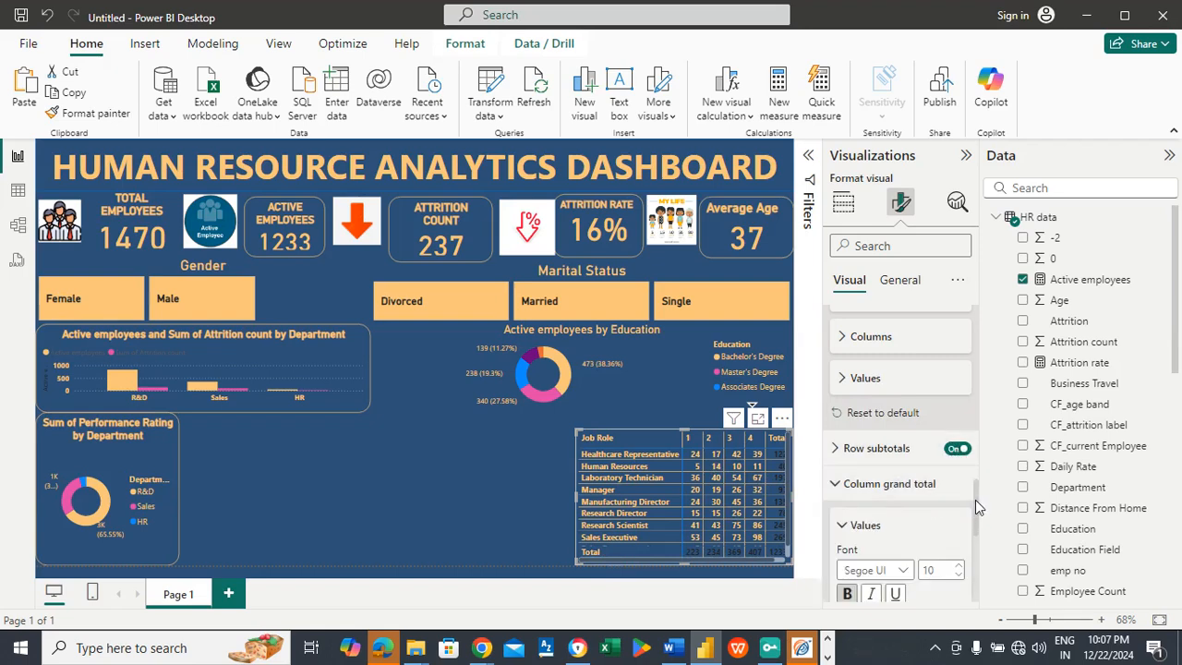
left_click_drag(975, 499, 977, 539)
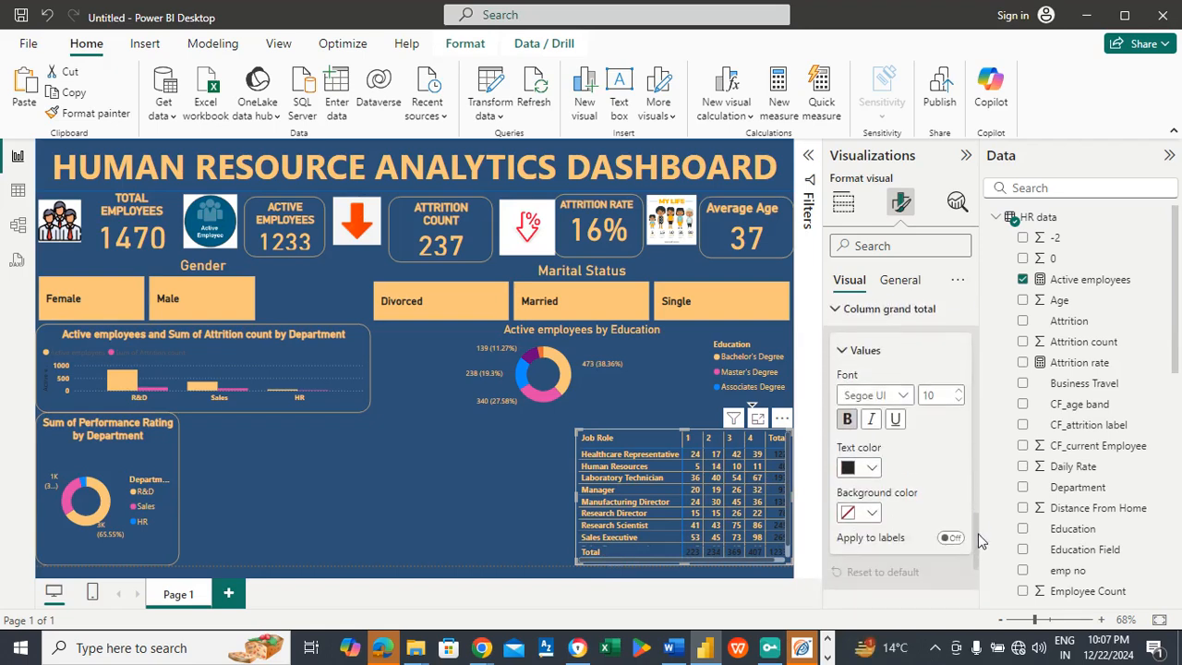
left_click(876, 469)
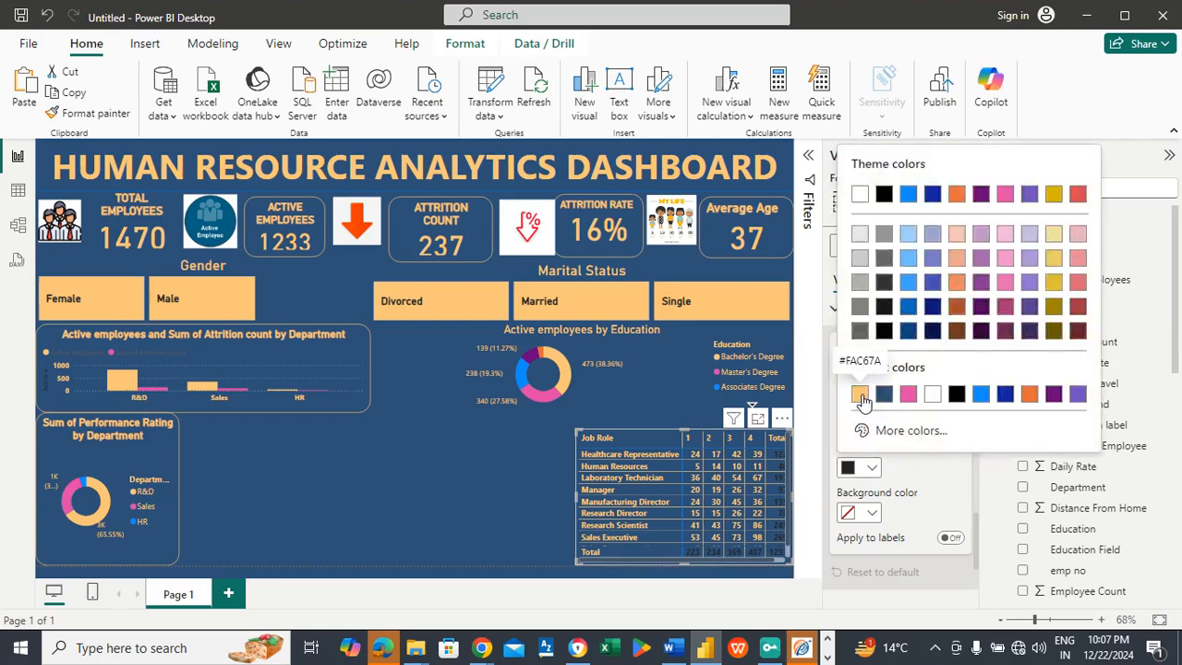
left_click(862, 391)
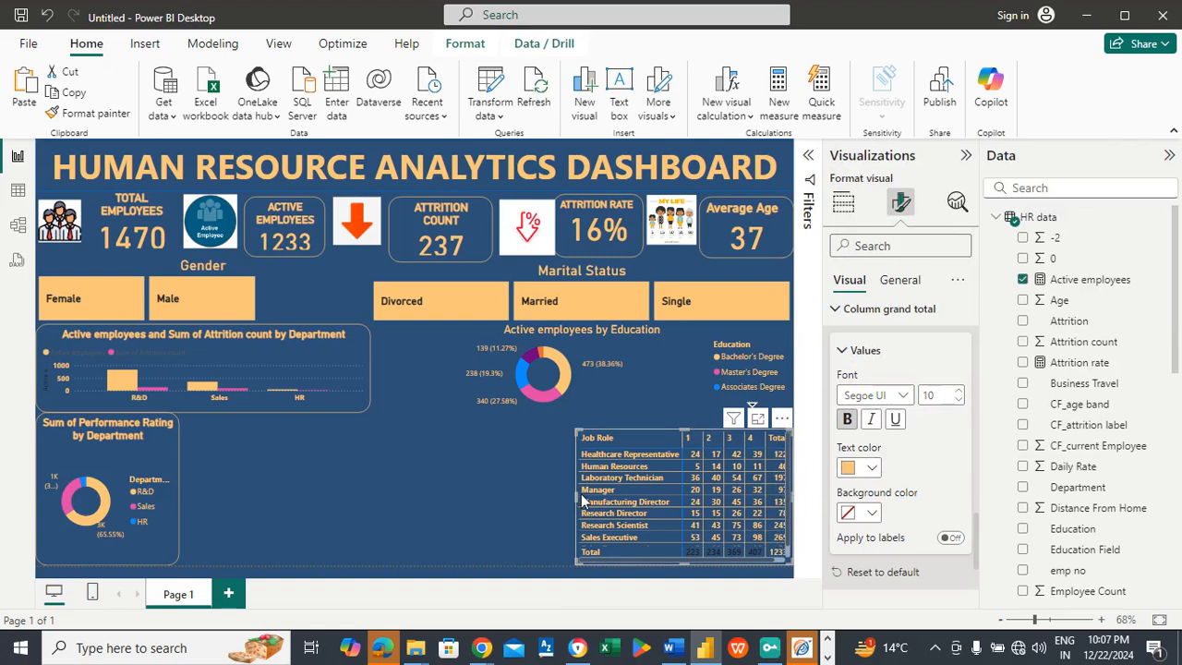
left_click_drag(572, 495, 568, 496)
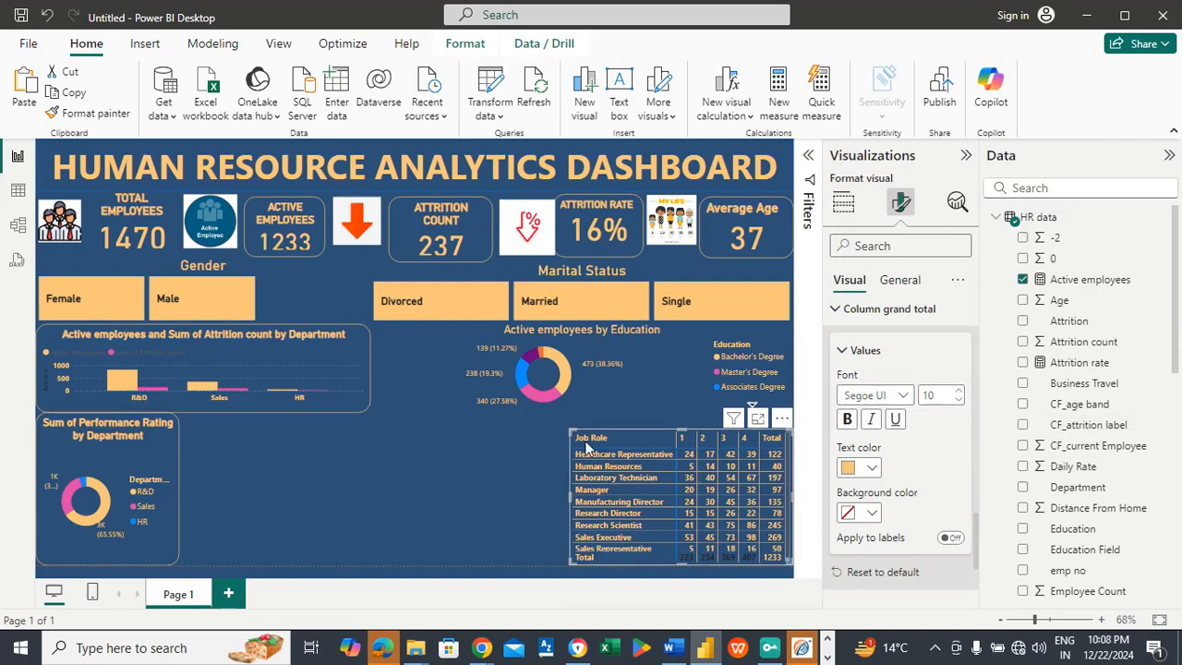
left_click(875, 350)
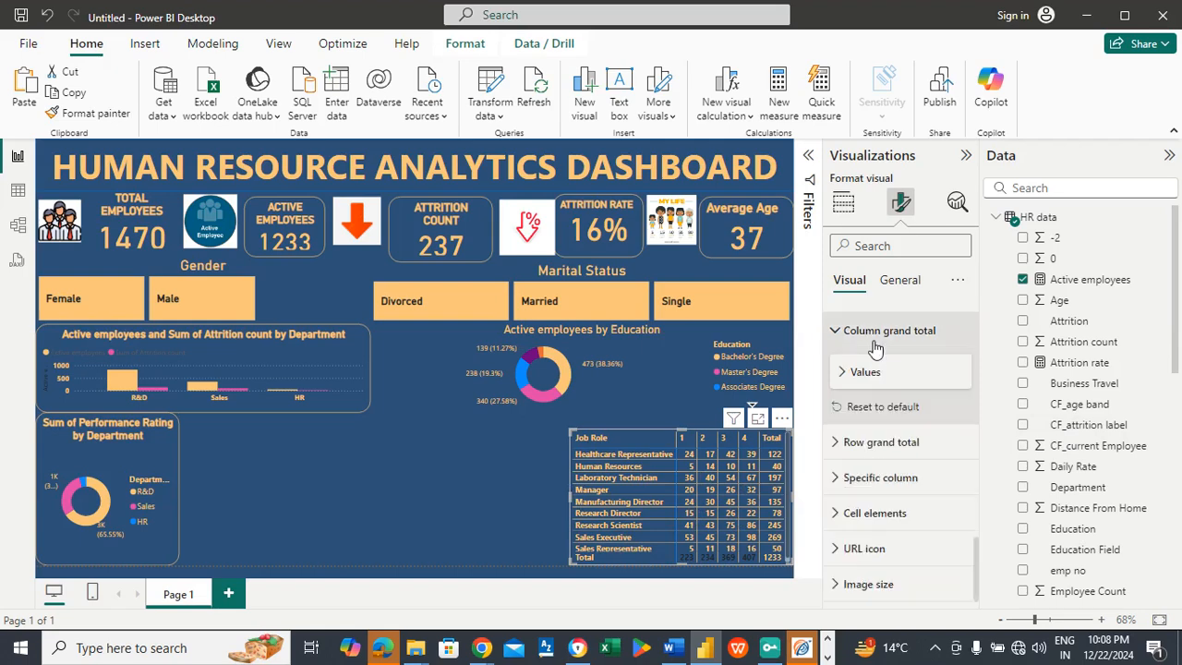
Step: Set the text color of the matrix's row grand total values to the recent light orange (#FAC67A)
left_click(885, 448)
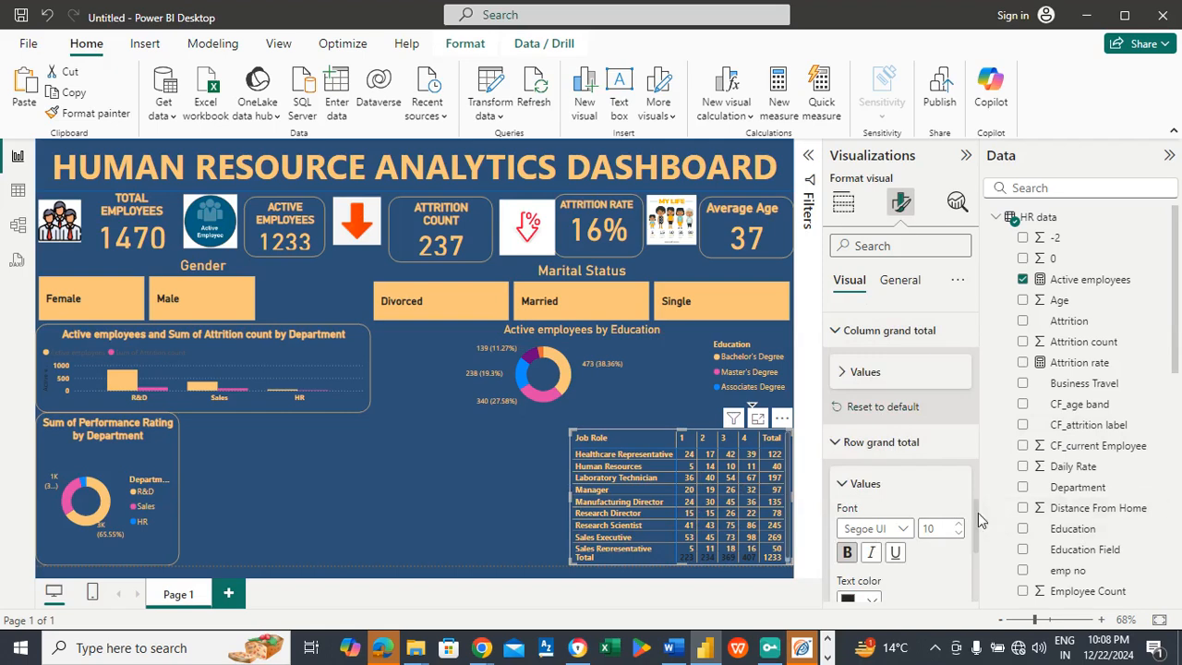
scroll(974, 513, "down", 3)
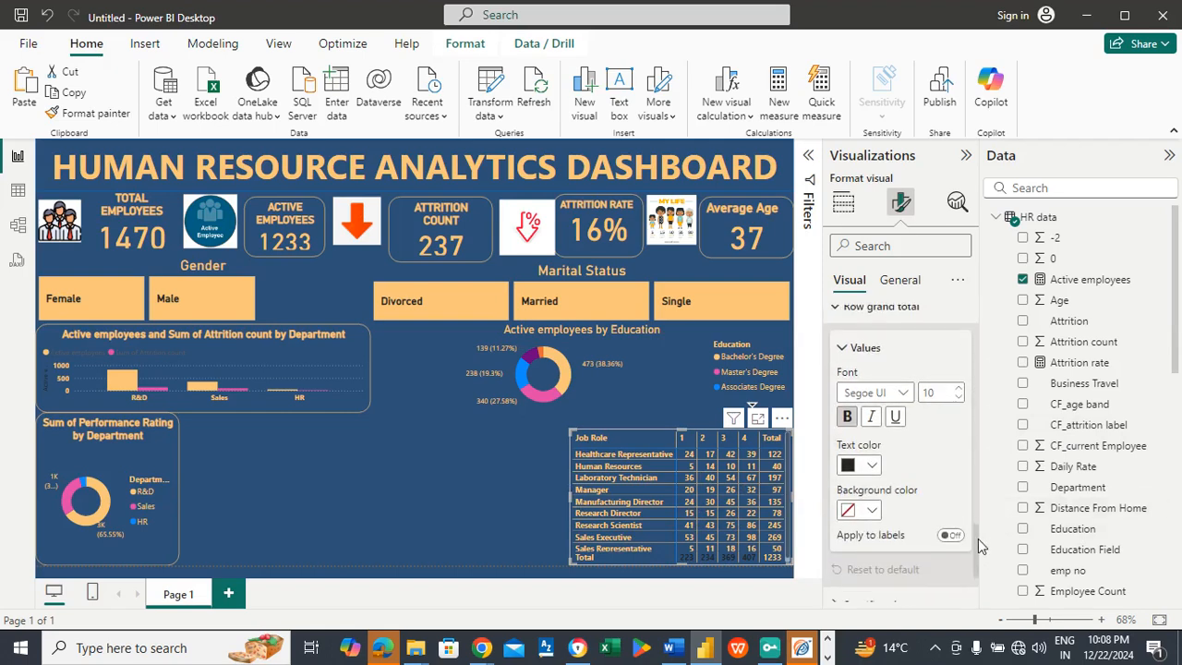
left_click(871, 465)
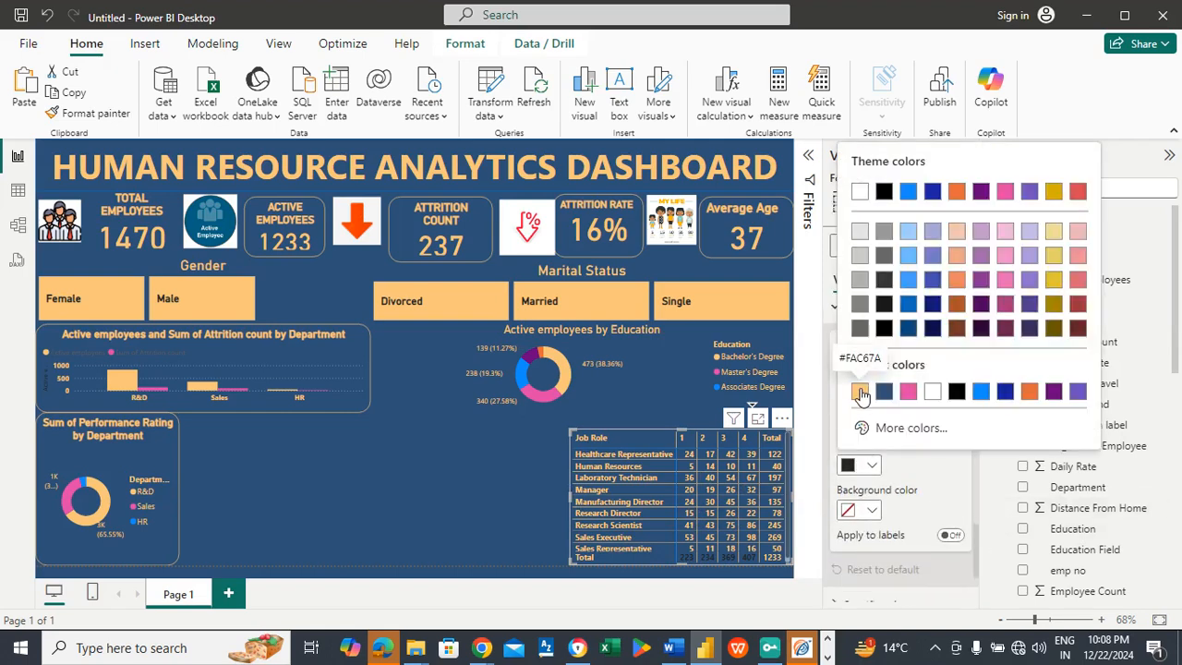
left_click(859, 393)
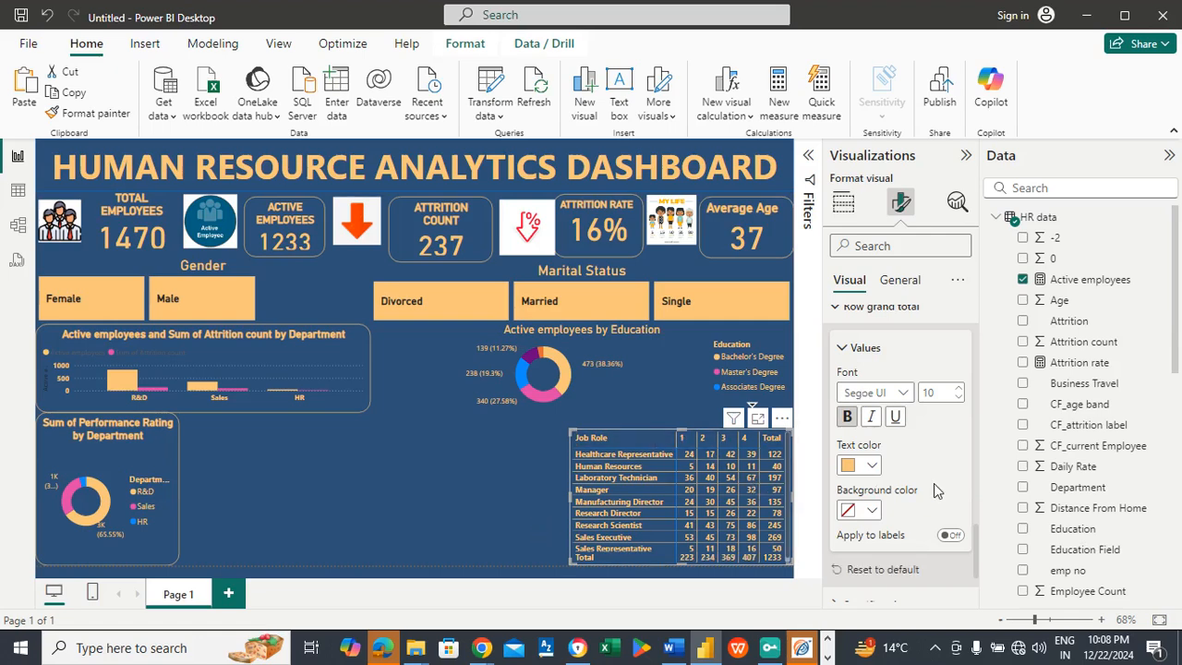
left_click(865, 348)
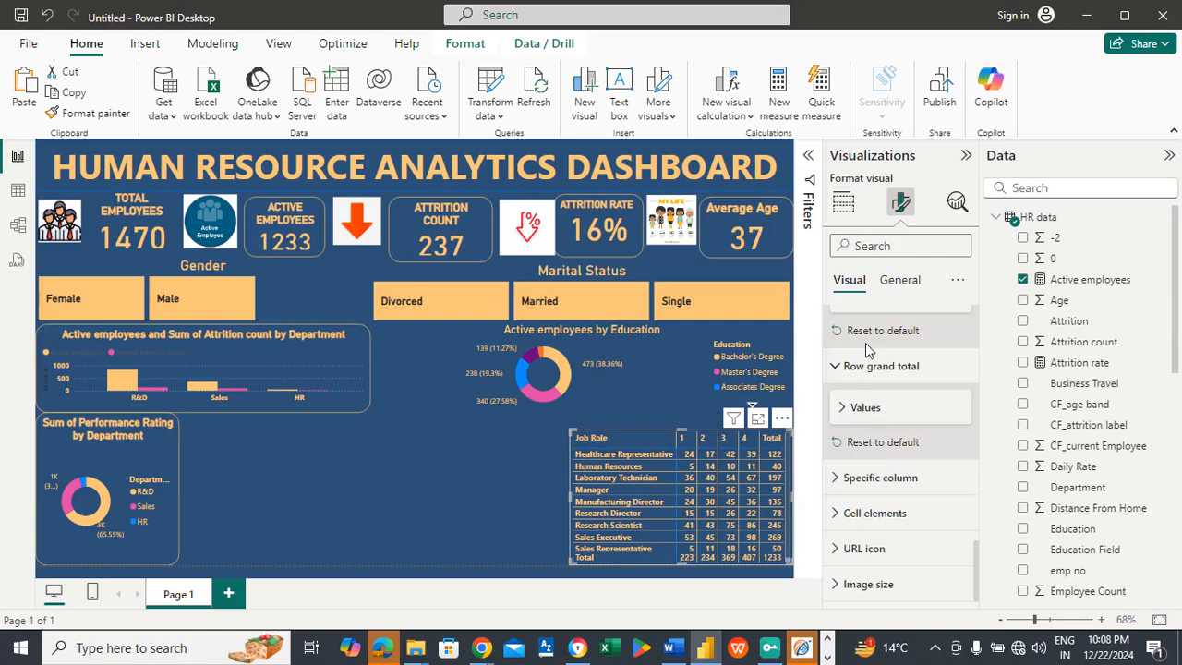
Step: Turn on conditional background color in the matrix's cell elements for the Active employees series
left_click(877, 513)
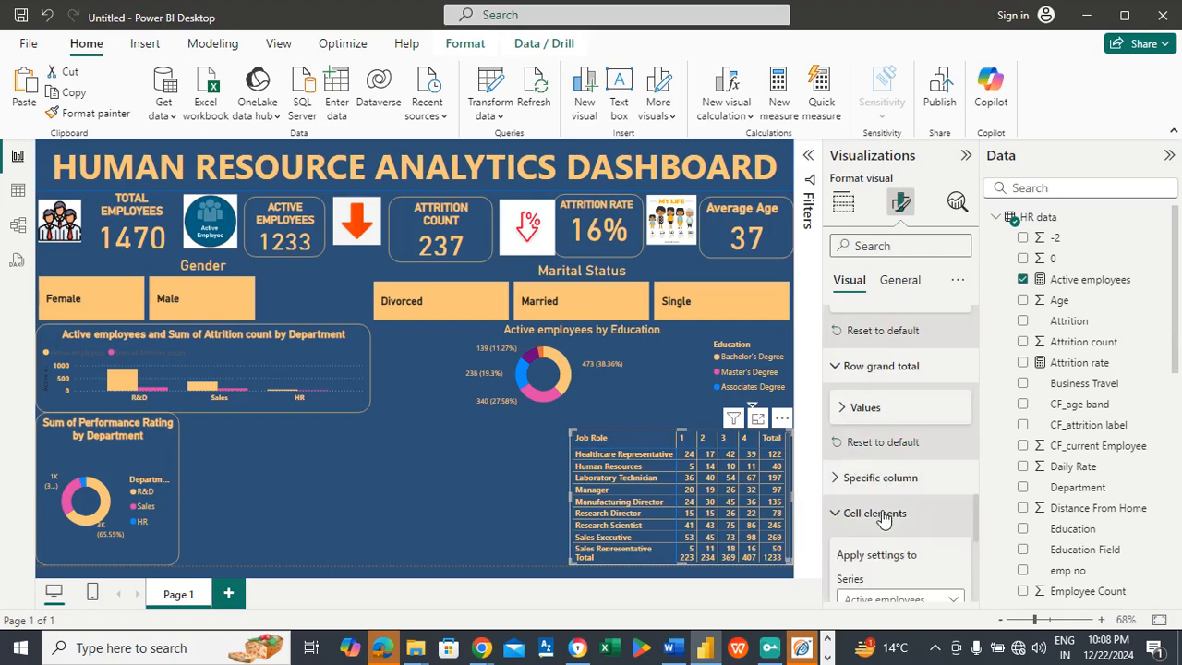
left_click_drag(977, 499, 978, 526)
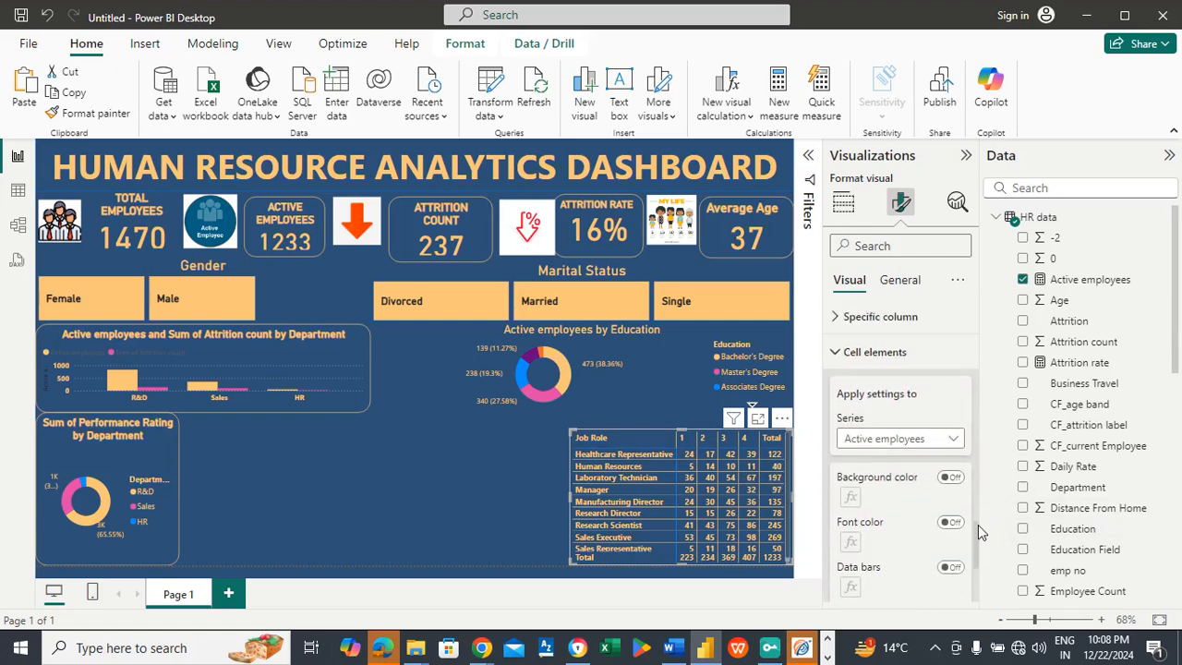
left_click(948, 482)
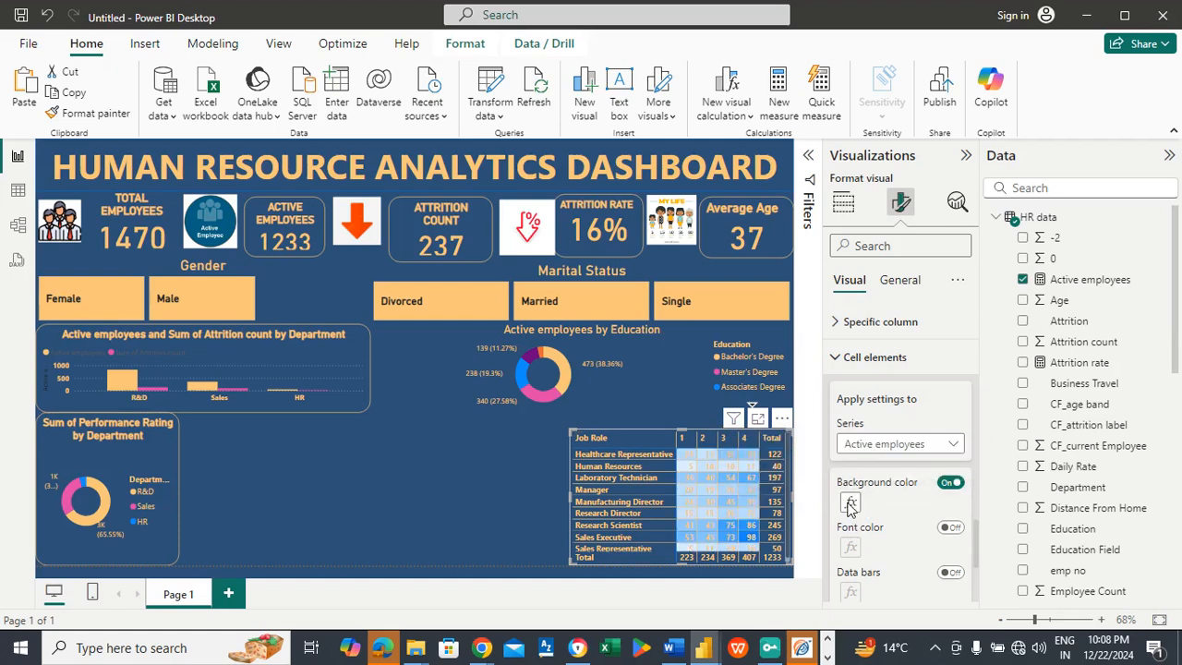
Step: Set the matrix's background gradient from White, 30% darker for the lowest value to dark red for the highest value and apply it
left_click(850, 505)
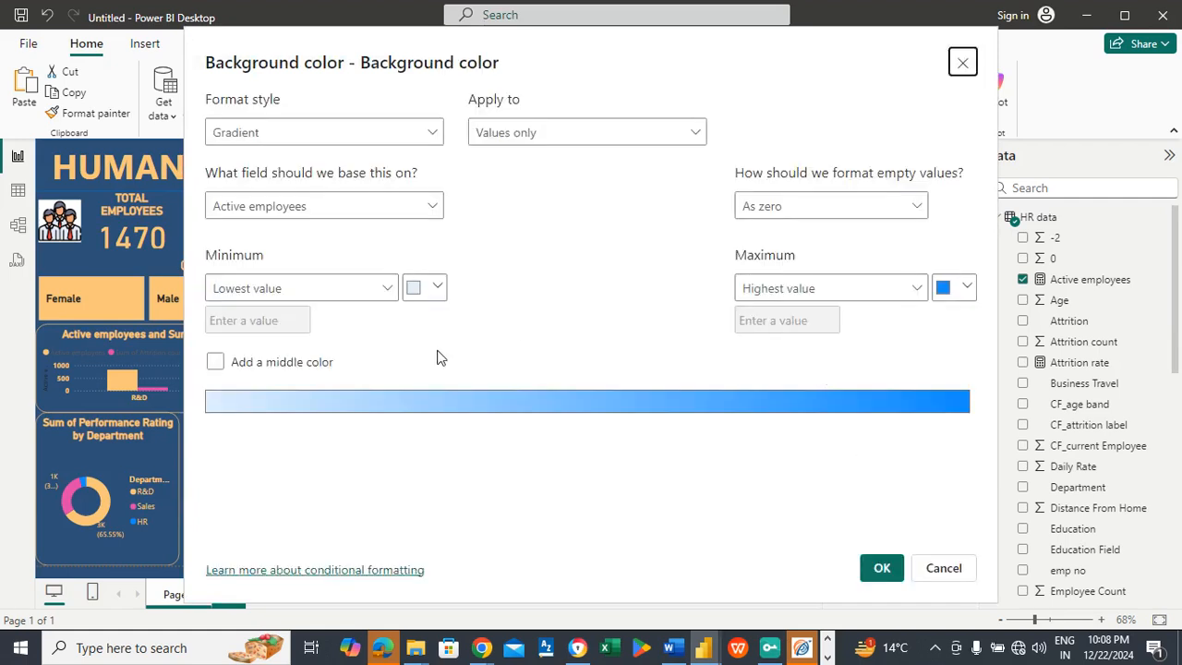
left_click(435, 287)
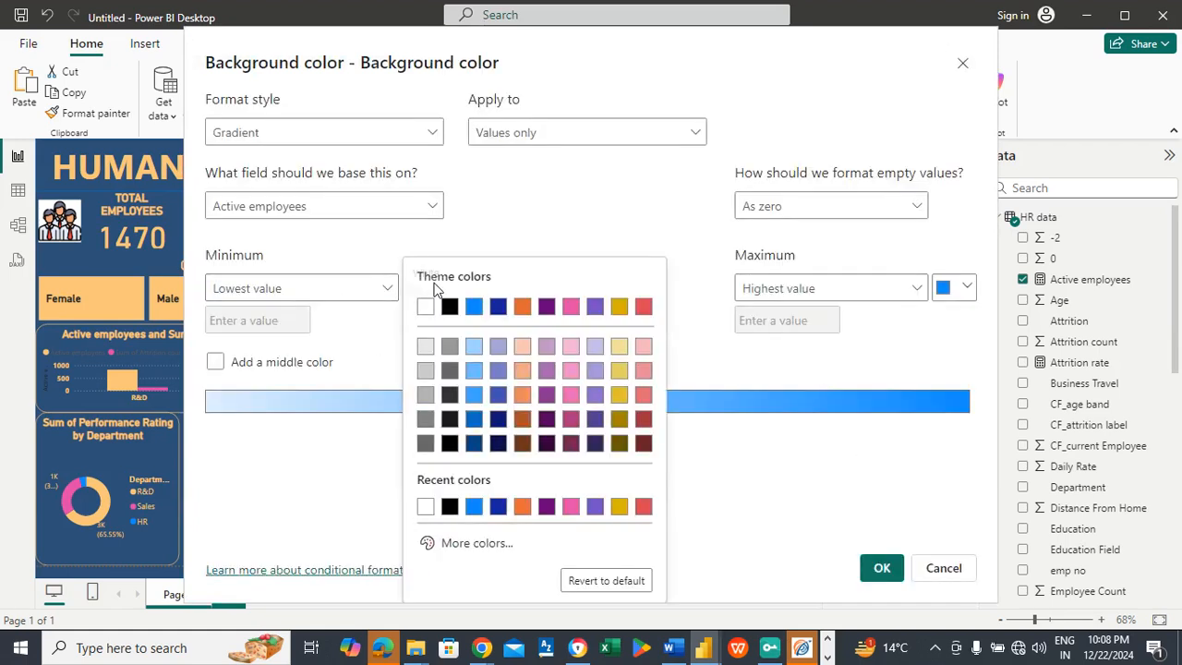
left_click(424, 396)
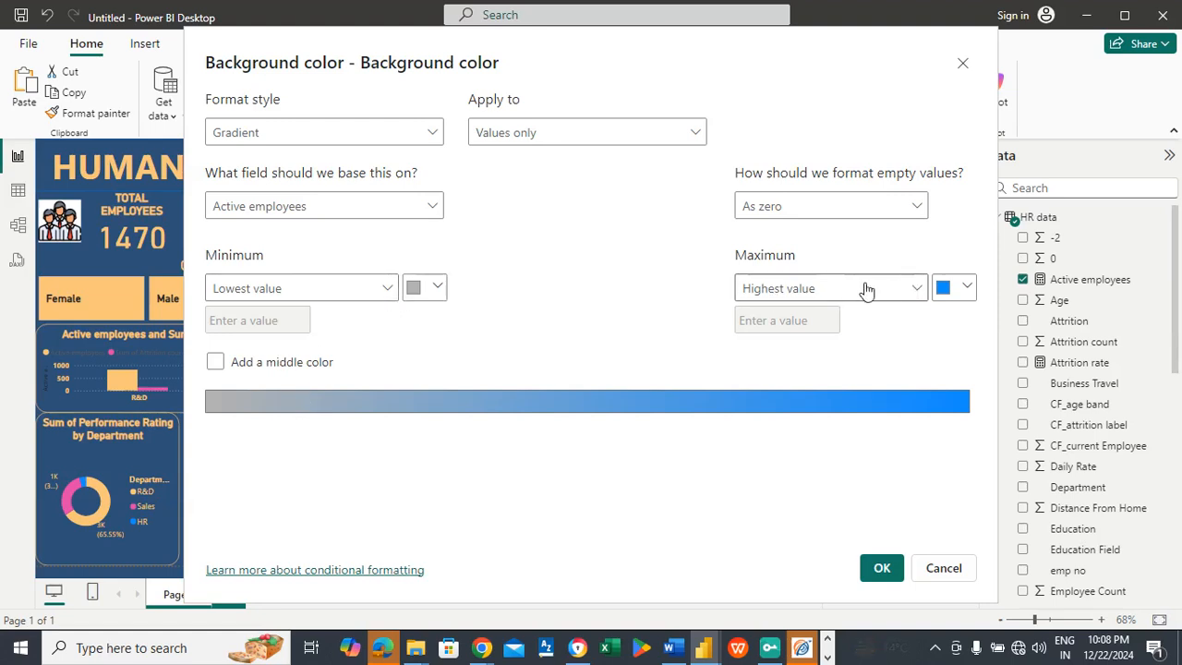
left_click(943, 287)
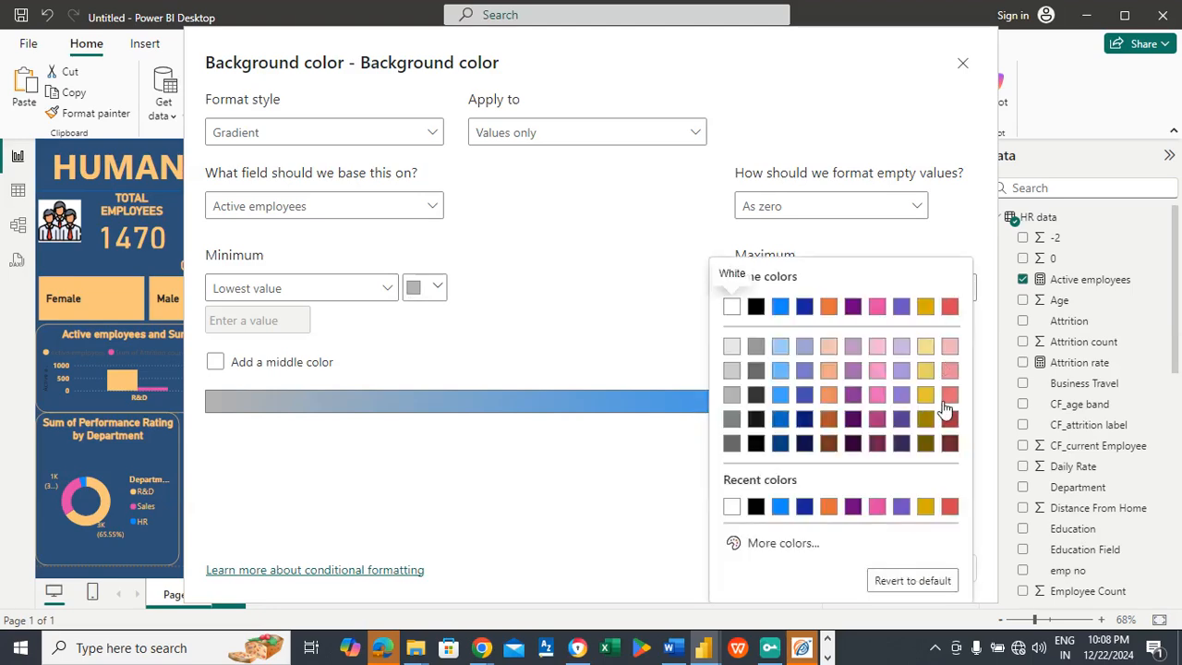
left_click(949, 417)
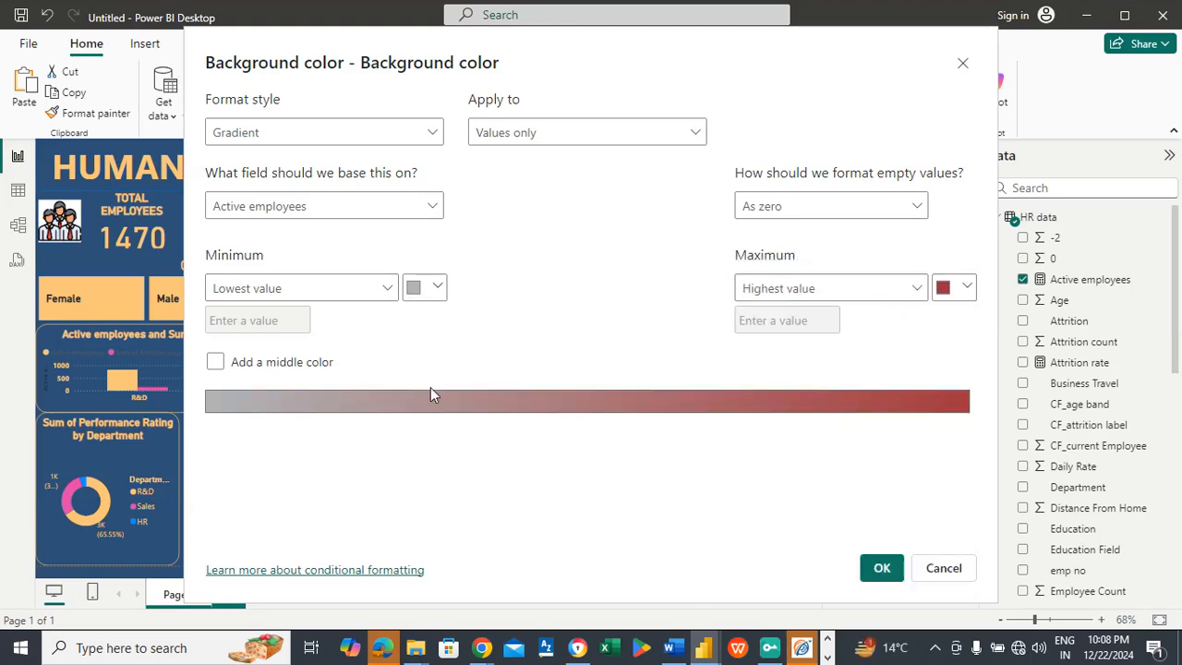
left_click(880, 569)
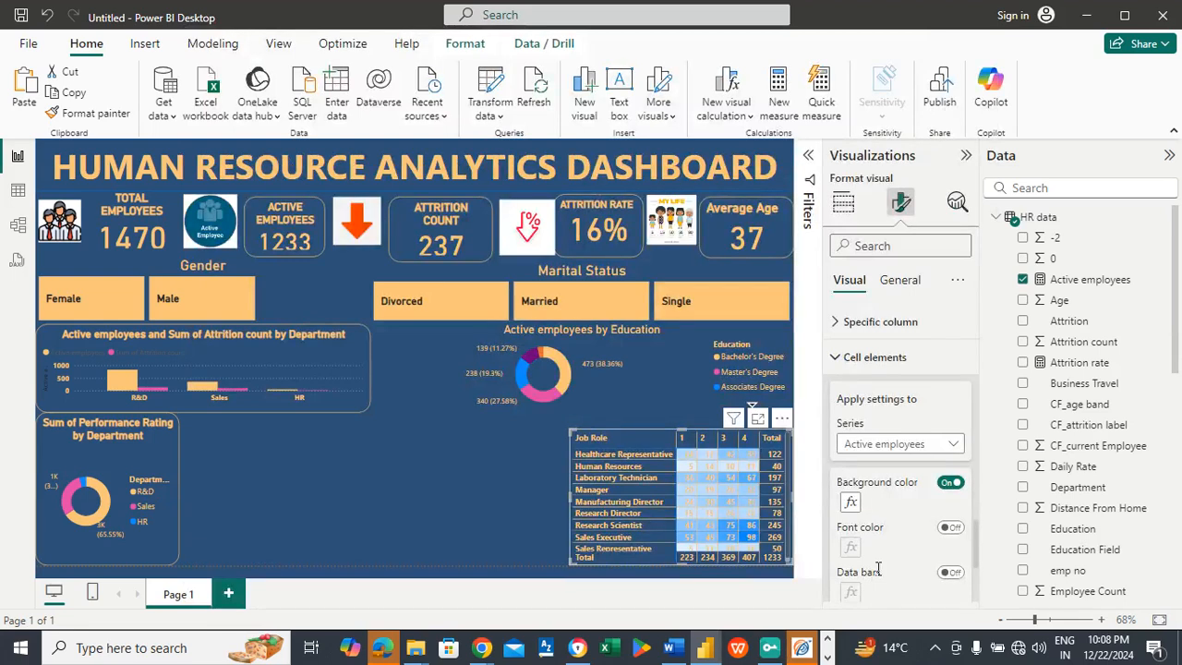
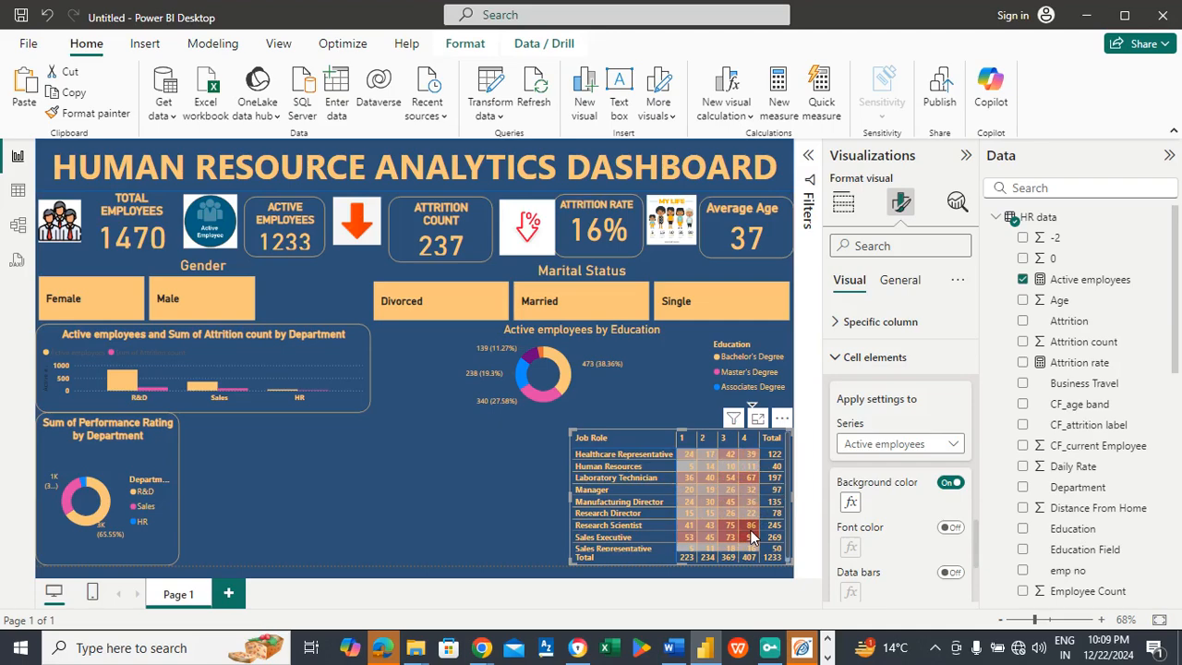
Step: Turn on the matrix's title and set its text to "Job satisfaction rating"
left_click(494, 473)
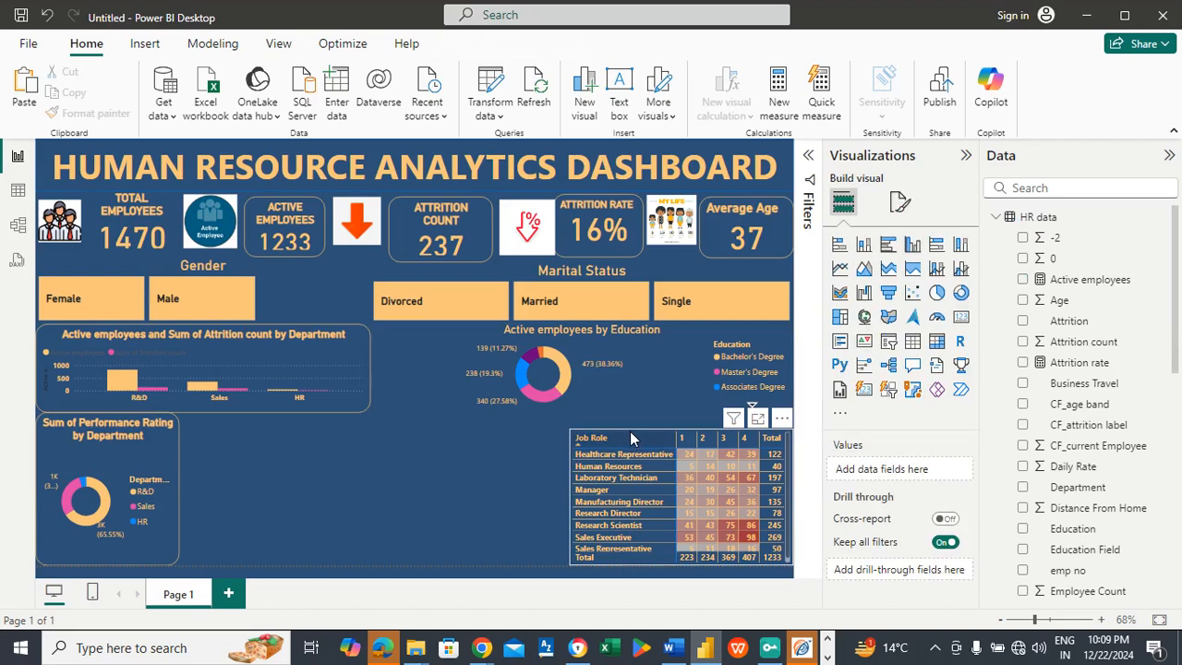
left_click(900, 201)
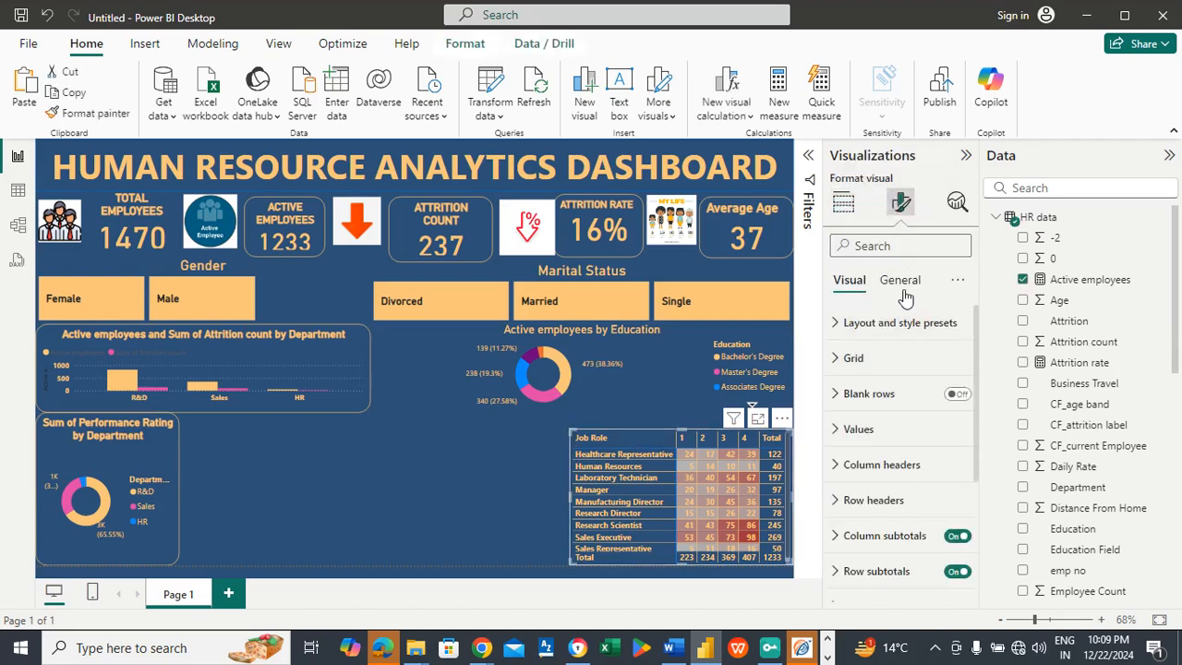
left_click(901, 282)
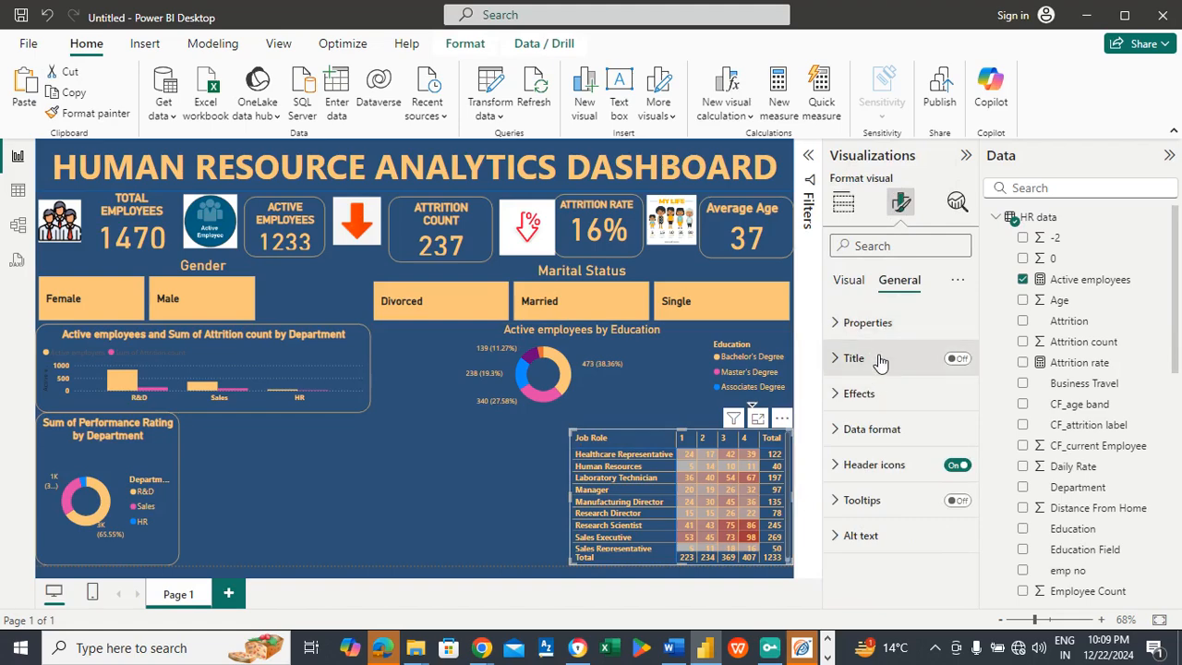
left_click(959, 360)
left_click(912, 367)
left_click(878, 444)
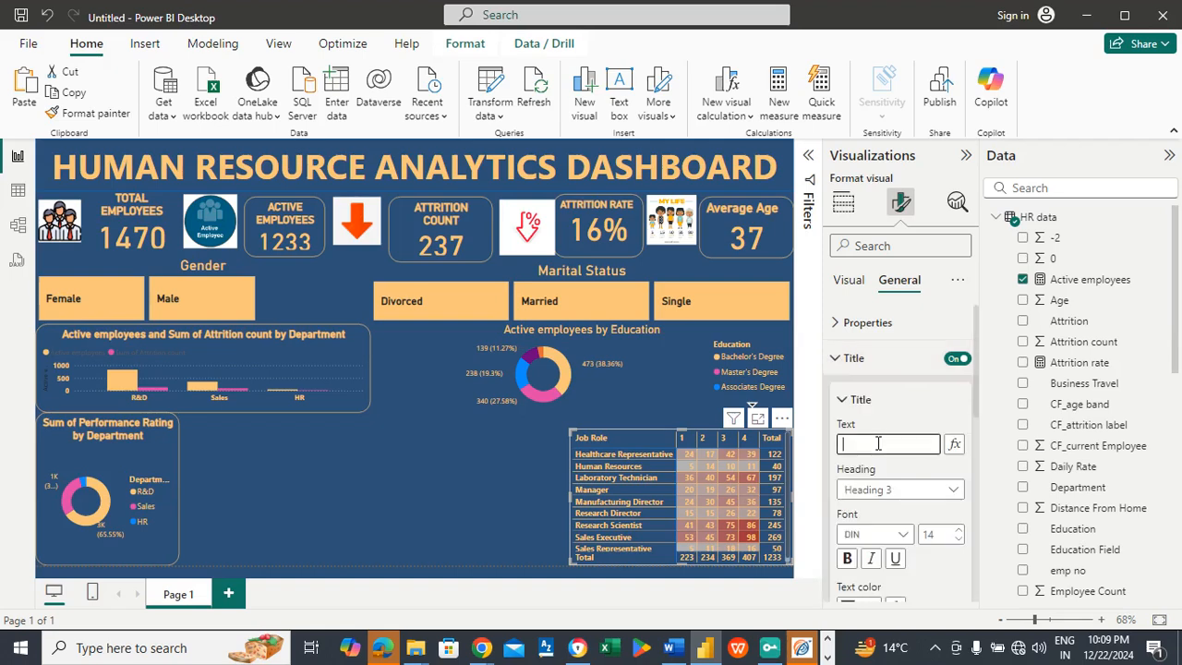
type("Job satisfaction")
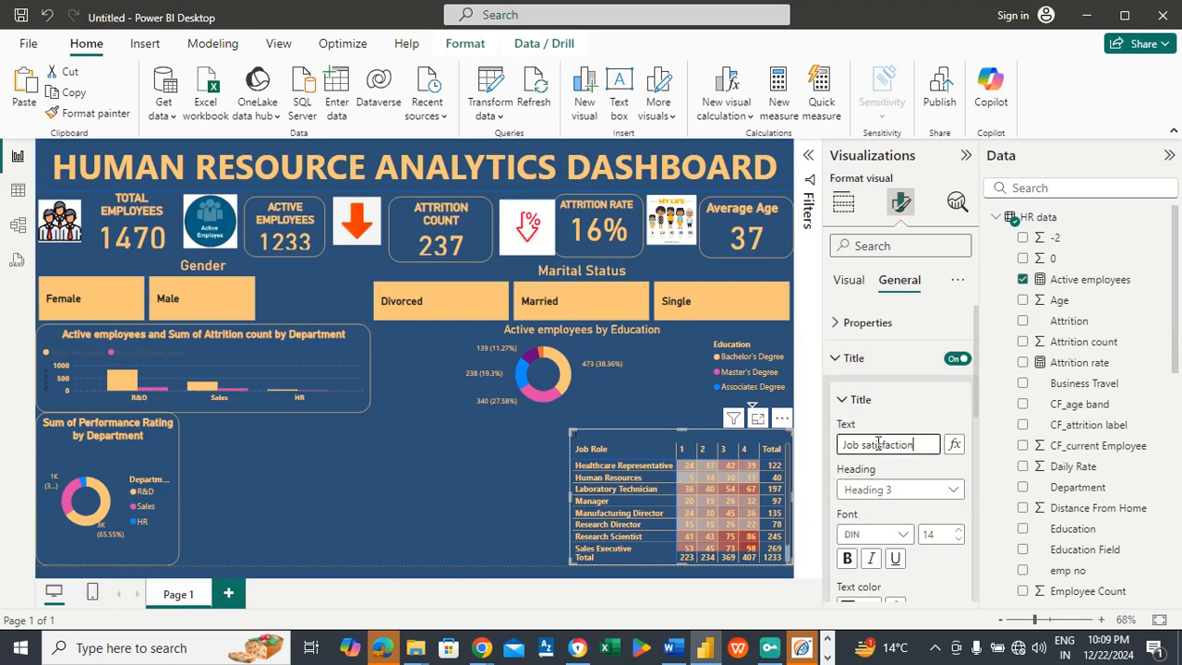
type("rating")
Step: Make the matrix title bold and centered, with the recent light orange (#FAC67A) text color
left_click(846, 558)
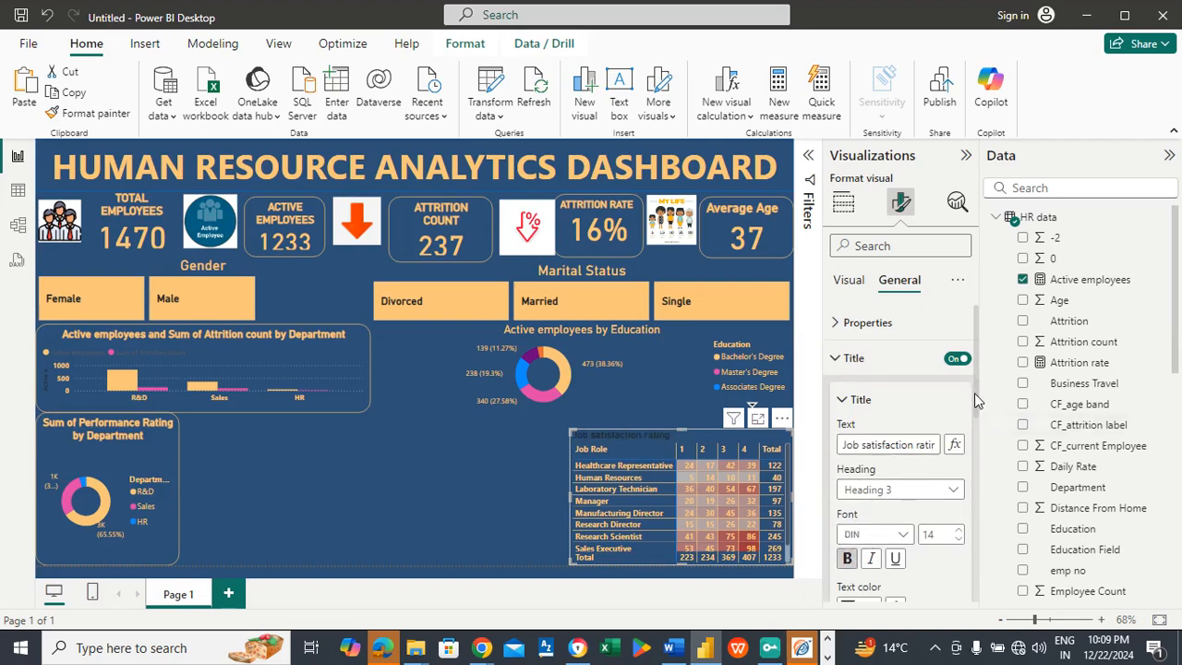
left_click_drag(977, 398, 977, 443)
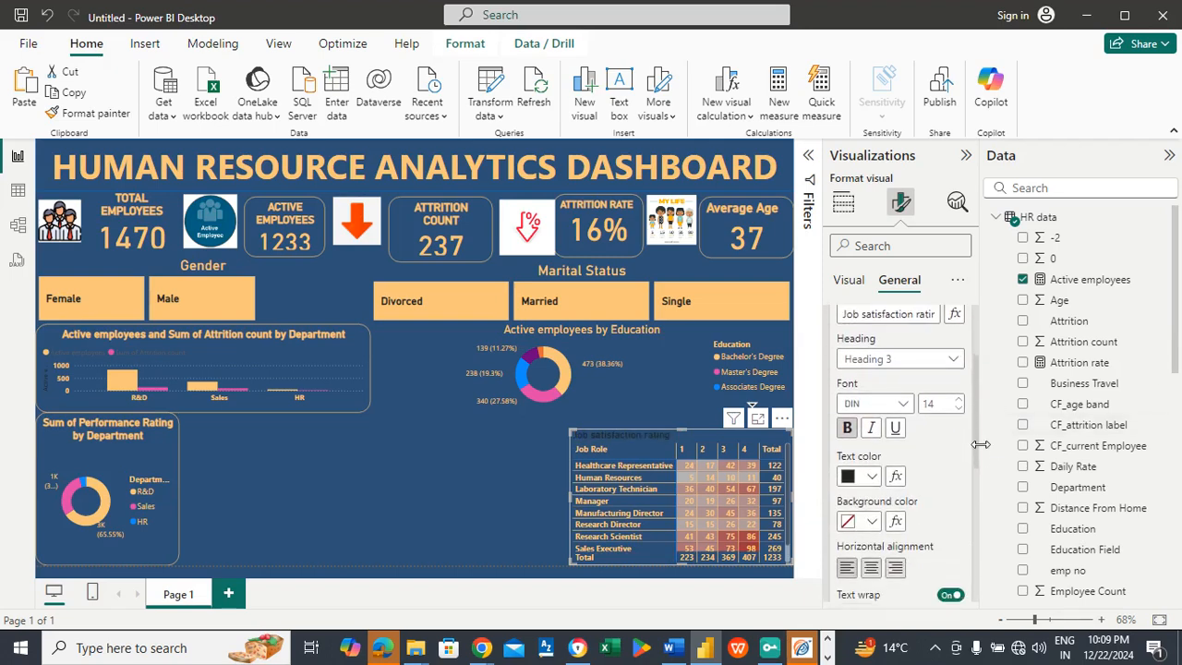
left_click(871, 569)
left_click(871, 477)
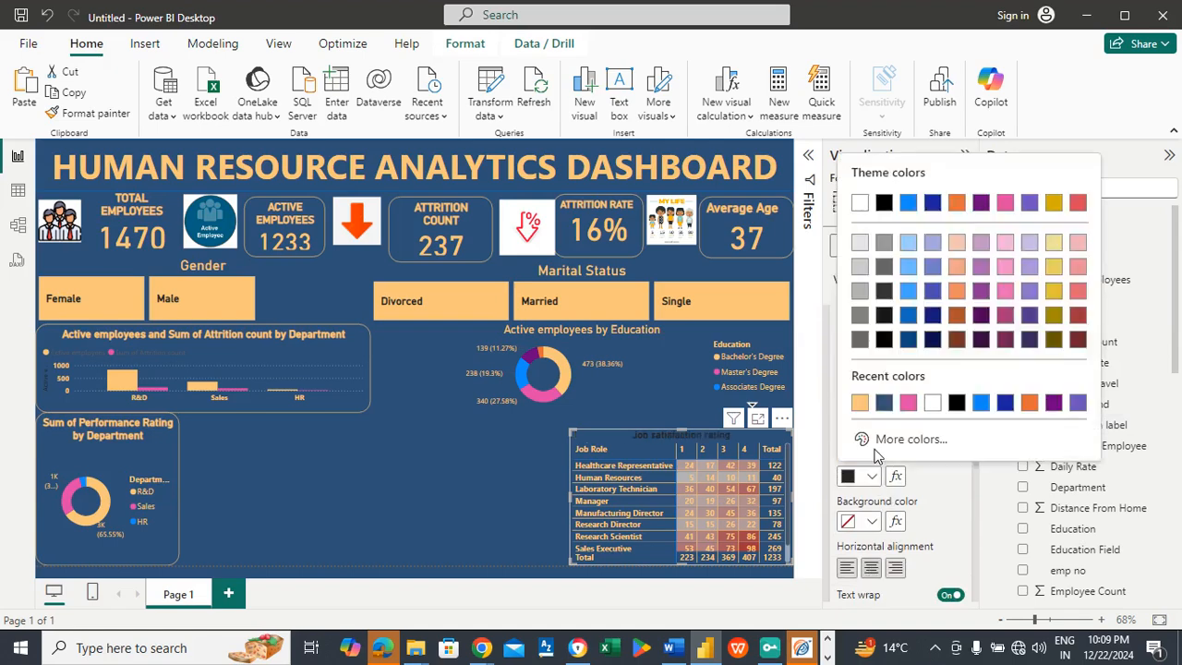
left_click(858, 403)
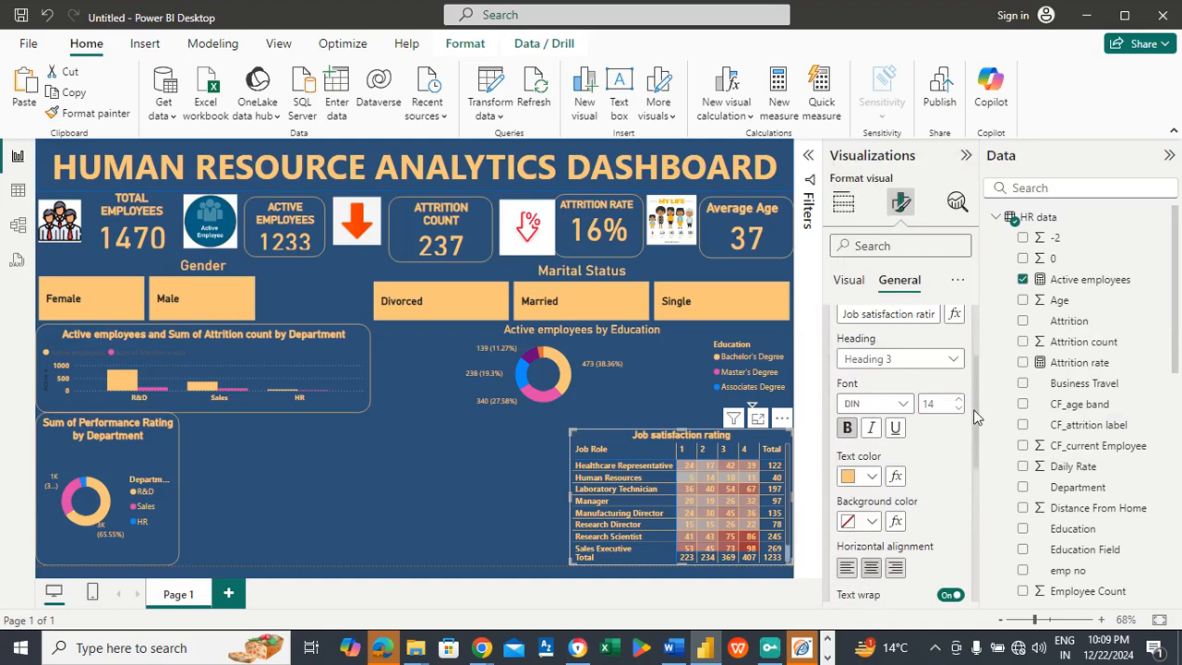
Step: Turn on the matrix's visual border in light orange (#FAC67A) with 20 px rounded corners
left_click_drag(977, 446, 965, 575)
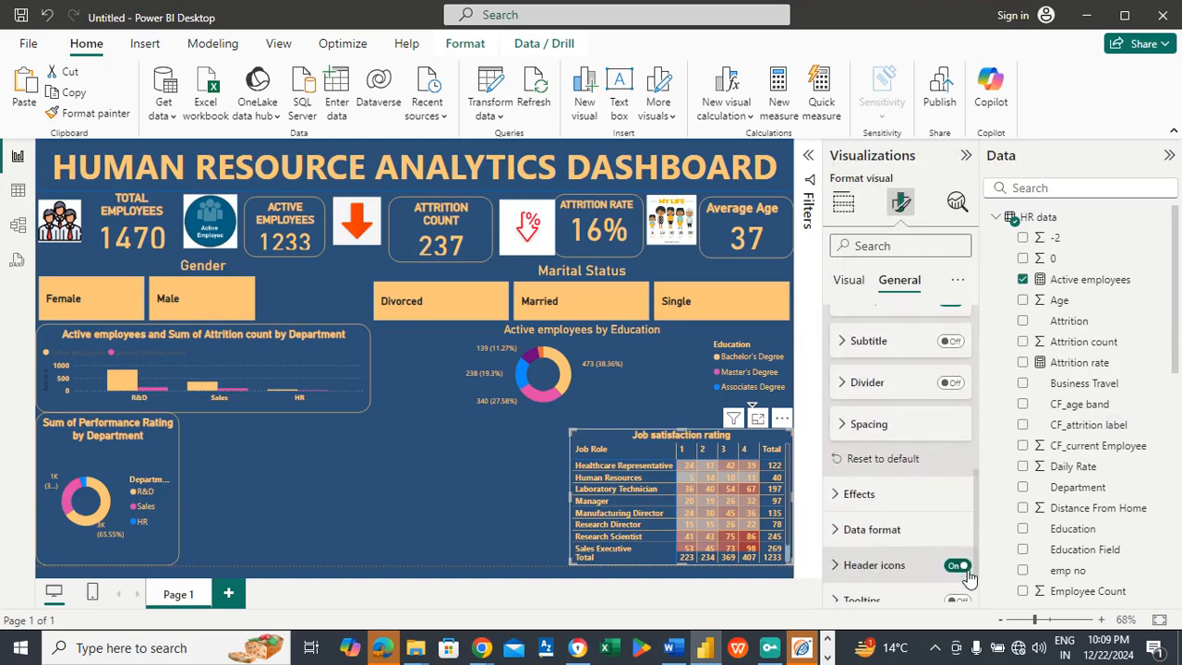
left_click(878, 496)
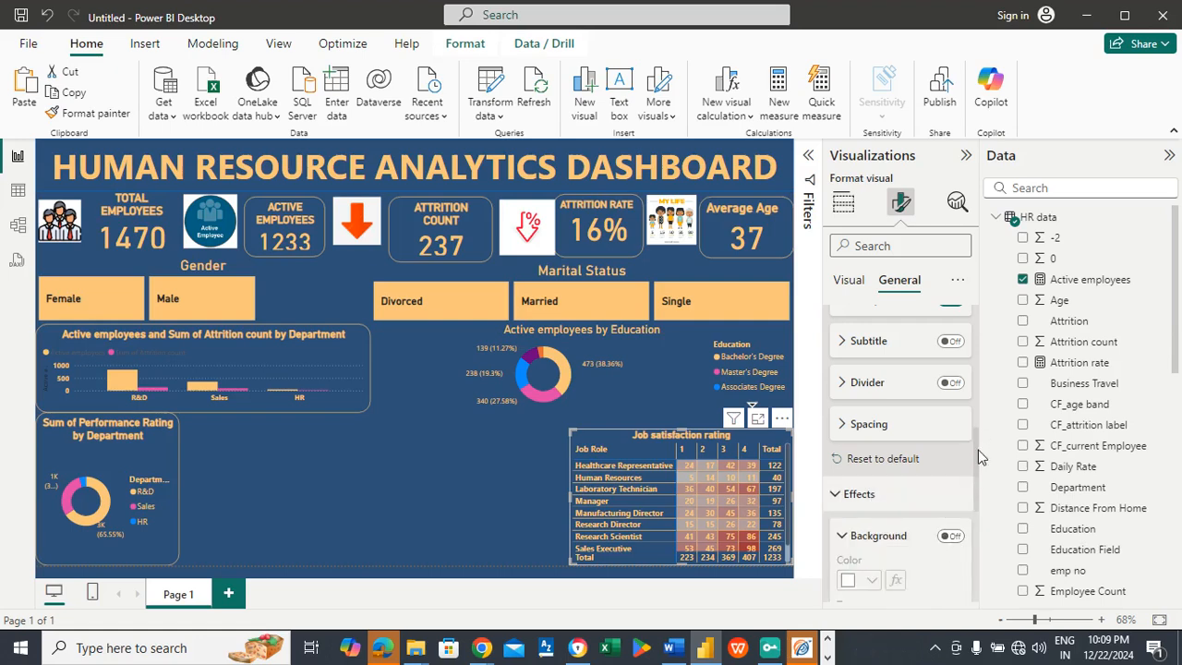
left_click_drag(975, 457, 975, 492)
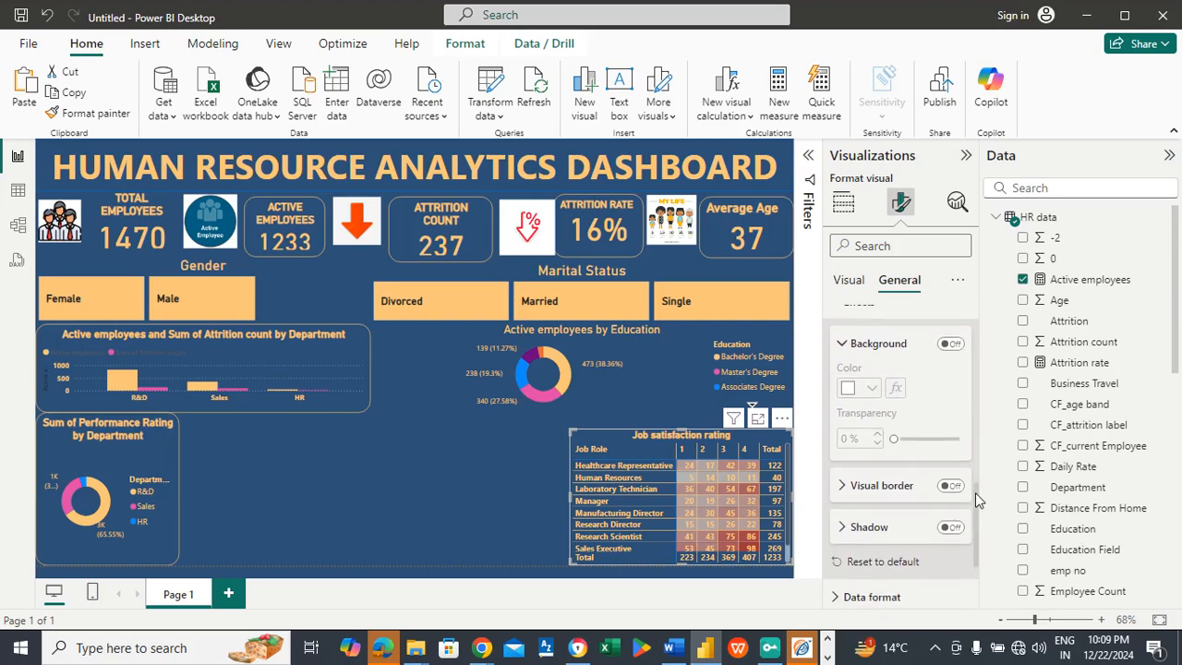
left_click(951, 530)
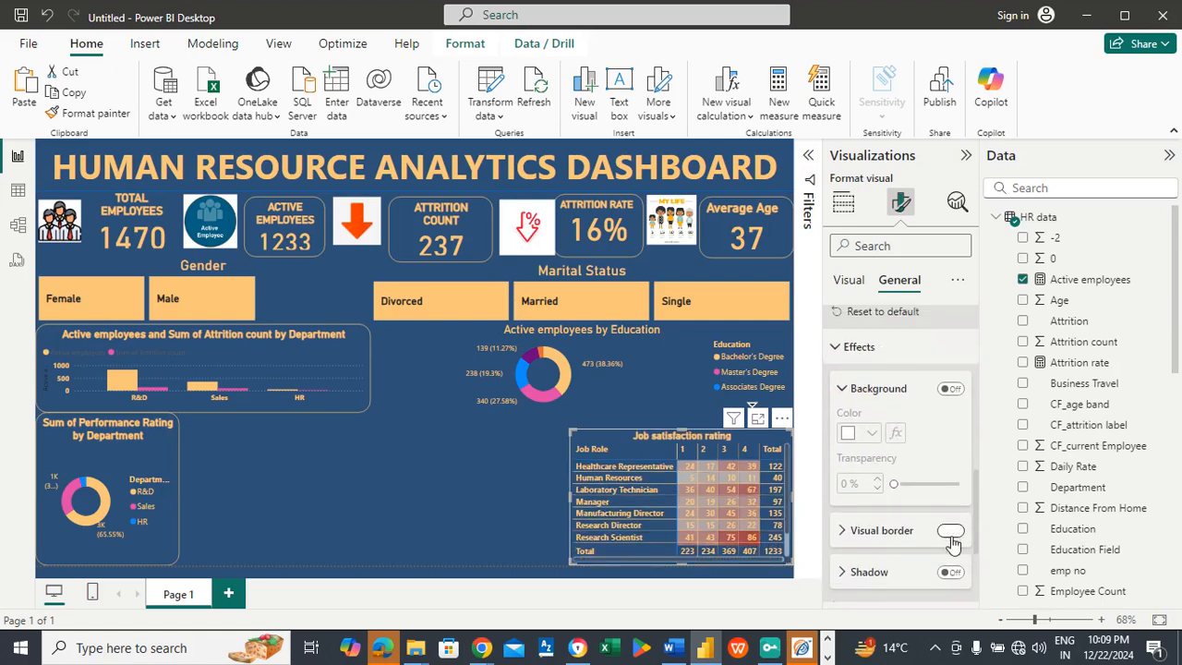
left_click(895, 535)
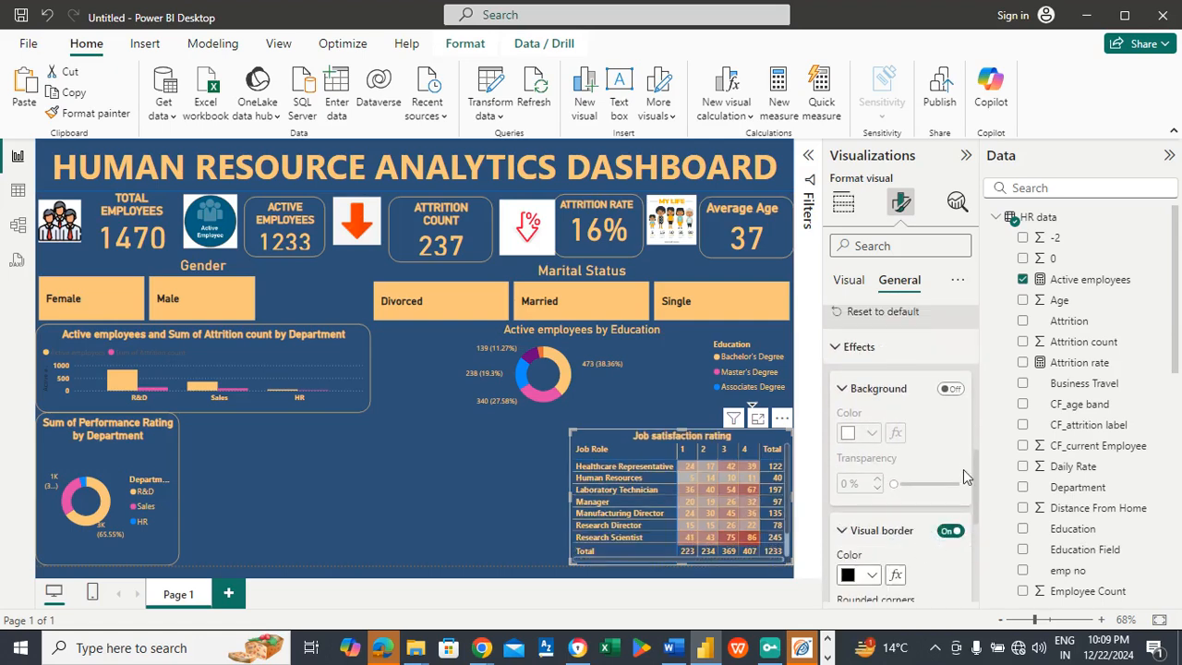
left_click_drag(977, 463, 986, 509)
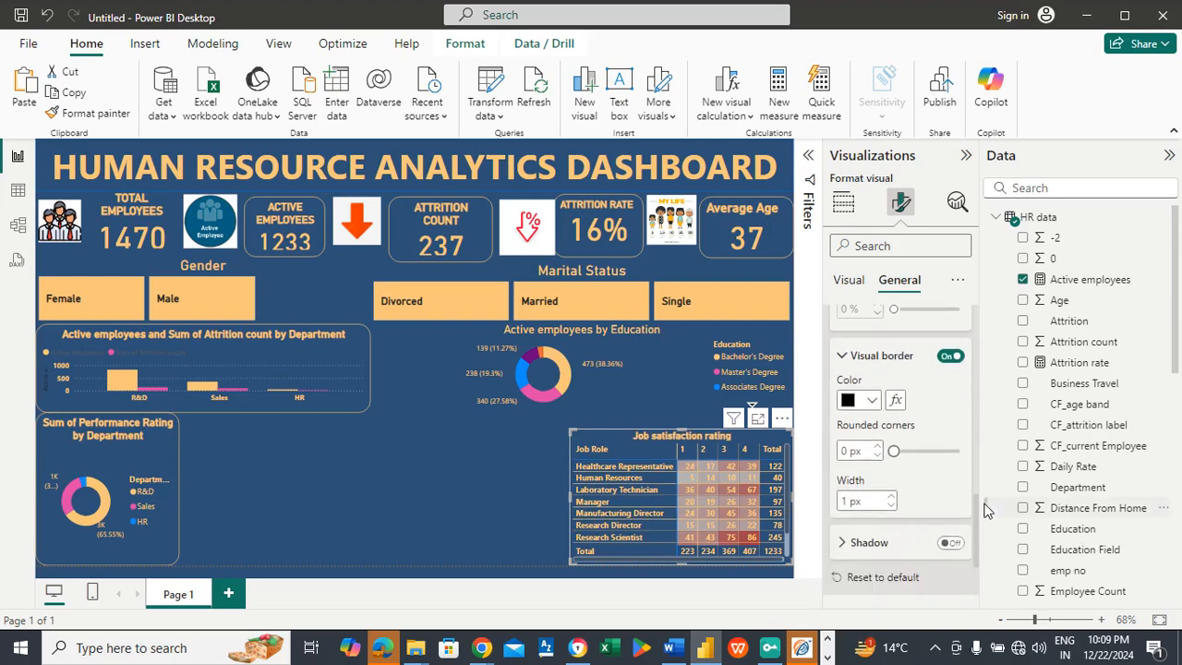
left_click(872, 400)
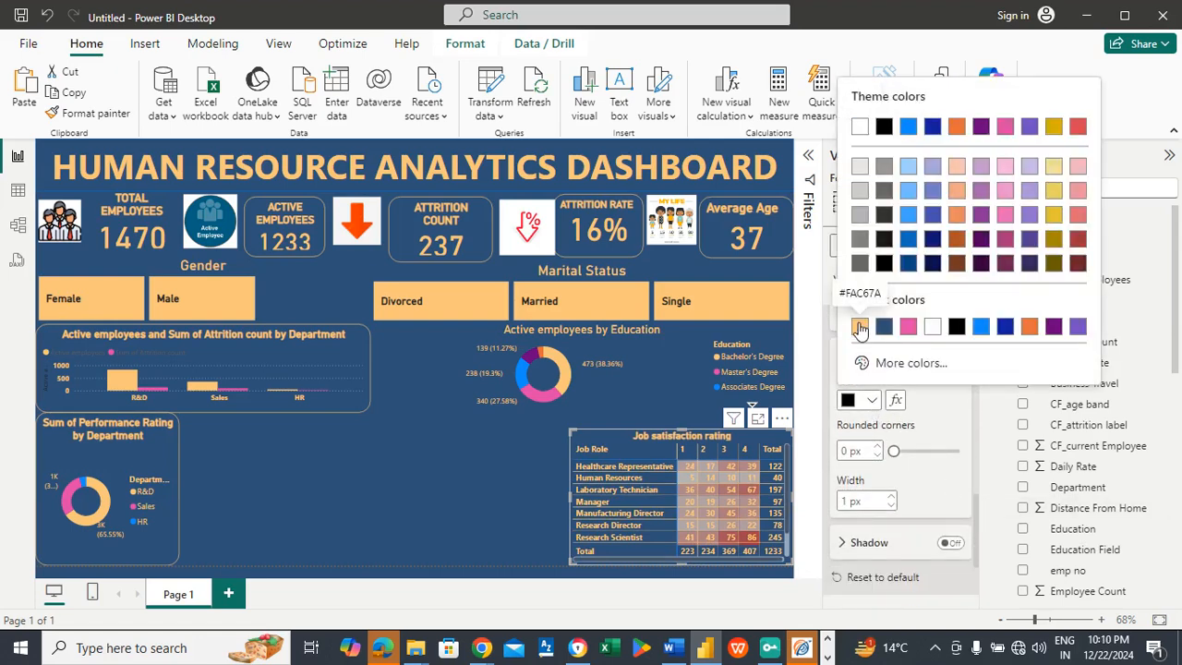
left_click(859, 328)
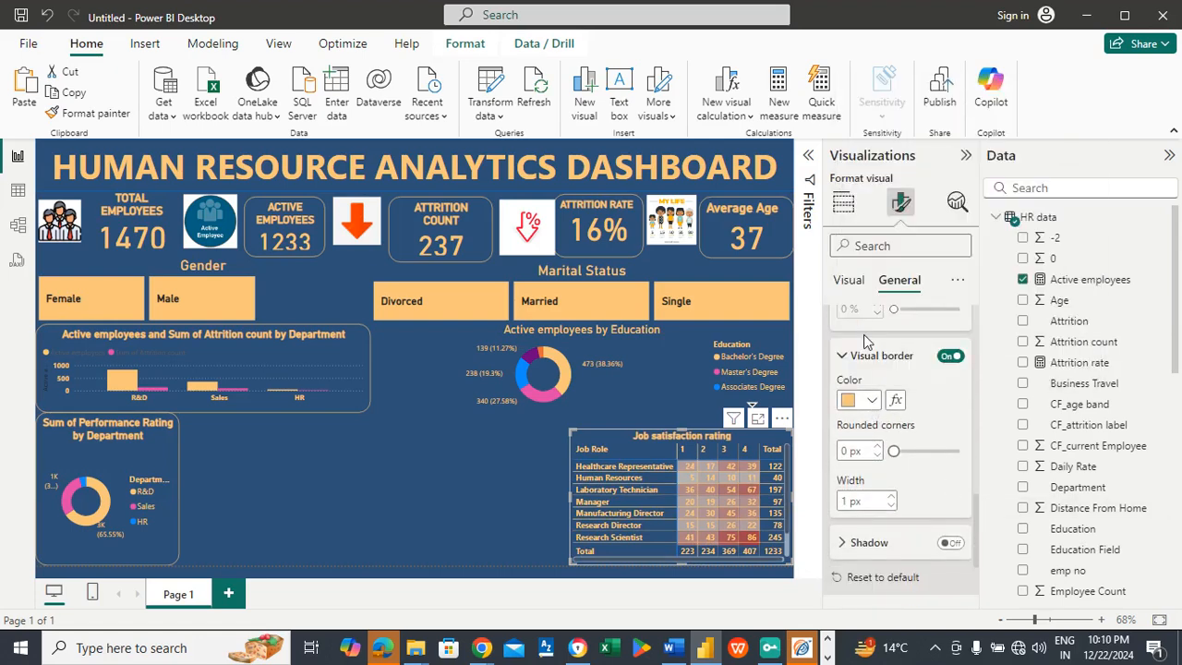
left_click(847, 449)
type("20")
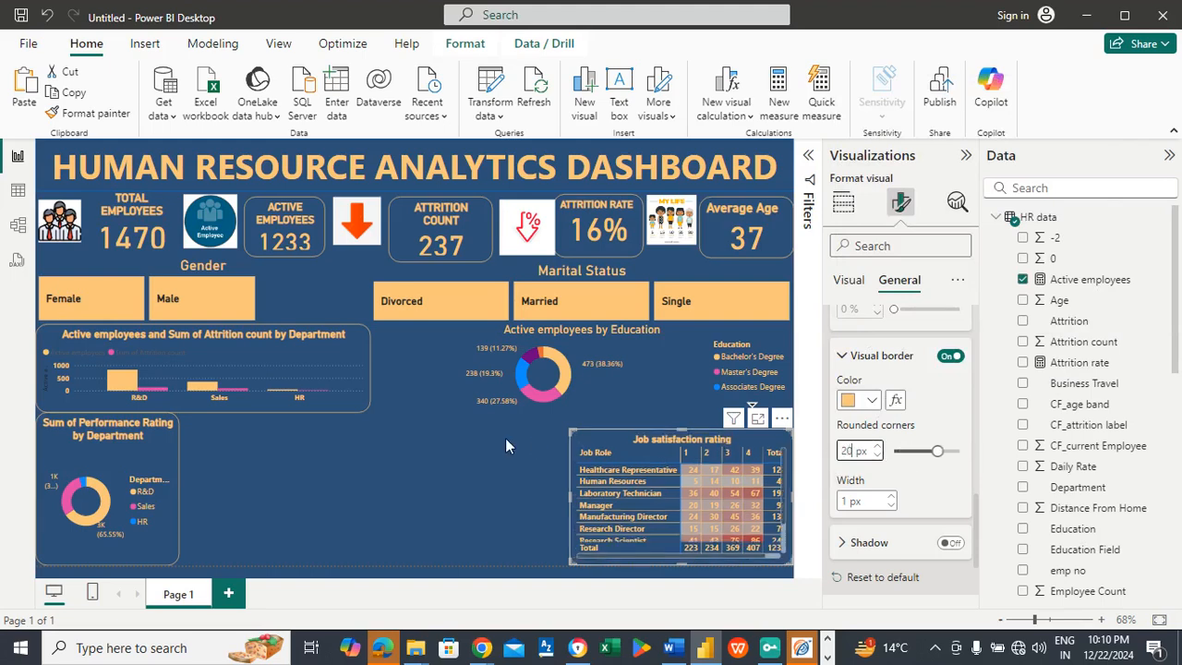
left_click(438, 438)
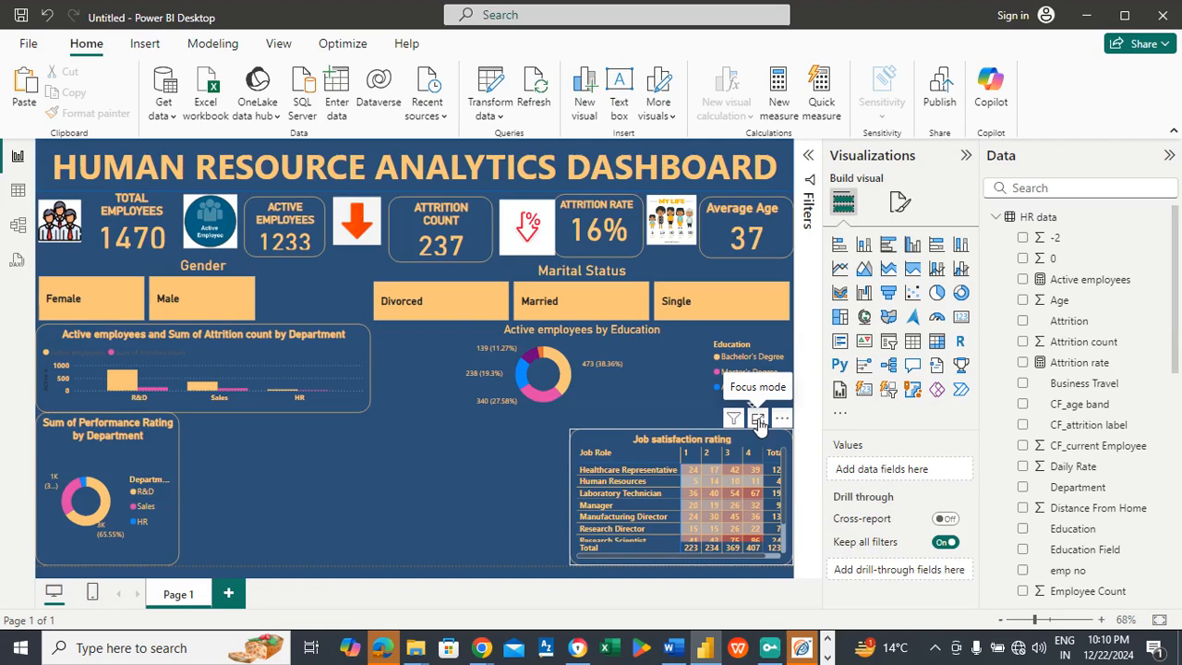
Step: Examine the job satisfaction matrix in focus mode and return to the report page
left_click(758, 419)
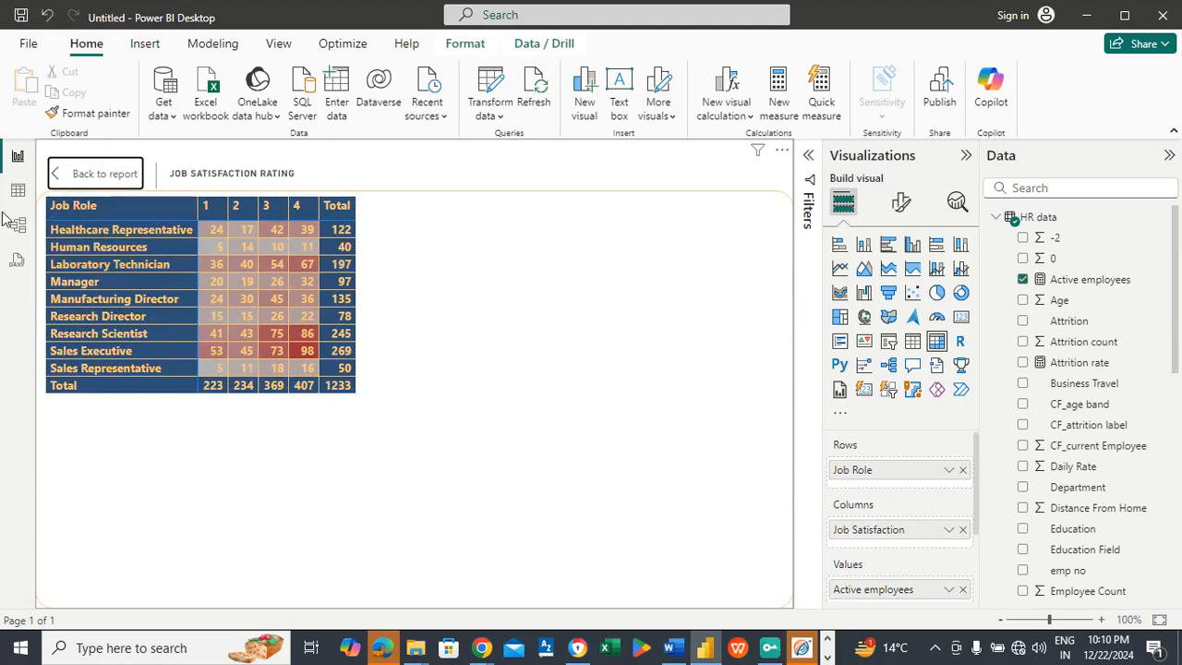
left_click(81, 176)
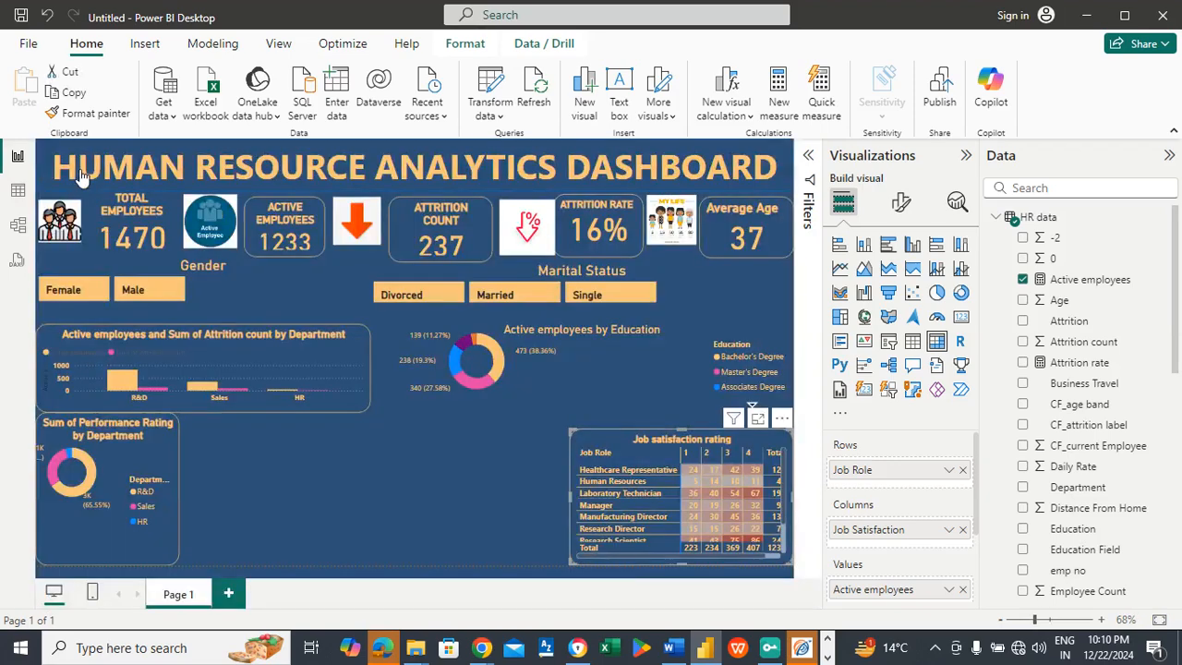
left_click(364, 459)
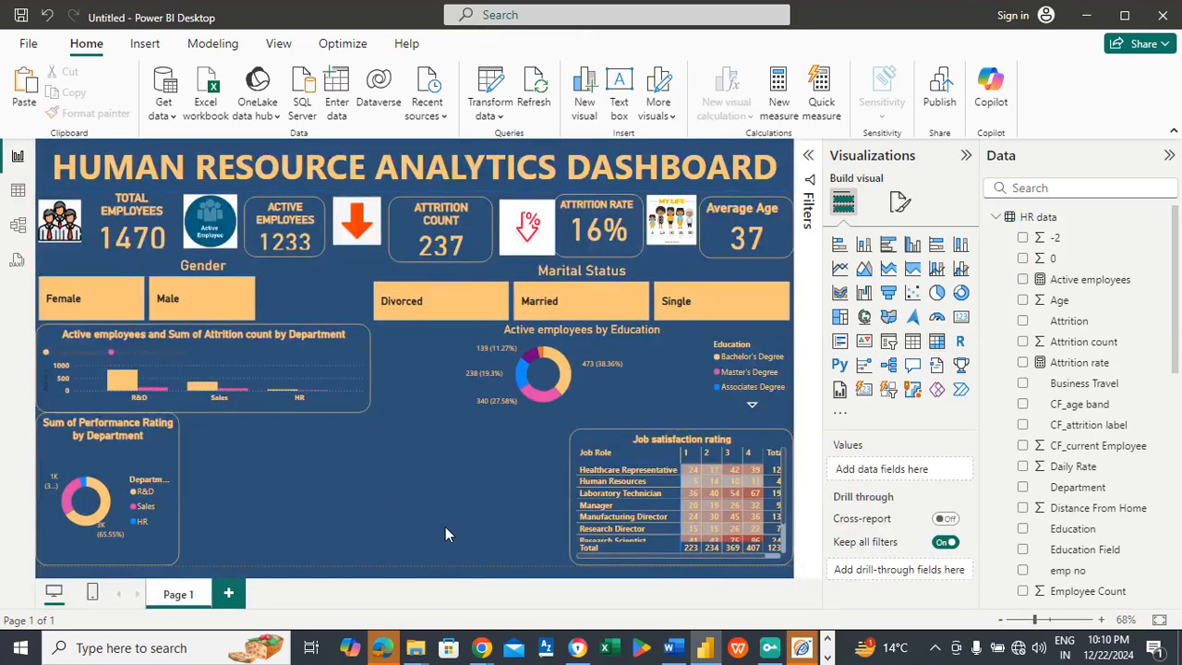
Step: Check the chart list in Word, then add a clustered bar chart in Power BI, sized to fit beside the performance rating donut
mouse_move(675, 650)
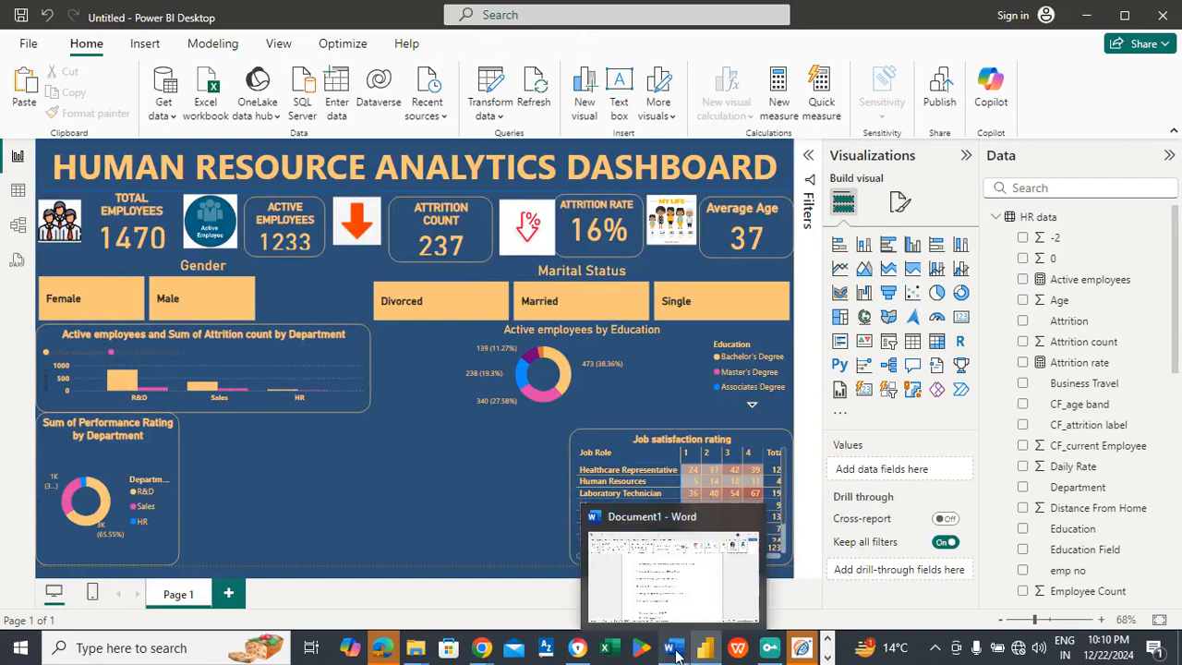
left_click(689, 596)
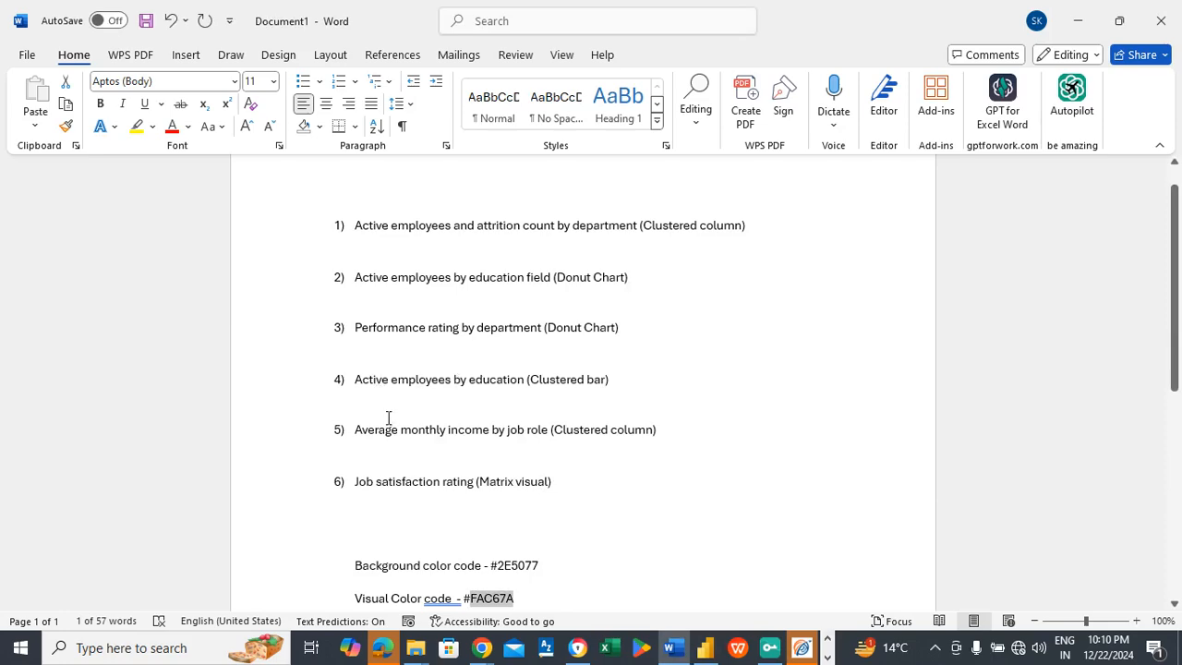
key("alt+Tab")
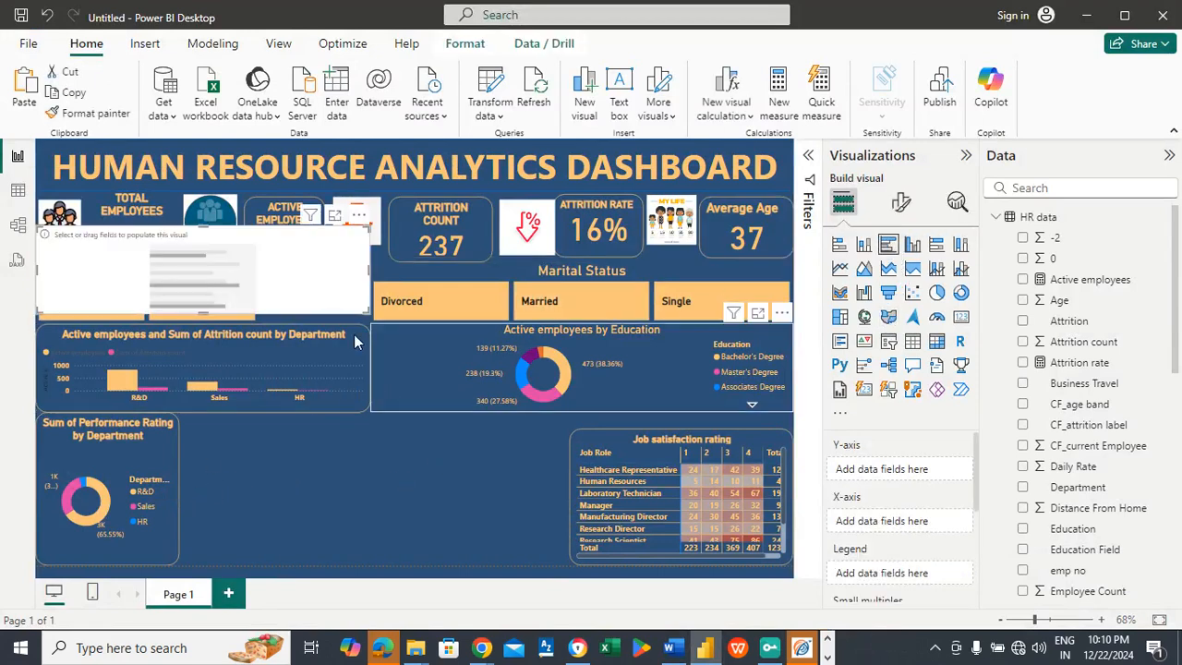
left_click_drag(295, 256, 442, 500)
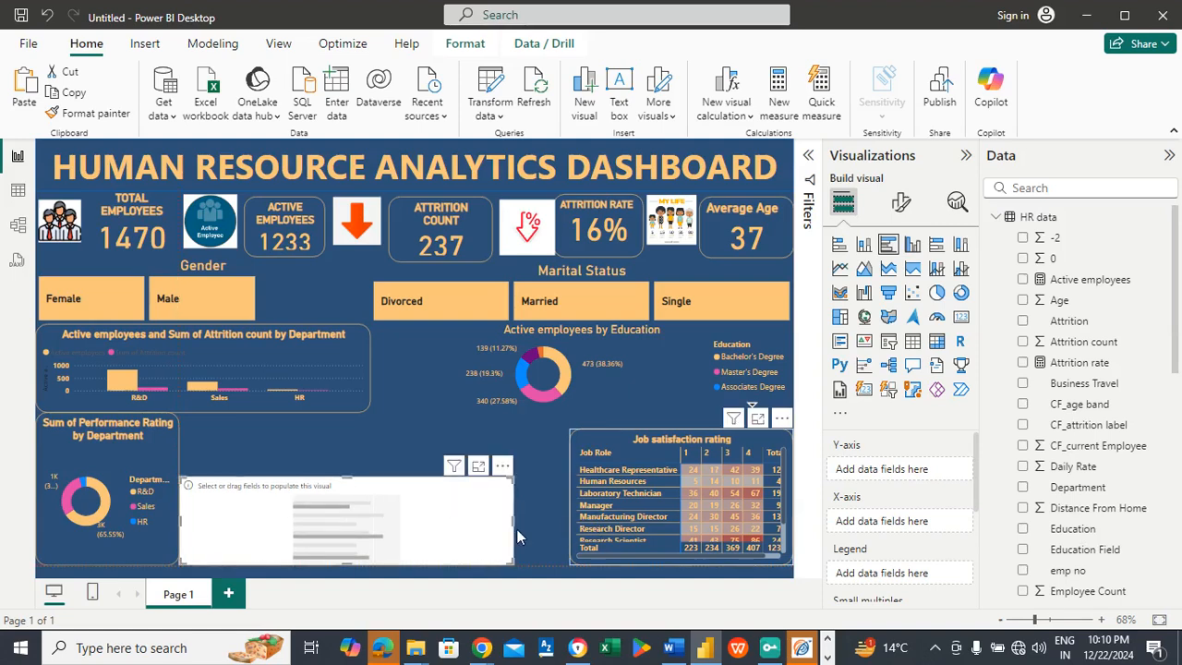
left_click_drag(511, 520, 412, 524)
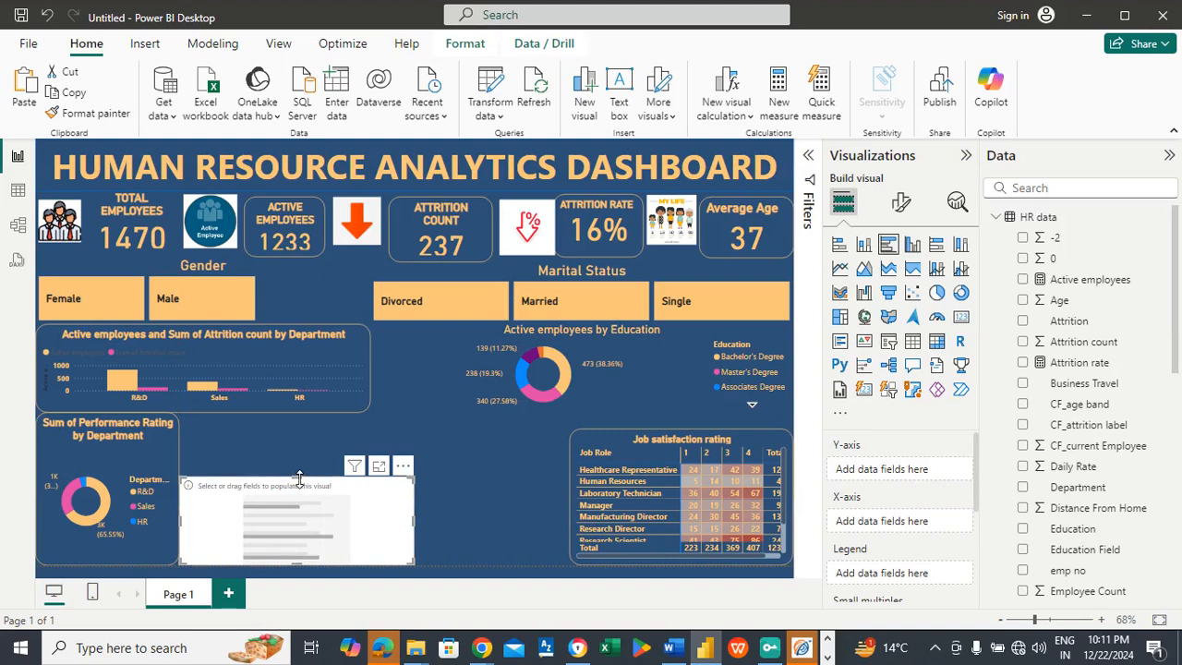
left_click_drag(297, 477, 297, 414)
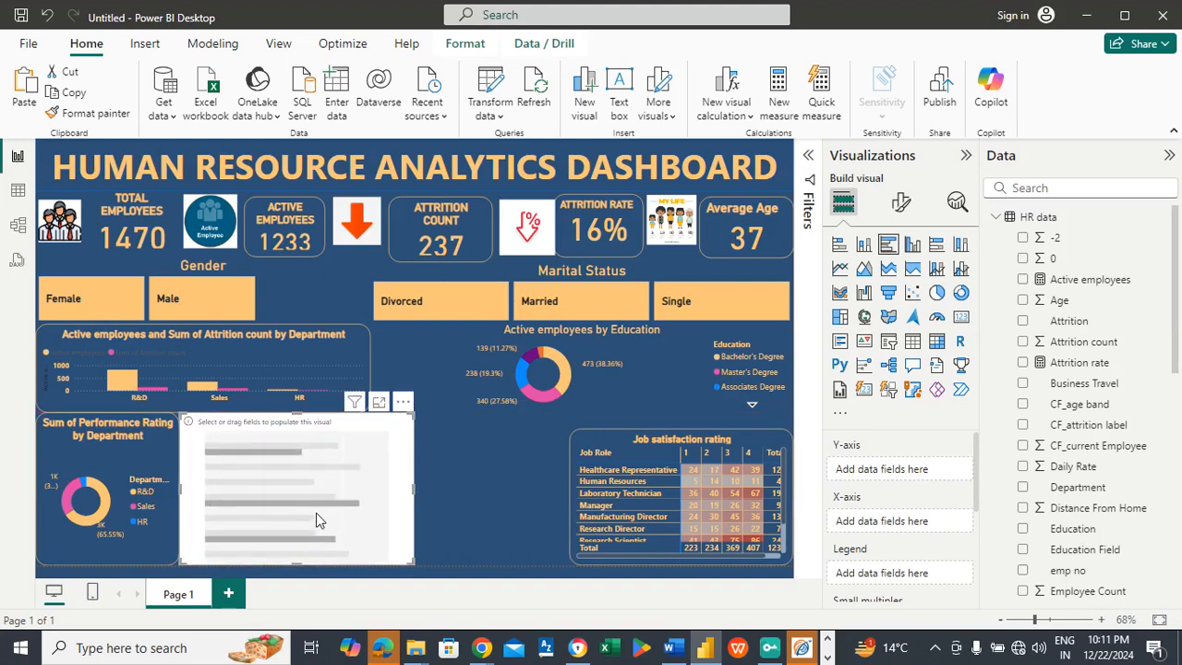
Step: Recheck the Word list and fill the bar chart with Education on the Y-axis and Active employees on the X-axis
key("alt+Tab")
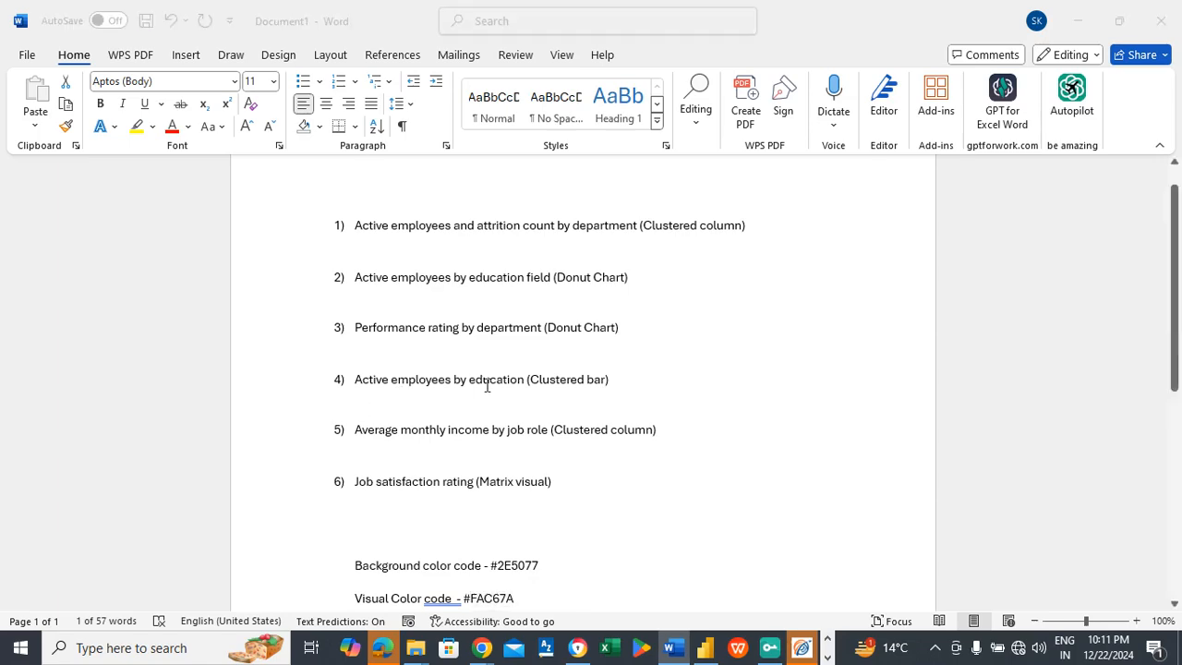
key("alt+Tab")
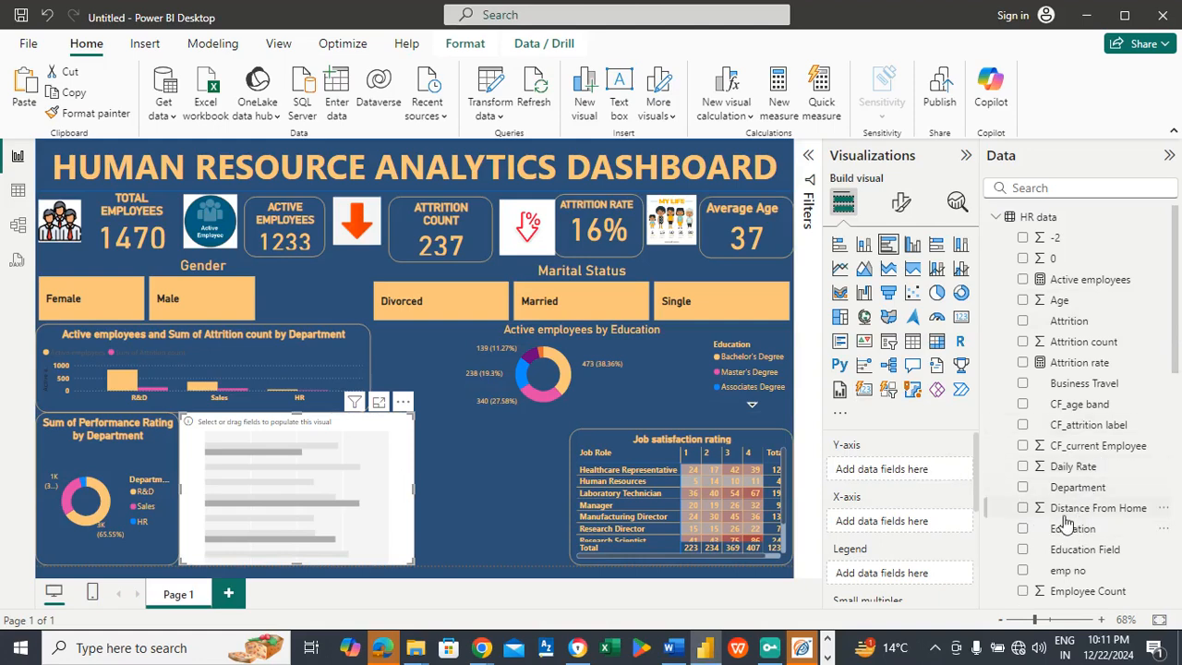
left_click_drag(1069, 535, 893, 473)
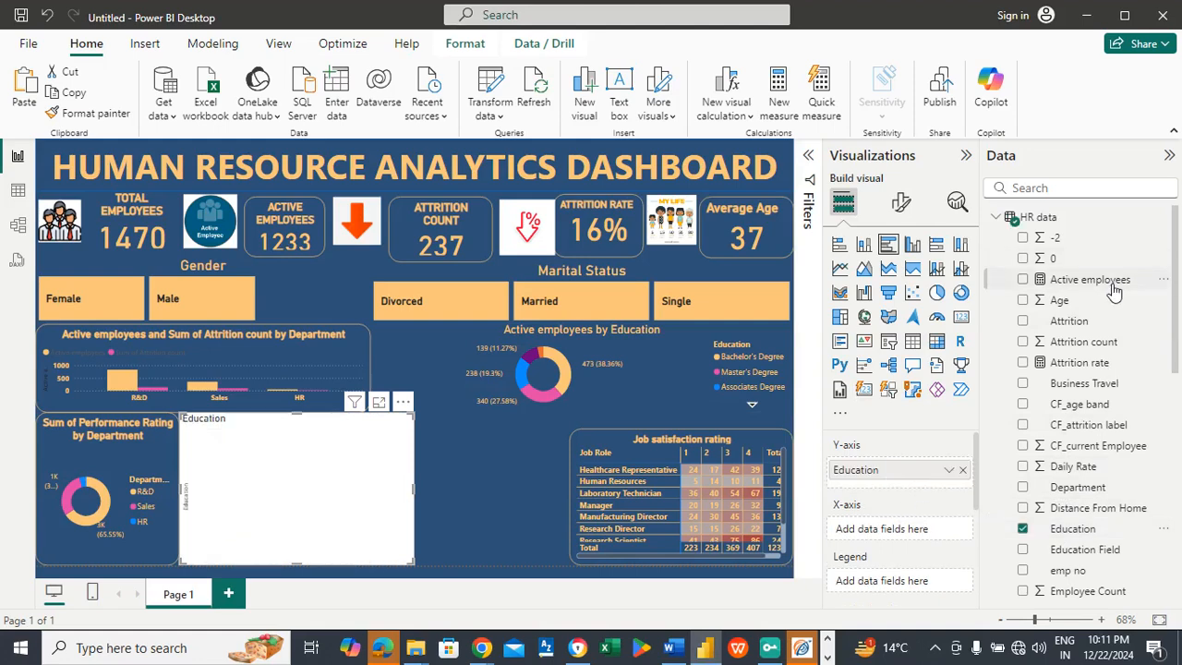
left_click_drag(1114, 291, 930, 532)
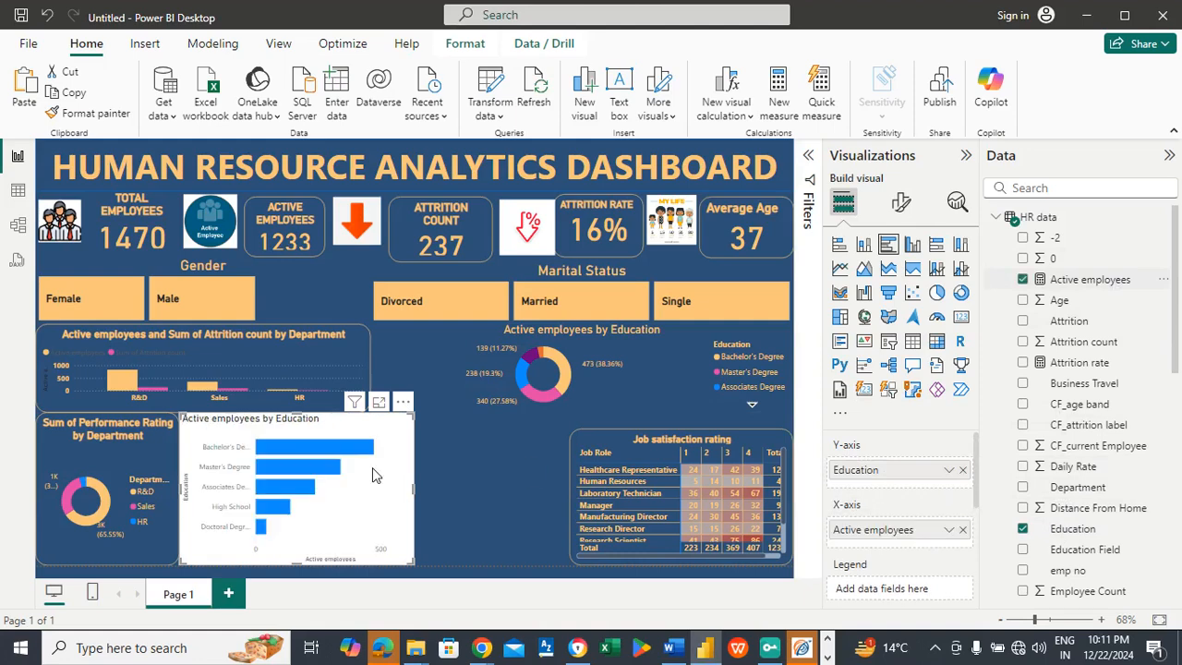
Step: Turn off the background of the Active employees by Education bar chart
left_click(902, 203)
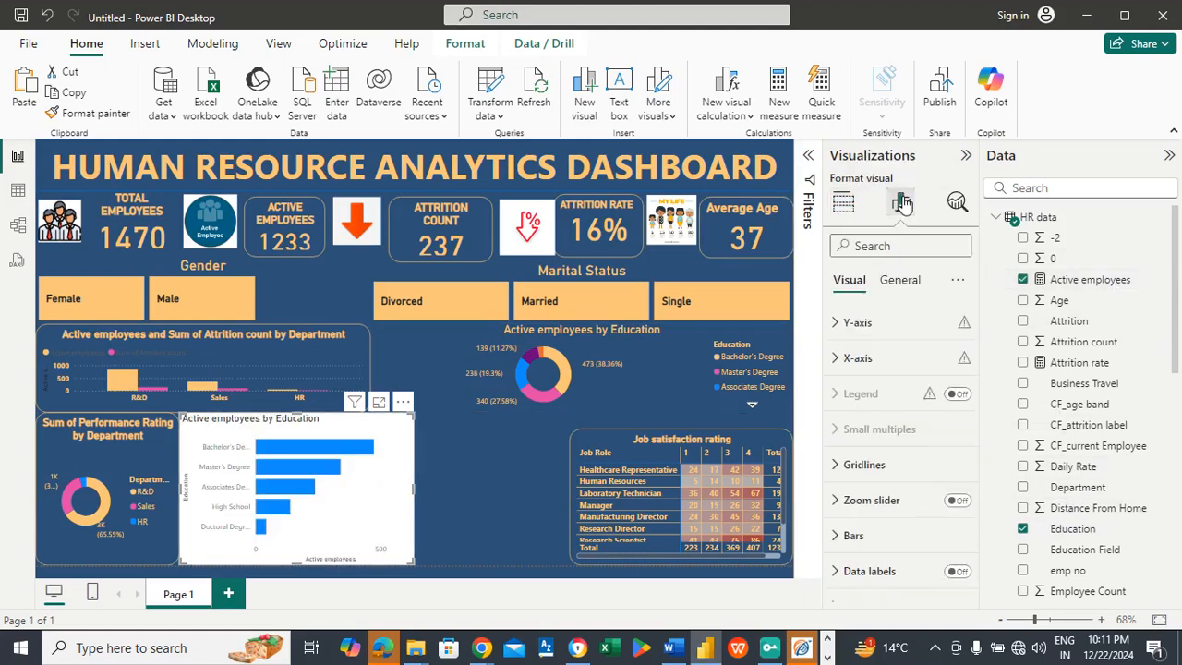
left_click(910, 280)
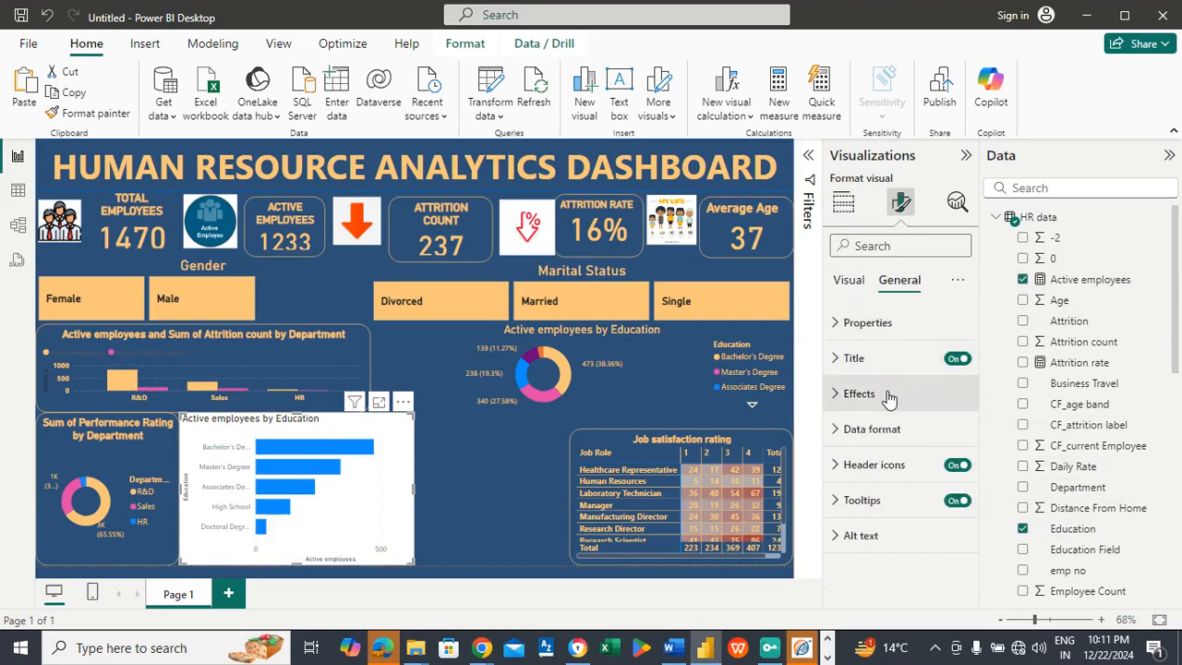
left_click(888, 397)
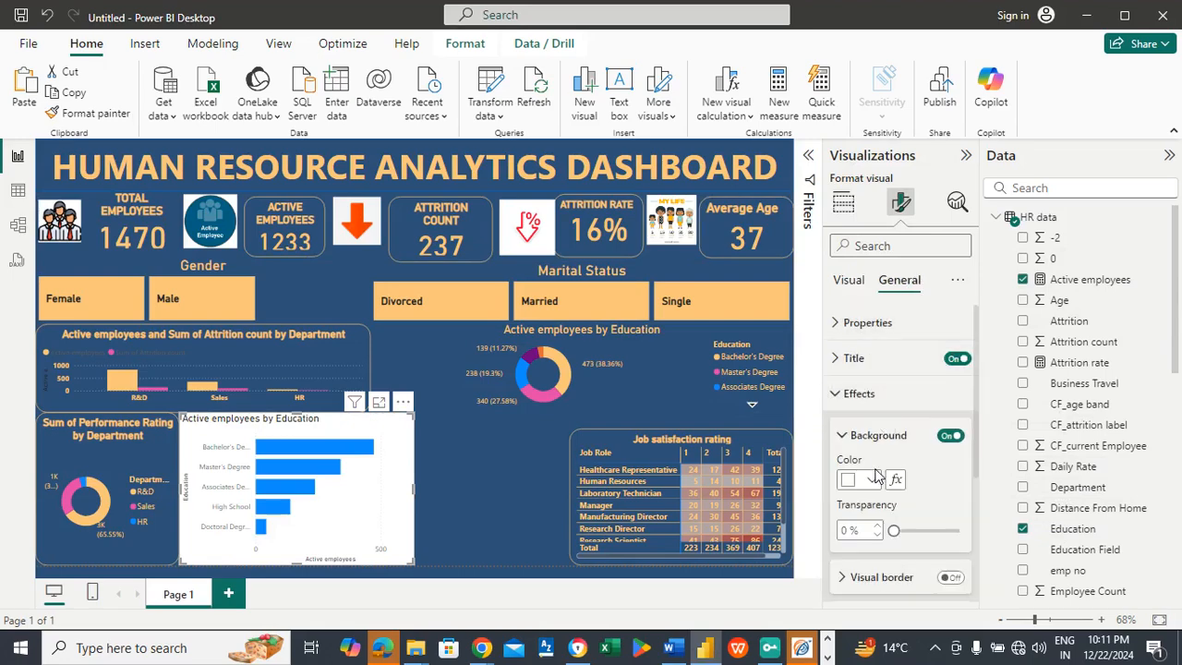
left_click(949, 436)
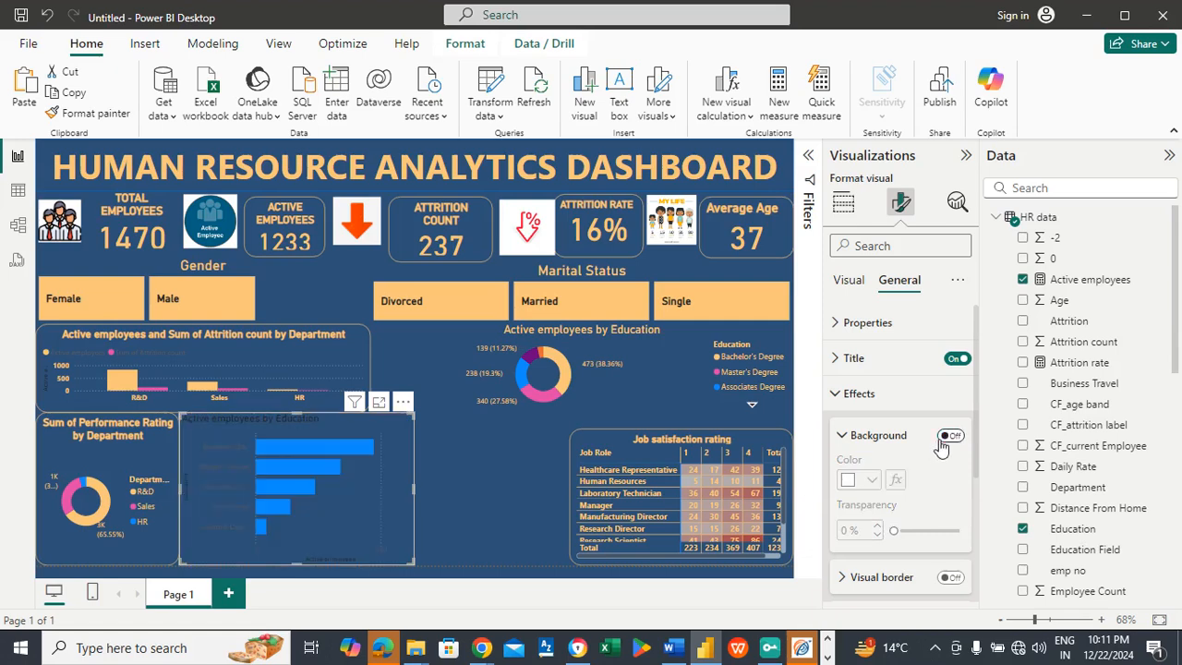
left_click(875, 435)
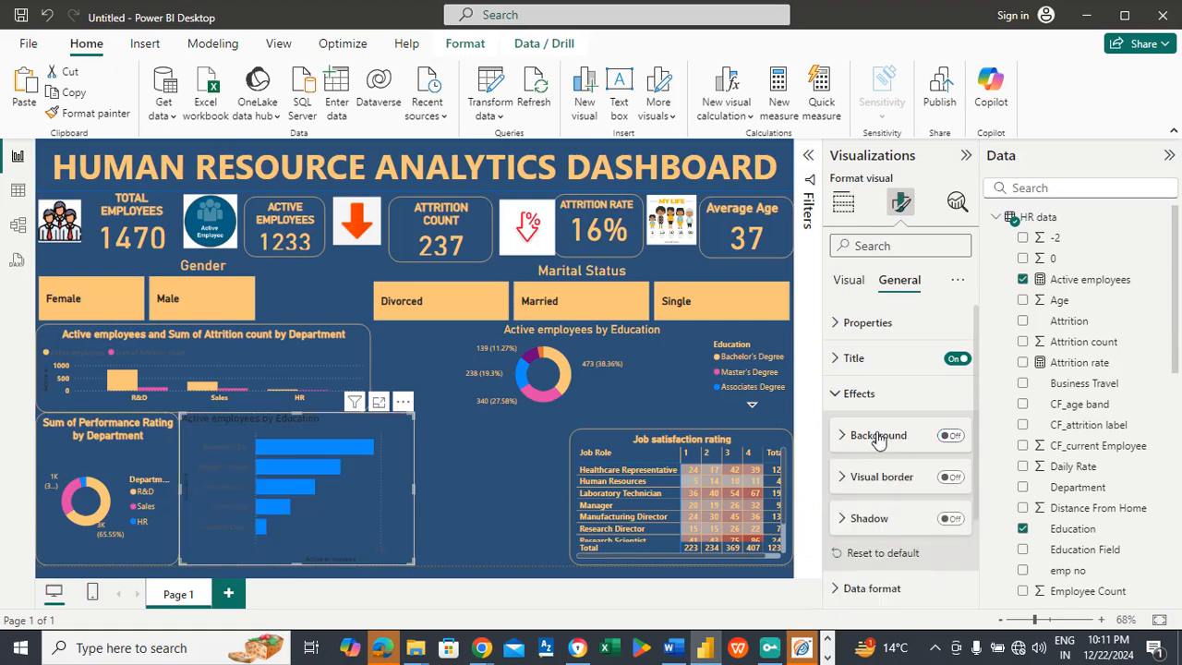
Step: Turn on the education bar chart's visual border in light orange (#FAC67A) with 20 px rounded corners
left_click(951, 475)
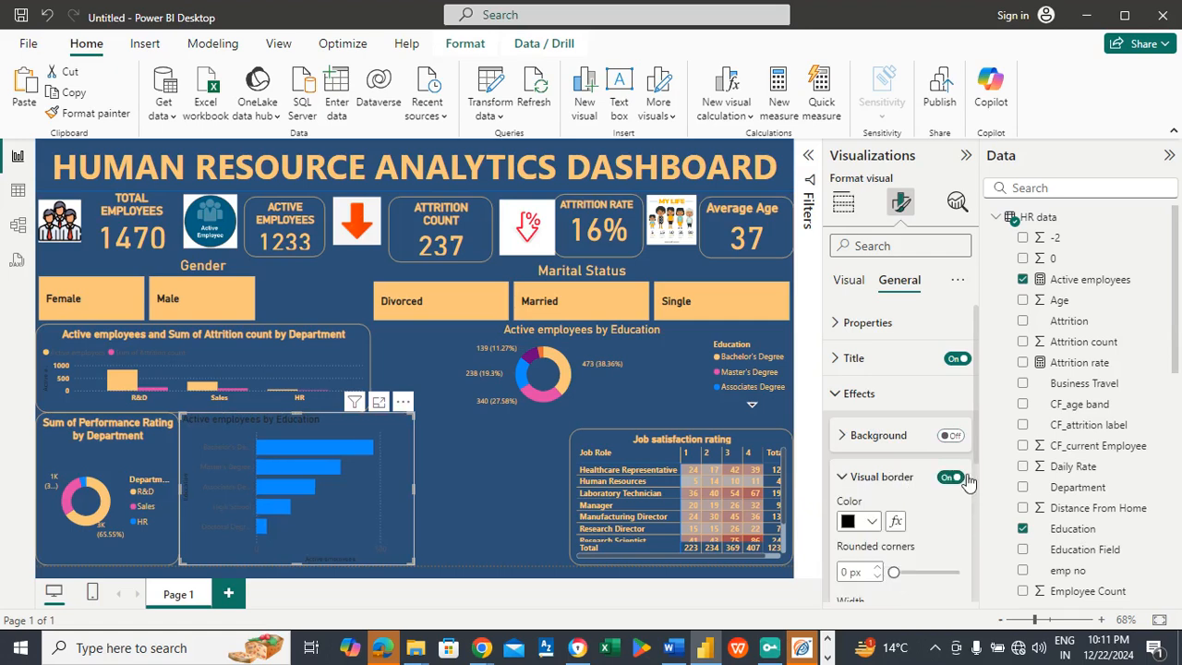
left_click_drag(975, 411, 977, 446)
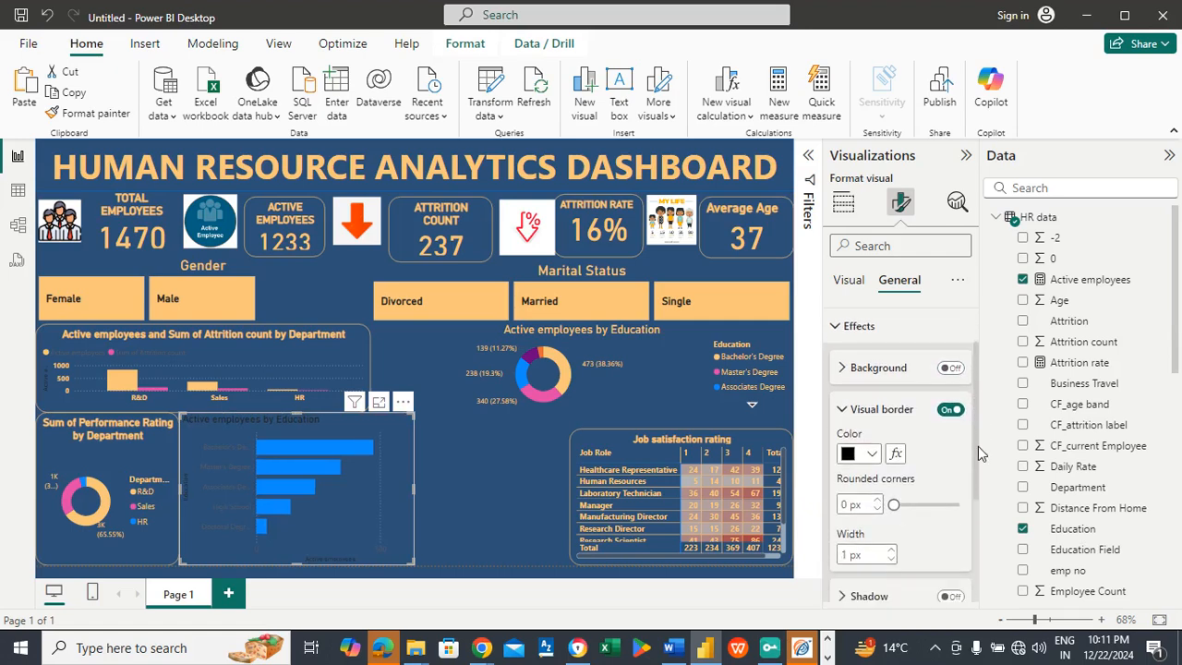
left_click(869, 461)
left_click(861, 384)
type("20")
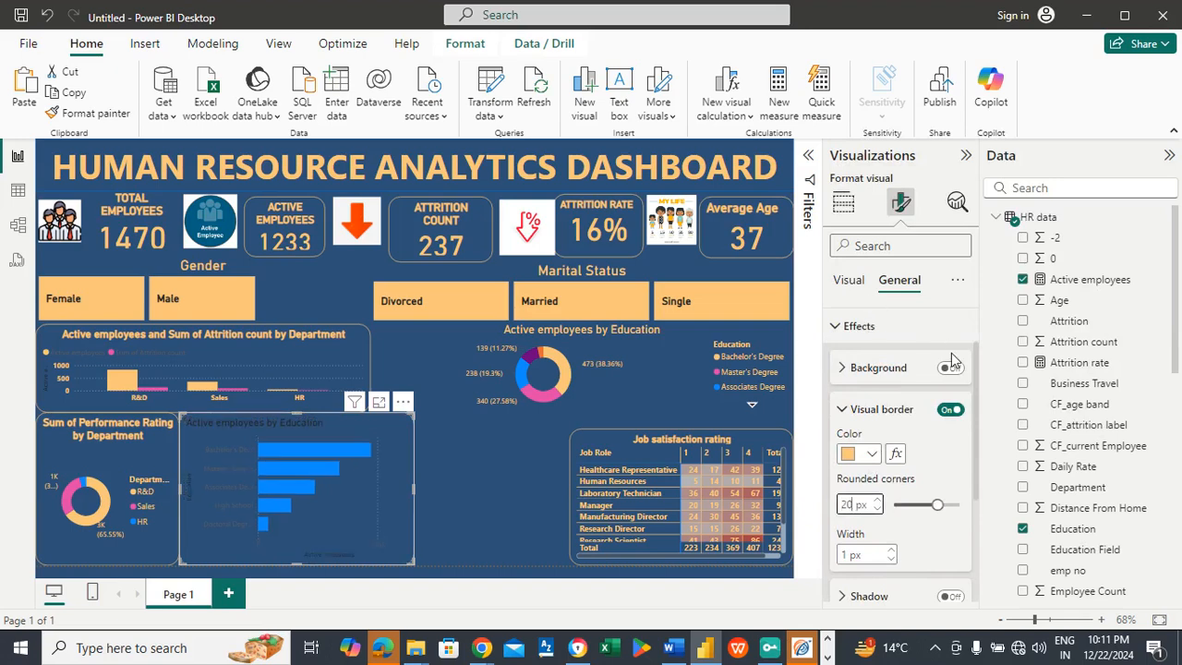
left_click(879, 409)
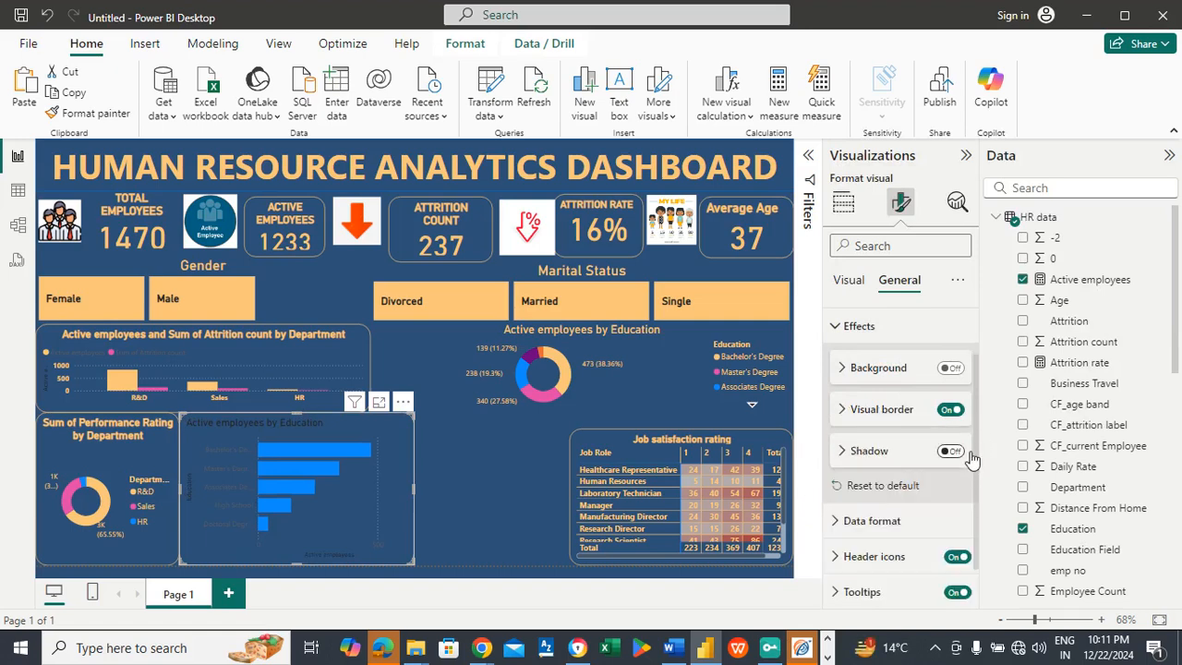
Step: Format the education bar chart's title as bold, centred, size 20 and light orange (#FAC67A)
scroll(973, 458, "up", 2)
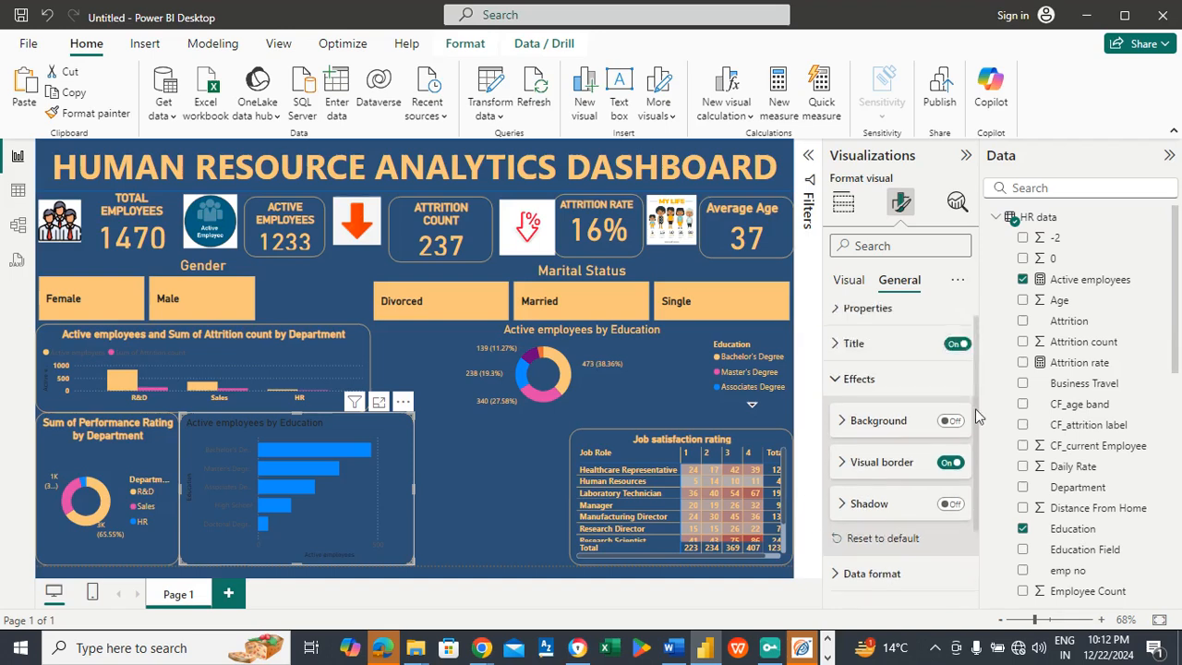
left_click(872, 358)
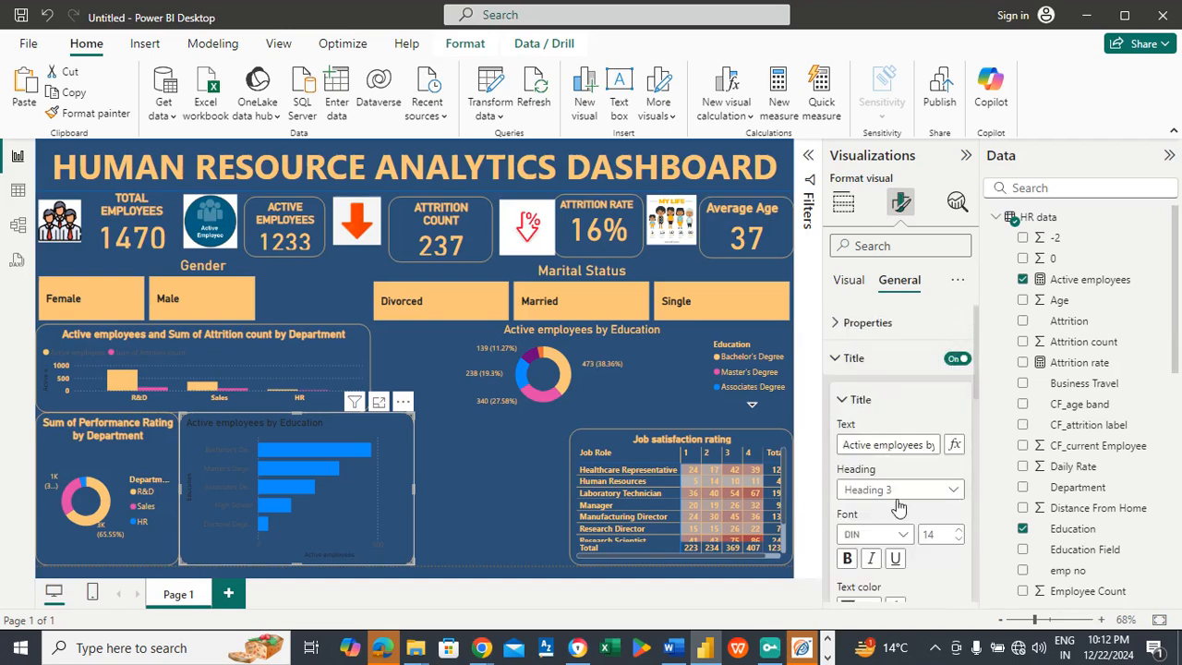
scroll(975, 404, "down", 1)
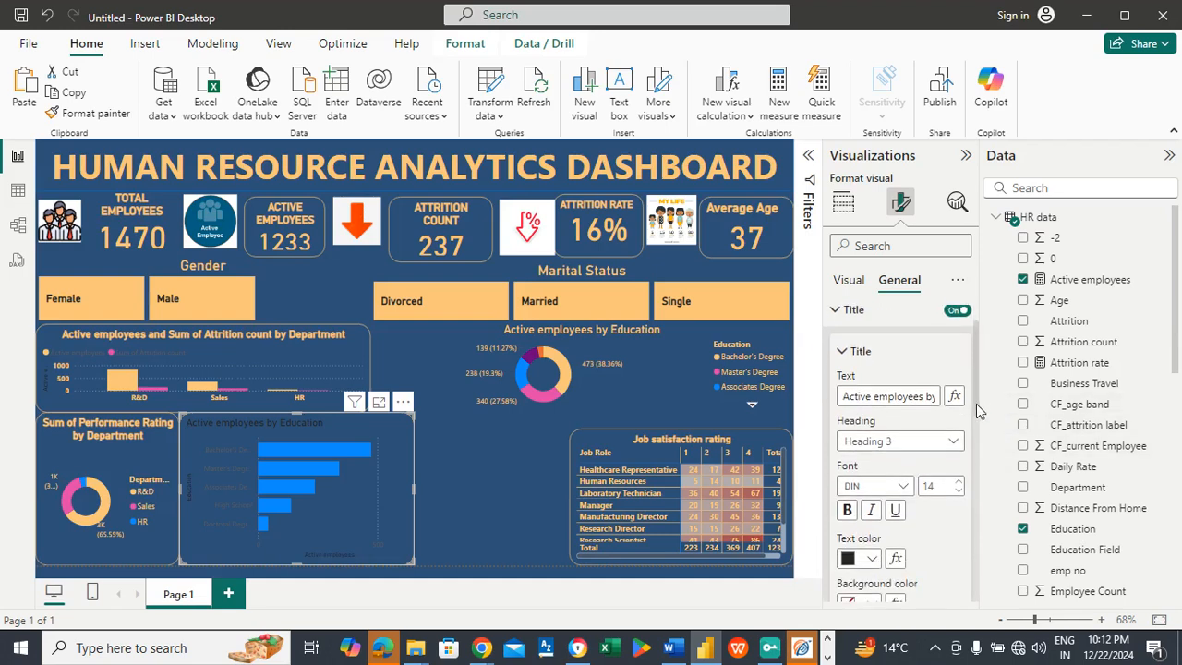
scroll(975, 406, "down", 2)
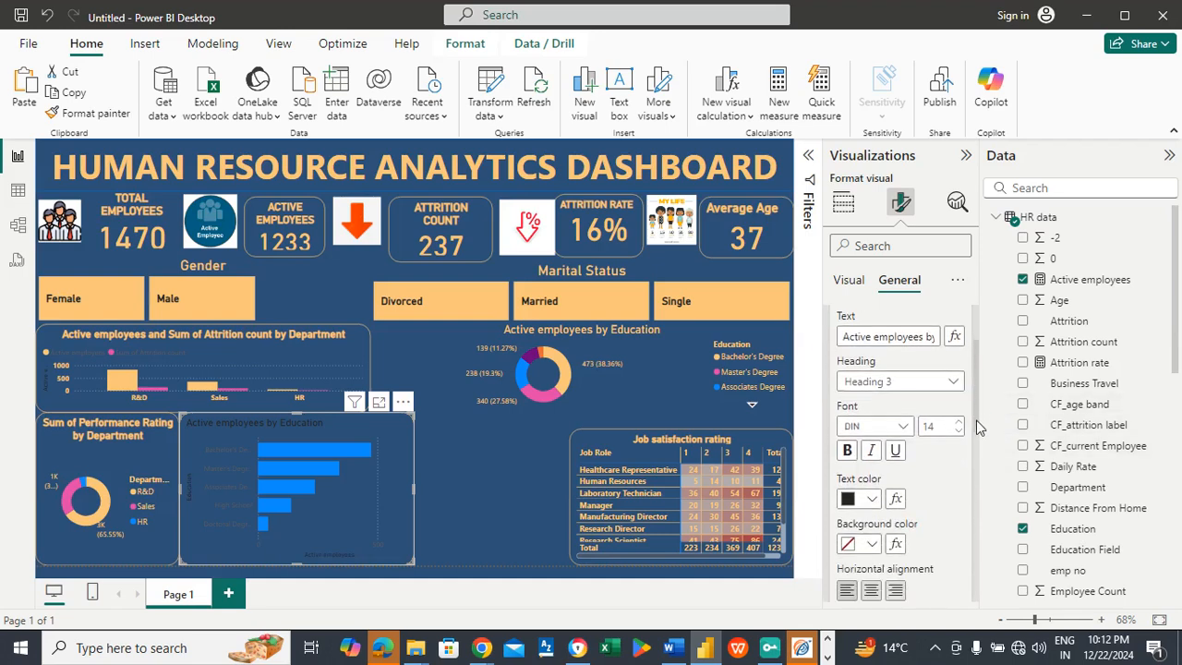
left_click(874, 492)
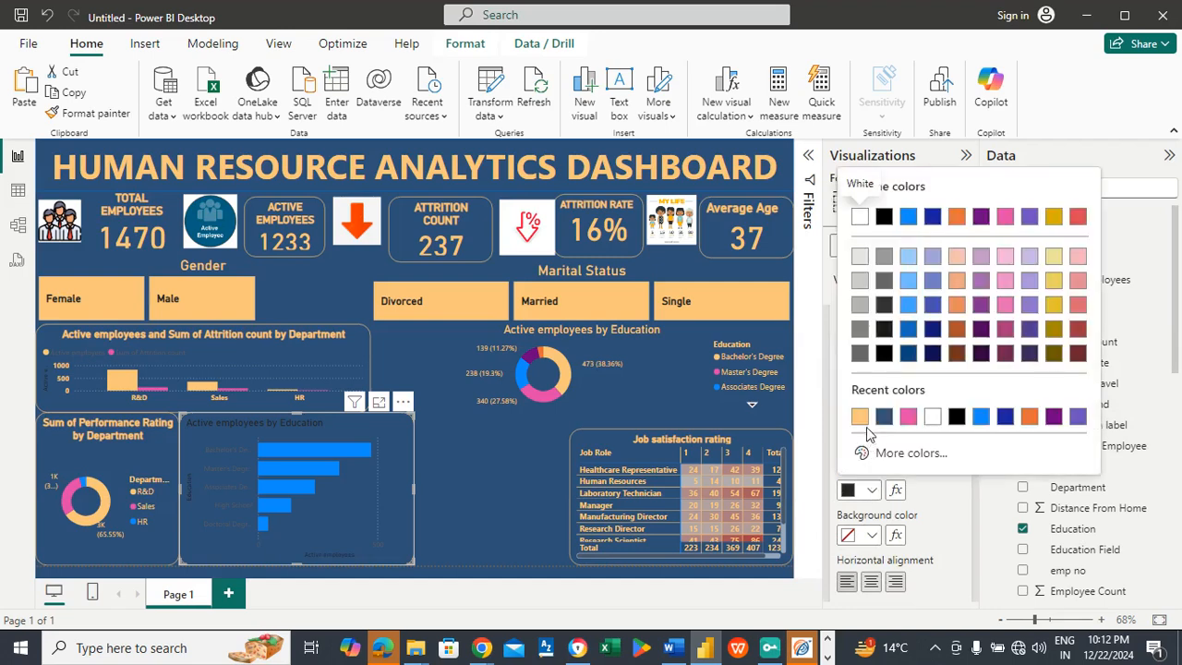
left_click(857, 417)
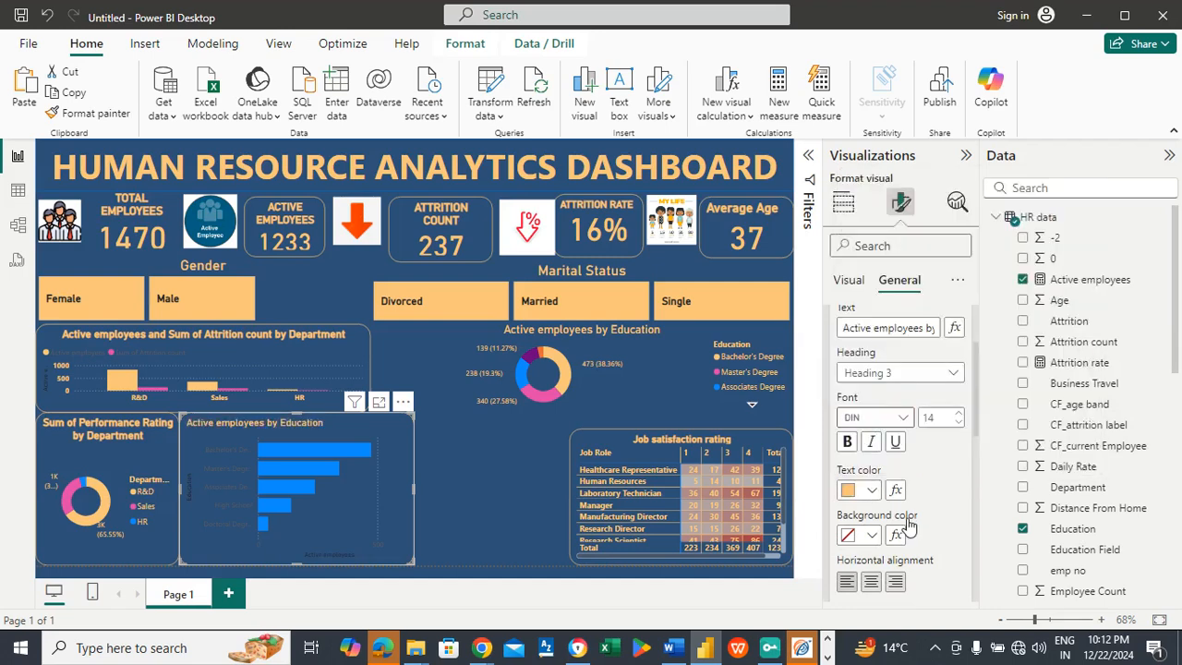
left_click(870, 582)
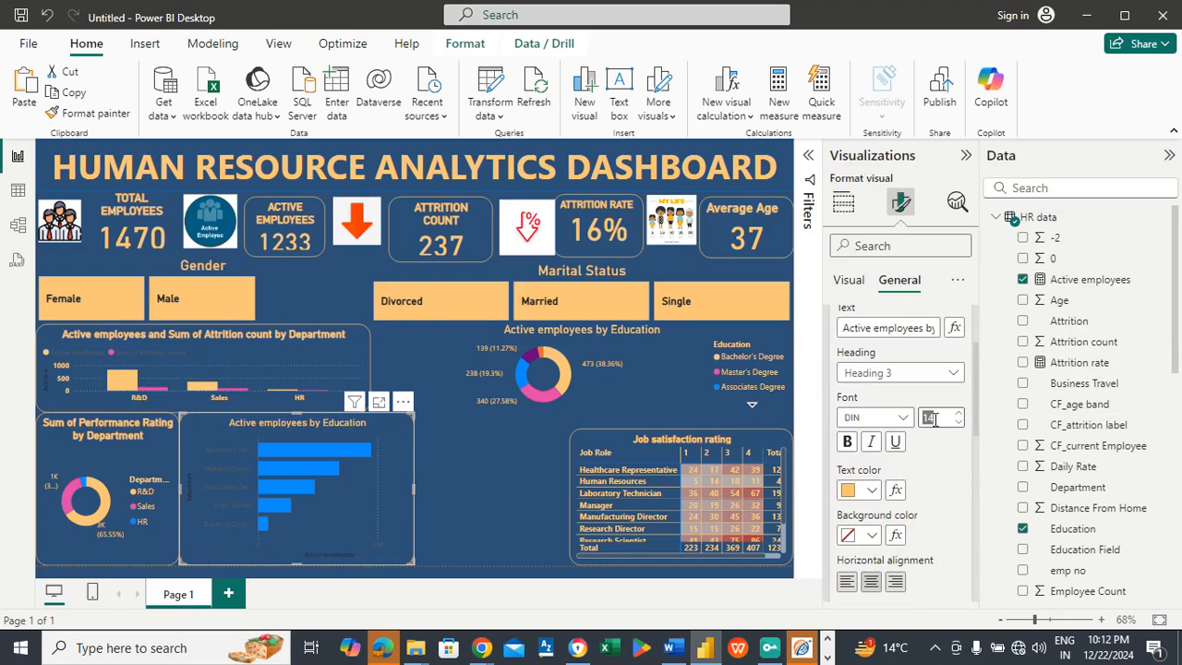
type("20")
key("Return")
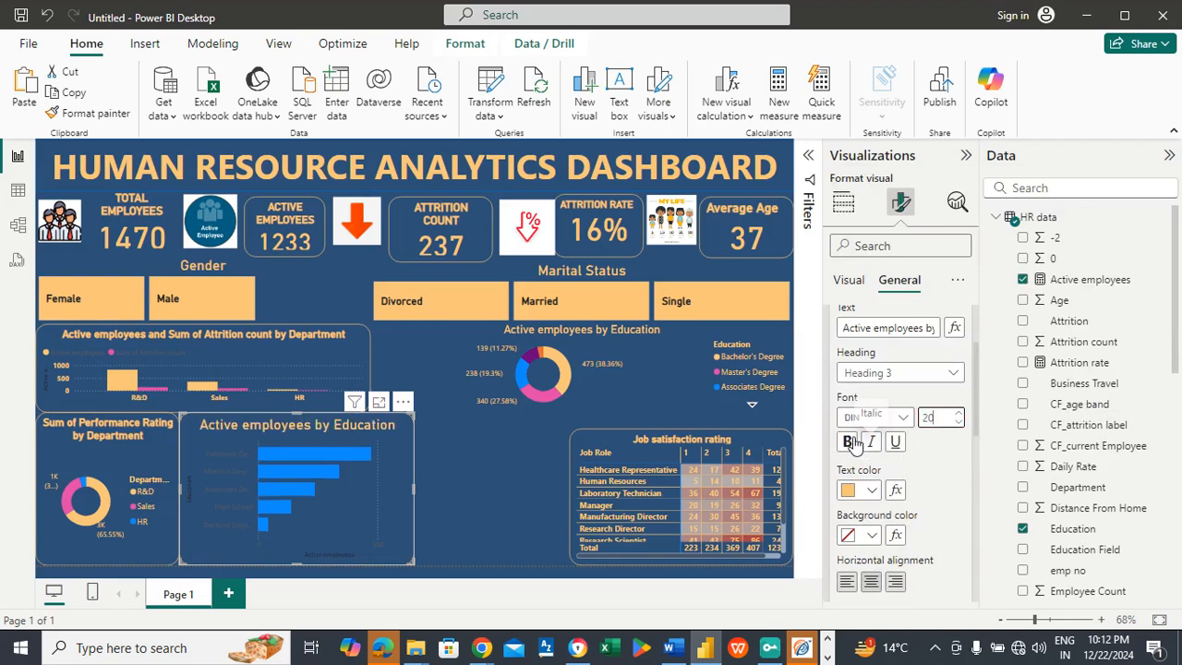
left_click(848, 442)
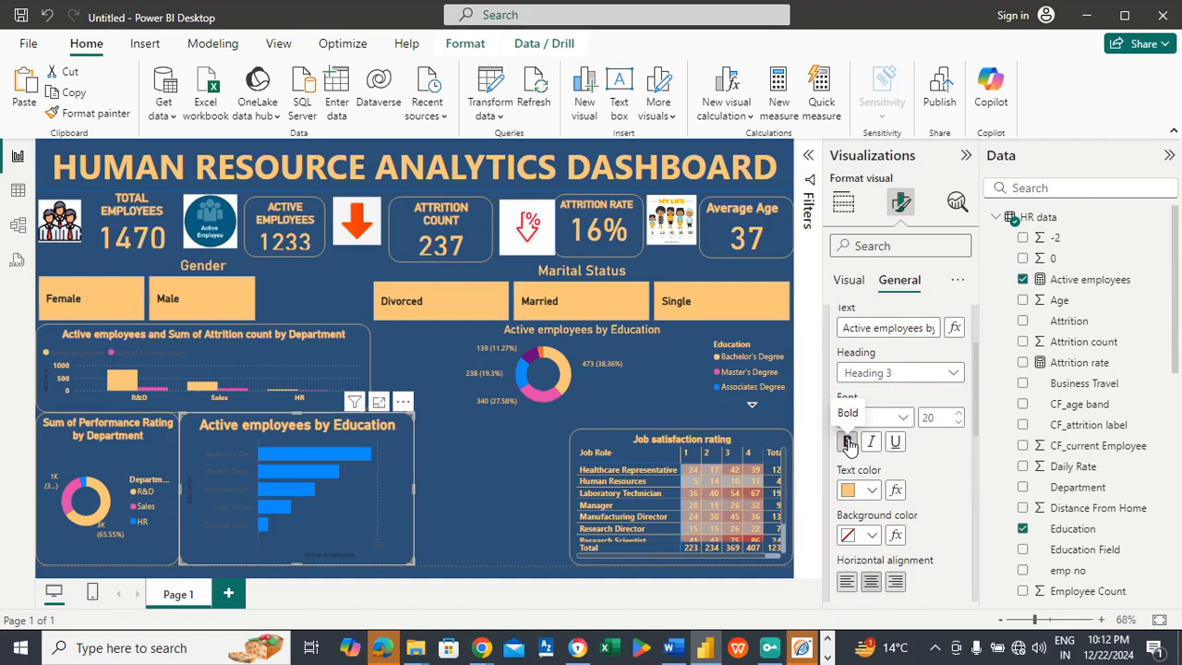
Step: Colour all bars of the education bar chart light orange (#FAC67A)
left_click(847, 282)
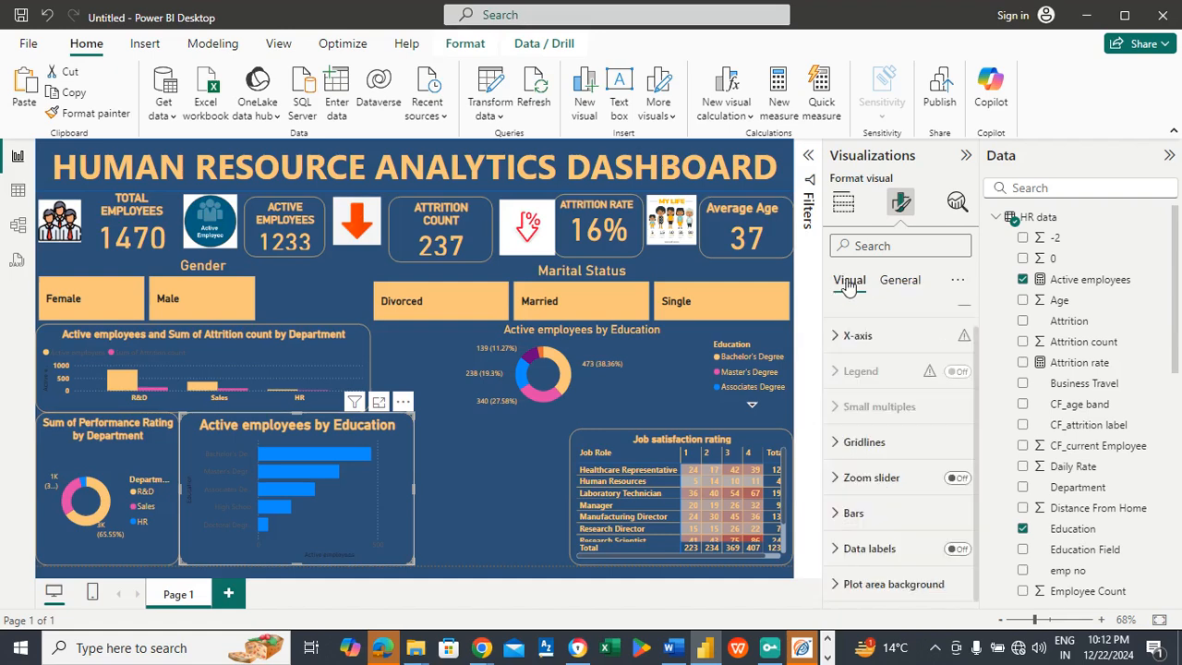
left_click(856, 514)
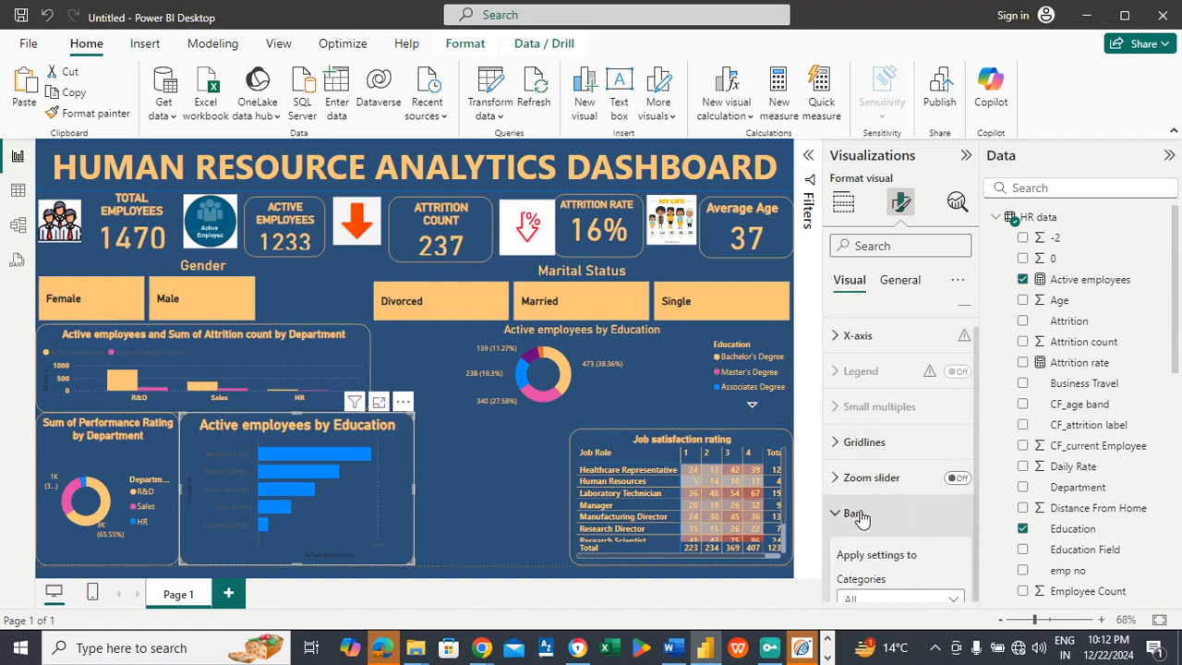
left_click_drag(973, 411, 977, 456)
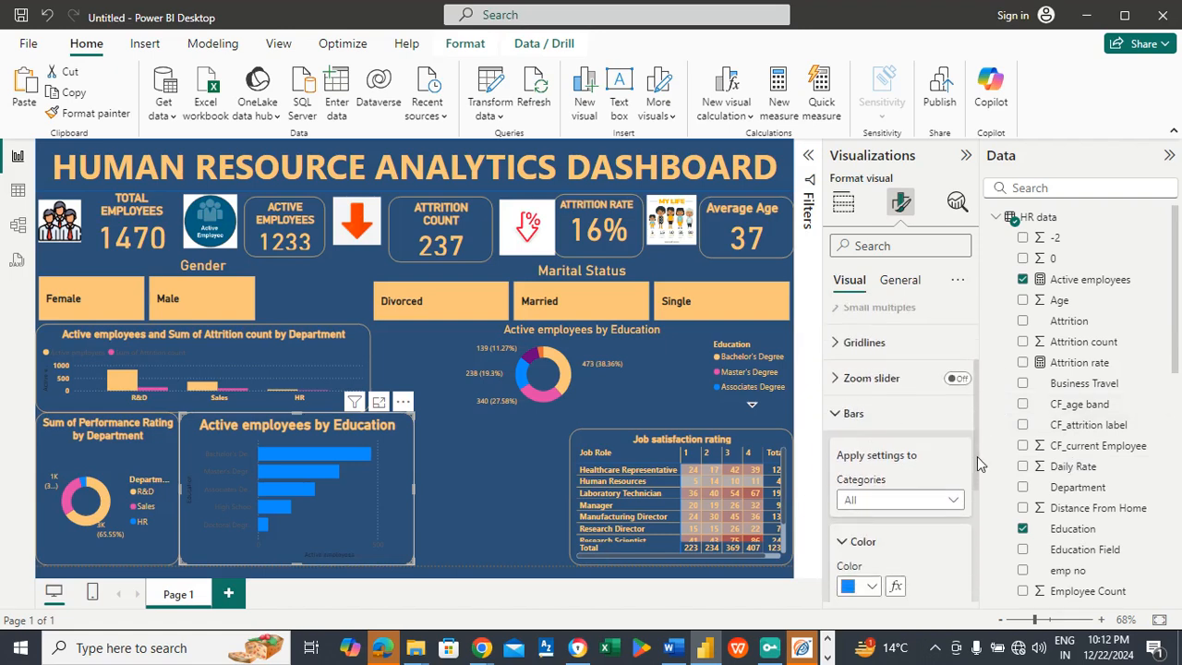
left_click(870, 588)
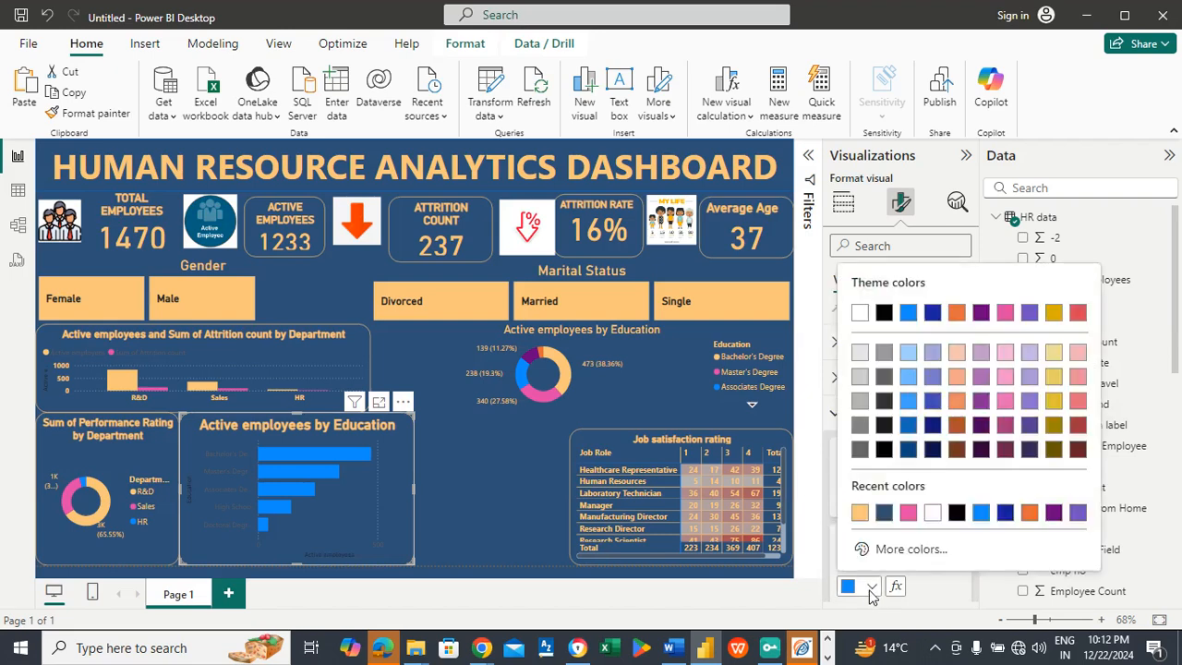
left_click(858, 514)
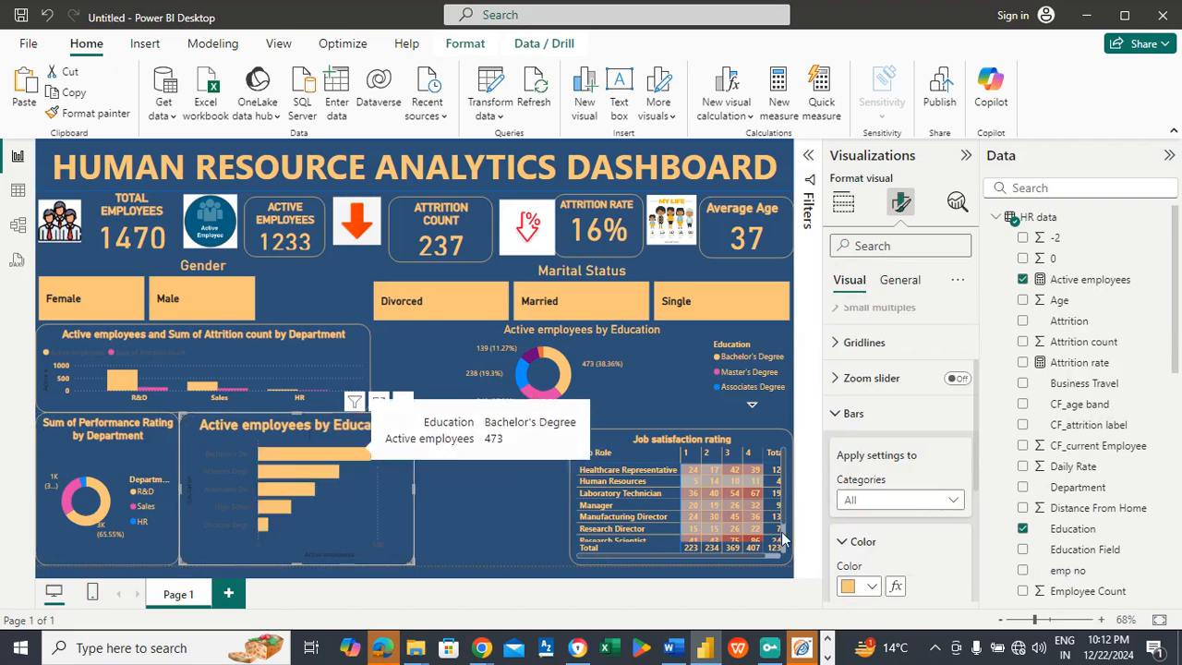
left_click(872, 543)
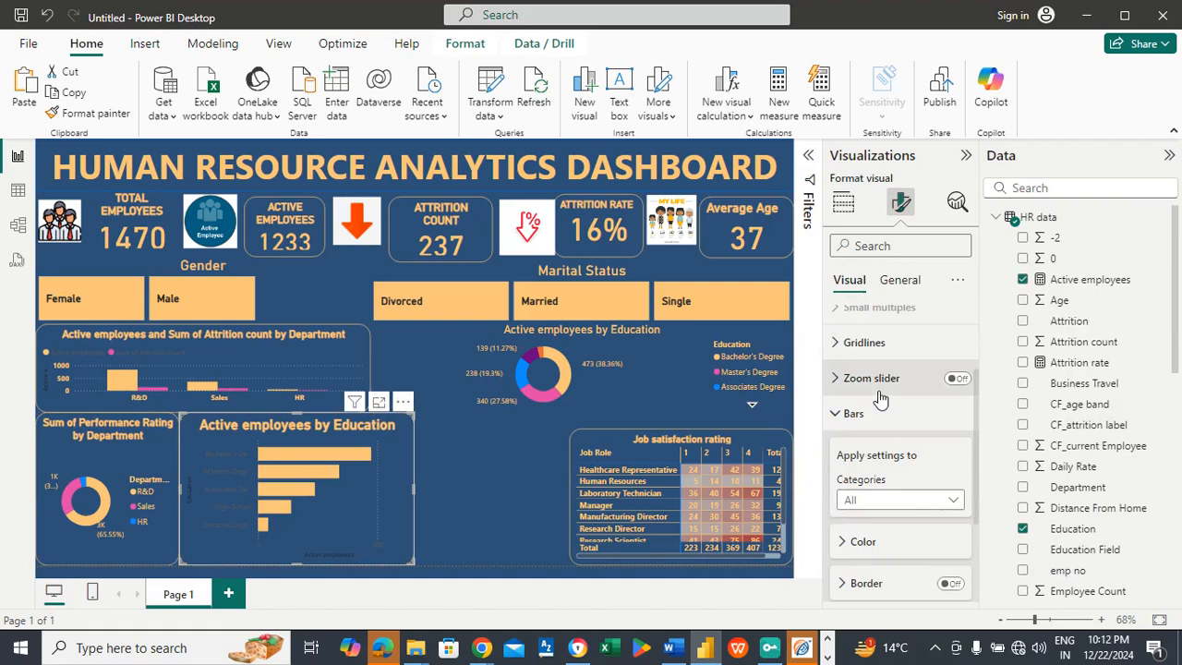
left_click(855, 414)
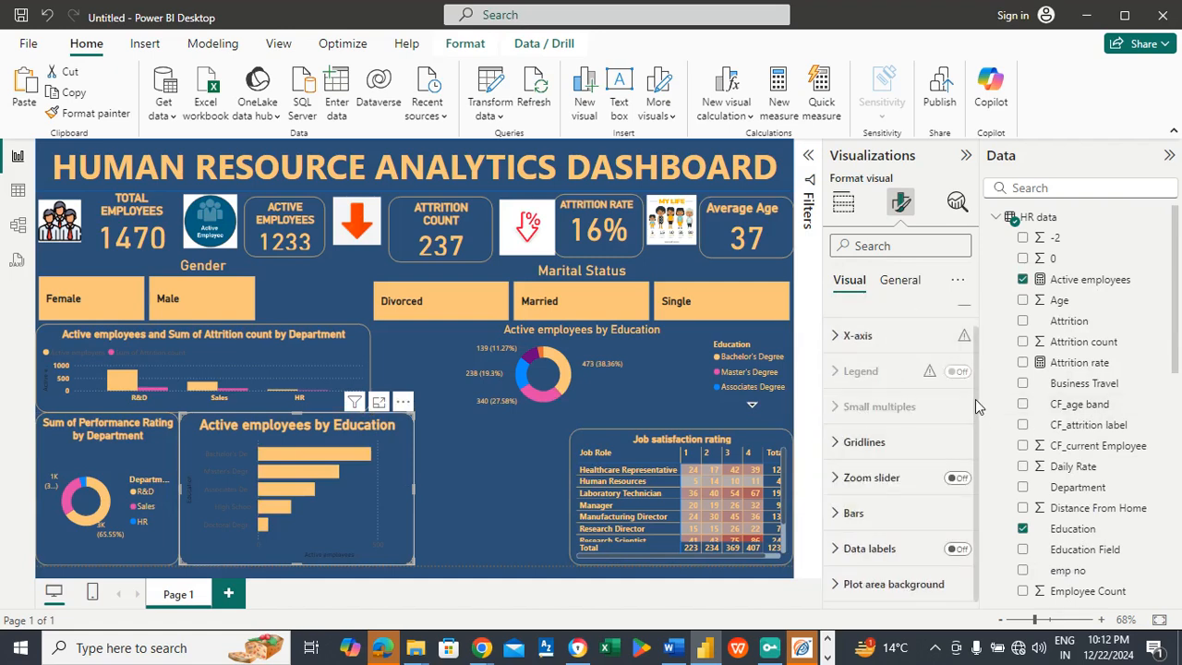
Step: Make the education bar chart's Y-axis values light orange (#FAC67A) and bold
scroll(923, 369, "up", 1)
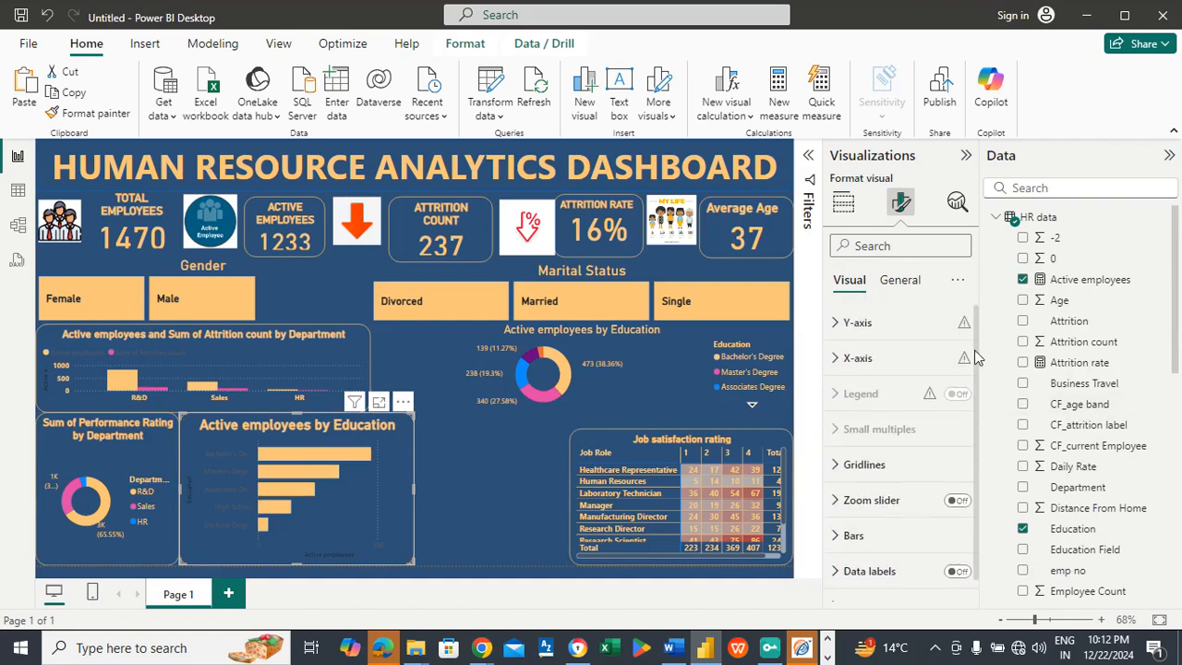
left_click(859, 321)
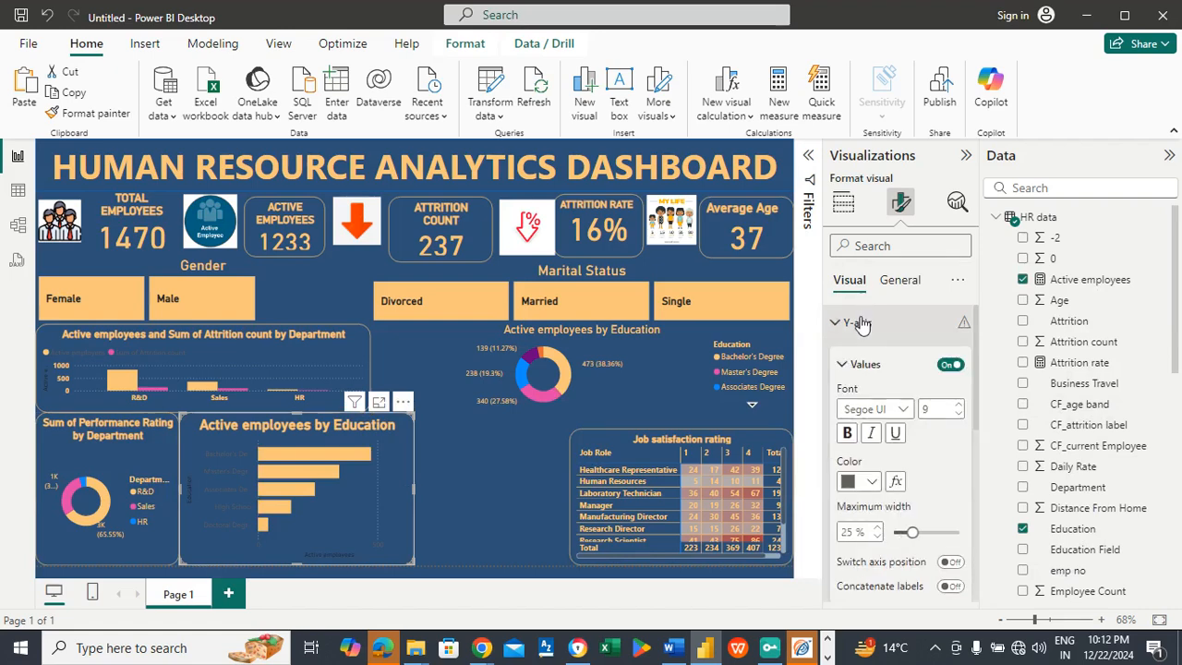
left_click(871, 489)
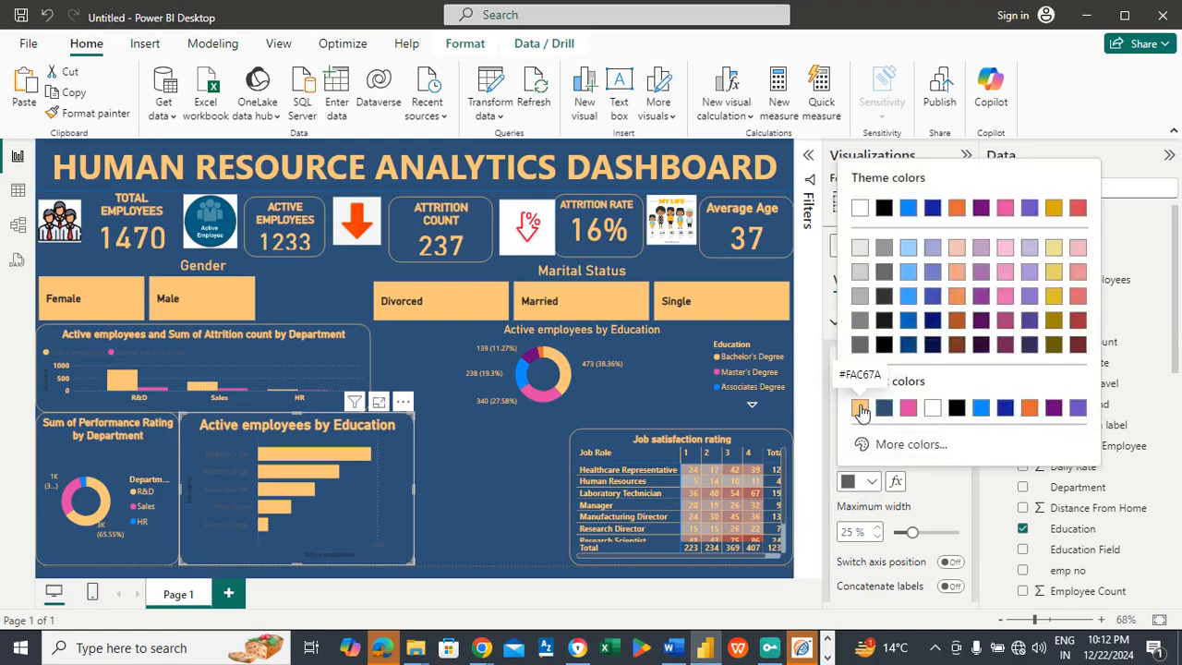
left_click(861, 411)
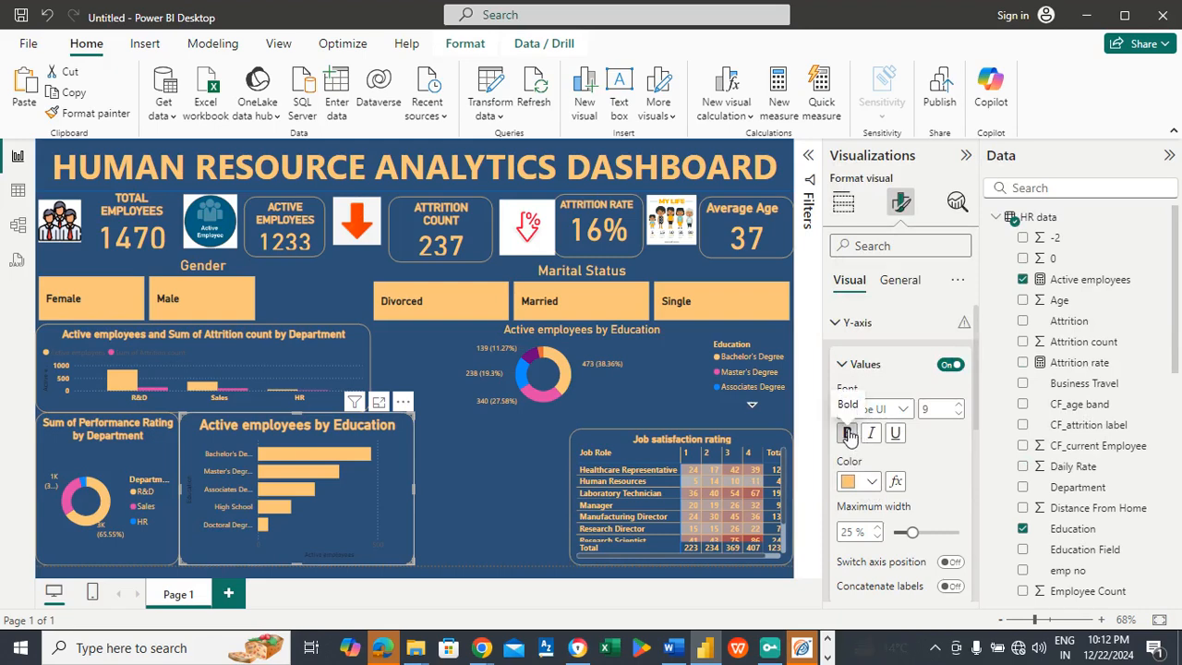
left_click(849, 435)
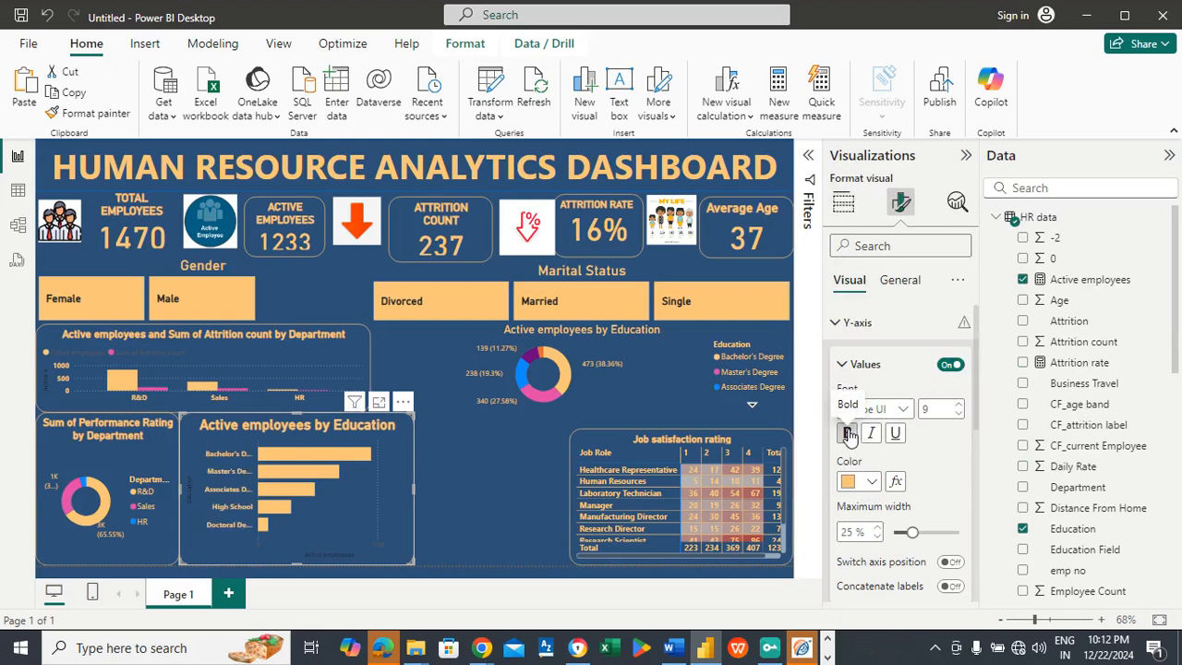
left_click(849, 325)
Step: Make the education bar chart's X-axis values light orange (#FAC67A) and bold
left_click(851, 357)
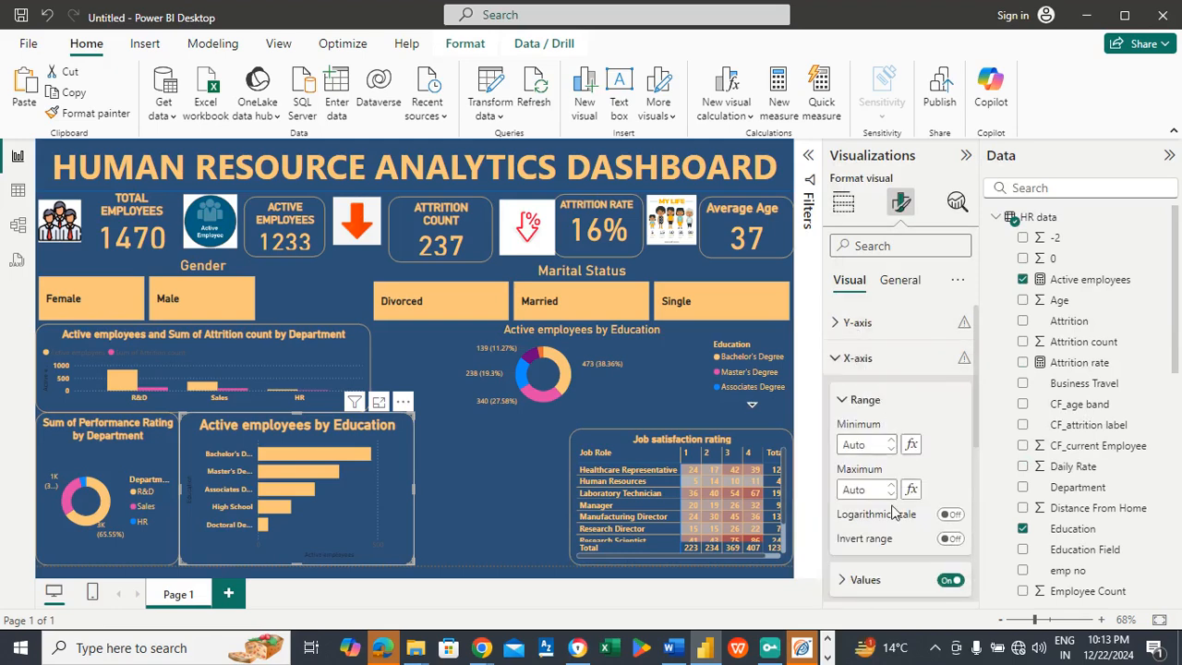
left_click(893, 576)
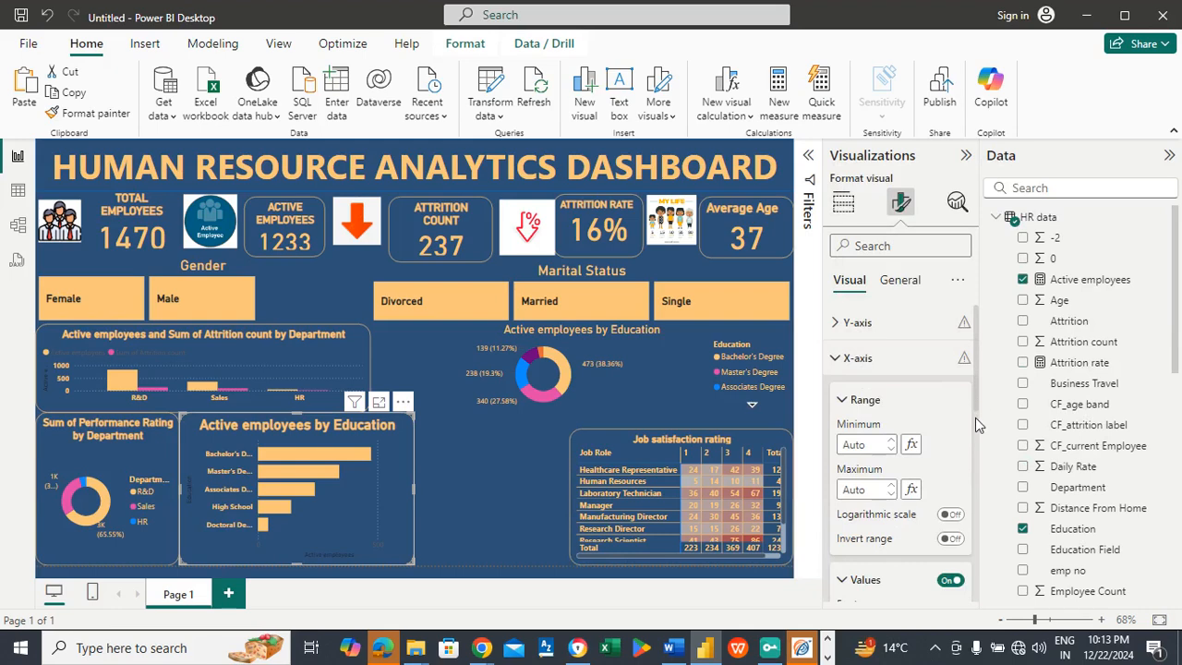
scroll(975, 409, "down", 5)
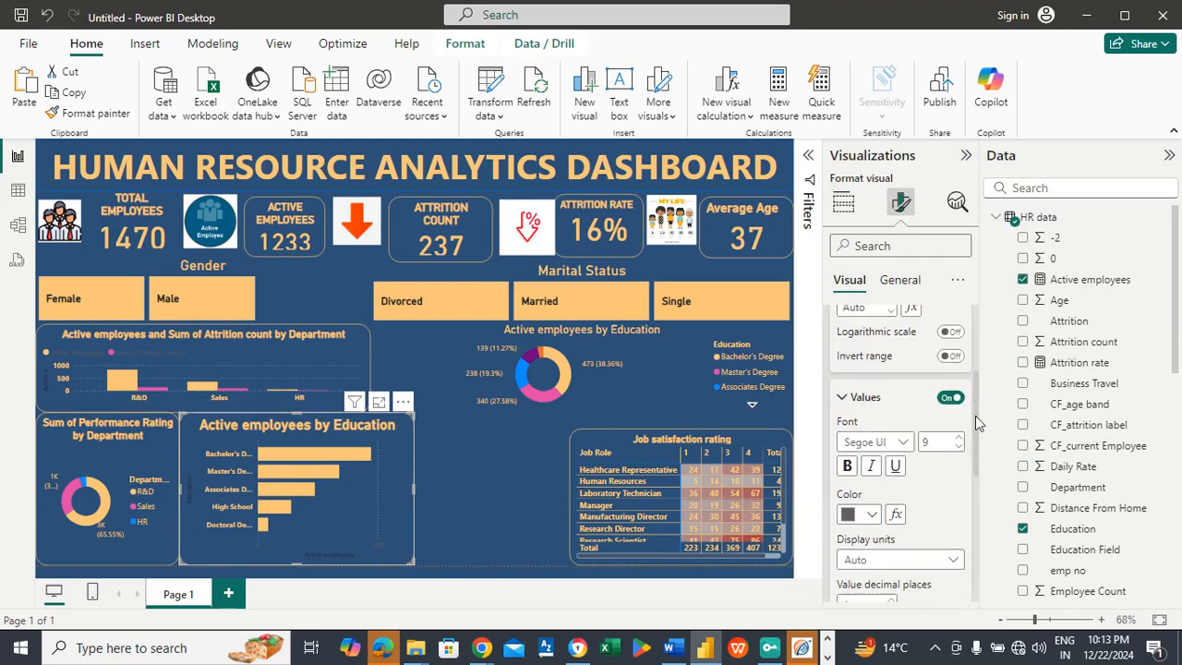
left_click(872, 501)
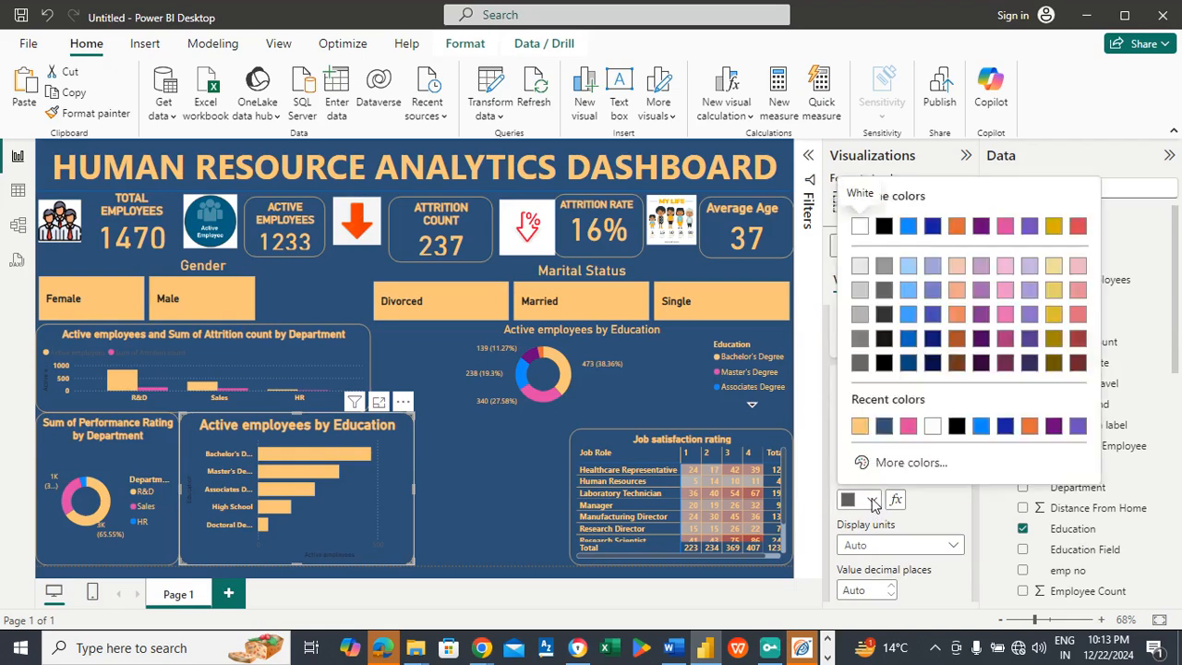
left_click(858, 427)
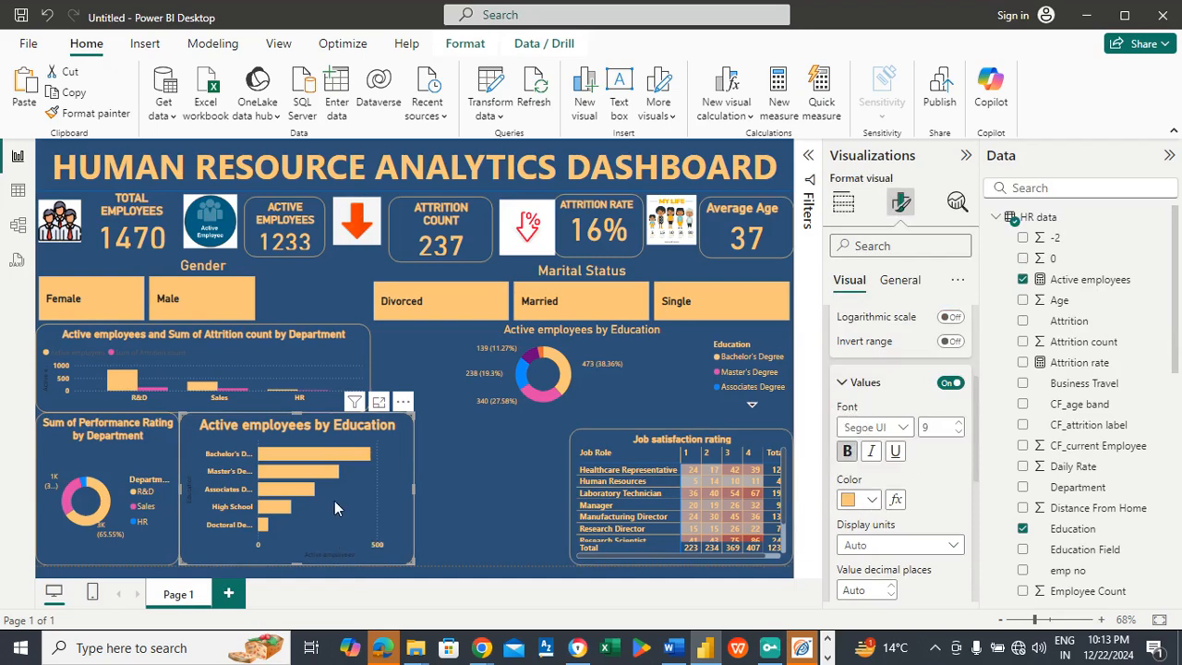
left_click(470, 473)
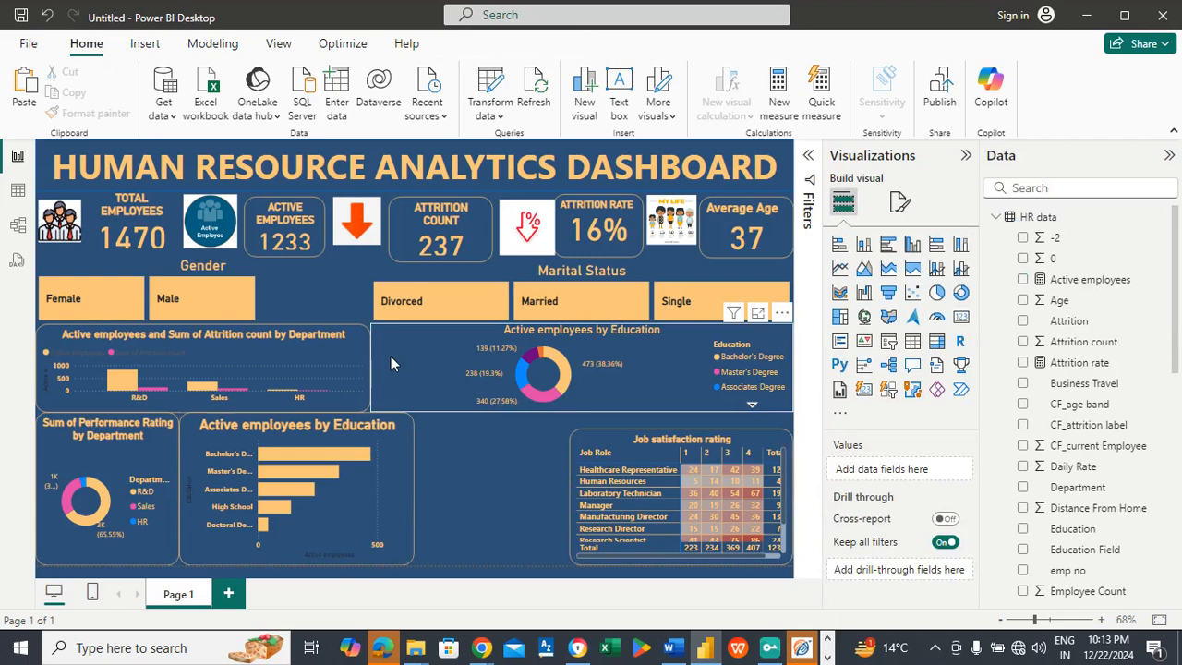
Step: Turn on the education donut chart's visual border in light orange (#FAC67A) with 20 px rounded corners
left_click(442, 375)
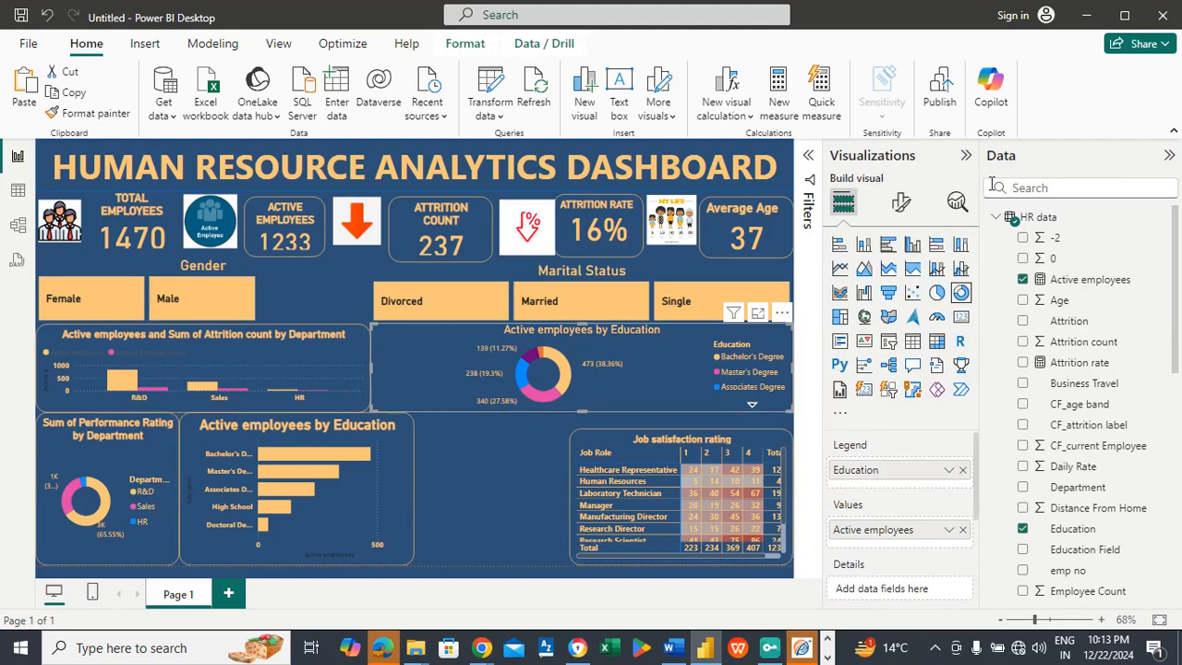
left_click(898, 205)
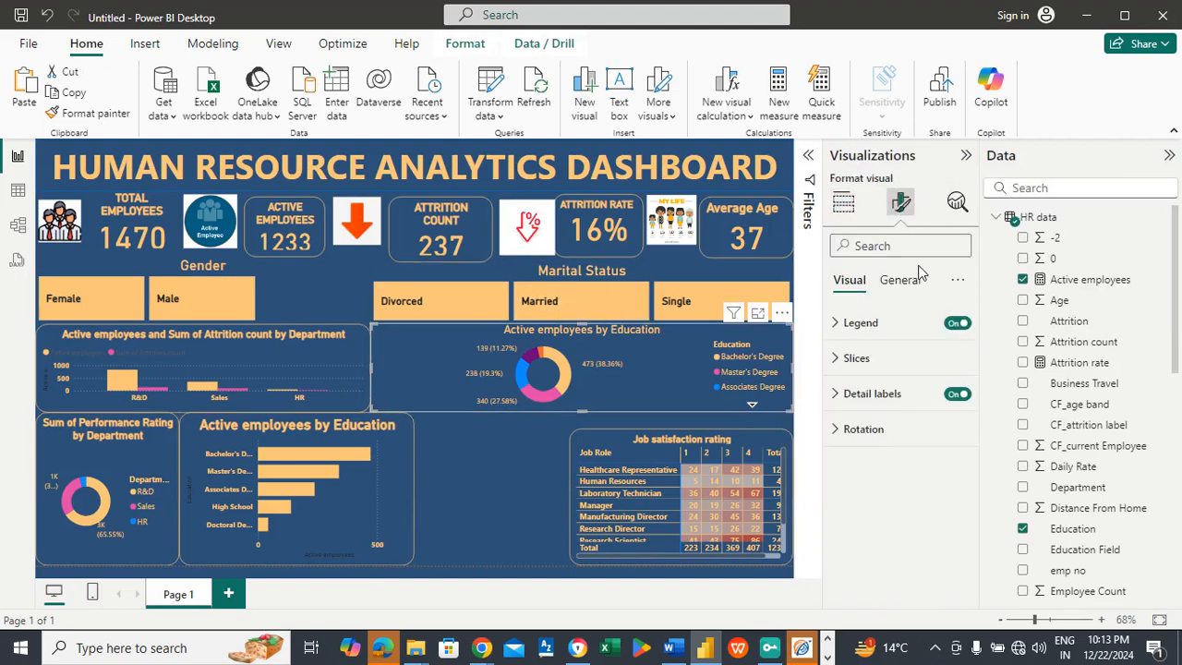
left_click(909, 281)
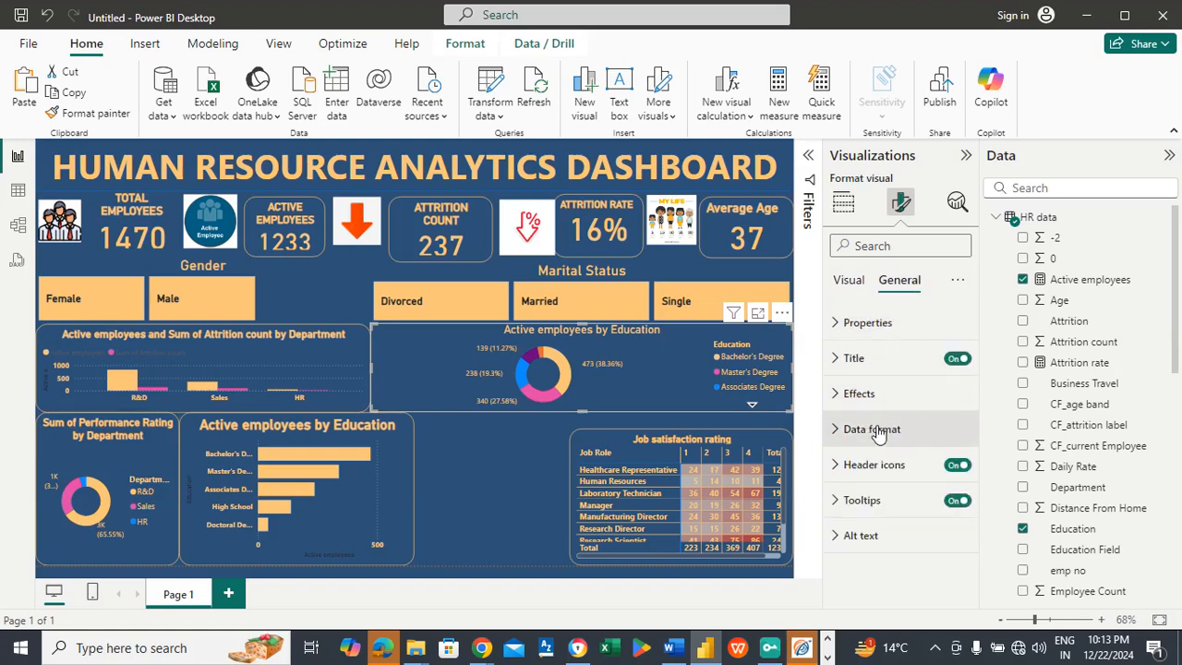
left_click(859, 393)
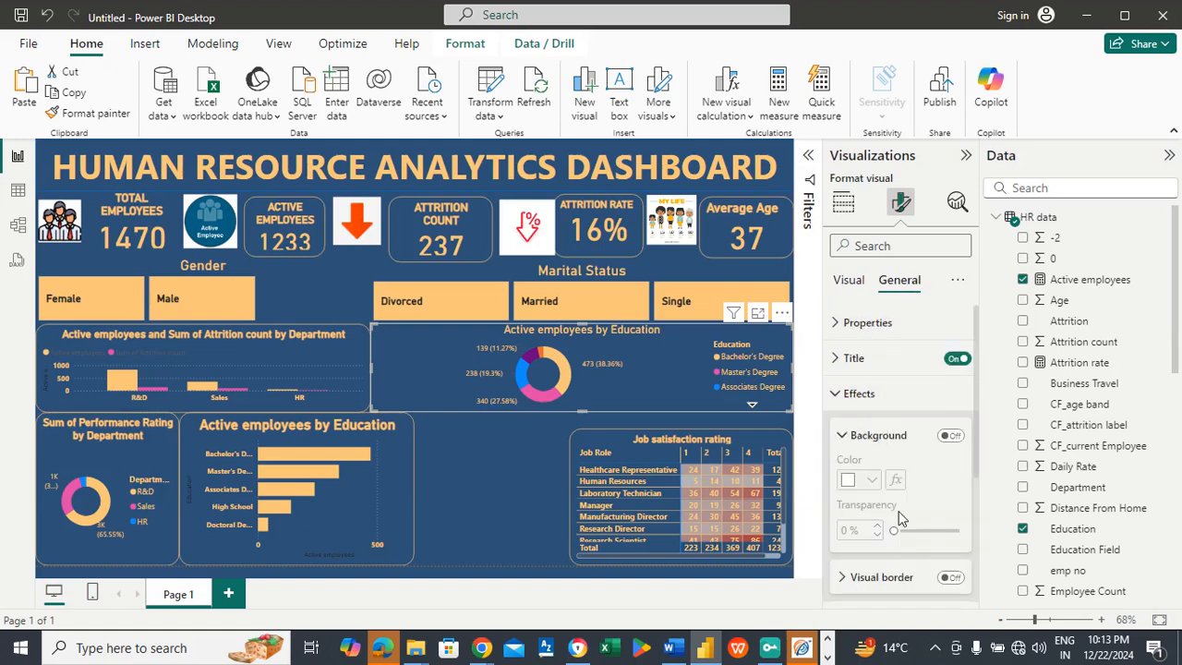
left_click(950, 578)
left_click_drag(976, 432, 980, 496)
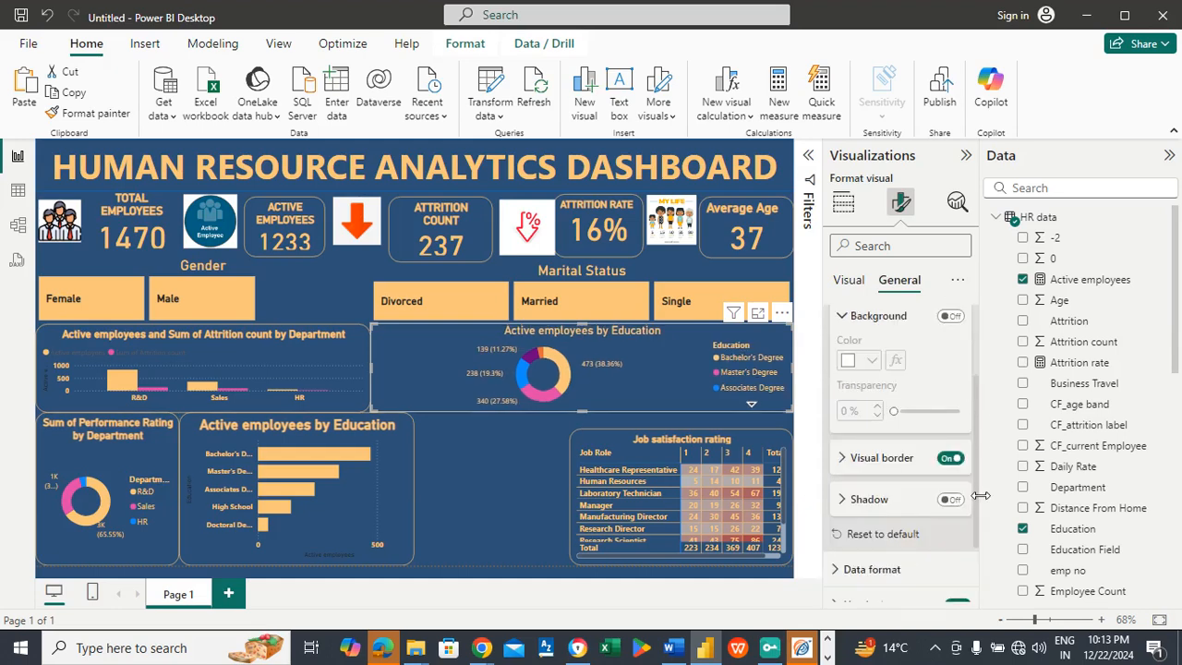
left_click(867, 461)
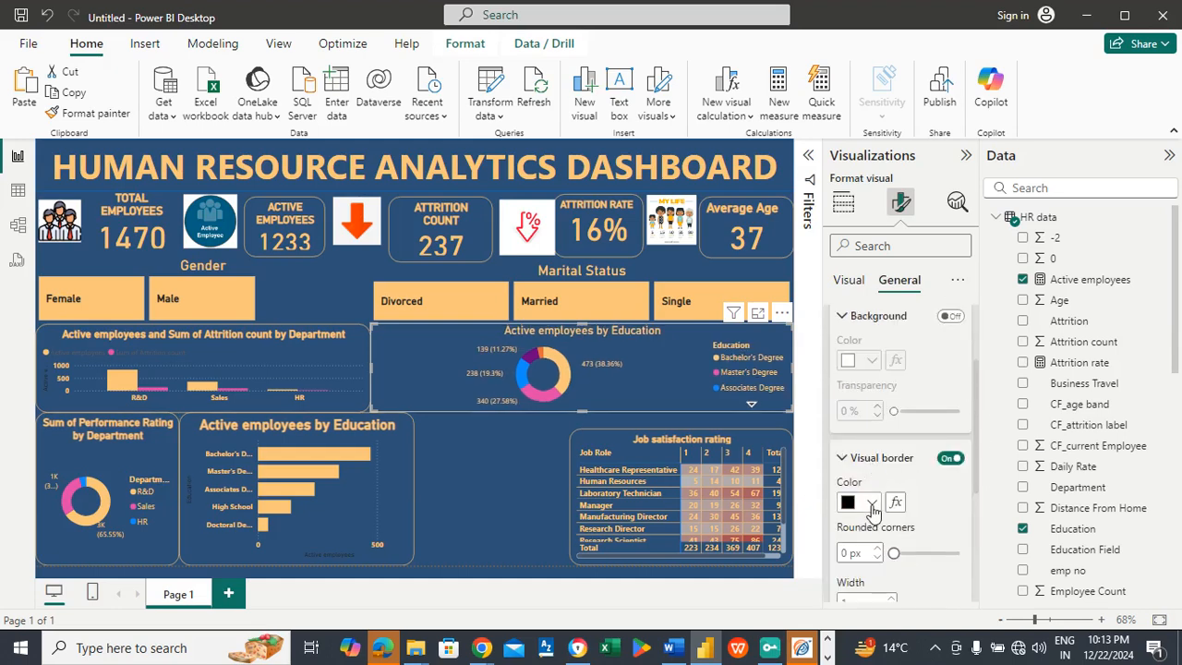
left_click(871, 503)
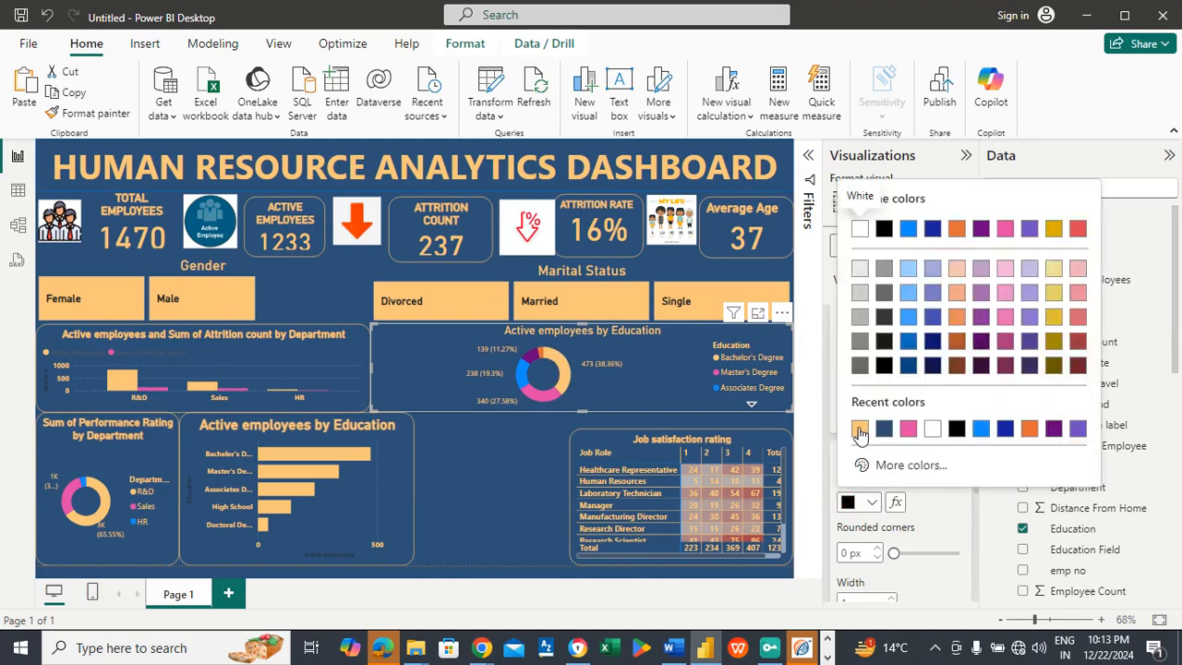
left_click(858, 431)
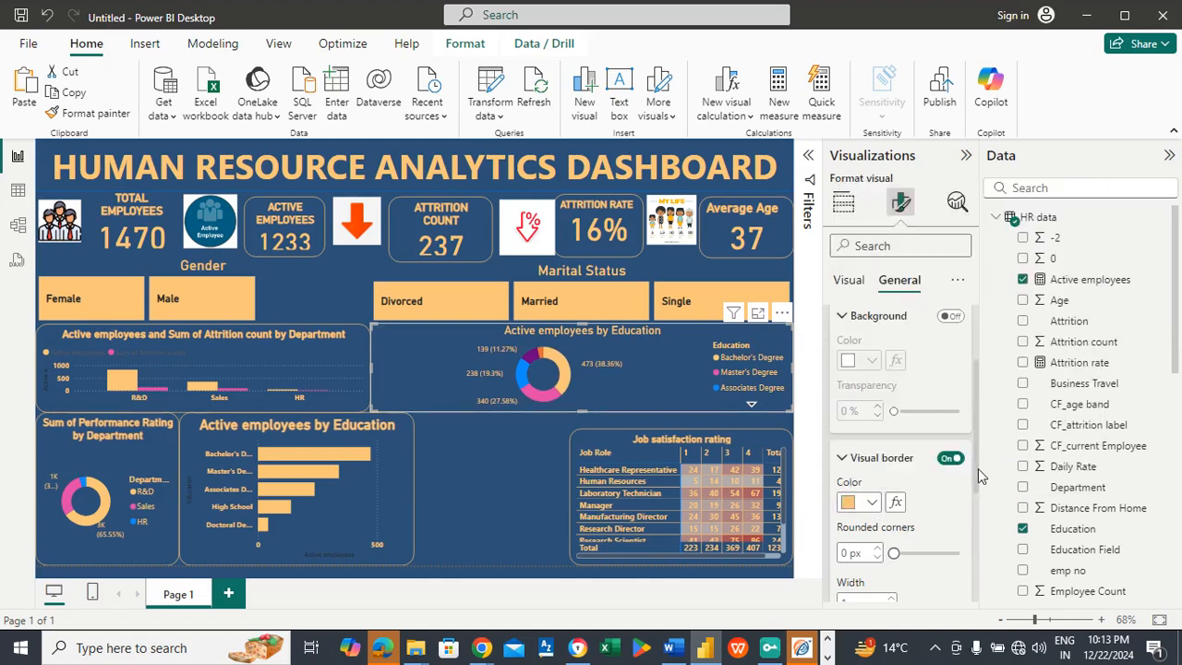
scroll(979, 468, "down", 3)
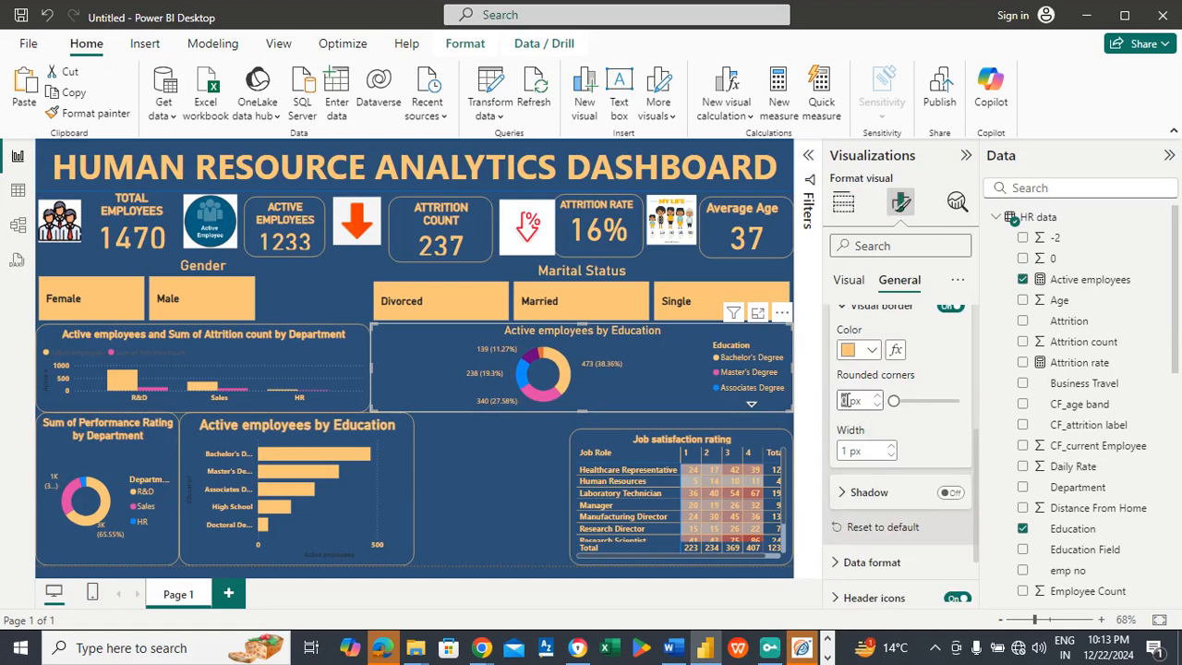
type("20")
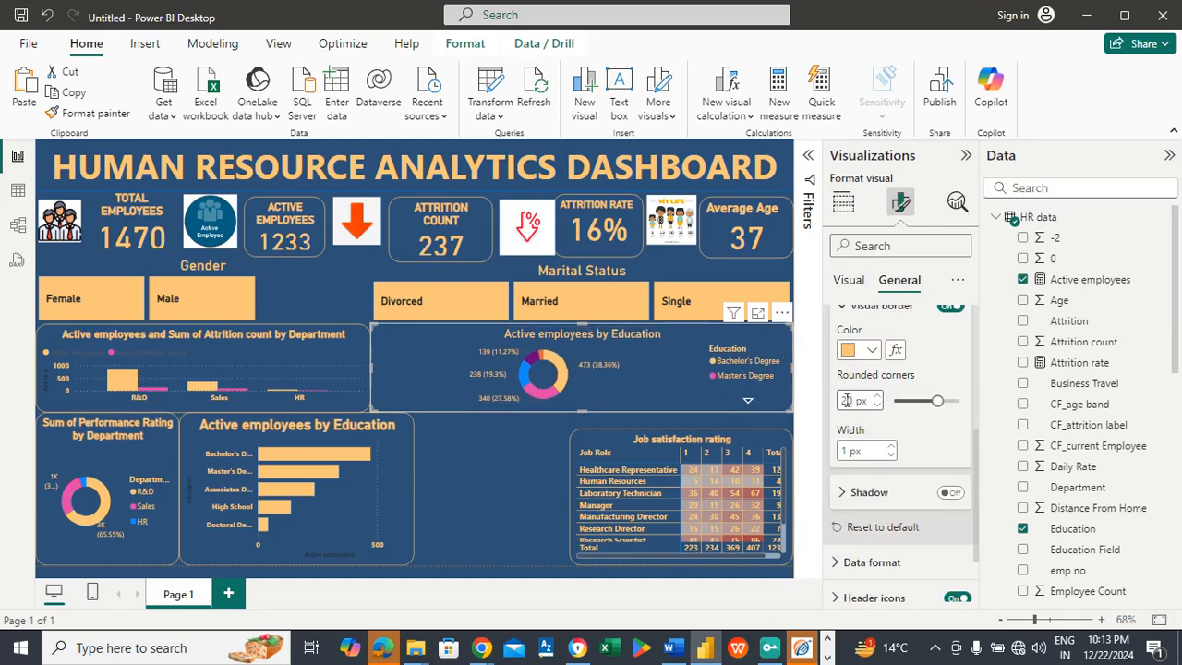
left_click(489, 447)
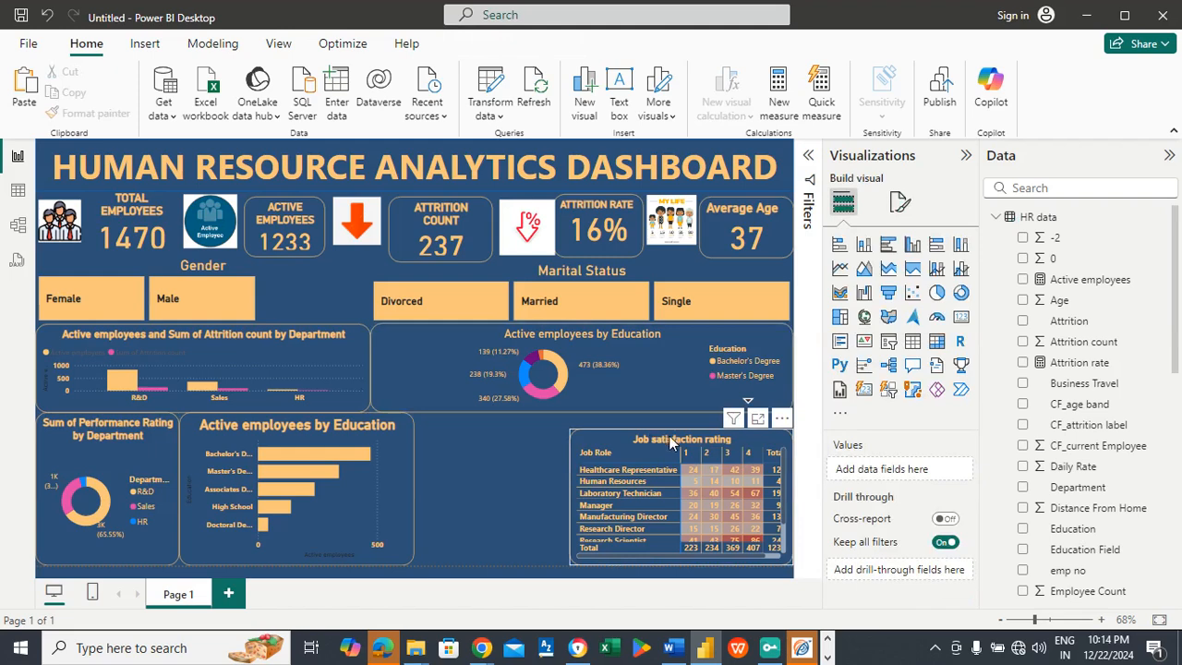
Step: Extend the job satisfaction matrix upward until its upper edge lines up with the education bar chart
left_click(694, 436)
left_click_drag(691, 433, 678, 417)
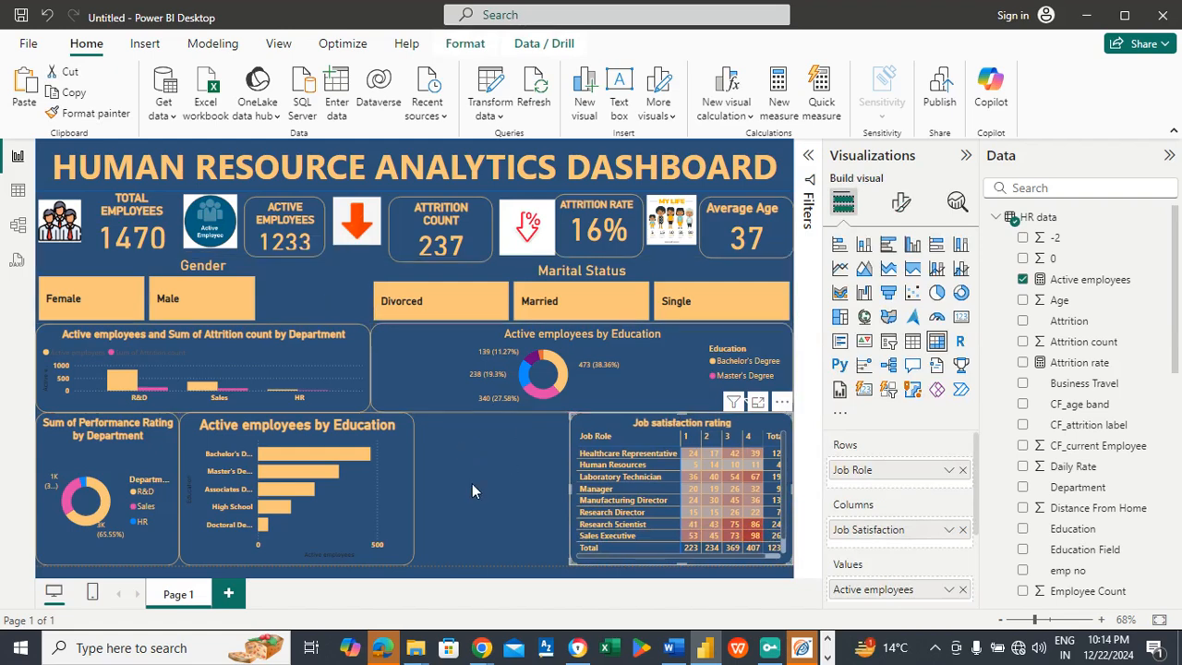
left_click(481, 462)
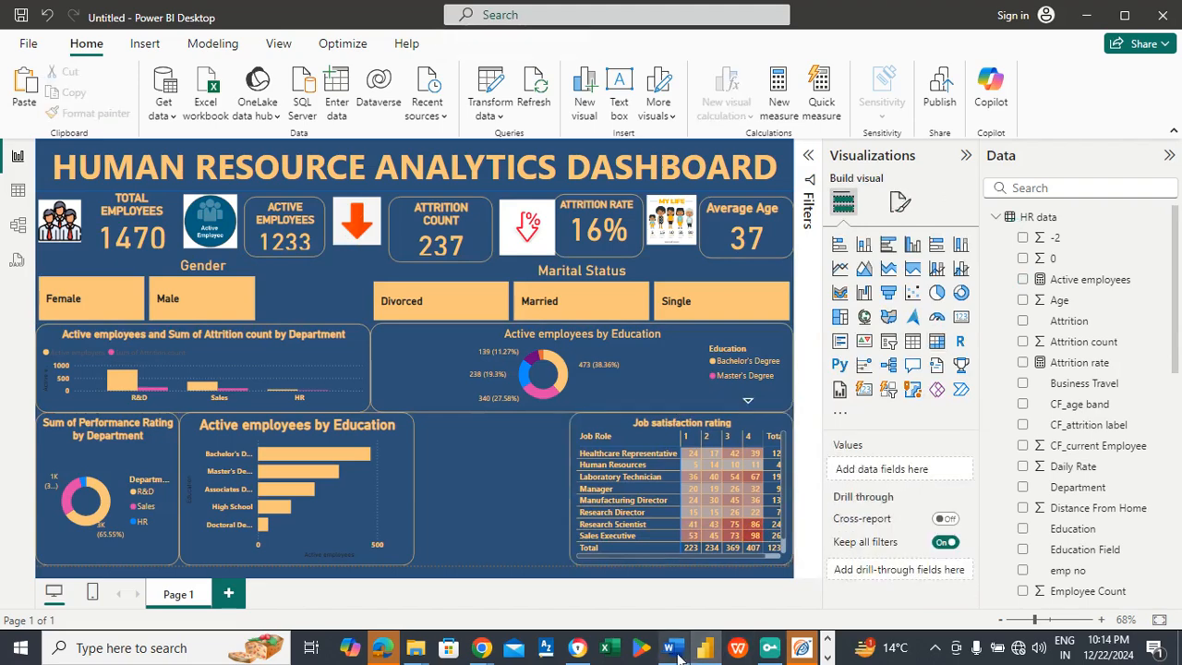
Step: Following the chart list in Word, insert a clustered column chart in Power BI and fit it between the education bar chart and the job satisfaction matrix
mouse_move(678, 654)
left_click(672, 587)
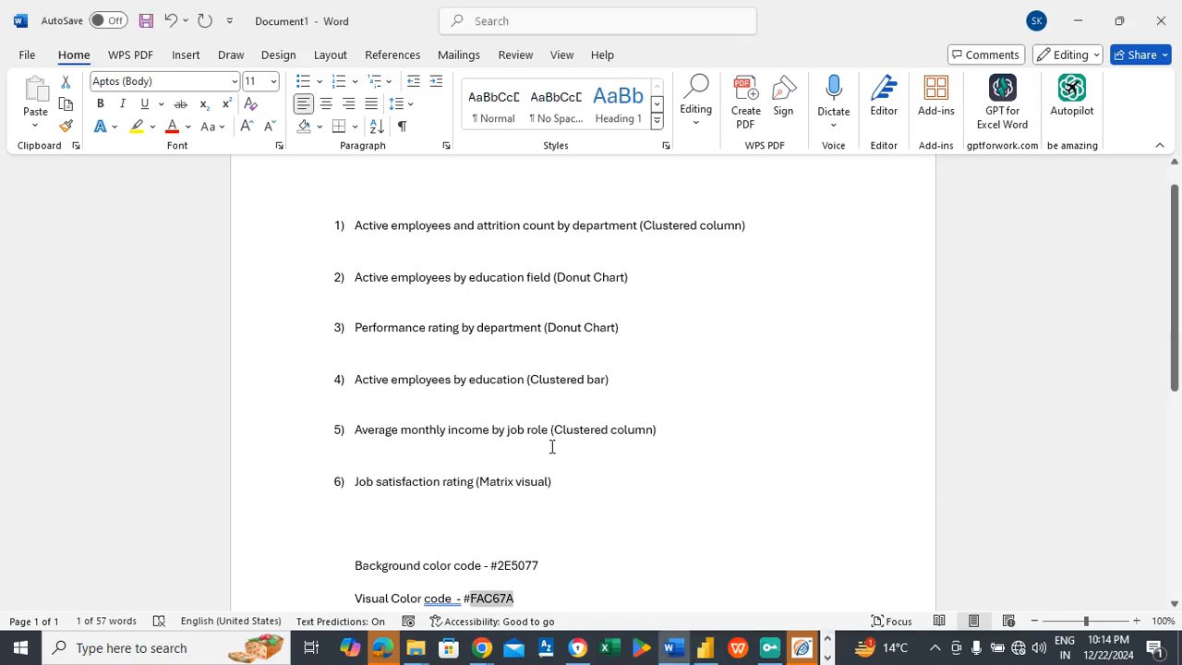
key("alt+Tab")
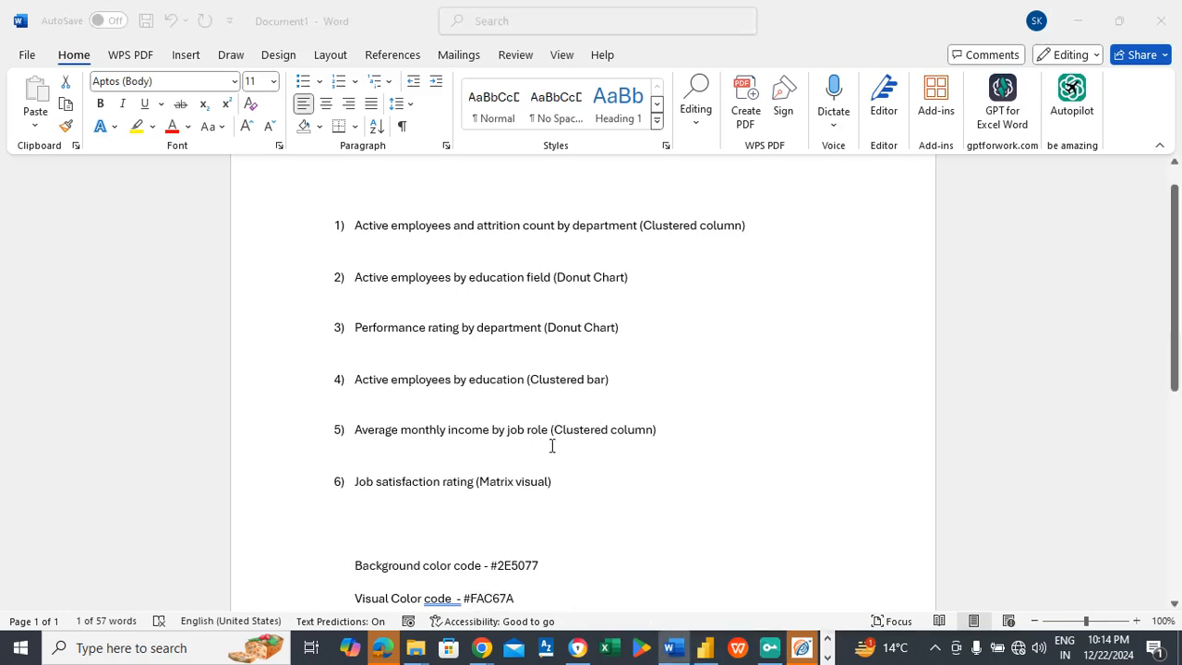
key("alt+Tab")
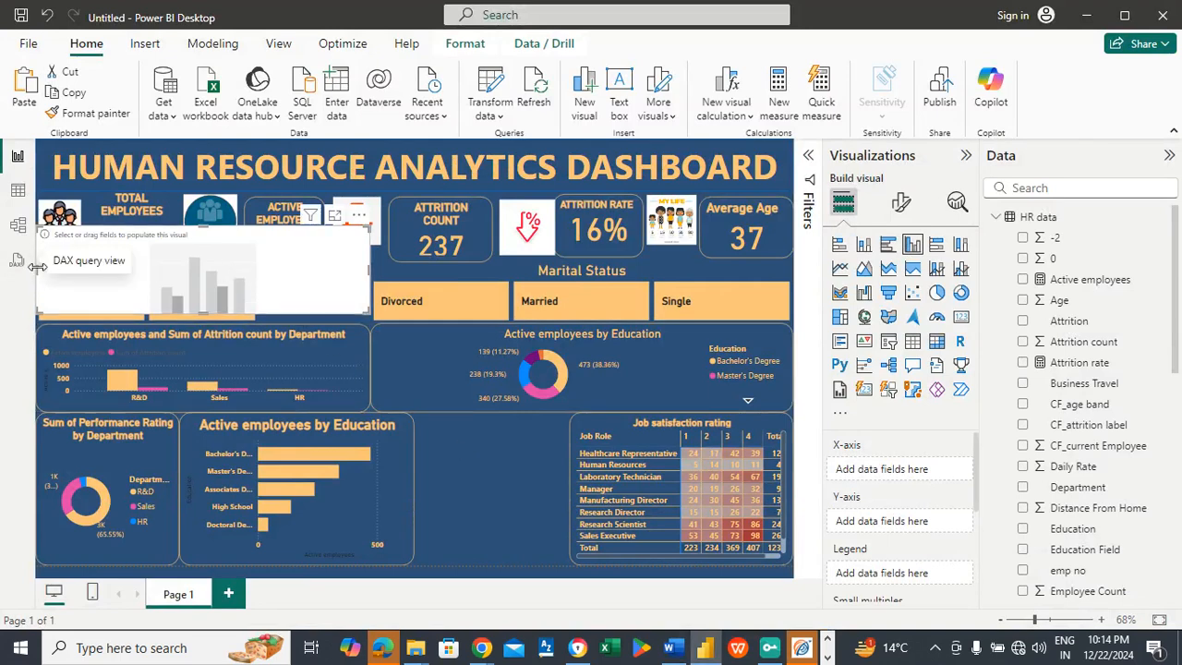
left_click_drag(35, 267, 218, 273)
left_click_drag(291, 288, 490, 531)
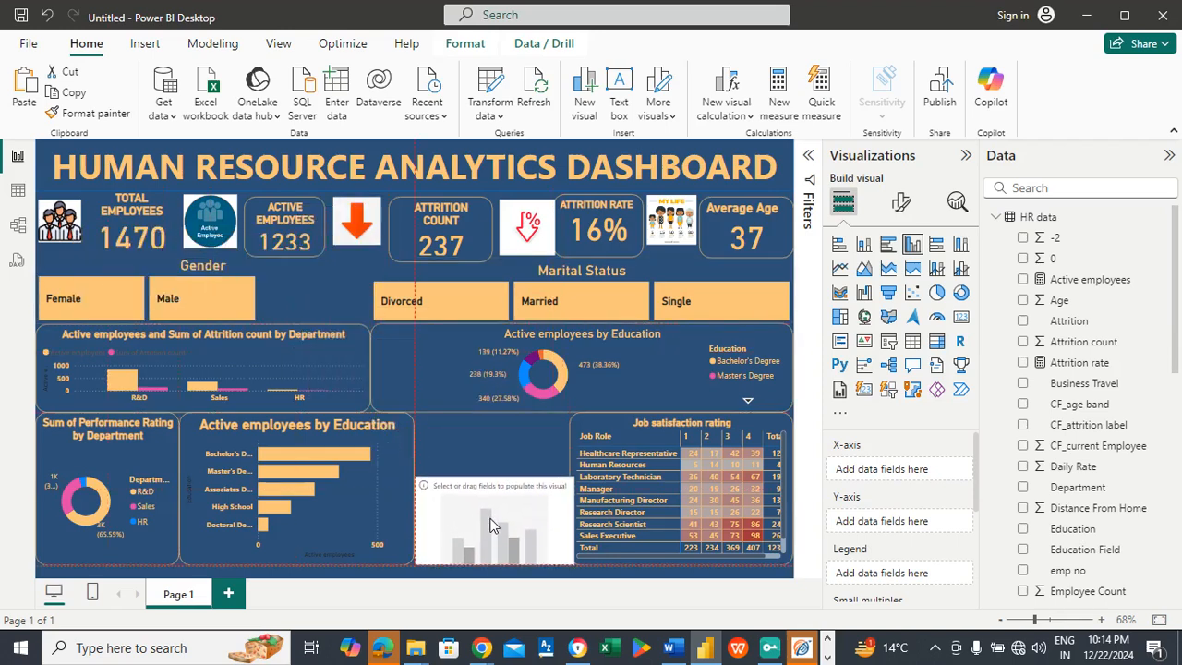
left_click_drag(494, 478, 490, 413)
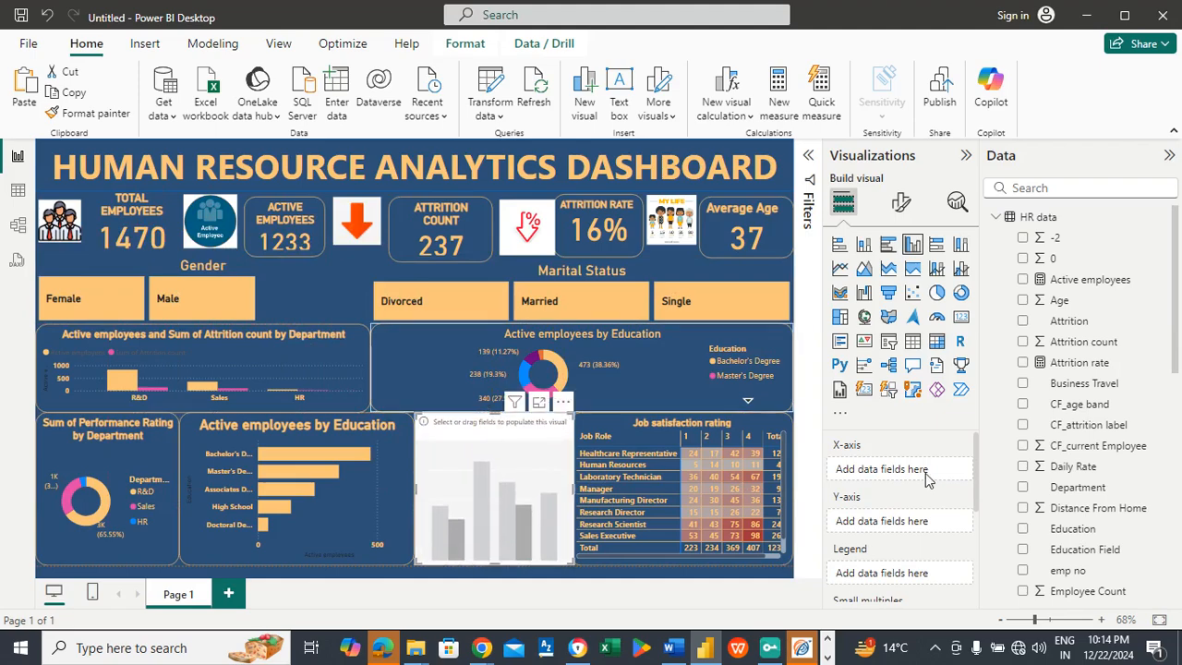
Step: Recheck the Word chart list and assign Monthly Income to the new column chart's X-axis and Job Role to its Y-axis in Power BI
key("alt+Tab")
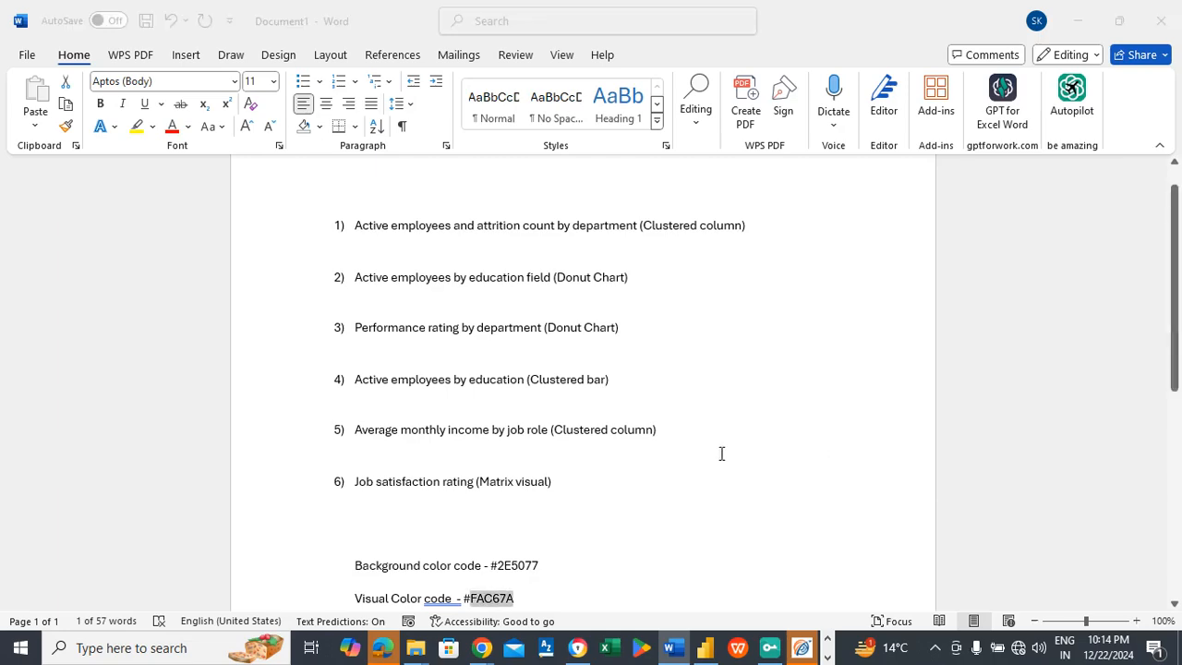
key("alt+Tab")
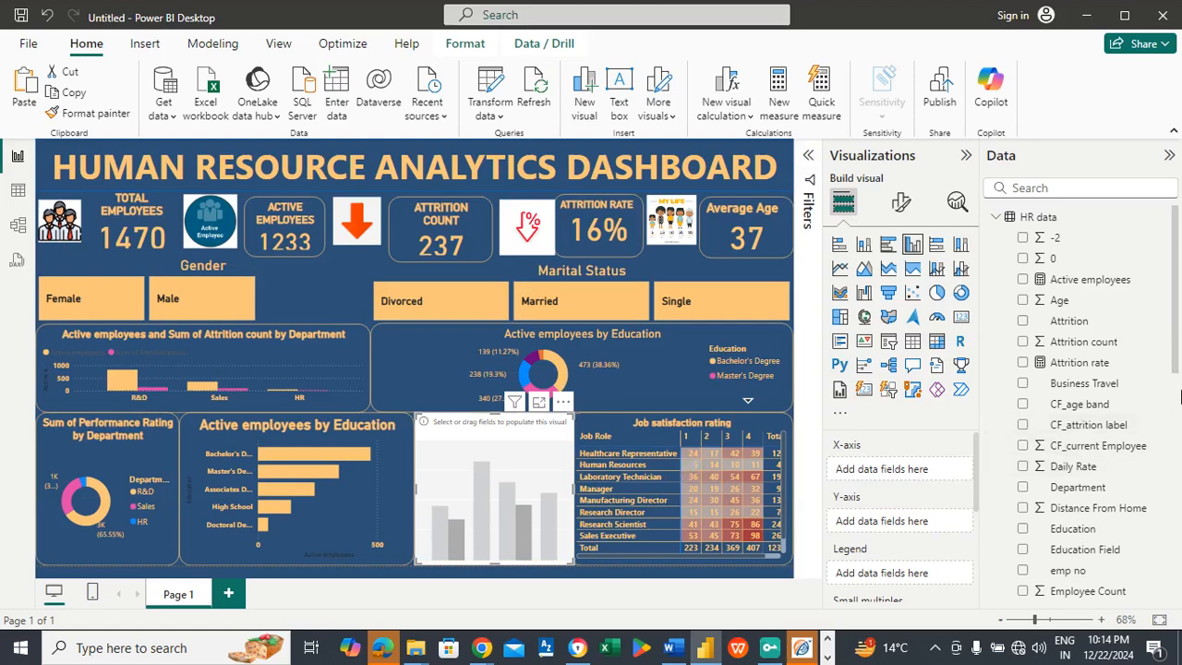
scroll(1176, 386, "down", 5)
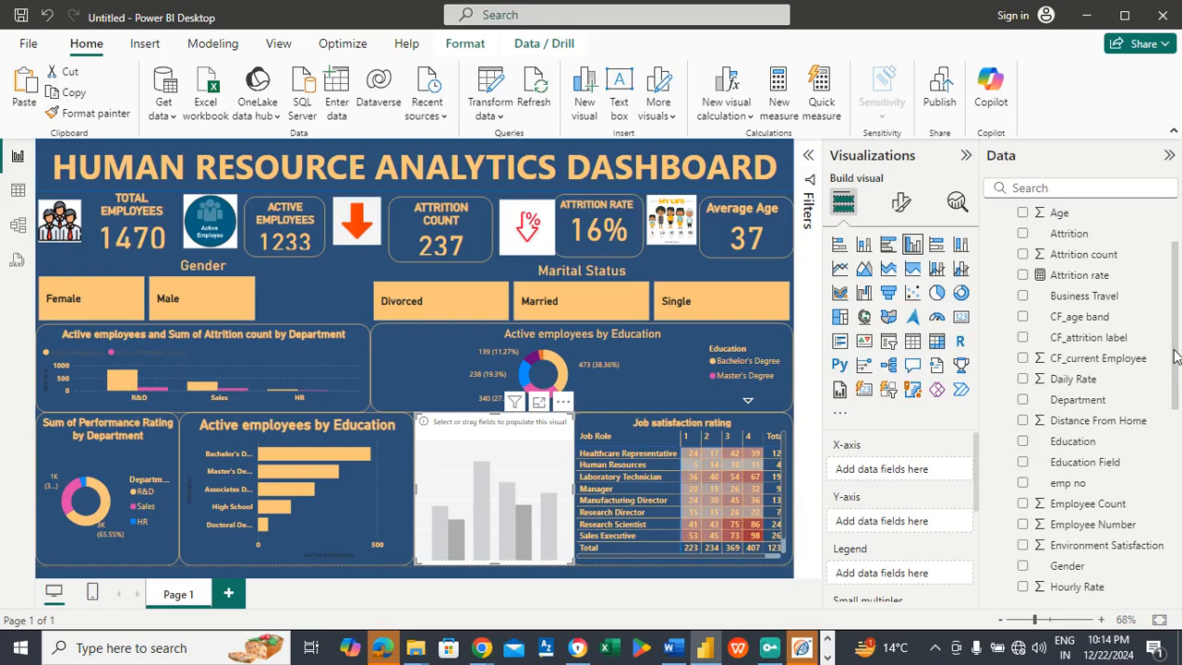
scroll(1176, 388, "down", 5)
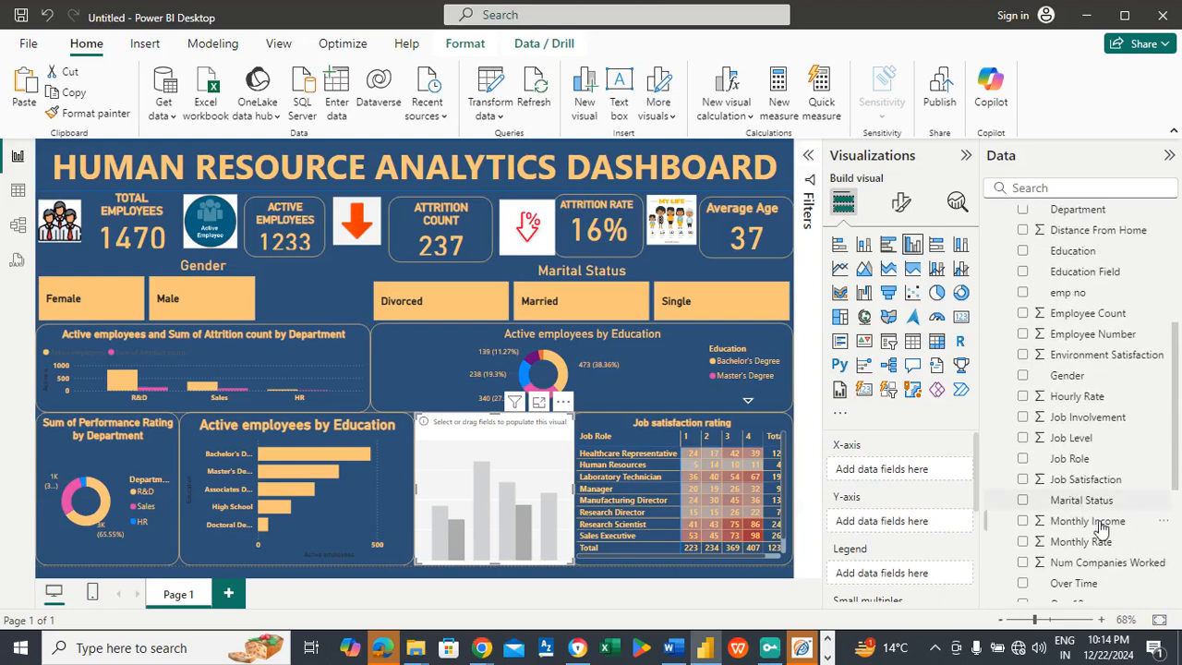
left_click_drag(1034, 496, 938, 469)
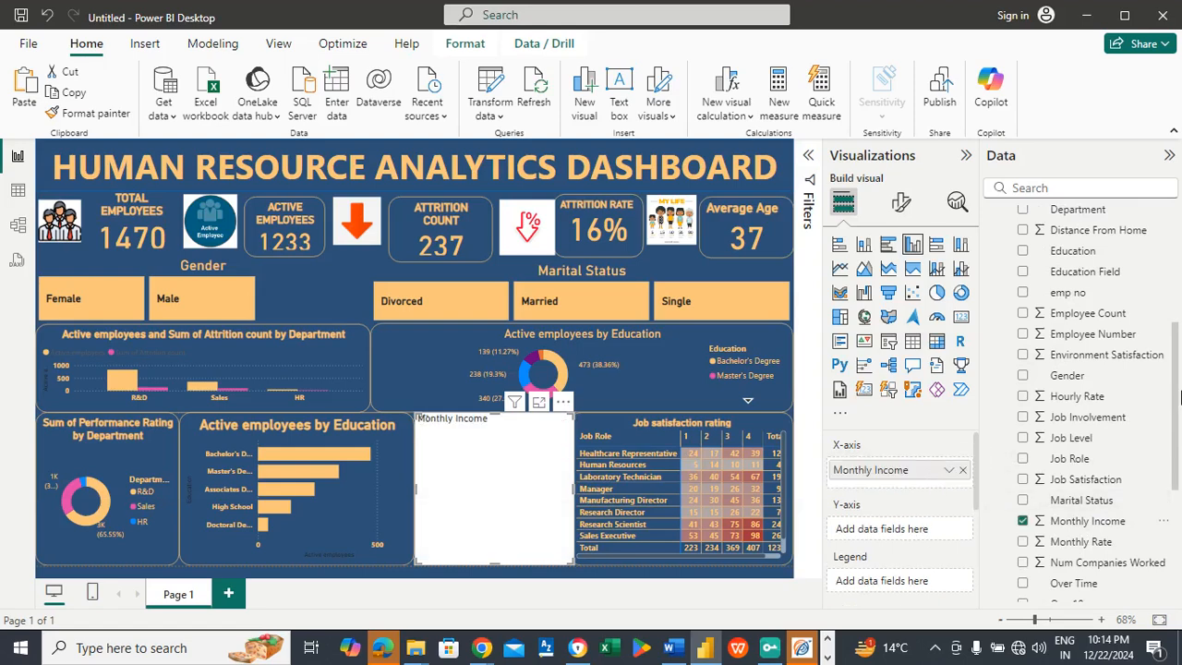
scroll(1177, 384, "down", 1)
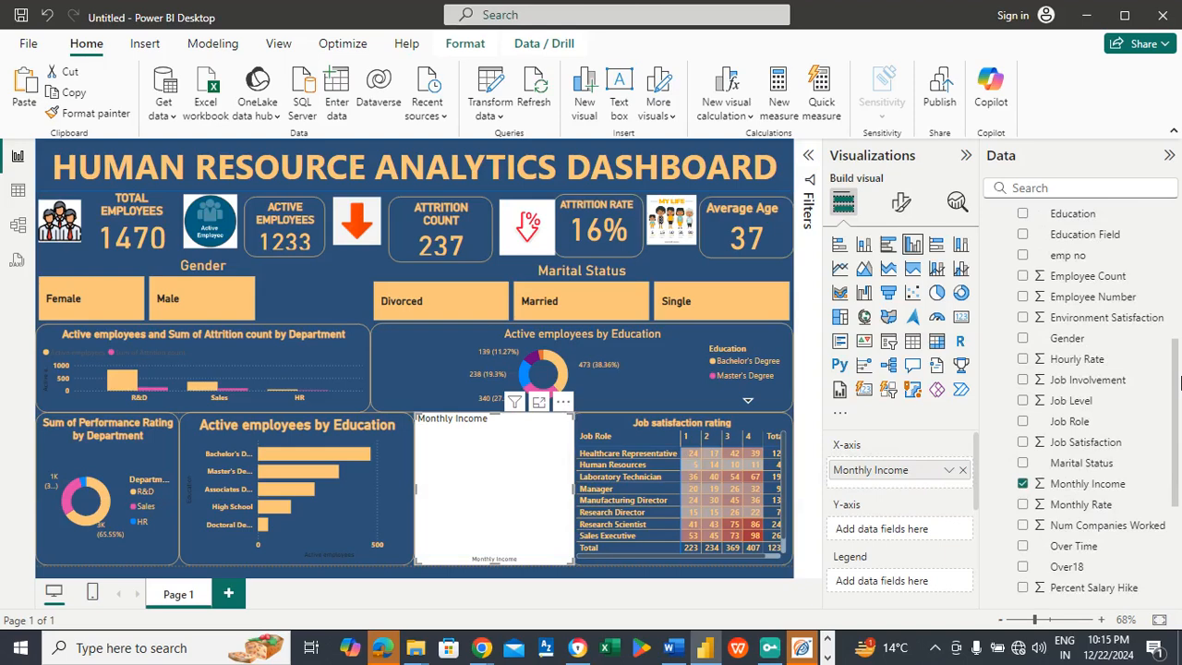
left_click_drag(1070, 422, 915, 531)
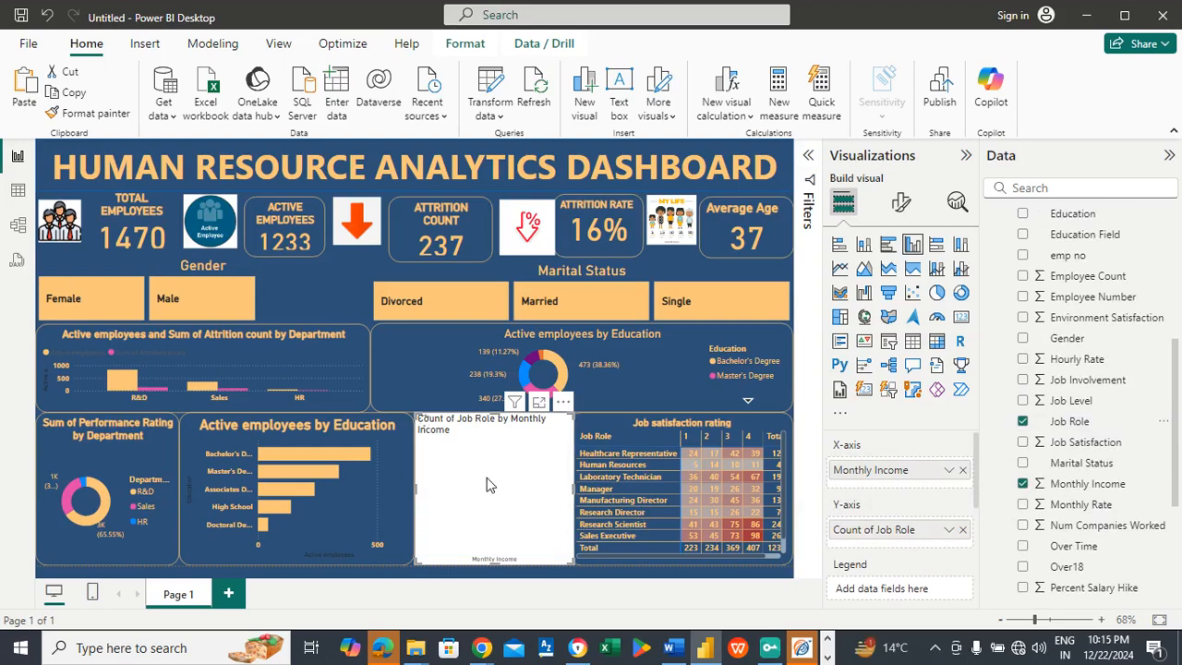
left_click(947, 472)
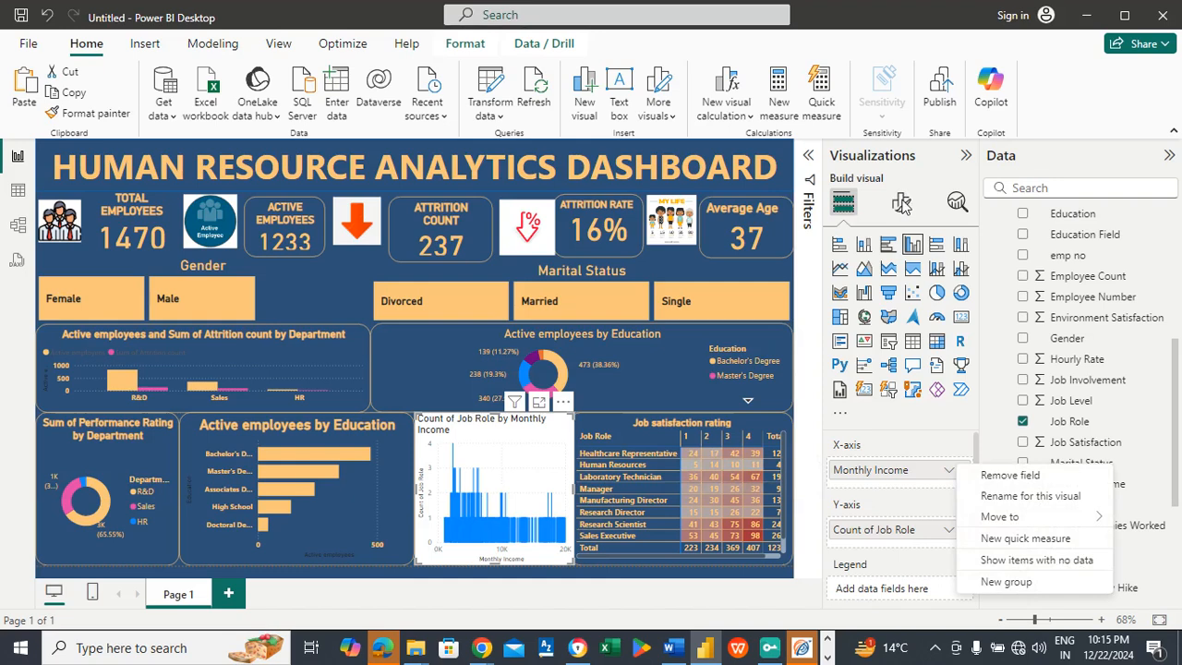
Step: Turn off the background of the new monthly income column chart
left_click(901, 203)
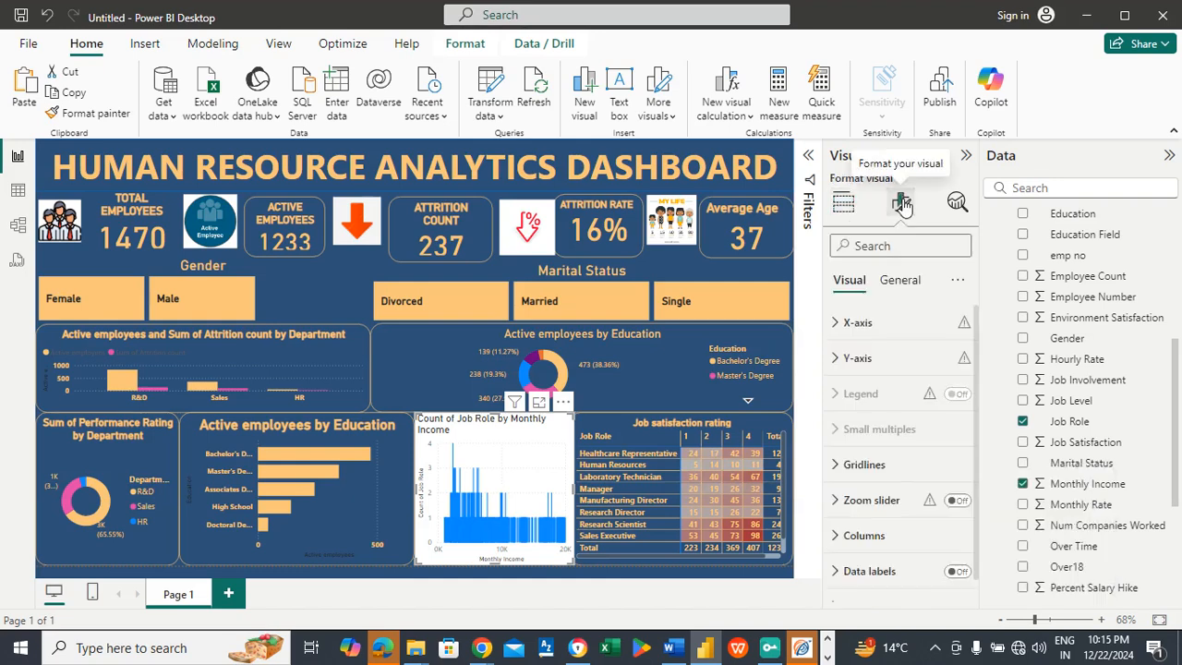
left_click(903, 282)
left_click(884, 393)
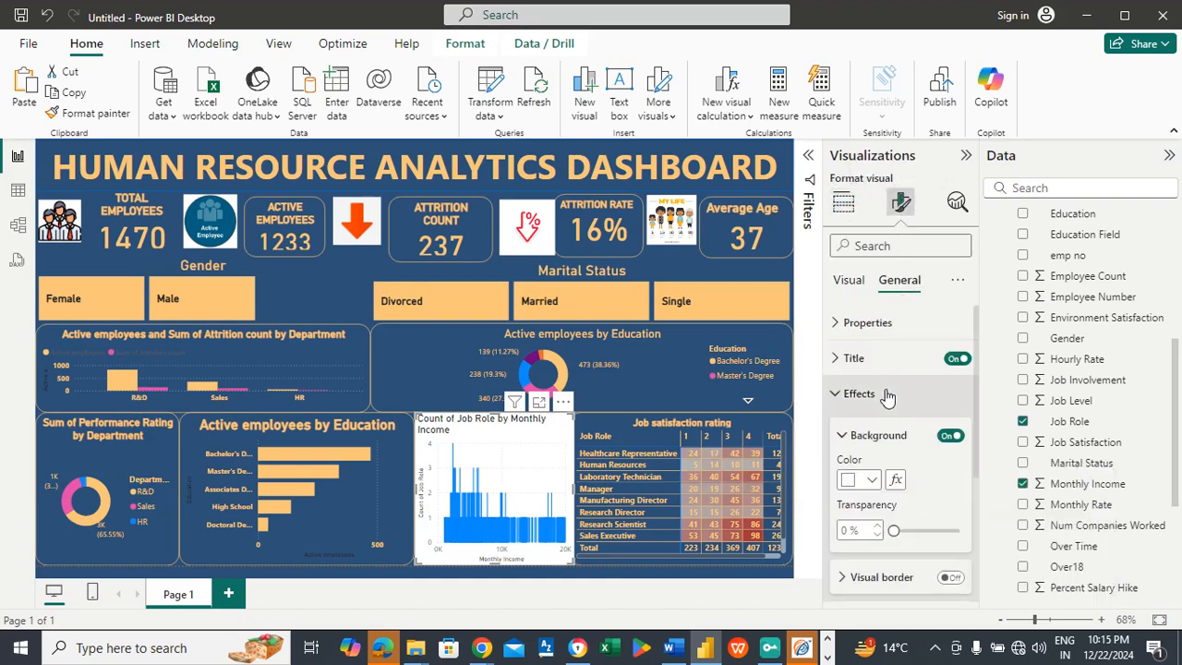
left_click(944, 437)
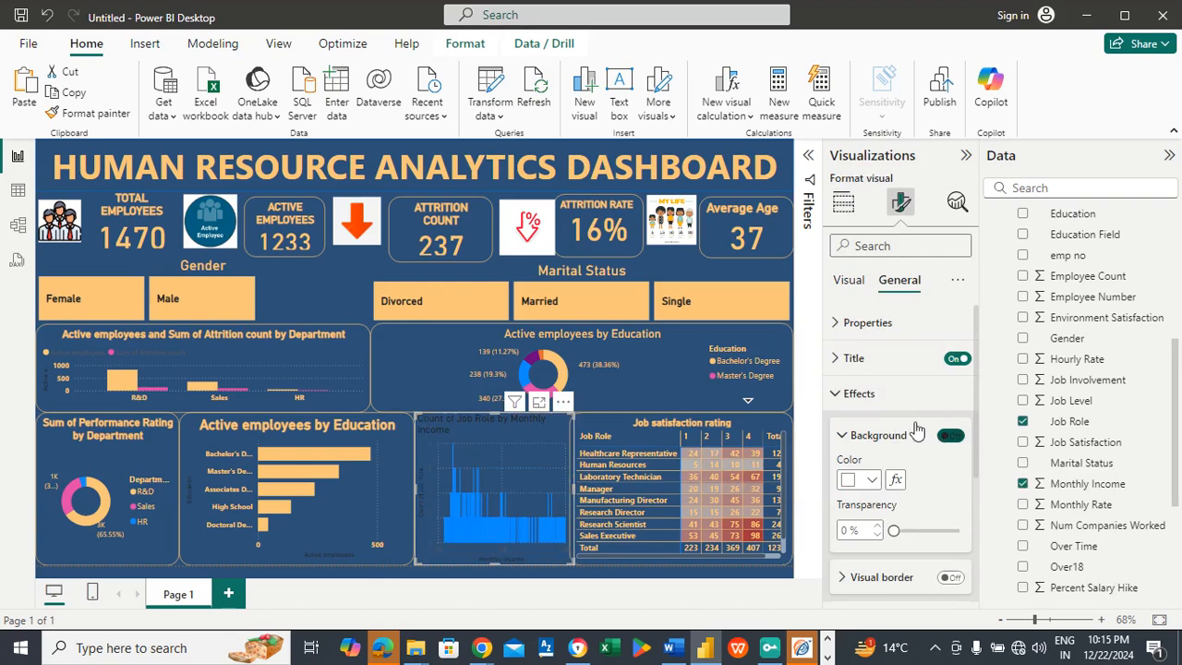
Step: Give the monthly income column chart a light orange visual border with 20 px rounded corners
left_click(949, 576)
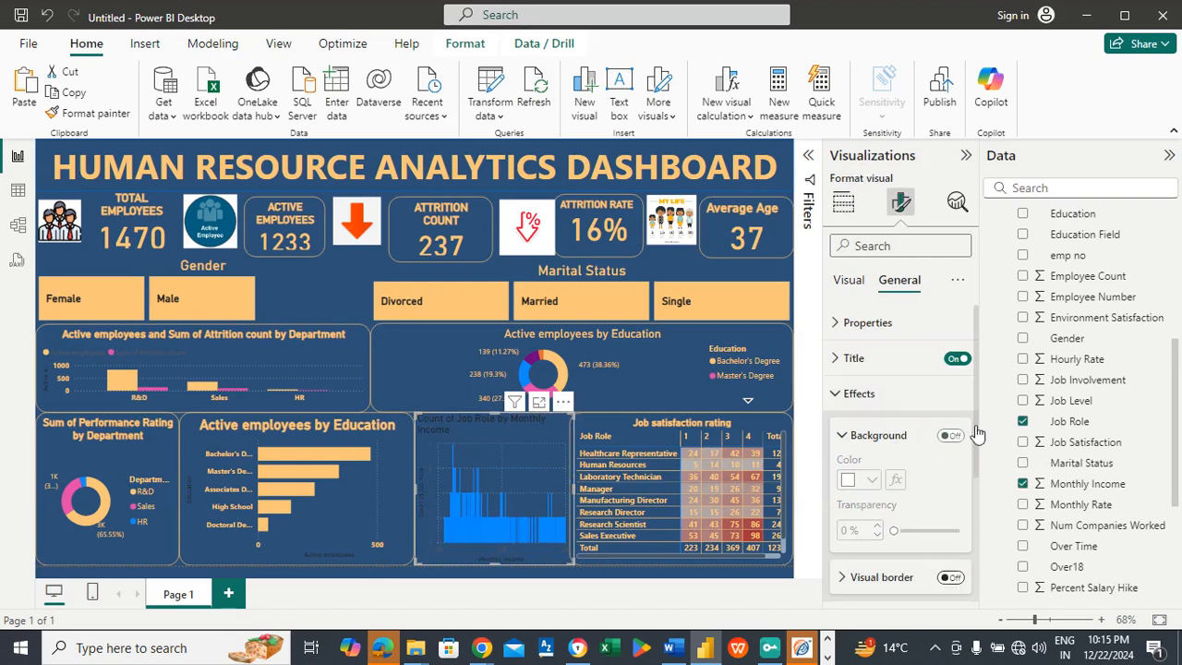
scroll(979, 452, "down", 1)
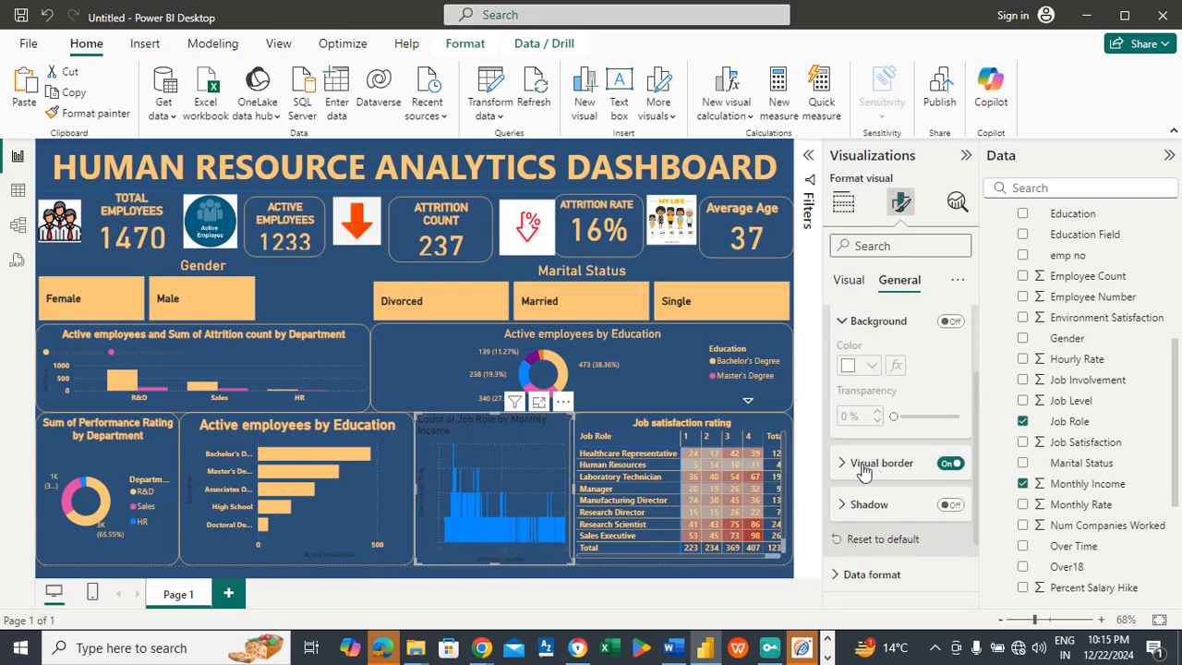
left_click(863, 466)
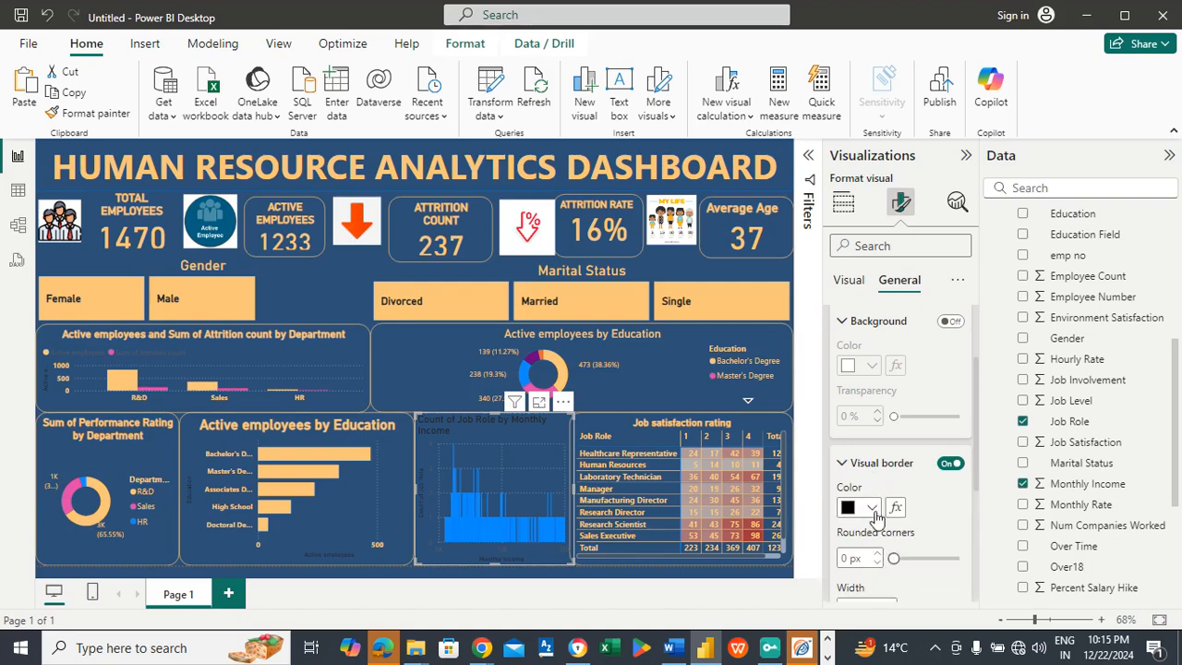
left_click(871, 509)
left_click(849, 561)
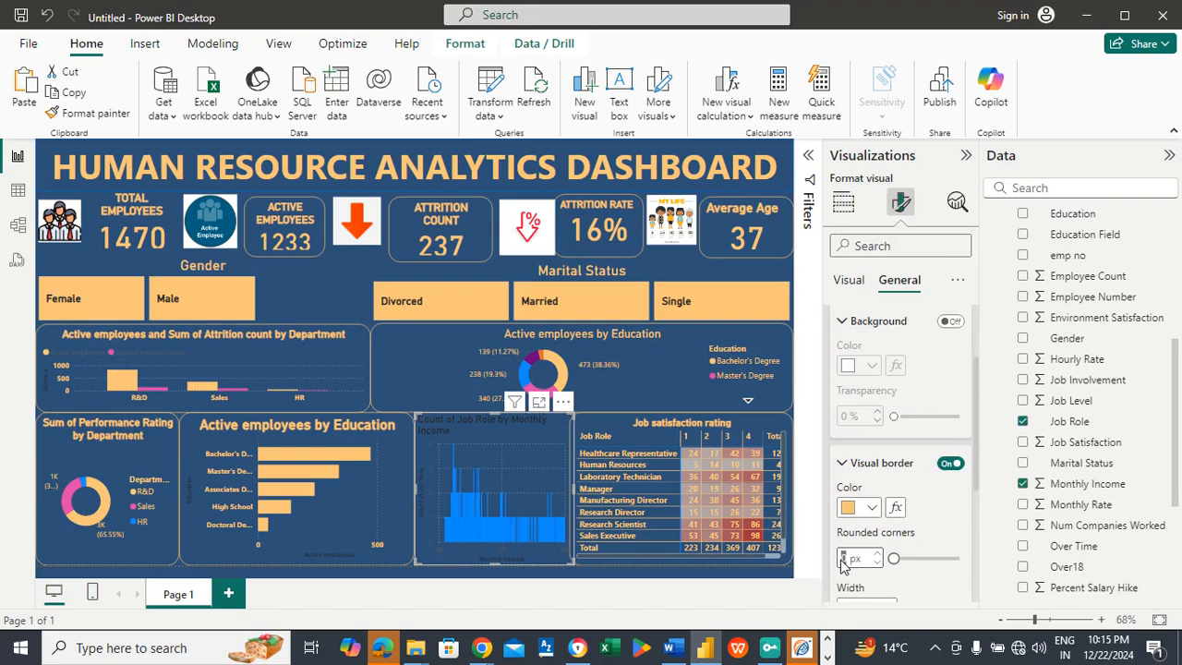
type("20")
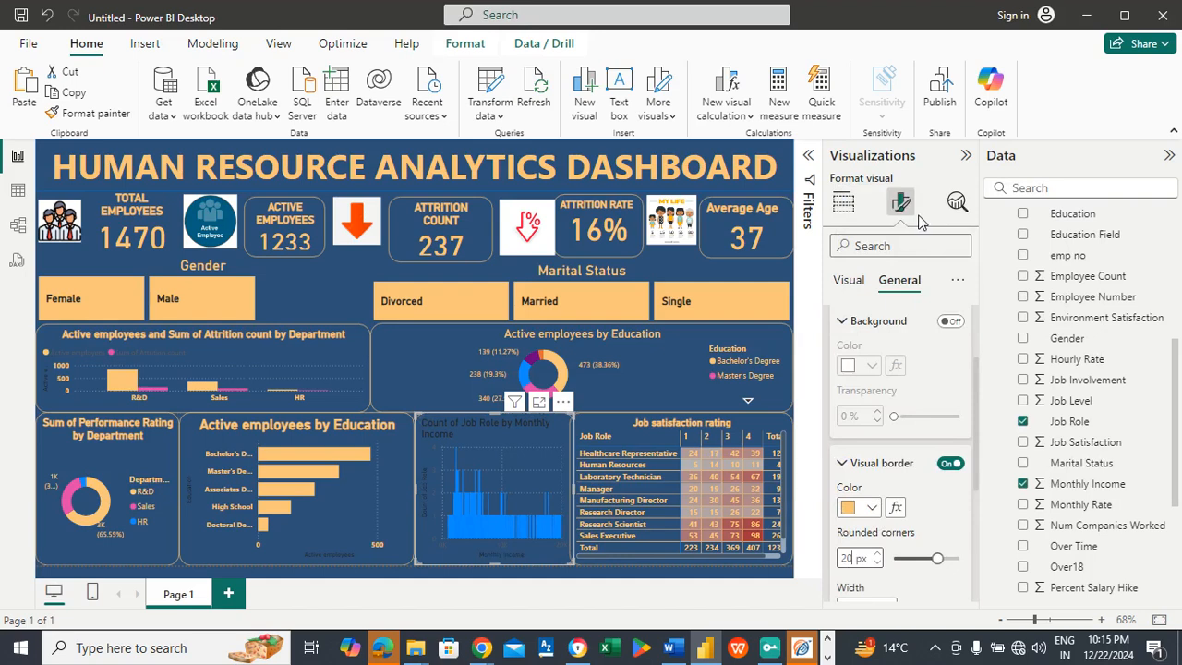
left_click(890, 462)
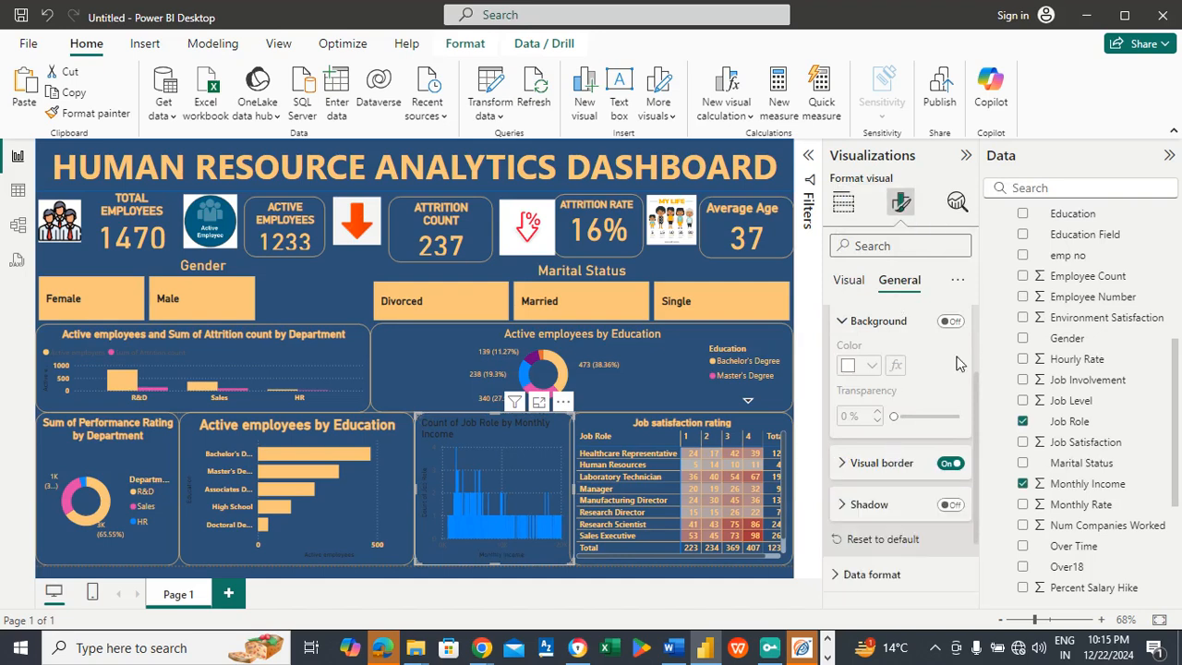
Step: Change the column chart's title text to "Average monthly income by job role"
scroll(975, 433, "up", 3)
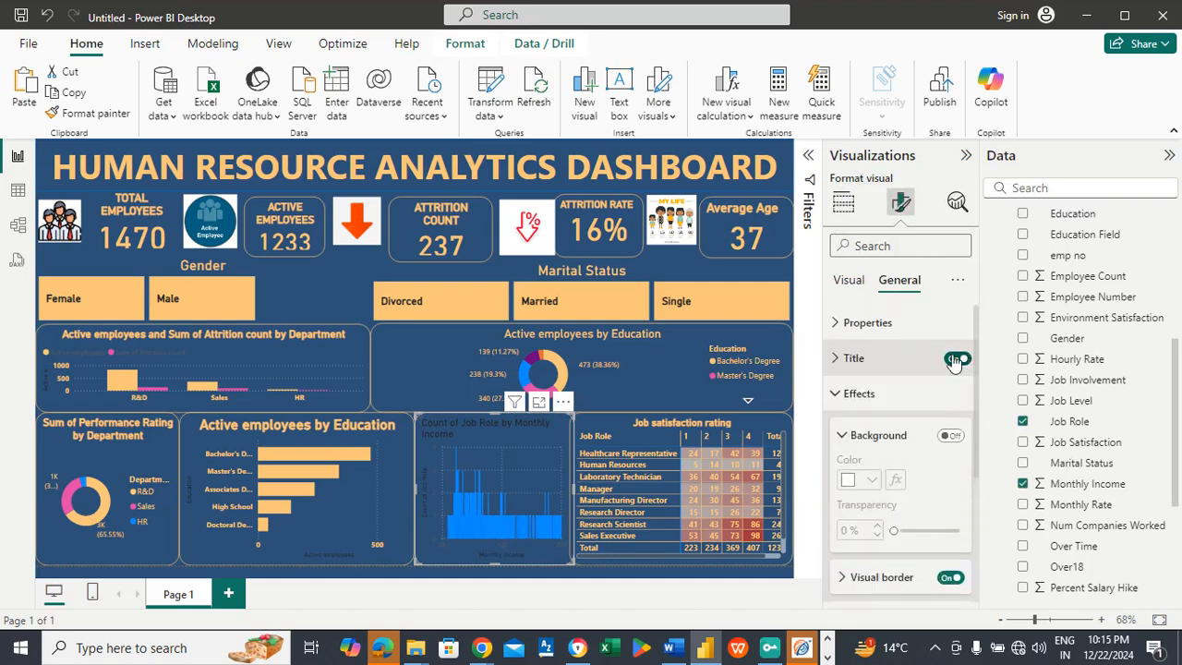
left_click(866, 360)
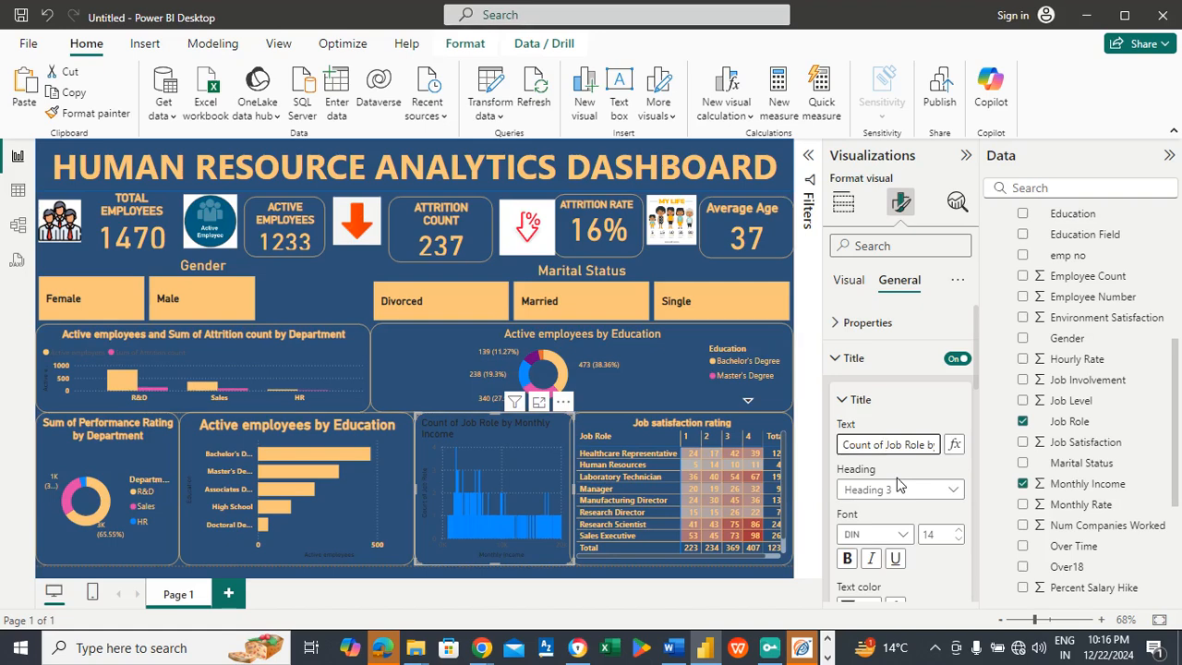
key("ctrl+a")
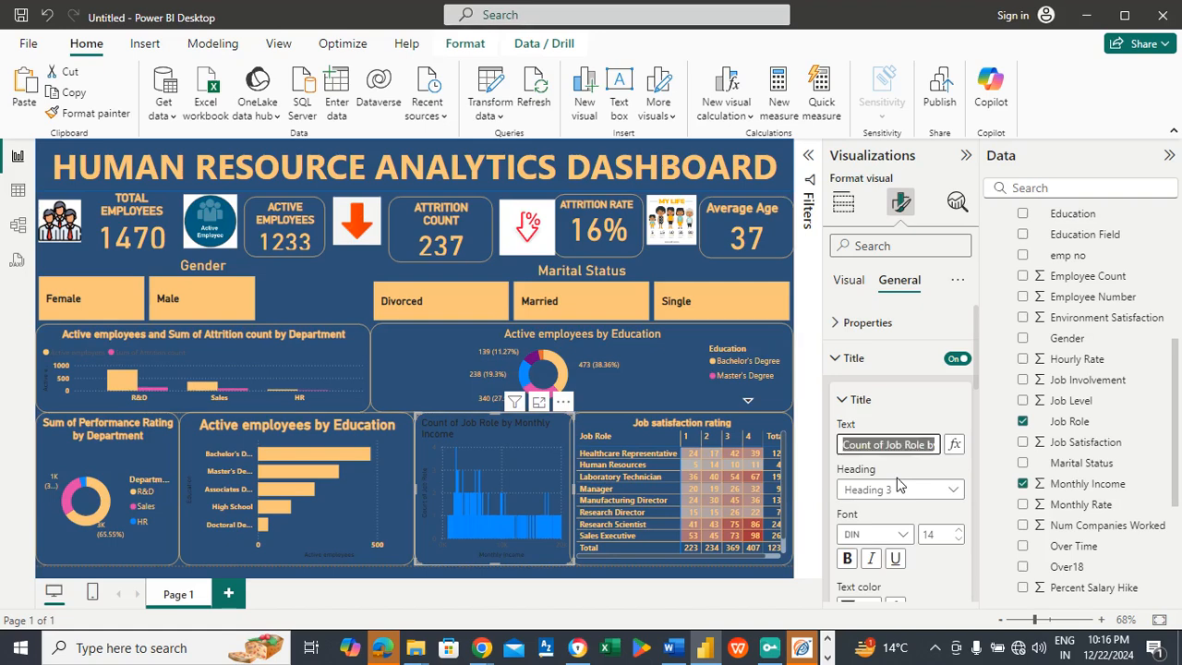
type("A")
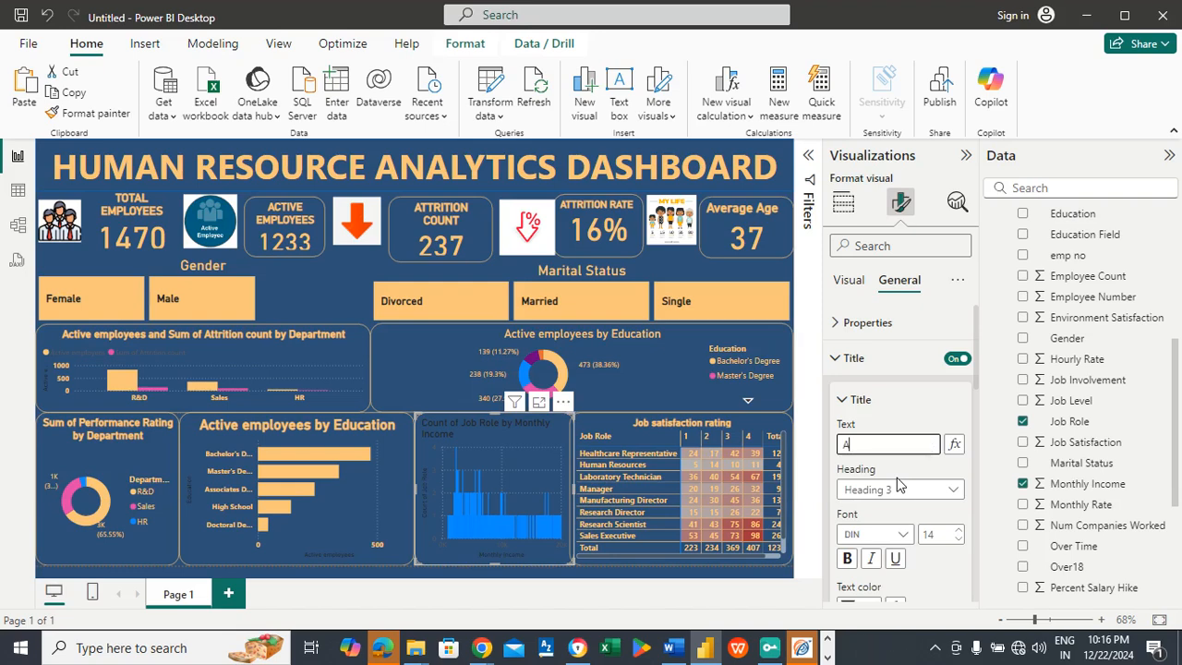
type("verage ")
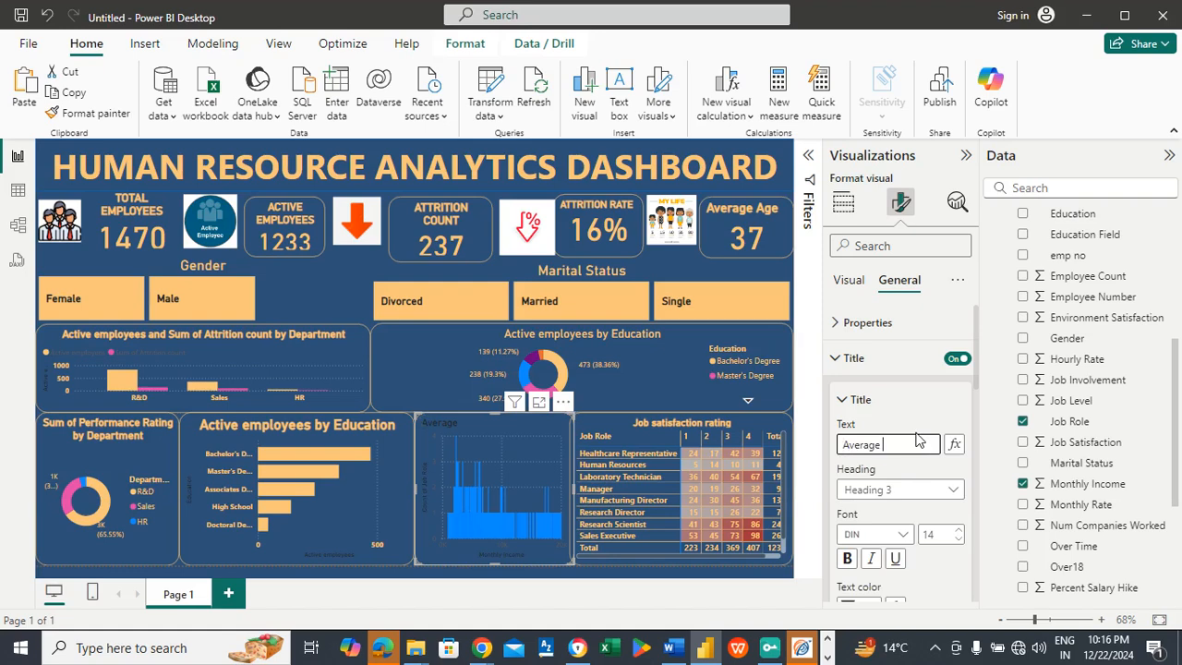
type("monthly income by")
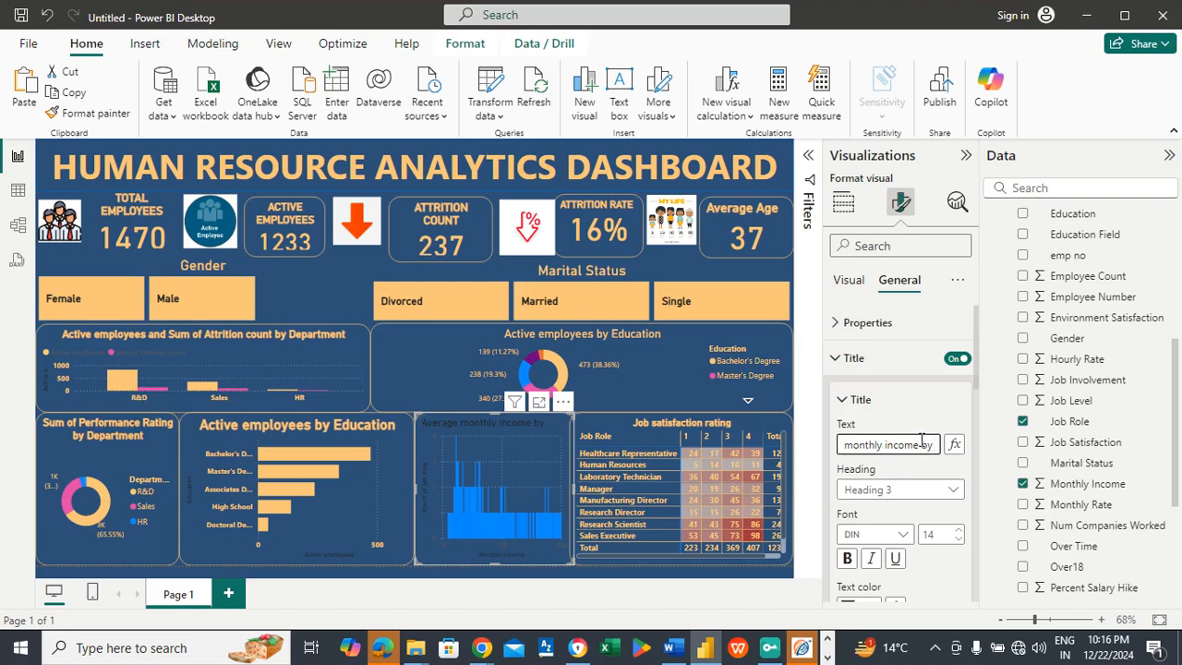
type(" job rolk")
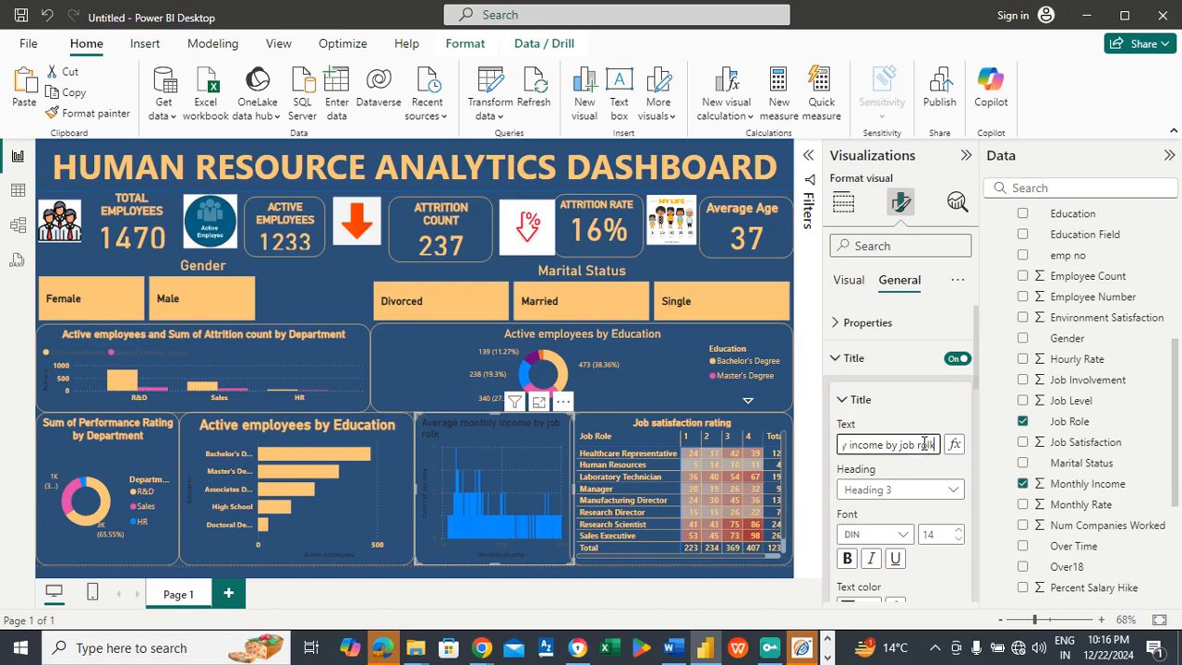
key("BackSpace")
key("BackSpace")
type("le")
Step: Format the monthly income chart's title as bold, size 12, in light orange #FAC67A
scroll(971, 388, "down", 2)
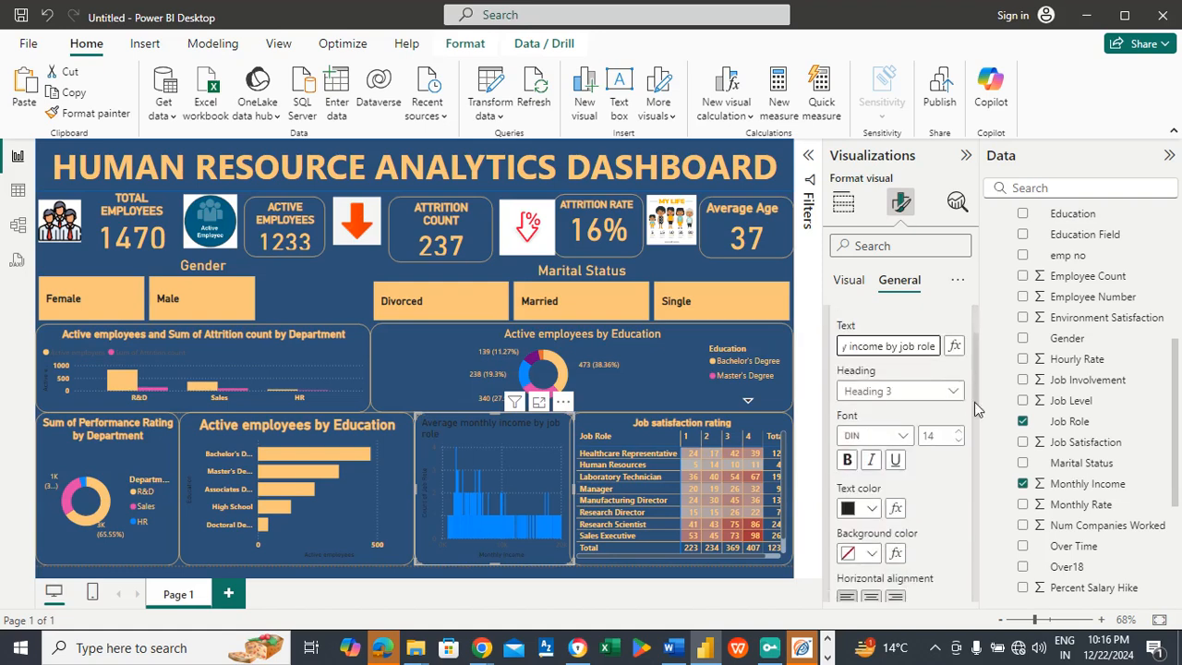
double_click(943, 439)
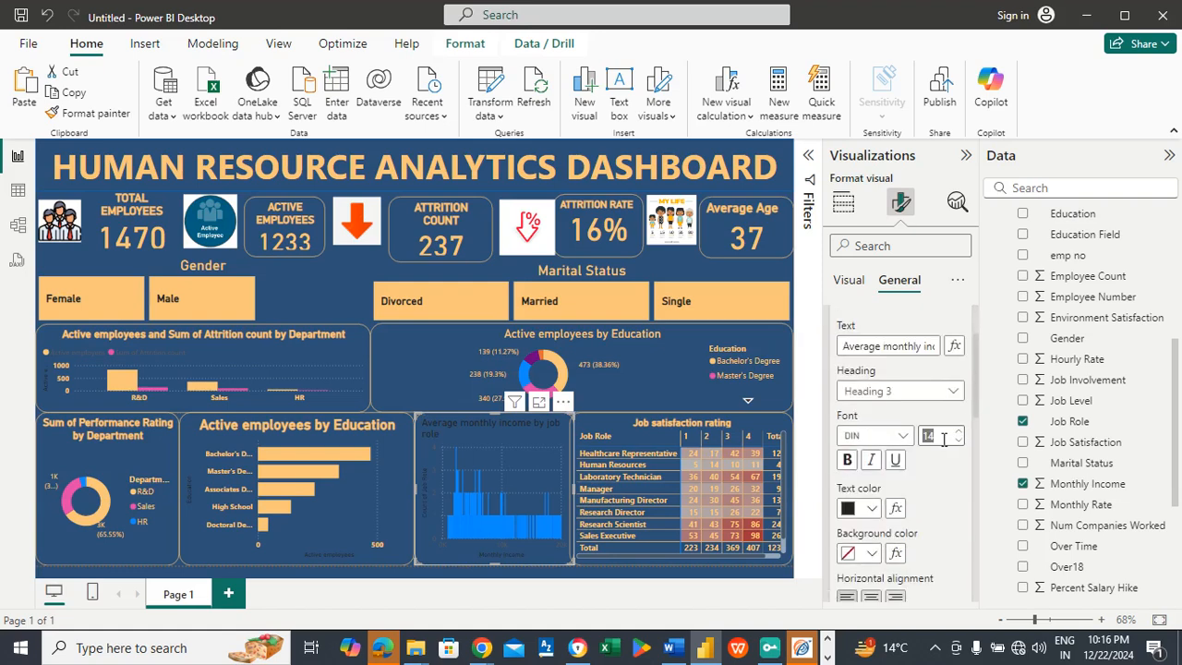
type("12")
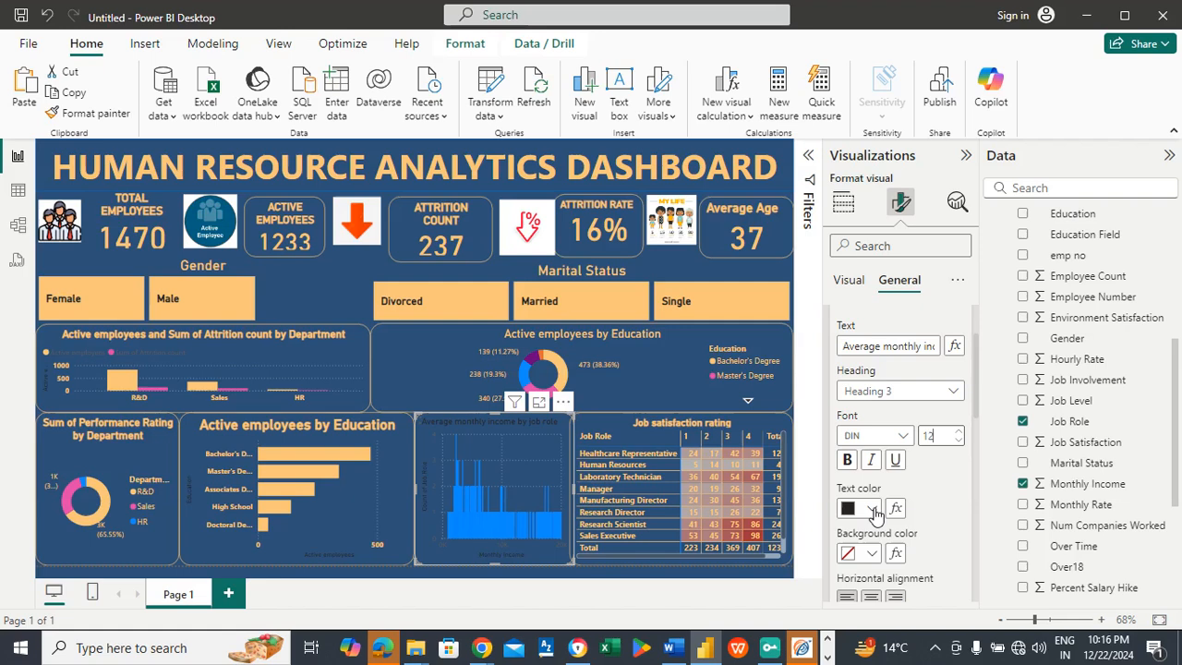
left_click(875, 513)
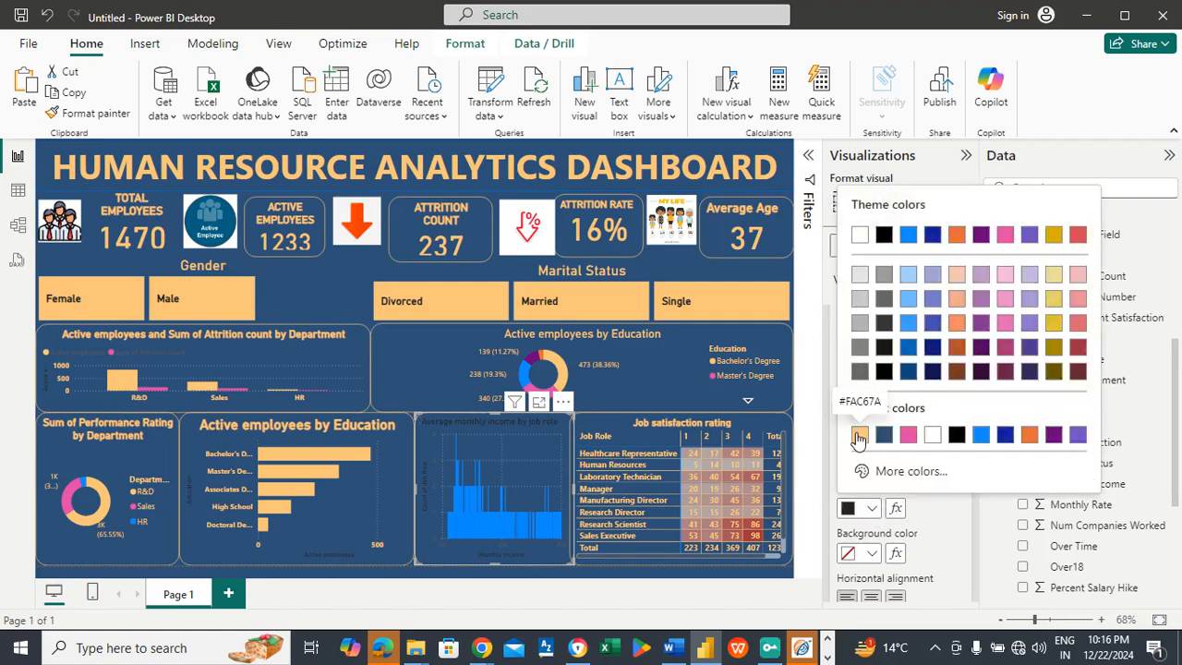
left_click(858, 435)
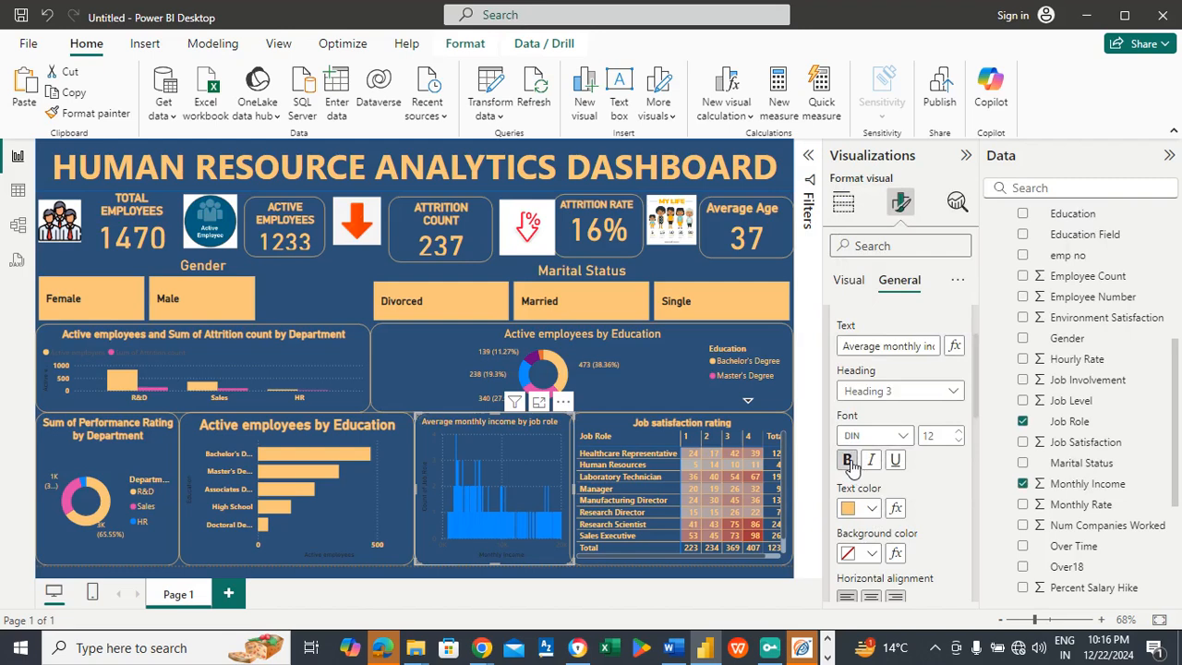
left_click(849, 461)
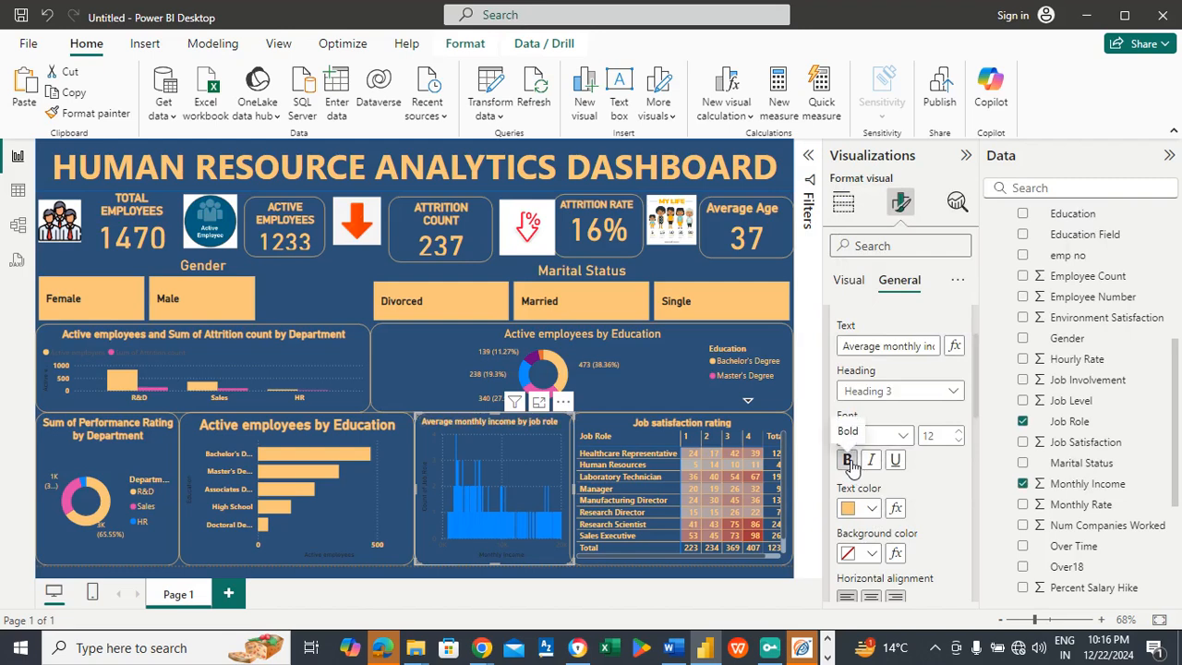
Step: Recolor all columns of the monthly income chart to the dashboard's light orange
left_click(851, 281)
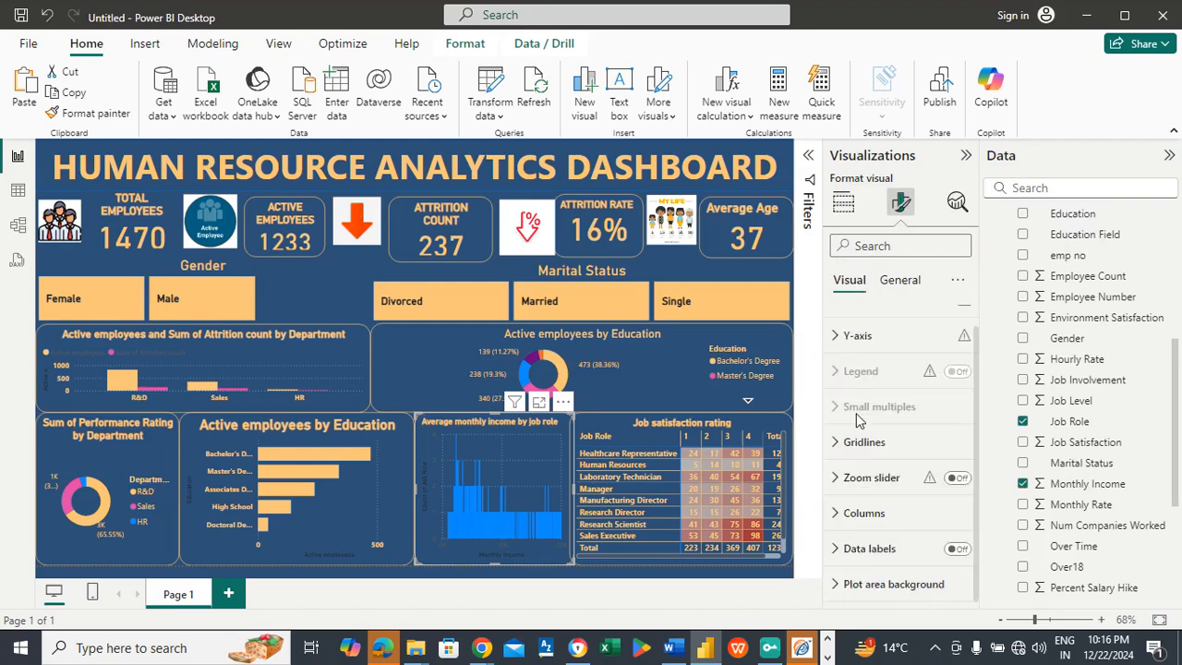
left_click(882, 519)
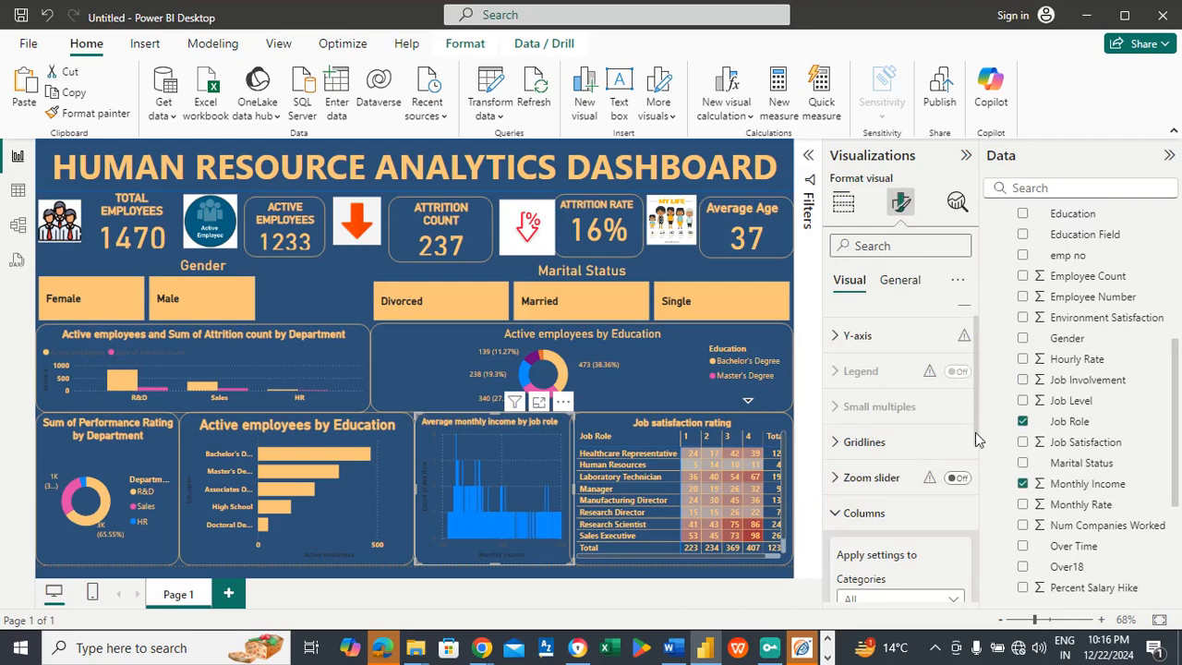
left_click_drag(975, 432, 977, 482)
scroll(978, 496, "down", 1)
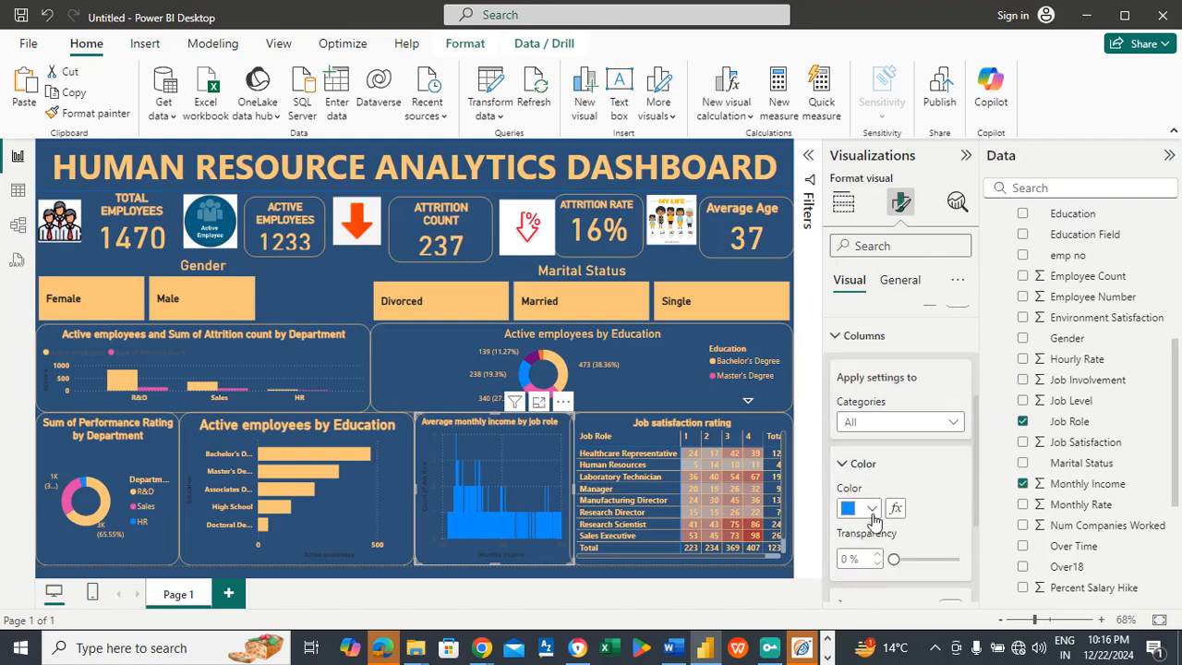
left_click(854, 508)
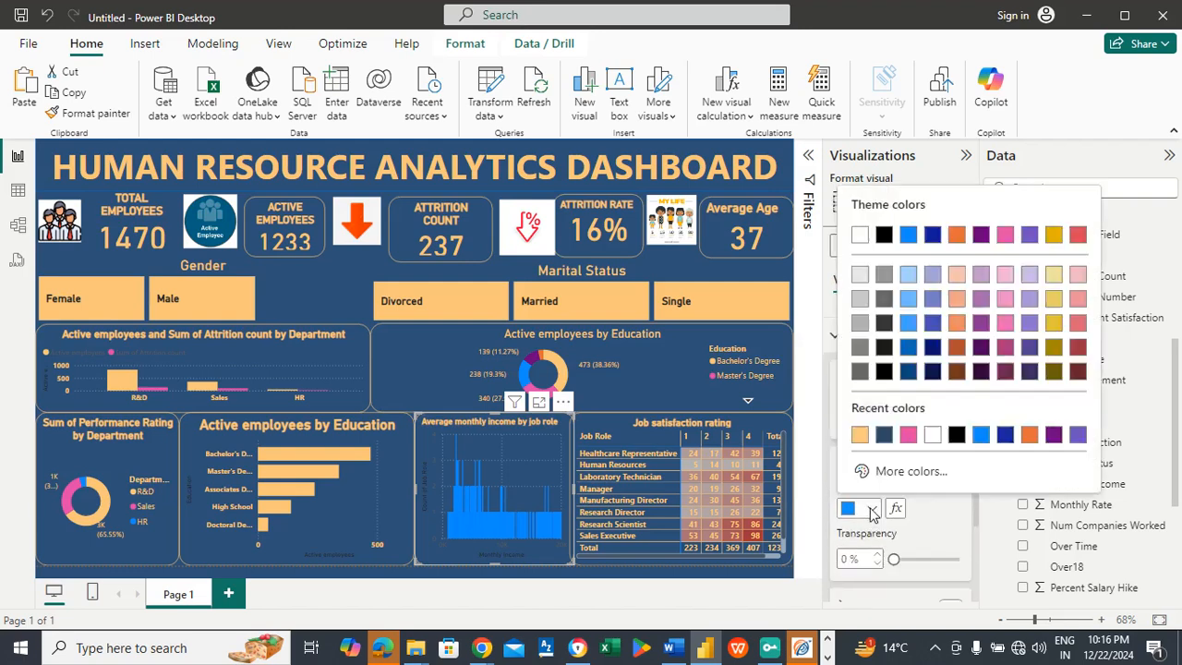
left_click(858, 435)
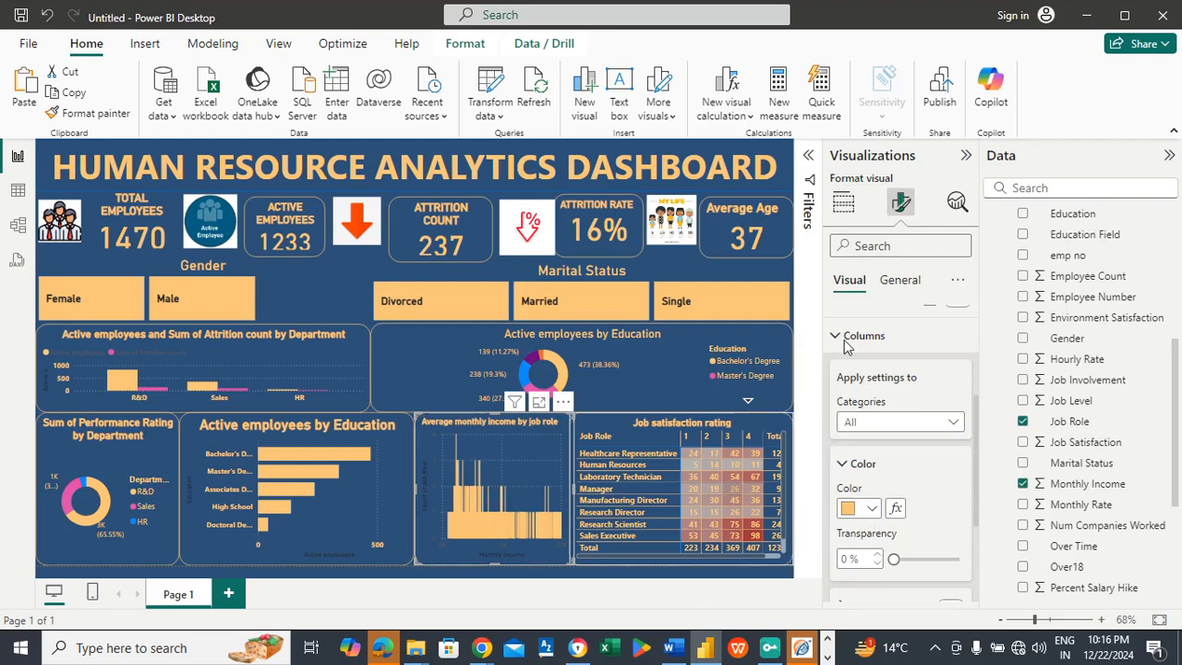
left_click(877, 338)
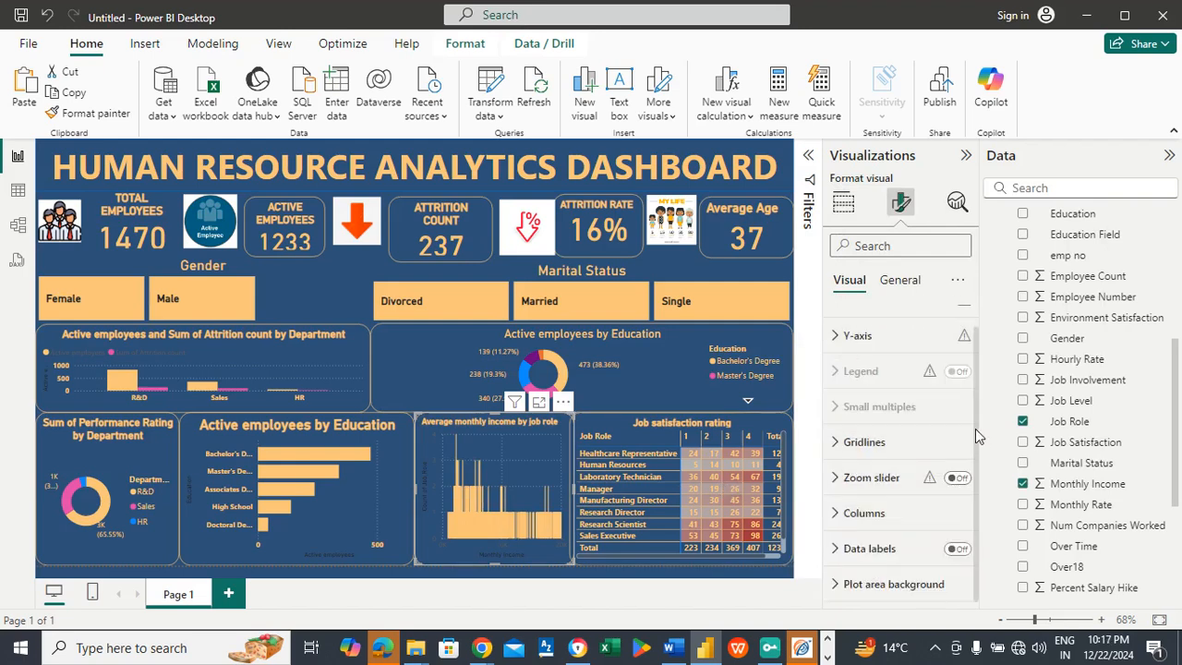
Step: Set the X-axis value labels of the monthly income chart to light orange
scroll(975, 428, "up", 1)
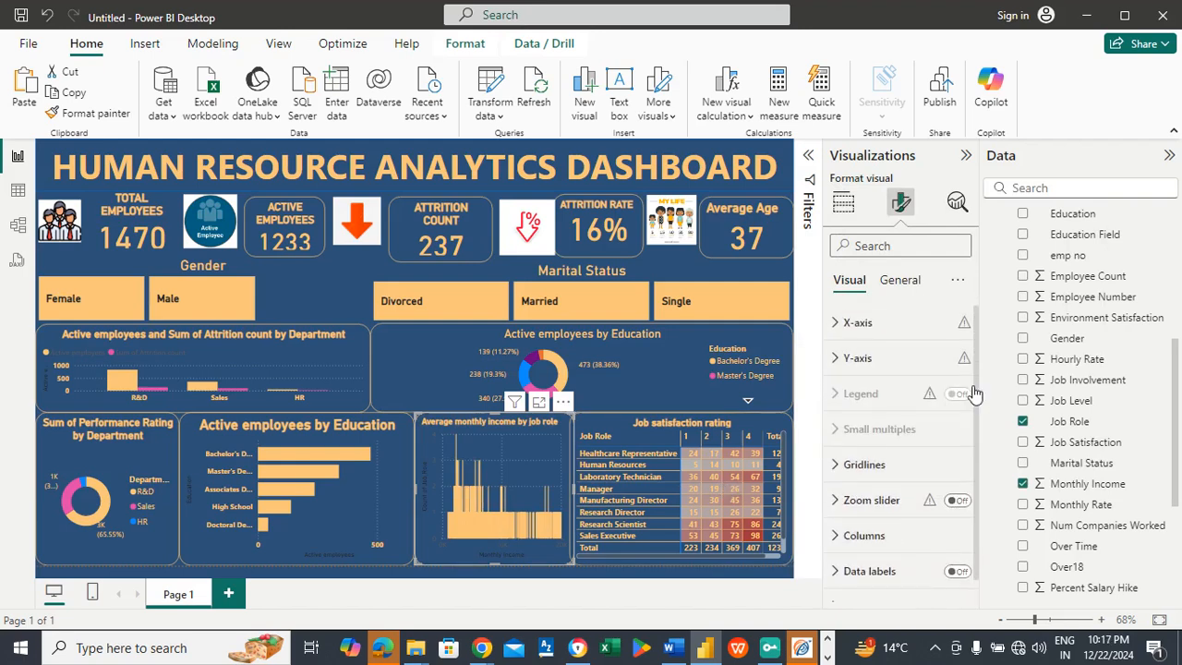
left_click(871, 325)
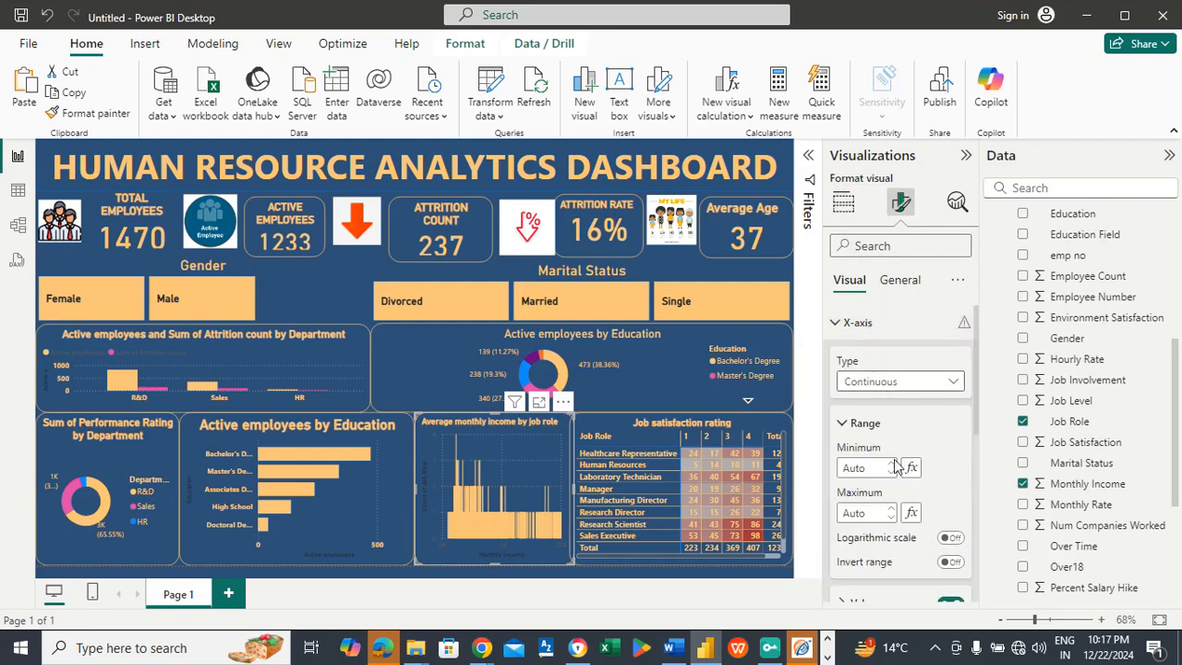
scroll(981, 417, "down", 3)
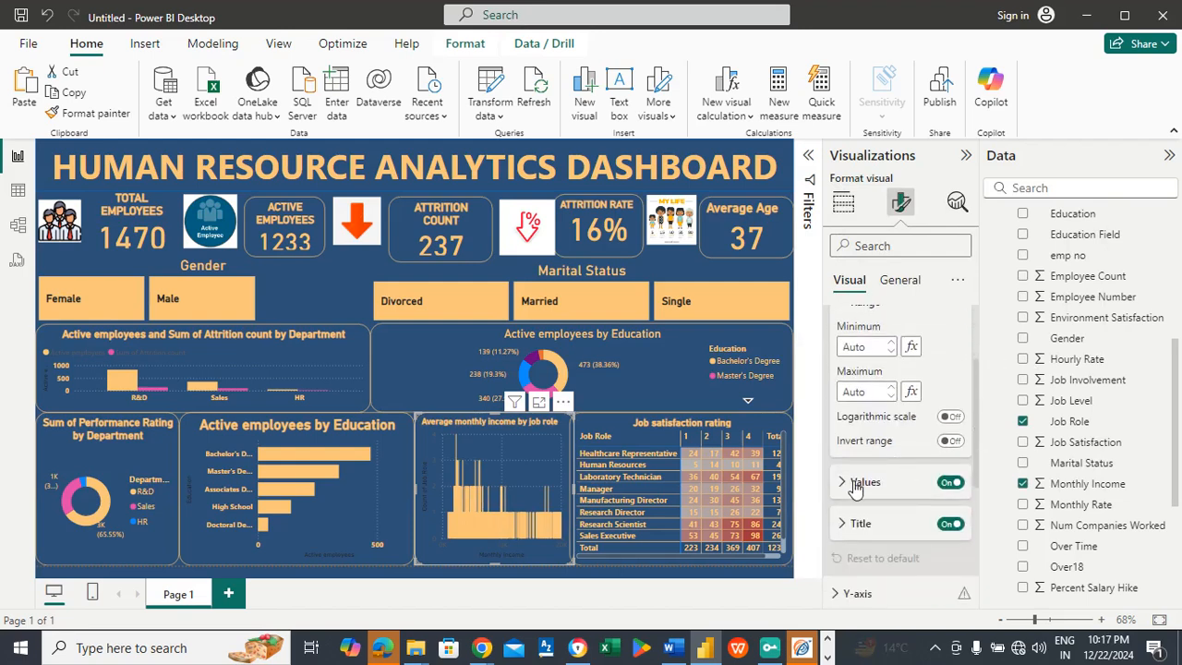
left_click(855, 482)
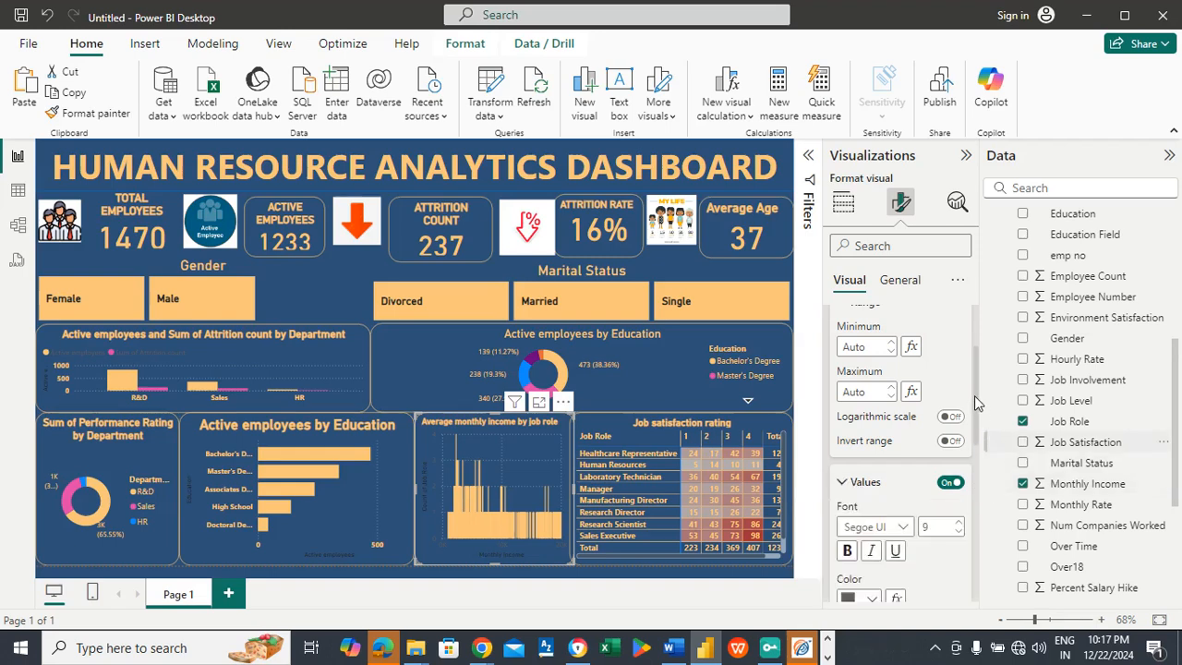
left_click_drag(975, 399, 976, 449)
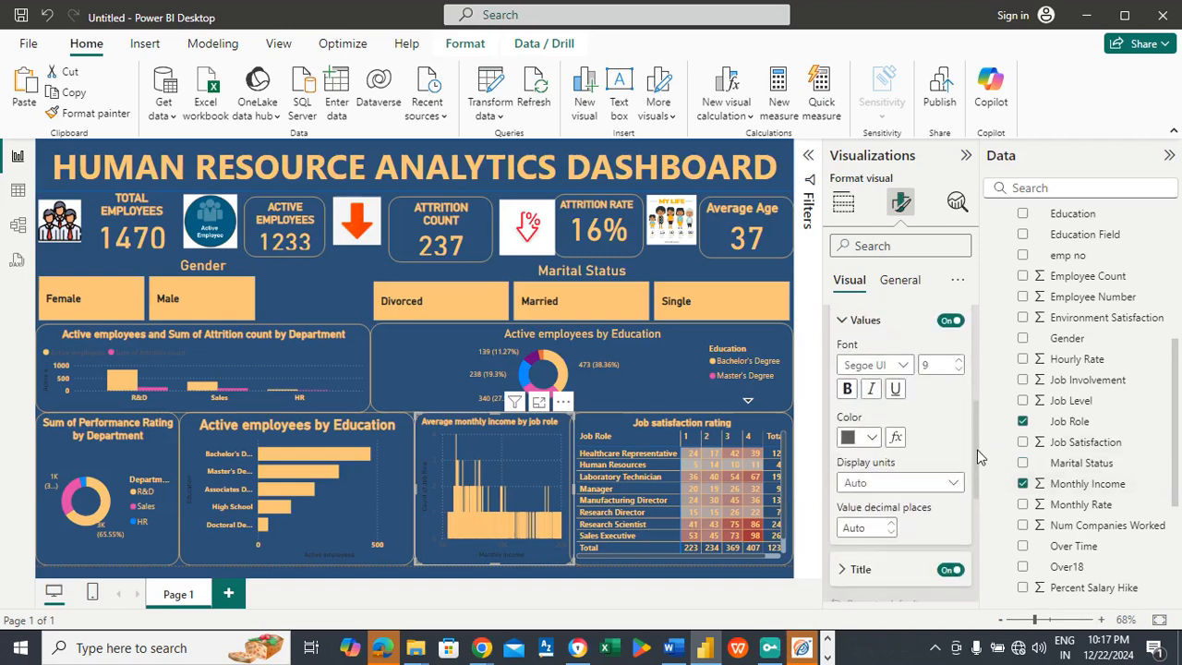
left_click(870, 440)
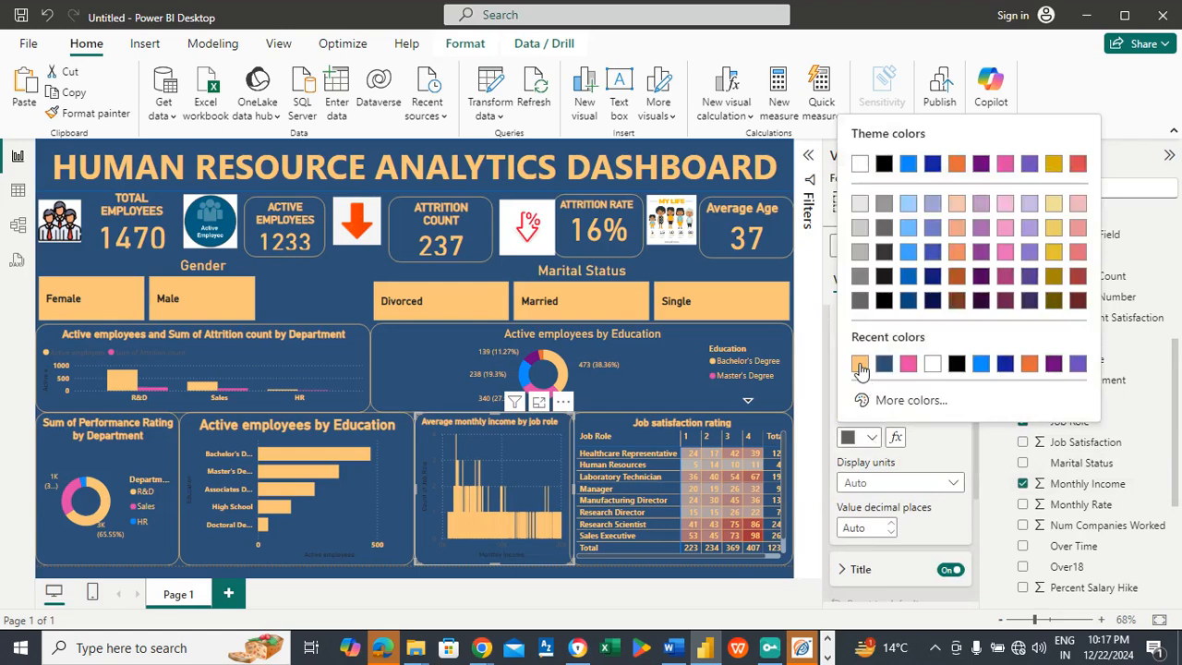
left_click(859, 366)
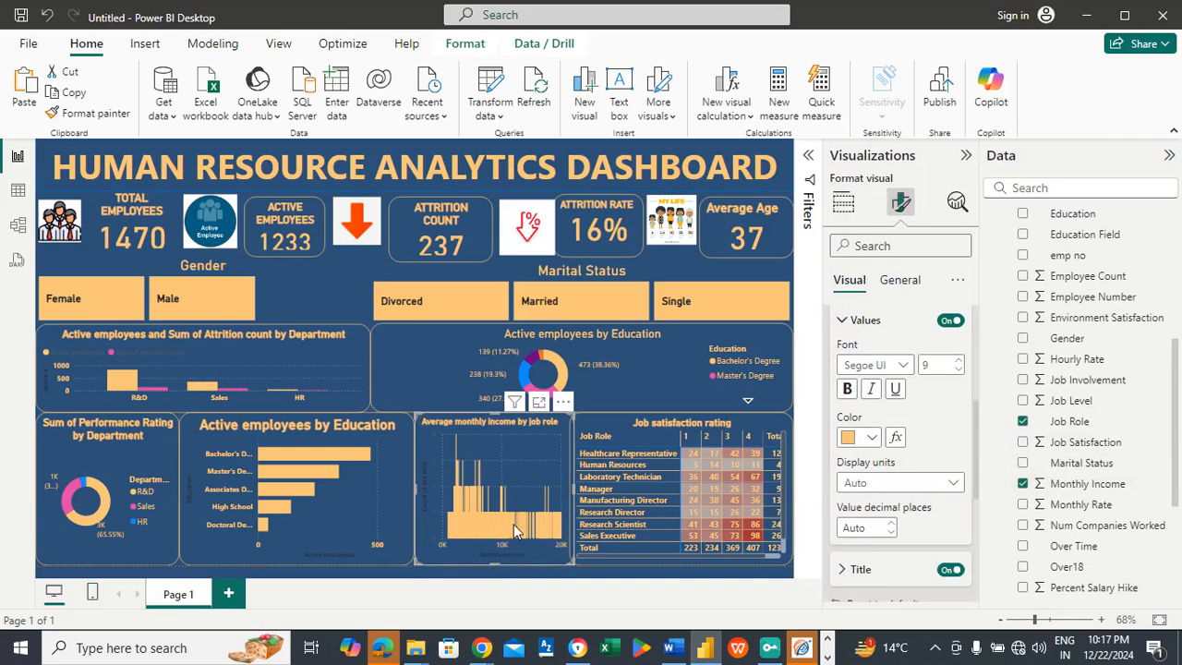
left_click(880, 325)
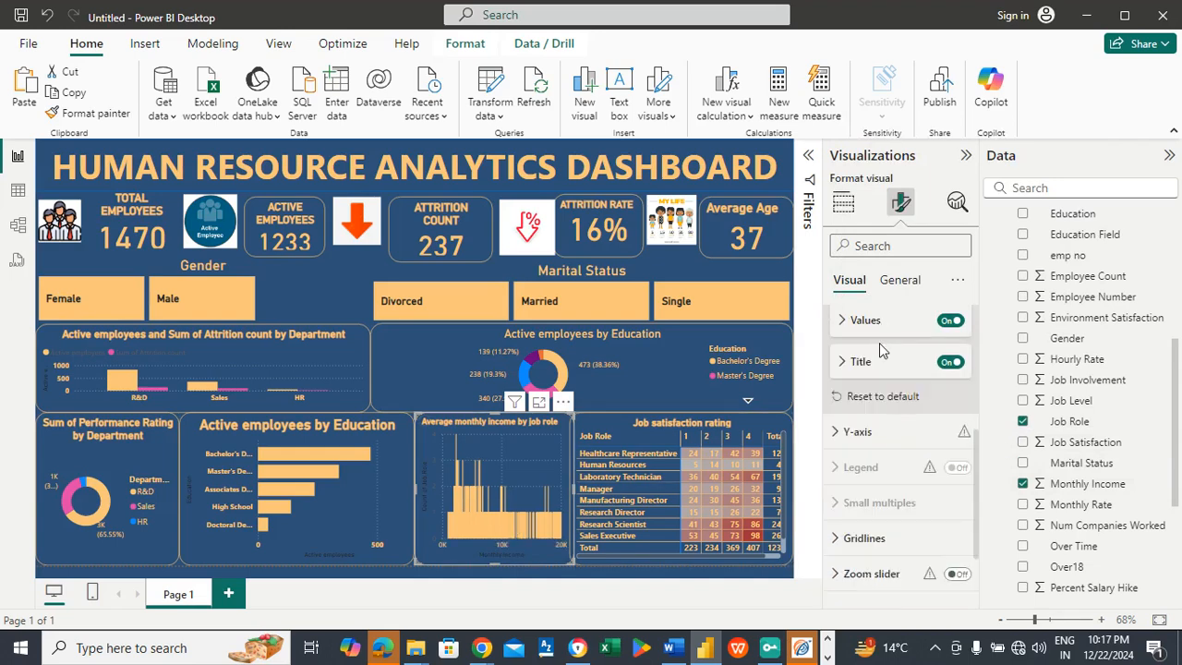
Step: Format the Y-axis value labels of the monthly income chart as bold in the dashboard's light orange
left_click(889, 434)
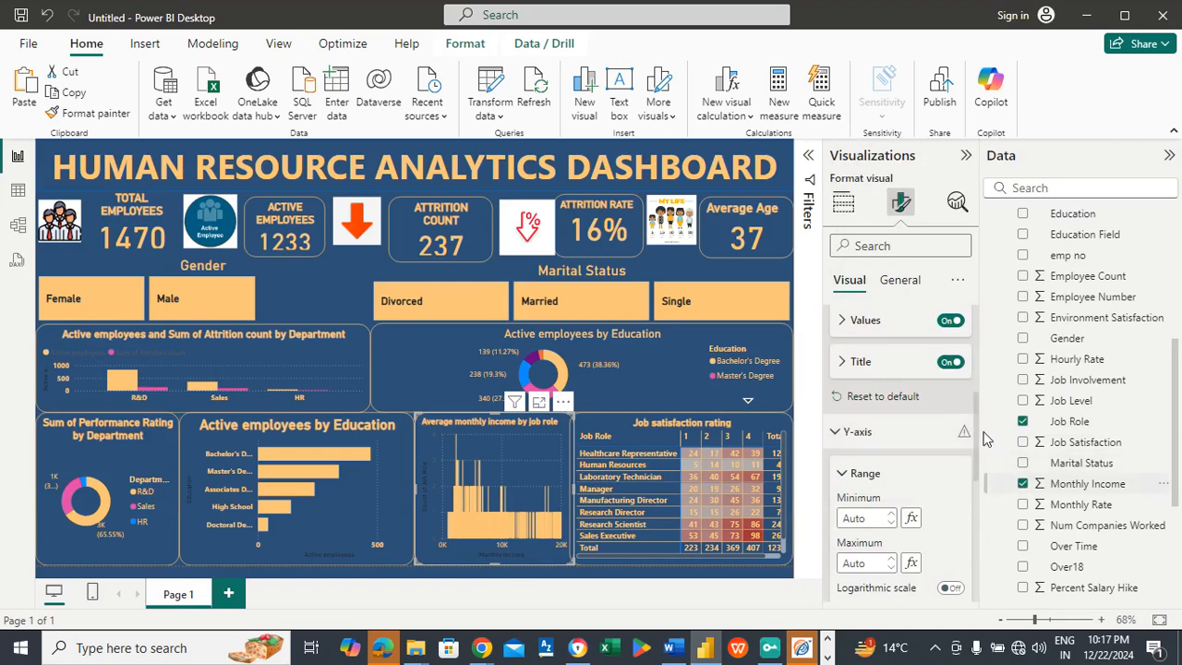
left_click_drag(973, 410, 974, 464)
left_click(863, 487)
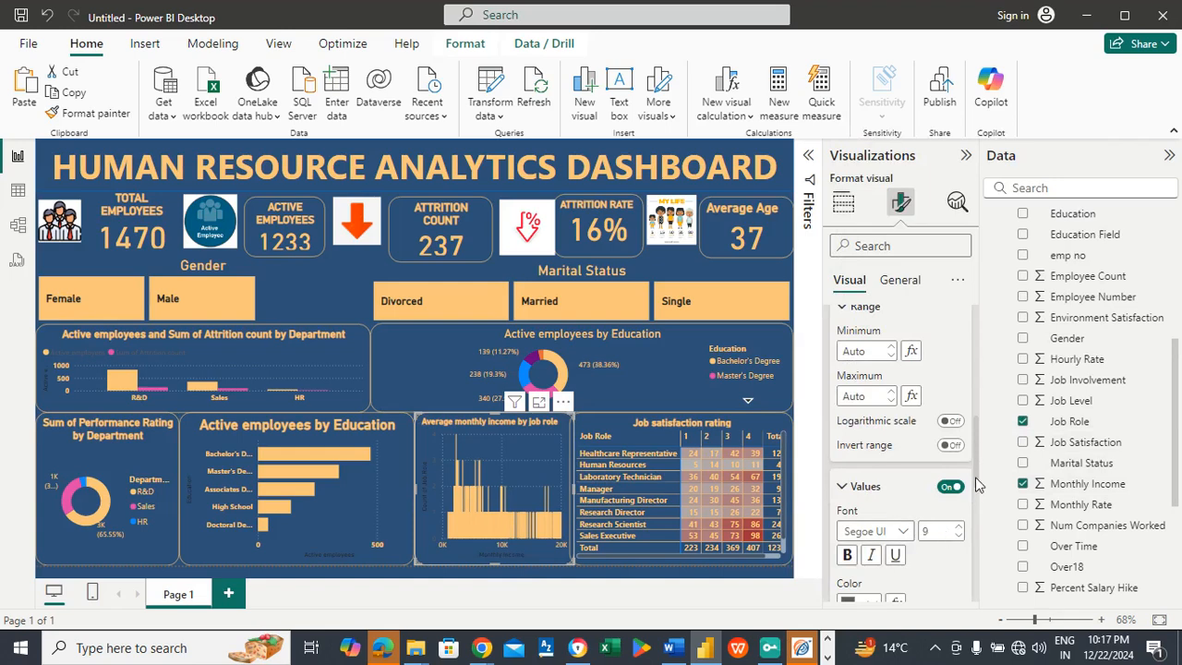
scroll(977, 476, "down", 3)
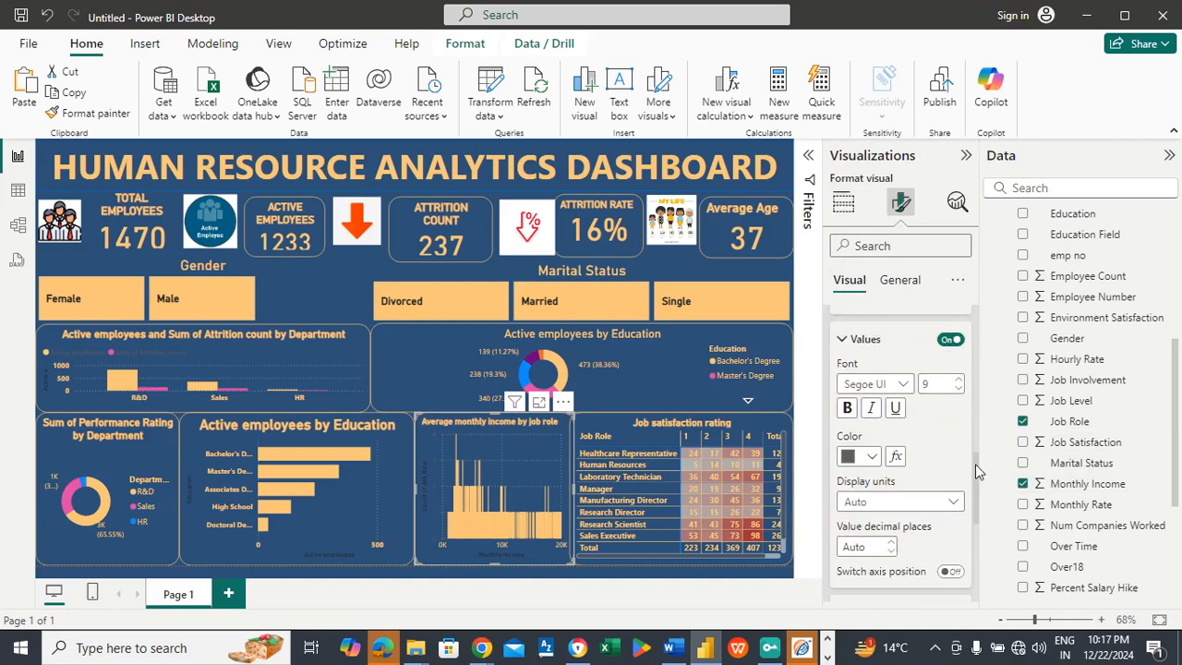
left_click(873, 458)
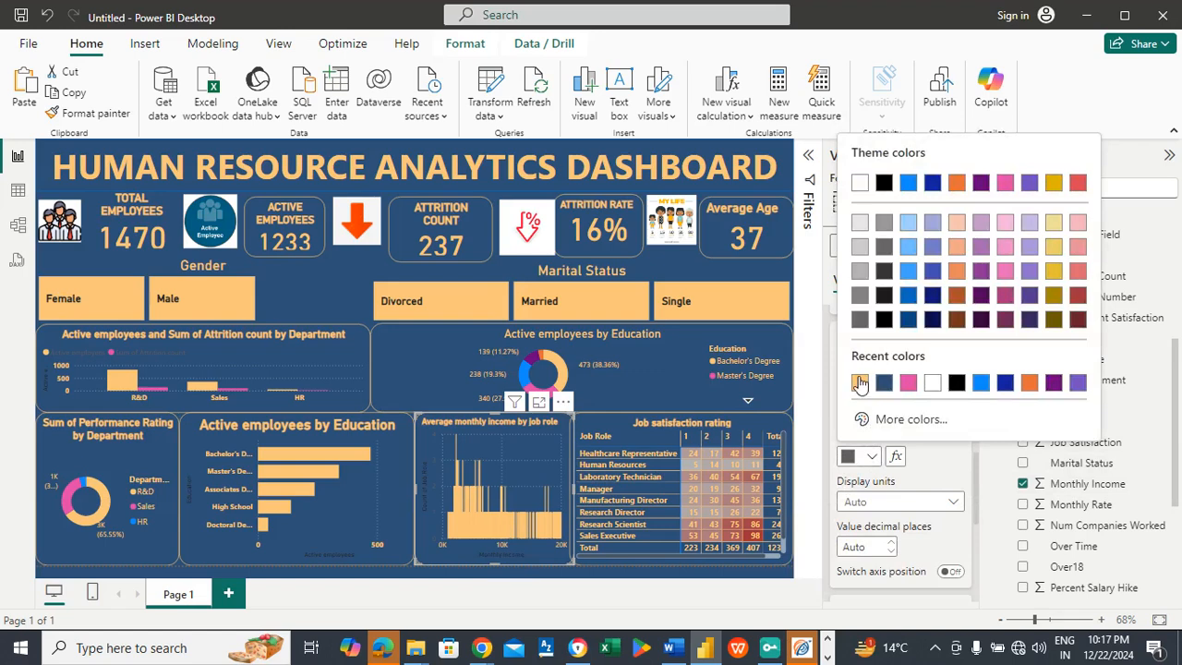
left_click(859, 383)
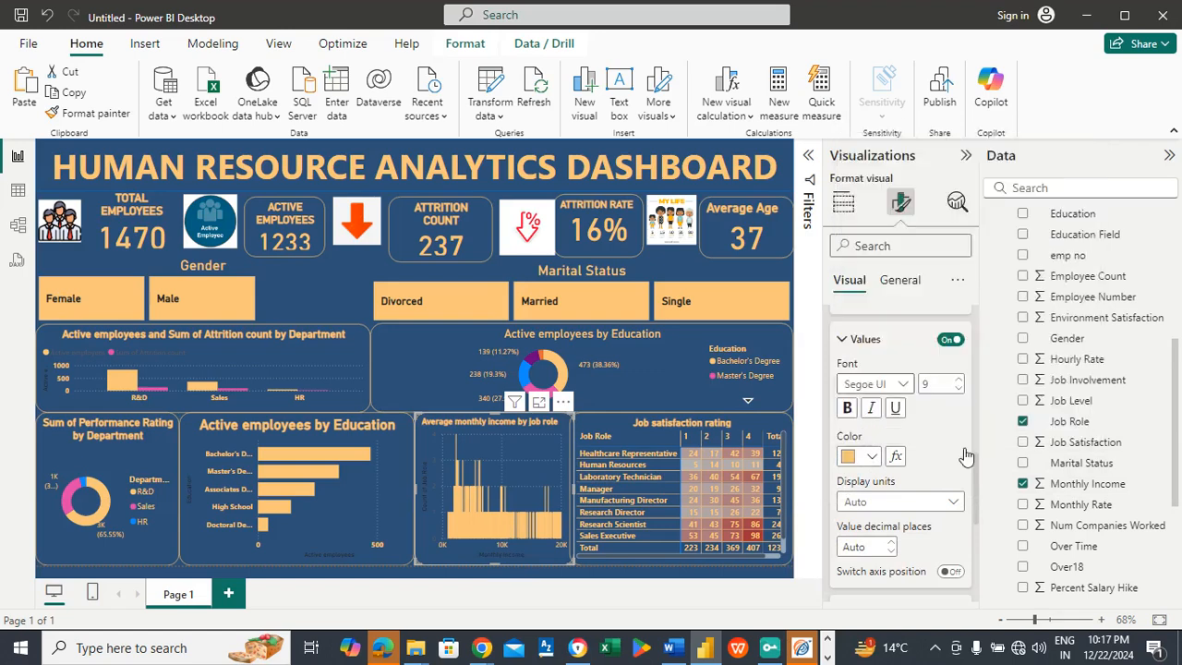
left_click(847, 409)
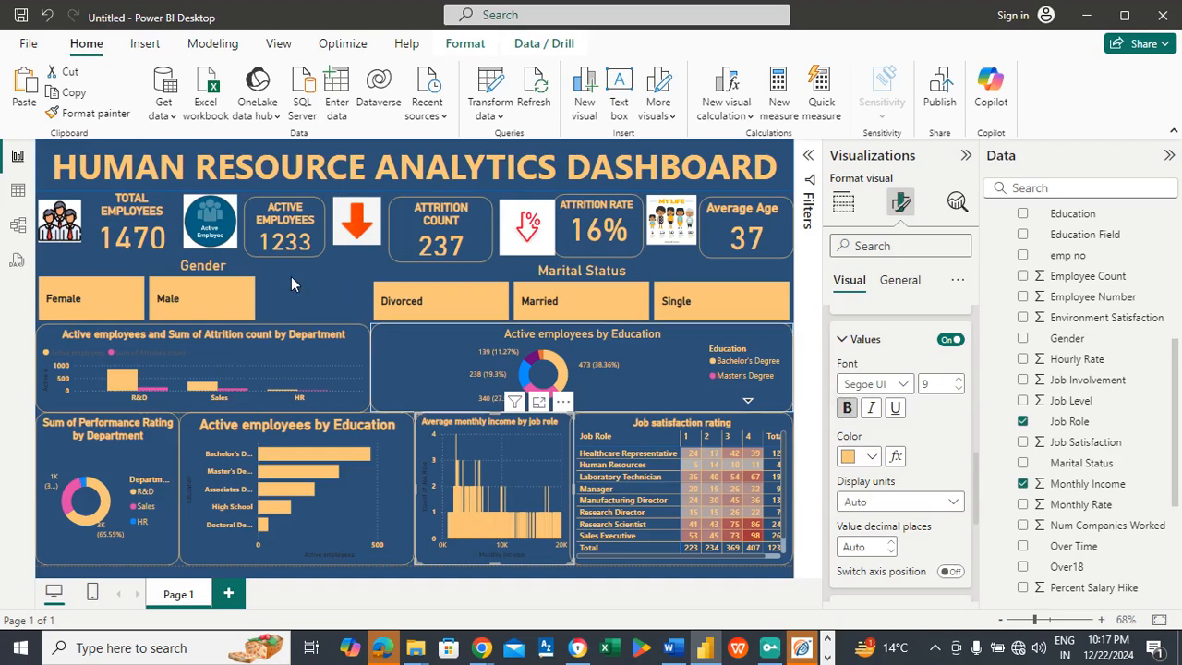
left_click(51, 157)
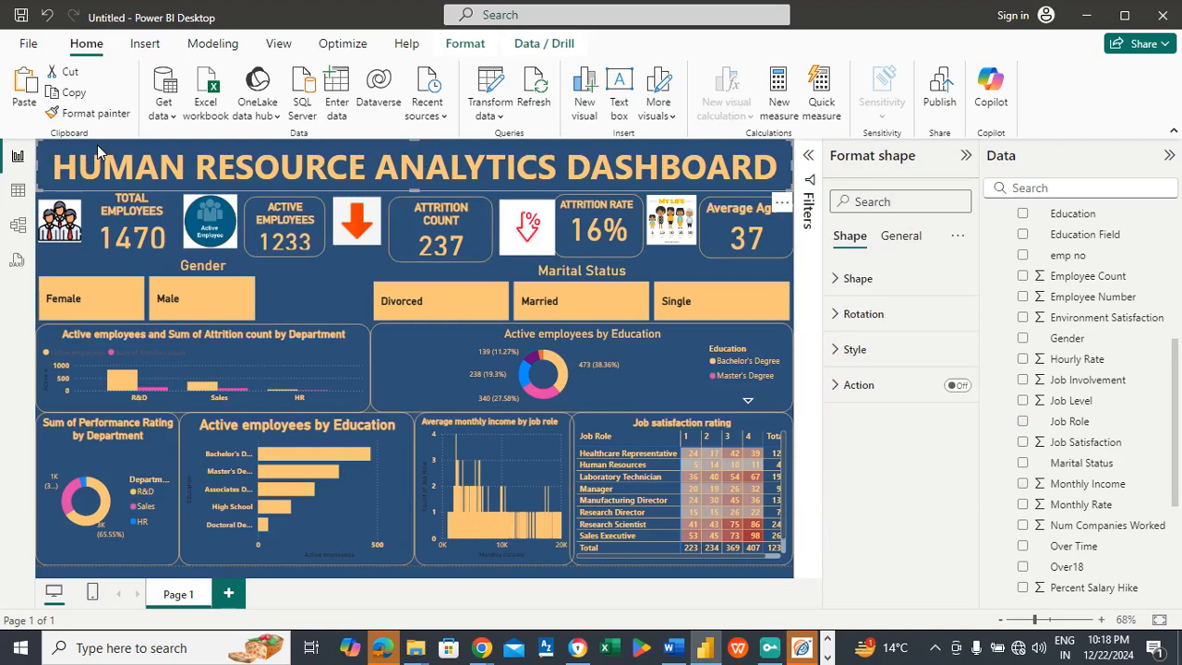
left_click(305, 276)
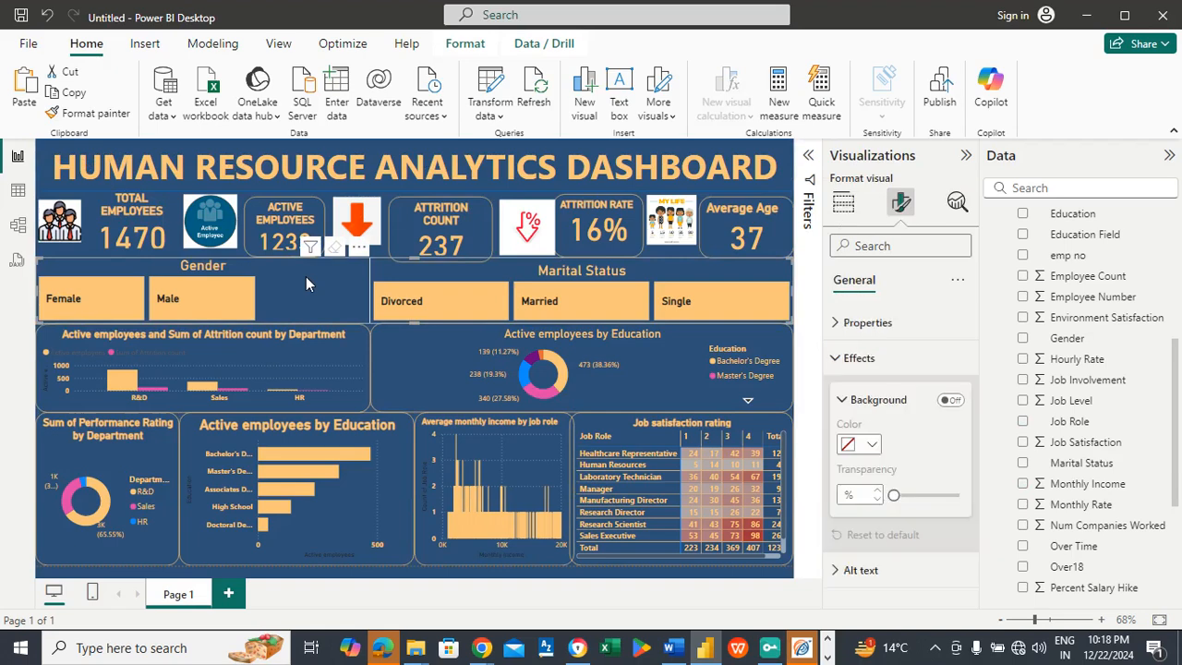